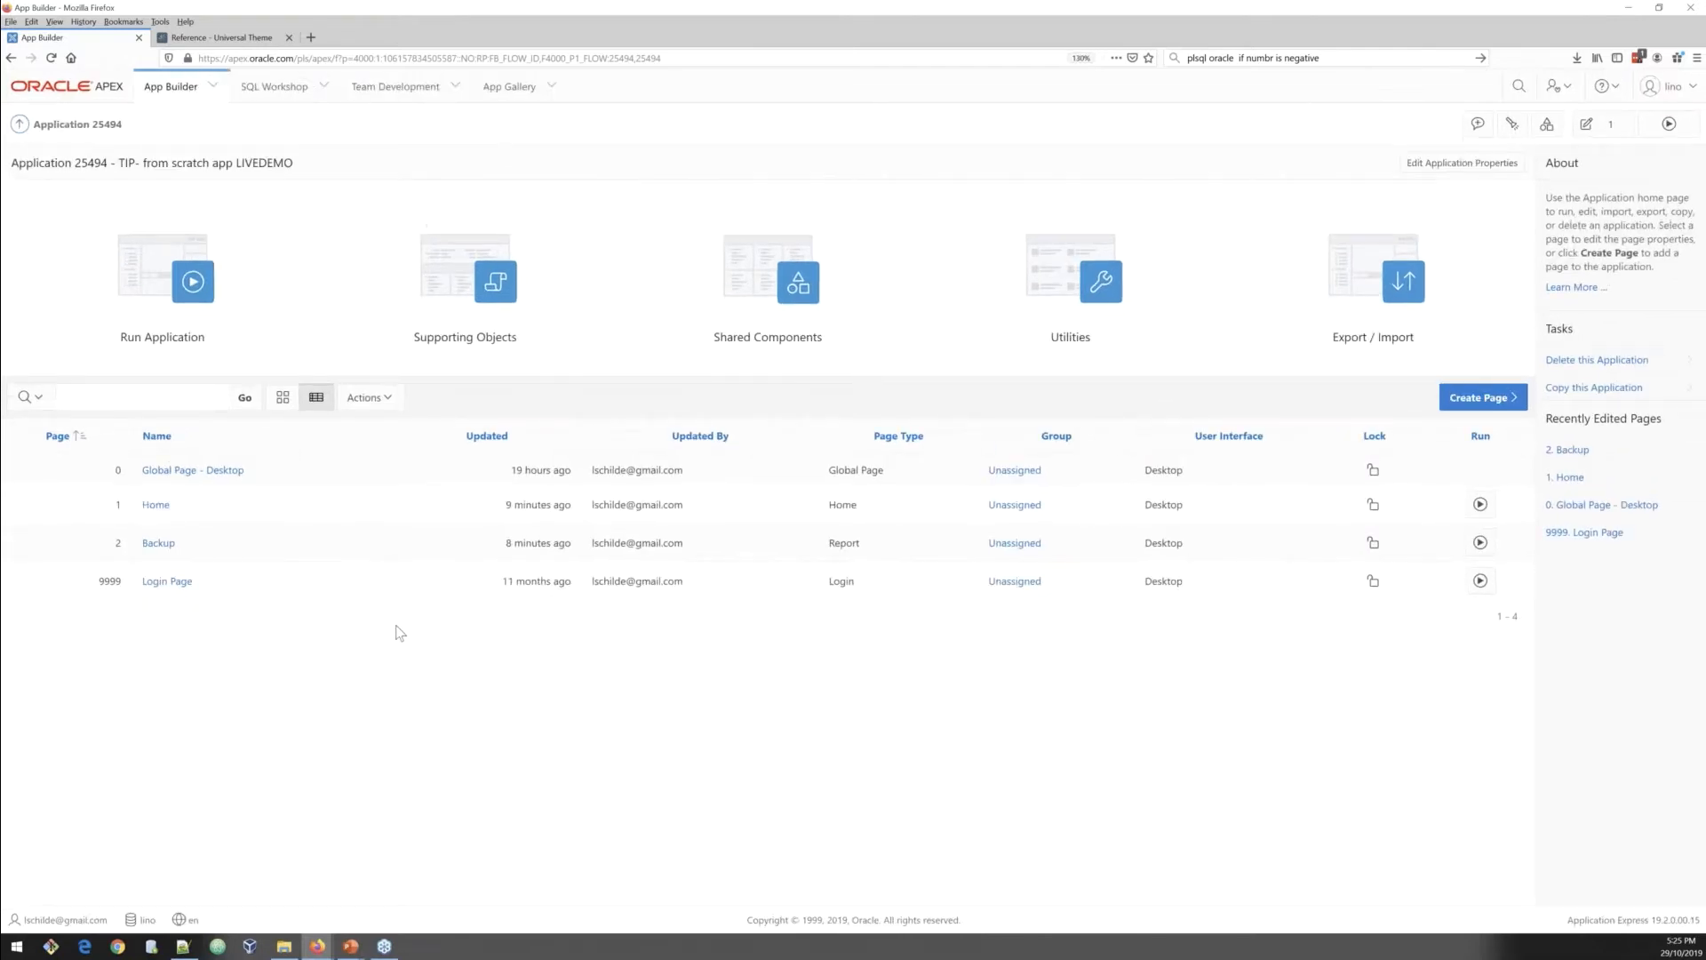
Step: Open page 1 Home in Page Designer and inspect its Carousel, Black region, News and Image right regions
{"action": "left_click", "coordinate": [163, 514]}
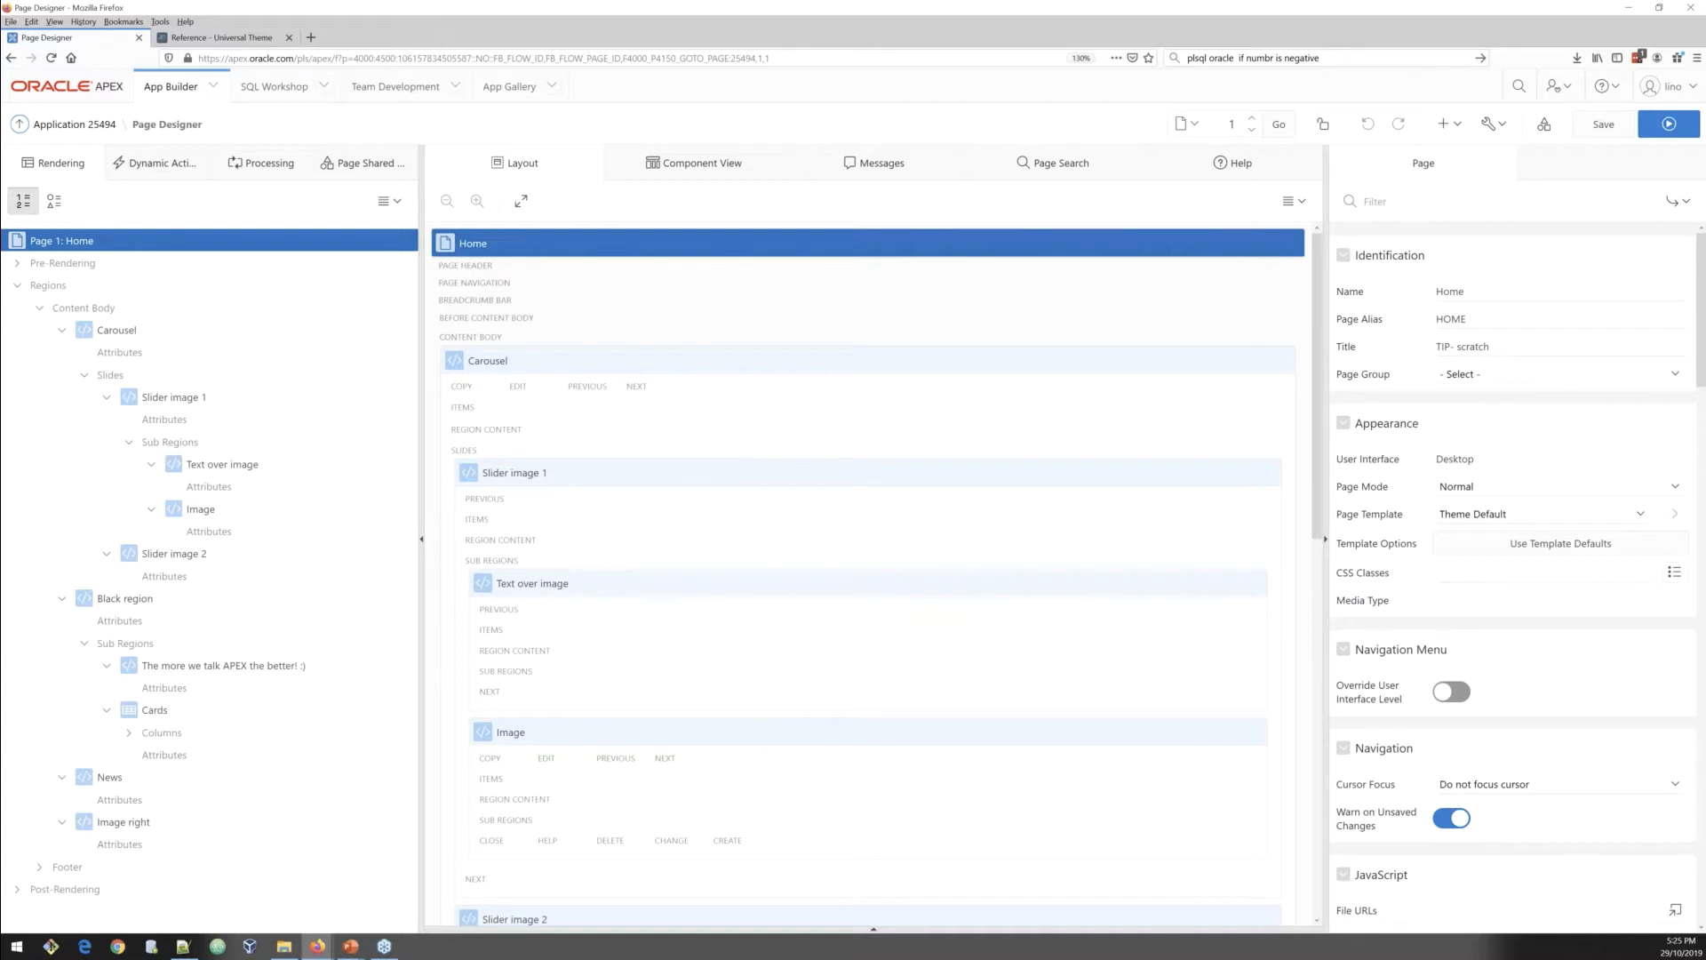
{"action": "left_click", "coordinate": [62, 332]}
{"action": "left_click", "coordinate": [62, 353]}
{"action": "left_click", "coordinate": [62, 375]}
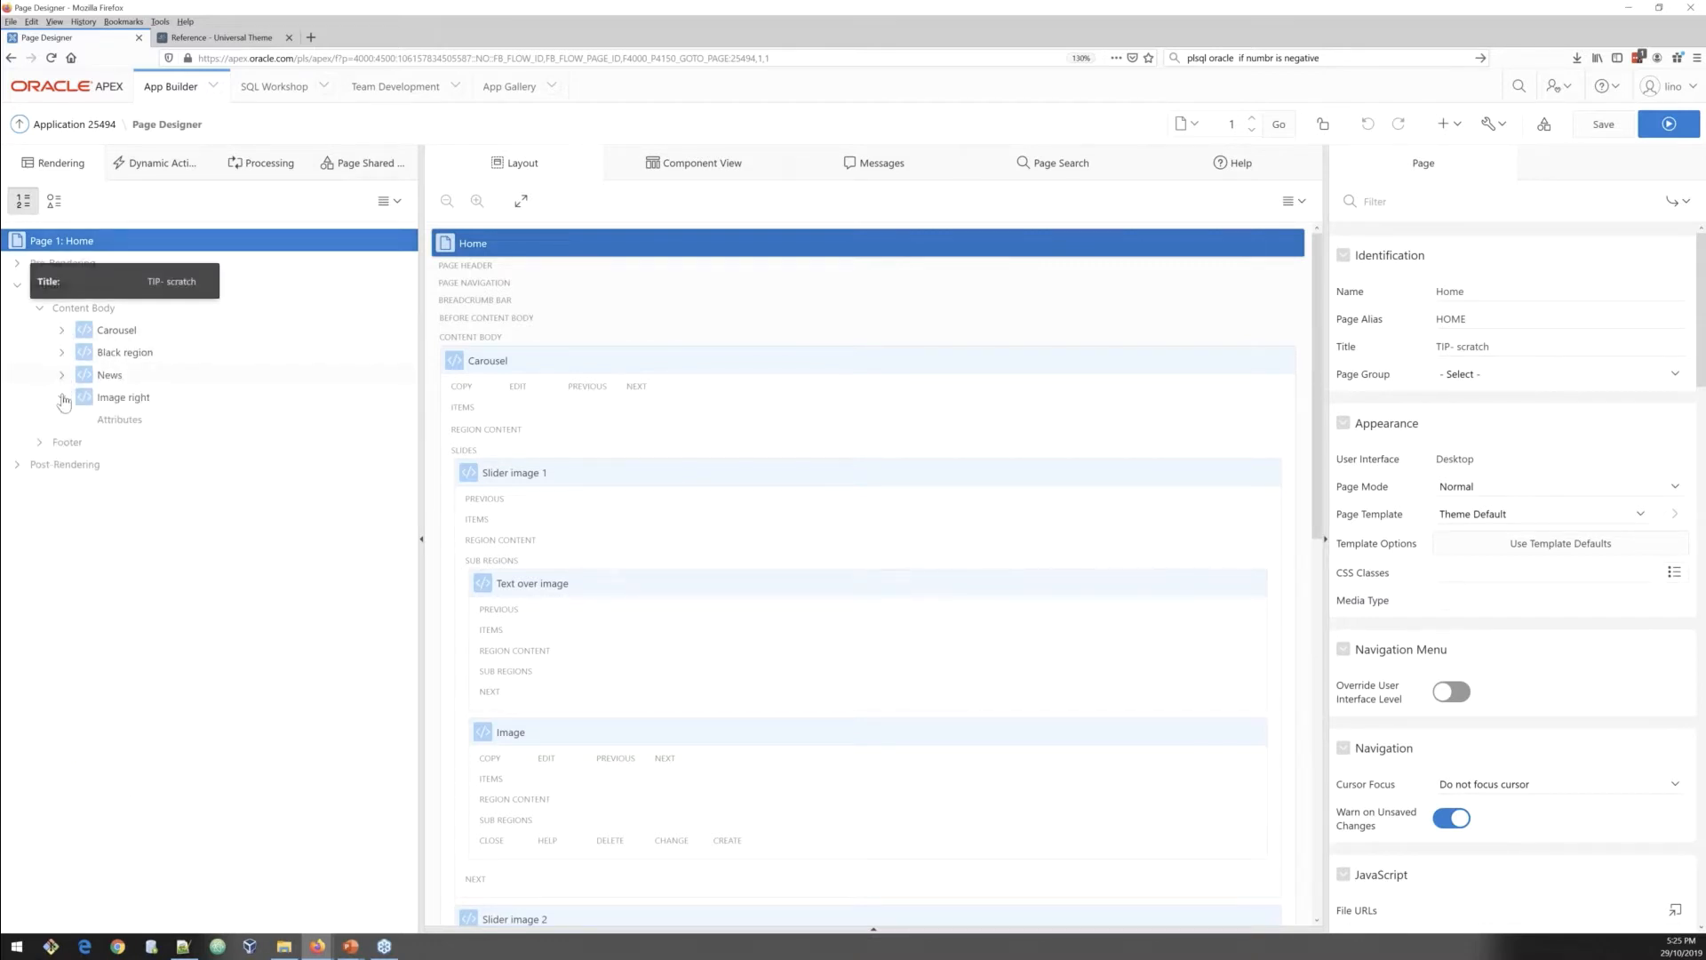
{"action": "left_click", "coordinate": [62, 397]}
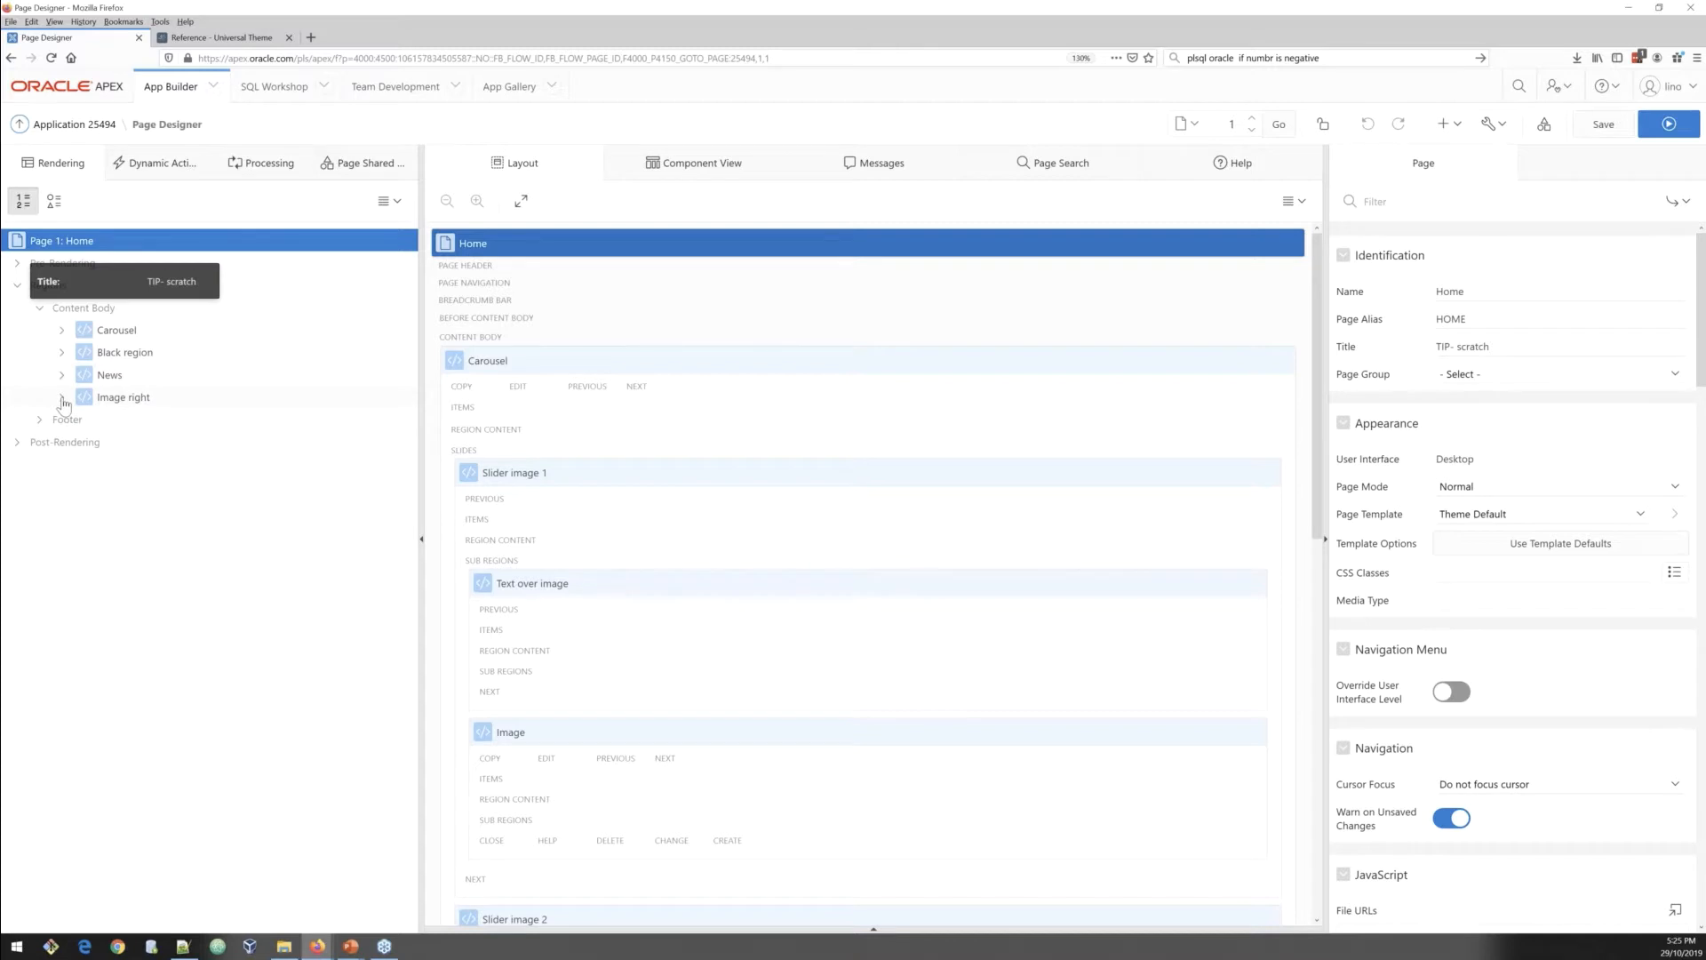
{"action": "left_click", "coordinate": [113, 336]}
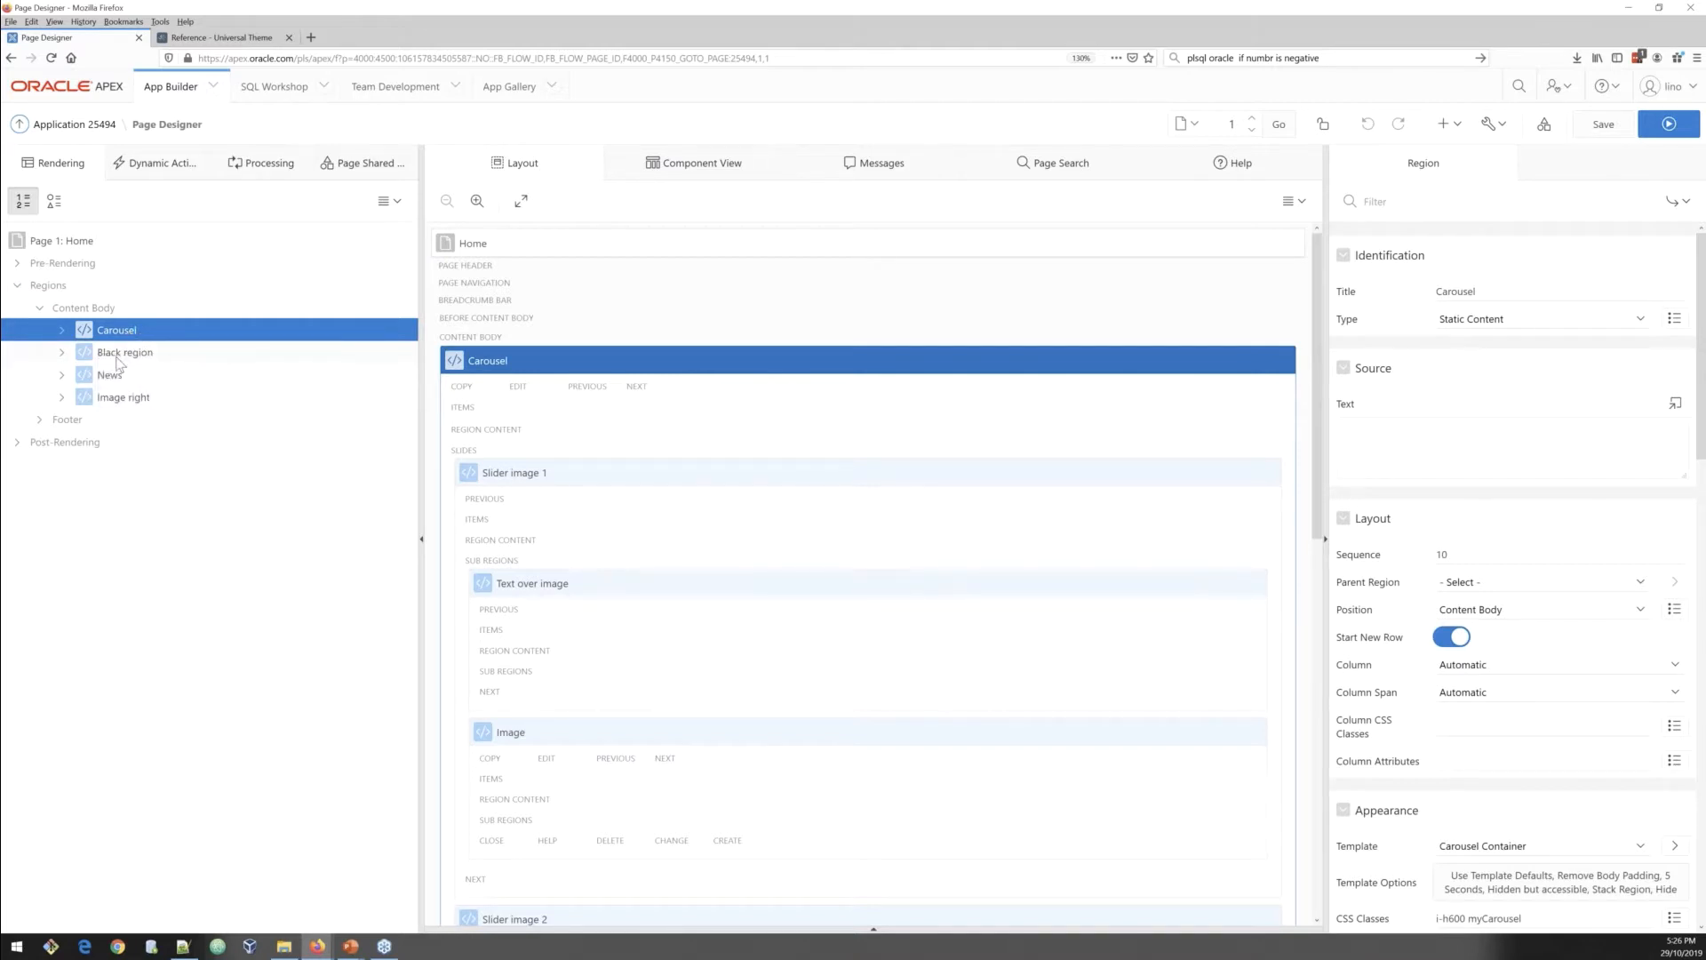
{"action": "left_click", "coordinate": [118, 355]}
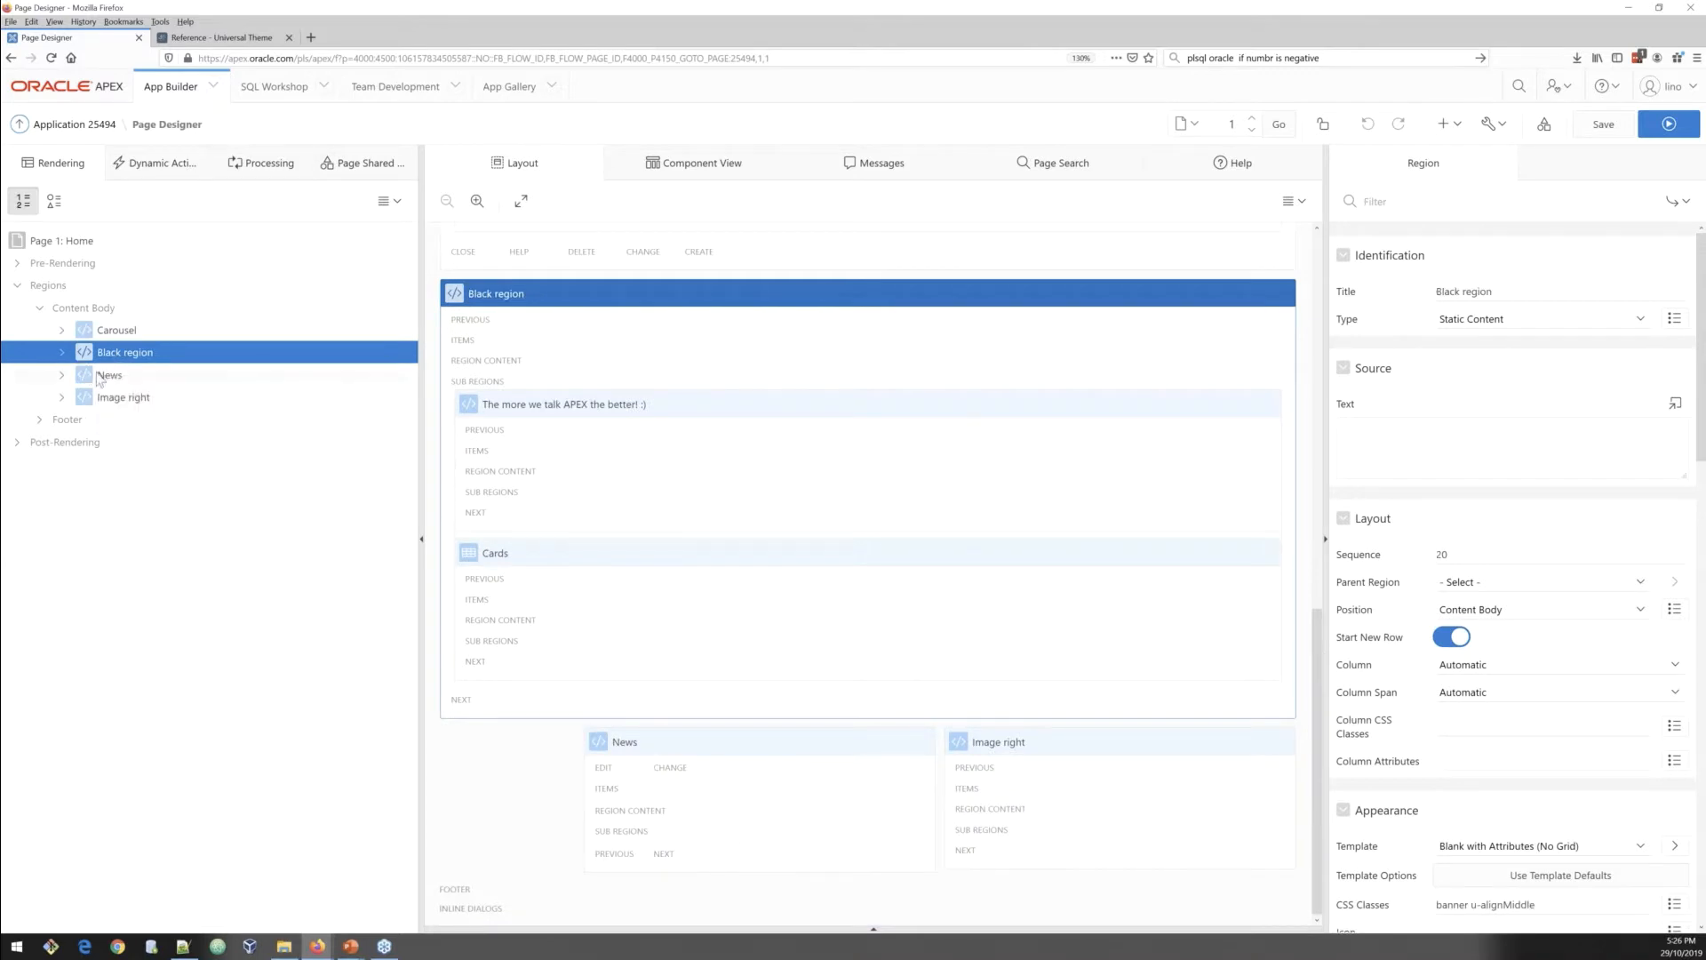
{"action": "left_click", "coordinate": [109, 378]}
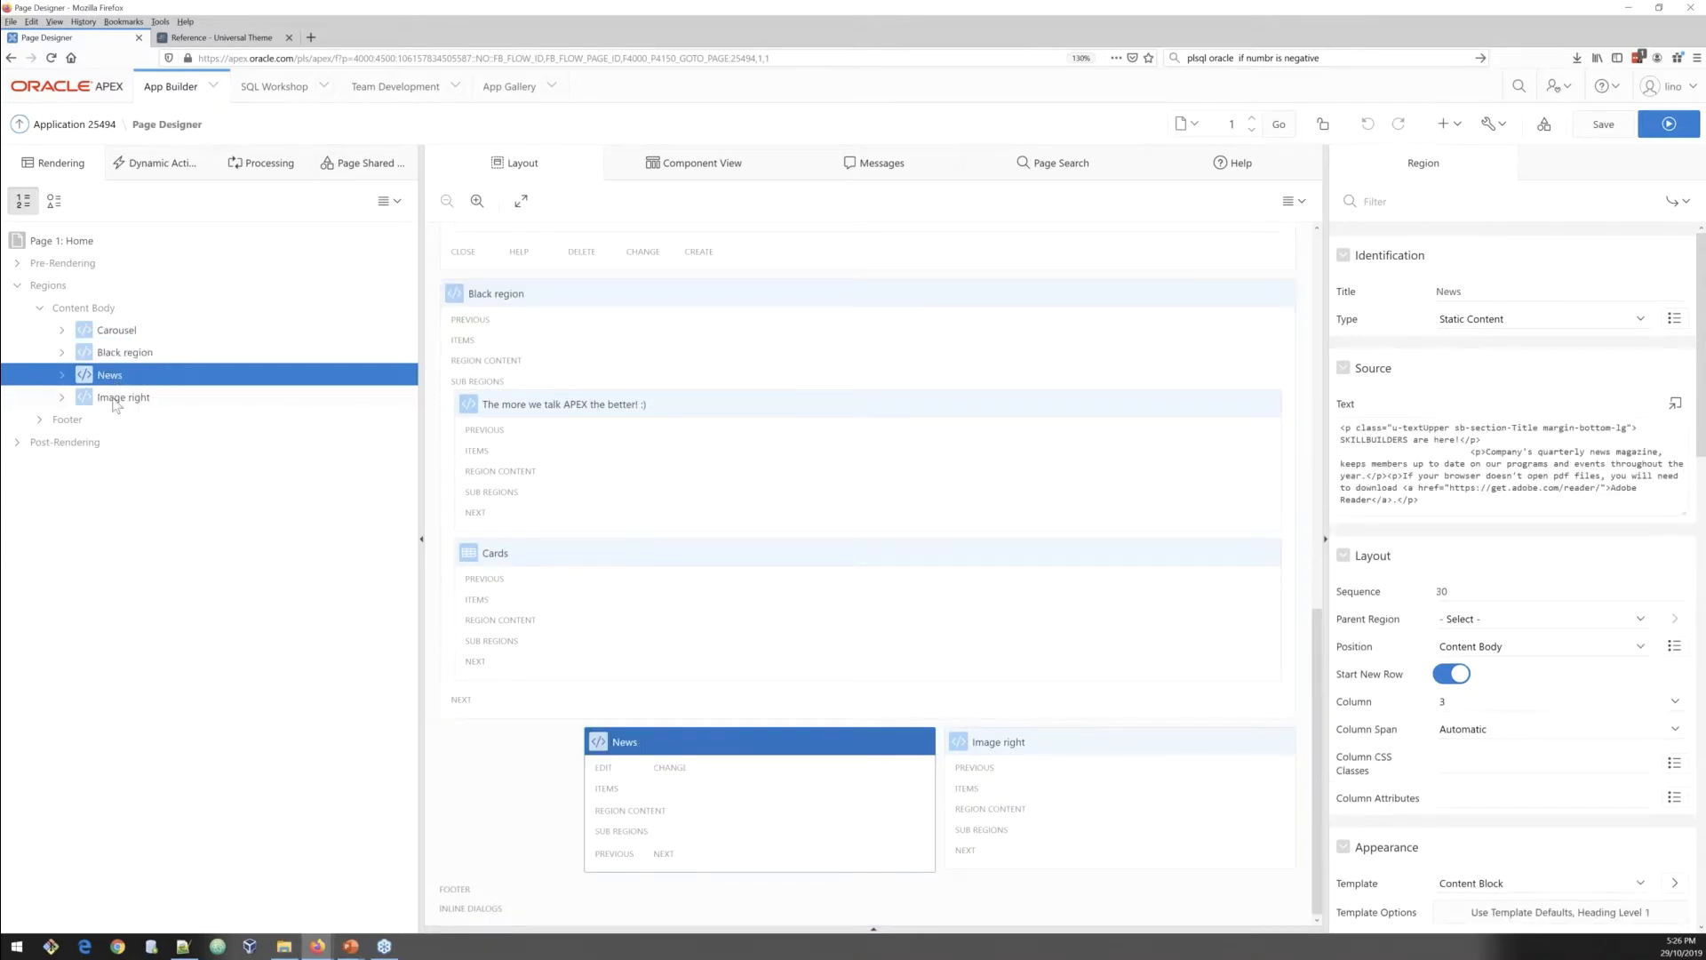
{"action": "left_click", "coordinate": [115, 402]}
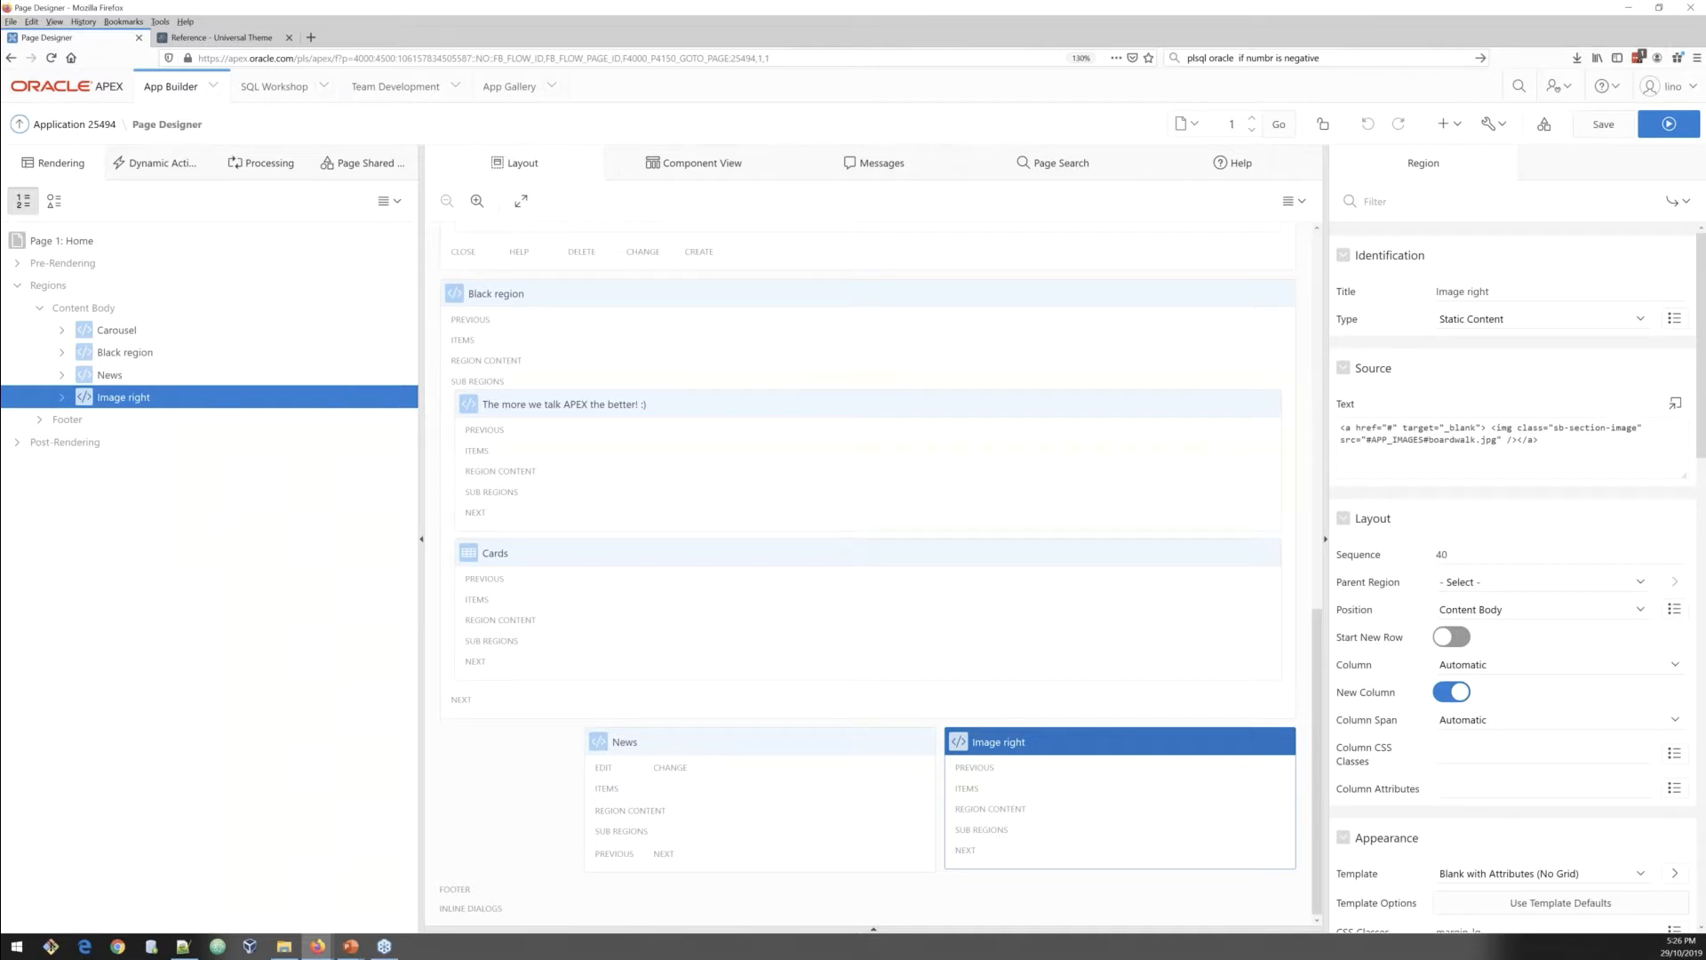
Step: Switch to page 0 Global Page and inspect its footer and pre-rendering regions
{"action": "left_click", "coordinate": [1251, 129]}
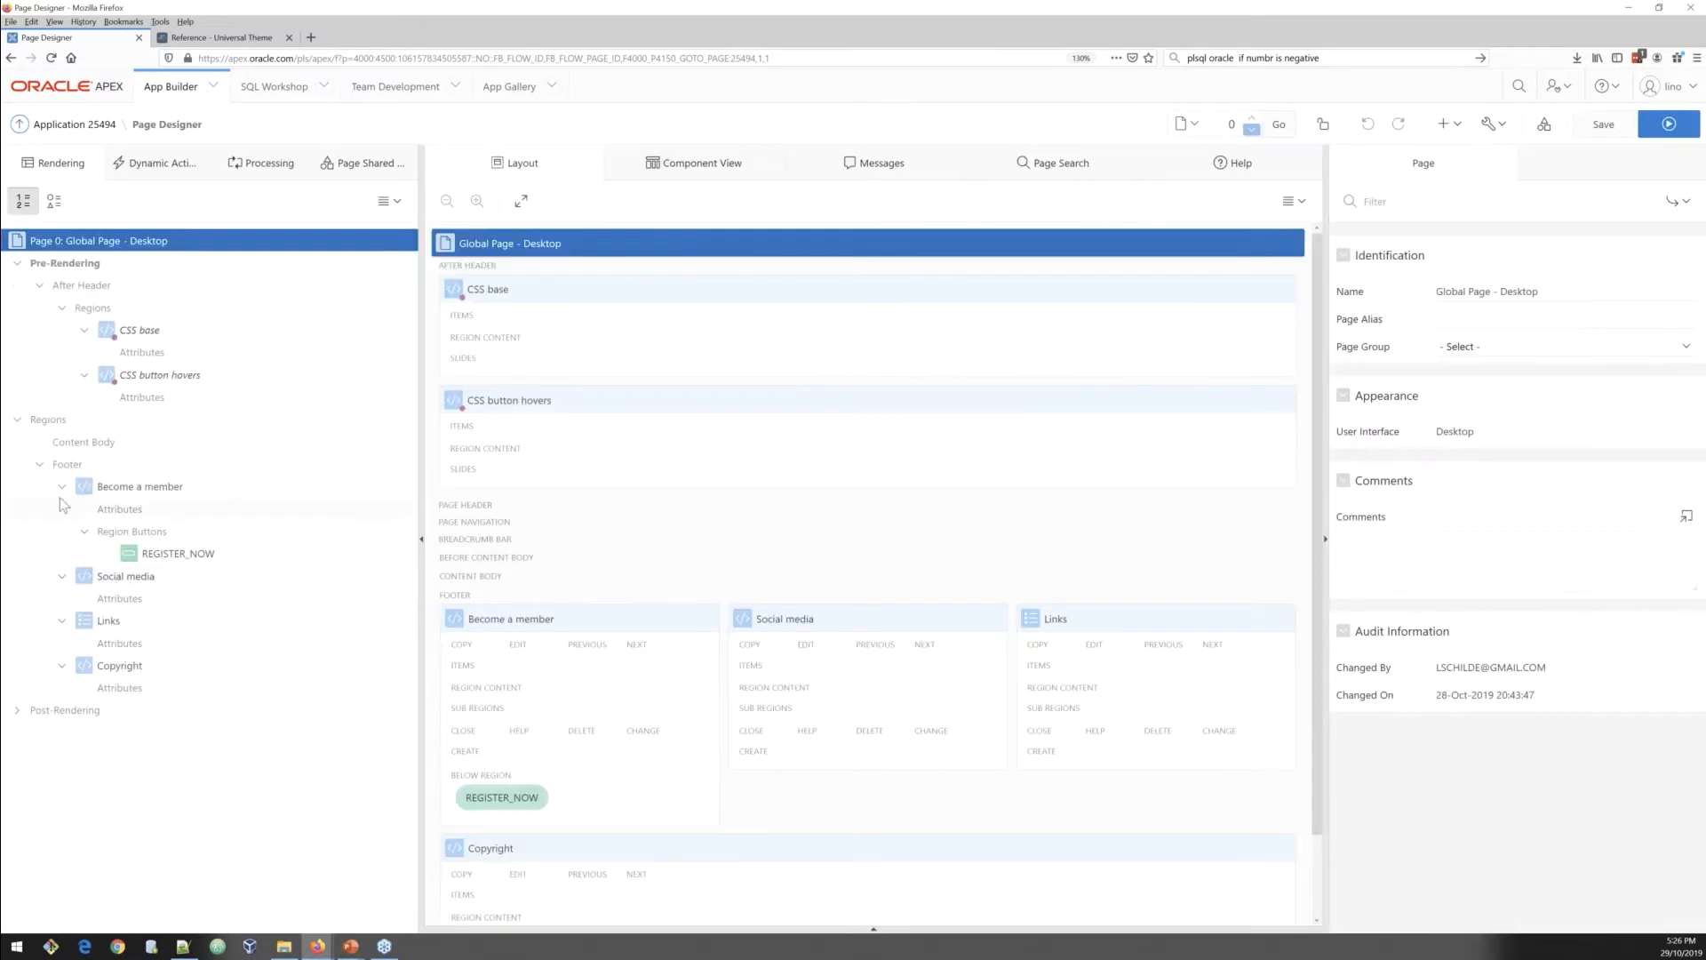
{"action": "left_click", "coordinate": [62, 487]}
{"action": "left_click", "coordinate": [61, 509]}
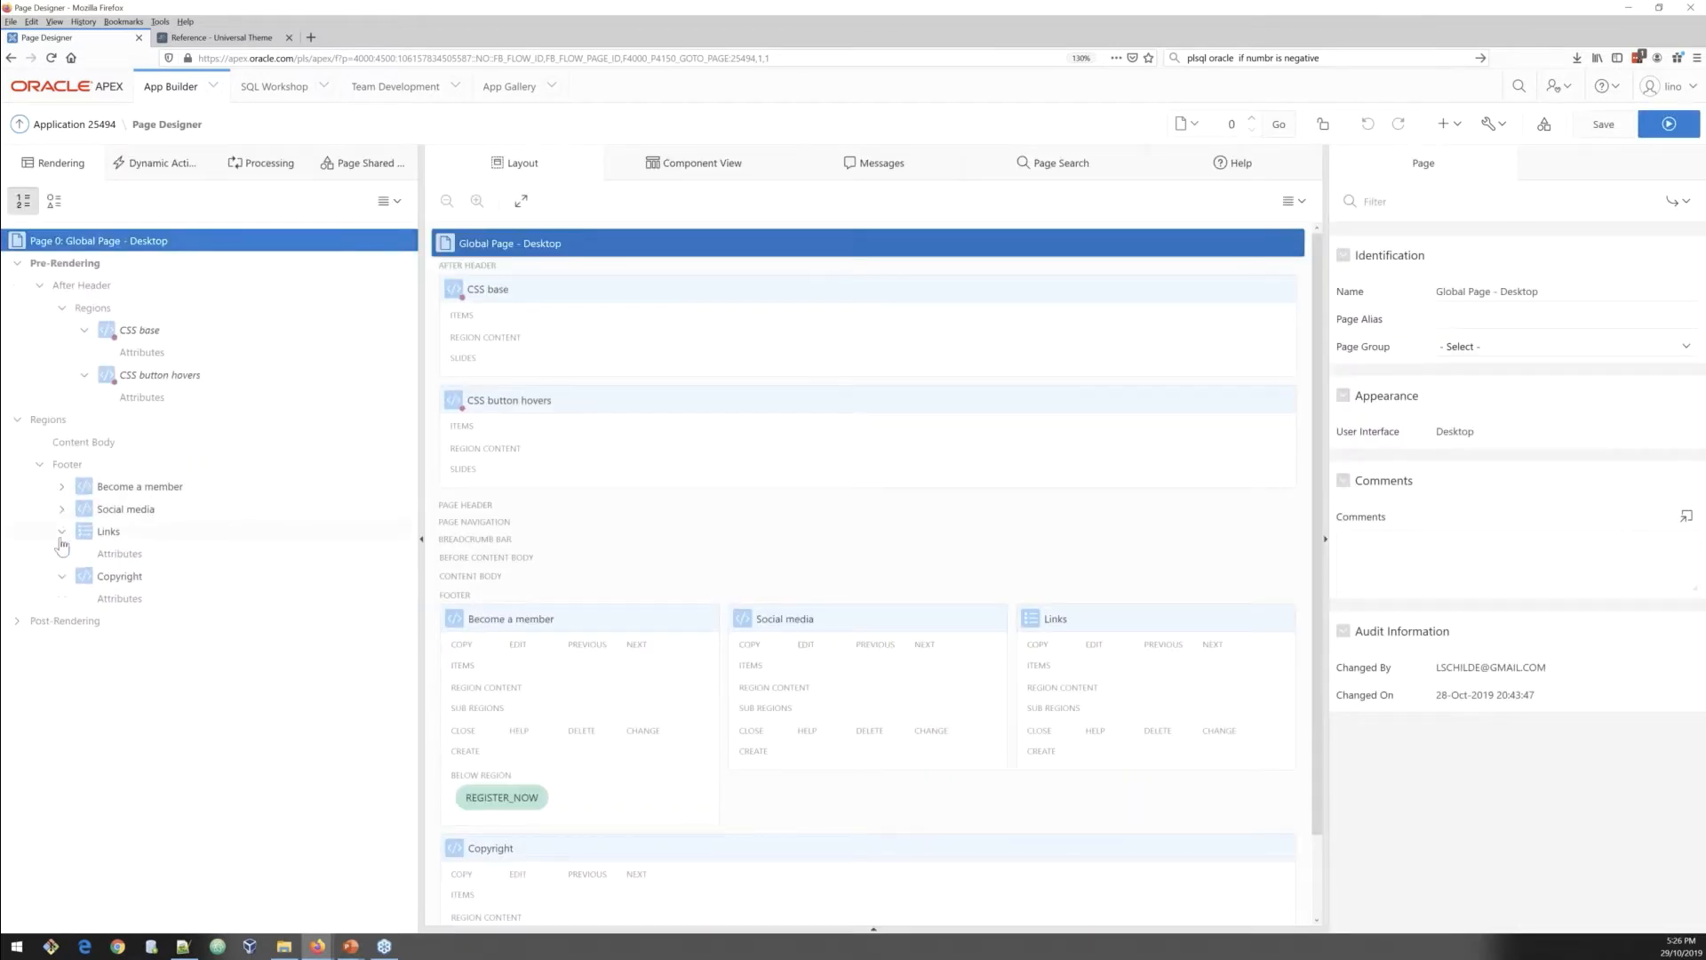
{"action": "left_click", "coordinate": [61, 530]}
{"action": "left_click", "coordinate": [63, 554]}
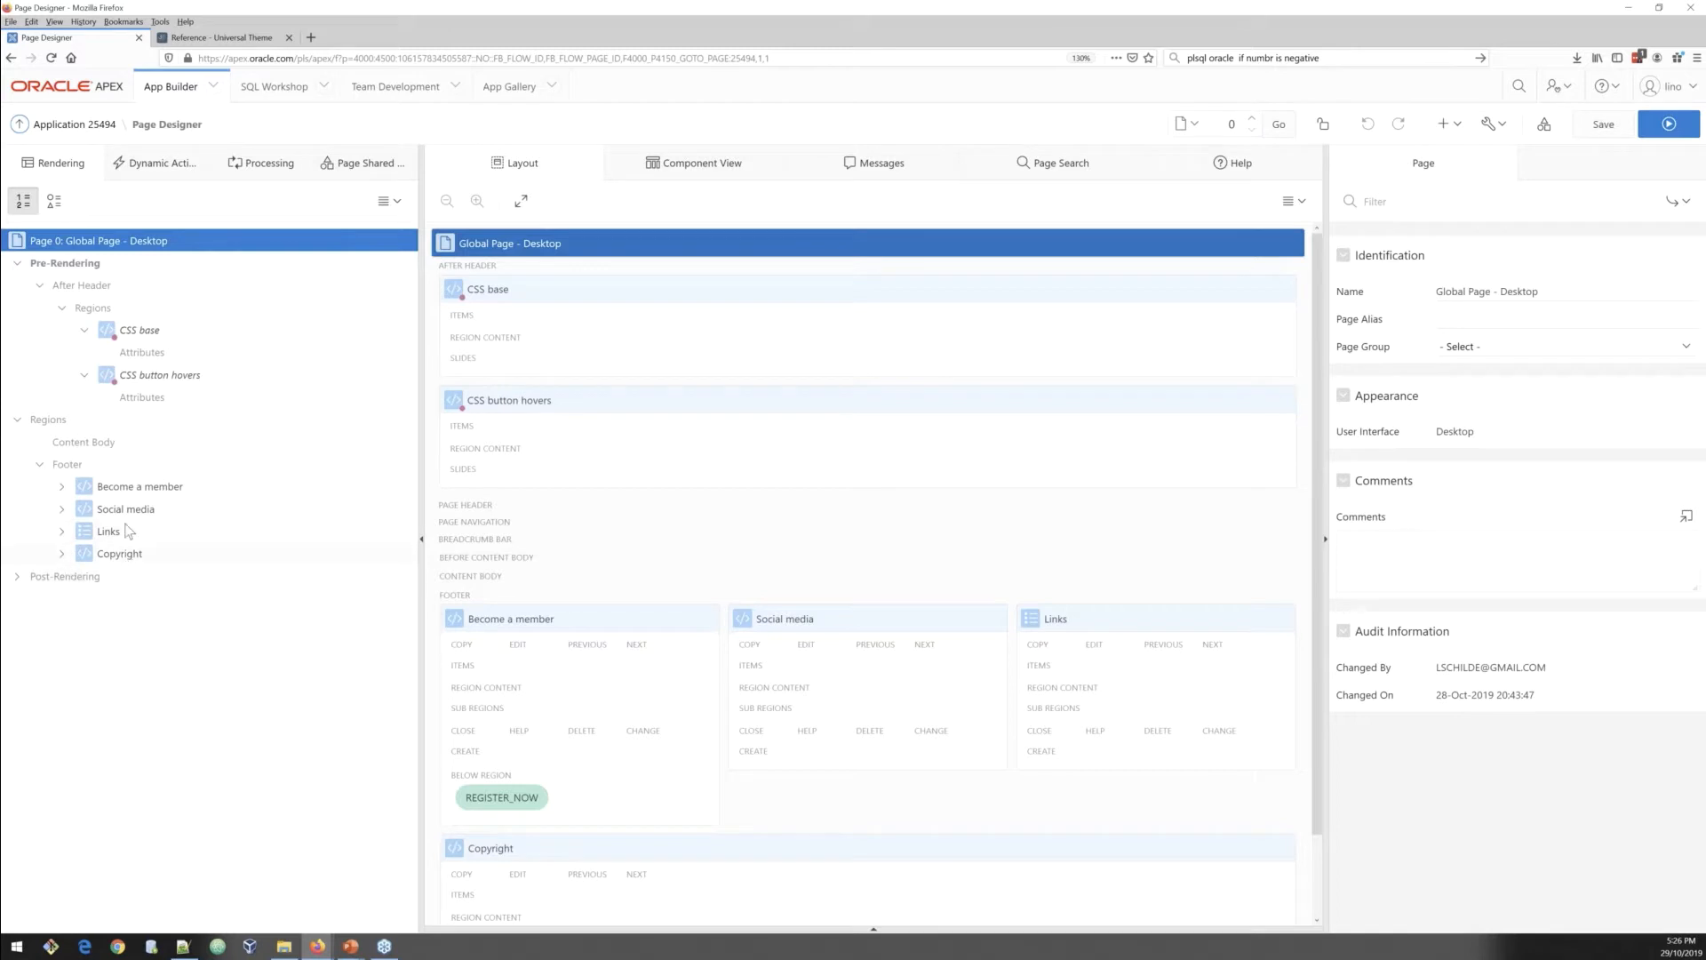
{"action": "left_click", "coordinate": [129, 495]}
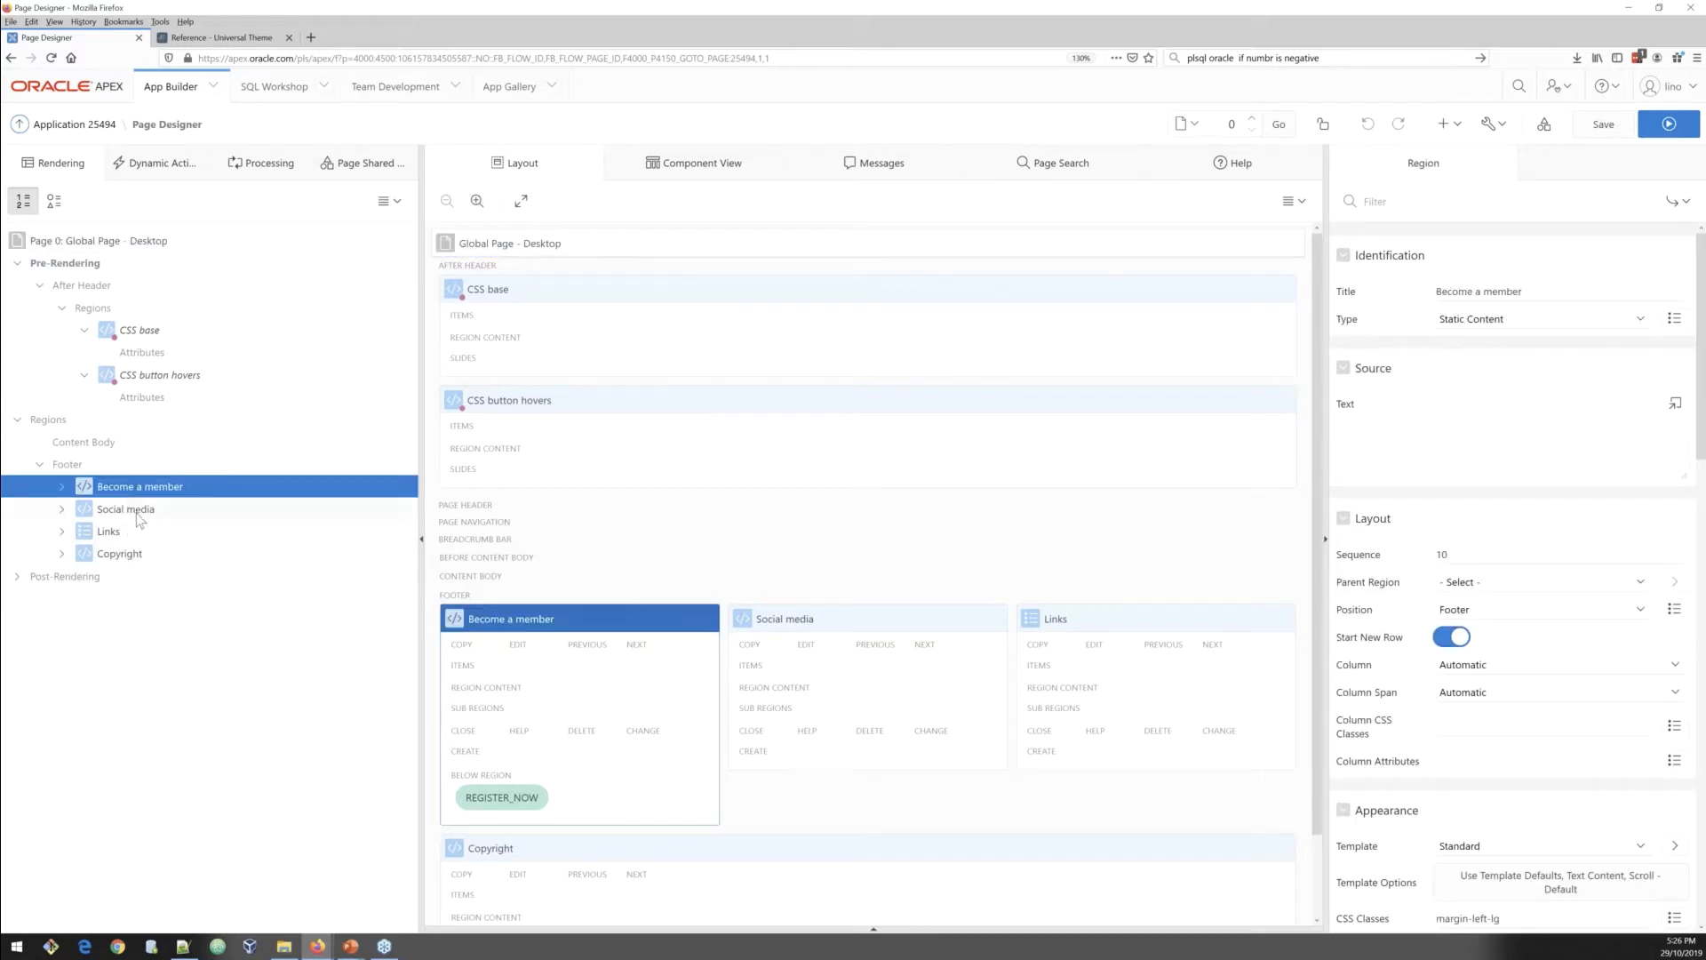
{"action": "left_click", "coordinate": [140, 514]}
{"action": "left_click", "coordinate": [162, 537]}
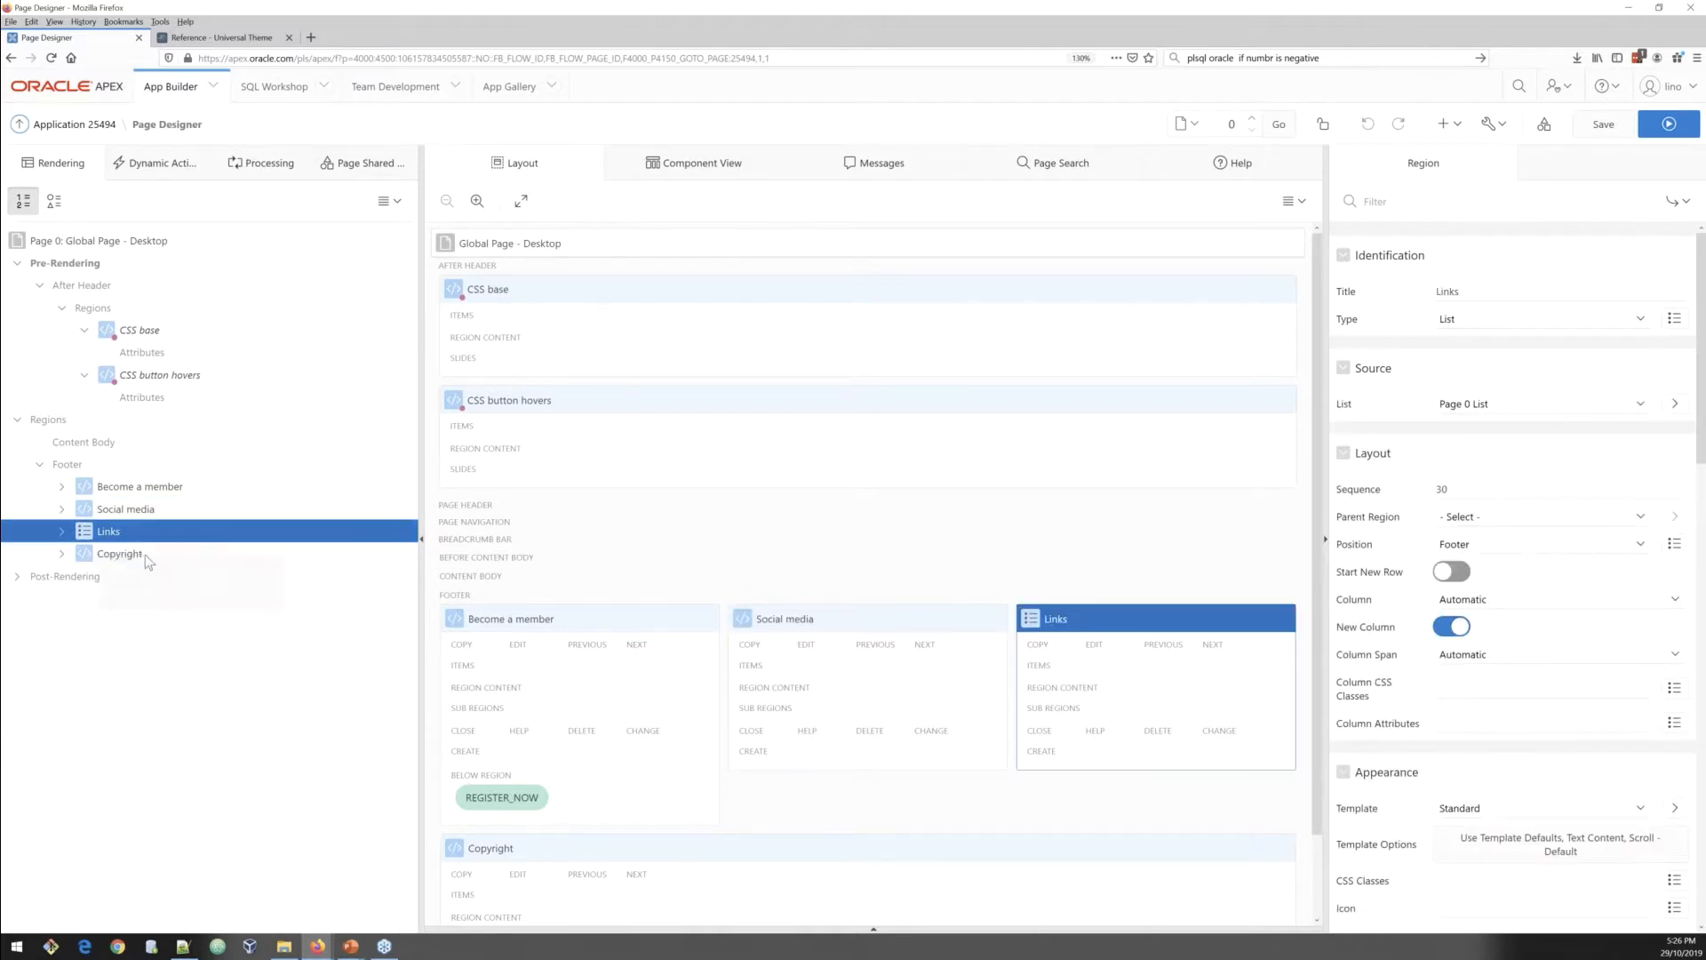
{"action": "left_click", "coordinate": [144, 555]}
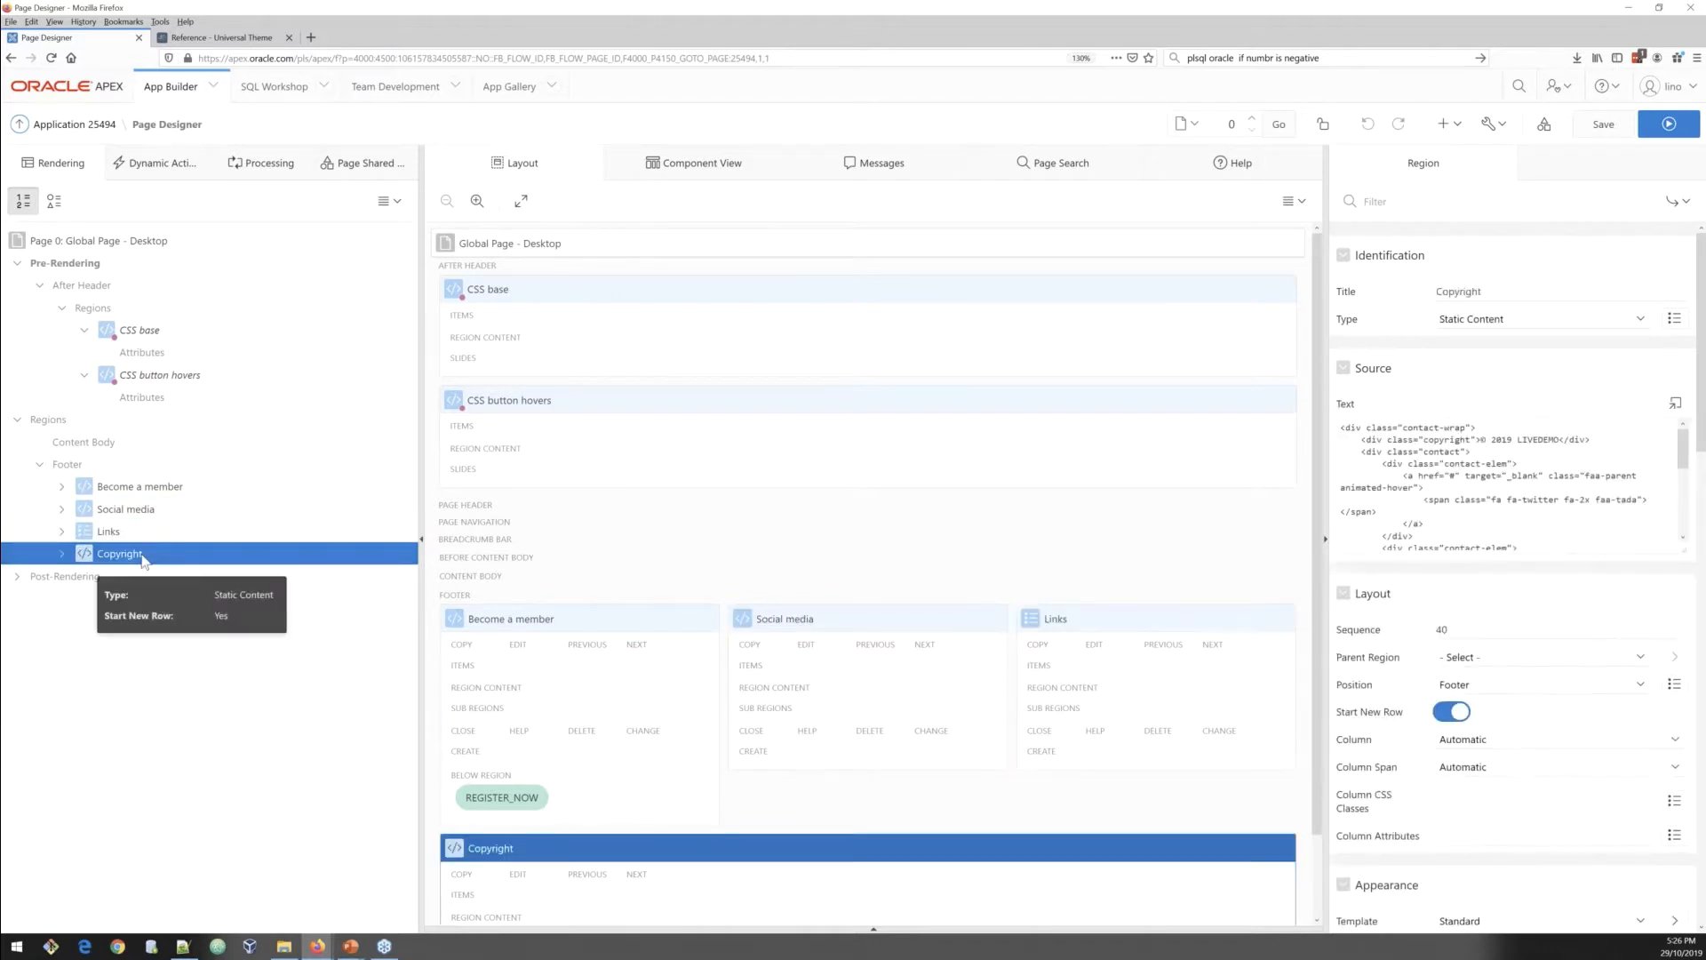
{"action": "left_click", "coordinate": [85, 334]}
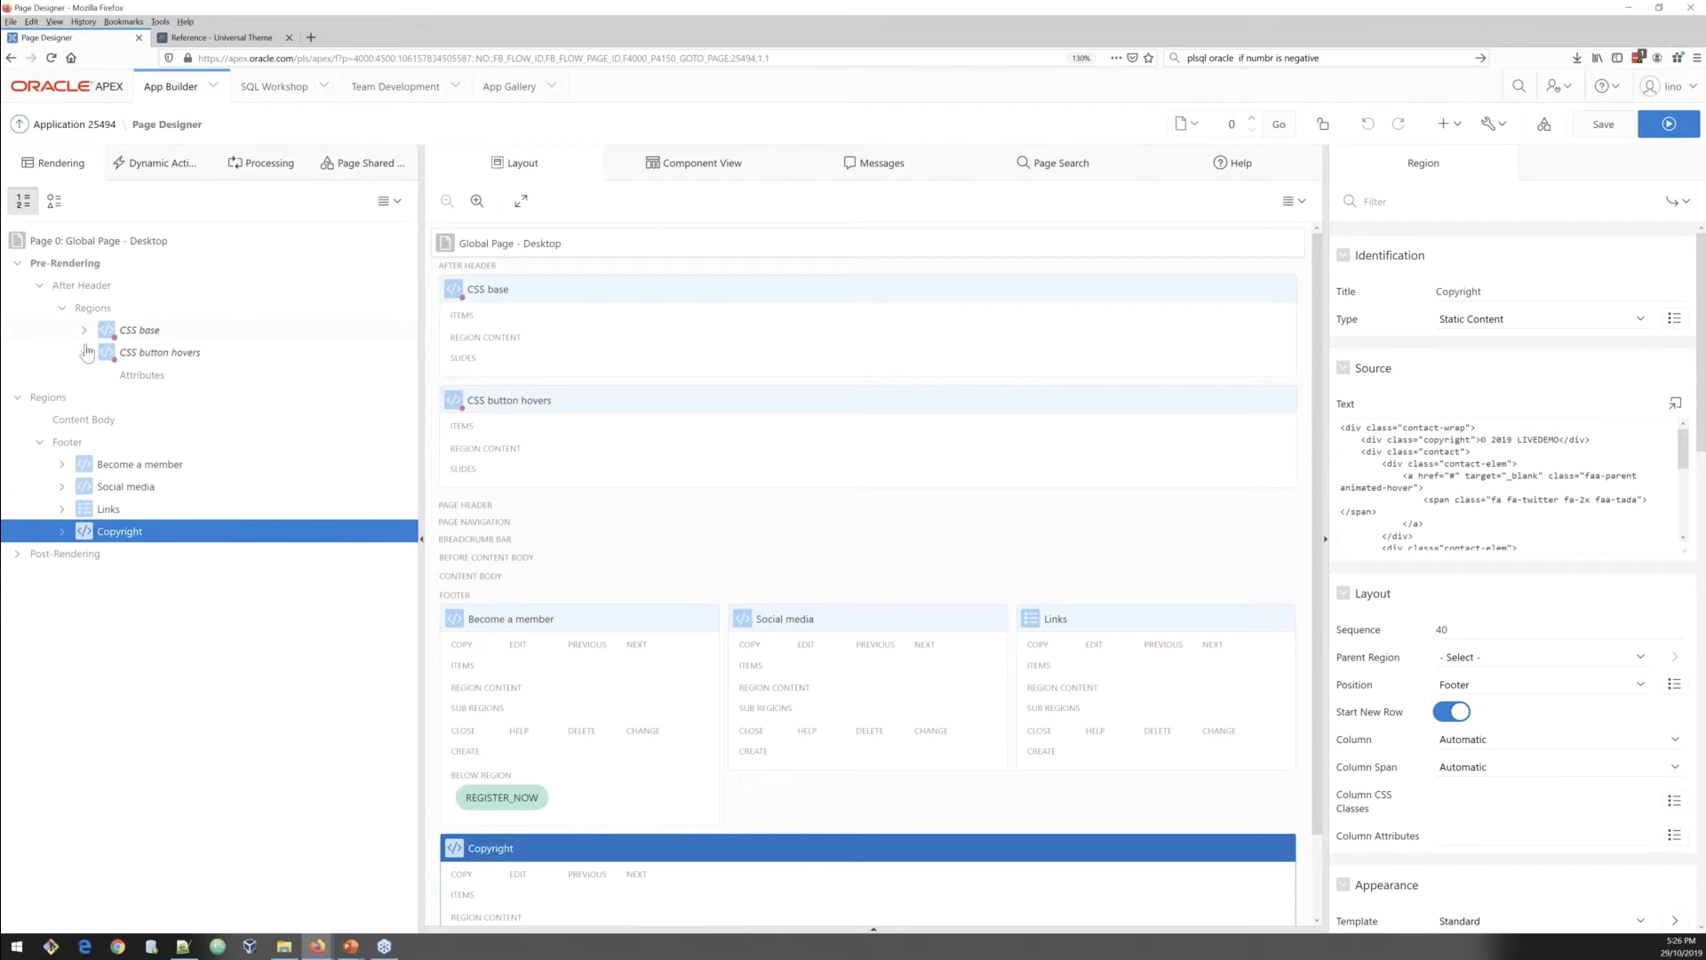
{"action": "left_click", "coordinate": [85, 352]}
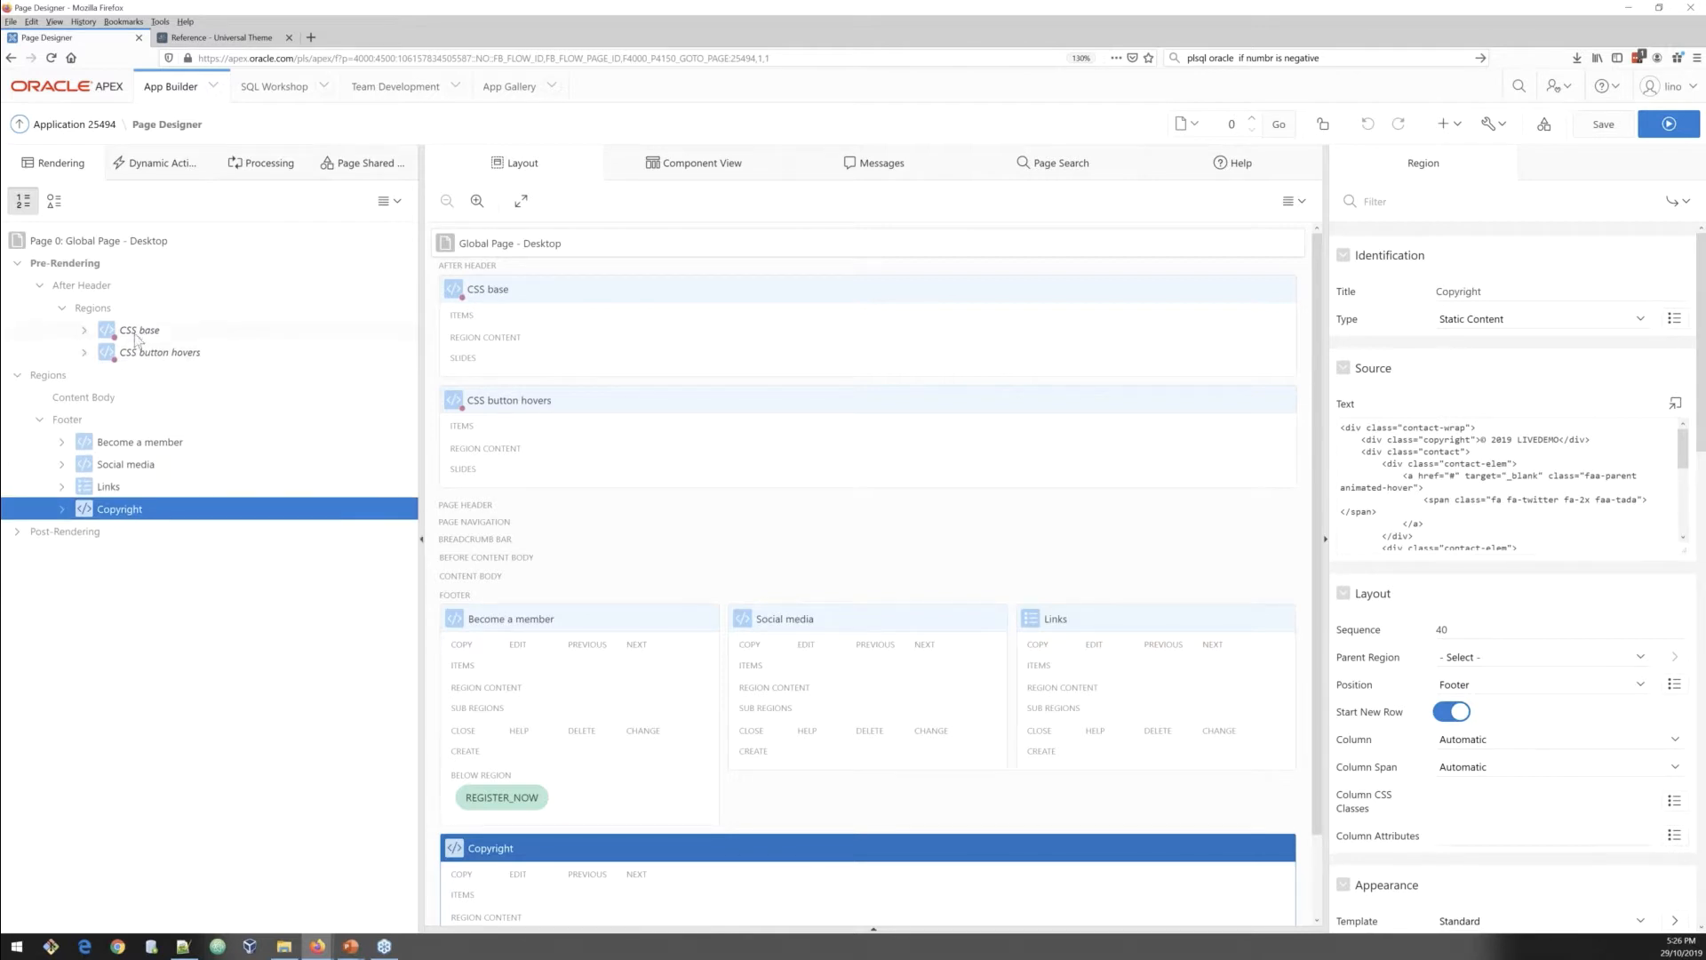
{"action": "left_click", "coordinate": [147, 449]}
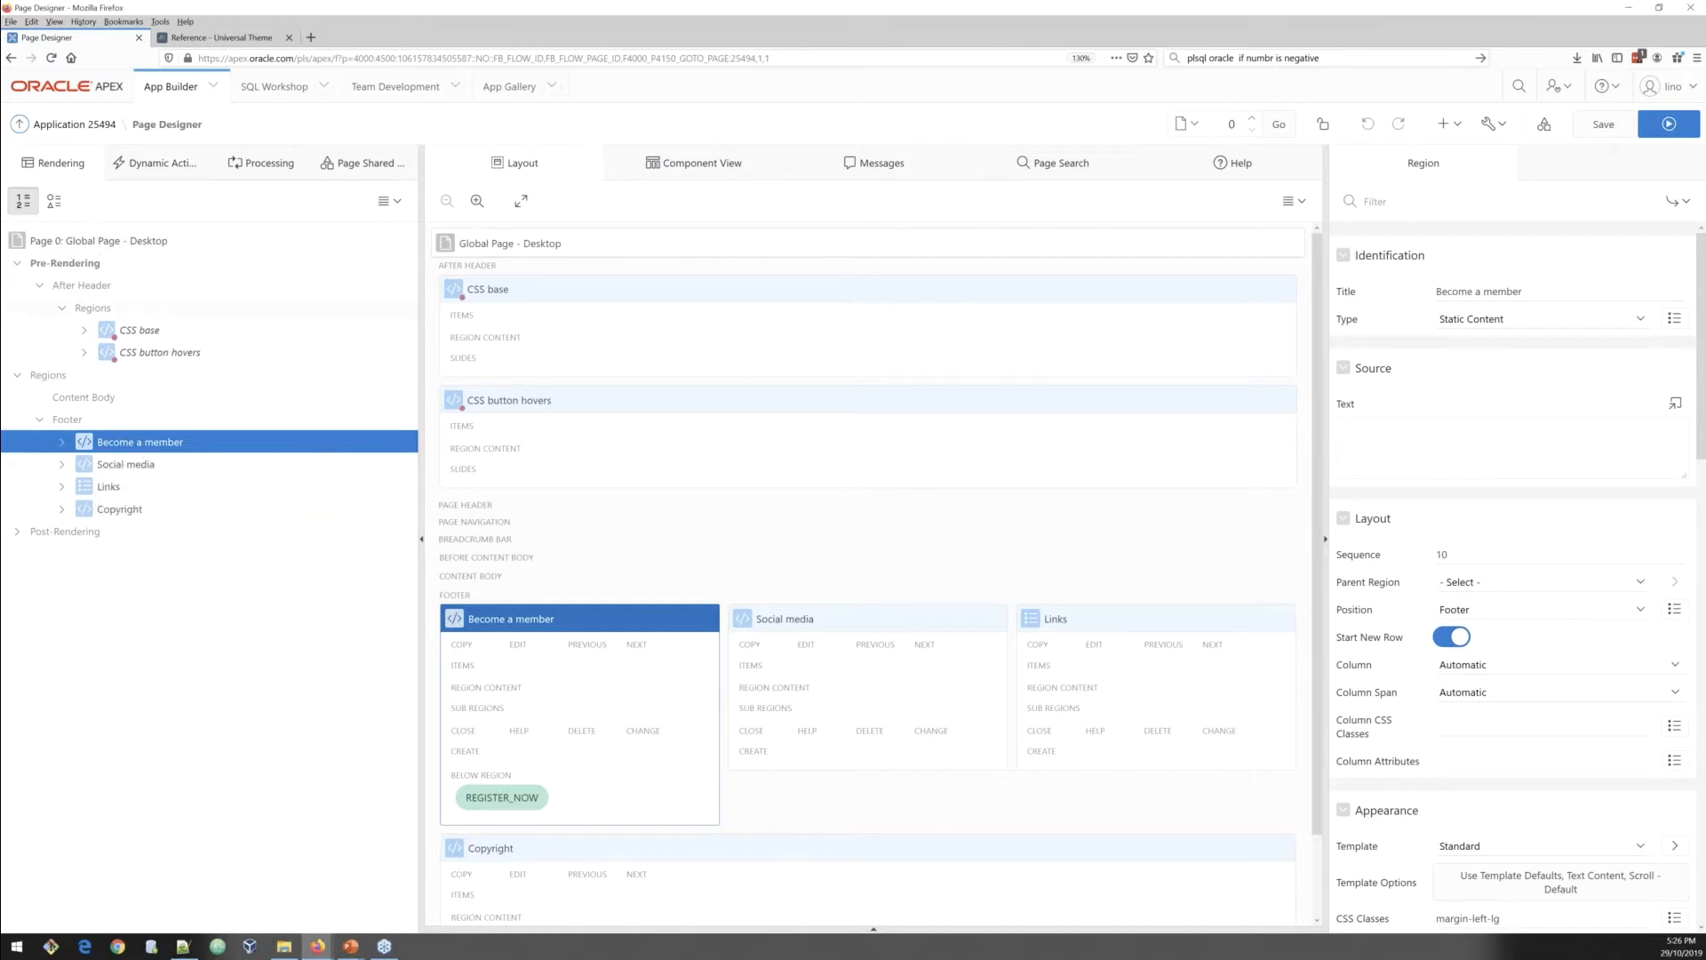
Step: Return to page 1 and delete all four Content Body regions: Carousel, Black region, News and Image right
{"action": "left_click", "coordinate": [1254, 123]}
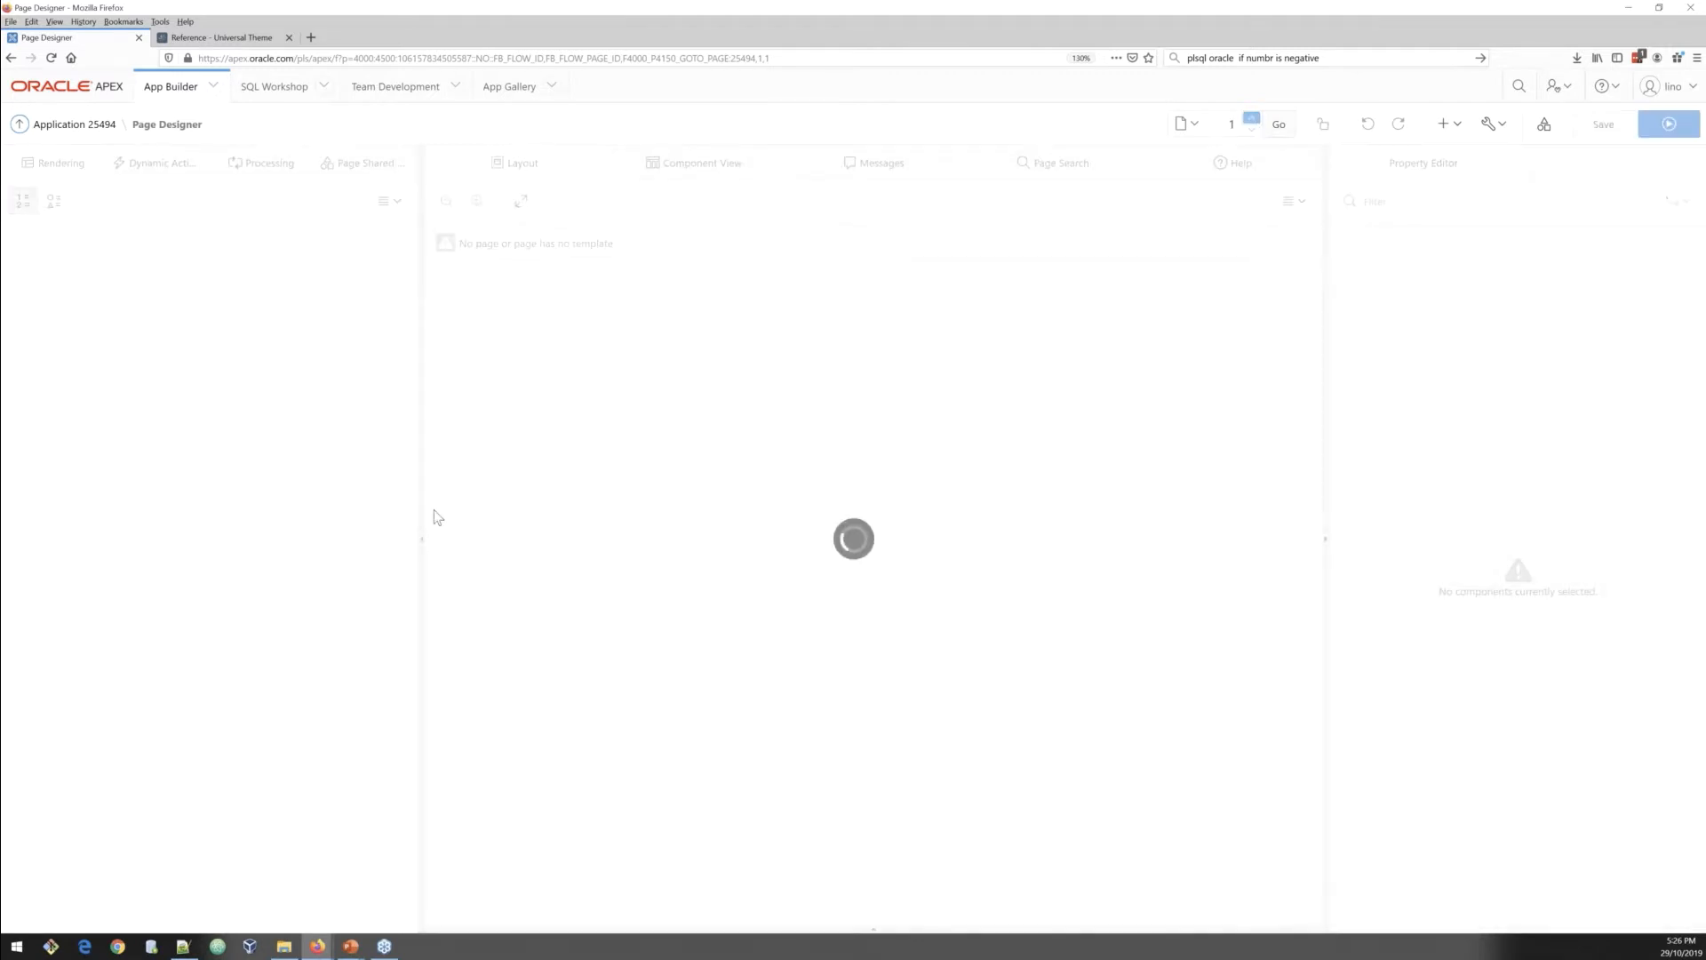
{"action": "left_click", "coordinate": [68, 336]}
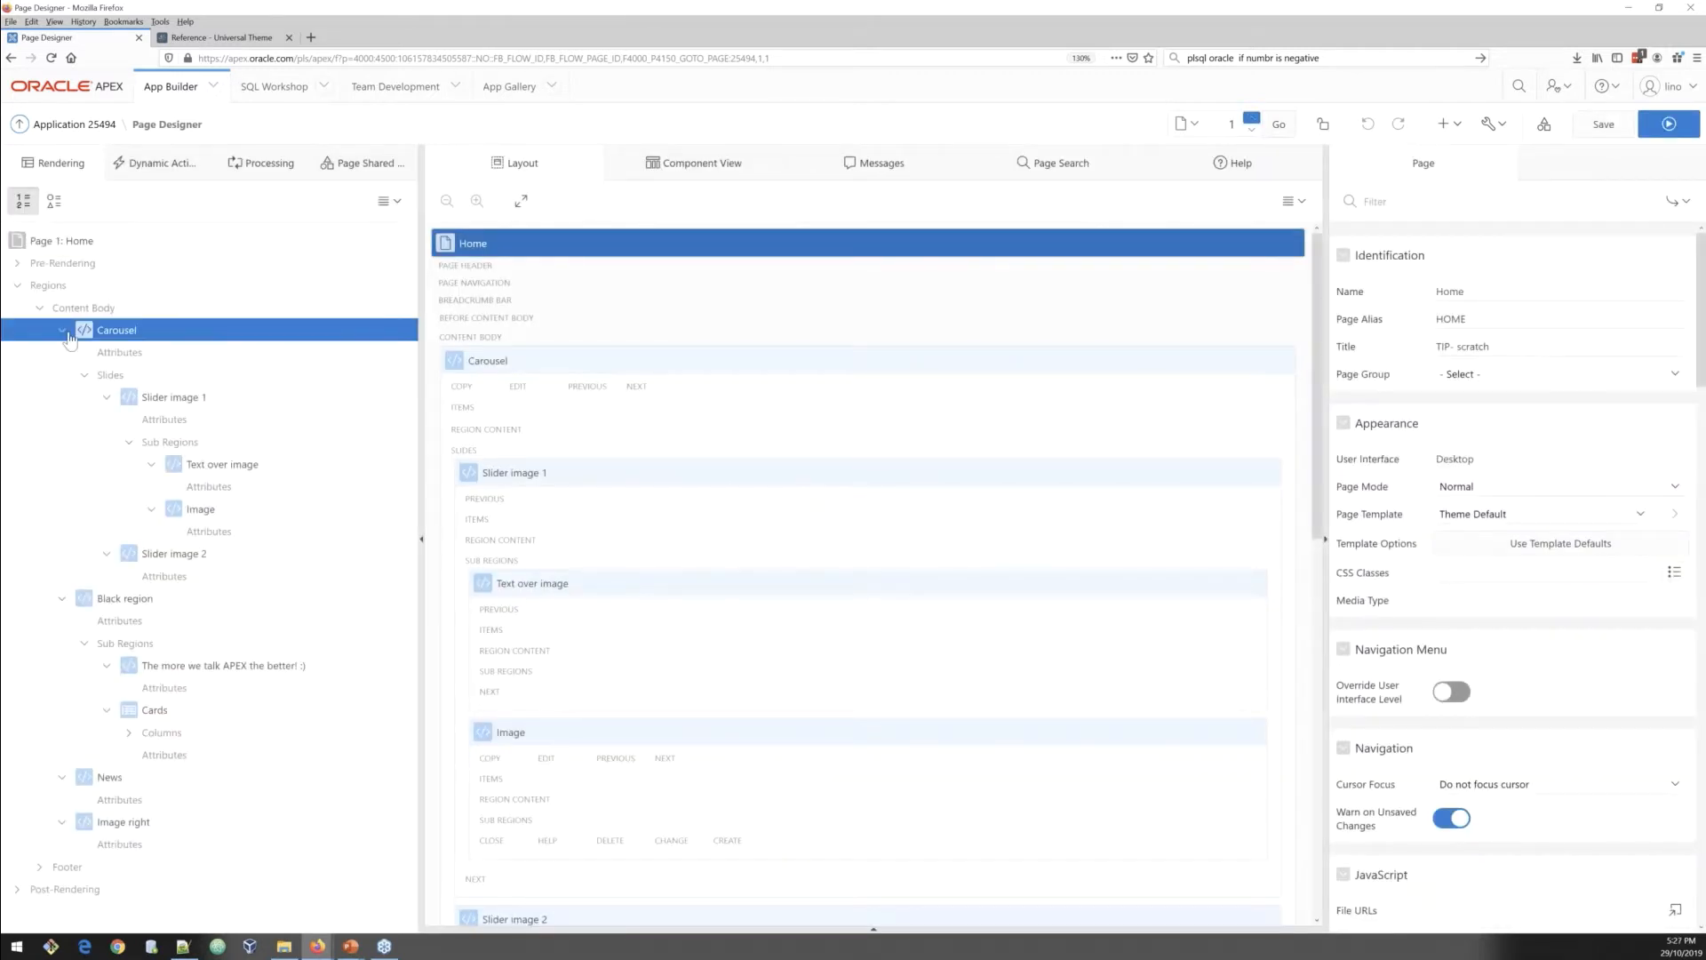
{"action": "left_click", "coordinate": [66, 333]}
{"action": "left_click", "coordinate": [63, 353]}
{"action": "left_click", "coordinate": [62, 376]}
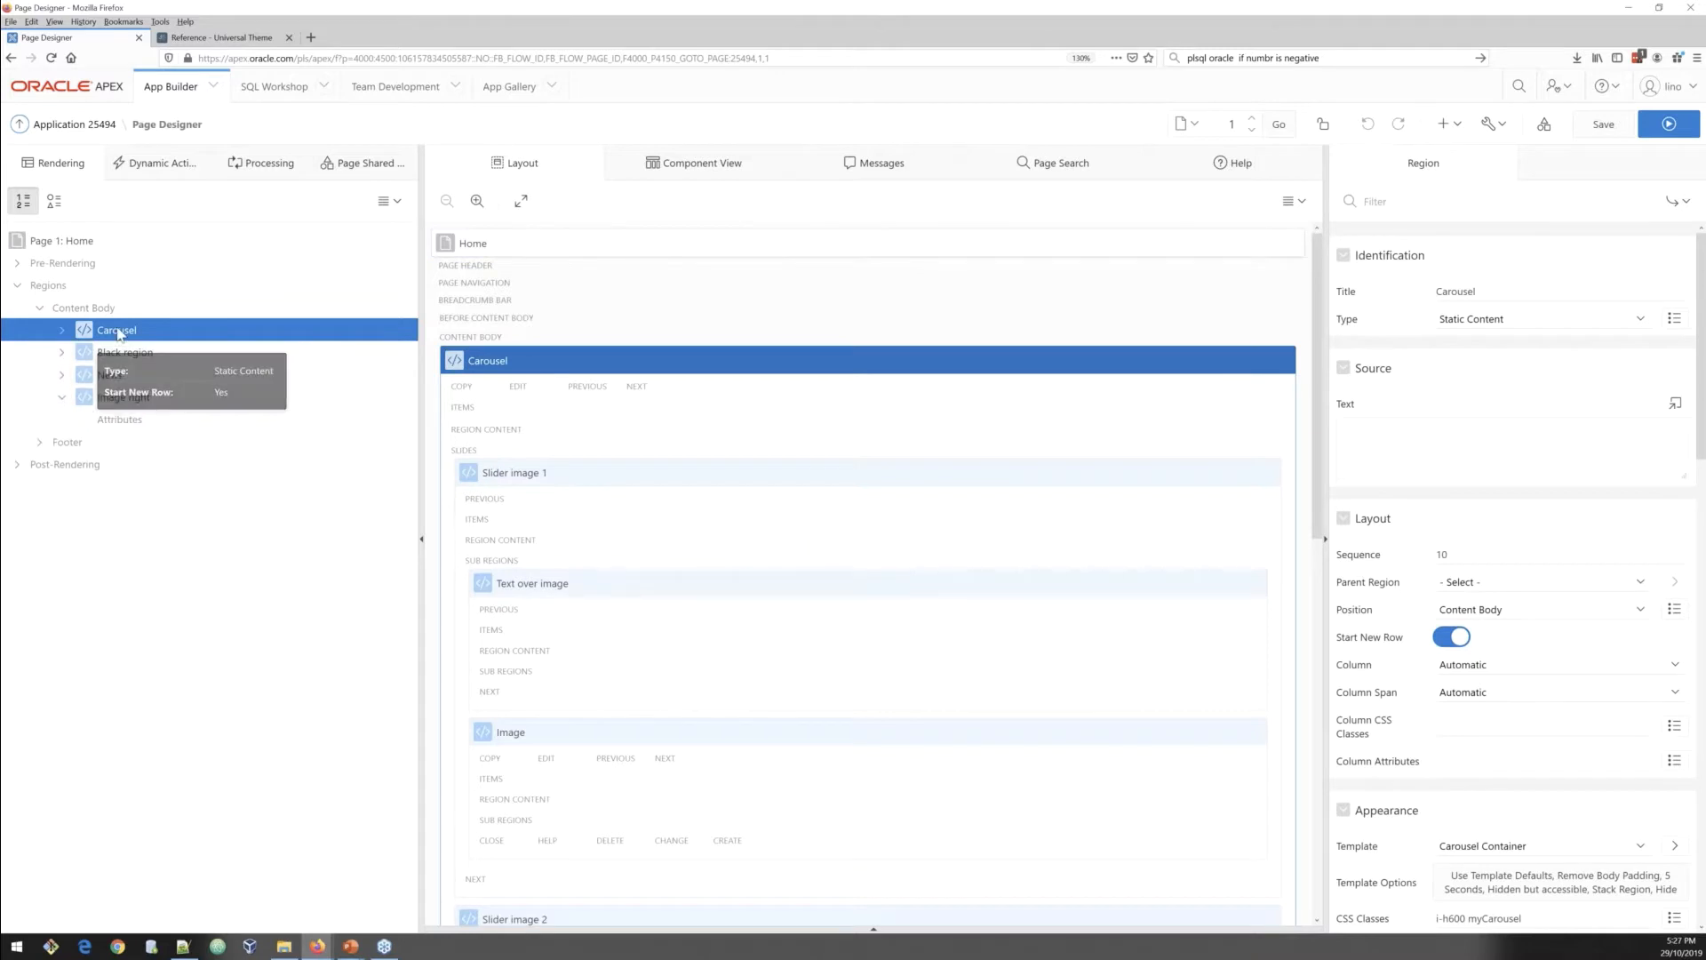
{"action": "left_click", "coordinate": [124, 403], "text": "shift"}
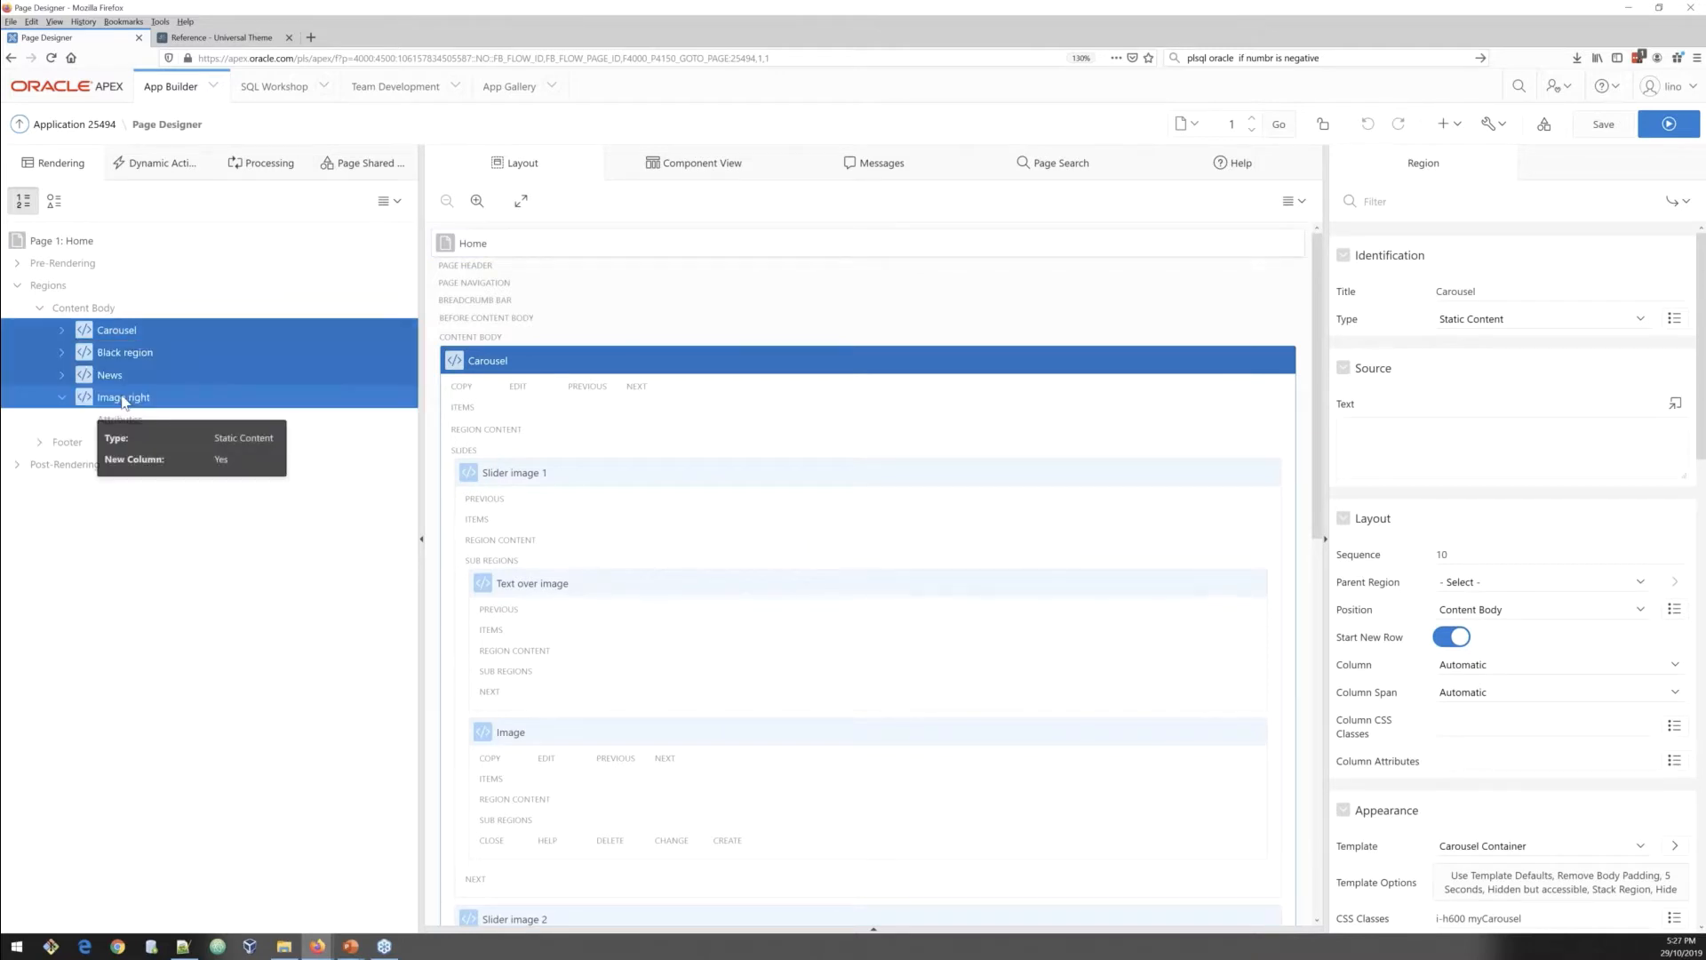
{"action": "key", "text": "Delete"}
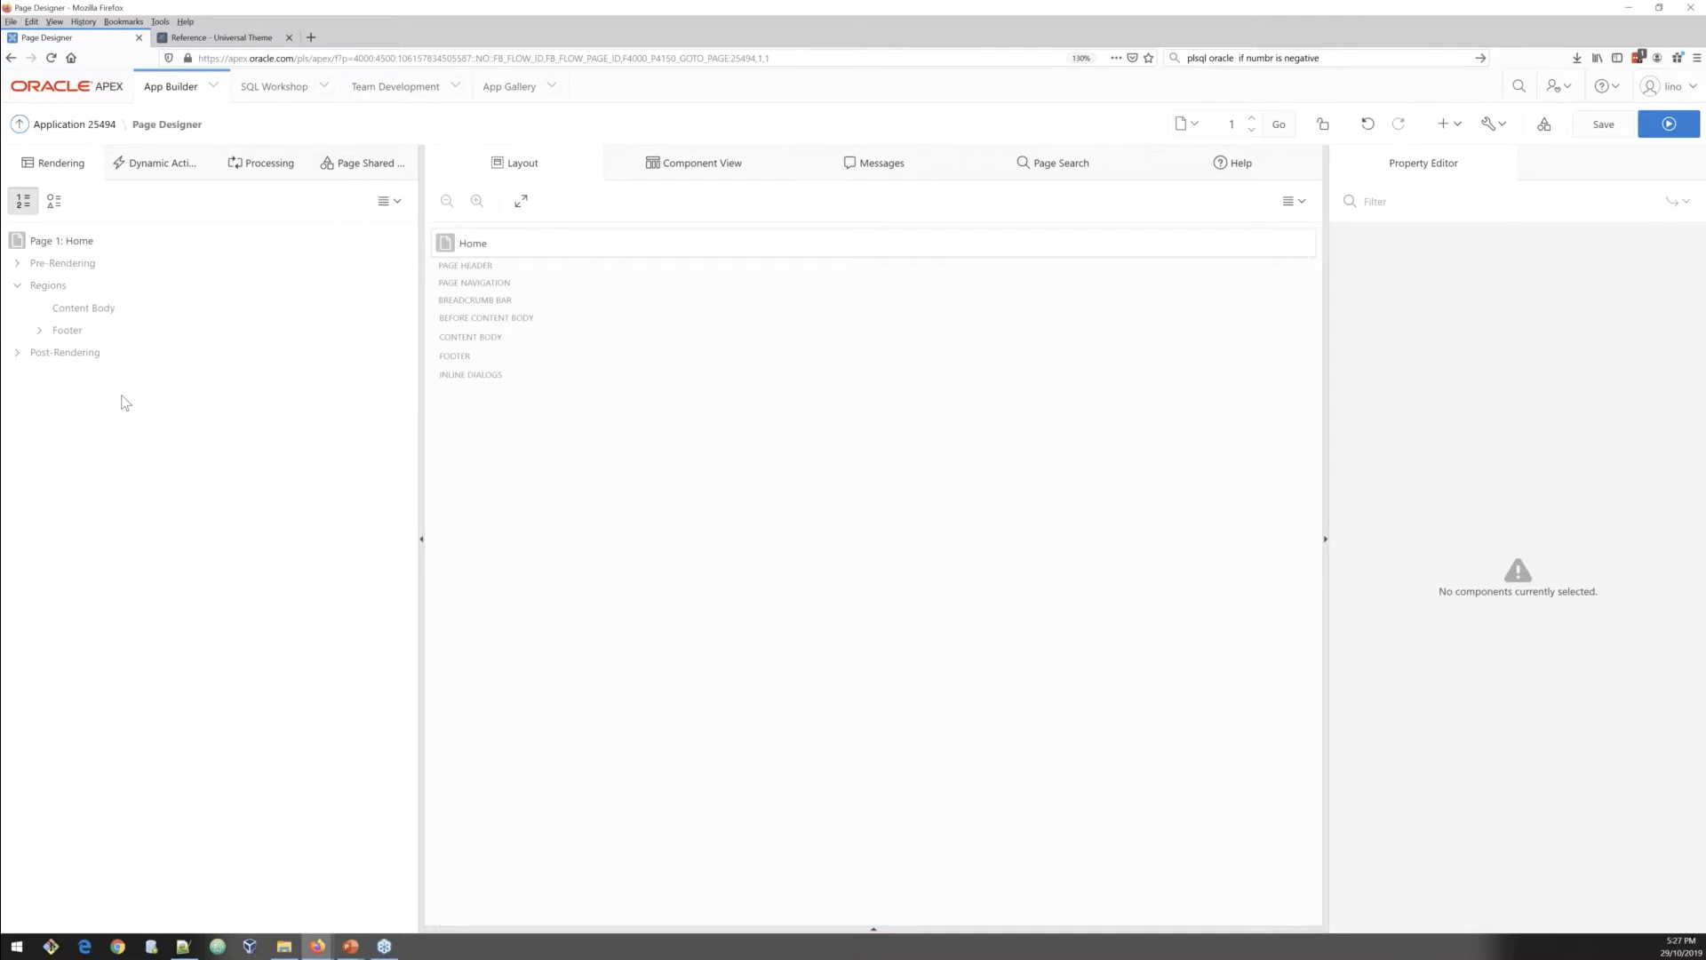
Step: Create a new region under the page's Content Body
{"action": "left_click", "coordinate": [69, 244]}
{"action": "scroll", "coordinate": [1600, 613], "scroll_direction": "down", "scroll_amount": 10}
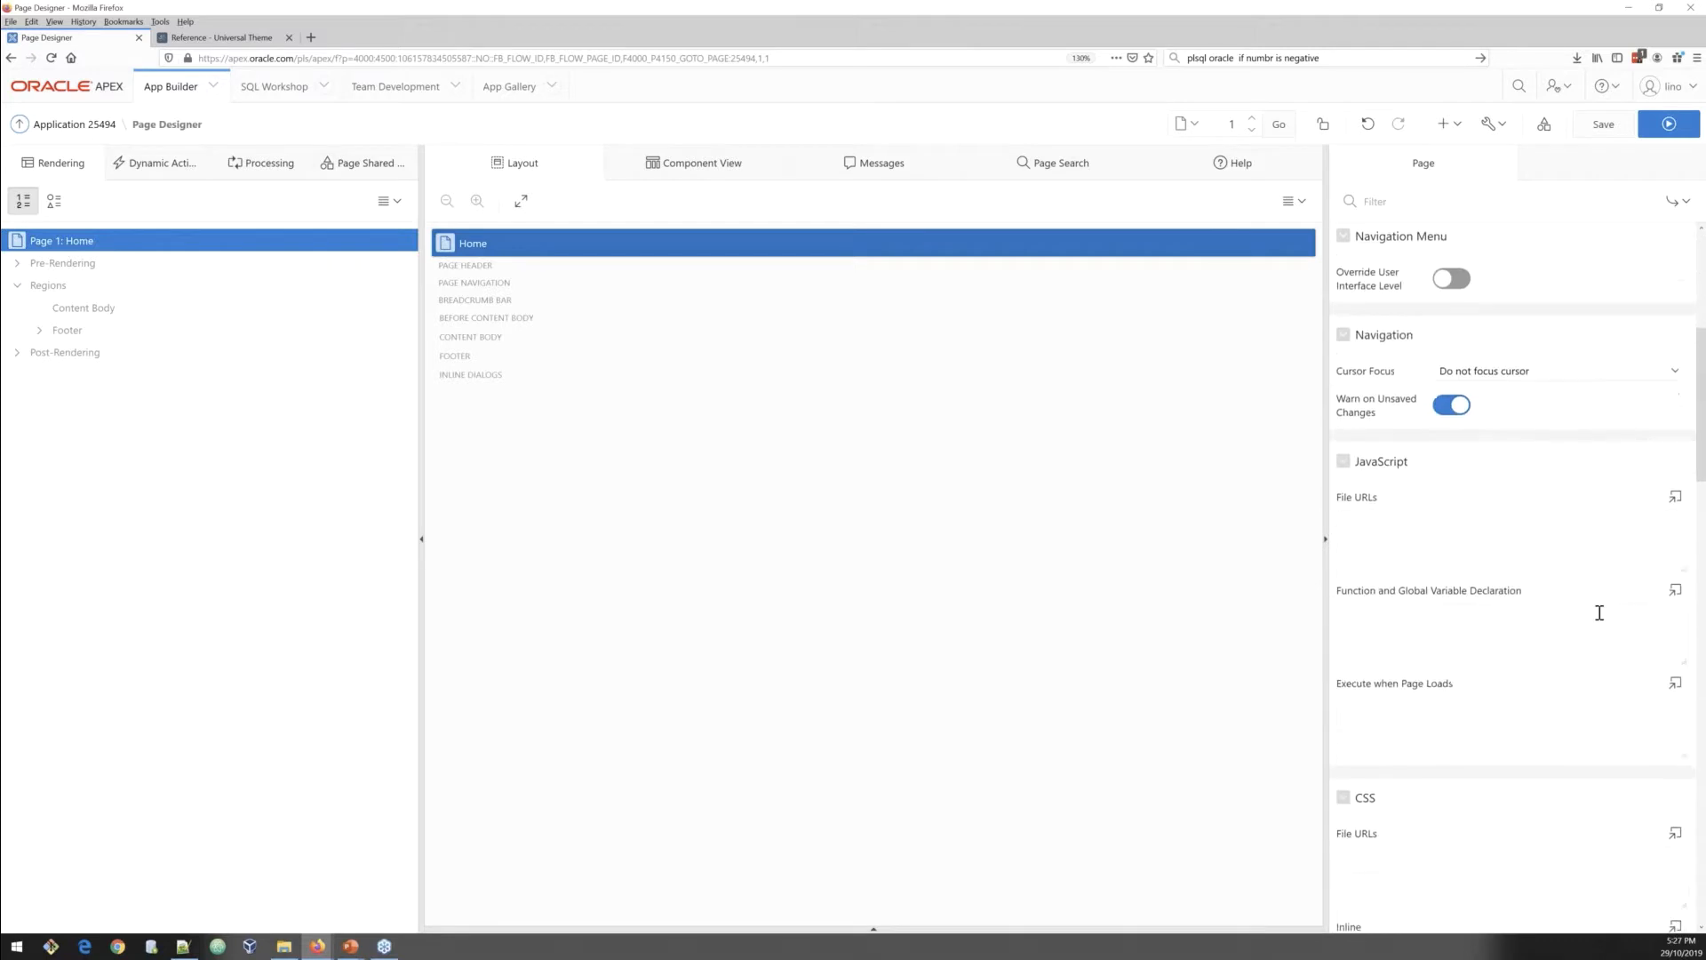
{"action": "scroll", "coordinate": [1585, 663], "scroll_direction": "up", "scroll_amount": 10}
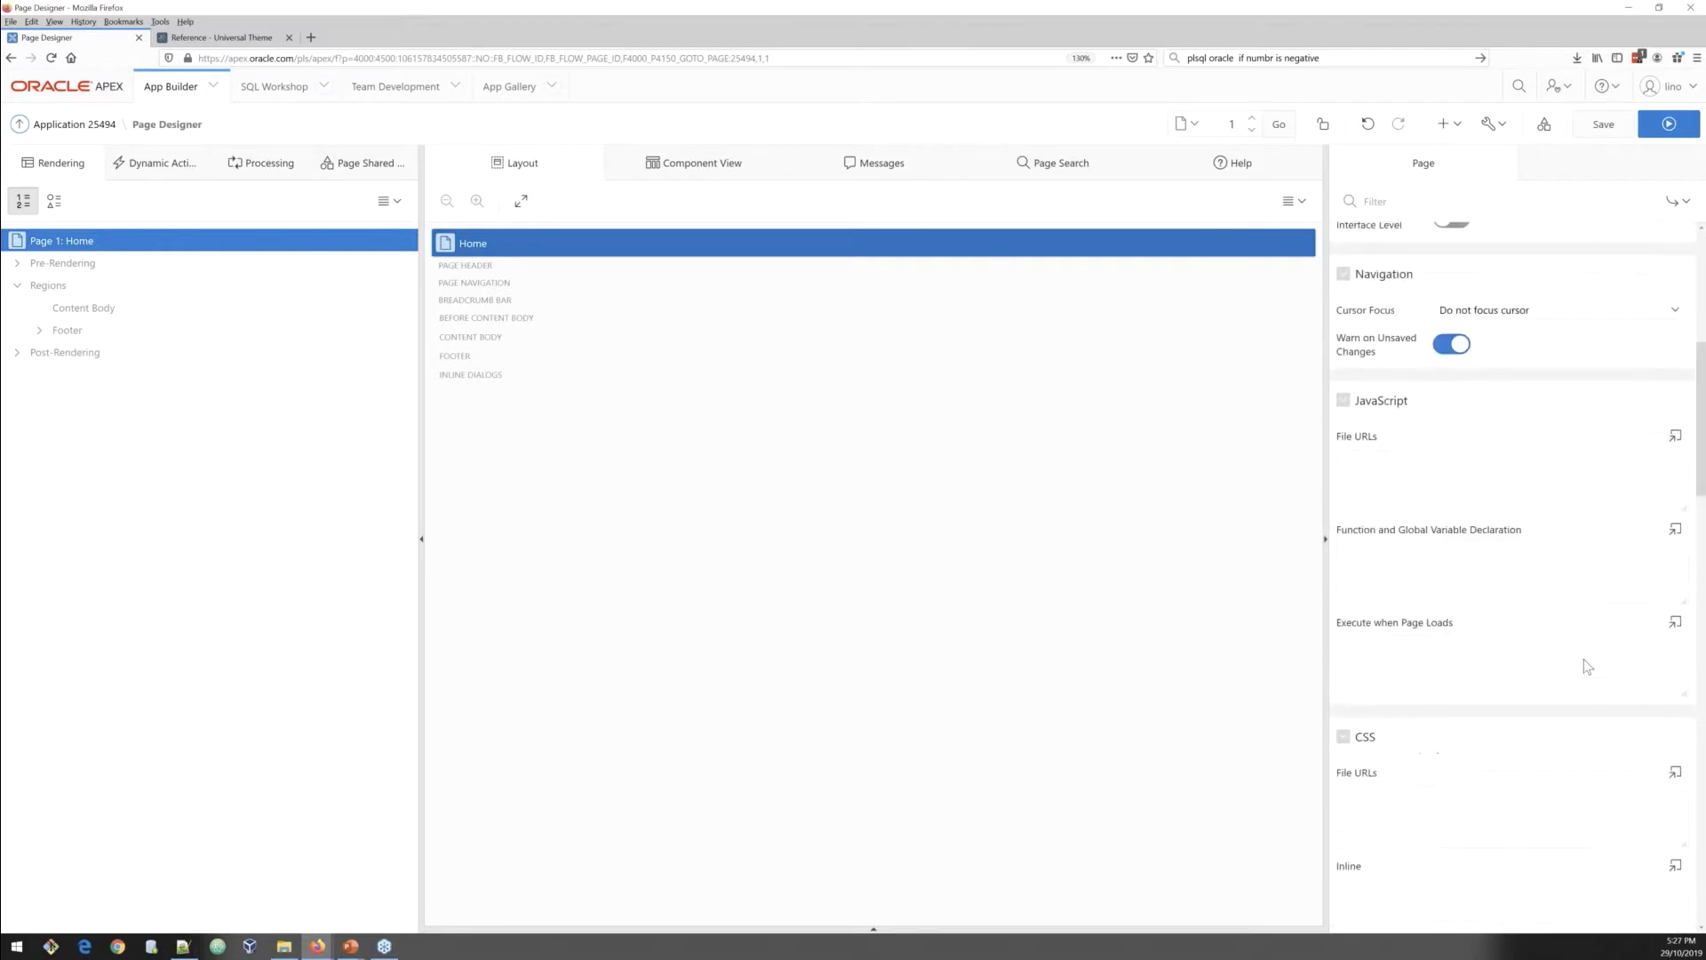
{"action": "left_click", "coordinate": [83, 311]}
{"action": "right_click", "coordinate": [85, 315]}
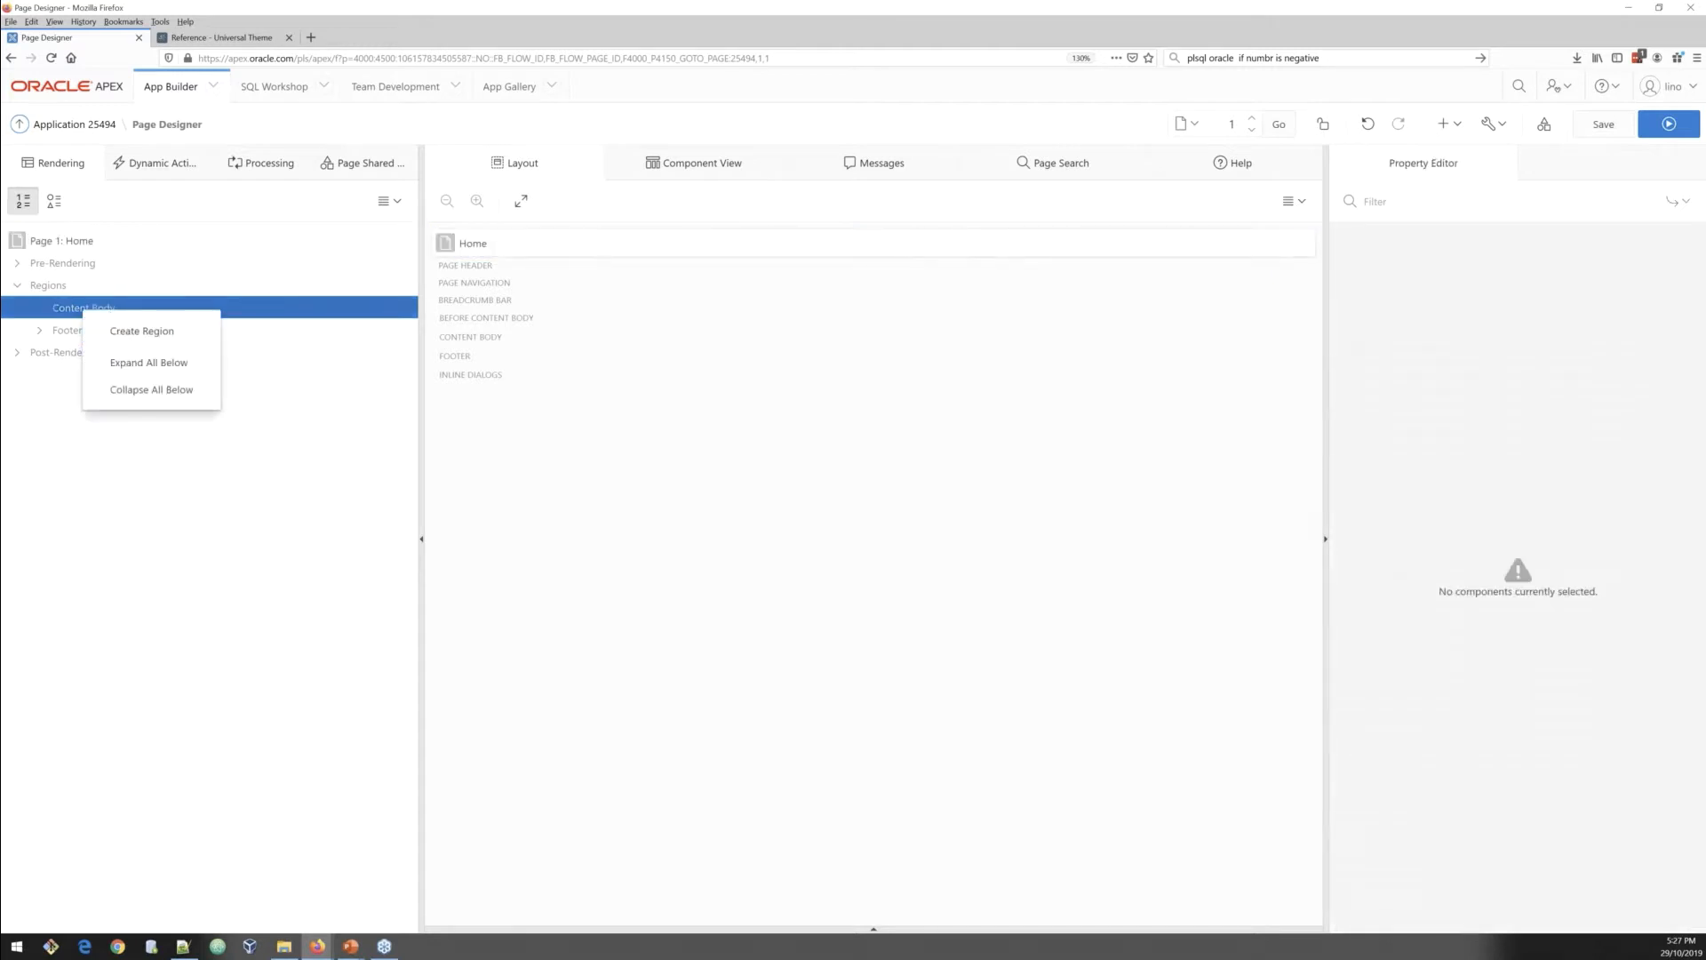
{"action": "left_click", "coordinate": [181, 947]}
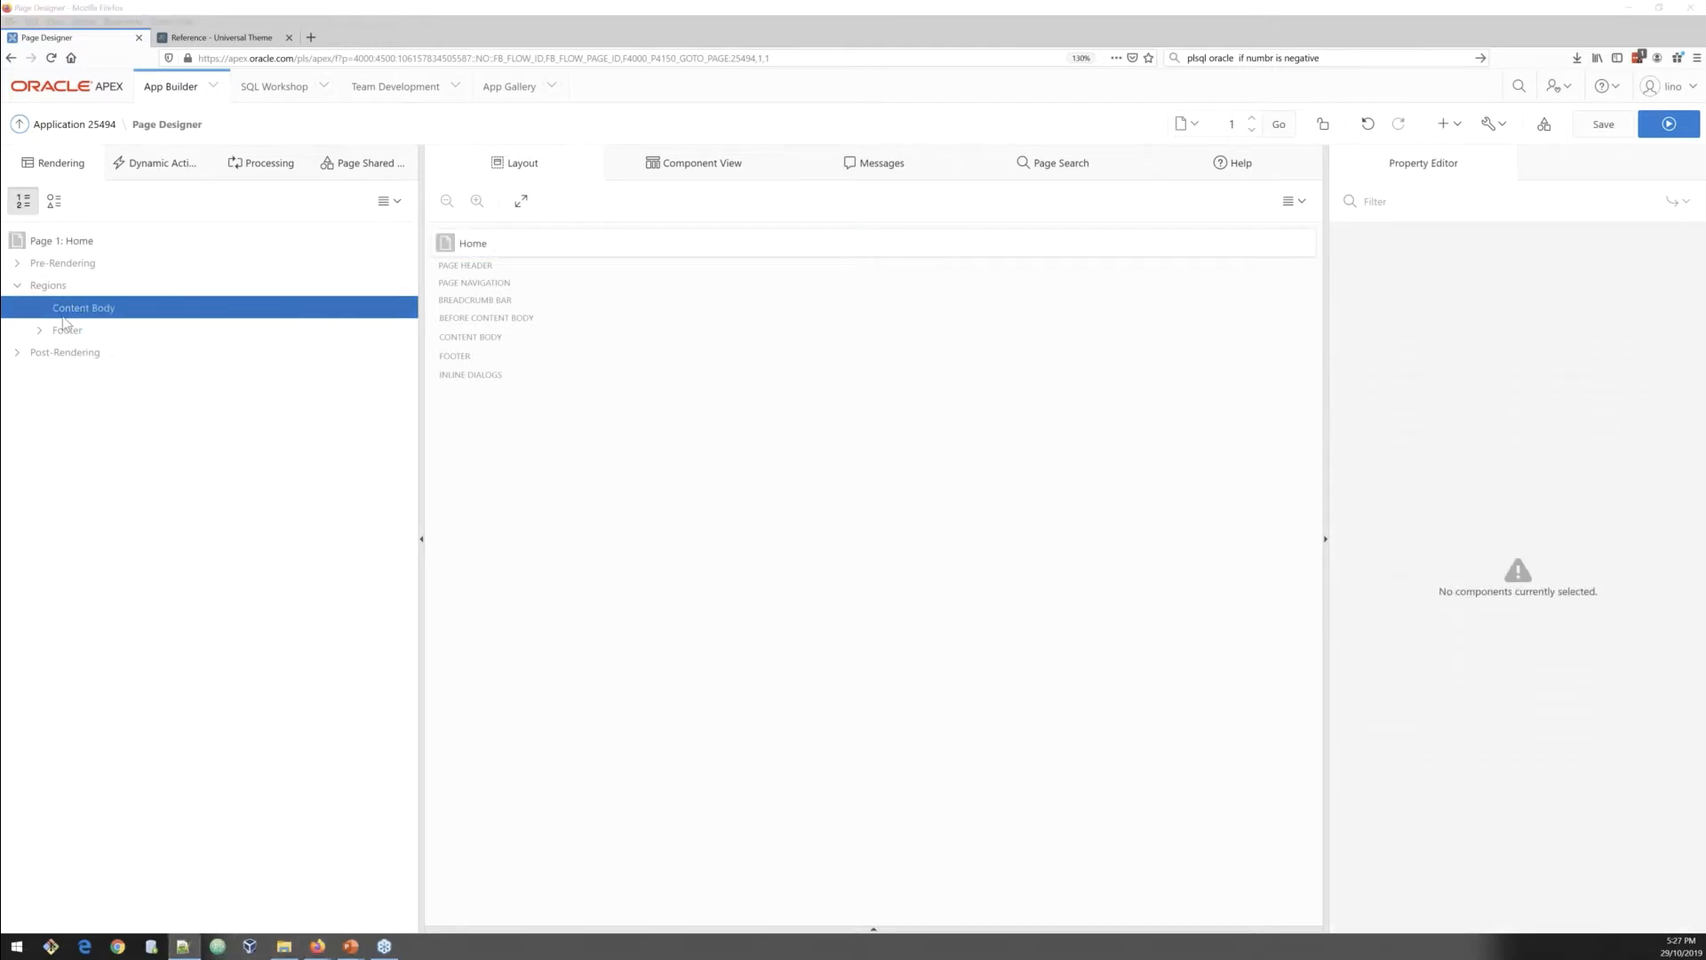
{"action": "right_click", "coordinate": [66, 312]}
{"action": "left_click", "coordinate": [92, 336]}
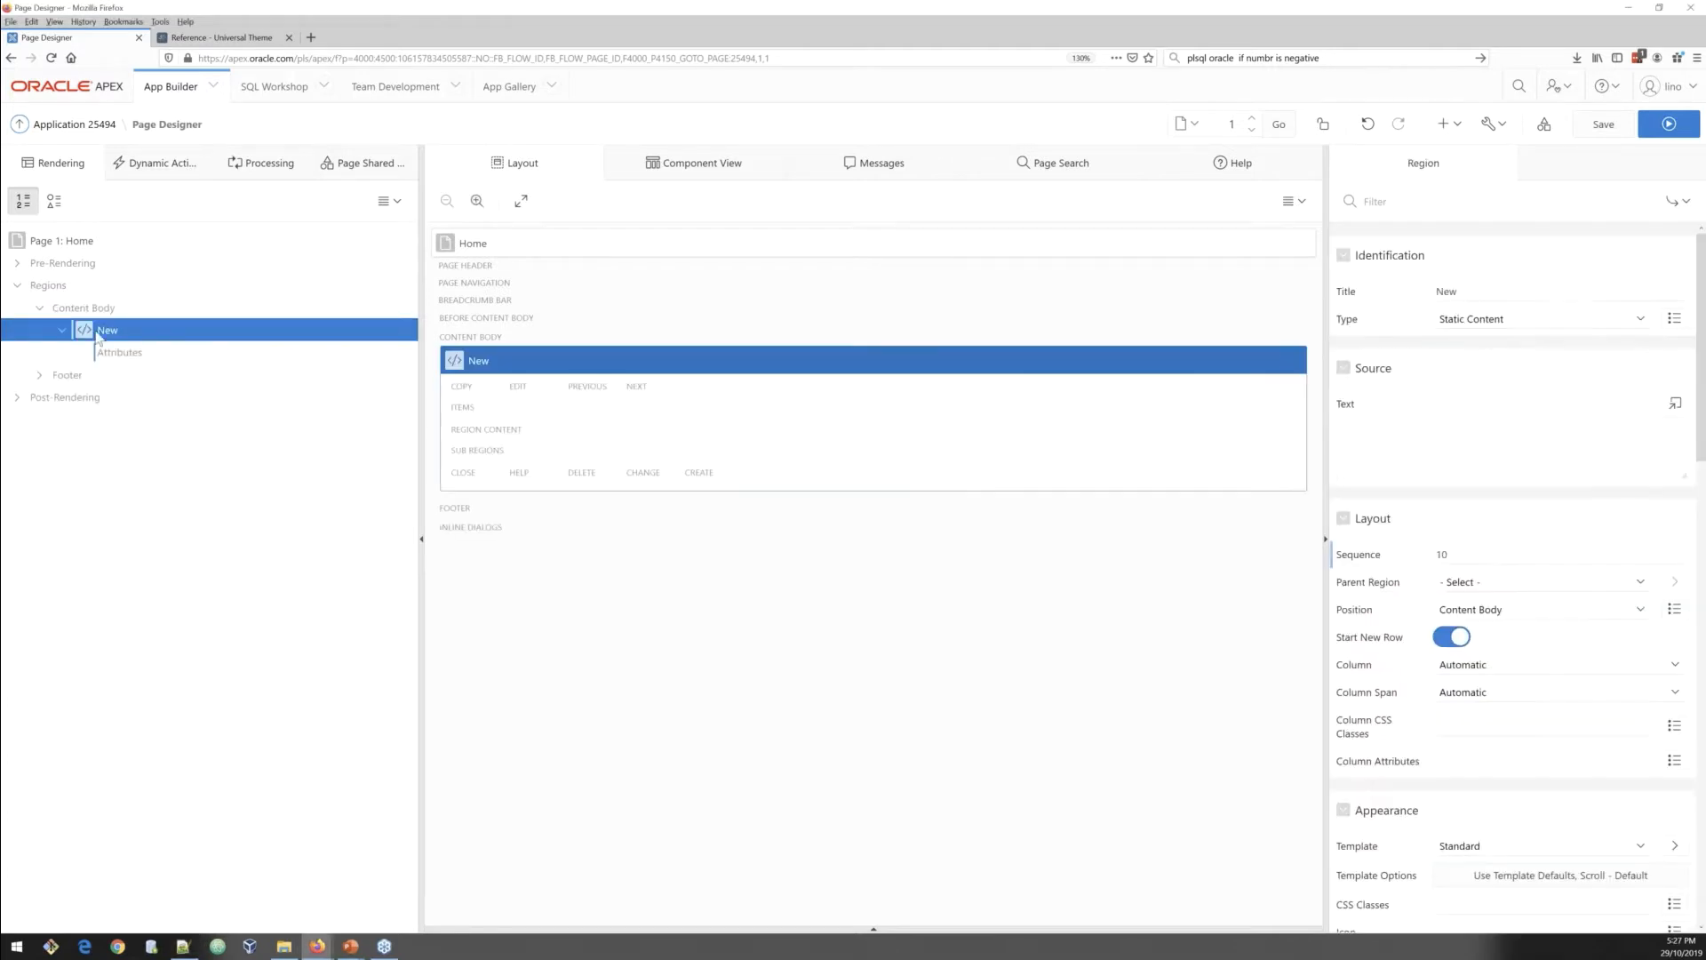
Step: Rename the new region's title to carousel
{"action": "left_click", "coordinate": [1460, 294]}
{"action": "key", "text": "ctrl+a"}
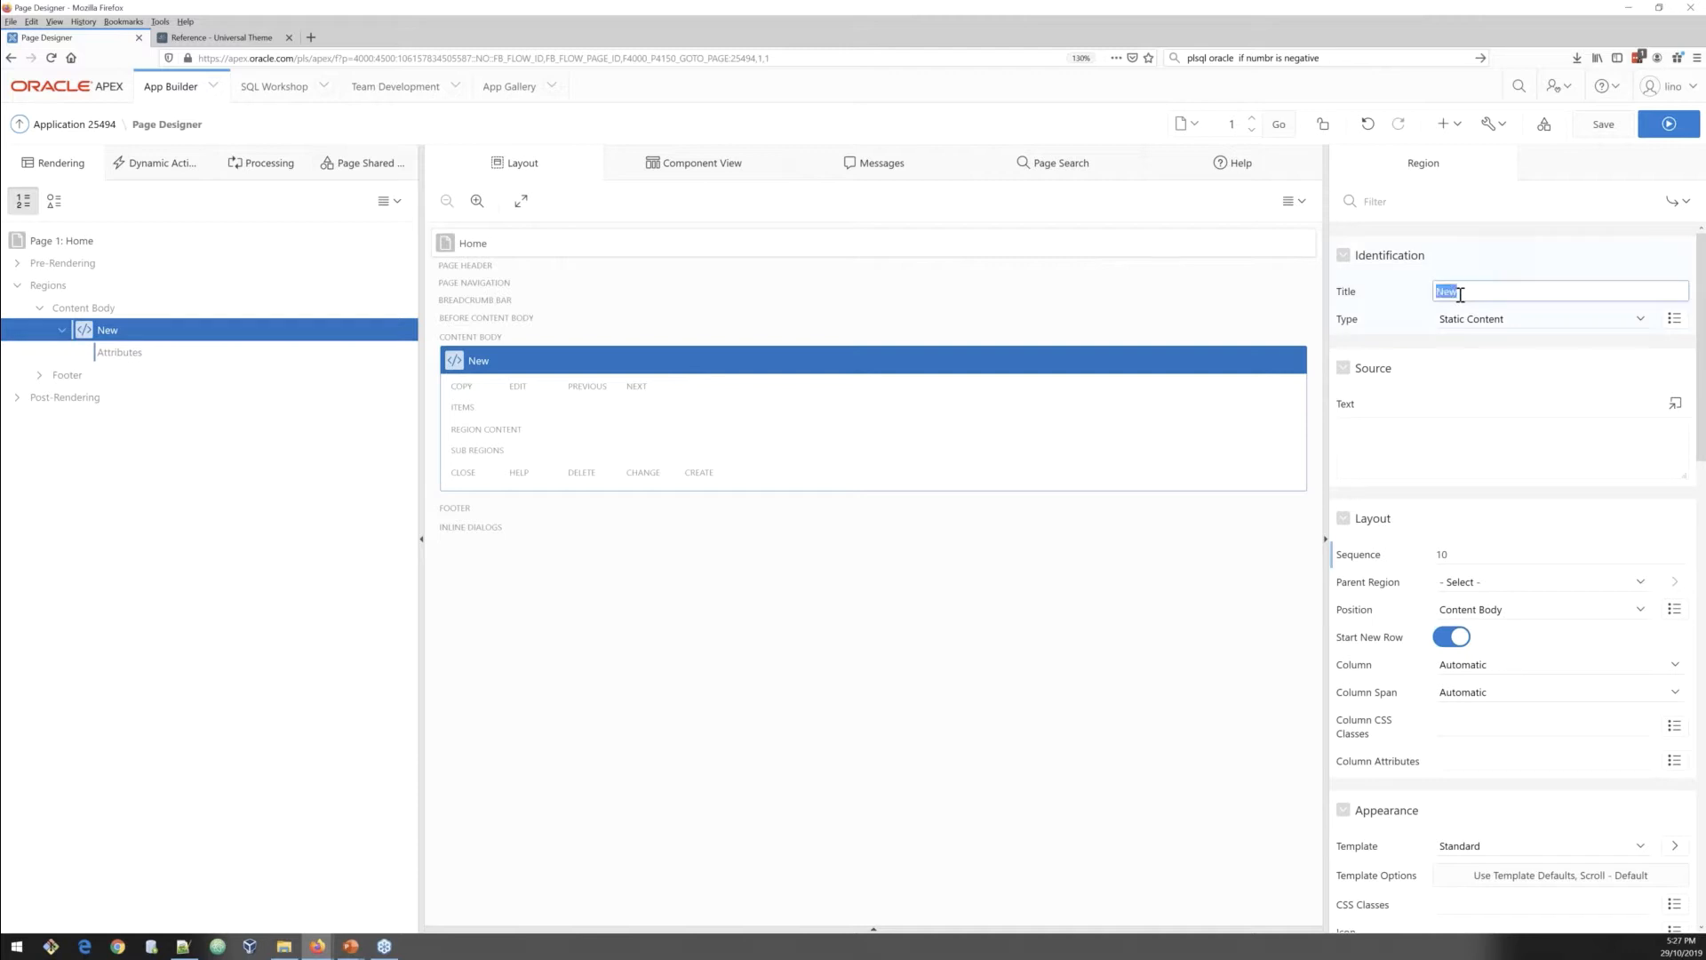
{"action": "type", "text": "caro"}
{"action": "key", "text": "BackSpace"}
{"action": "type", "text": "ousel"}
Step: Set the region template to Carousel Container and paste i-h600 myCarousel into its CSS classes
{"action": "left_click", "coordinate": [1511, 799]}
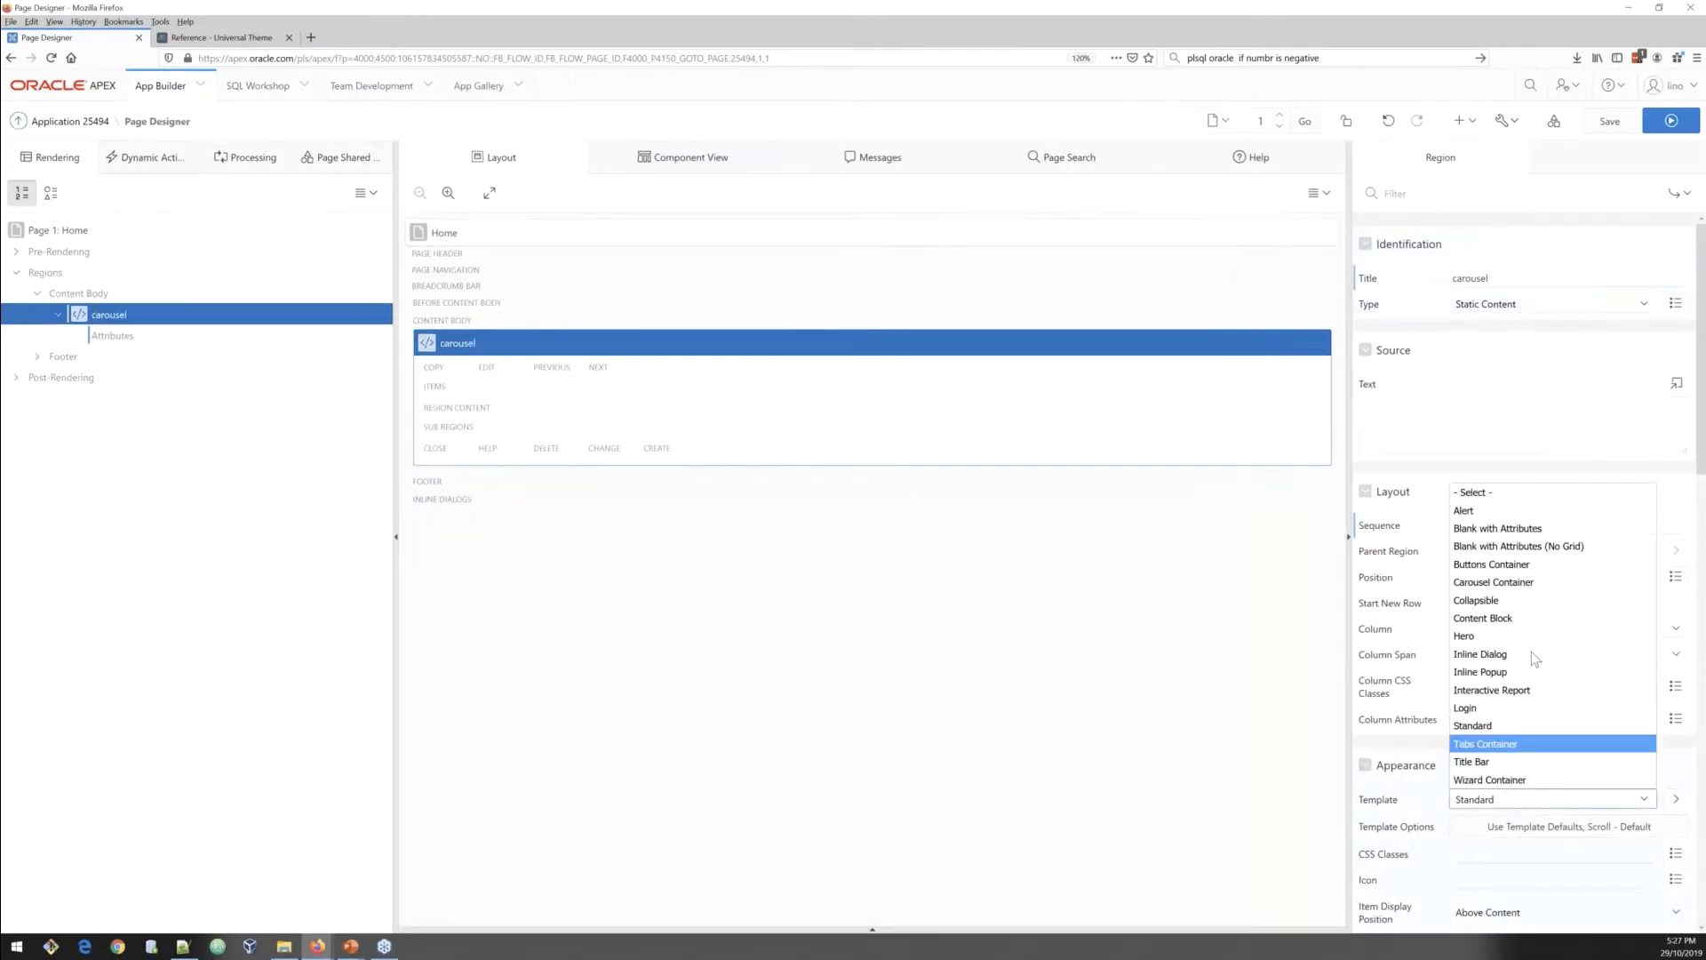
{"action": "left_click", "coordinate": [1518, 583]}
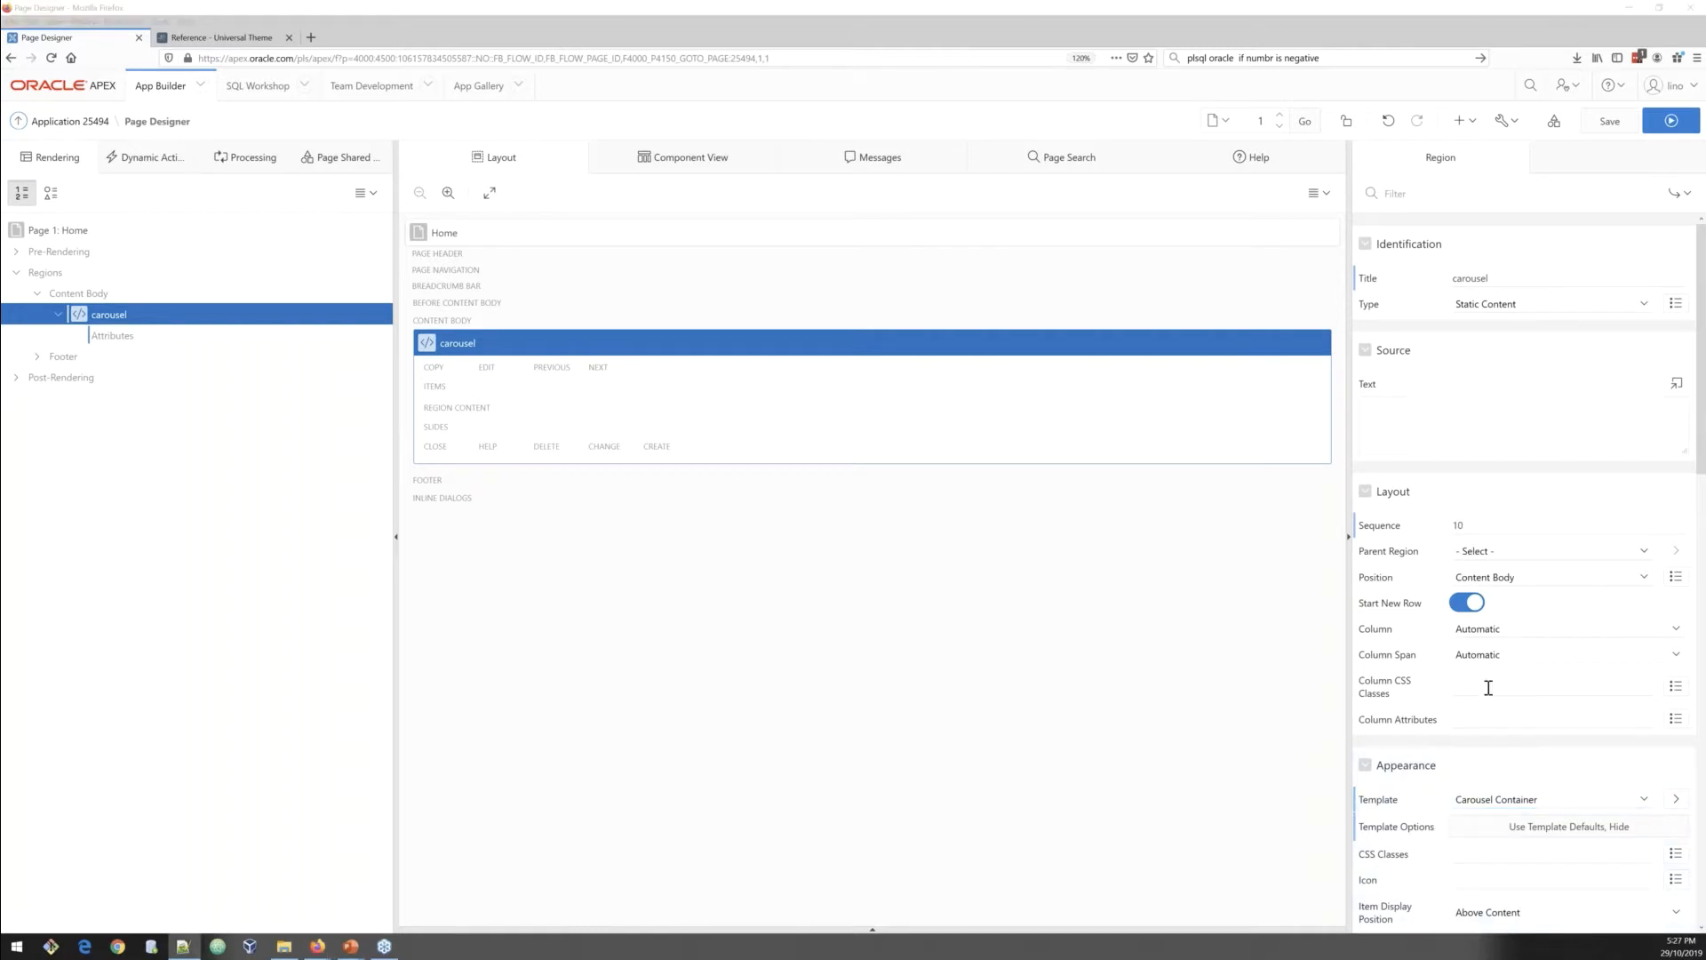
{"action": "left_click", "coordinate": [1490, 854]}
{"action": "type", "text": "i-h600 myCarousel"}
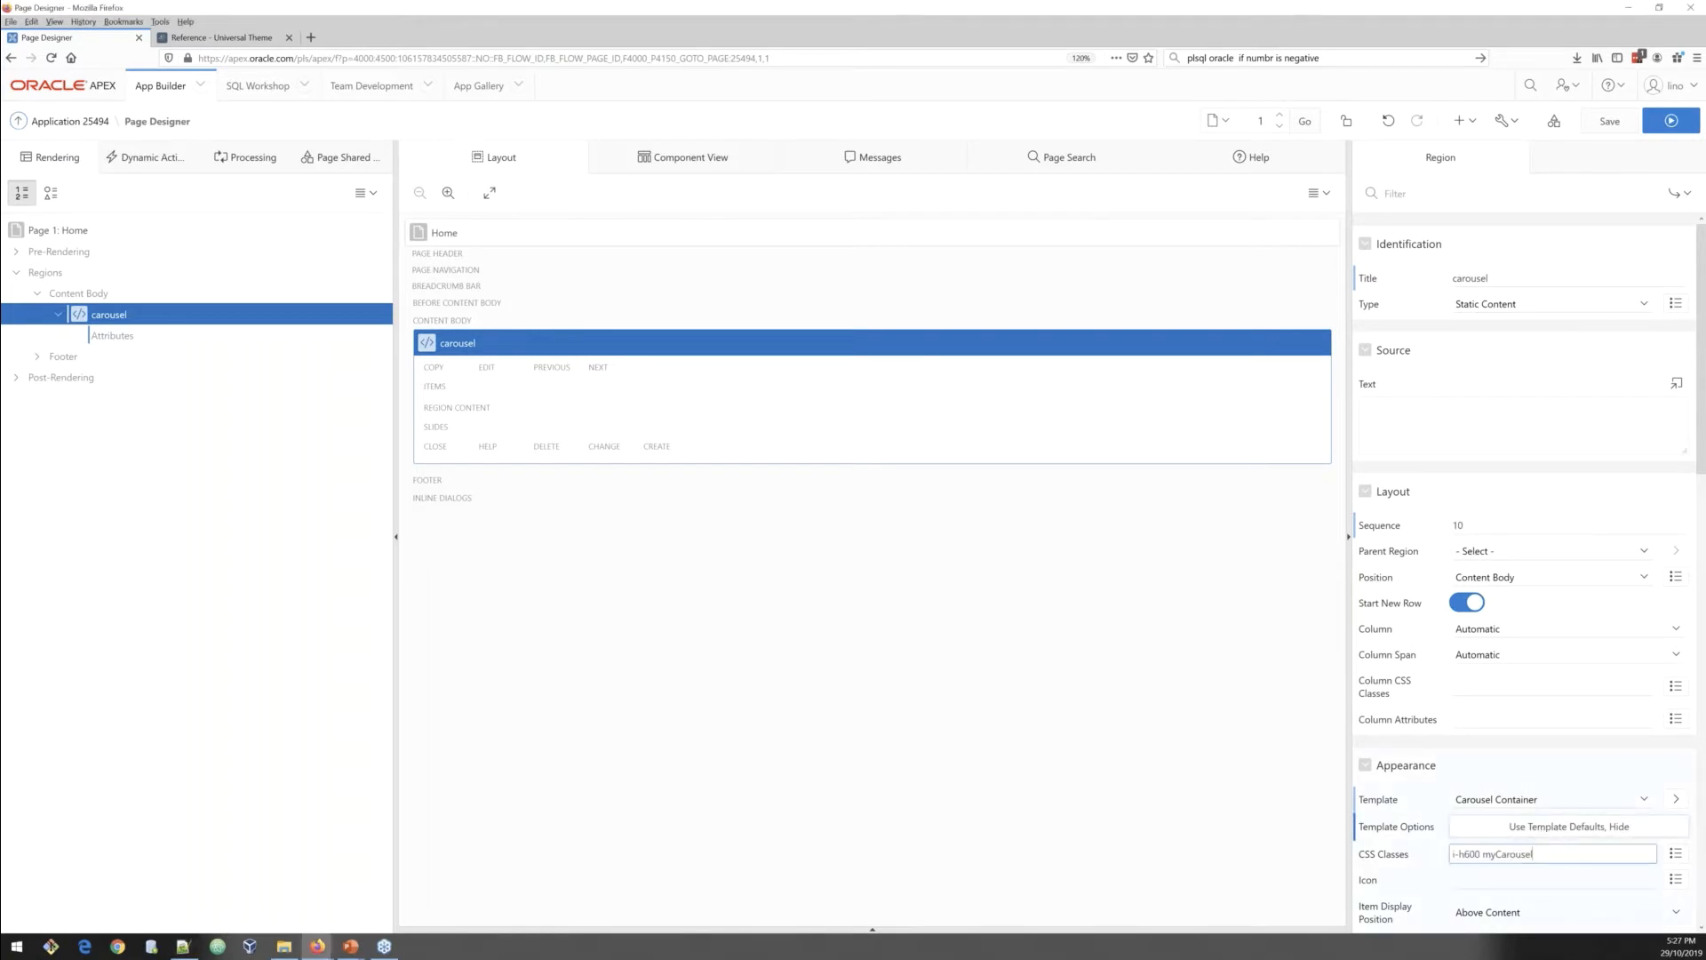
Step: Open the region's template options, enable Remove Body Padding and set the Timer to 5 Seconds
{"action": "left_click", "coordinate": [1586, 828]}
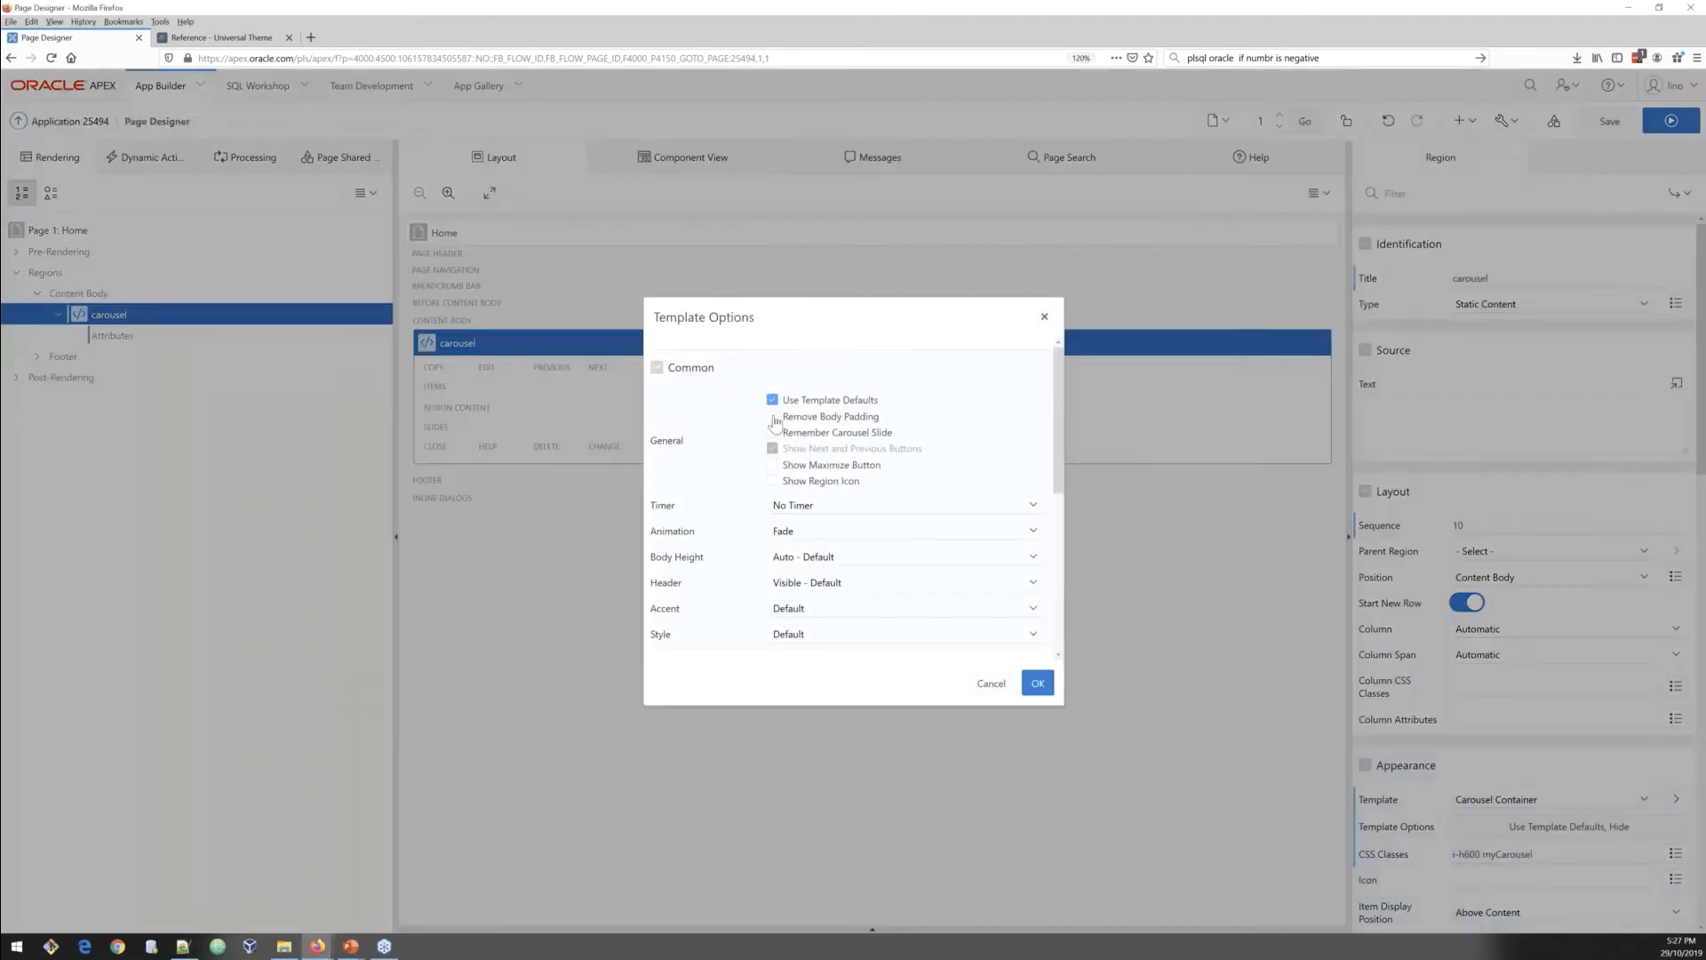
{"action": "left_click", "coordinate": [774, 417]}
{"action": "left_click", "coordinate": [819, 507]}
{"action": "left_click", "coordinate": [809, 559]}
{"action": "left_click", "coordinate": [810, 532]}
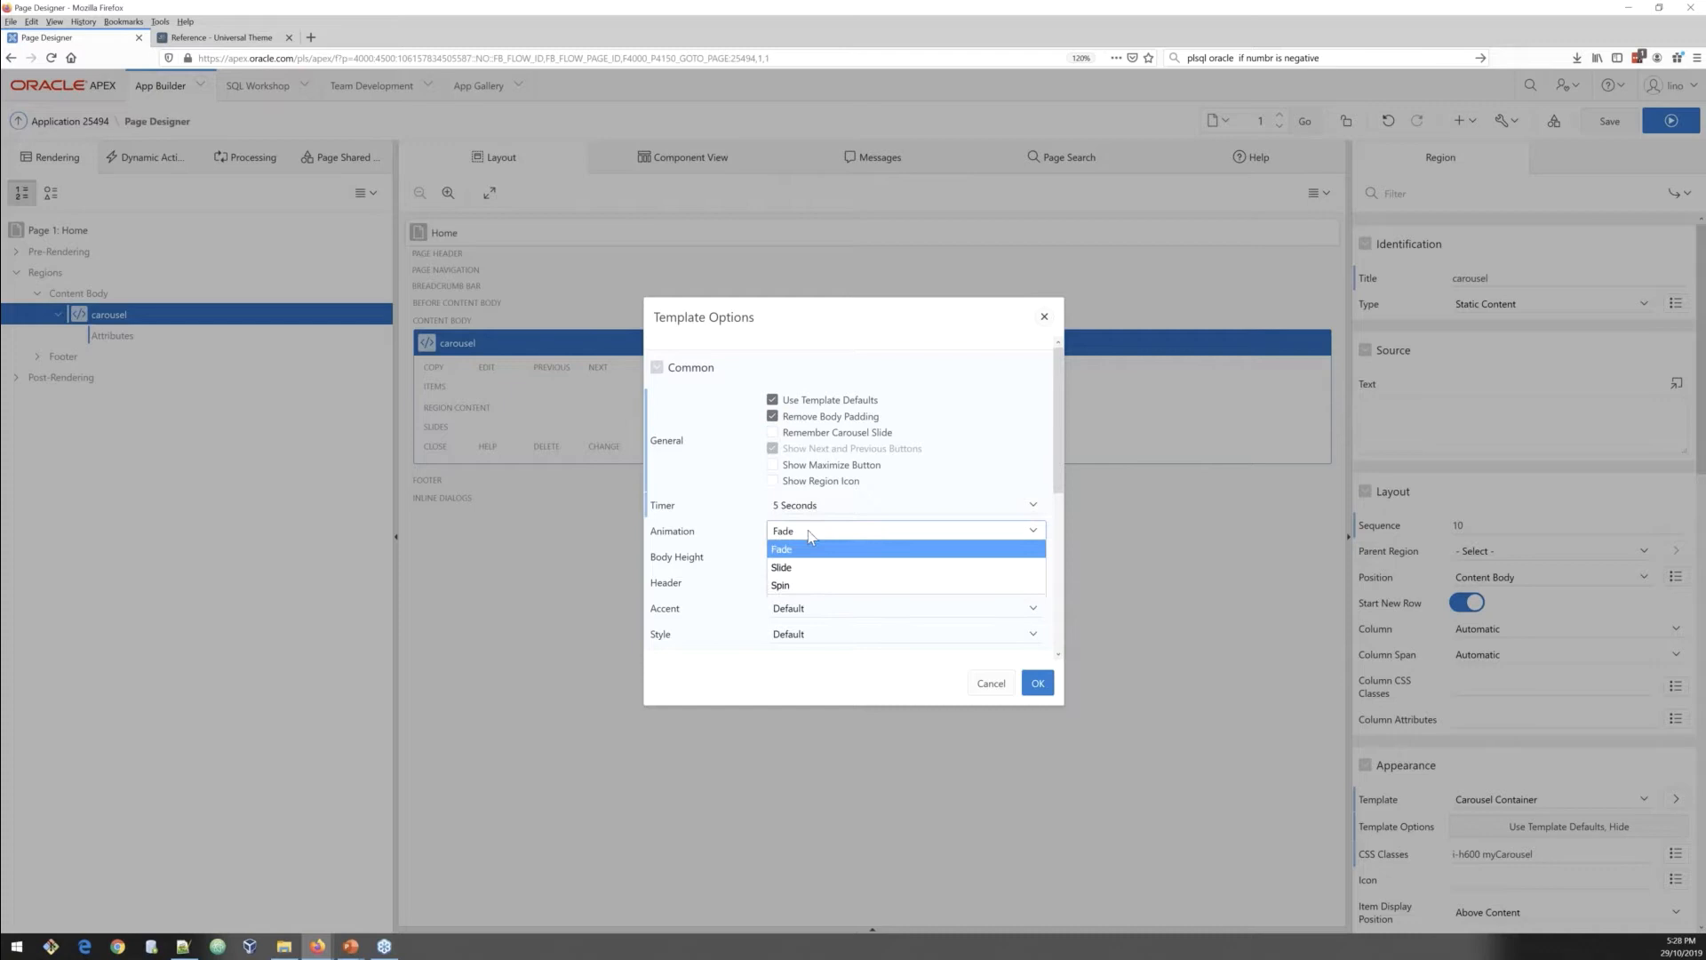
{"action": "left_click", "coordinate": [738, 519]}
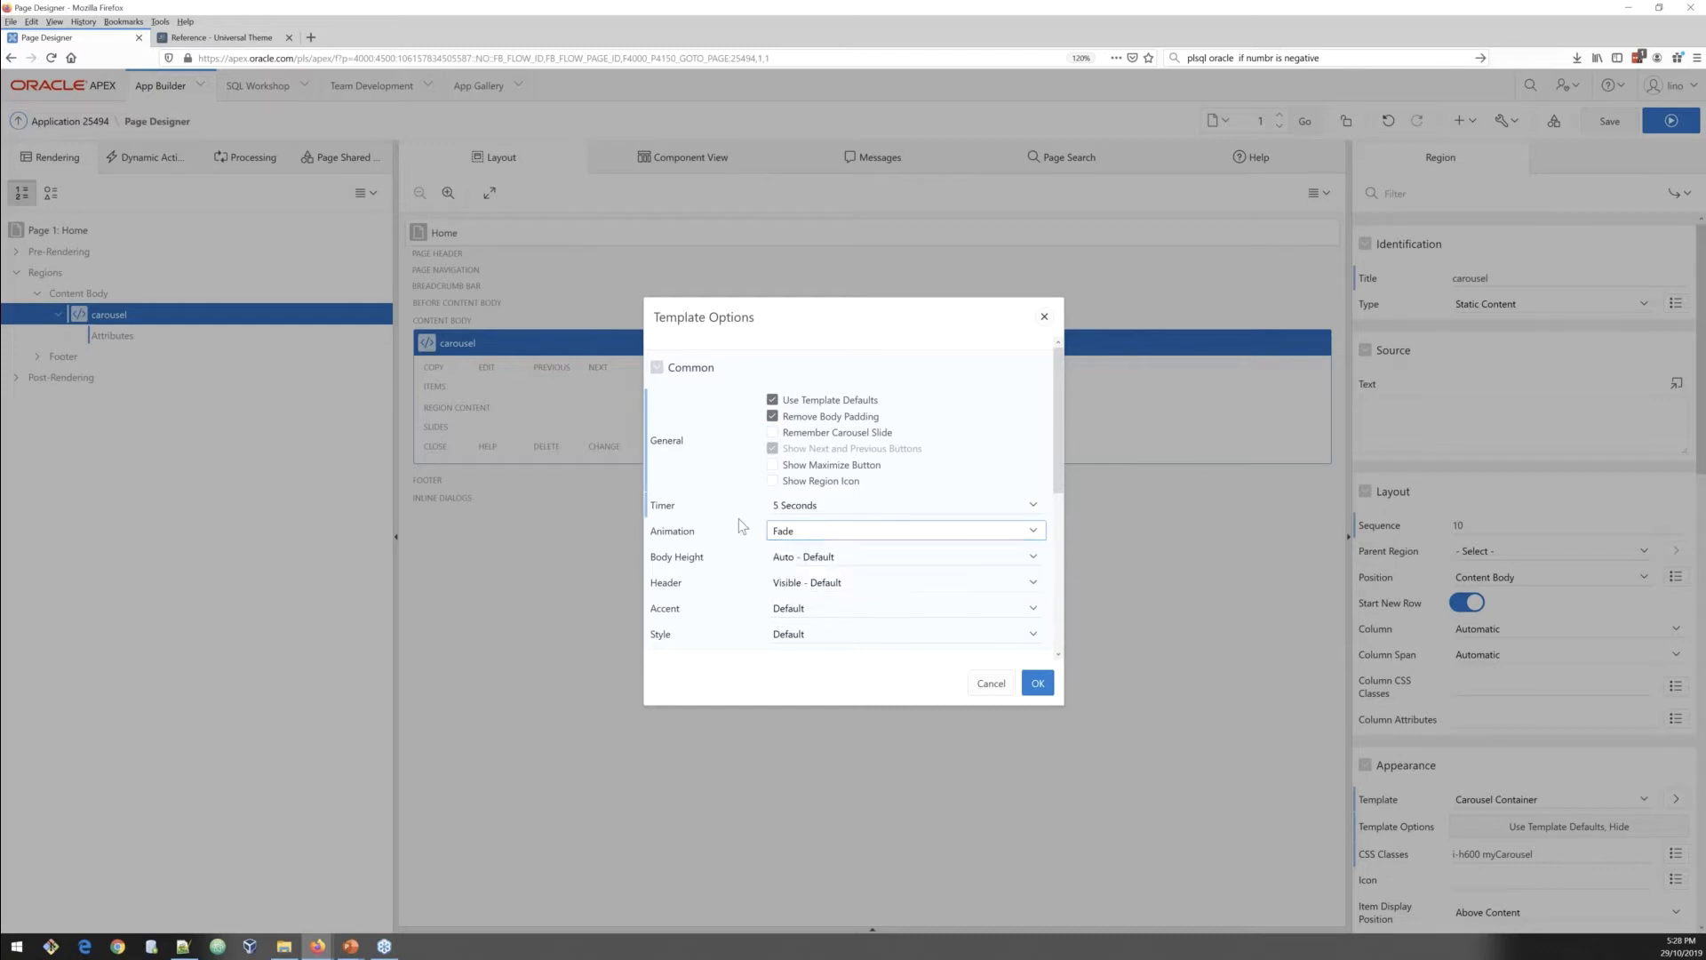
Step: Set the carousel's Header to Hidden but accessible and Style to Stack Region, confirm the options, and save the page
{"action": "left_click", "coordinate": [807, 584]}
{"action": "left_click", "coordinate": [814, 636]}
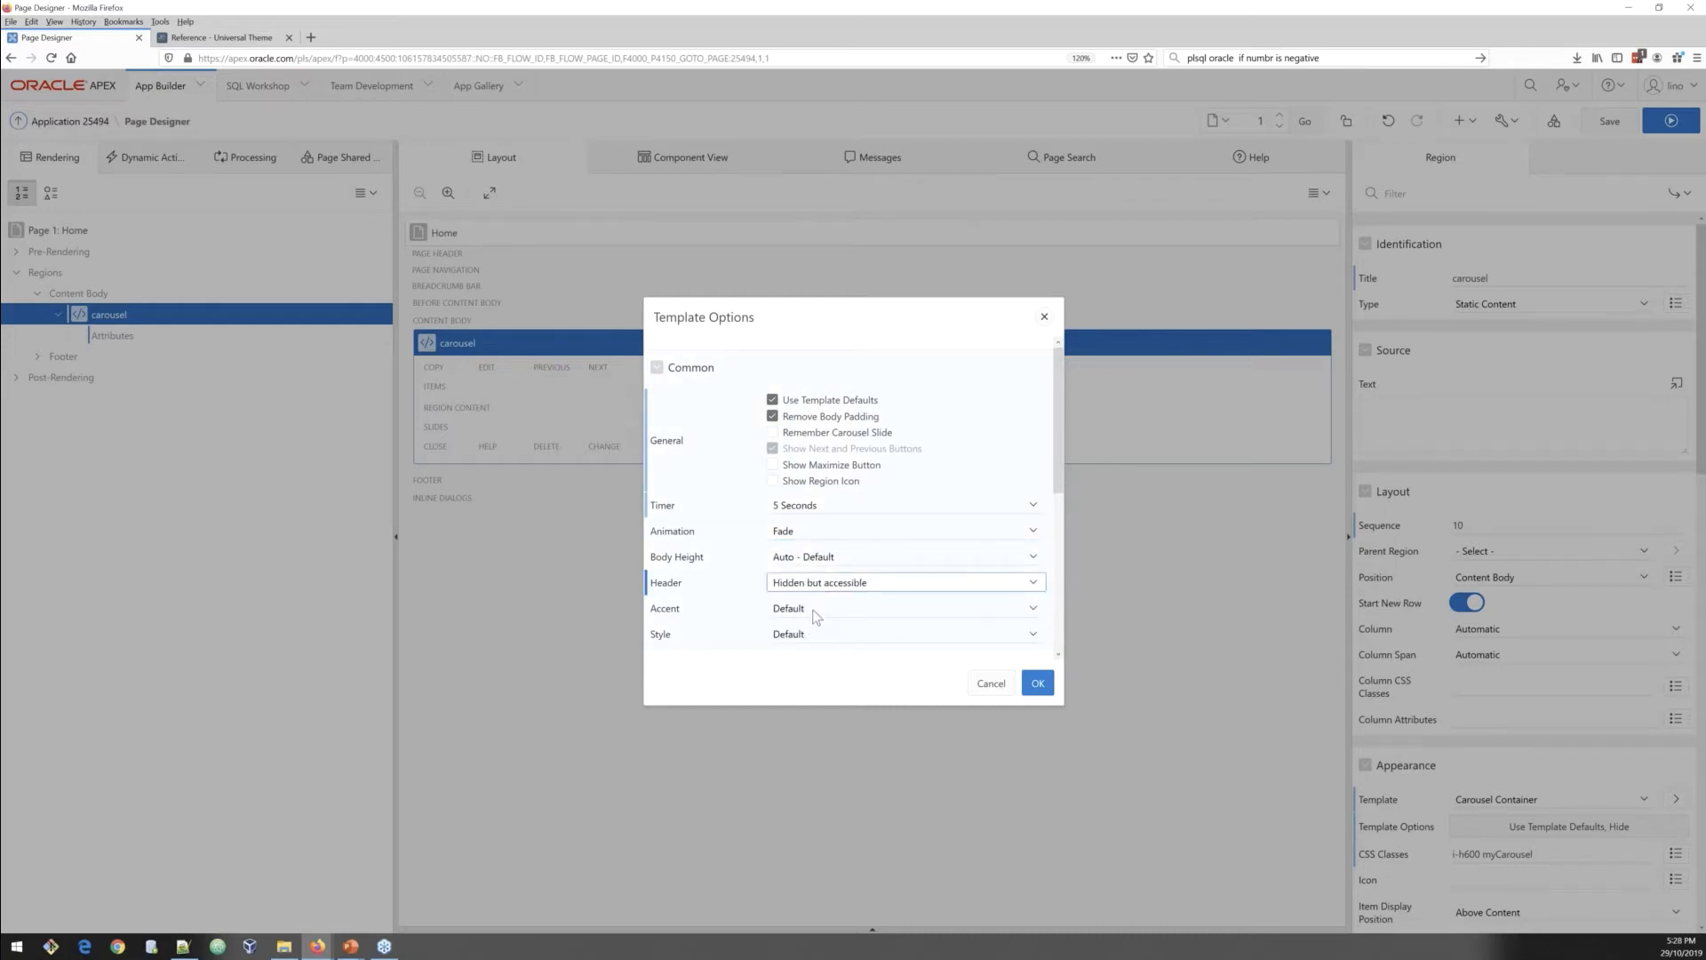
{"action": "left_click", "coordinate": [813, 636]}
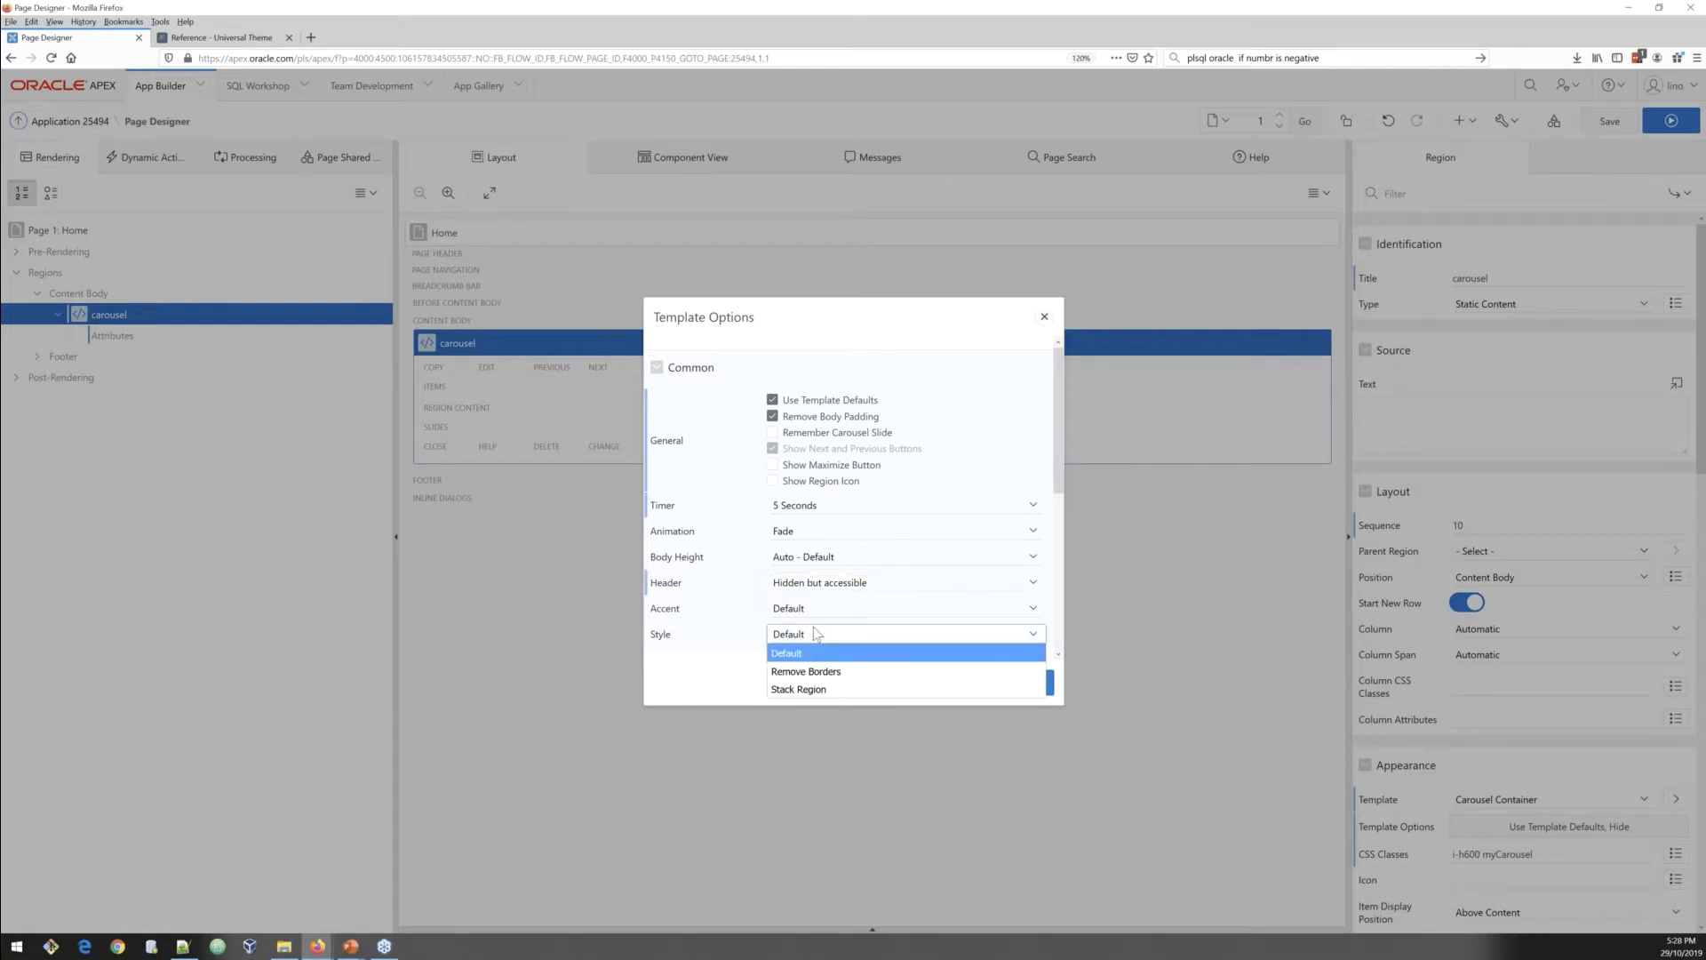
{"action": "left_click", "coordinate": [804, 690]}
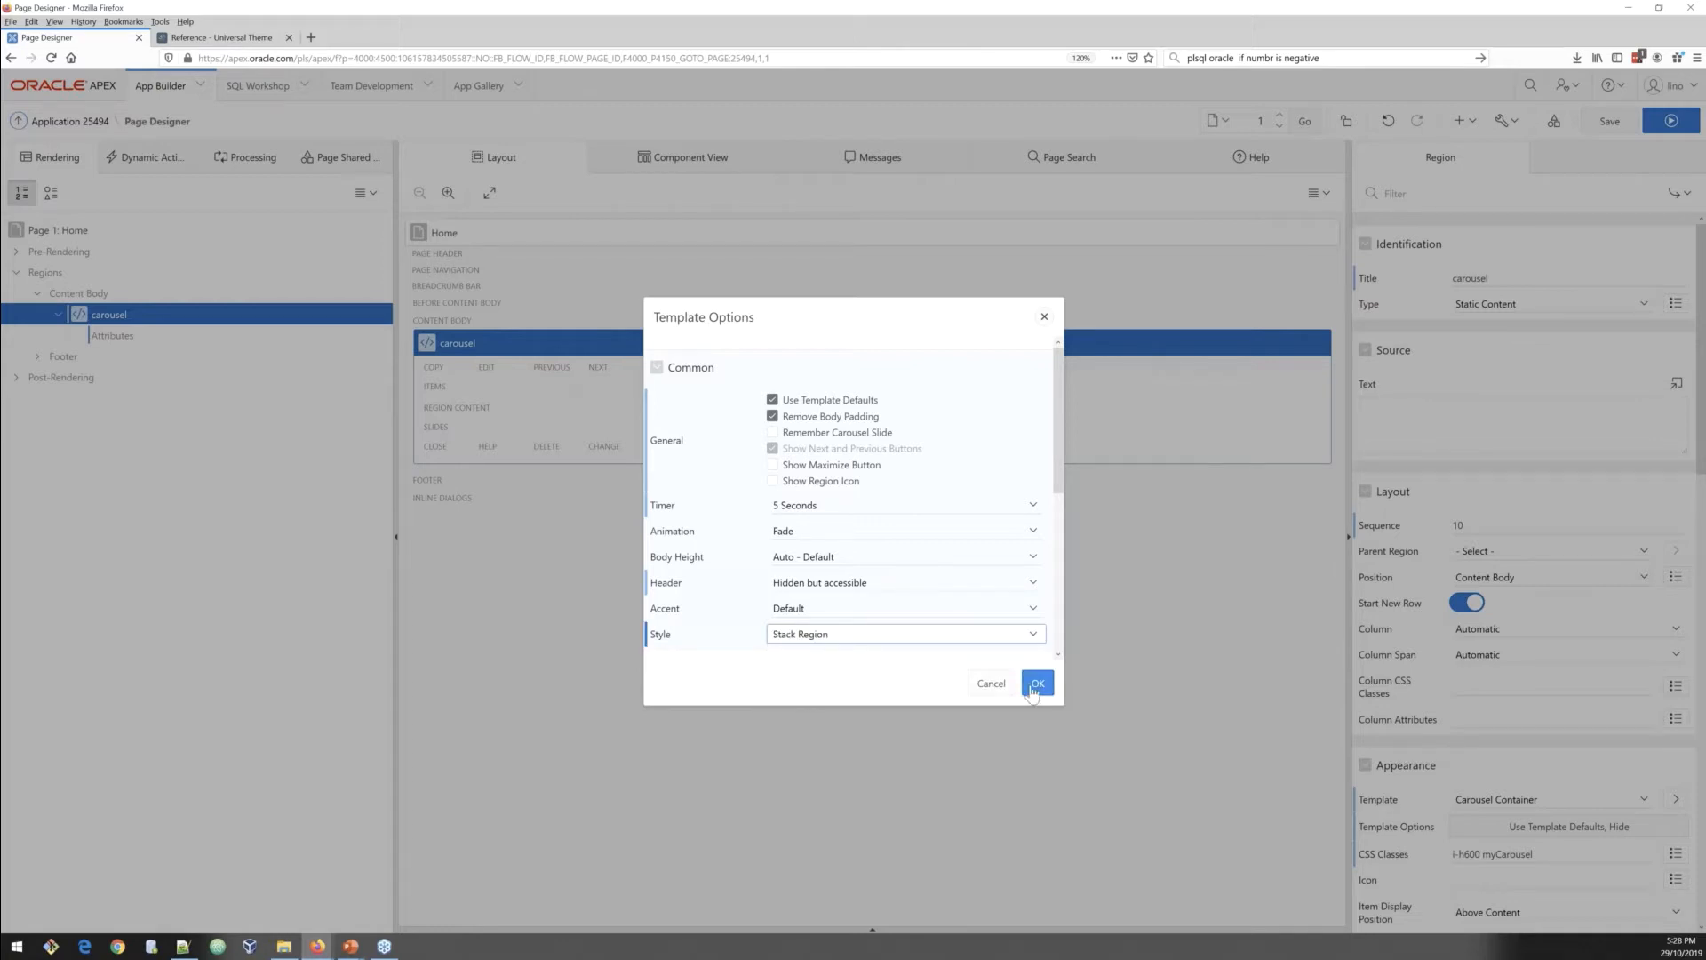
{"action": "left_click", "coordinate": [1036, 684]}
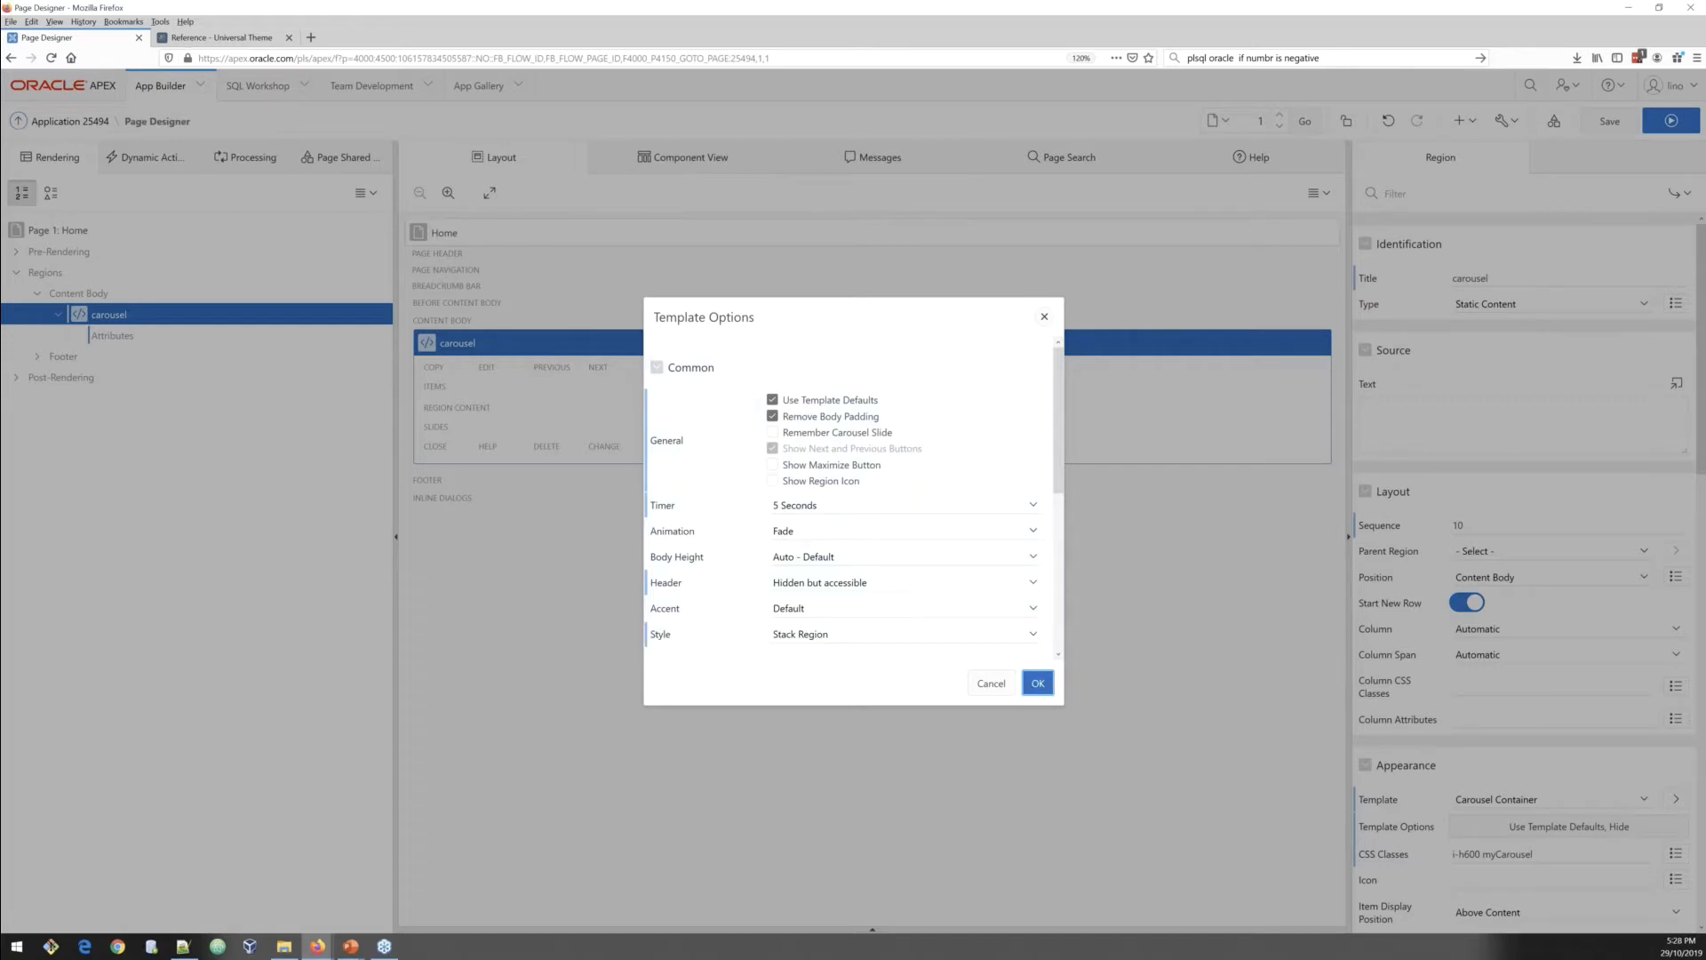
{"action": "left_click", "coordinate": [1612, 129]}
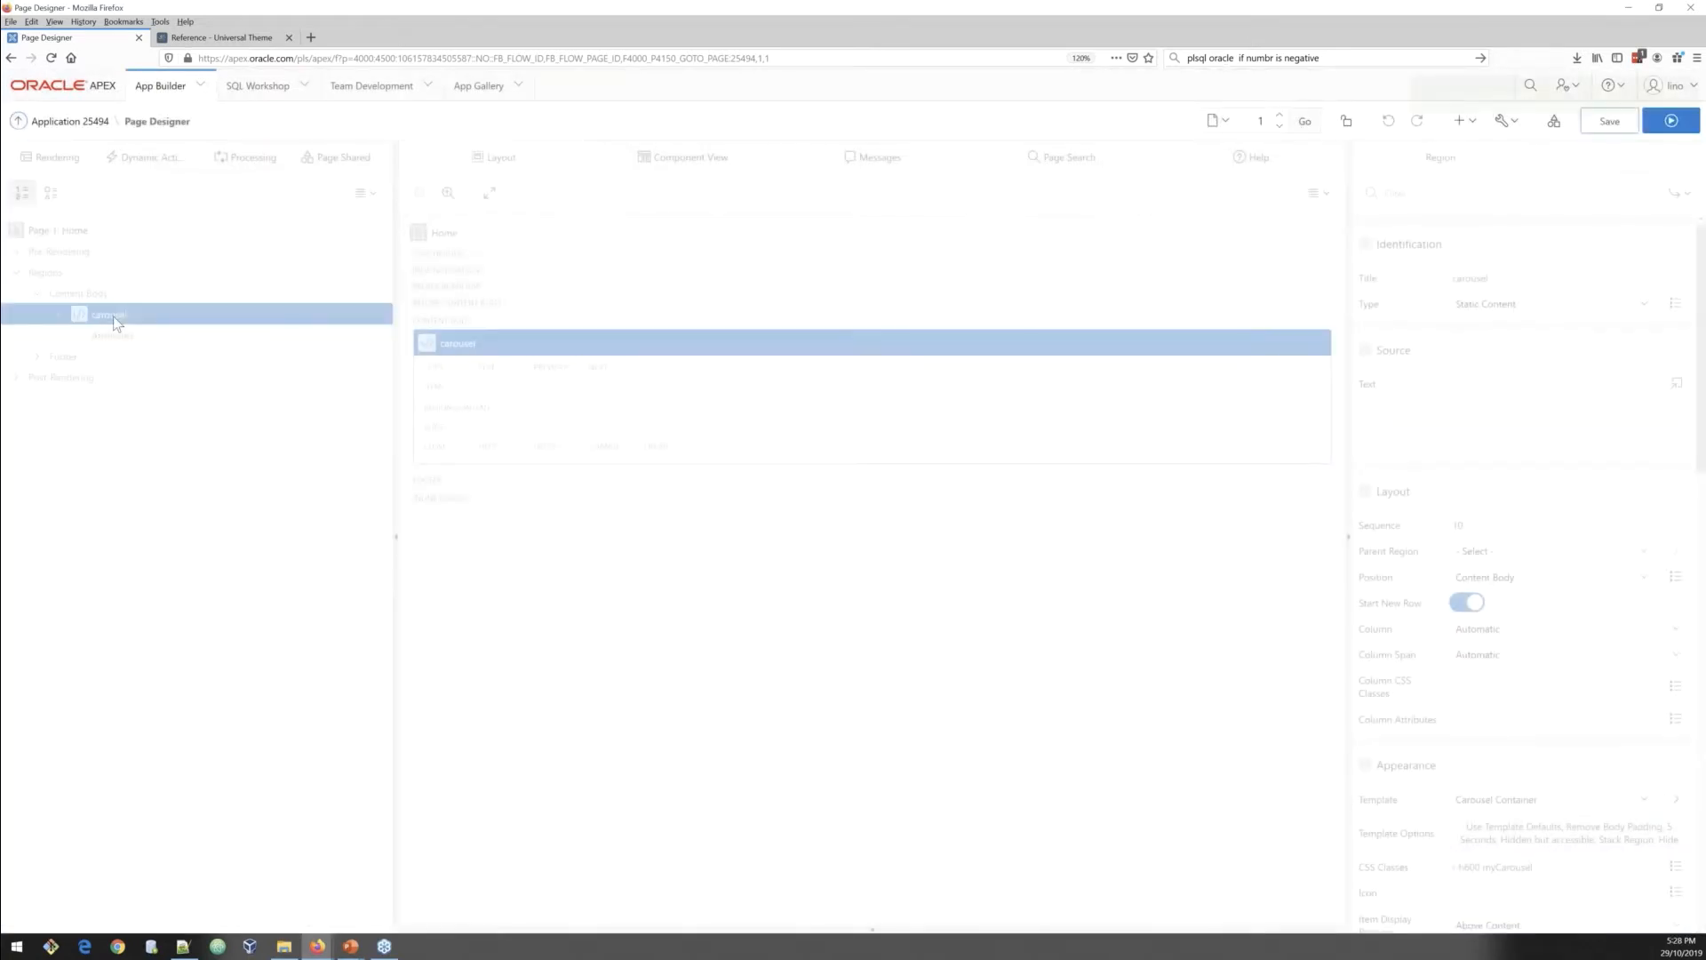
Step: Rename the new slide region to Image 1 and set its template to Blank with Attributes (No Grid)
{"action": "left_click", "coordinate": [1480, 283]}
{"action": "key", "text": "ctrl+a"}
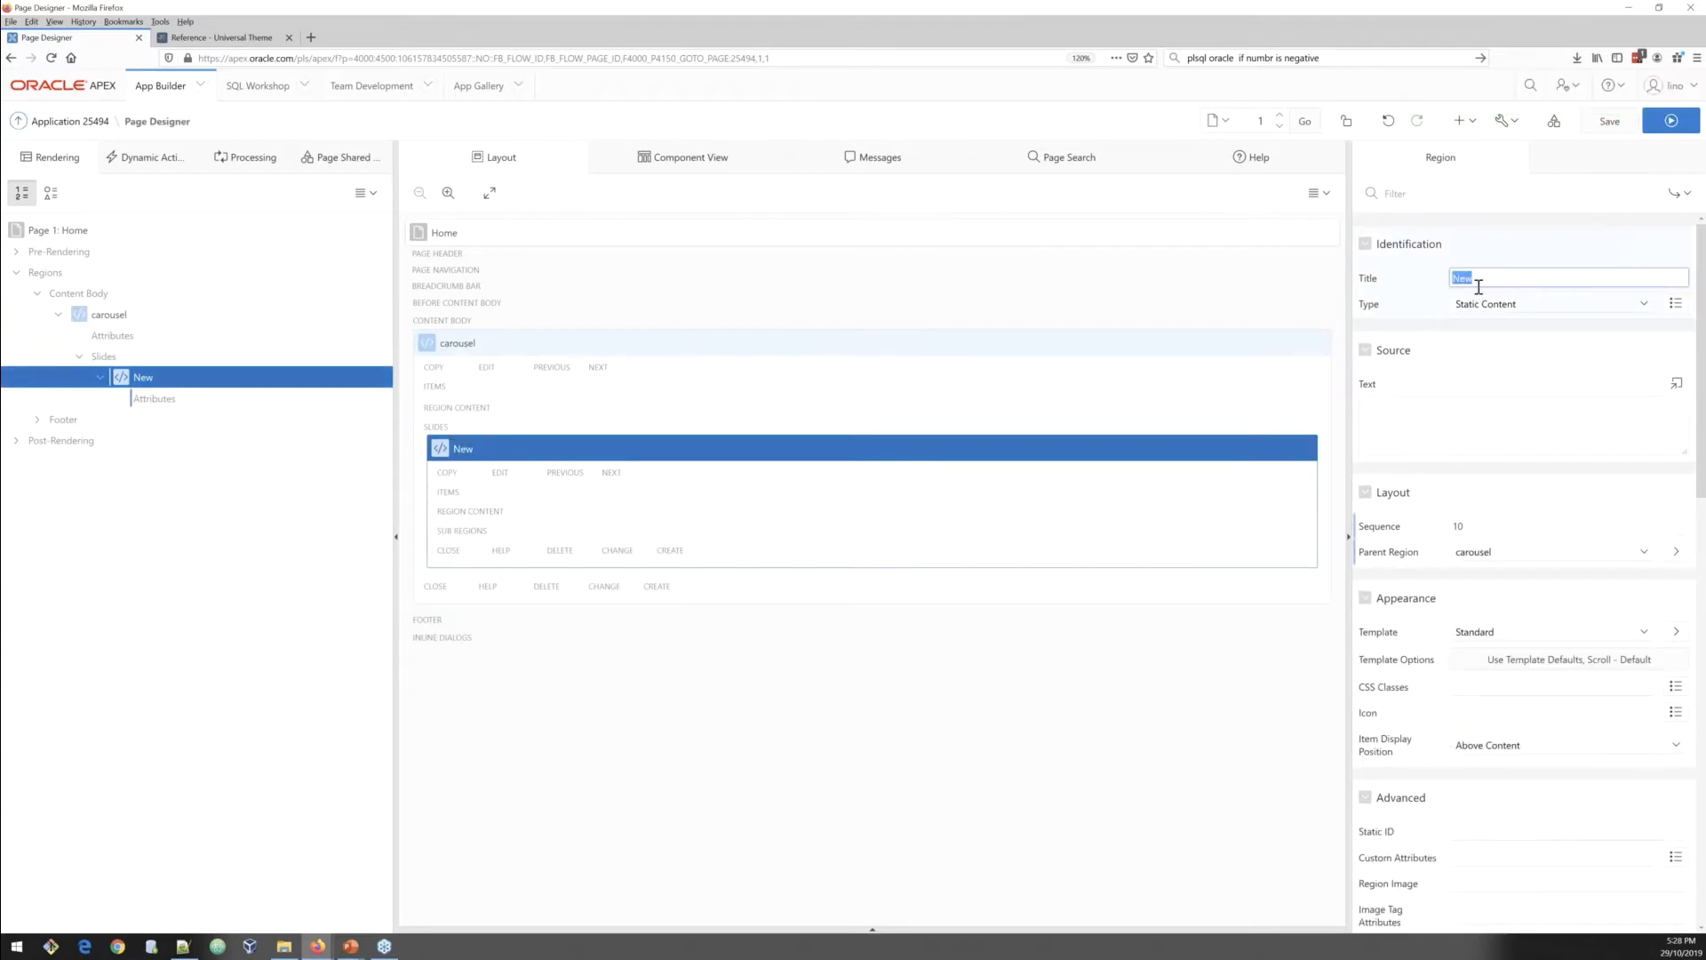
{"action": "type", "text": "IOmage 1"}
{"action": "key", "text": "Delete"}
{"action": "left_click", "coordinate": [1530, 628]}
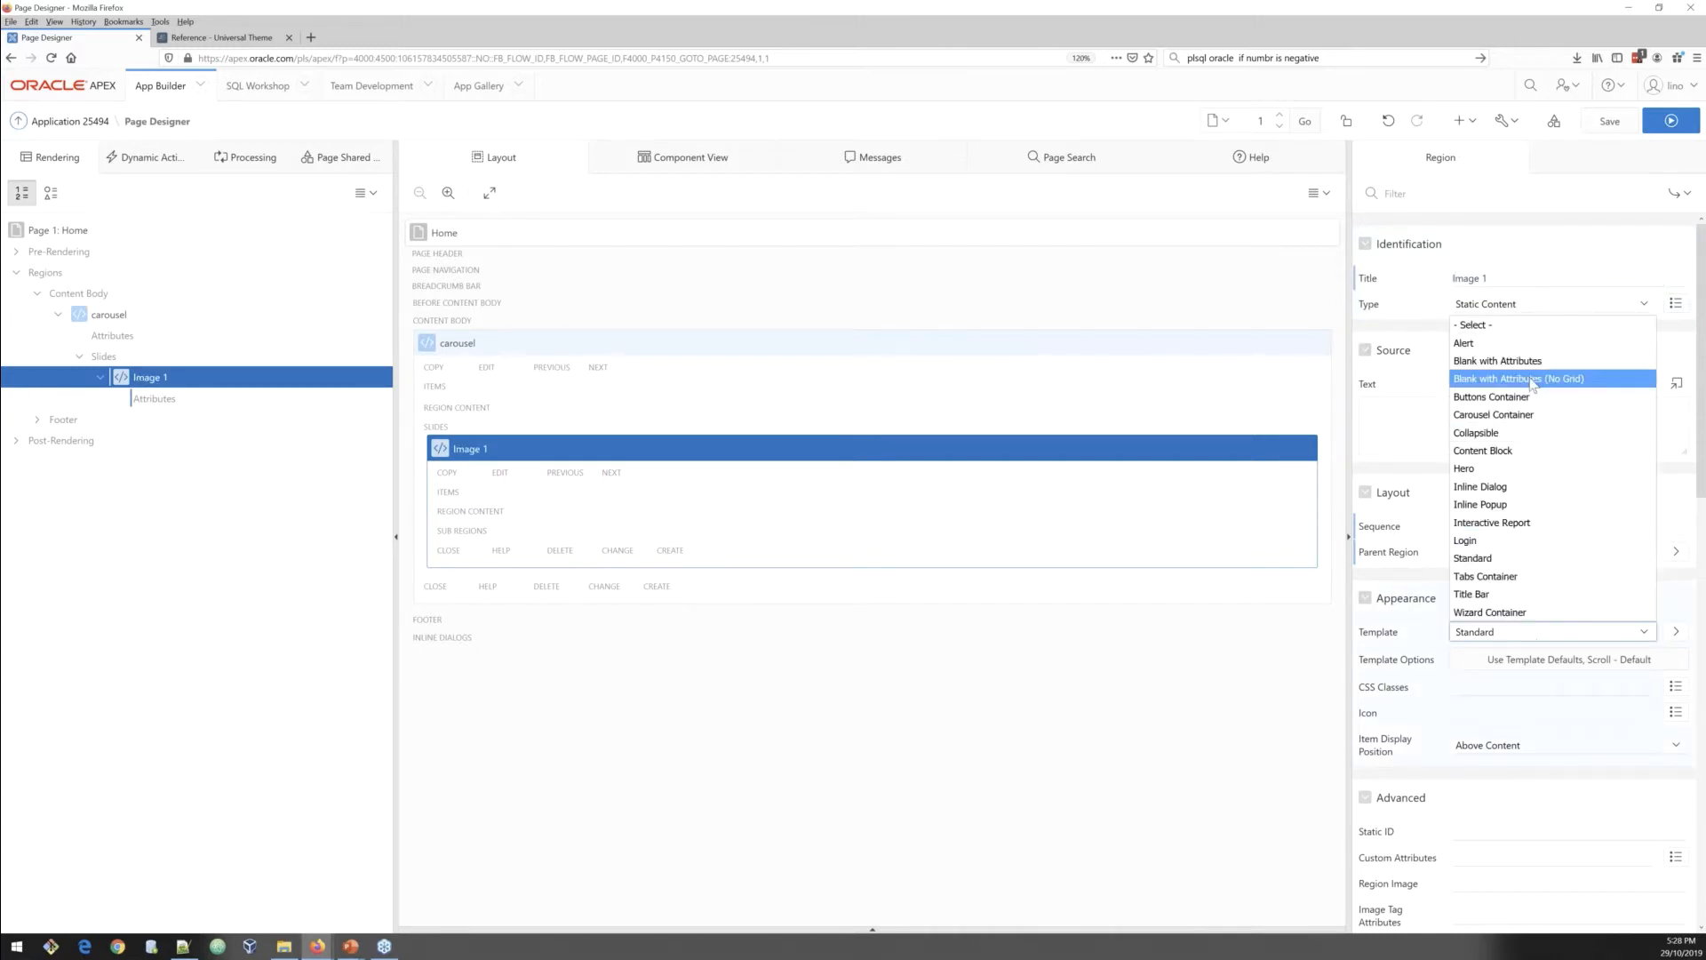
{"action": "left_click", "coordinate": [1532, 384]}
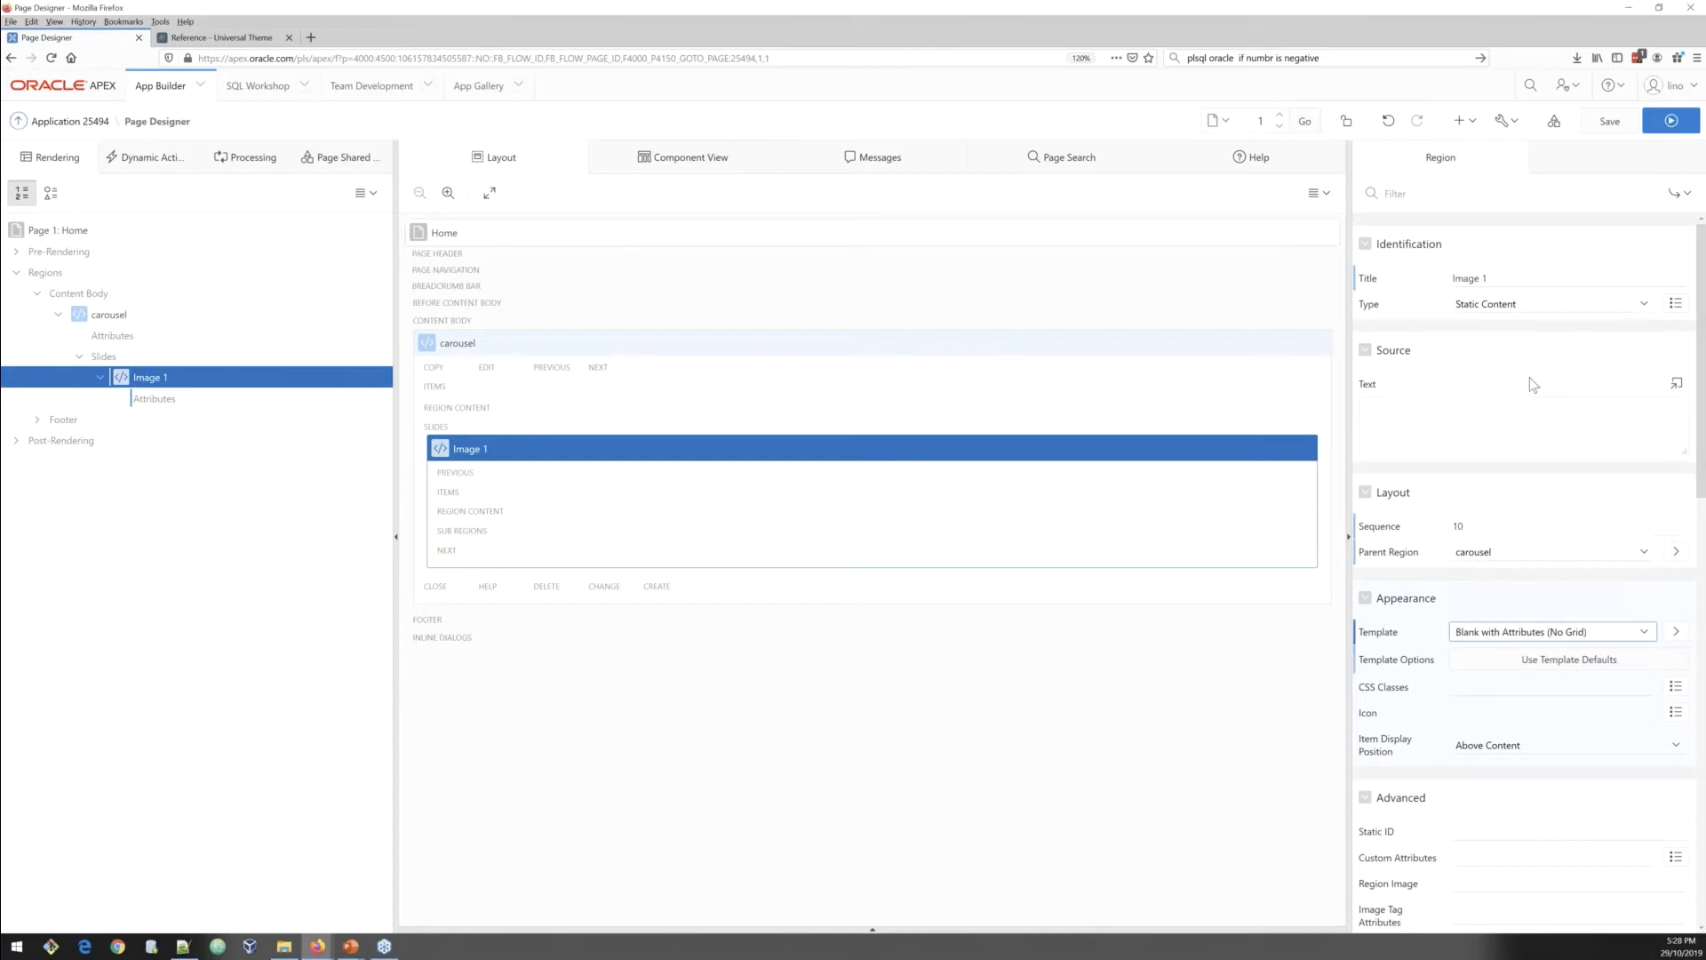
Step: Create a sub region inside Image 1 and set its template to Blank with Attributes
{"action": "right_click", "coordinate": [162, 381]}
{"action": "left_click", "coordinate": [203, 422]}
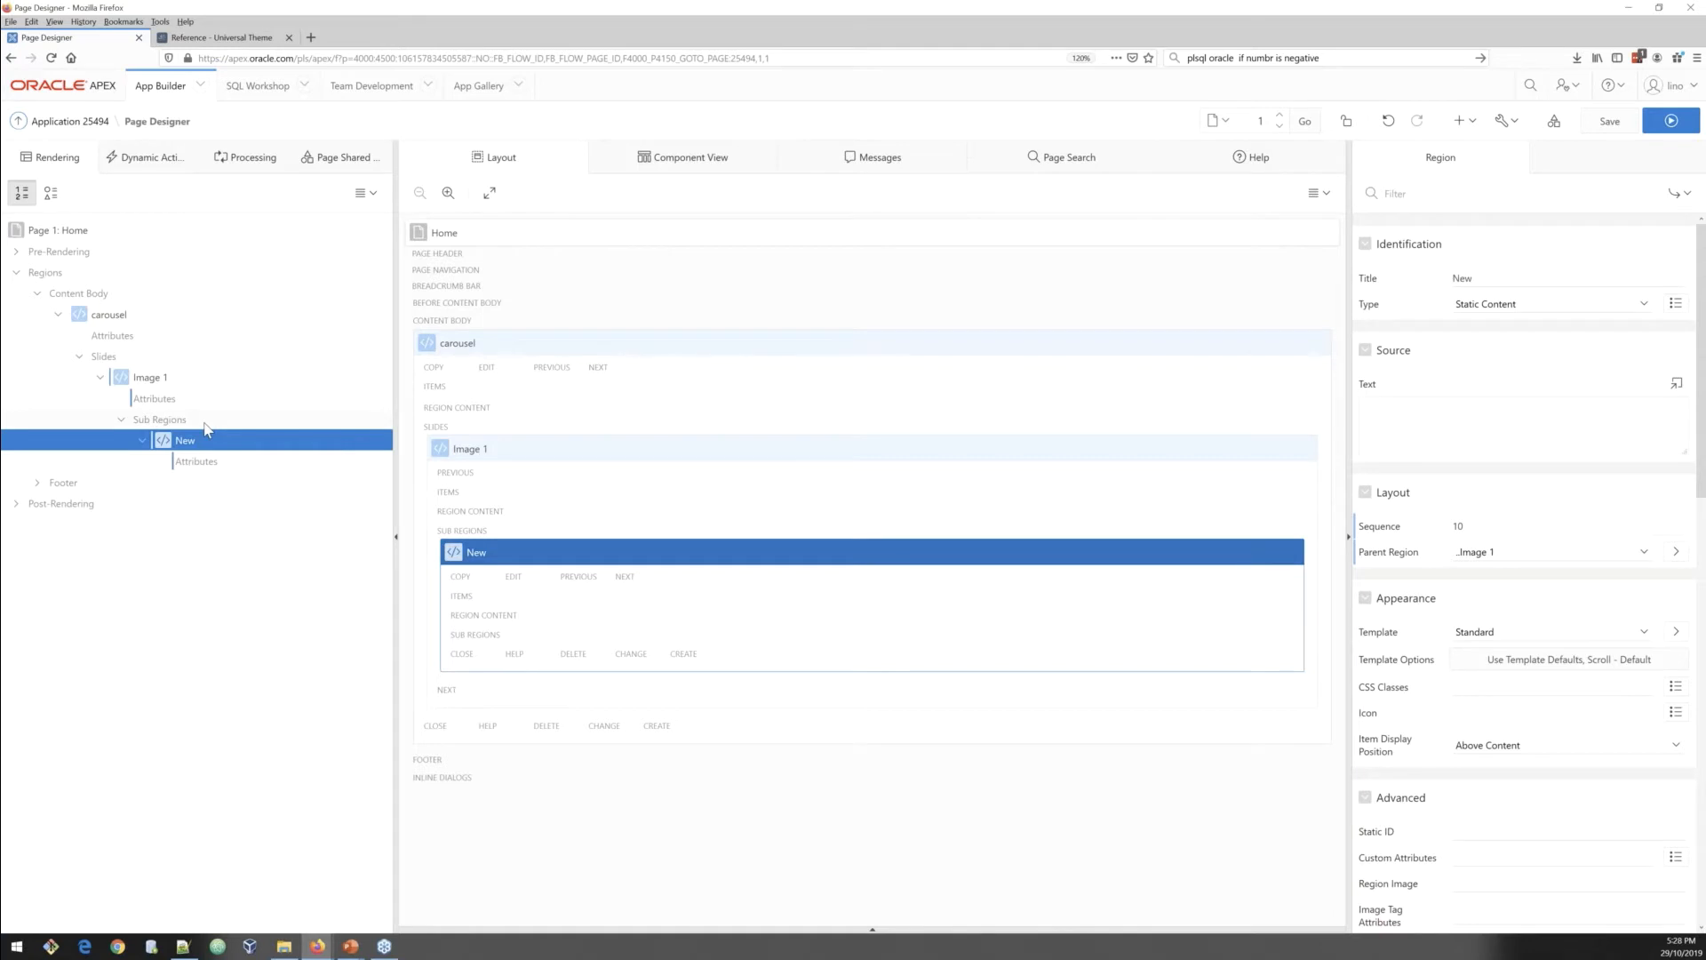
{"action": "left_click", "coordinate": [1504, 629]}
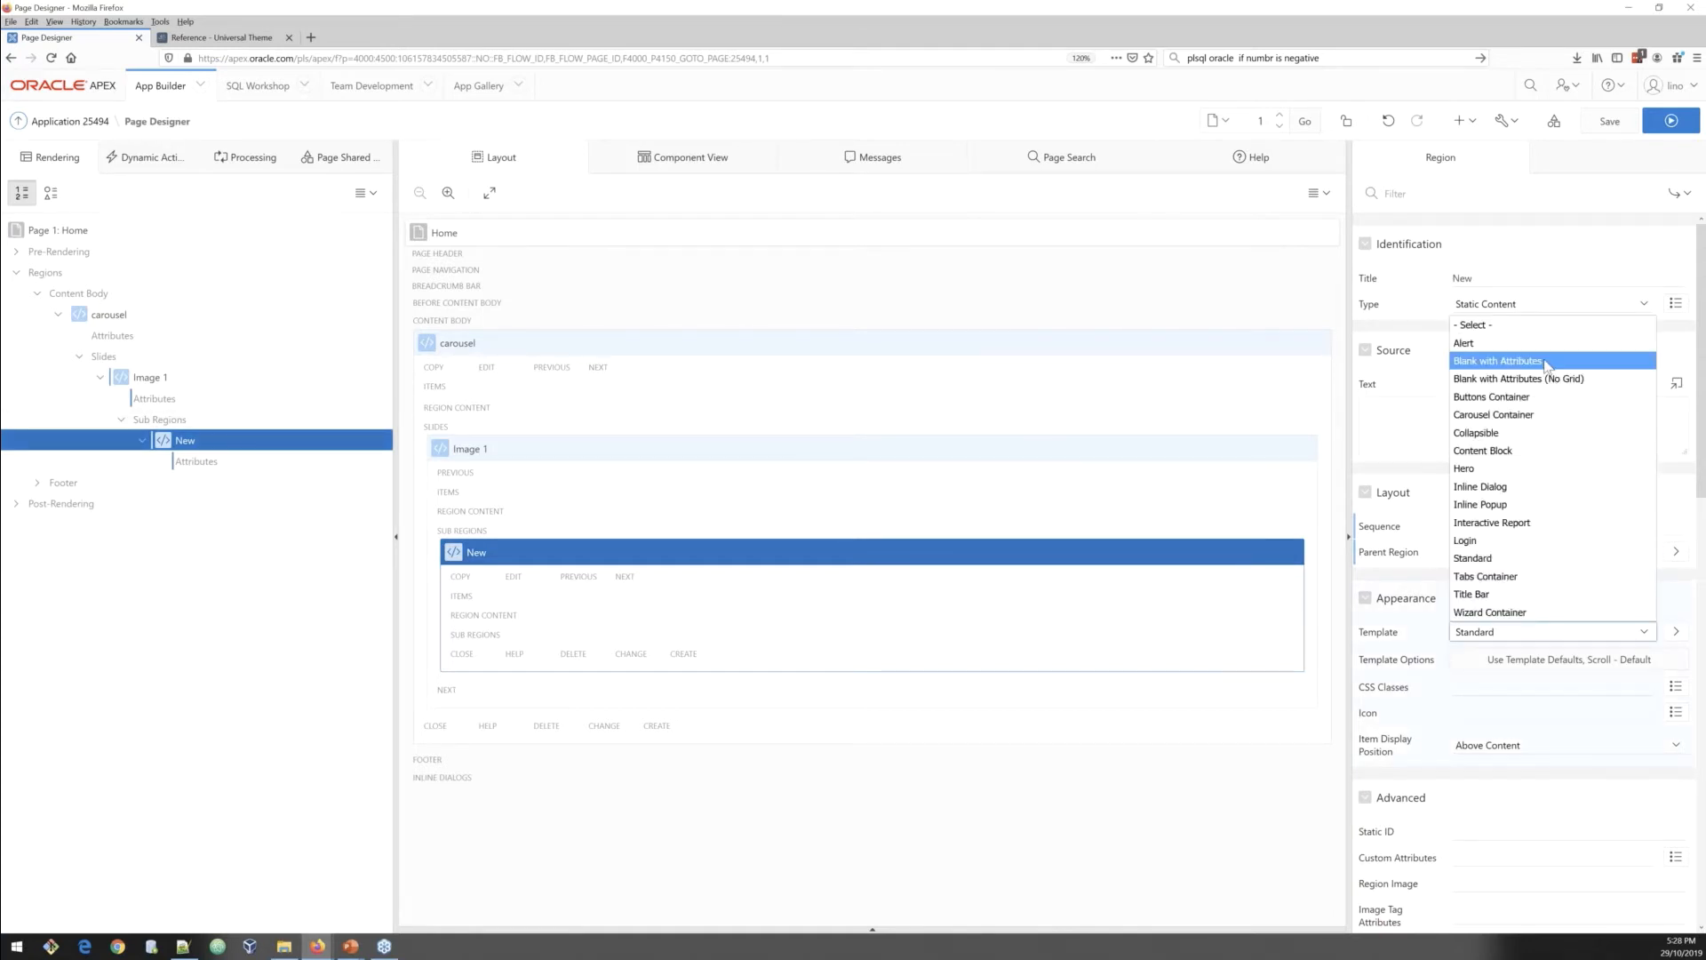
{"action": "left_click", "coordinate": [1468, 382]}
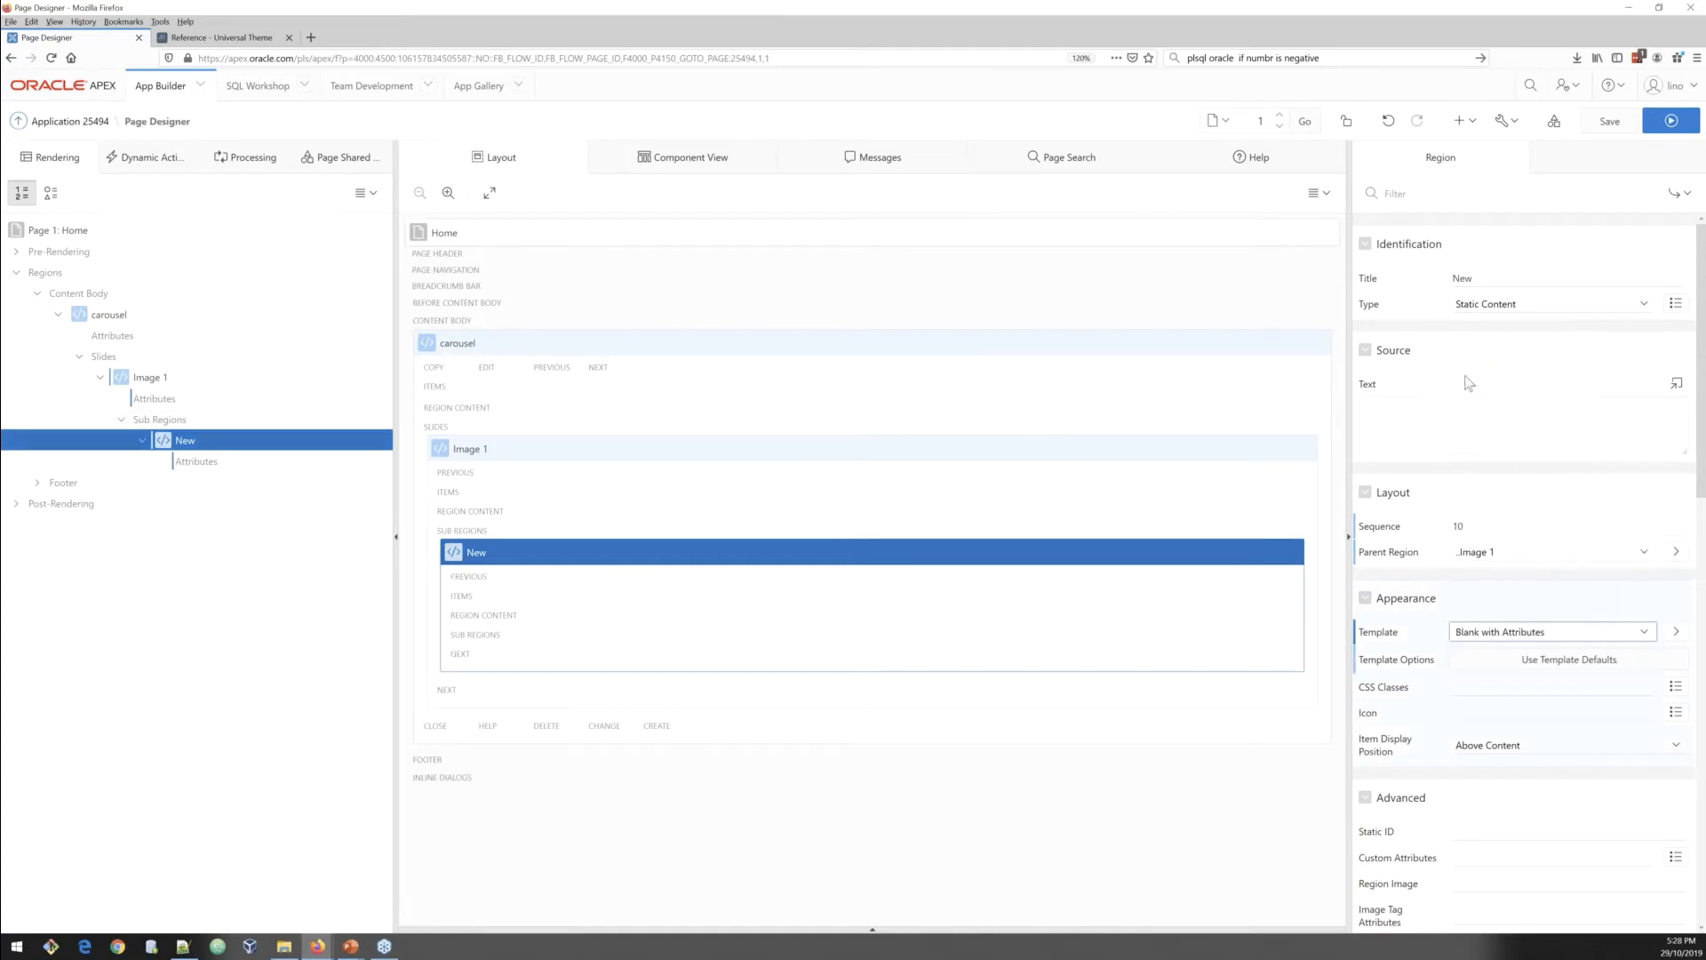
Step: Rename the sub region to Text over image
{"action": "double_click", "coordinate": [1451, 281]}
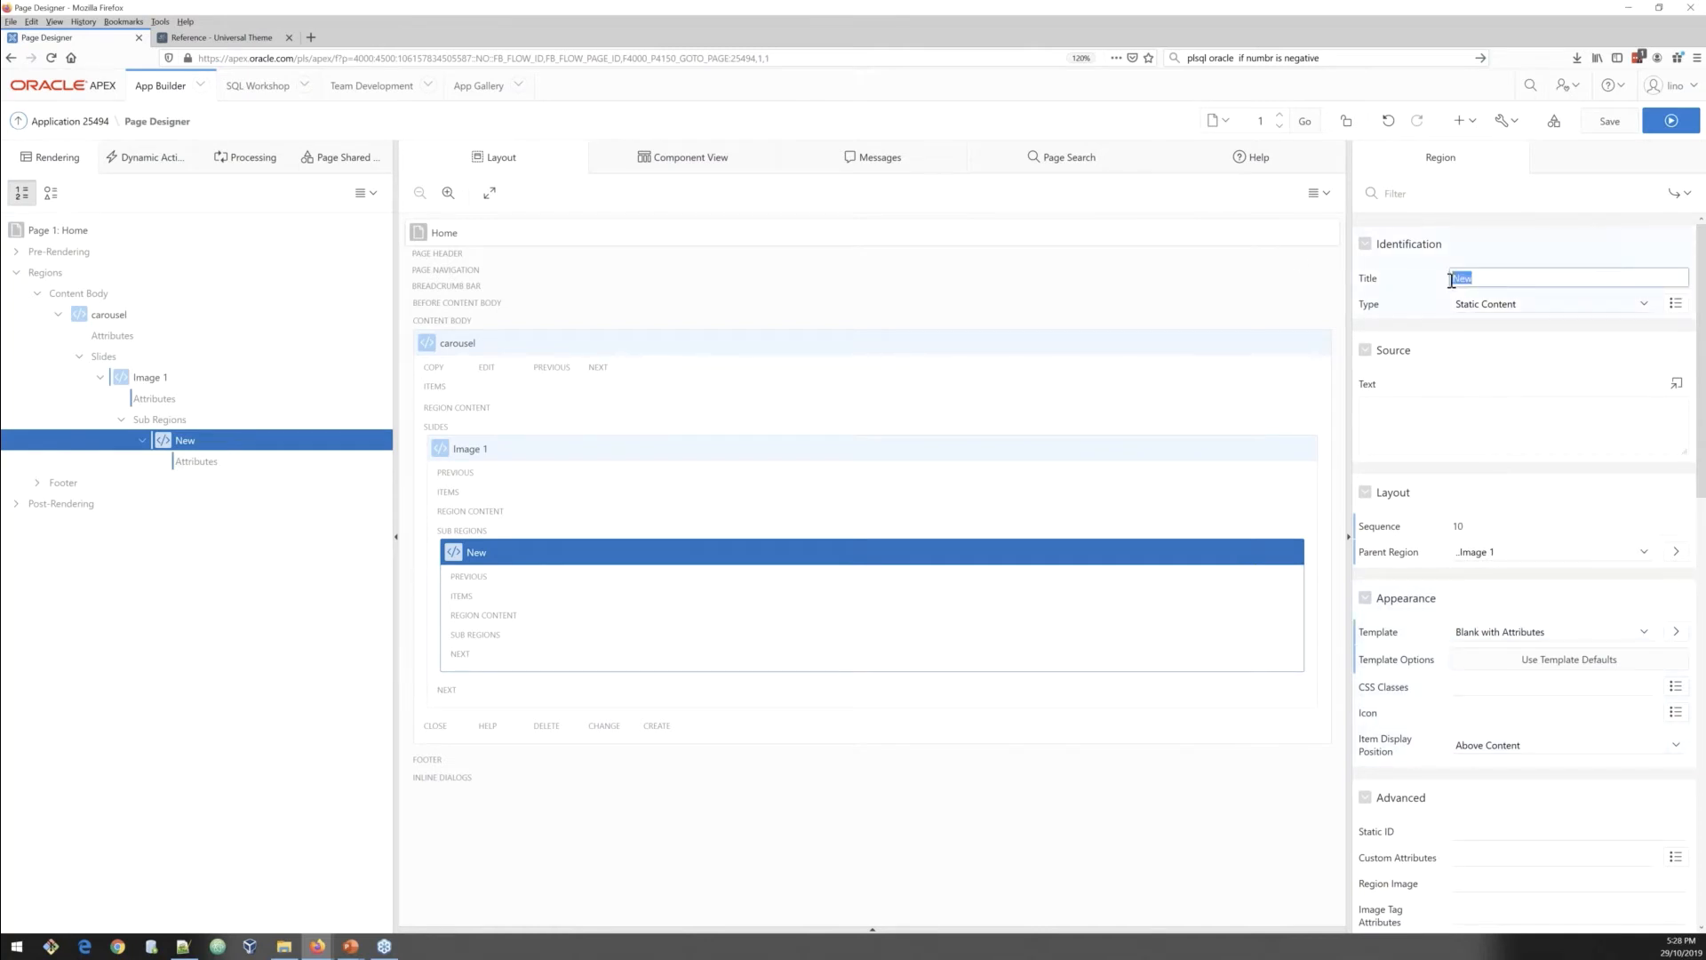
{"action": "type", "text": "Text over image"}
{"action": "left_click", "coordinate": [210, 466]}
{"action": "left_click", "coordinate": [18, 445]}
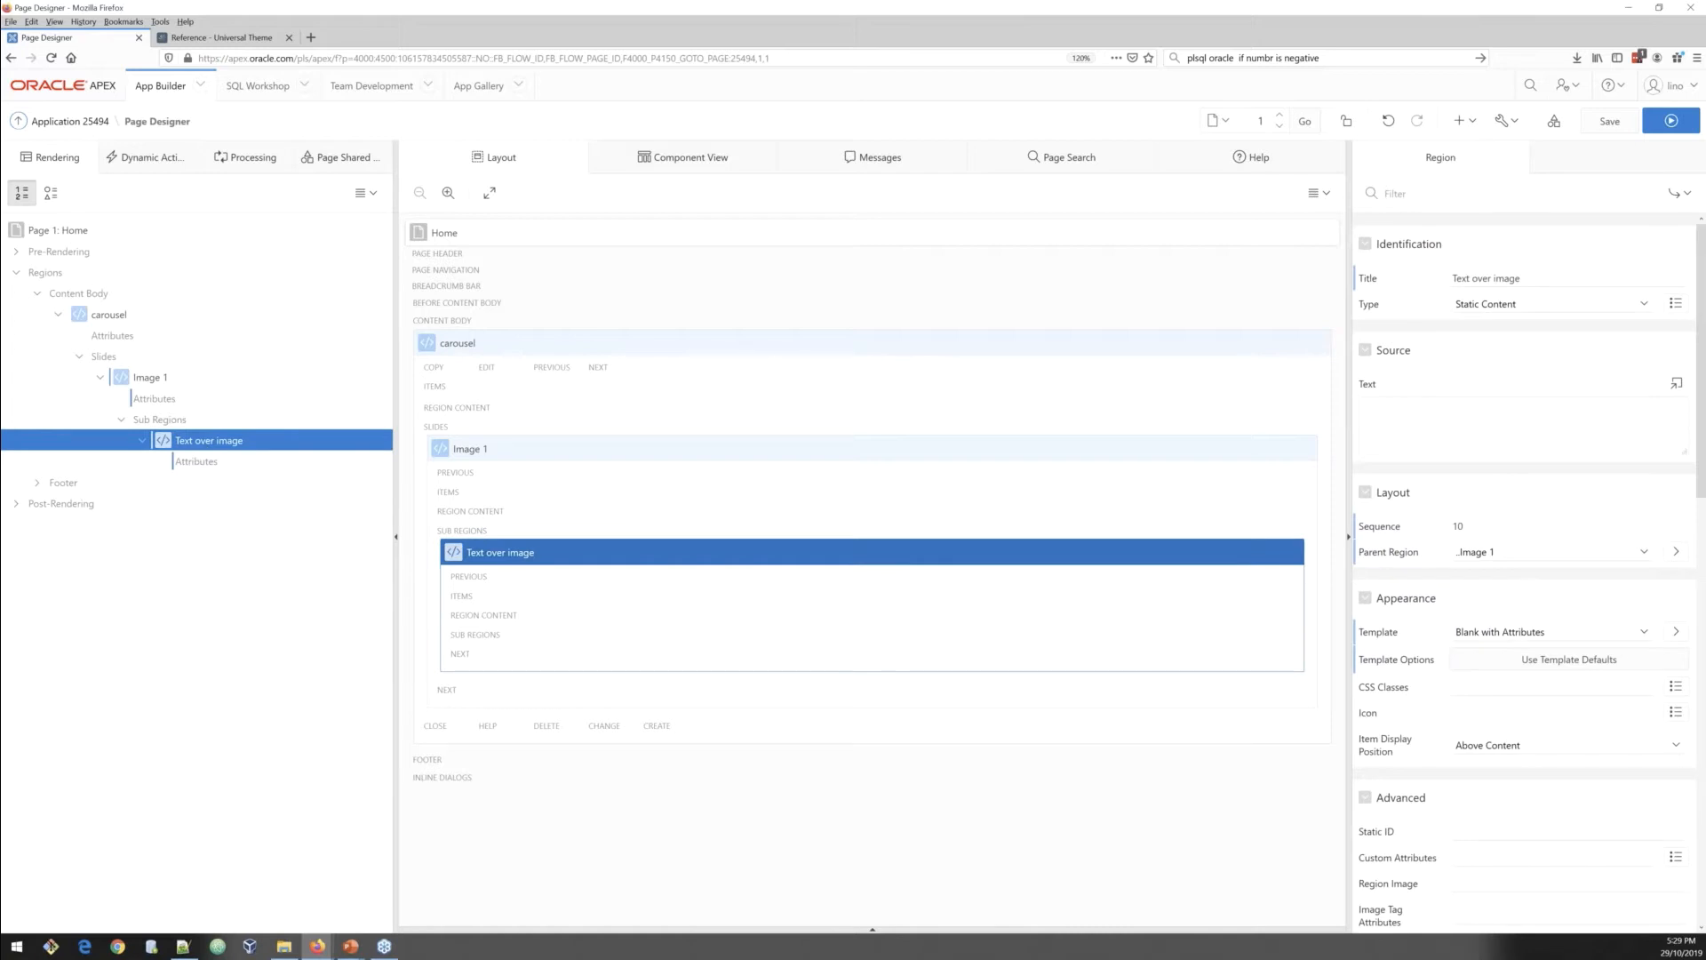
Step: Paste the copied banner HTML with the text Your Opportunity Starts Here into the sub region's source text
{"action": "key", "text": "alt+Tab"}
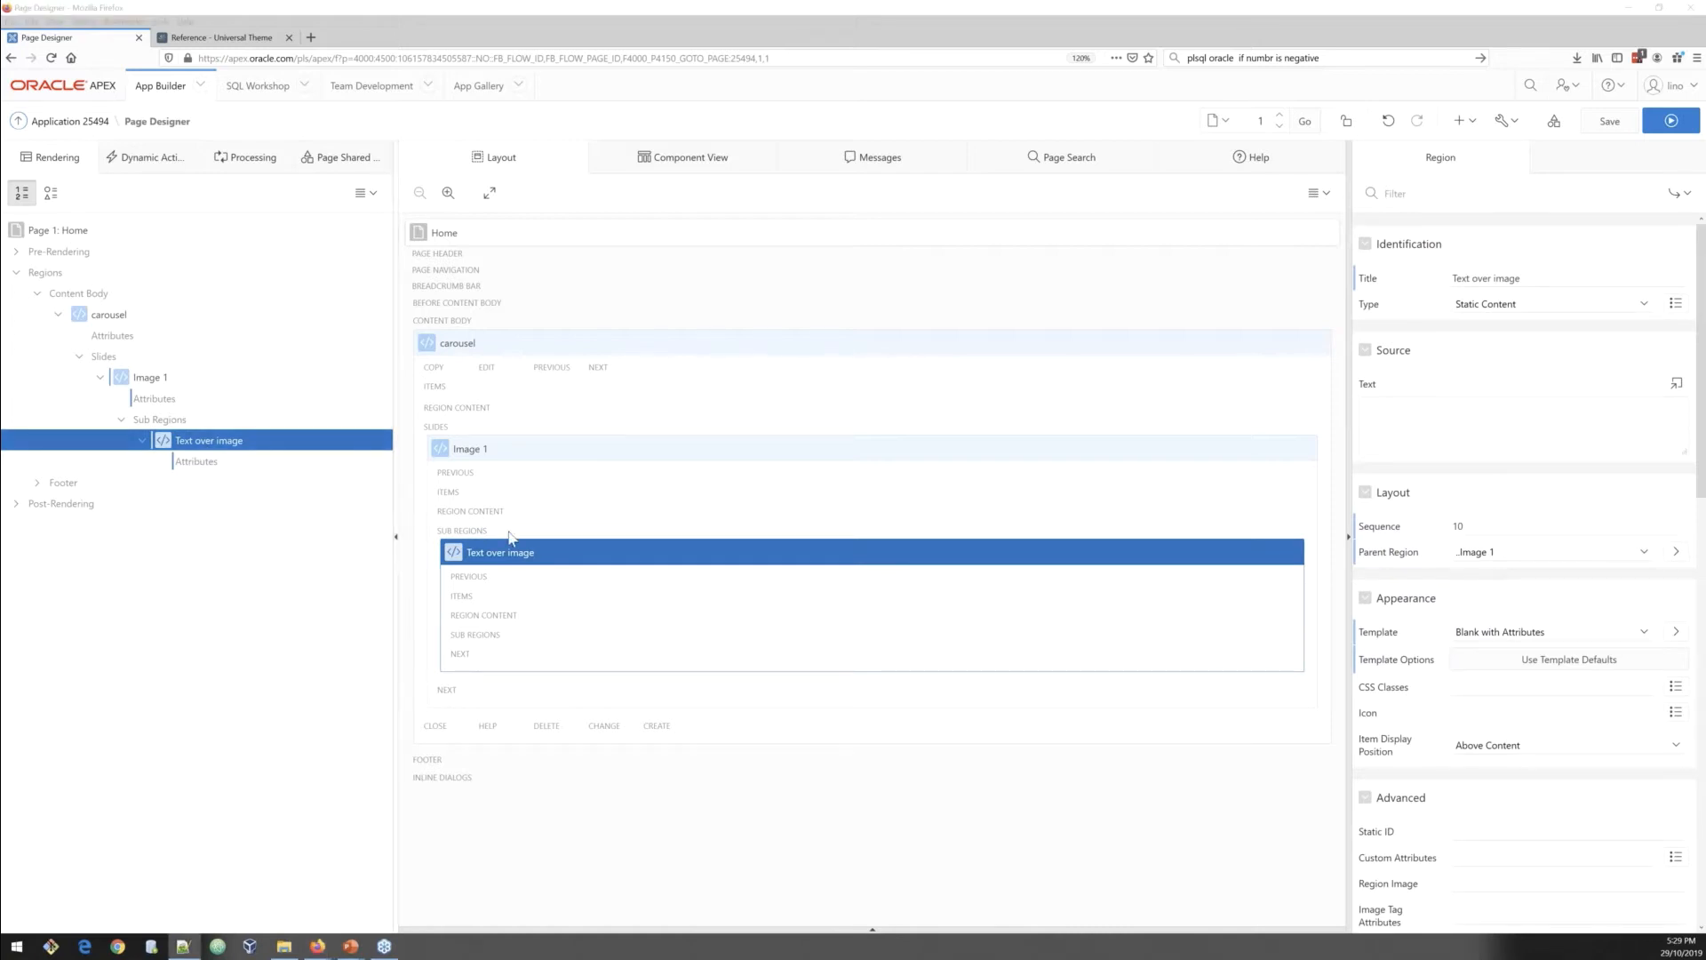
{"action": "key", "text": "alt+Tab"}
{"action": "type", "text": "<div class=\"banner-text2 hidden-xs-down\"></div><p class=\"banner-text-p hidden-xs-down\"> Your Opportunity Starts Here </p>"}
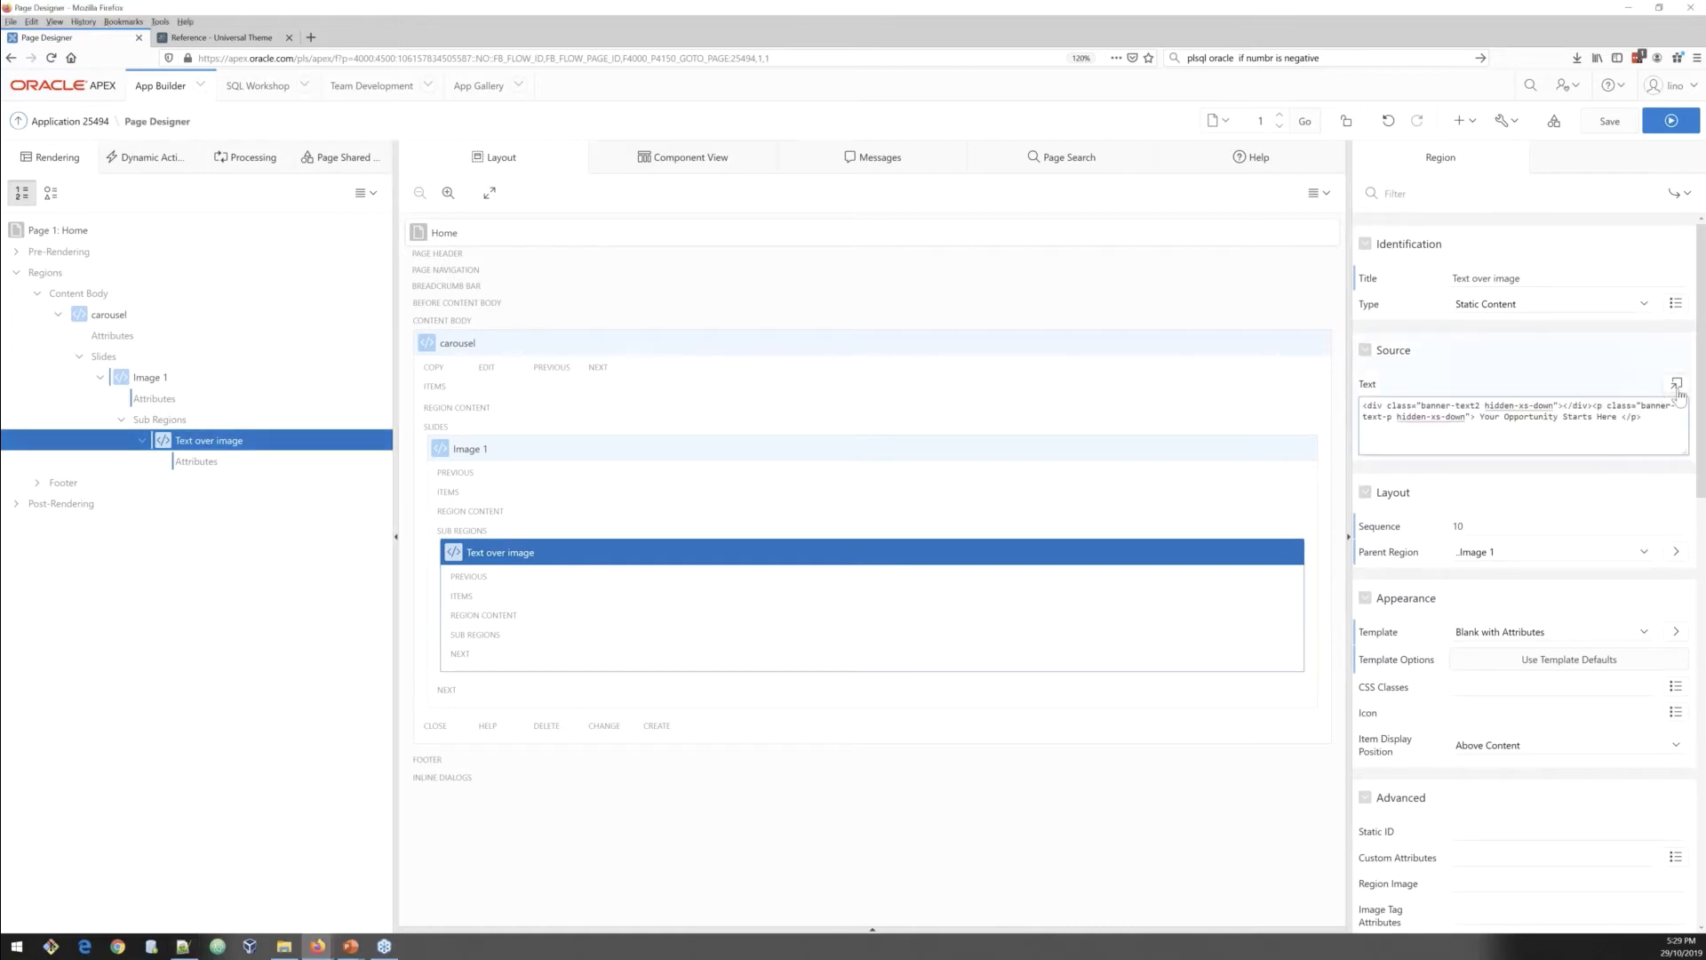
Step: Open the source in the code editor, put the div and the paragraph on separate lines, and apply
{"action": "left_click", "coordinate": [1677, 383]}
{"action": "left_click", "coordinate": [700, 394]}
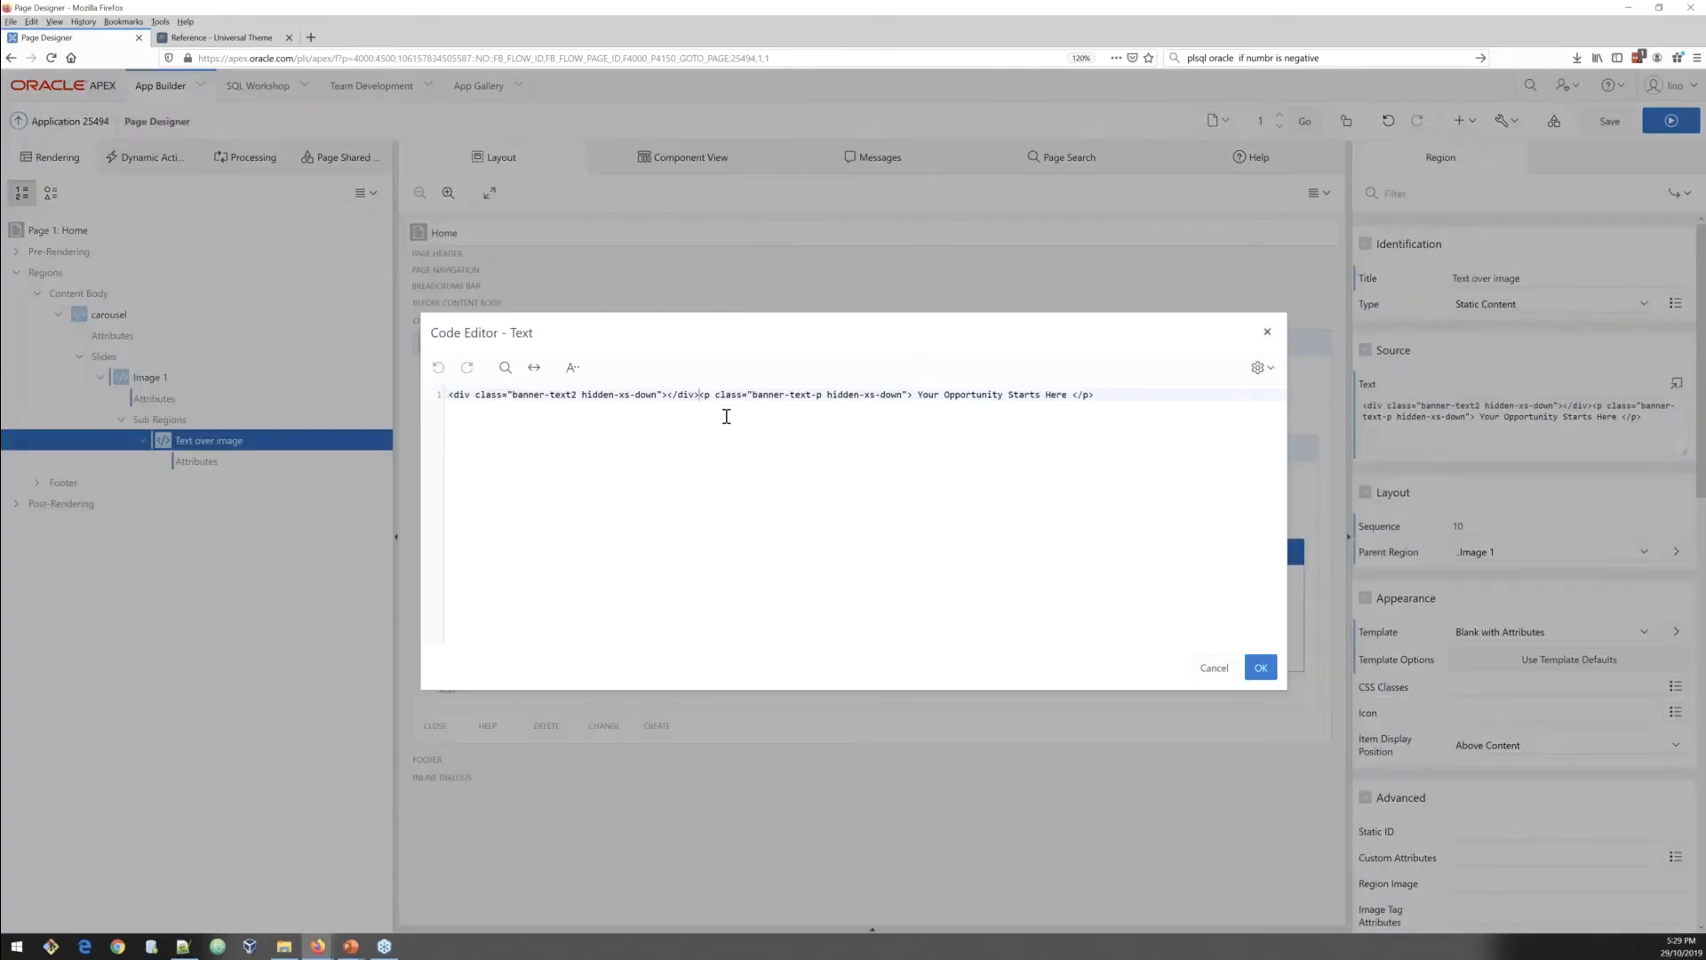
{"action": "key", "text": "Return"}
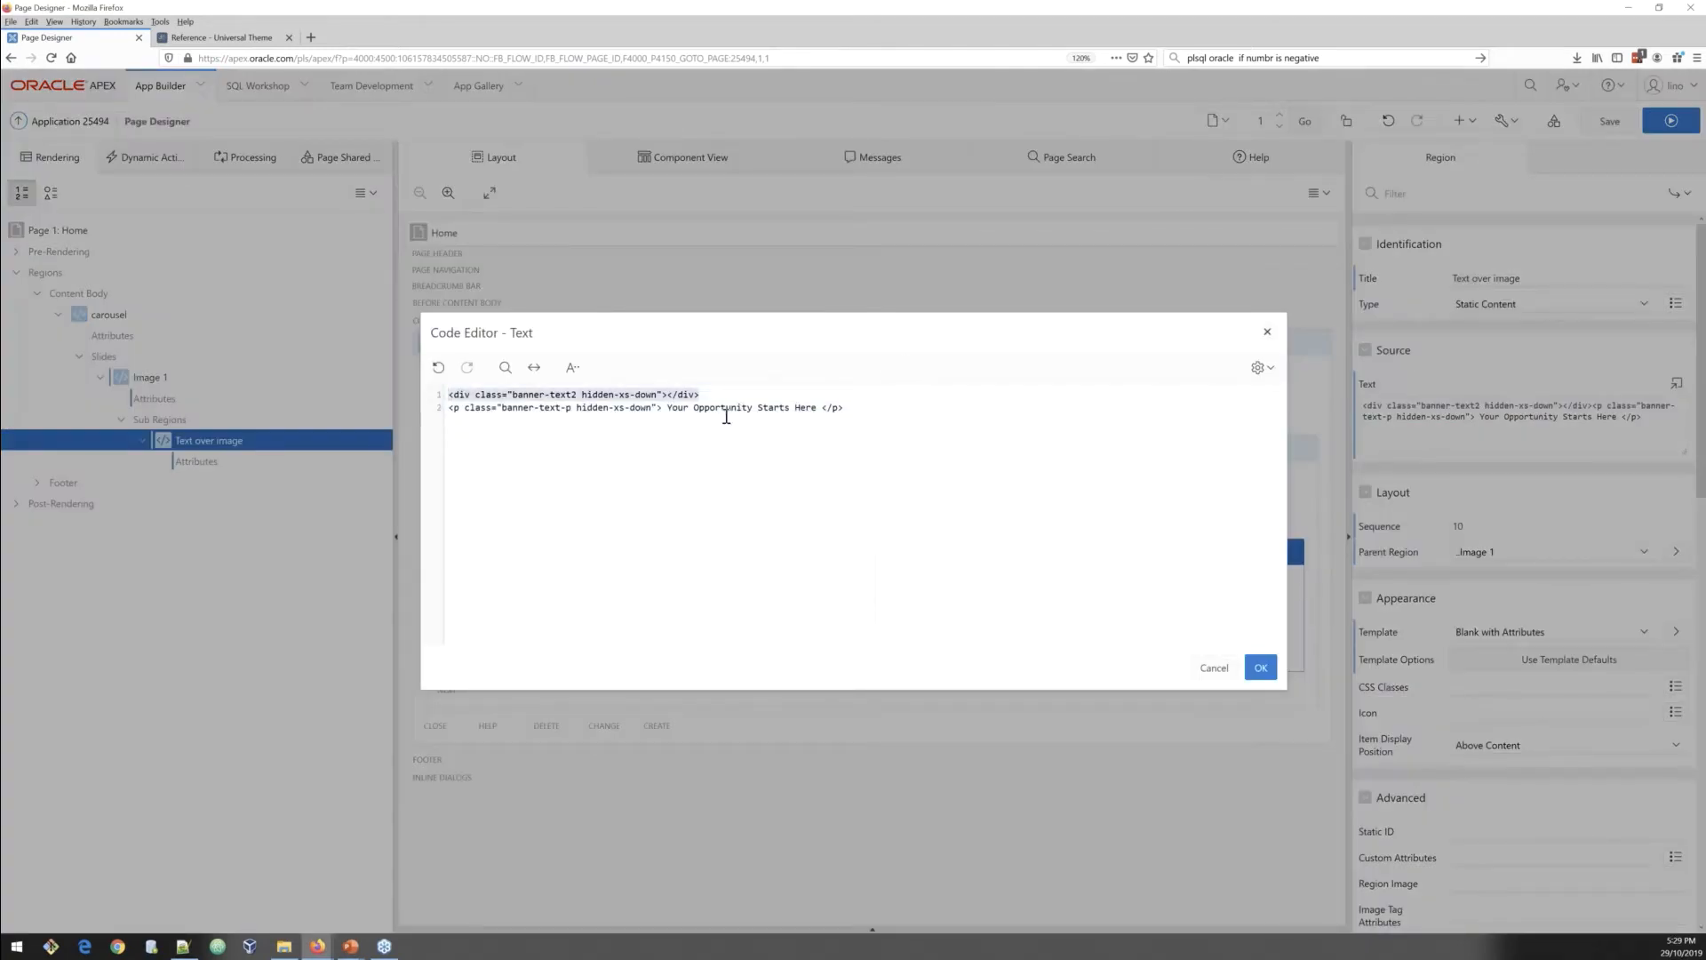
{"action": "triple_click", "coordinate": [726, 416]}
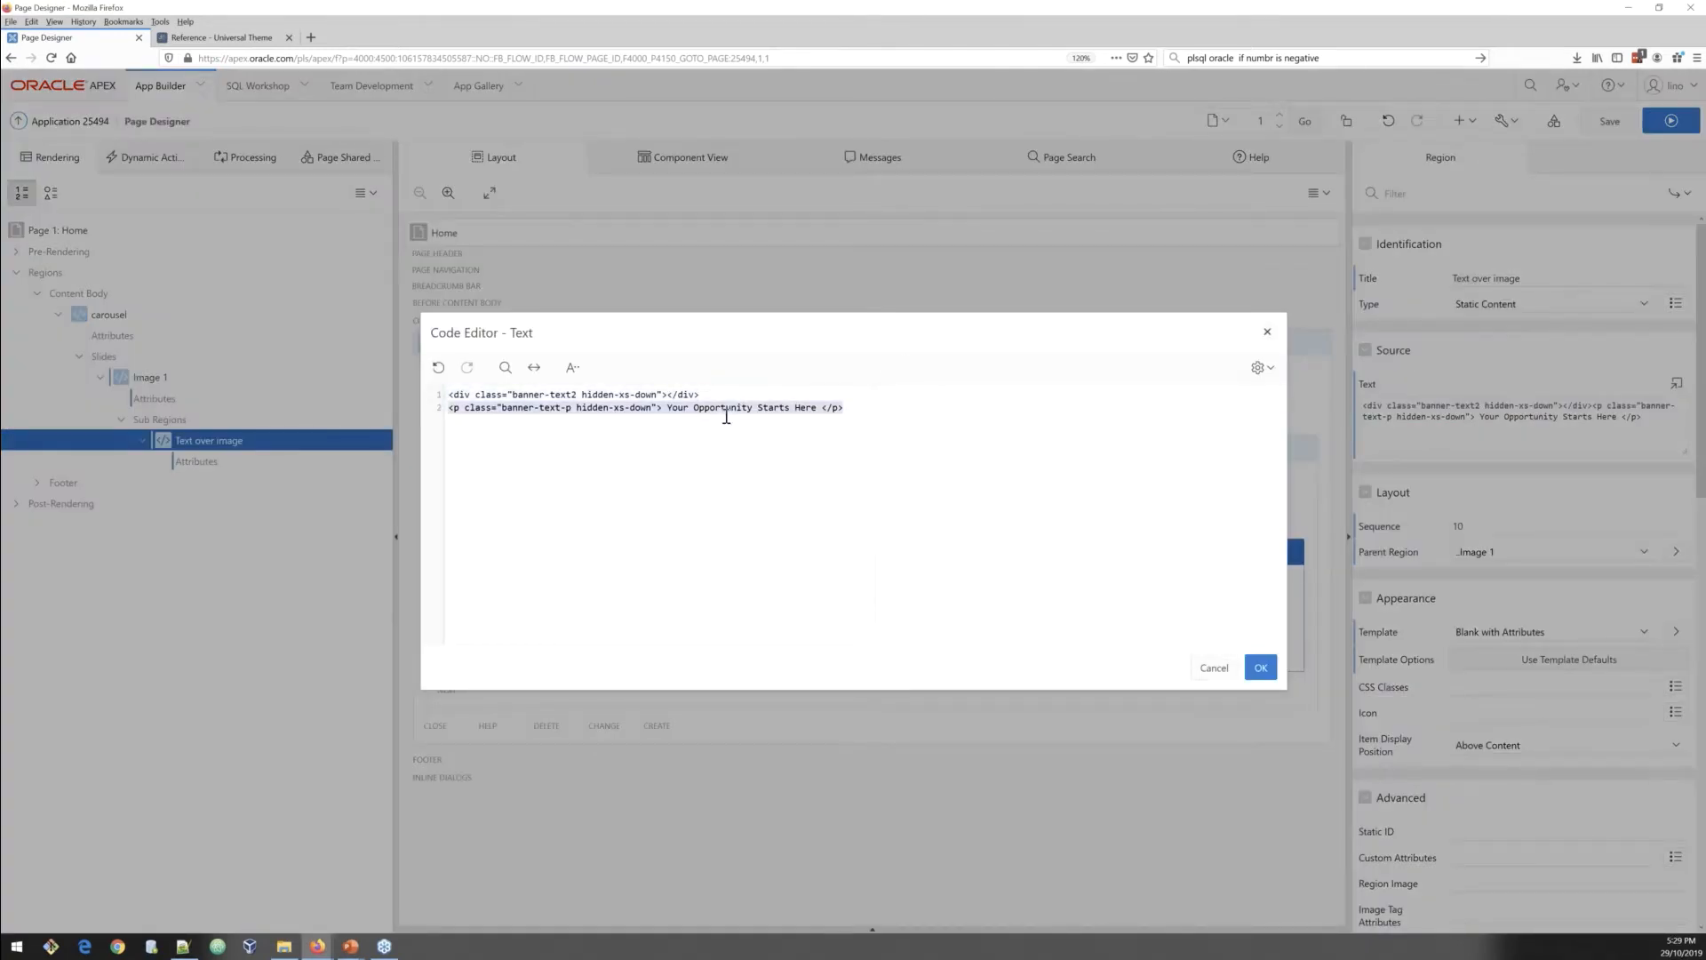
{"action": "left_click", "coordinate": [455, 414]}
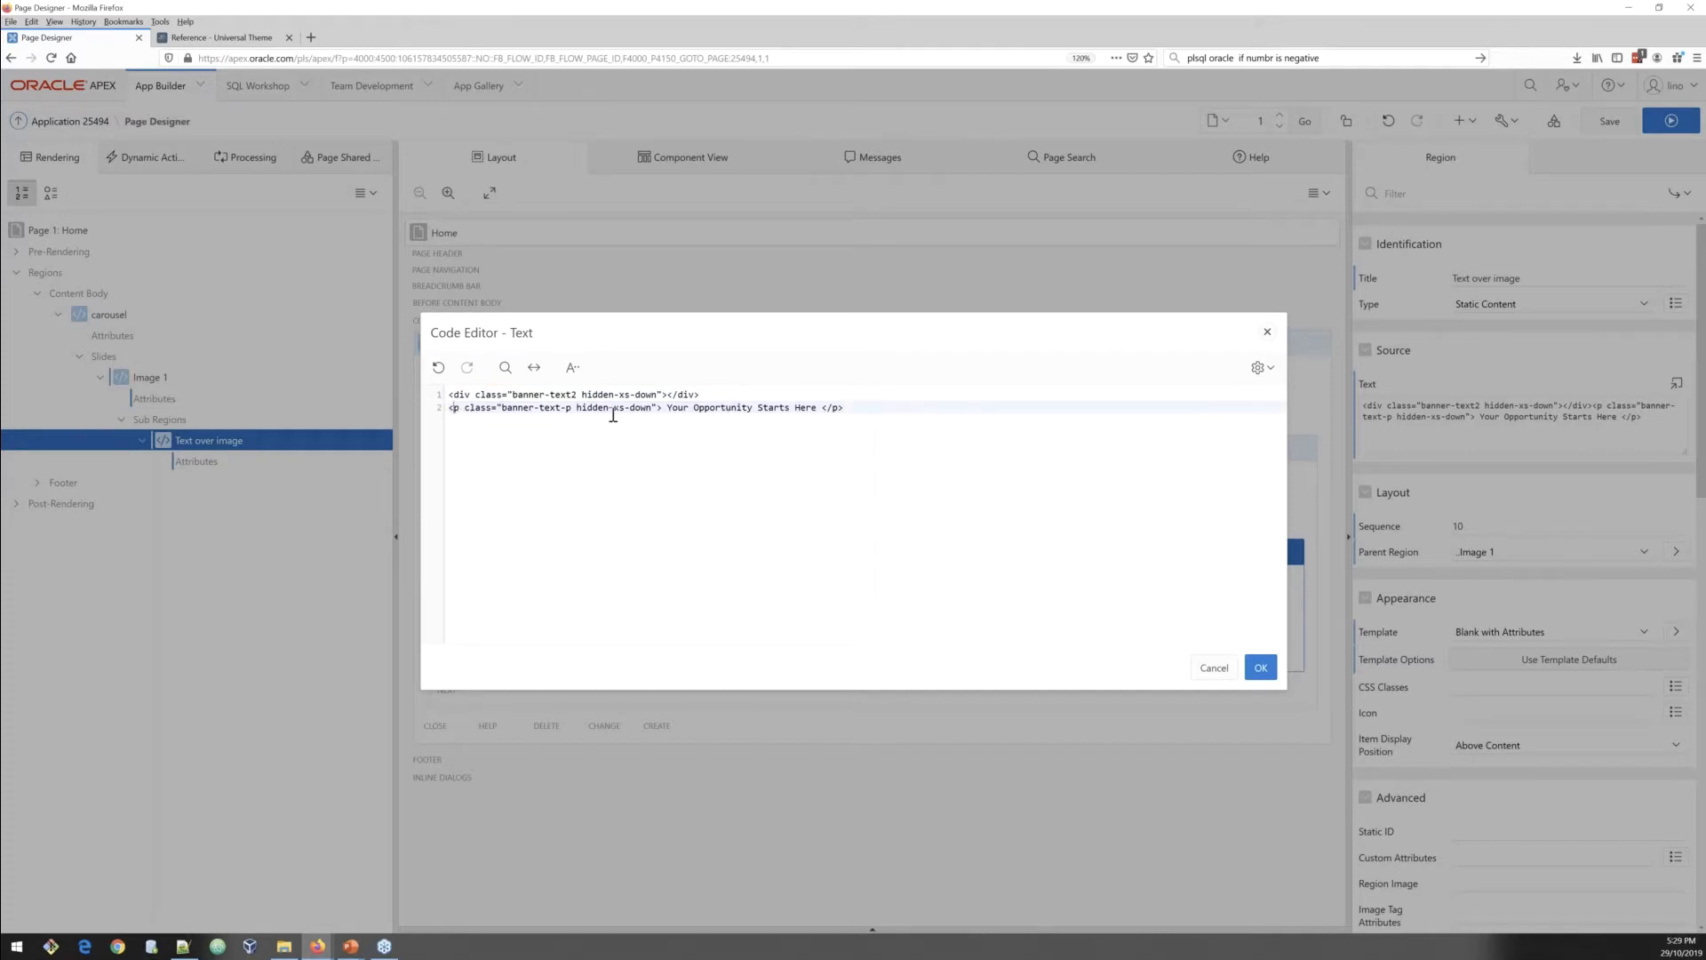
{"action": "left_click_drag", "start_coordinate": [669, 408], "coordinate": [818, 408]}
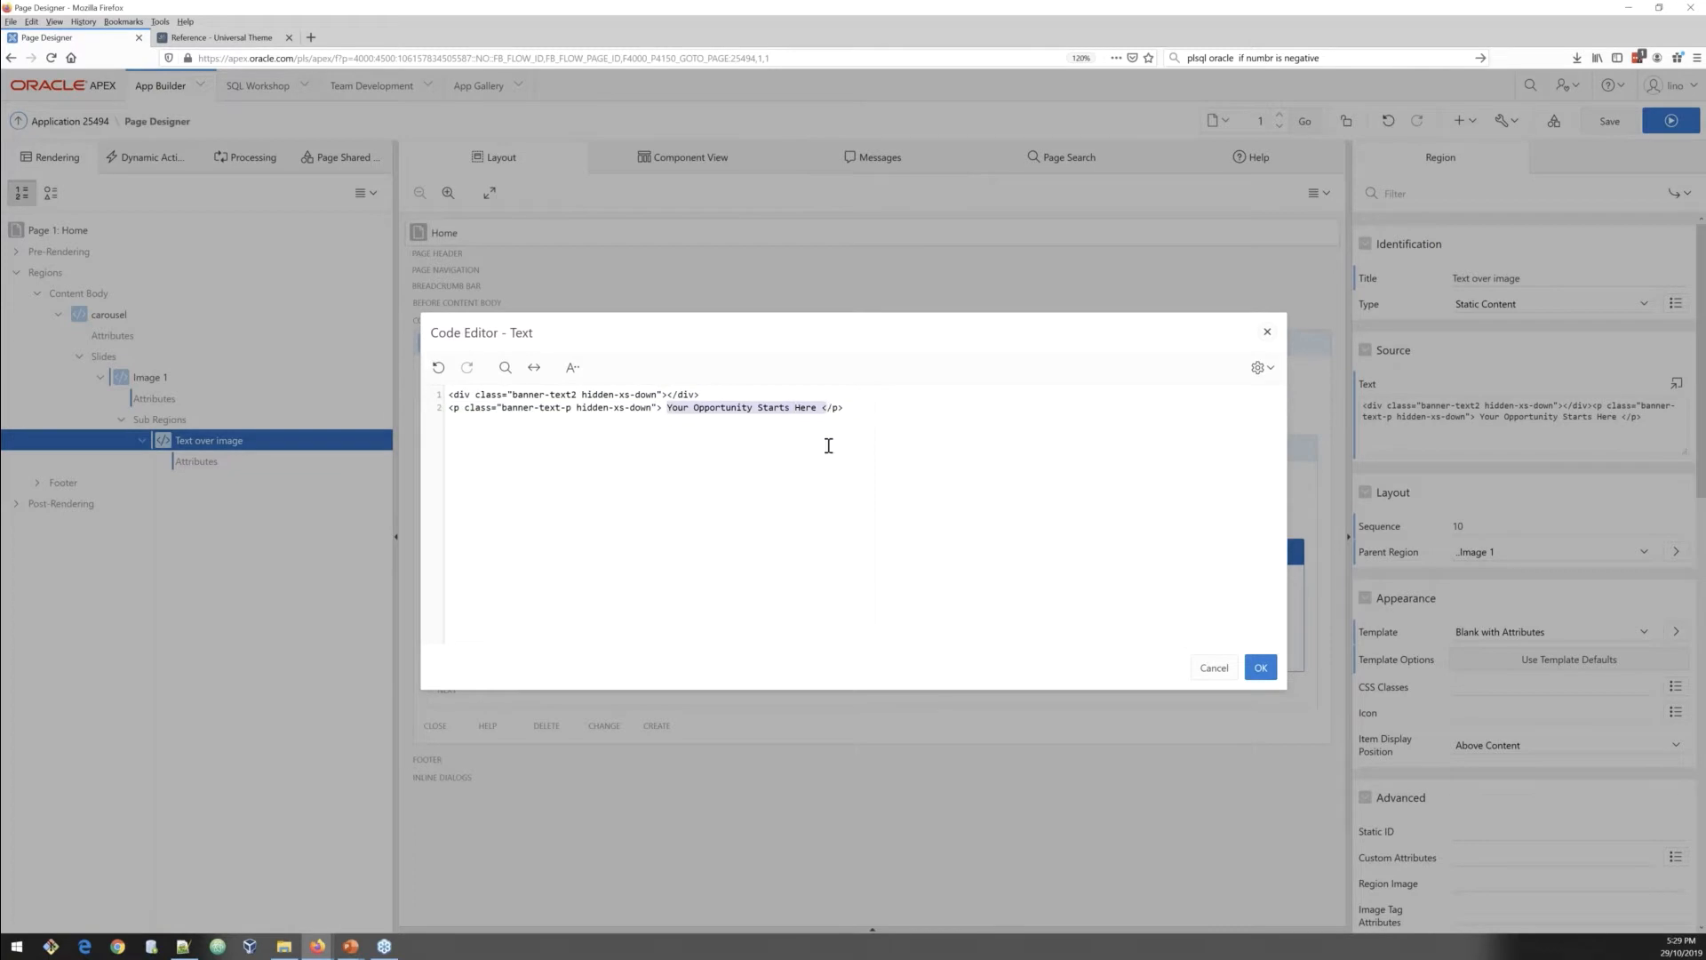
{"action": "left_click", "coordinate": [828, 446]}
{"action": "left_click", "coordinate": [1261, 668]}
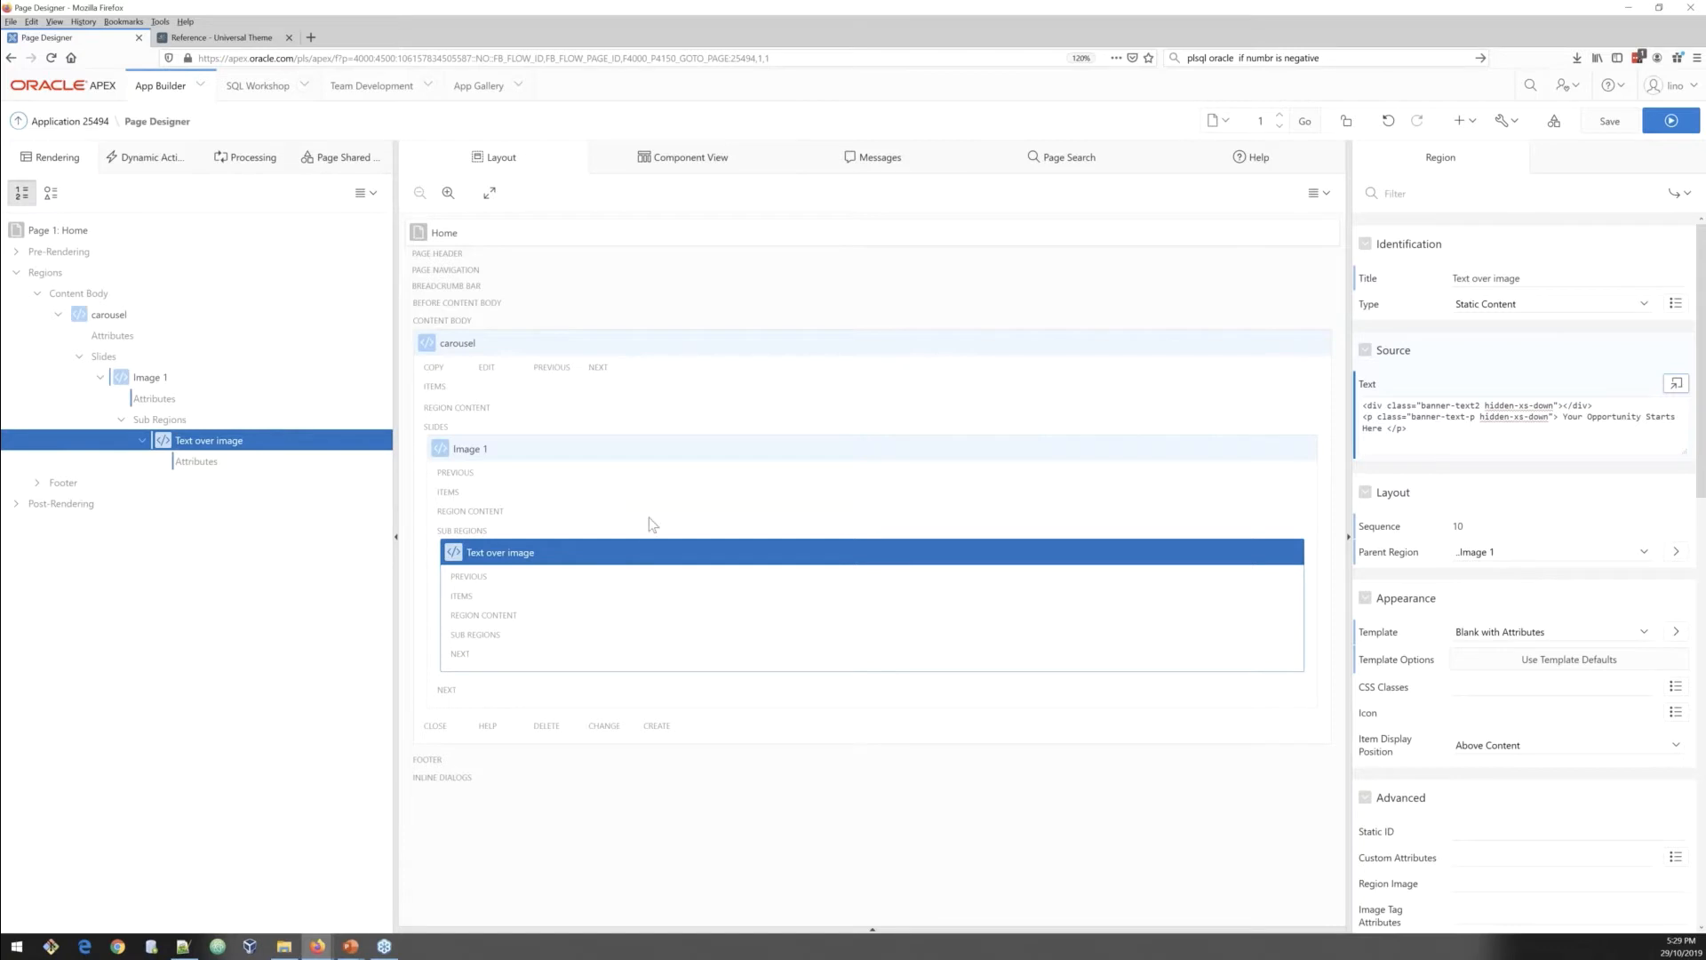
Step: Create another sub region under Image 1 and title it Image1 section
{"action": "right_click", "coordinate": [214, 445]}
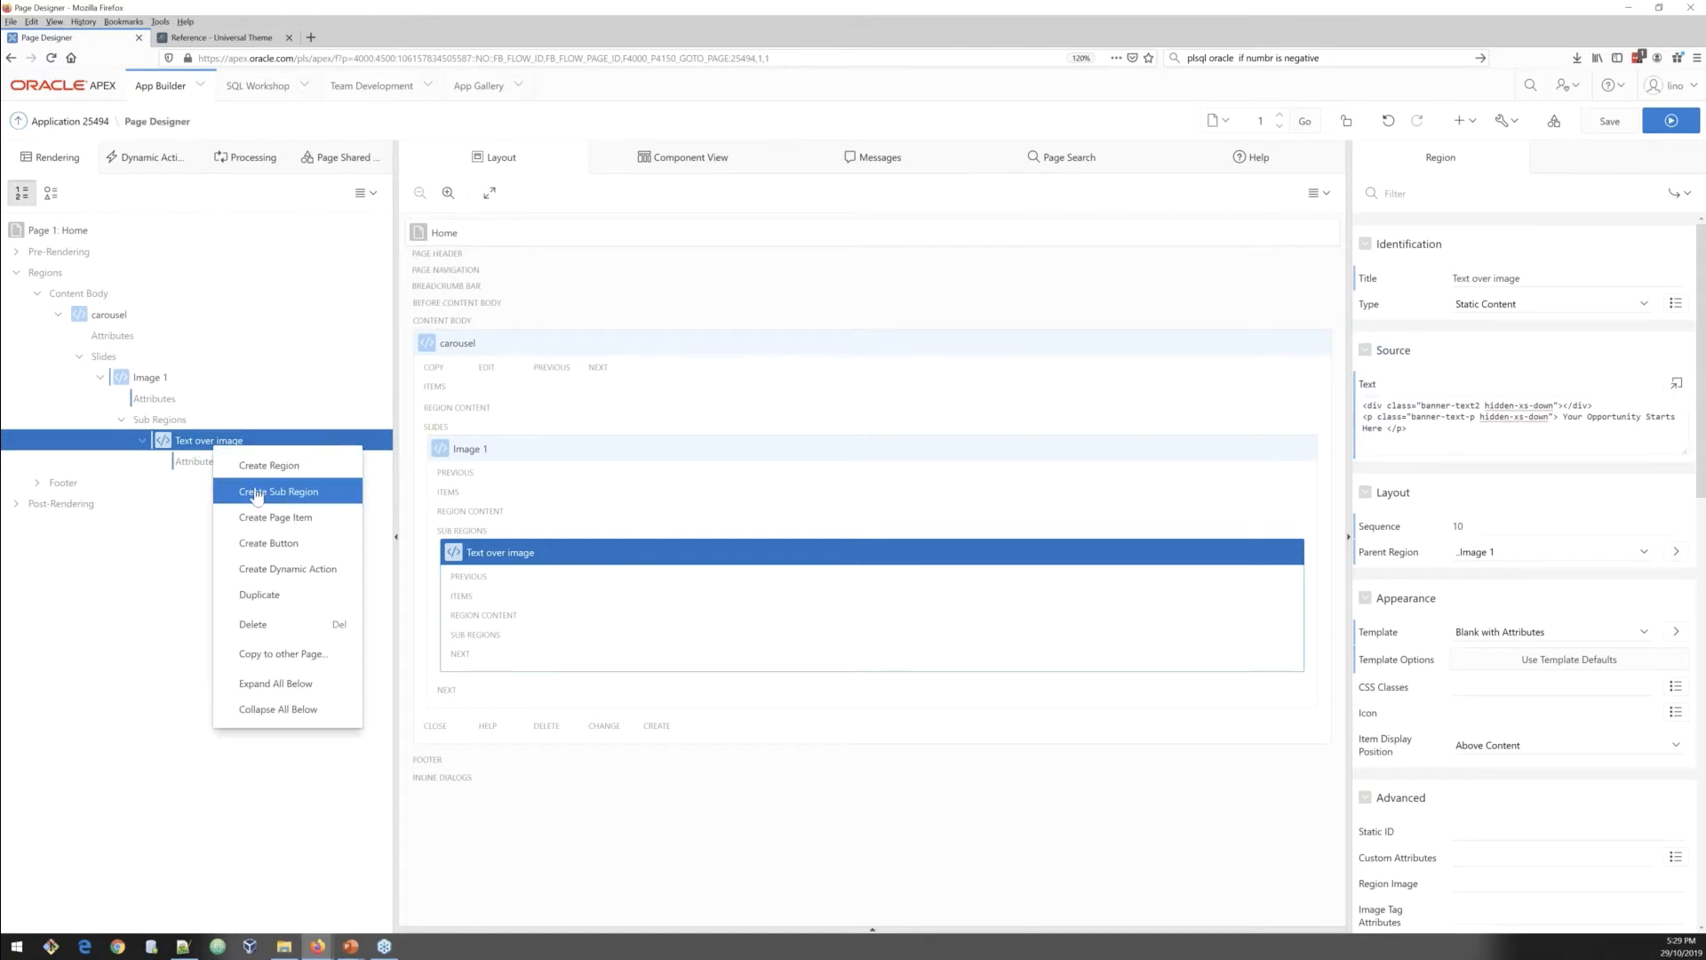
{"action": "left_click", "coordinate": [263, 466]}
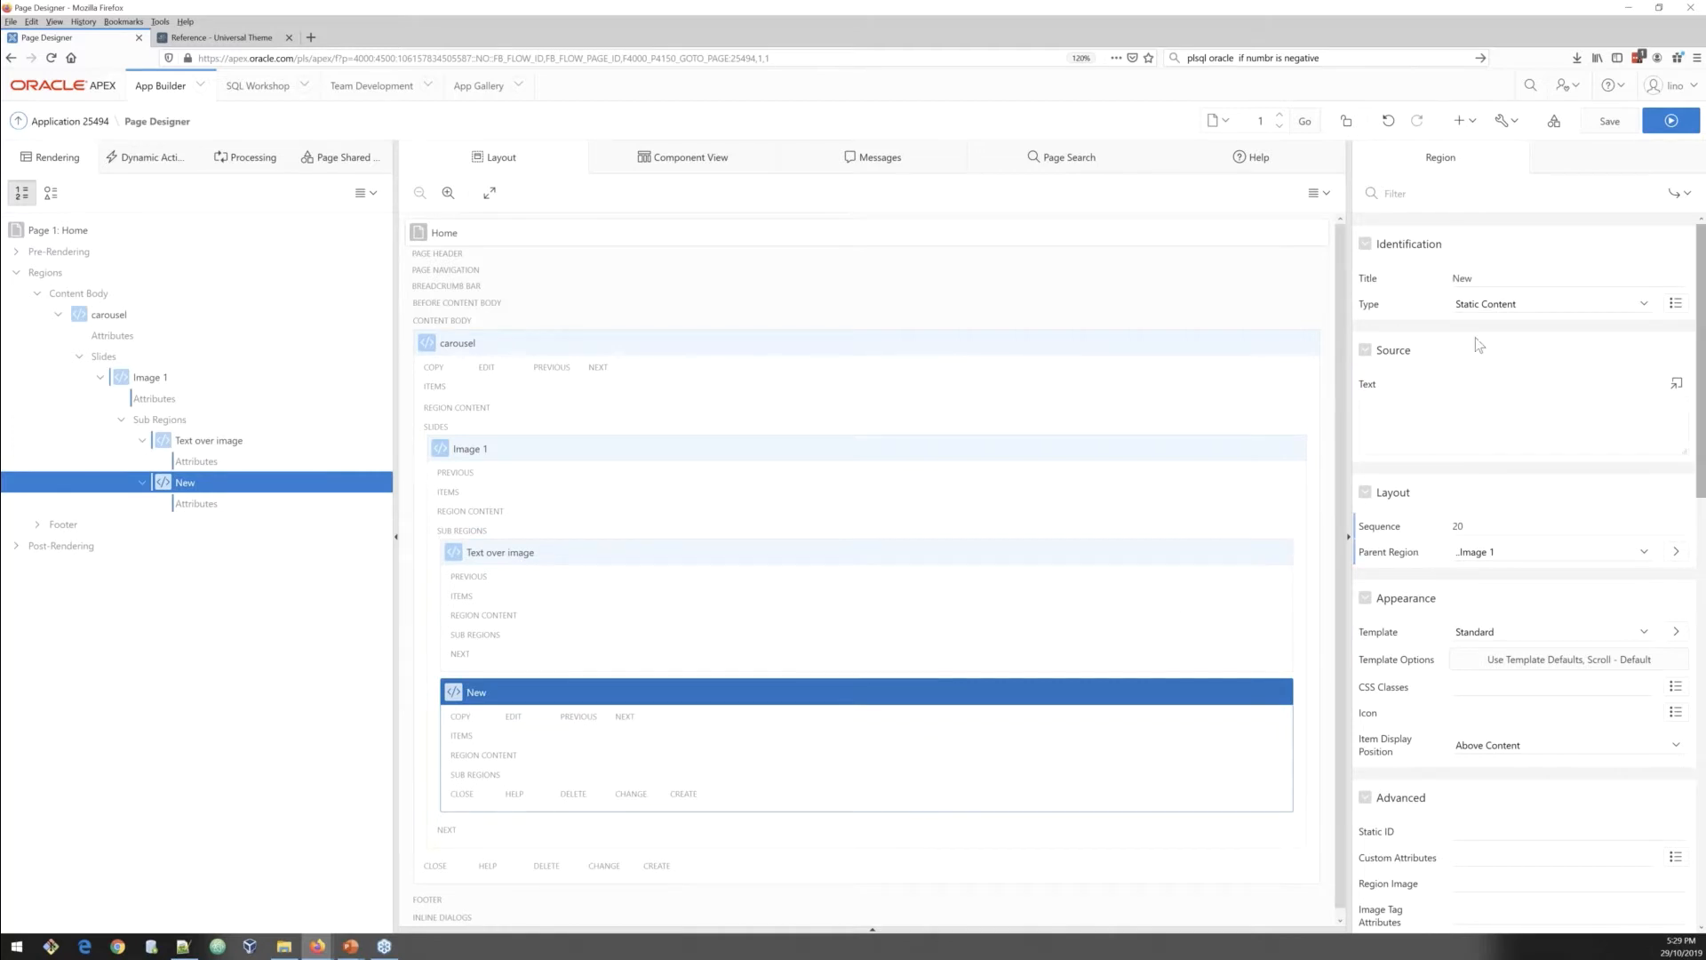
{"action": "double_click", "coordinate": [1472, 279]}
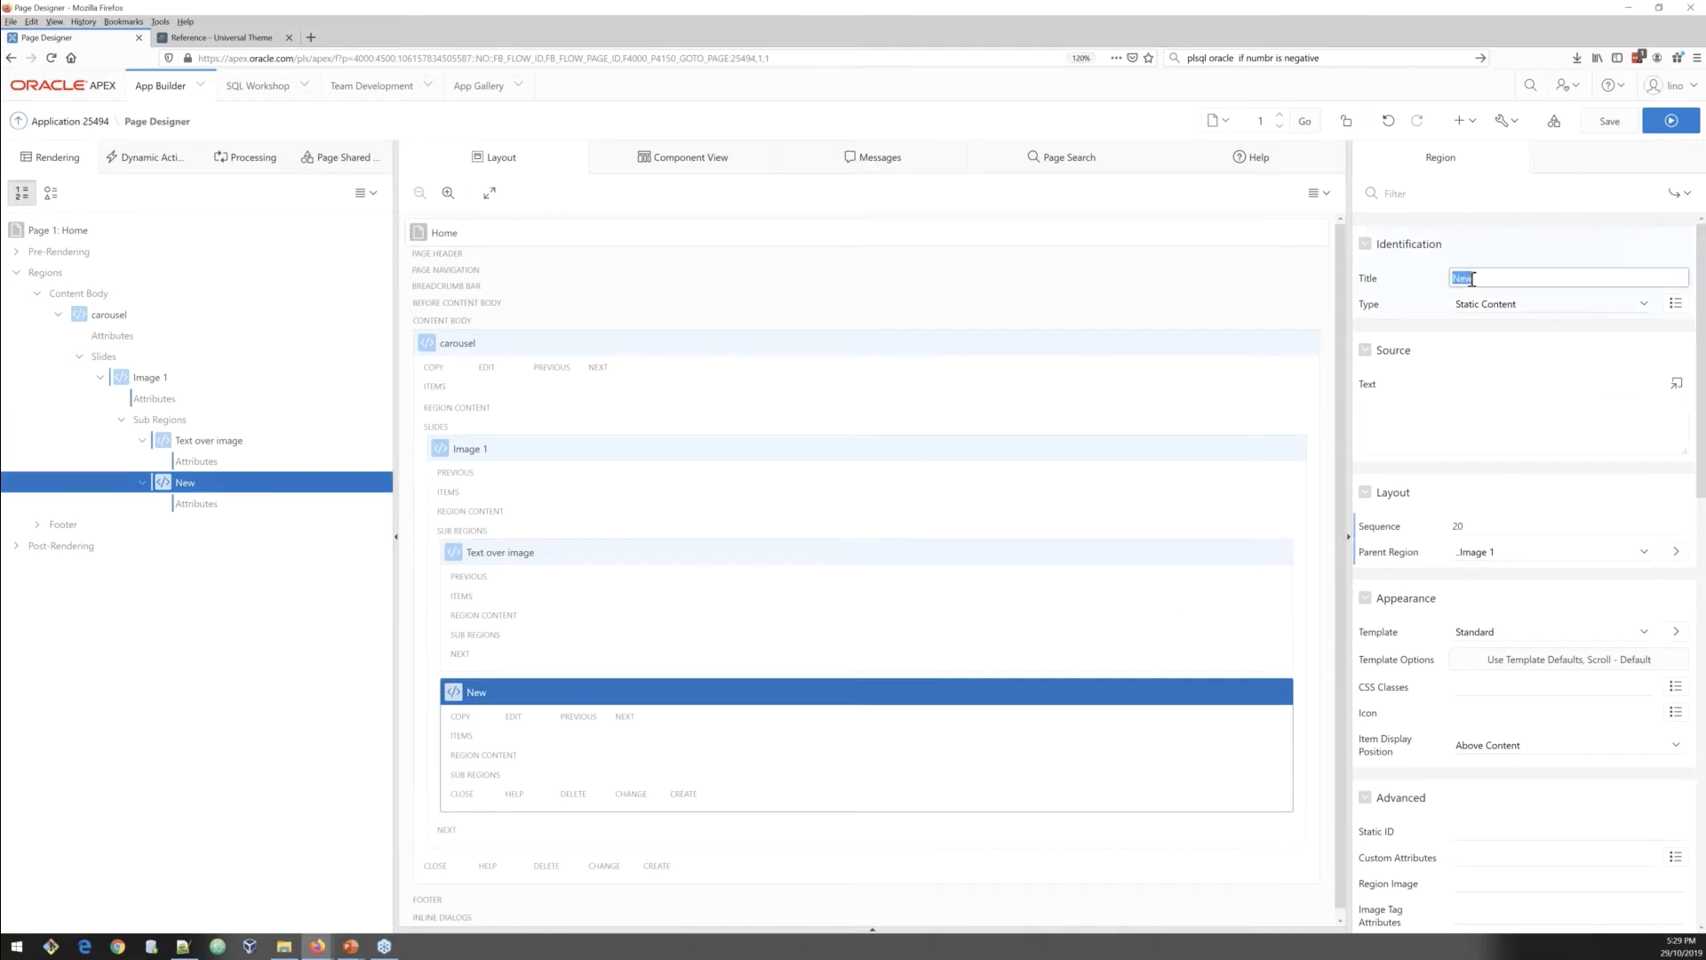
{"action": "type", "text": "Image"}
{"action": "type", "text": "1 section"}
Step: Set Image1 section's template options to Style Remove UI Decoration and Header Hidden but accessible
{"action": "left_click", "coordinate": [1513, 671]}
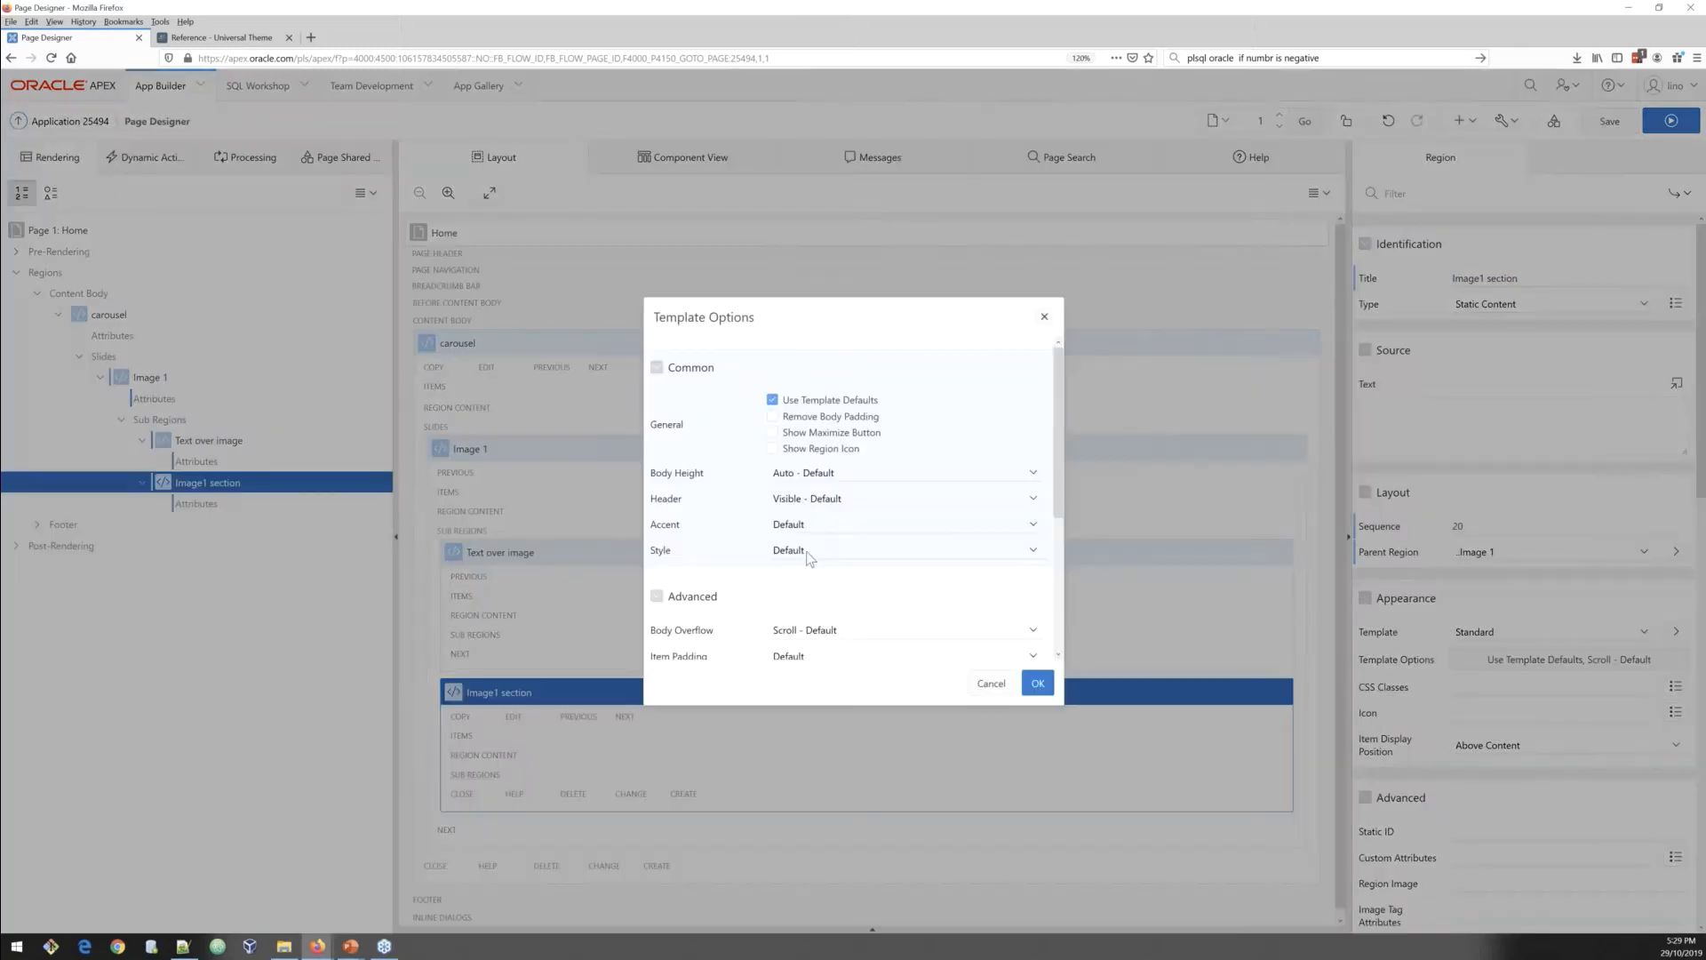
{"action": "left_click", "coordinate": [812, 551]}
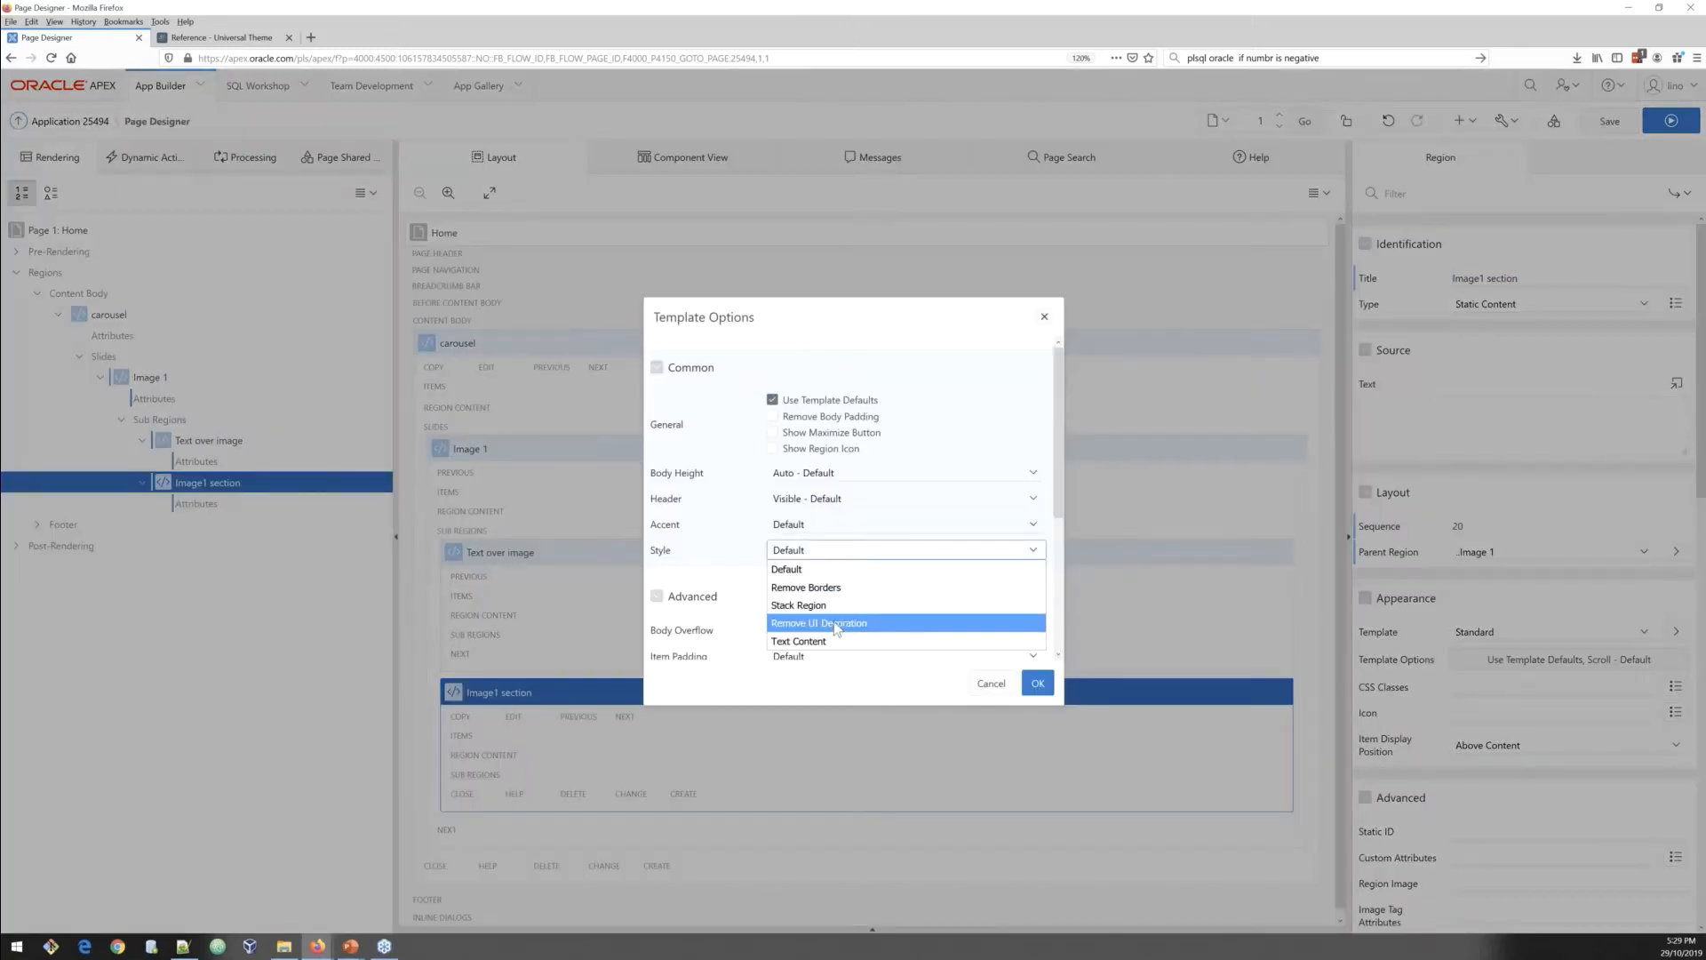
{"action": "left_click", "coordinate": [834, 622]}
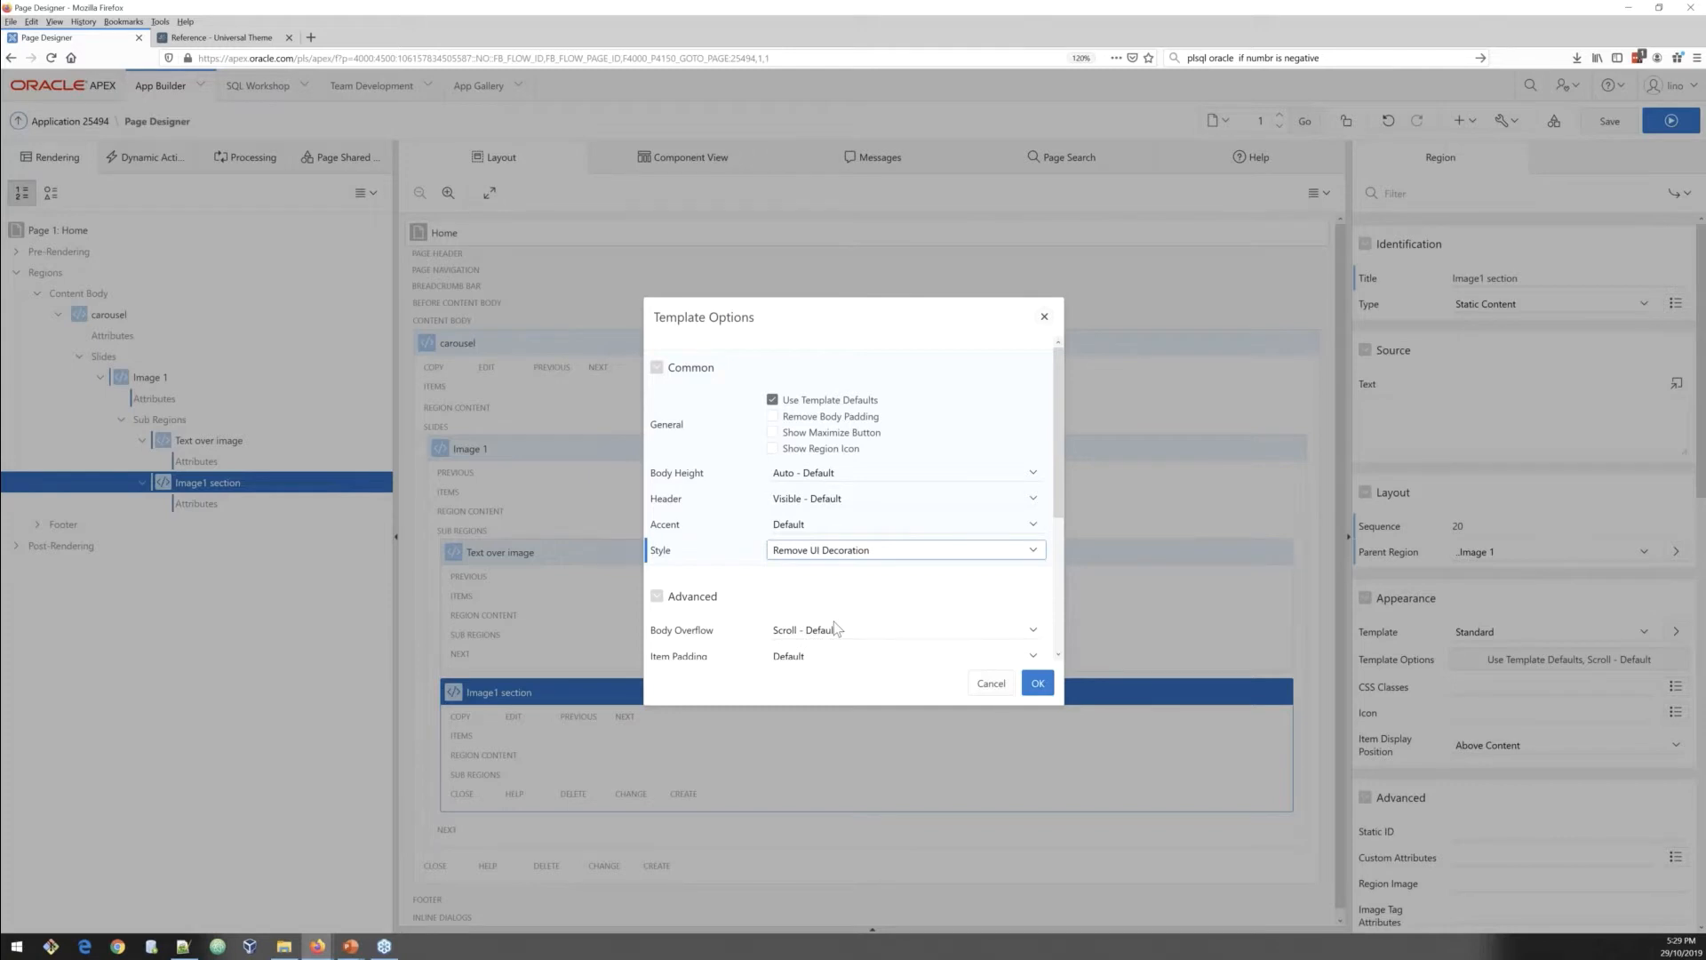
{"action": "left_click", "coordinate": [817, 508]}
{"action": "left_click", "coordinate": [819, 514]}
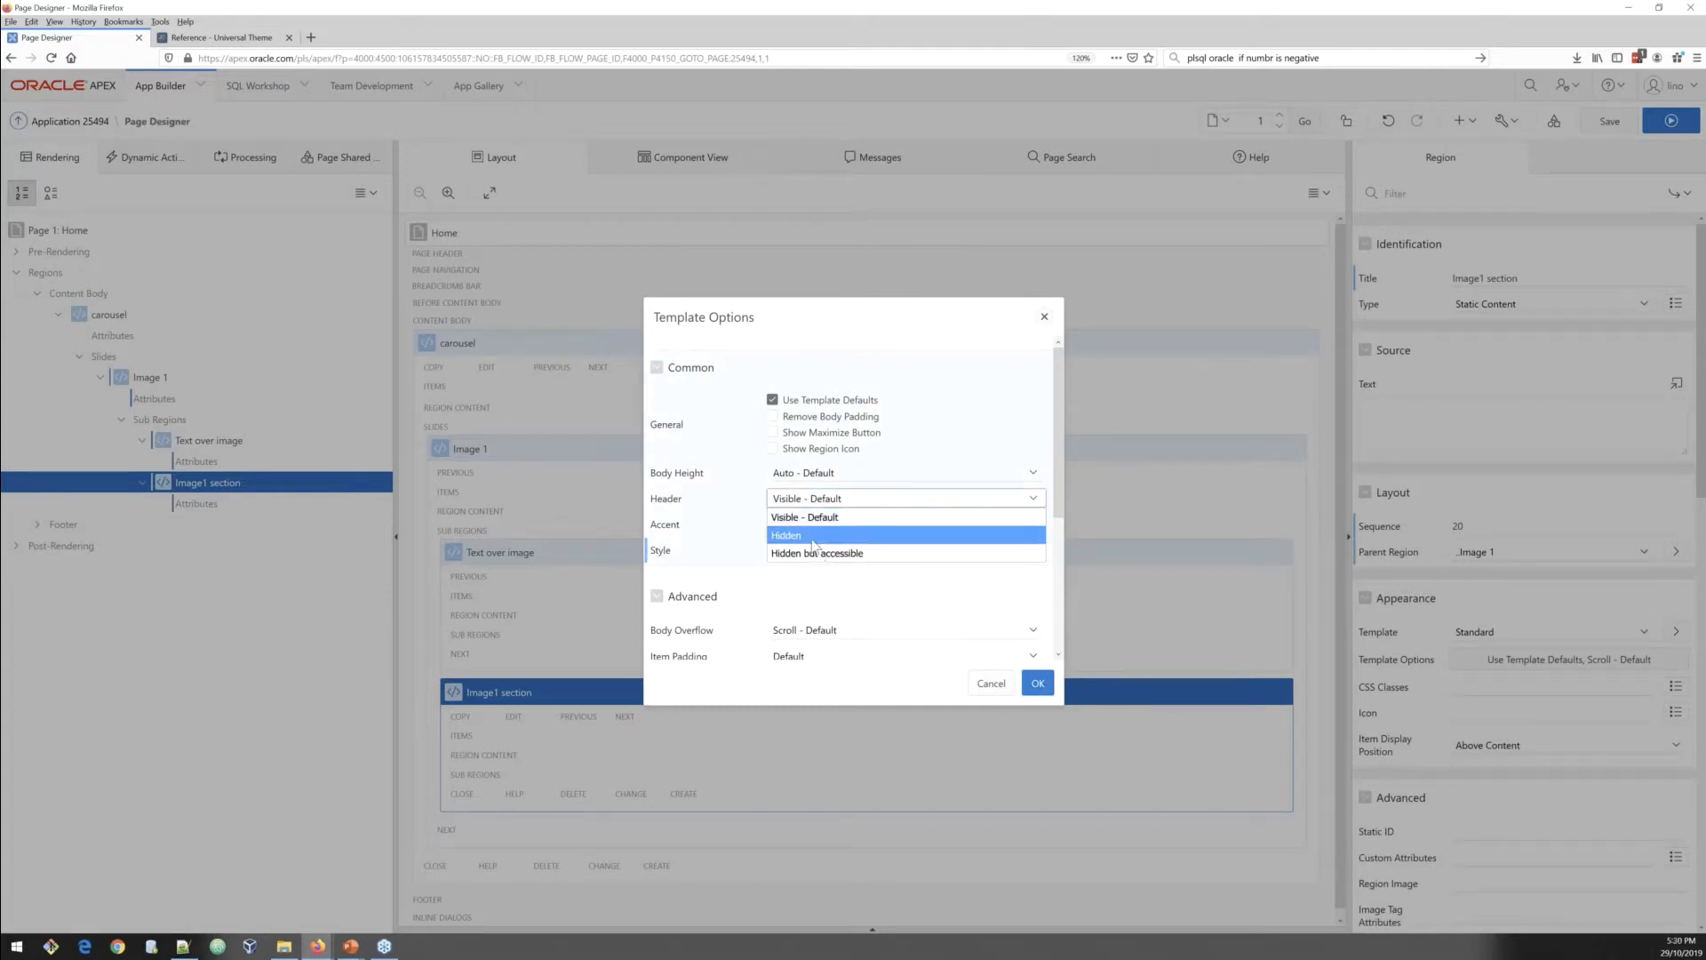
{"action": "left_click", "coordinate": [818, 553]}
{"action": "left_click", "coordinate": [1038, 683]}
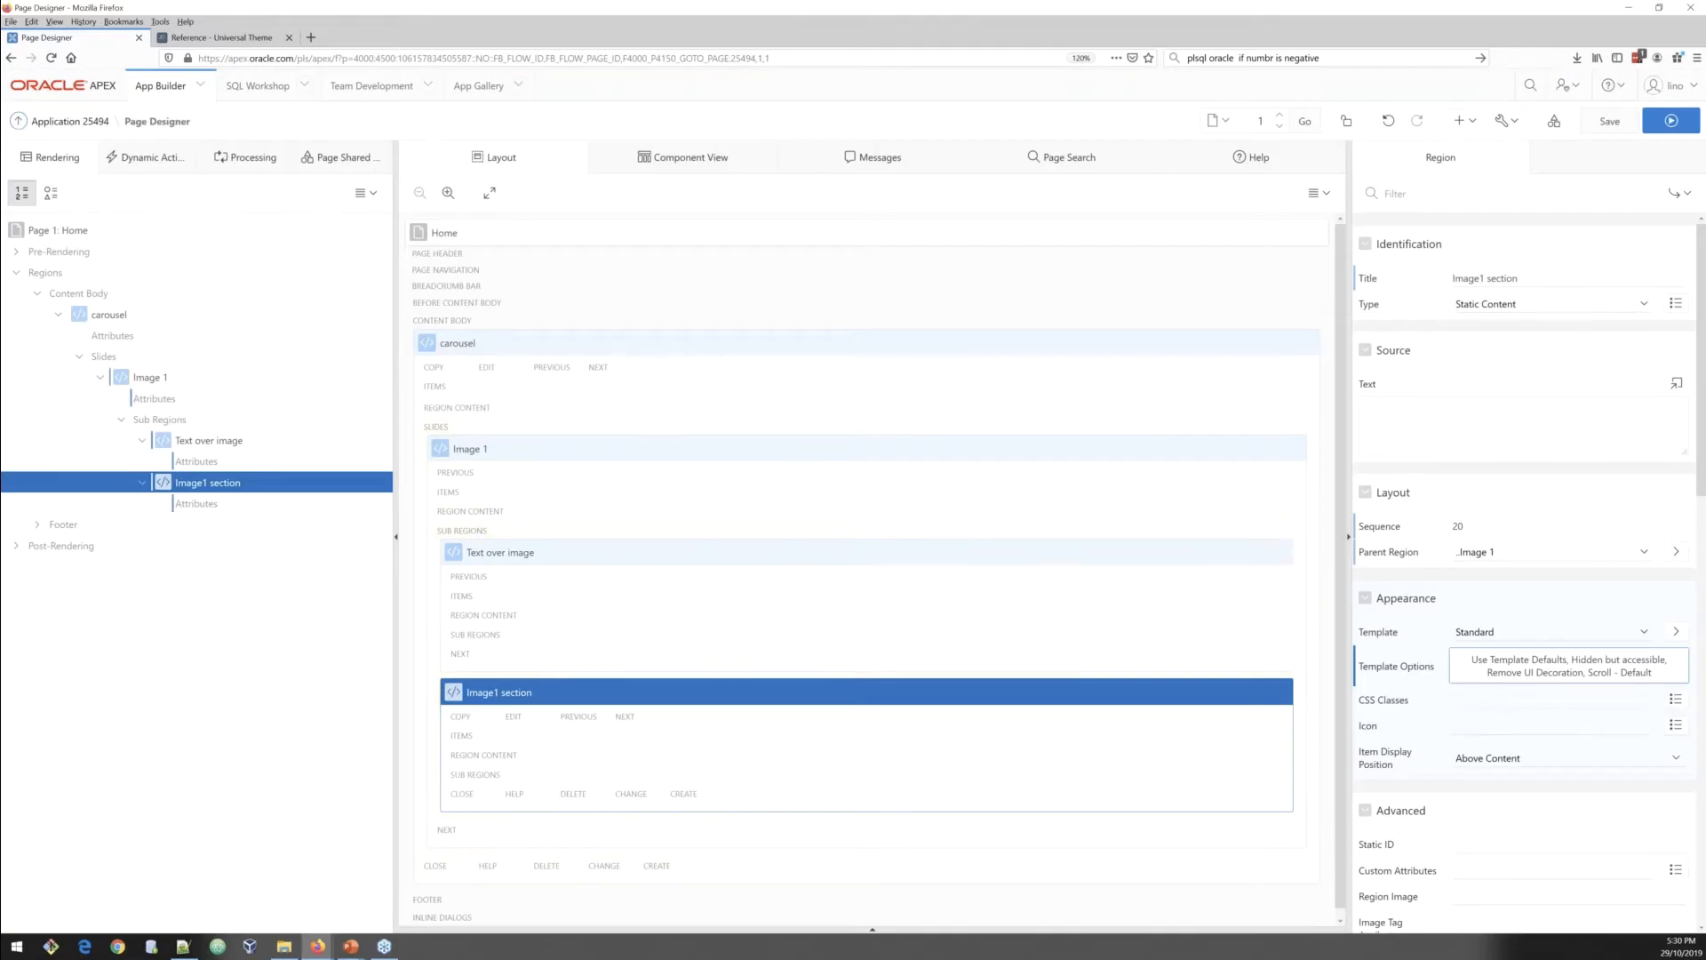
Step: Paste an img tag for #APP_IMAGES#adventure.jpg with class banner-image i-h600 into Image1 section's source text
{"action": "key", "text": "alt+Tab"}
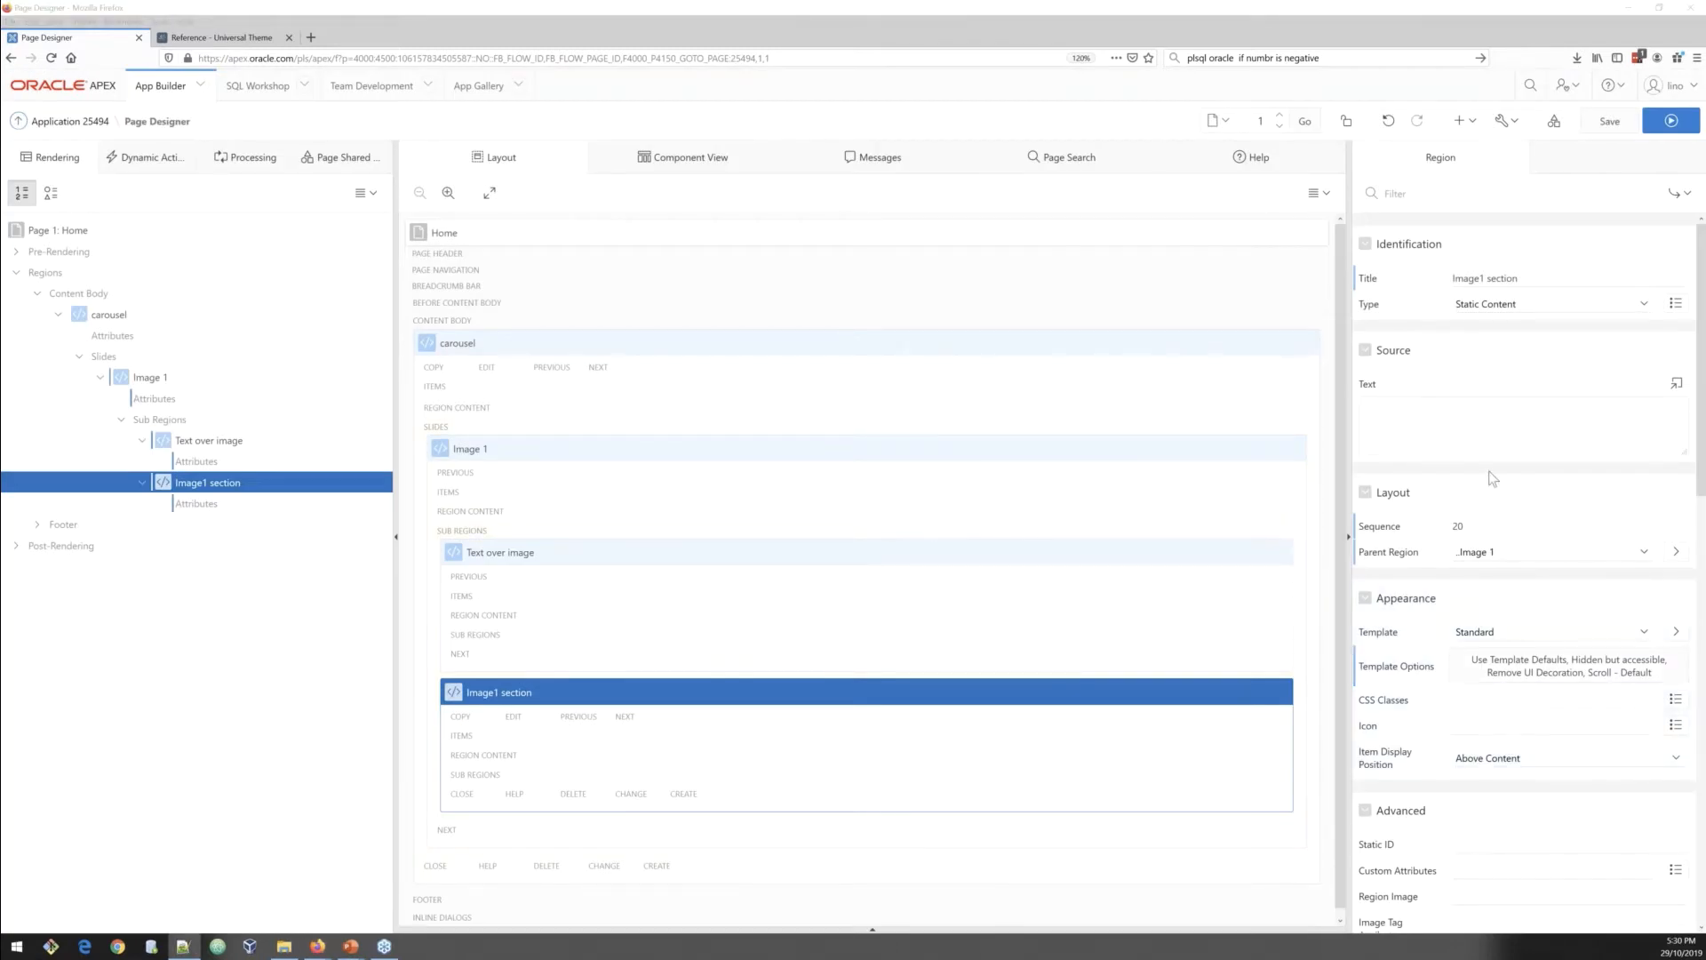
{"action": "left_click", "coordinate": [1478, 431]}
{"action": "type", "text": "<img src=\"#APP_IMAGES#adventure.jpg\" class=\"banner-image i-h600\" height=\"600px\" width=\"100%\"/>"}
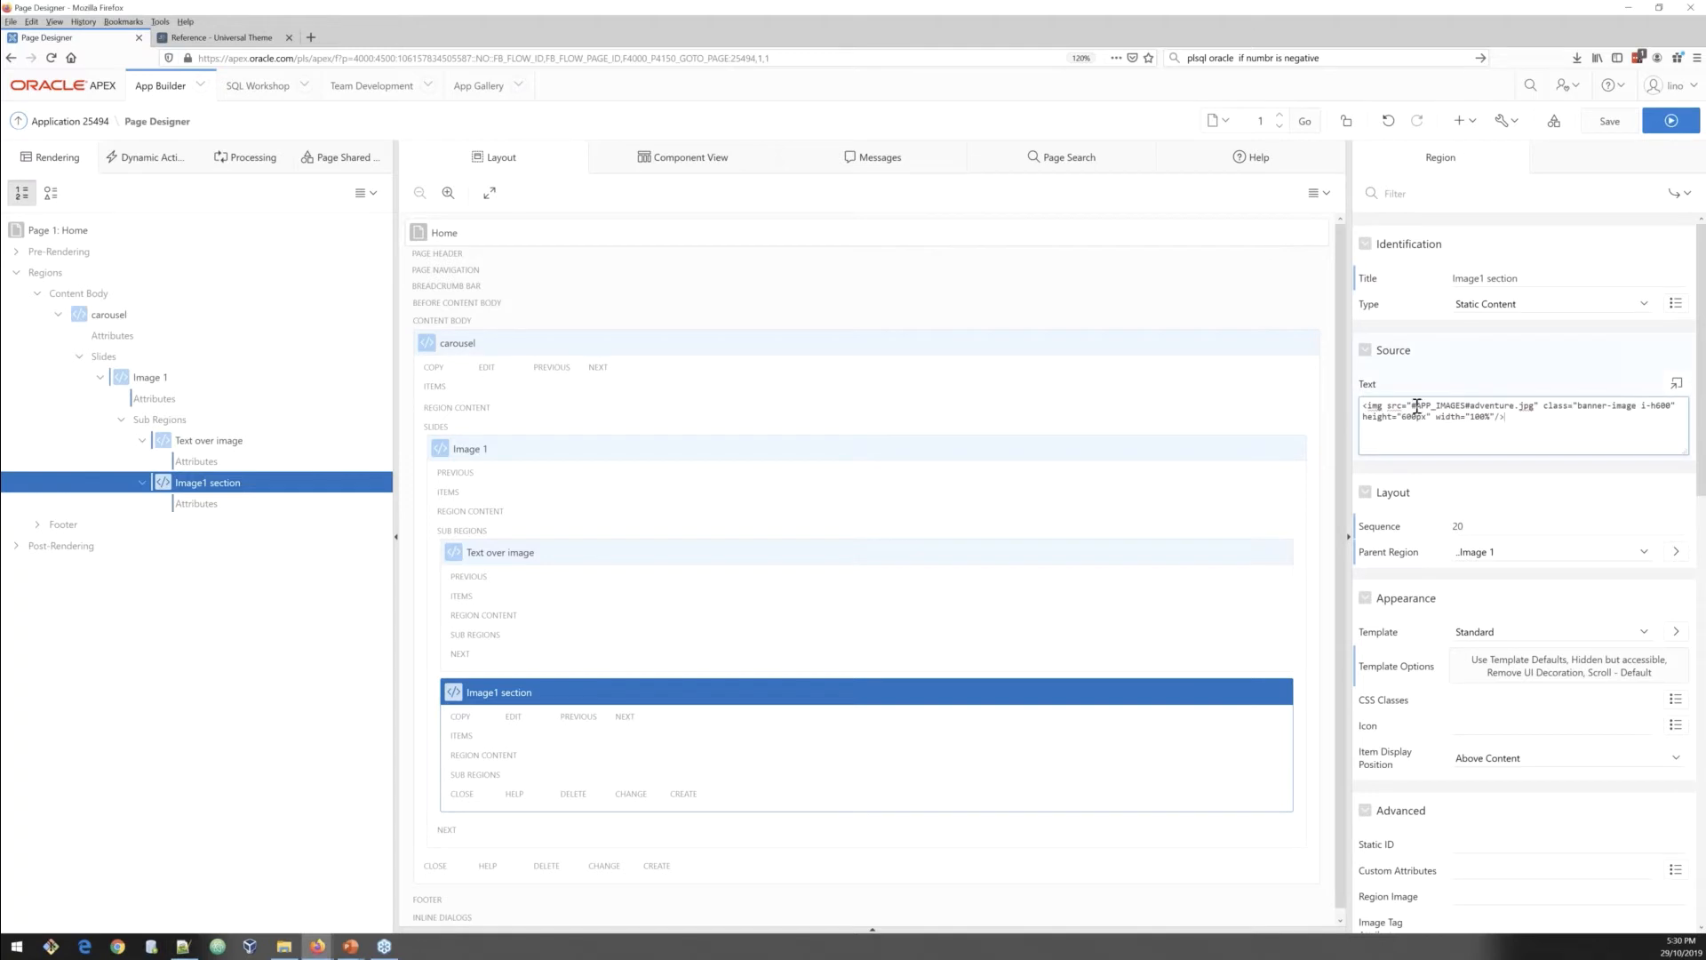
Step: Review the image tag's source path and save the page
{"action": "left_click_drag", "start_coordinate": [1412, 405], "coordinate": [1491, 405]}
{"action": "left_click_drag", "start_coordinate": [1364, 407], "coordinate": [1545, 405]}
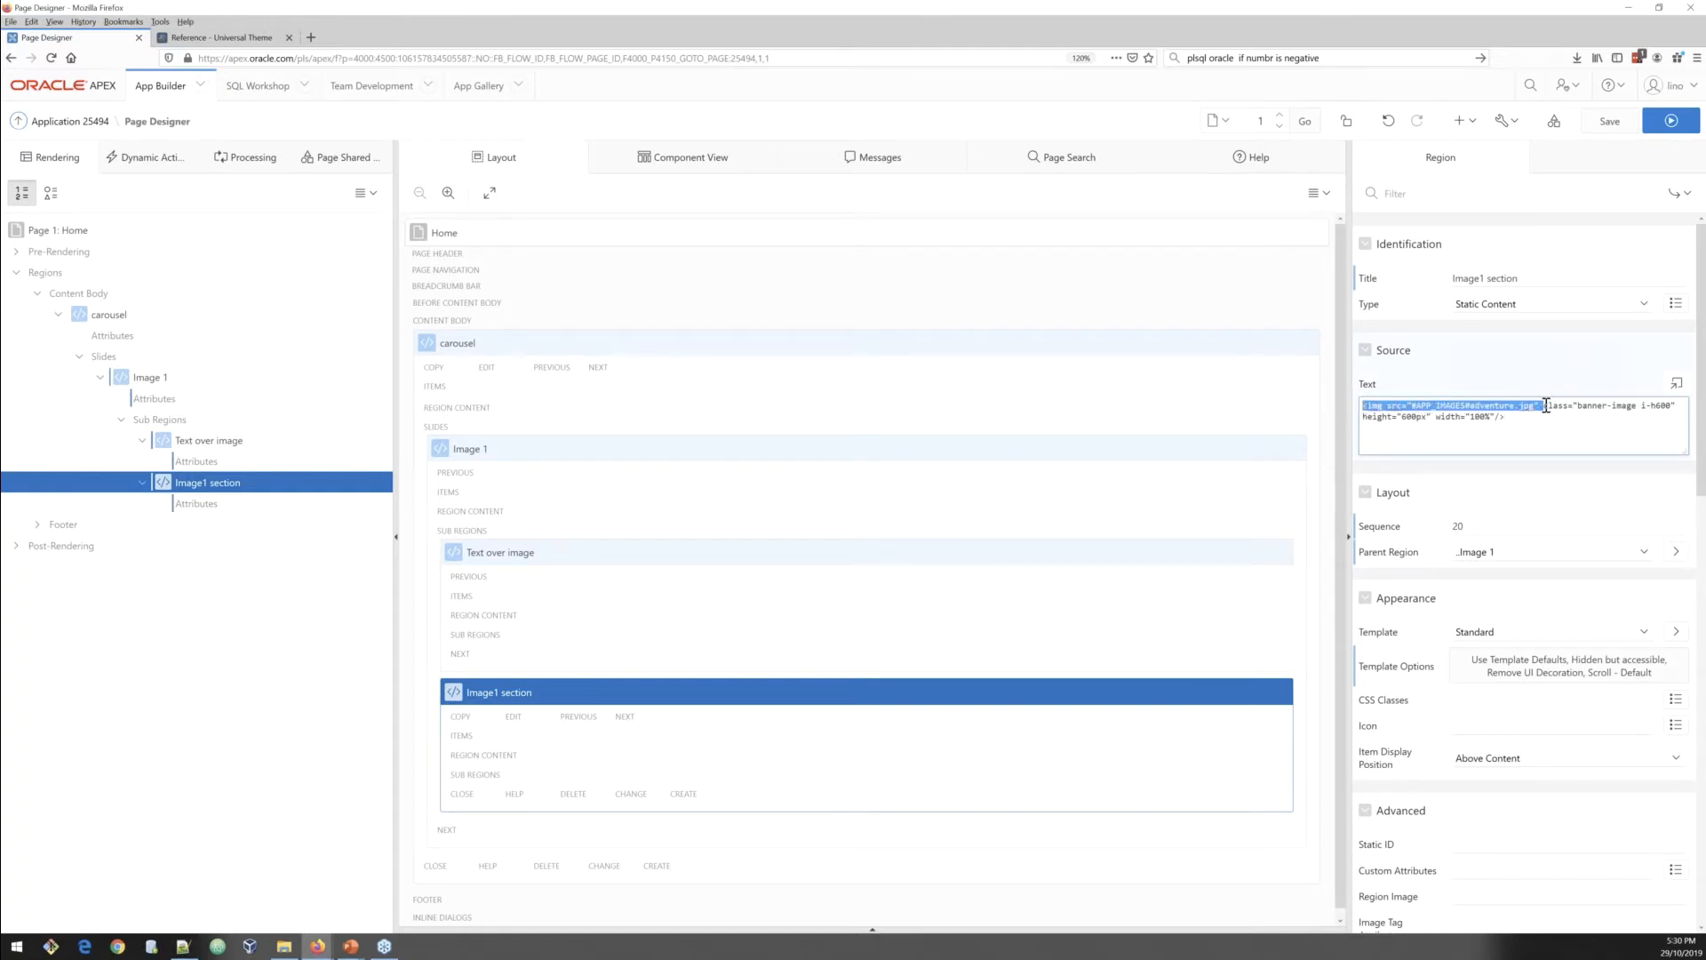
{"action": "left_click", "coordinate": [1540, 423]}
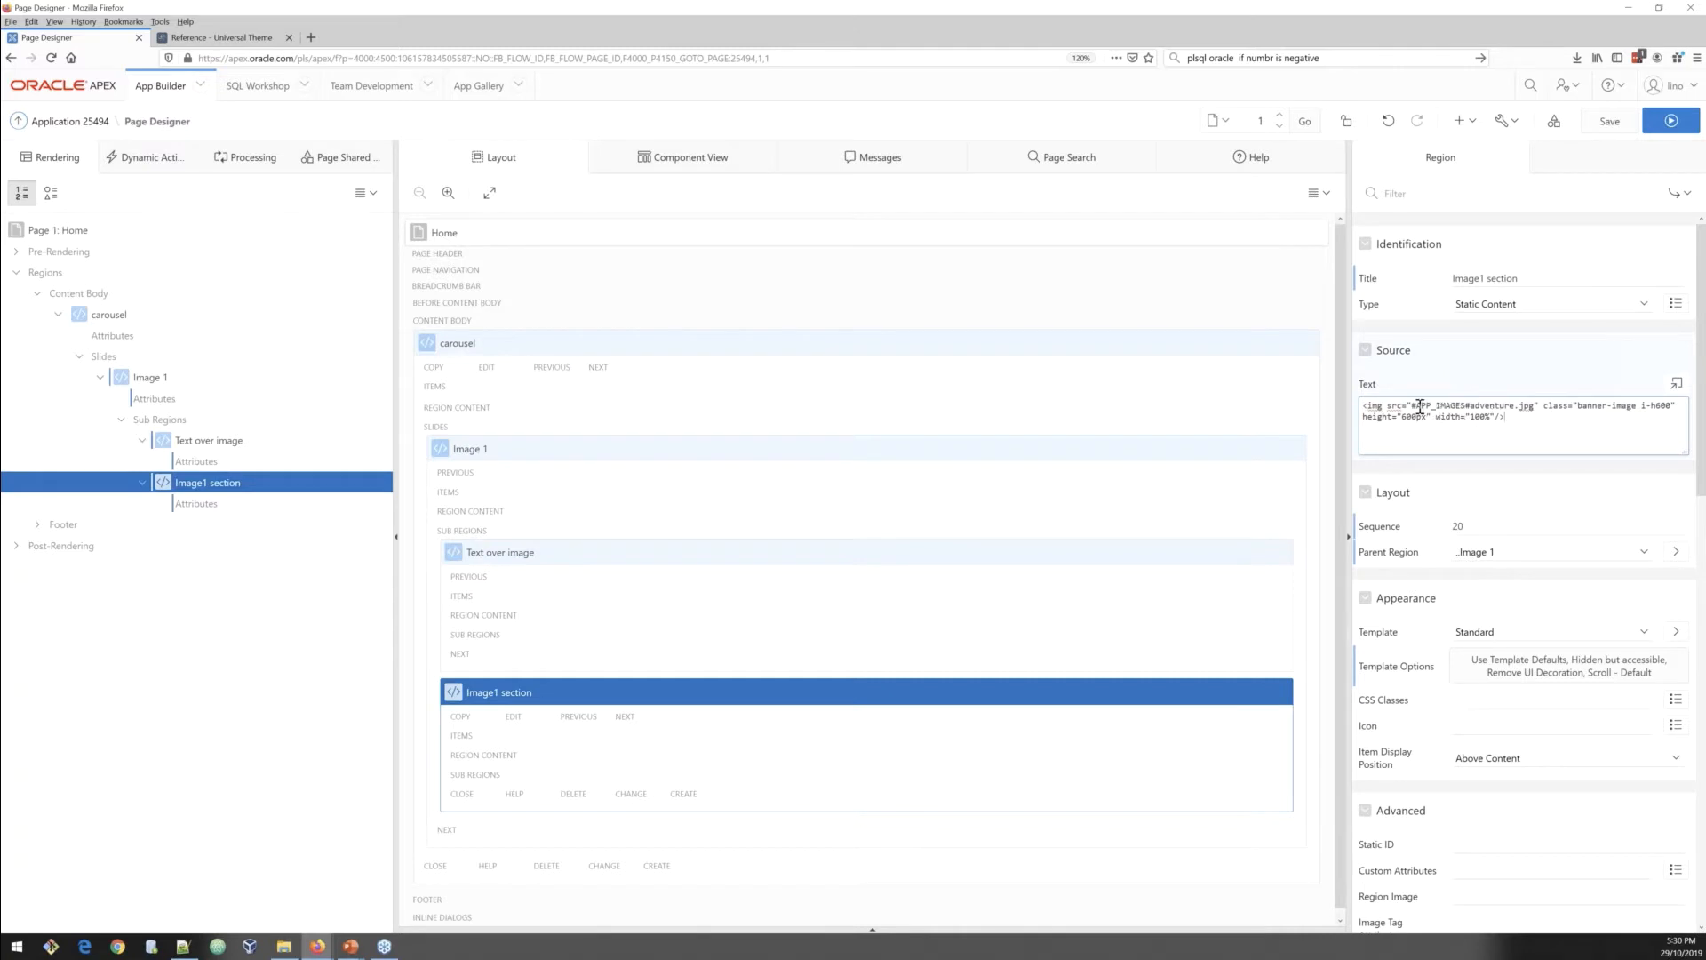
{"action": "left_click_drag", "start_coordinate": [1419, 406], "coordinate": [1472, 406]}
{"action": "left_click", "coordinate": [1547, 428]}
{"action": "left_click", "coordinate": [1609, 121]}
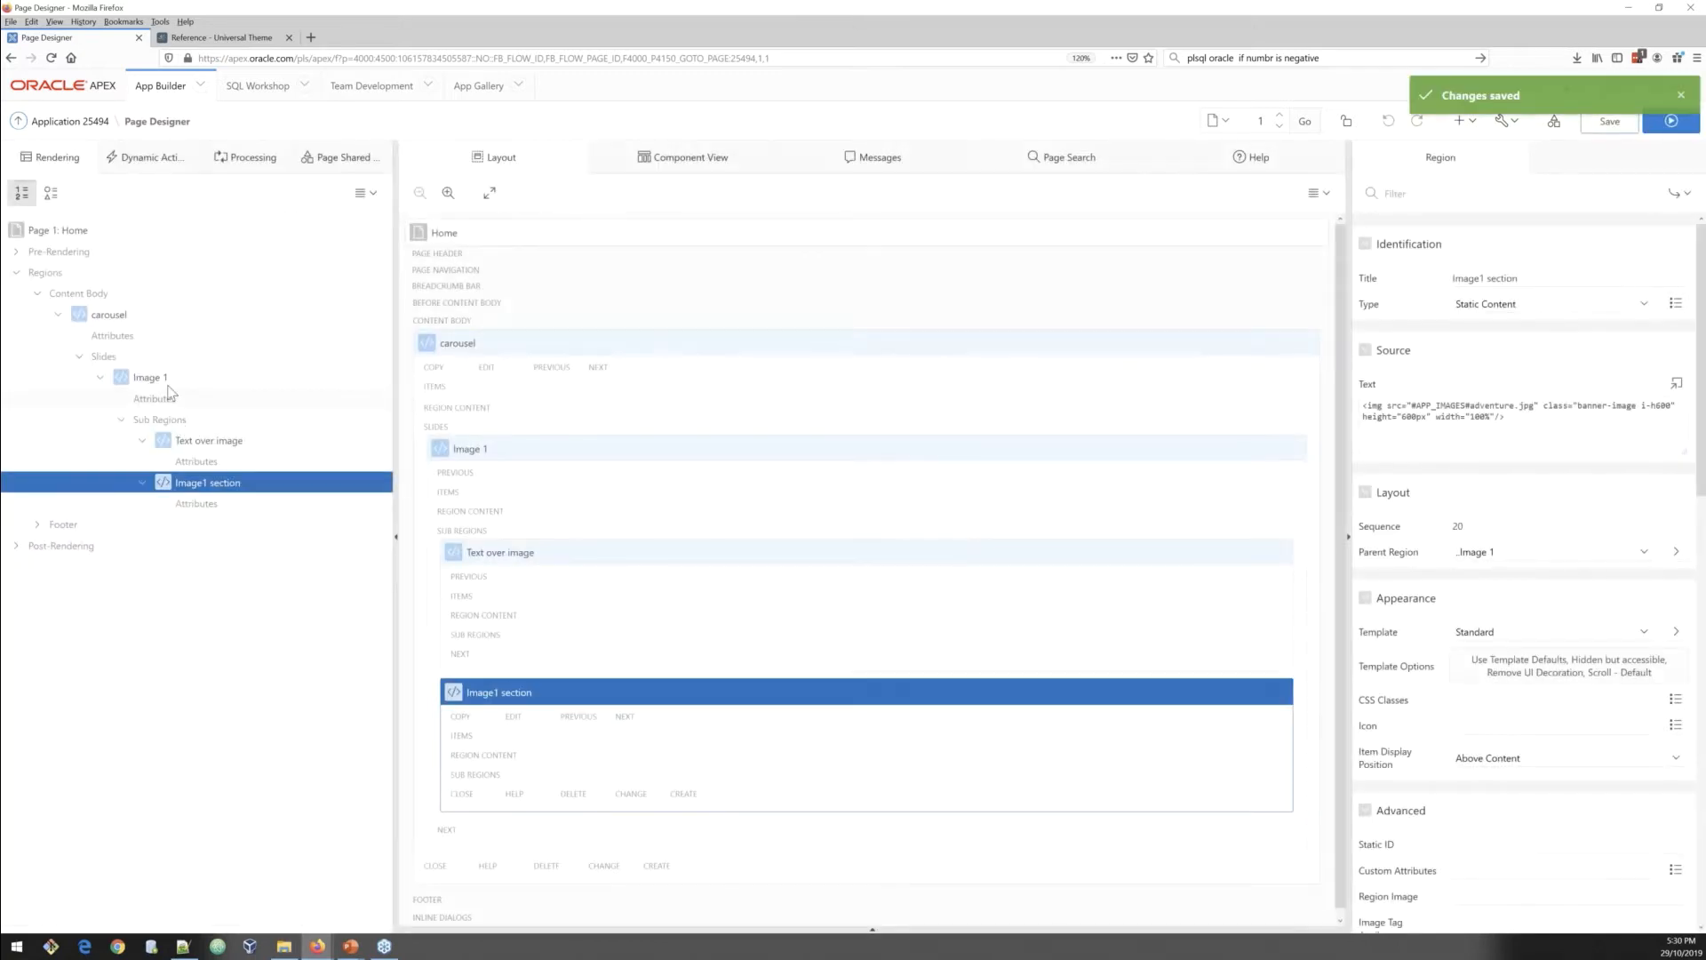
Step: Create another slide region in the carousel after Image 1
{"action": "right_click", "coordinate": [163, 381]}
{"action": "left_click", "coordinate": [194, 406]}
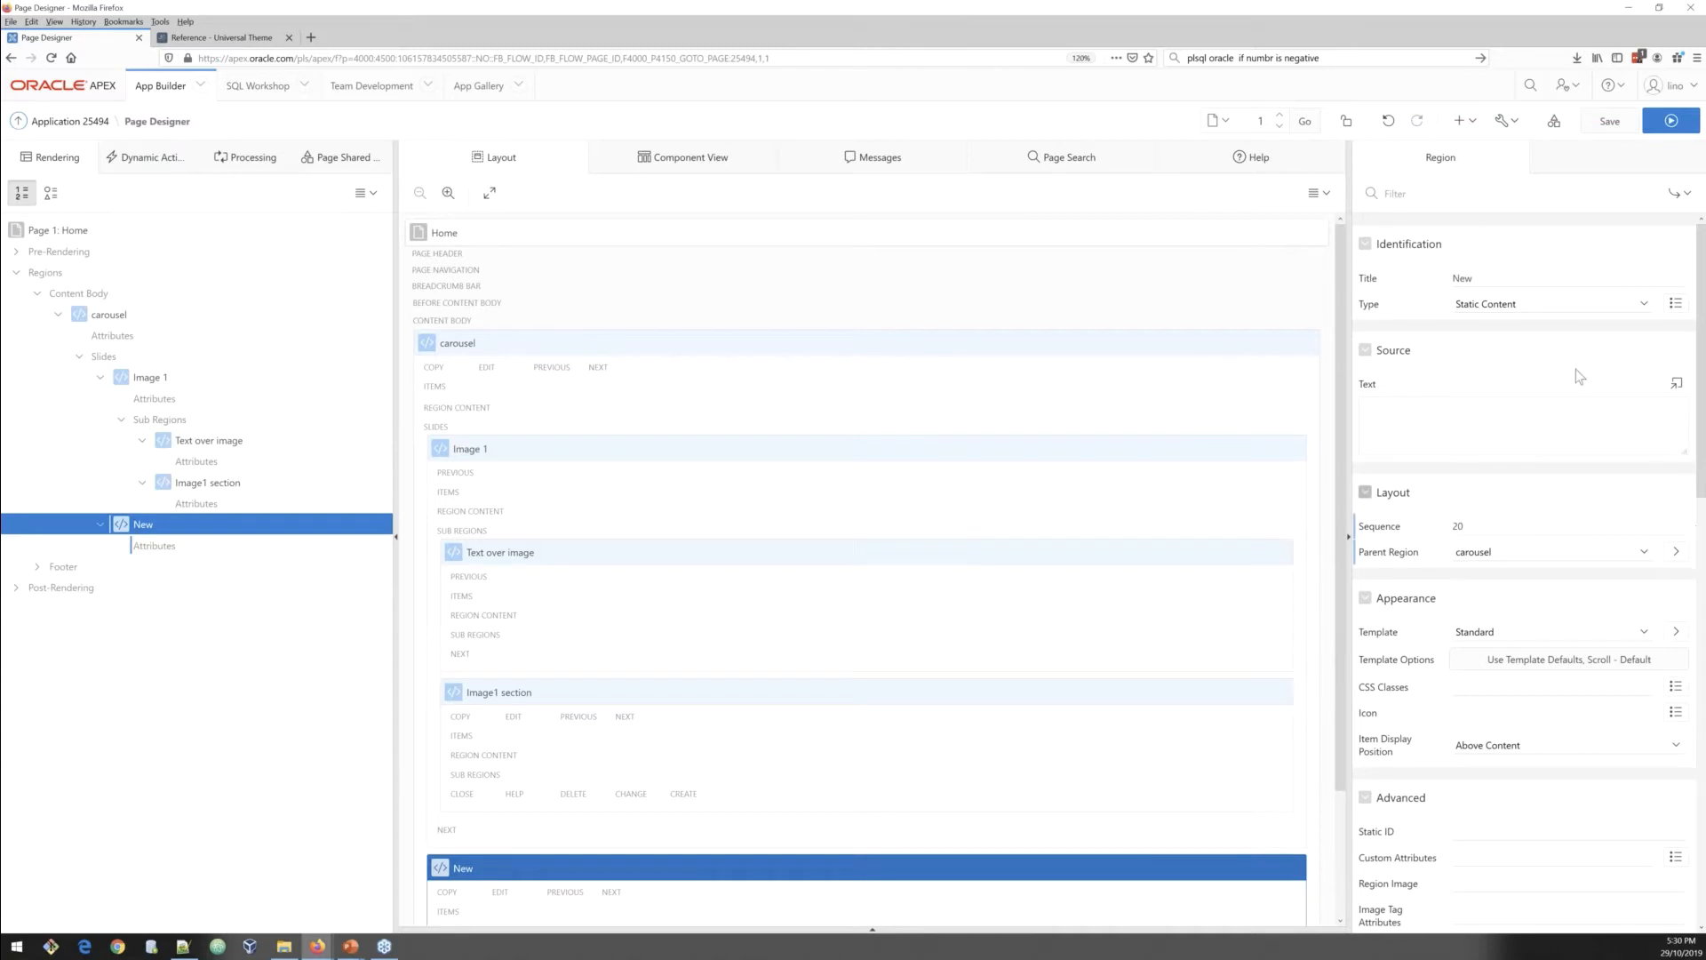
Step: Rename the new slide region as Slider2
{"action": "double_click", "coordinate": [1460, 279]}
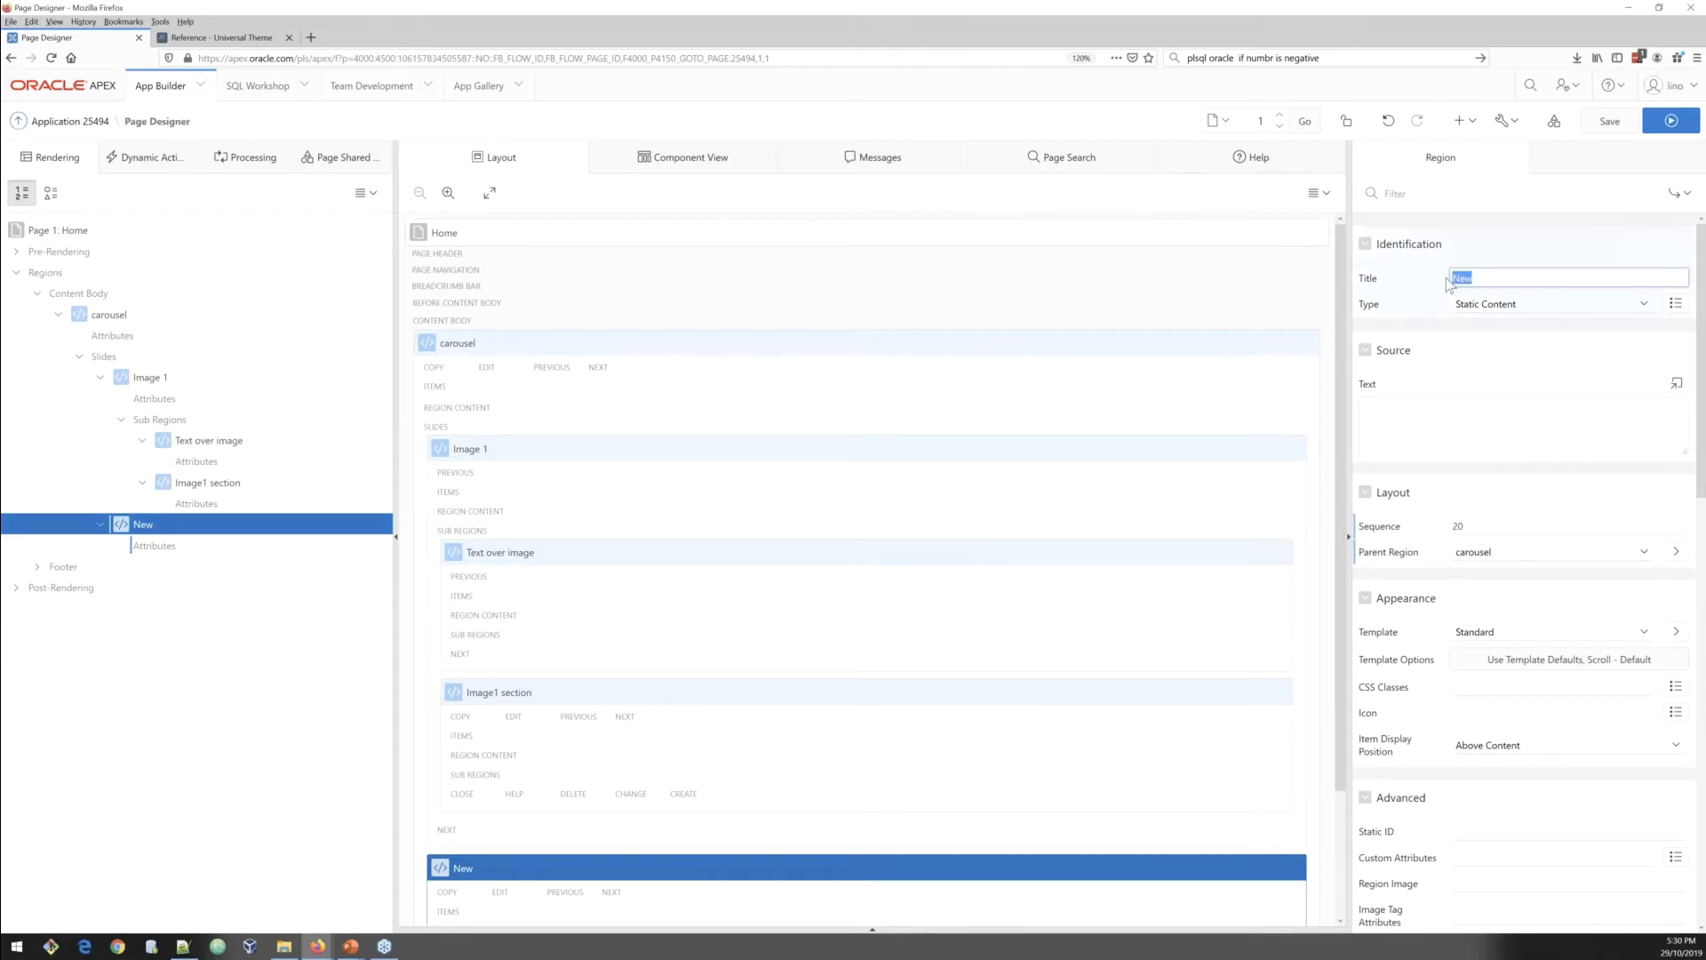
{"action": "left_click", "coordinate": [1489, 276]}
{"action": "key", "text": "ctrl+a"}
{"action": "type", "text": "Slider"}
Step: Set Slider2's template options to Style Remove UI Decoration and Header Hidden but accessible
{"action": "left_click", "coordinate": [1490, 660]}
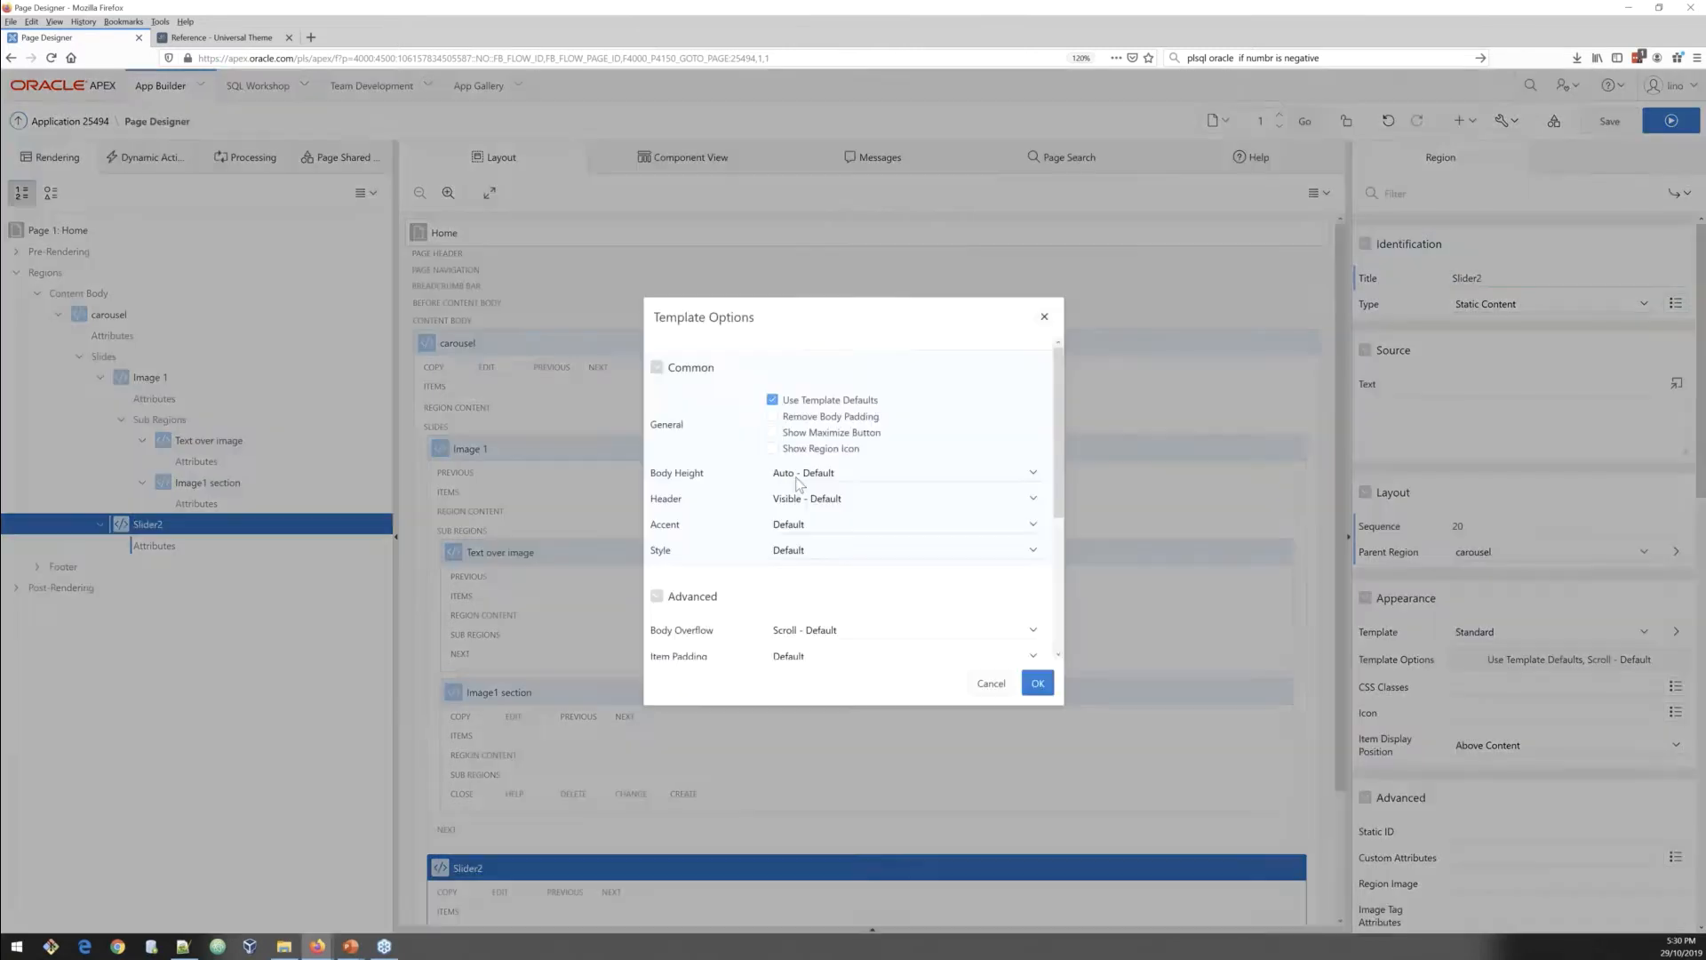
{"action": "left_click", "coordinate": [809, 551]}
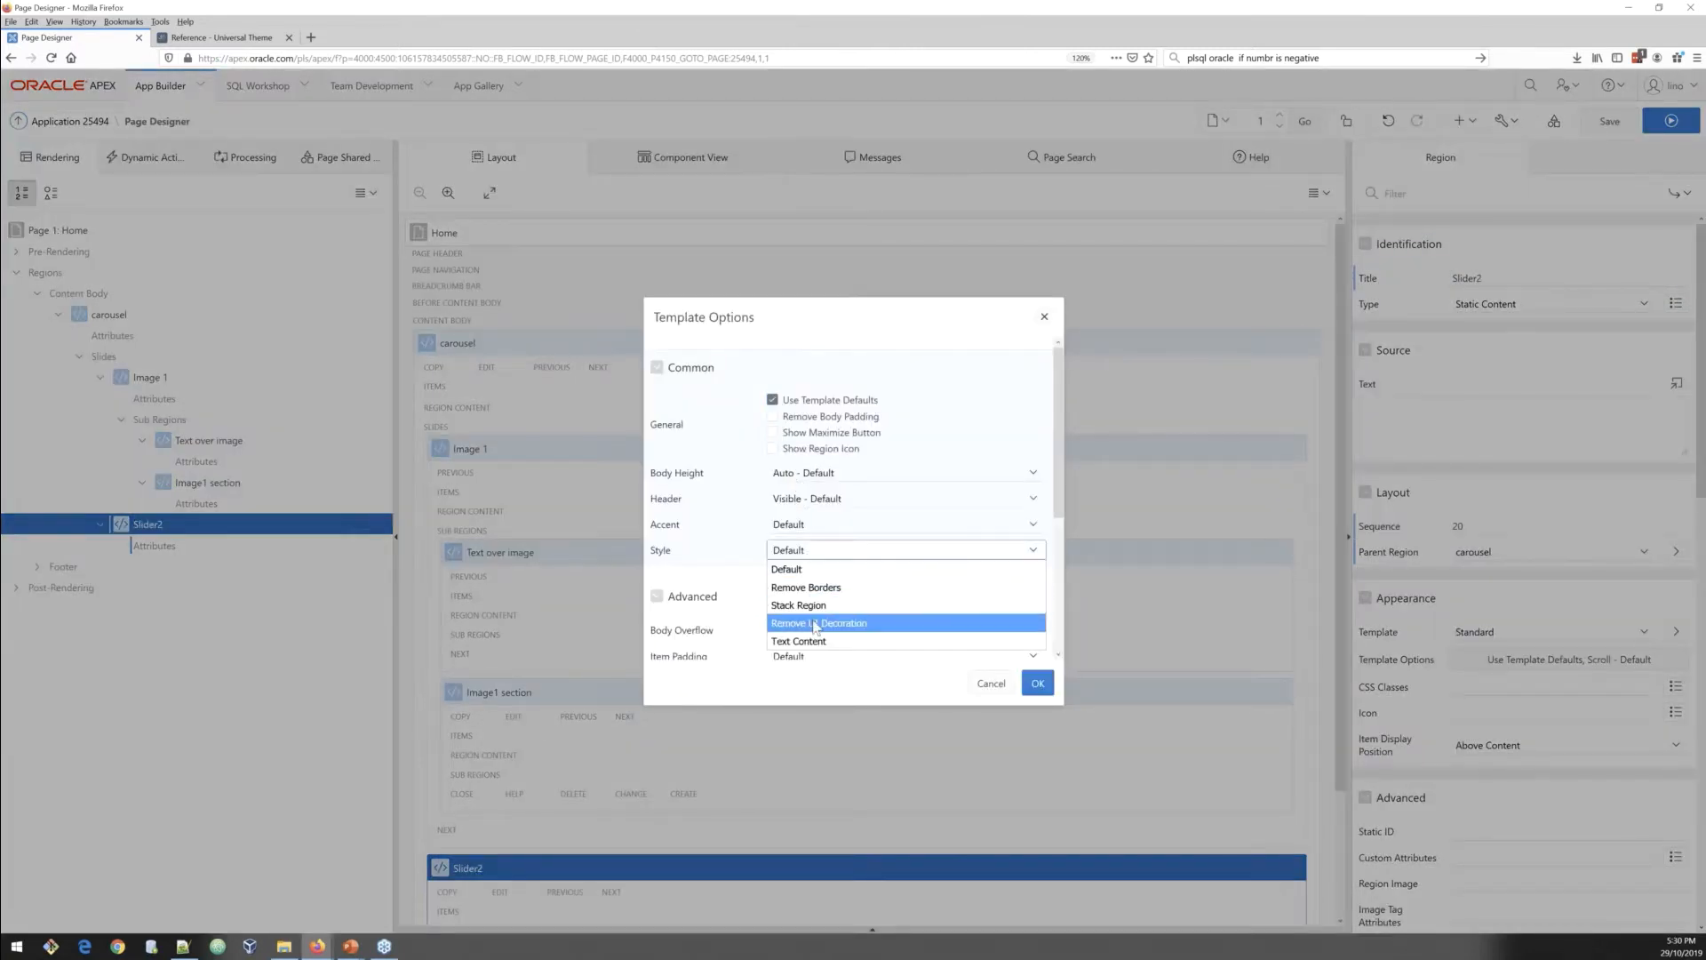
{"action": "left_click", "coordinate": [815, 623]}
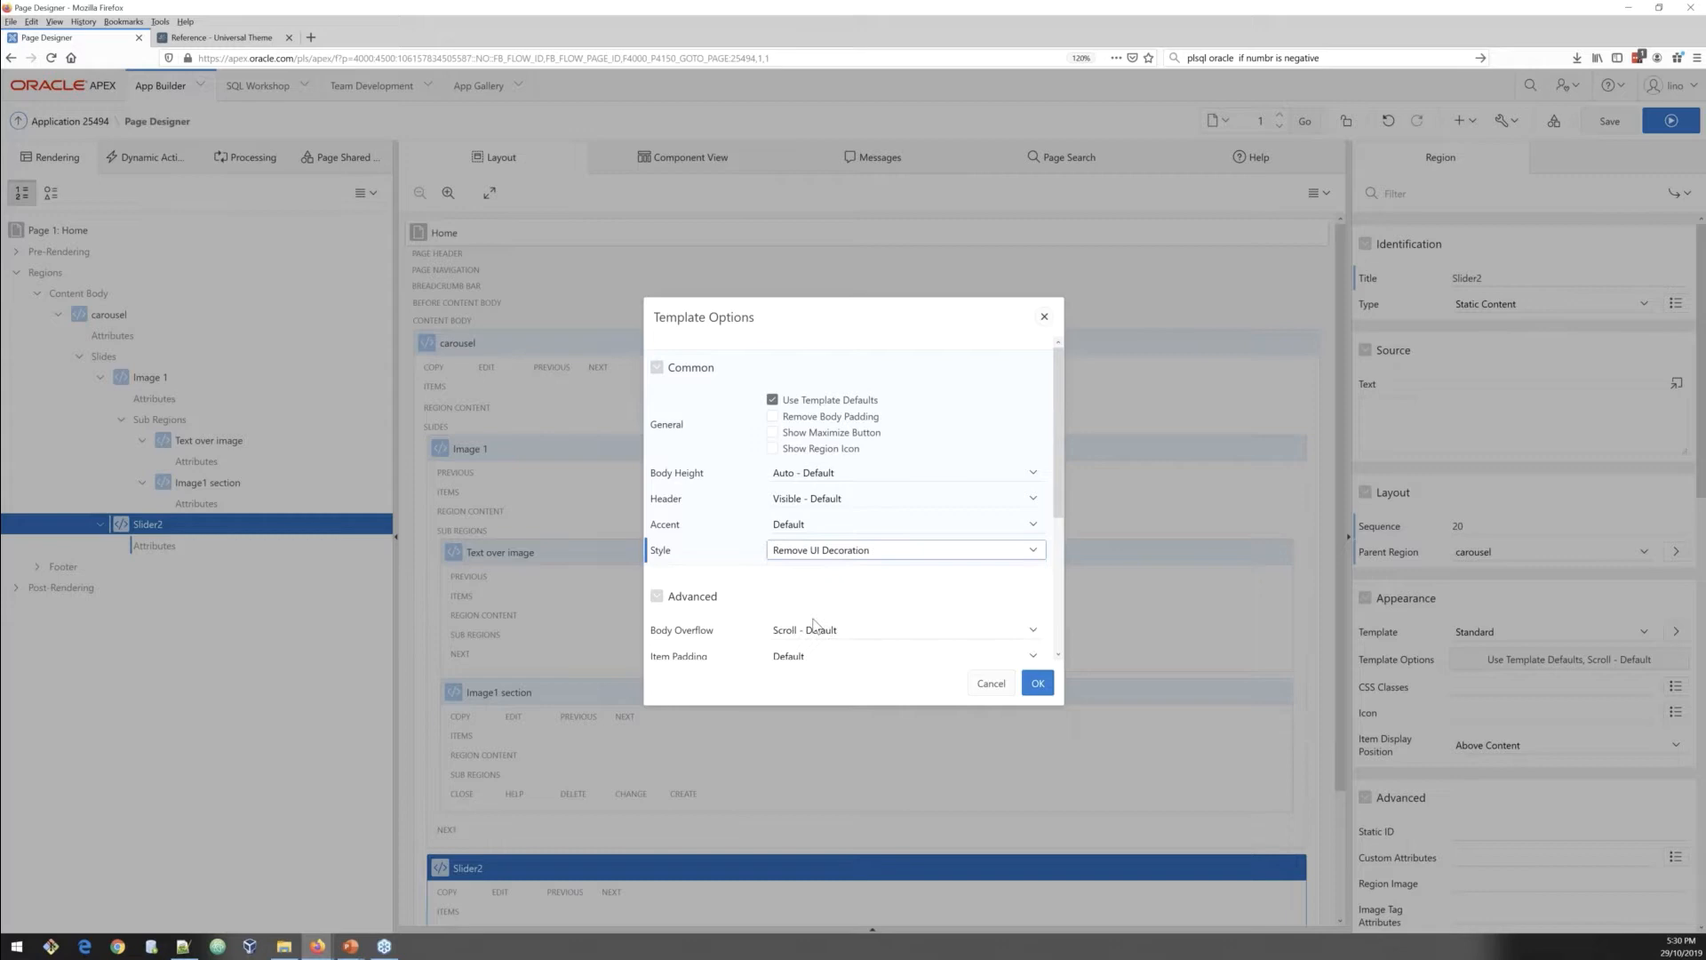
{"action": "left_click", "coordinate": [806, 501]}
{"action": "left_click", "coordinate": [810, 553]}
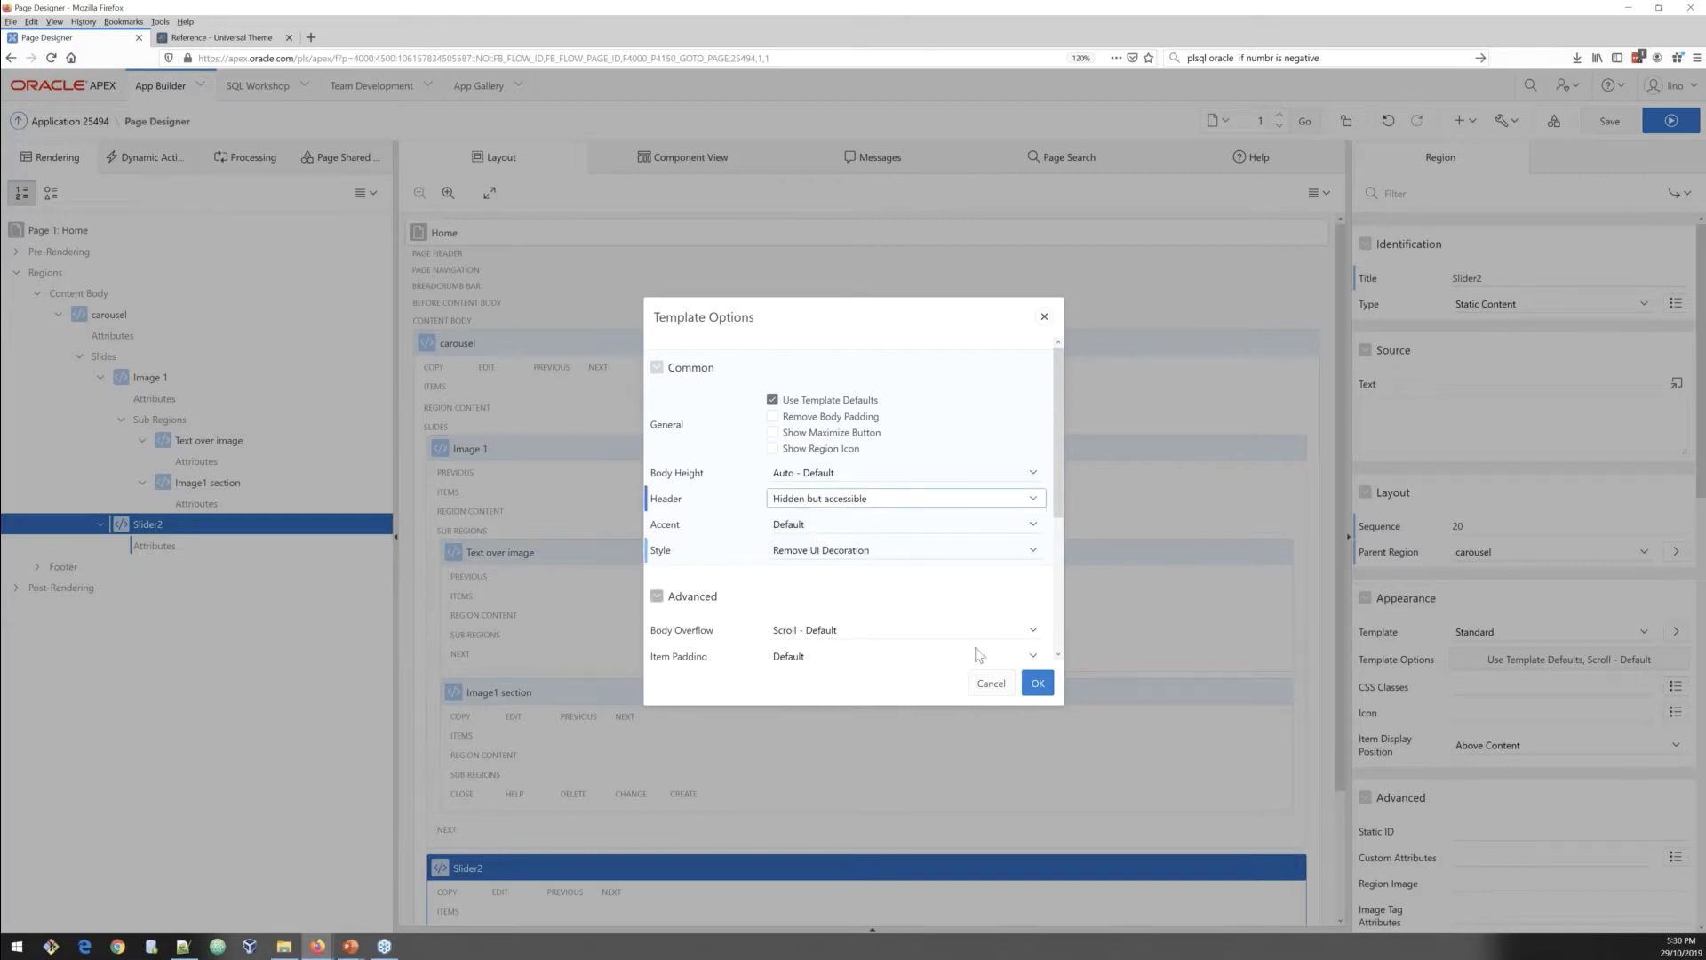
{"action": "left_click", "coordinate": [1037, 689]}
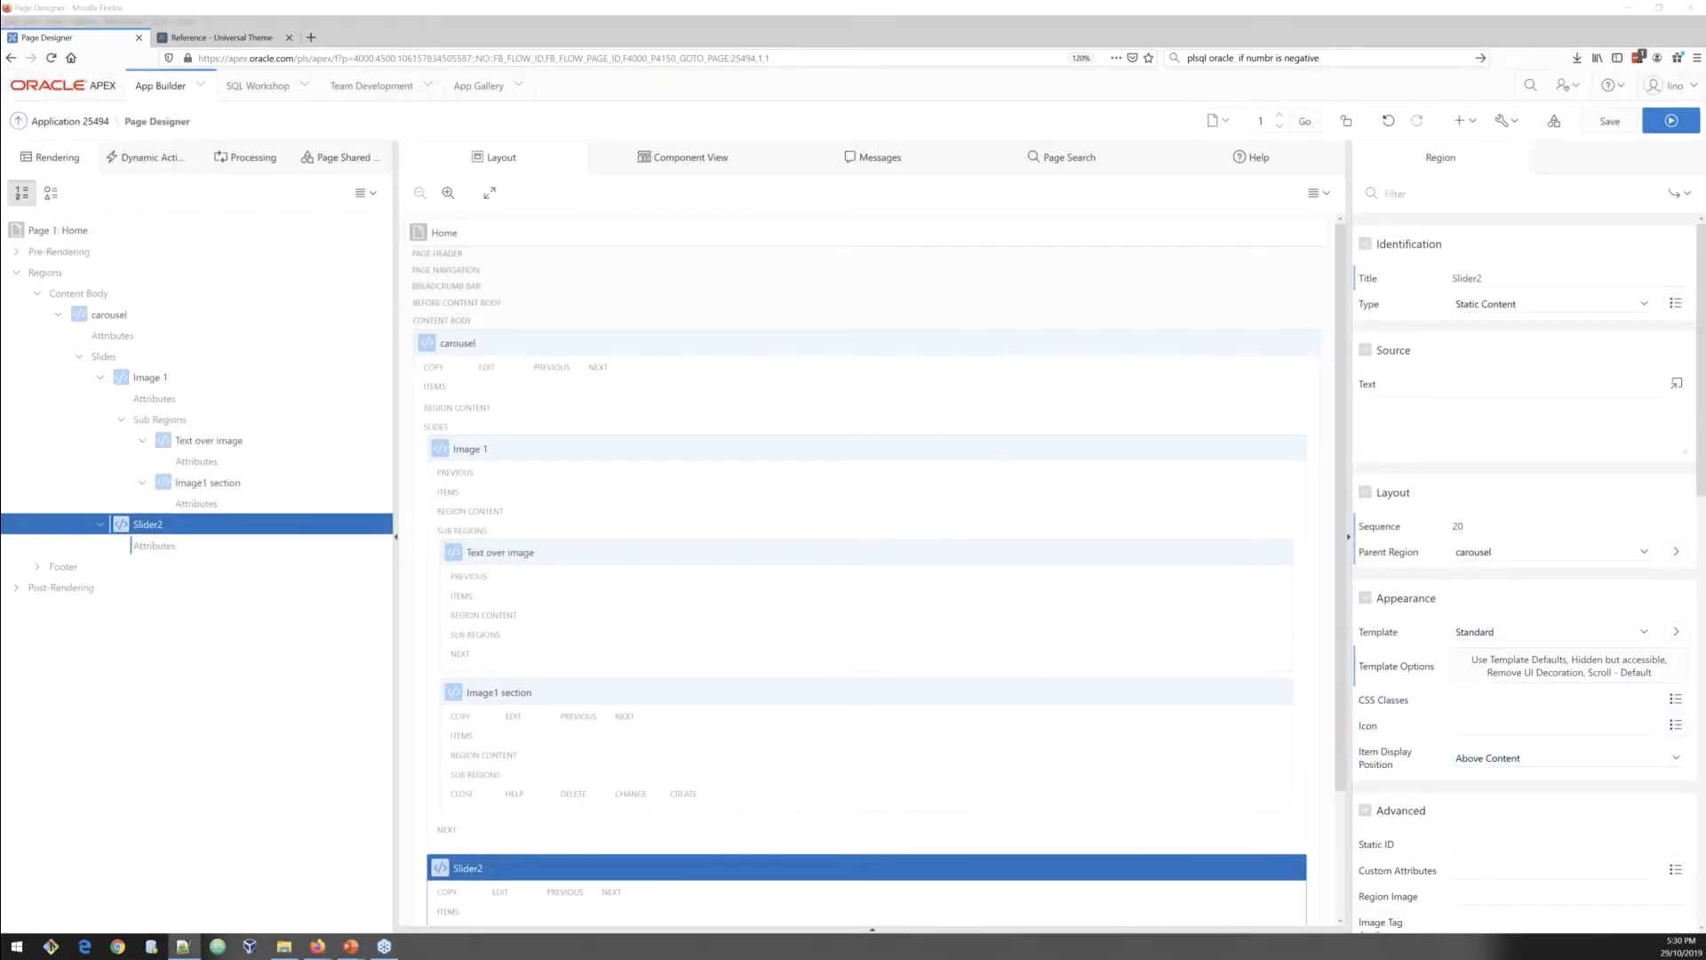
Step: Paste an img tag for #APP_IMAGES#aircraft.jpg with class banner-image i-h600 into Slider2's source text and save the page
{"action": "left_click", "coordinate": [1527, 436]}
{"action": "type", "text": "<img src=\"#APP_IMAGES#aircraft.jpg\" class=\"banner-image i-h600\" height=\"600px\" width=\"100%\" />"}
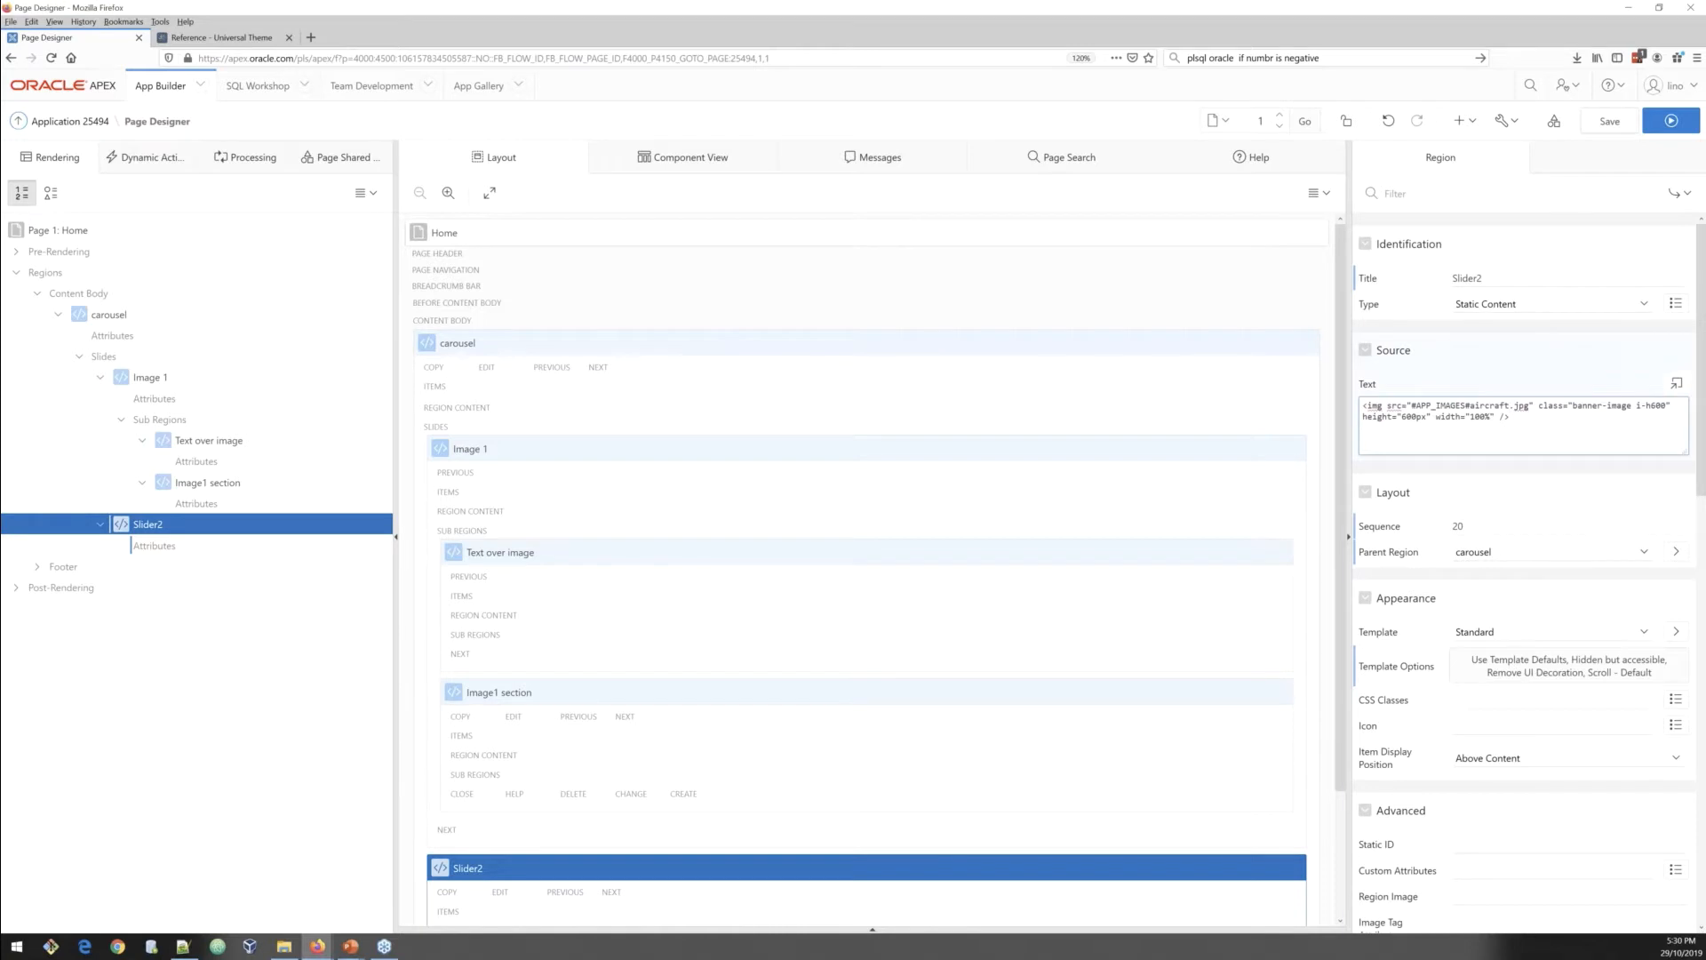
{"action": "key", "text": "ctrl+alt+s"}
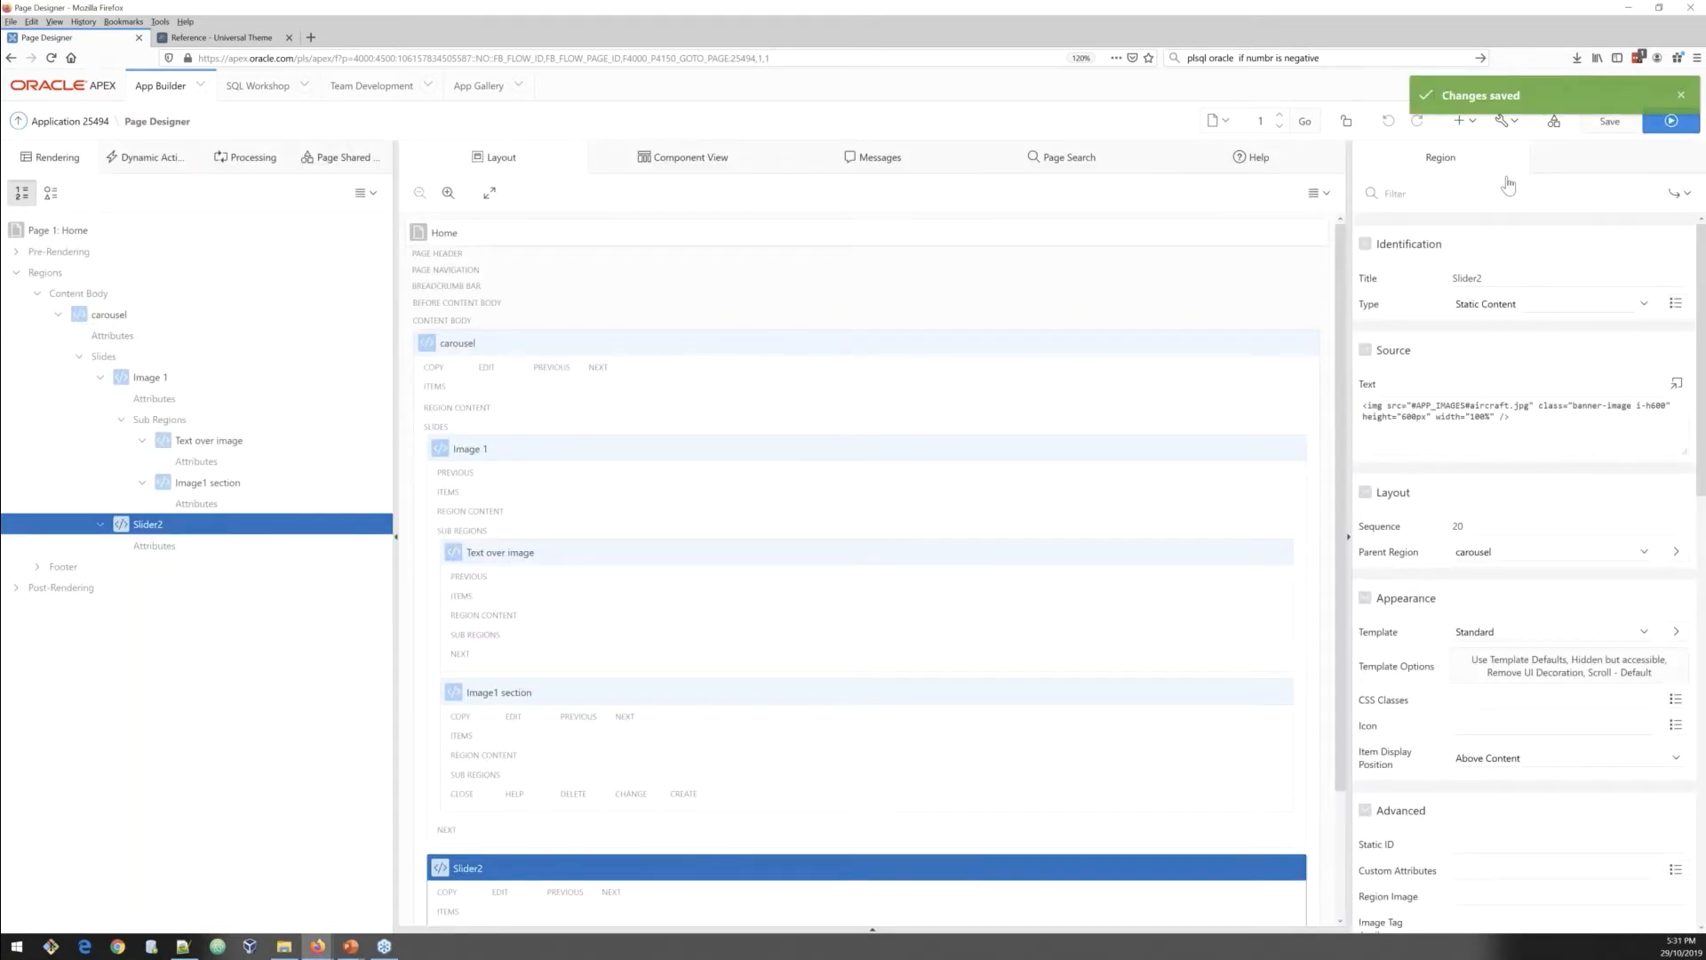
Step: Run the page and browse through the carousel slides and page content in the preview window
{"action": "left_click", "coordinate": [1672, 121]}
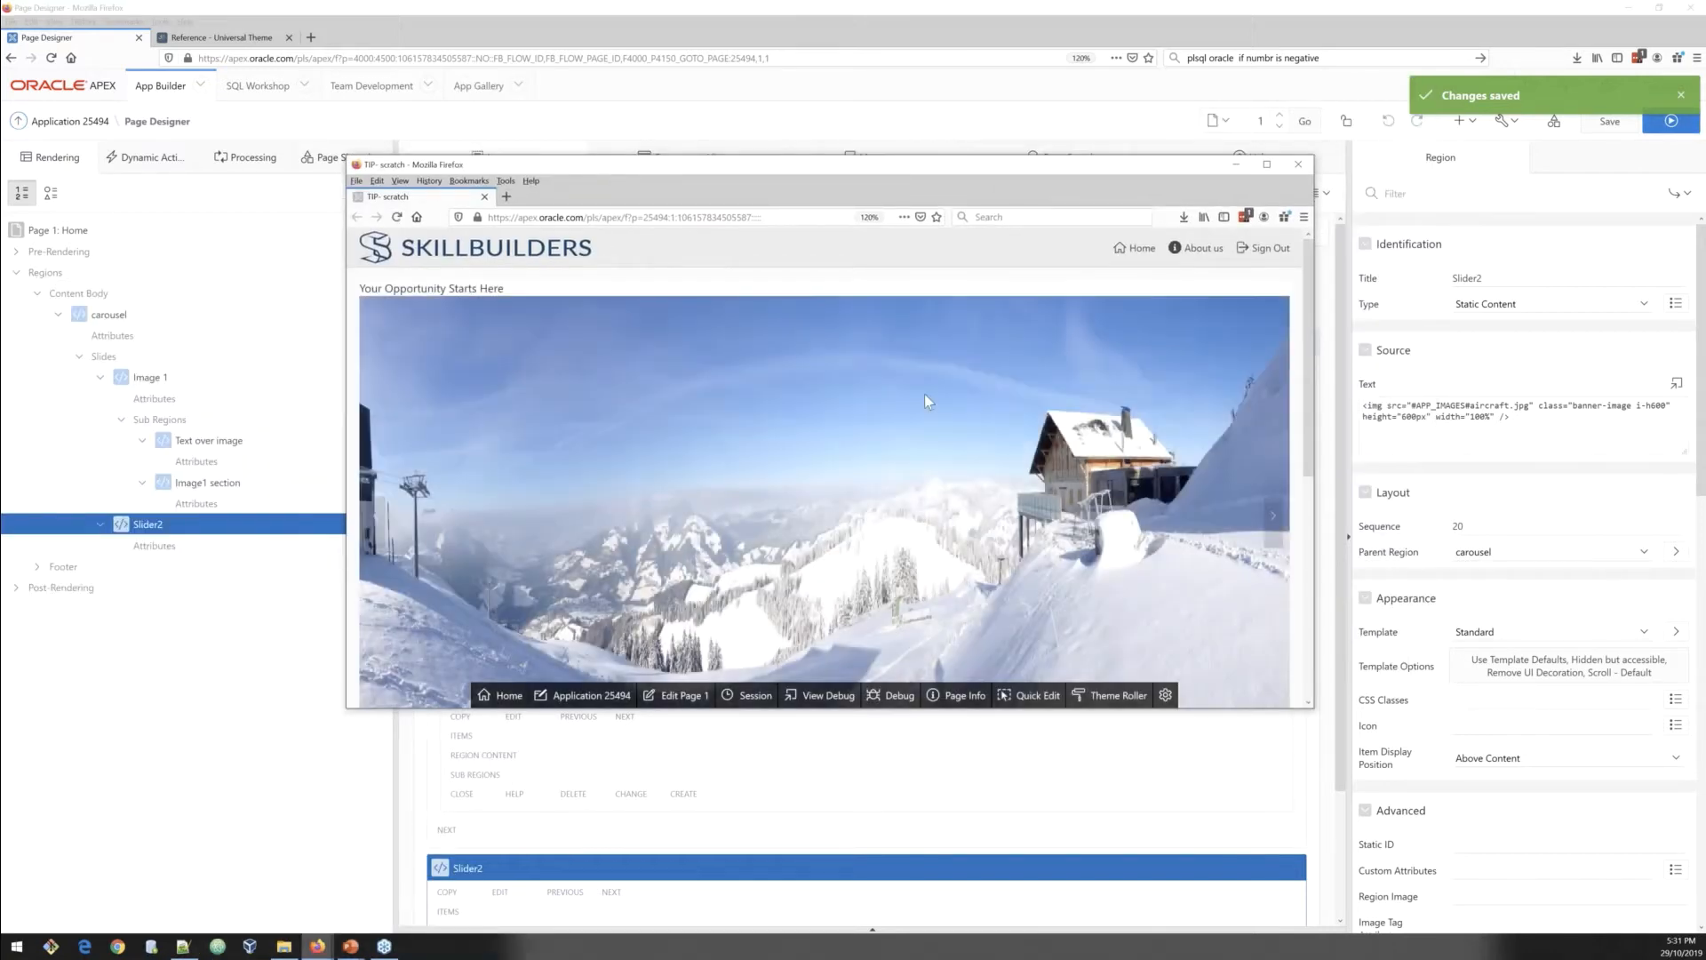
{"action": "key", "text": "ctrl+0"}
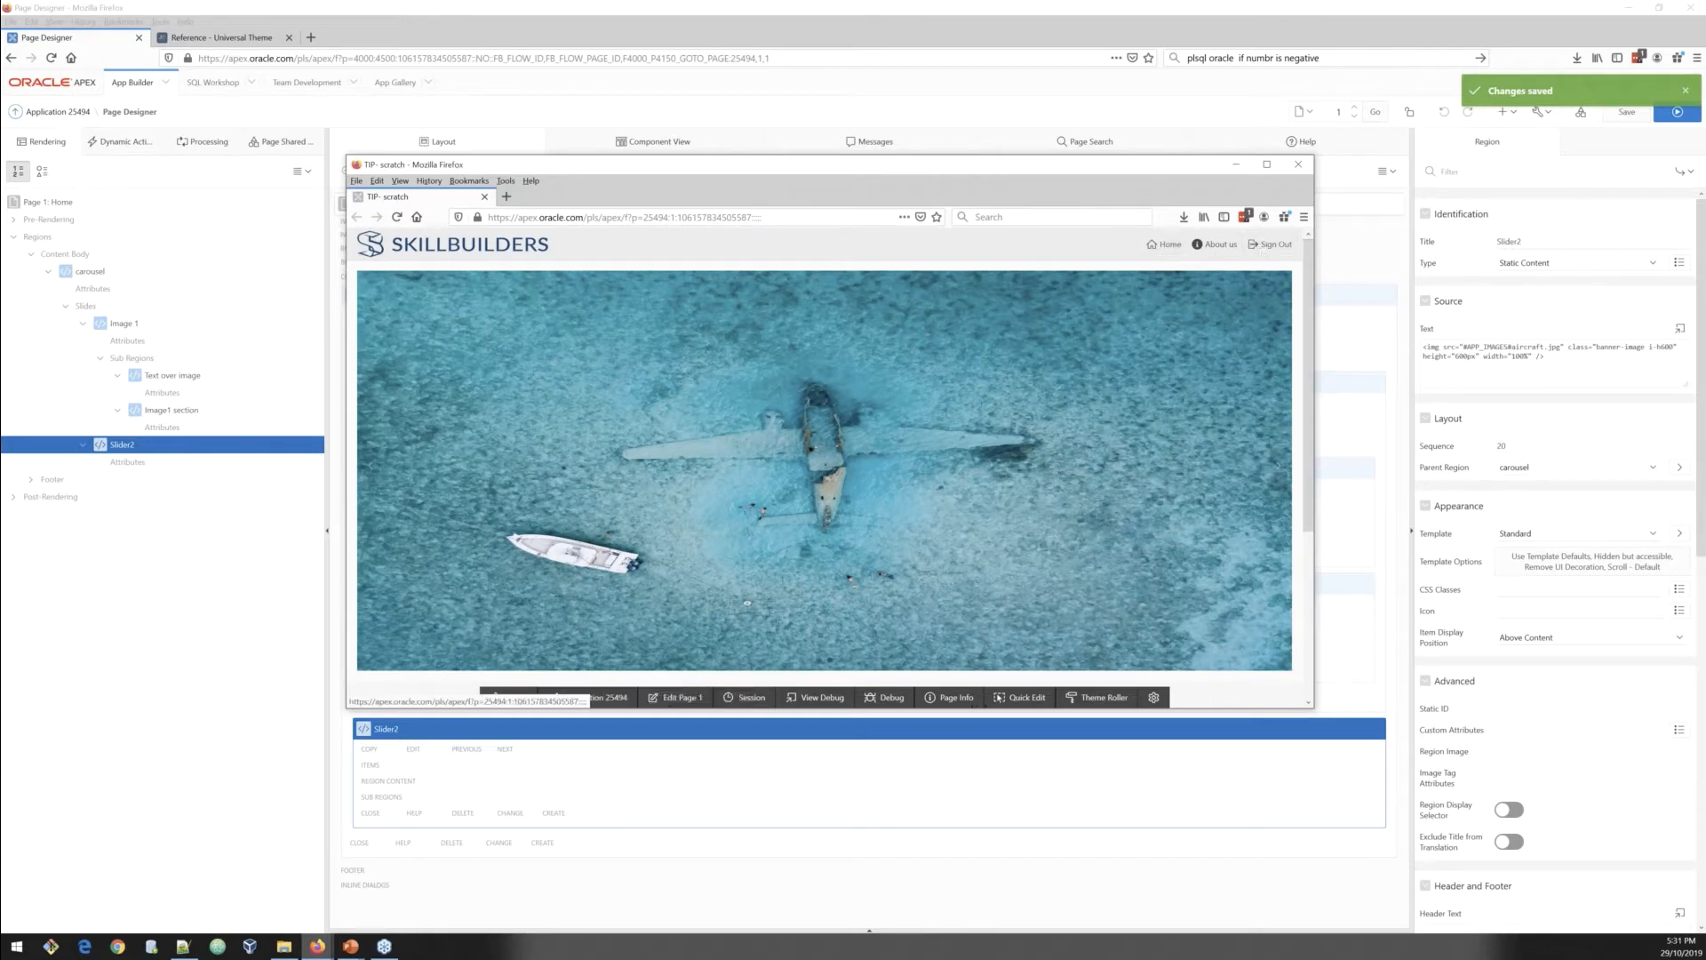
{"action": "scroll", "coordinate": [364, 540], "scroll_direction": "down", "scroll_amount": 5}
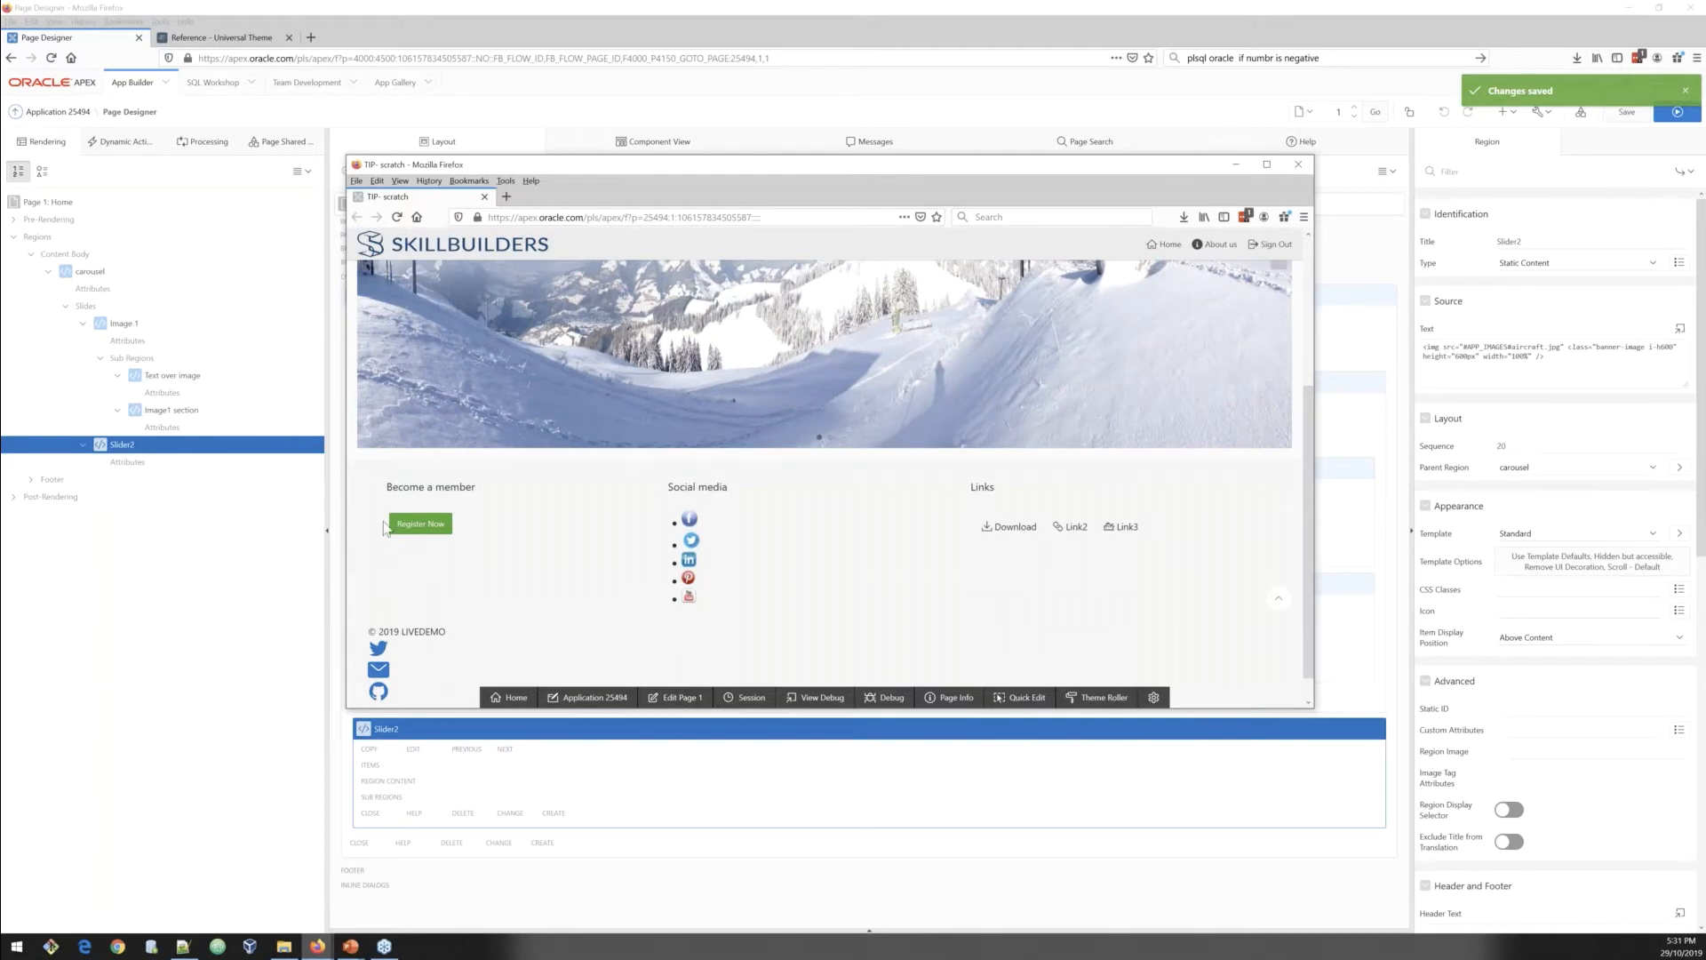
{"action": "scroll", "coordinate": [739, 547], "scroll_direction": "up", "scroll_amount": 3}
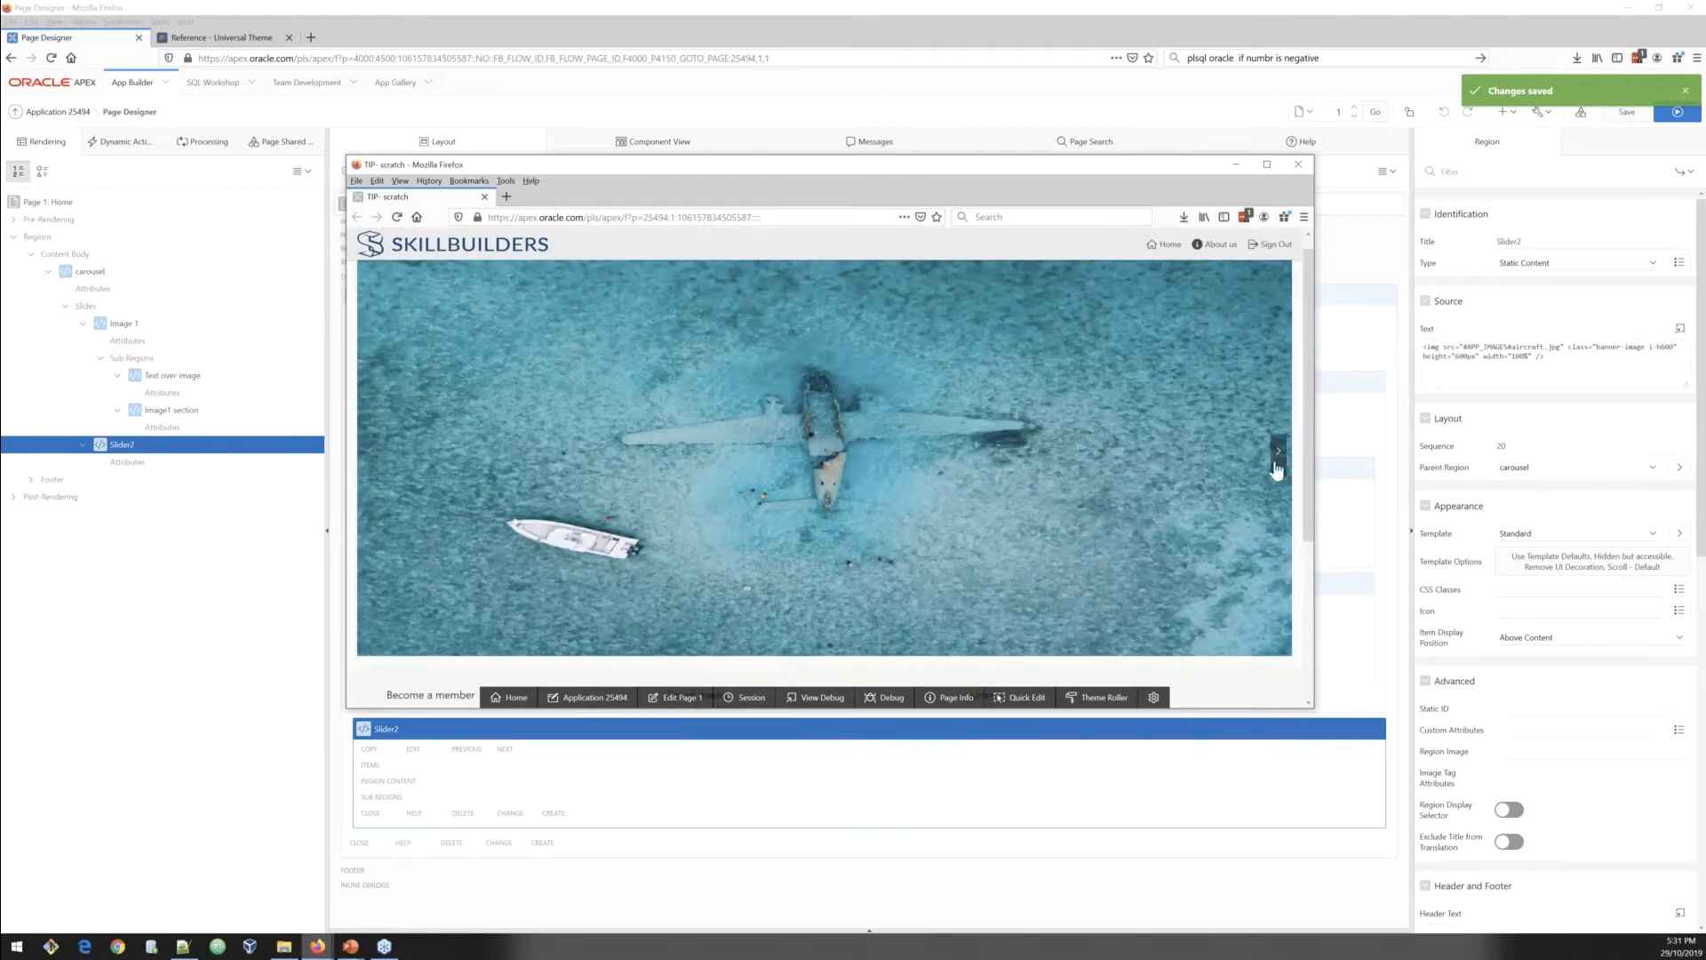
{"action": "left_click", "coordinate": [1275, 463]}
{"action": "left_click", "coordinate": [1277, 452]}
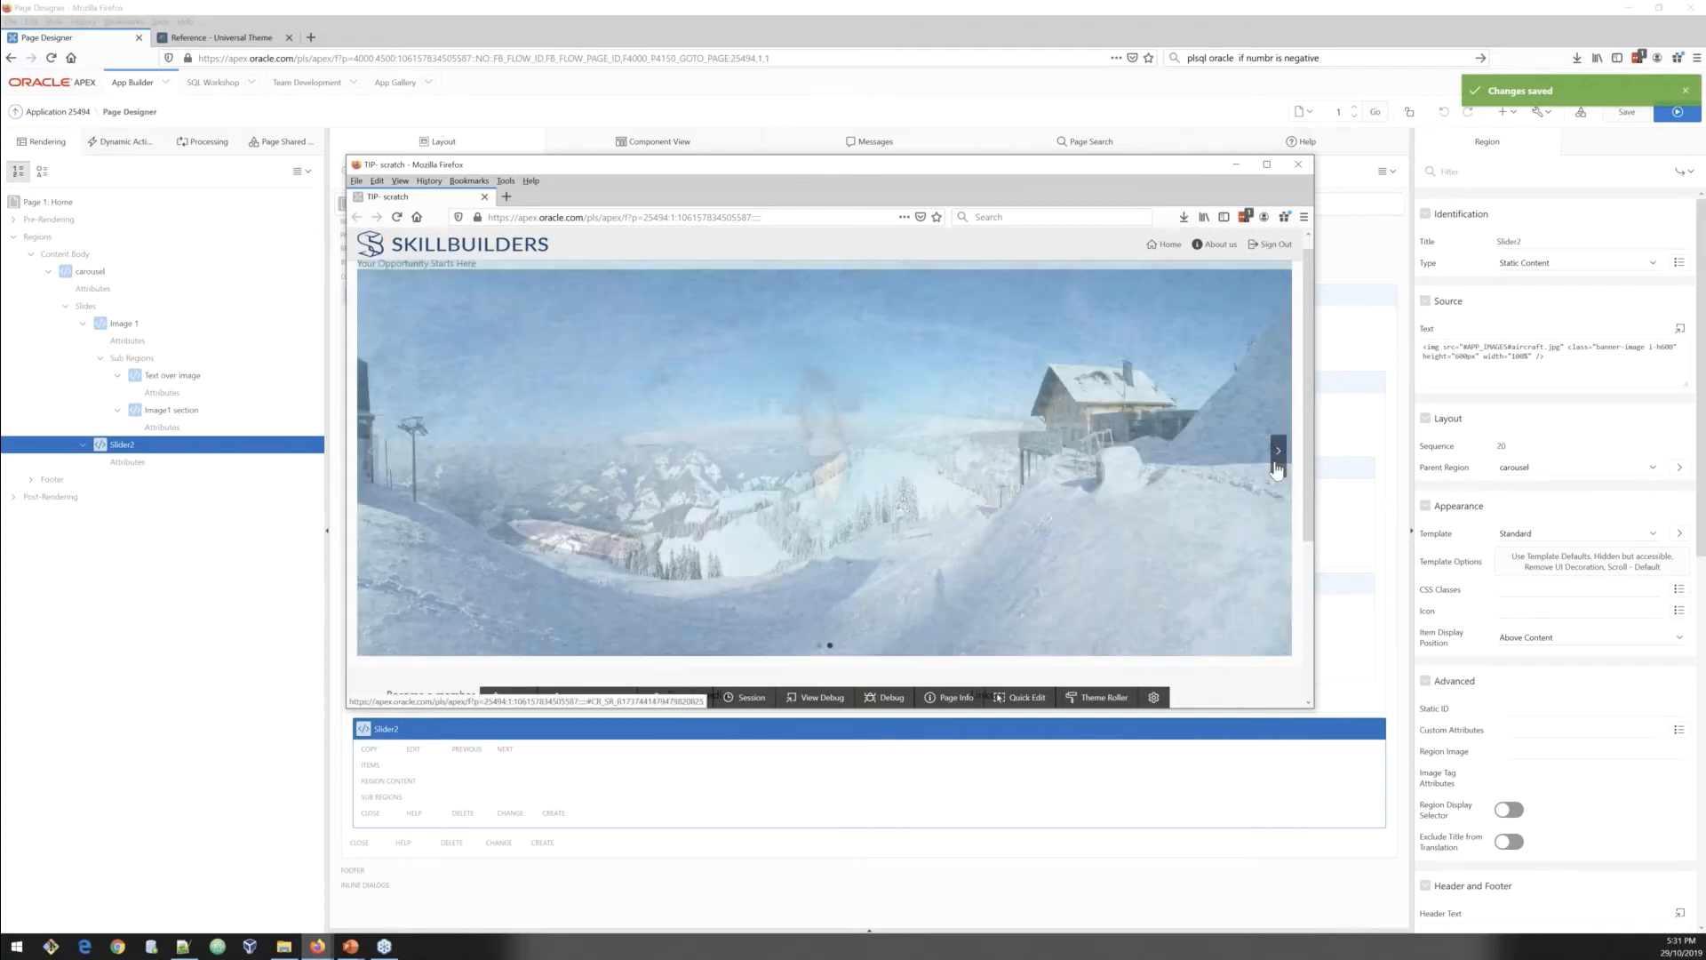
{"action": "scroll", "coordinate": [1194, 387], "scroll_direction": "down", "scroll_amount": 3}
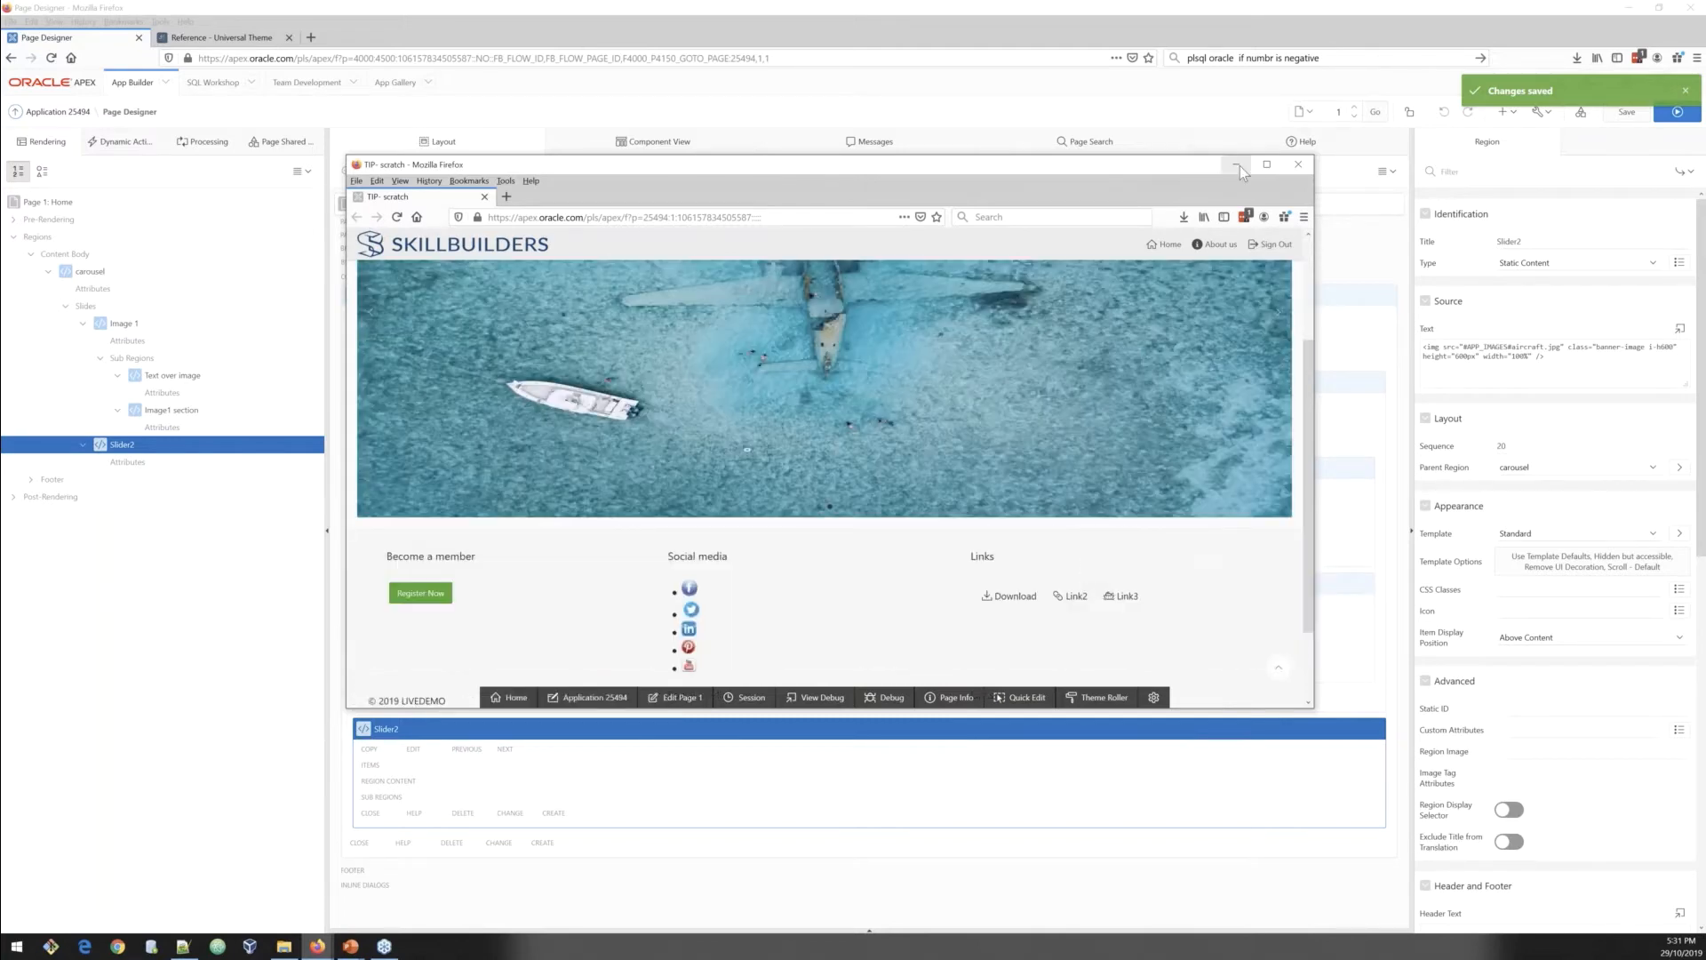
Step: Create a new region after the carousel and title it Black region
{"action": "left_click", "coordinate": [131, 523]}
{"action": "left_click", "coordinate": [89, 274]}
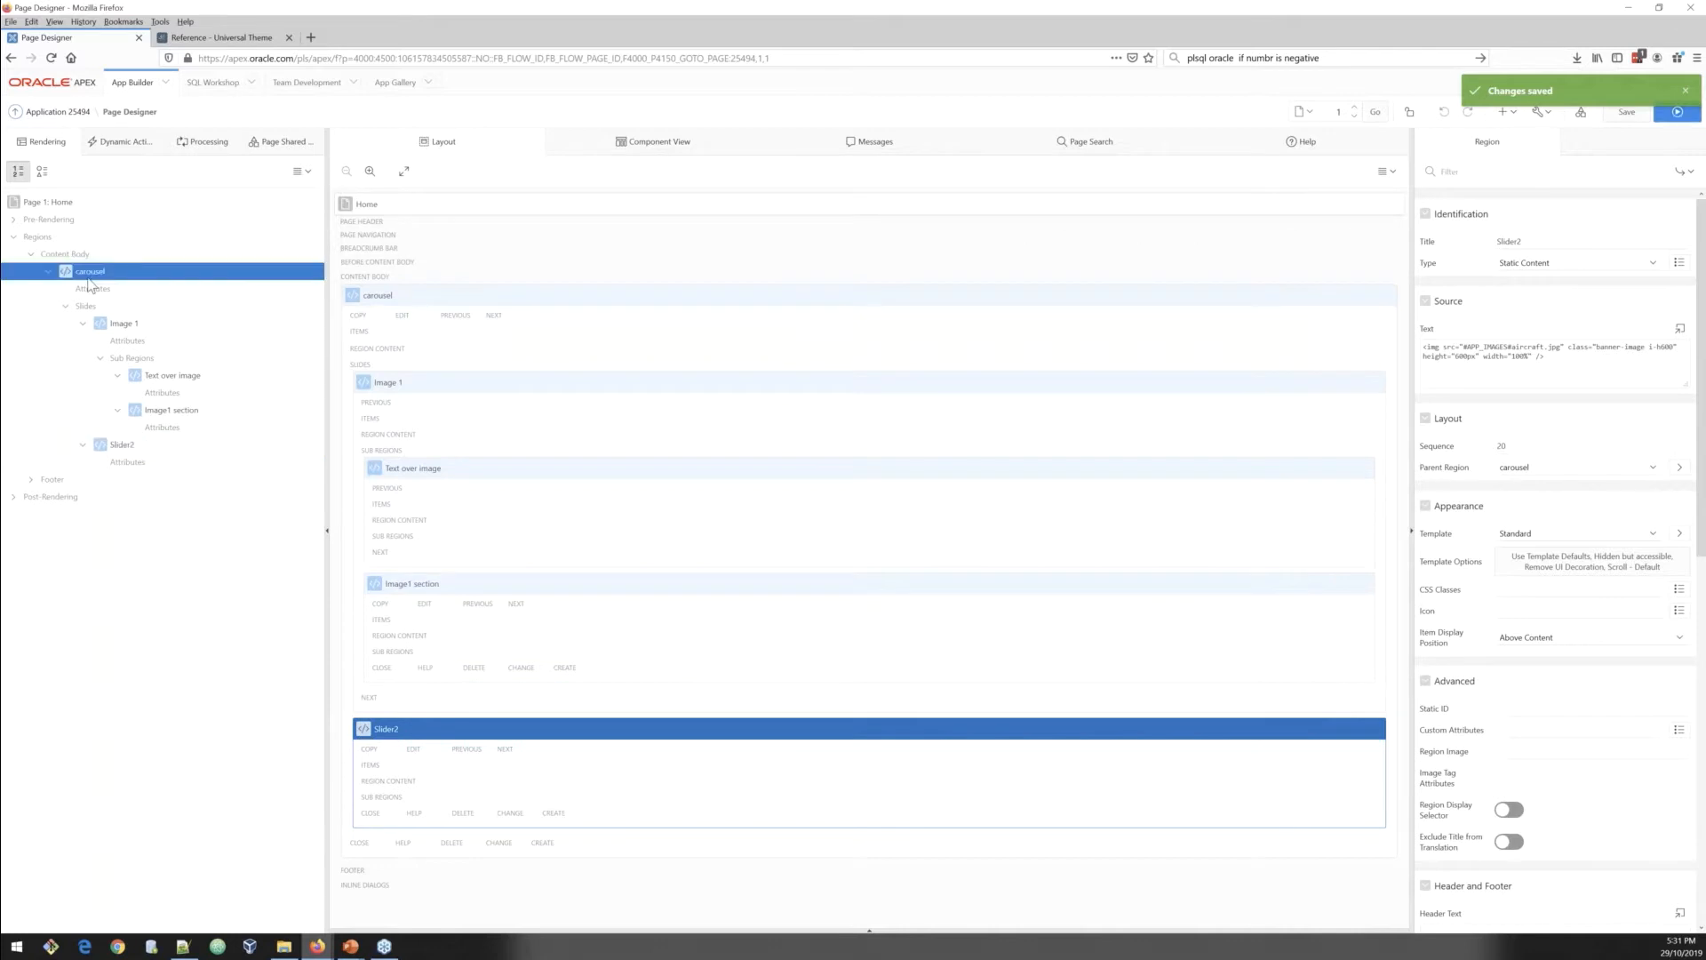
{"action": "right_click", "coordinate": [89, 278]}
{"action": "left_click", "coordinate": [119, 295]}
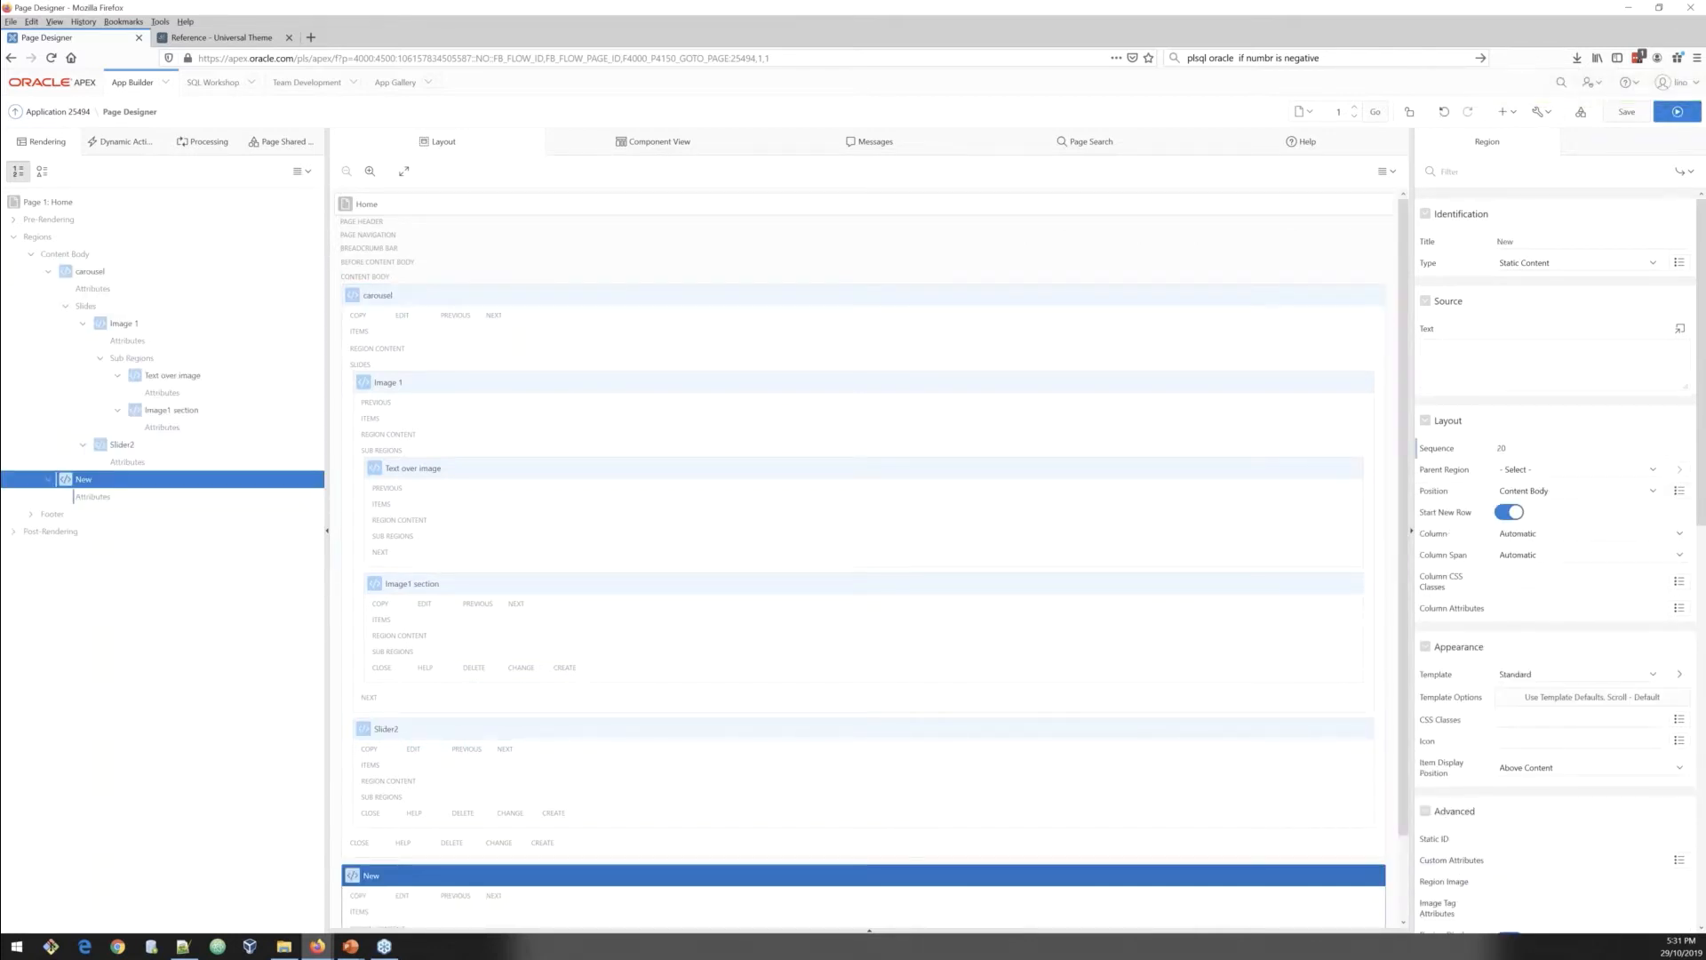
{"action": "key", "text": "alt+Tab"}
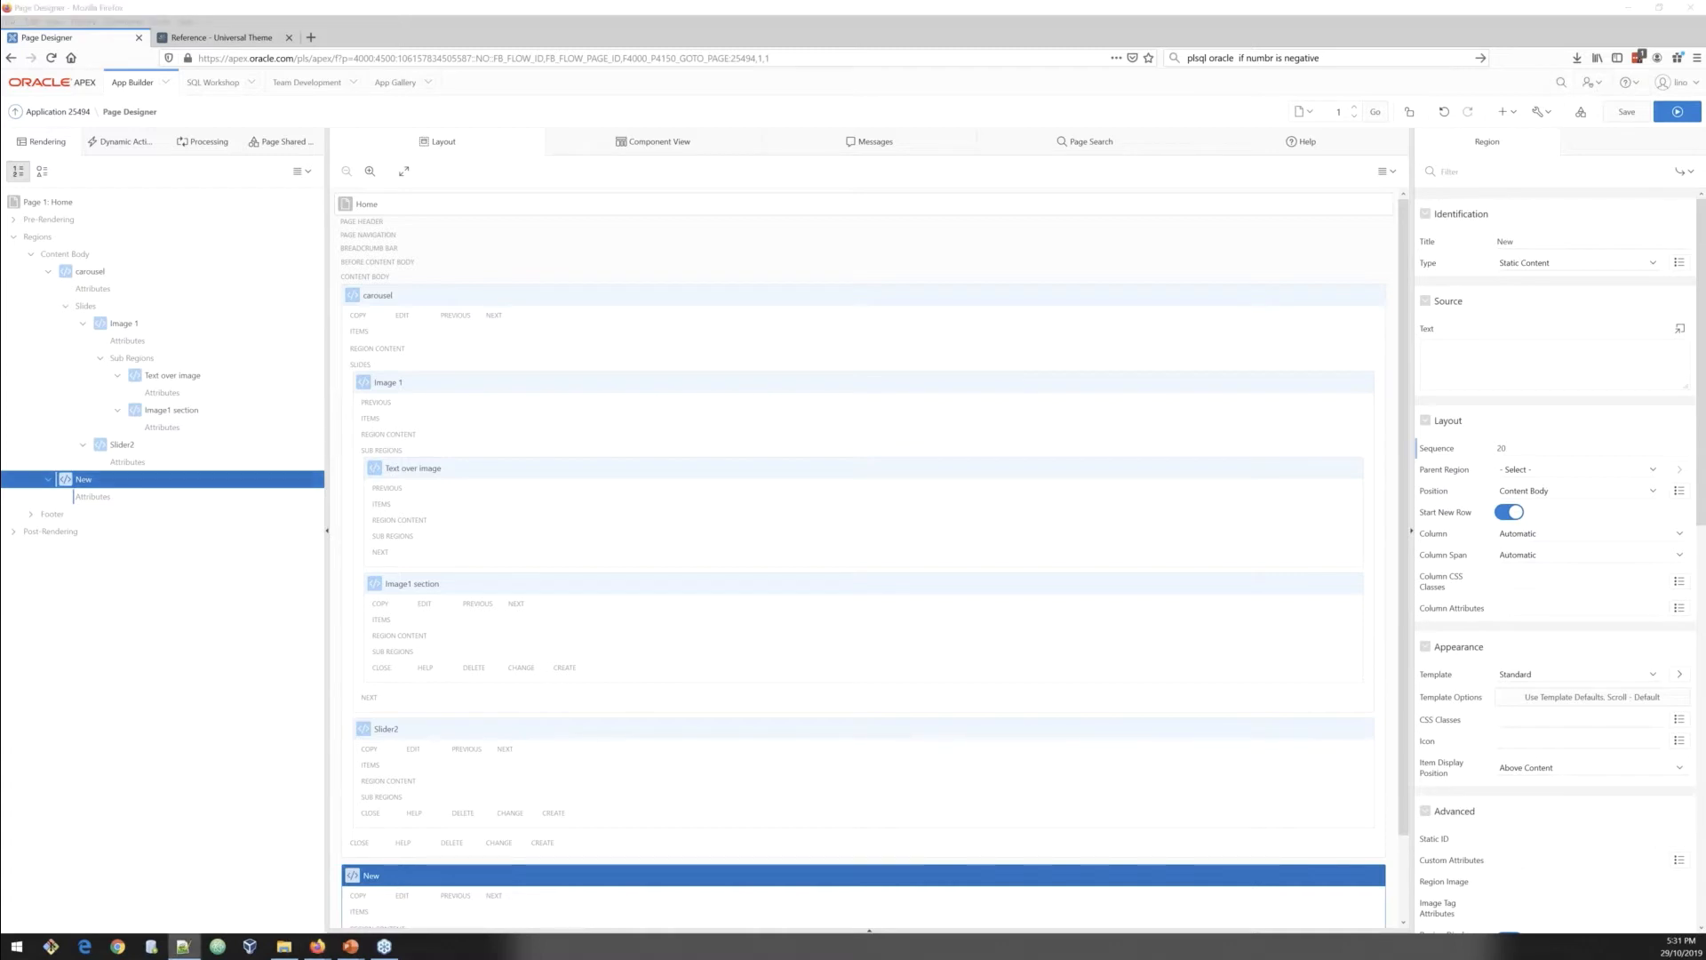
{"action": "double_click", "coordinate": [1526, 240]}
{"action": "type", "text": "Black region"}
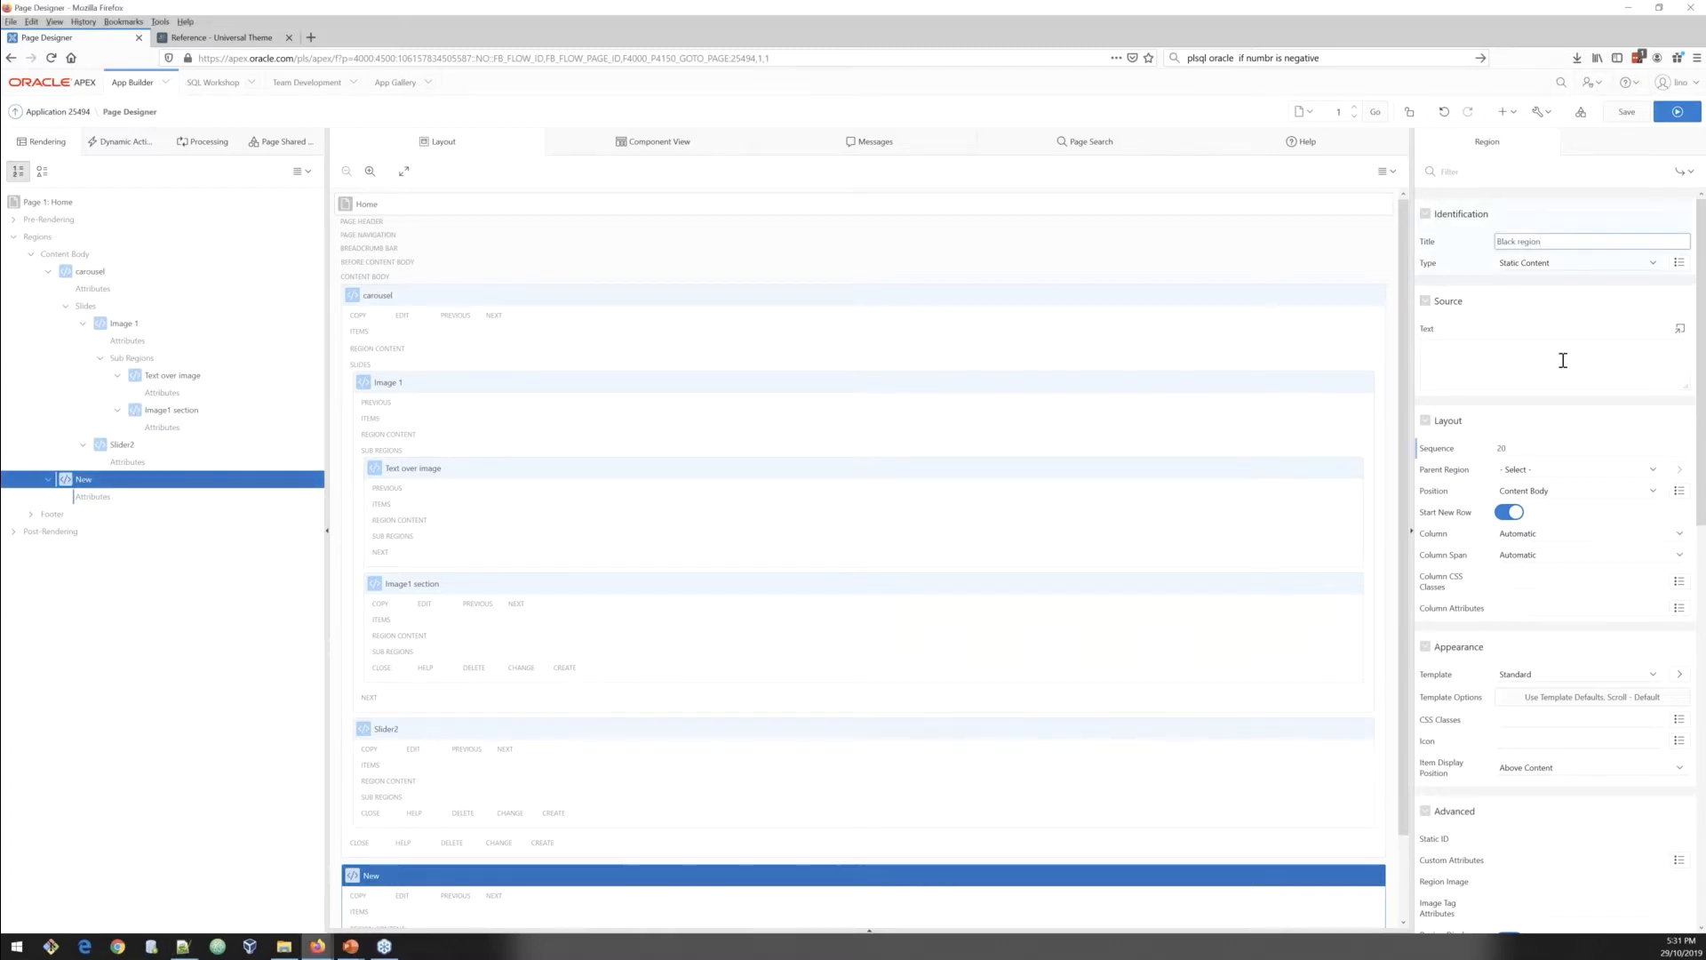
Step: Set Black region's template to Blank with Attributes (No Grid), give it CSS classes banner u-alignMiddle, and save
{"action": "left_click", "coordinate": [1578, 673]}
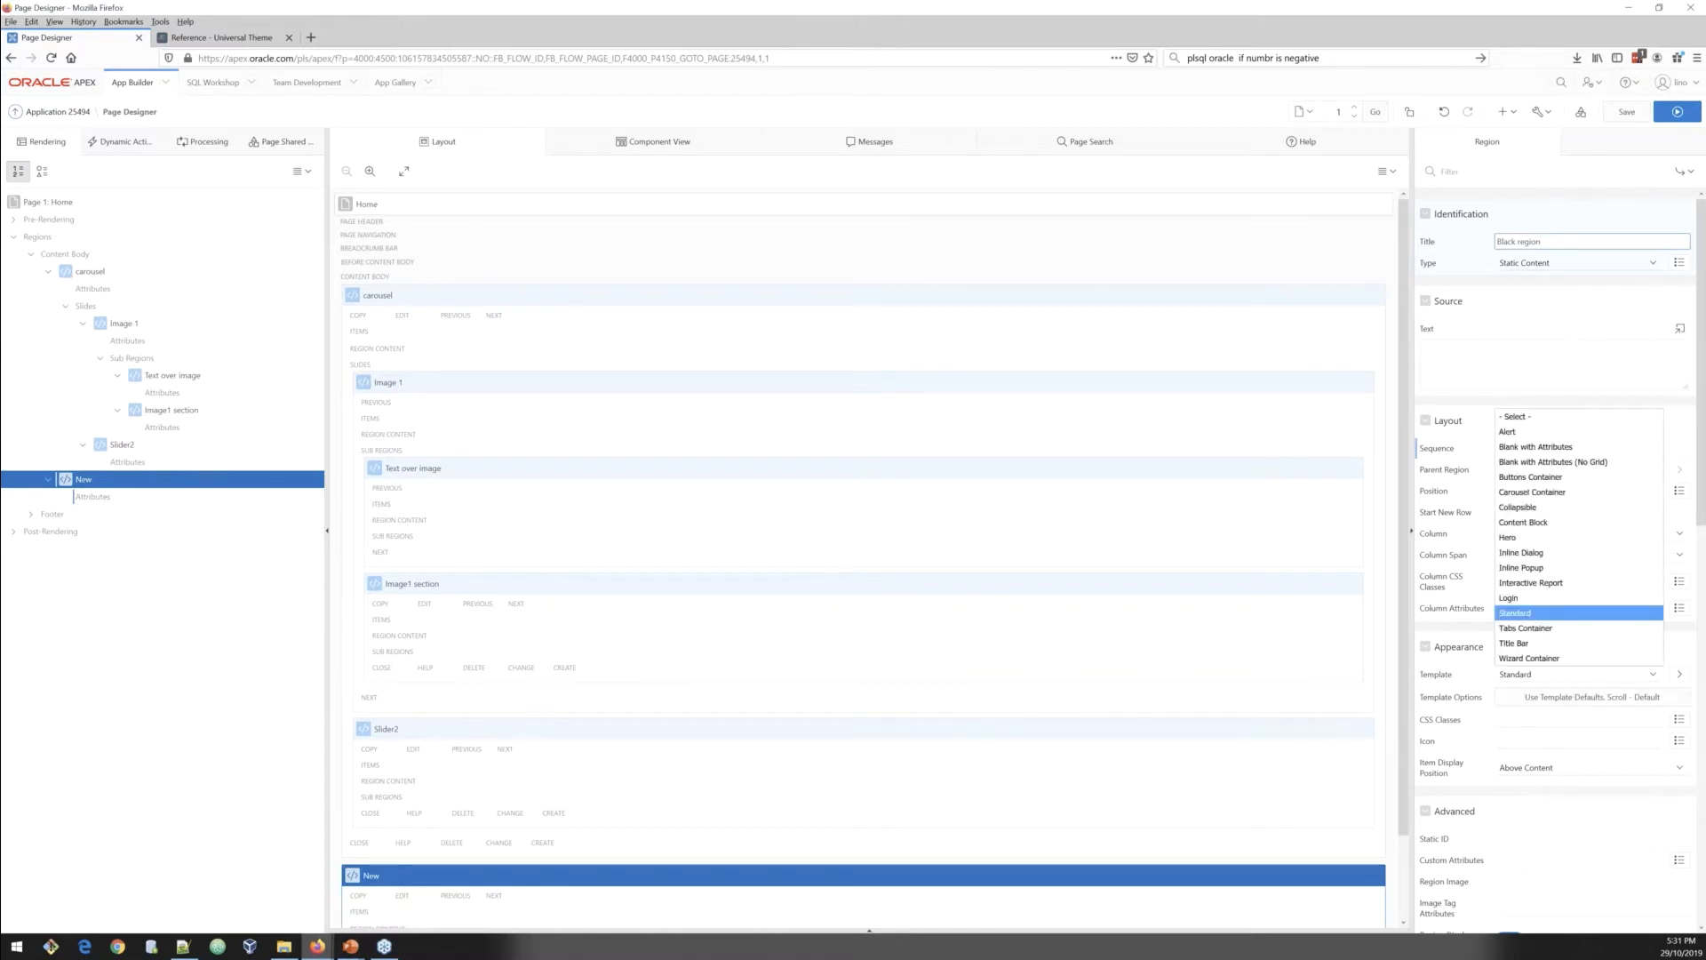
{"action": "left_click", "coordinate": [1554, 462]}
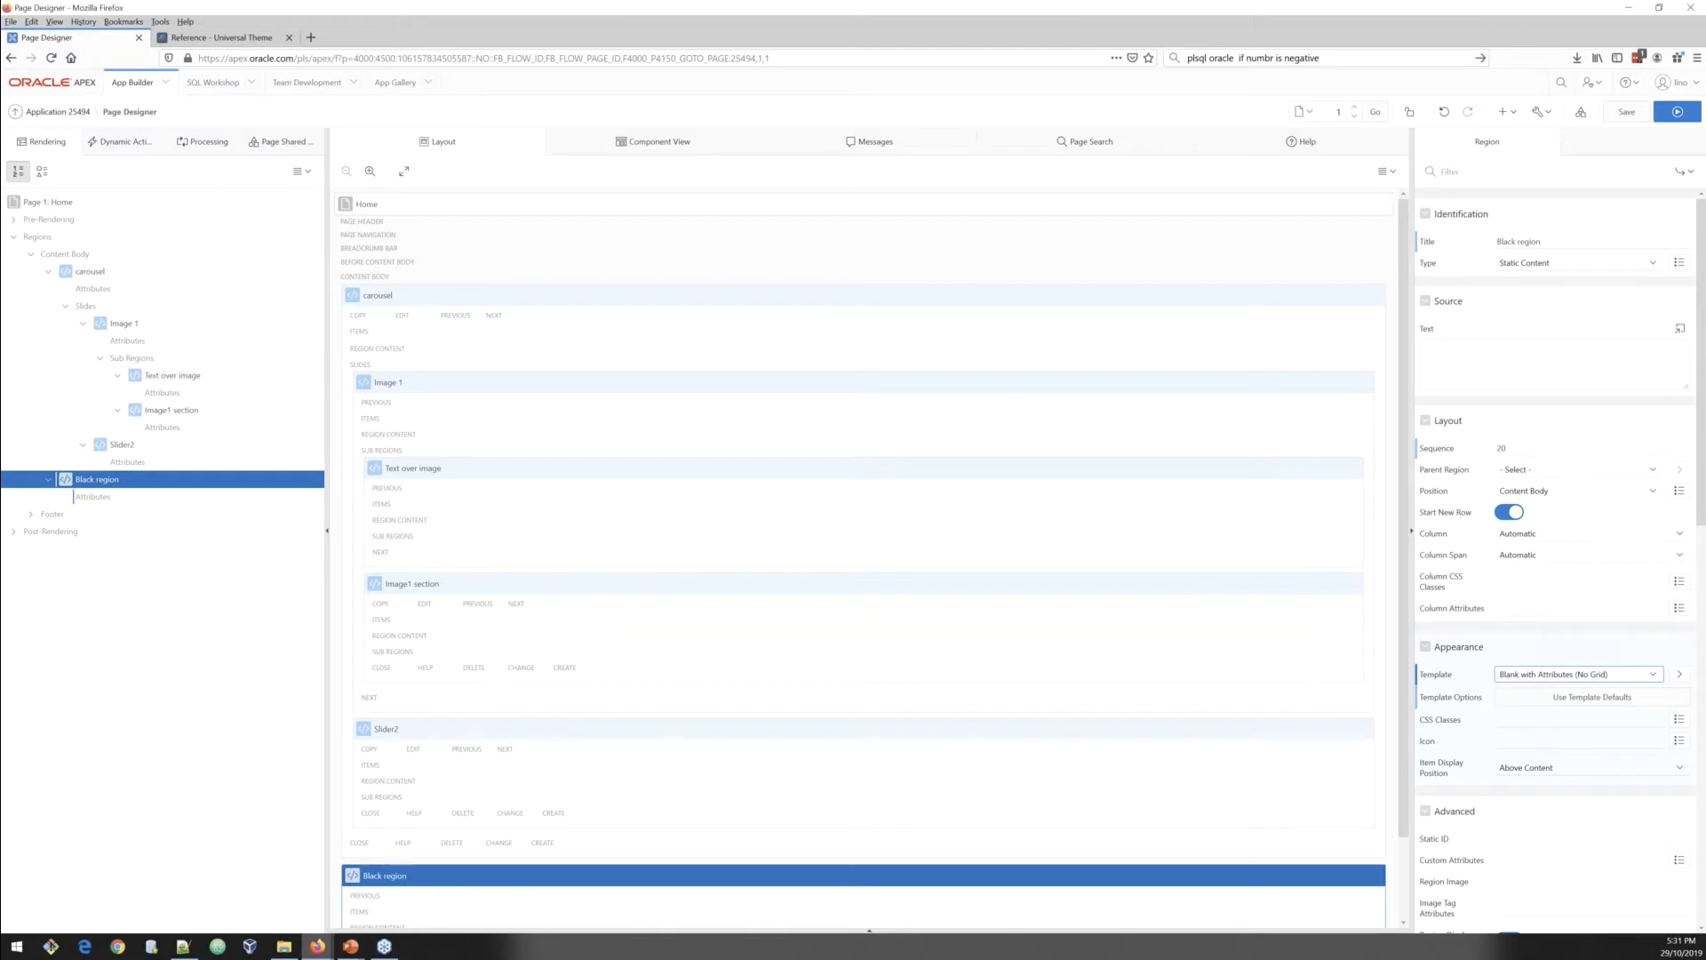
{"action": "key", "text": "alt+Tab"}
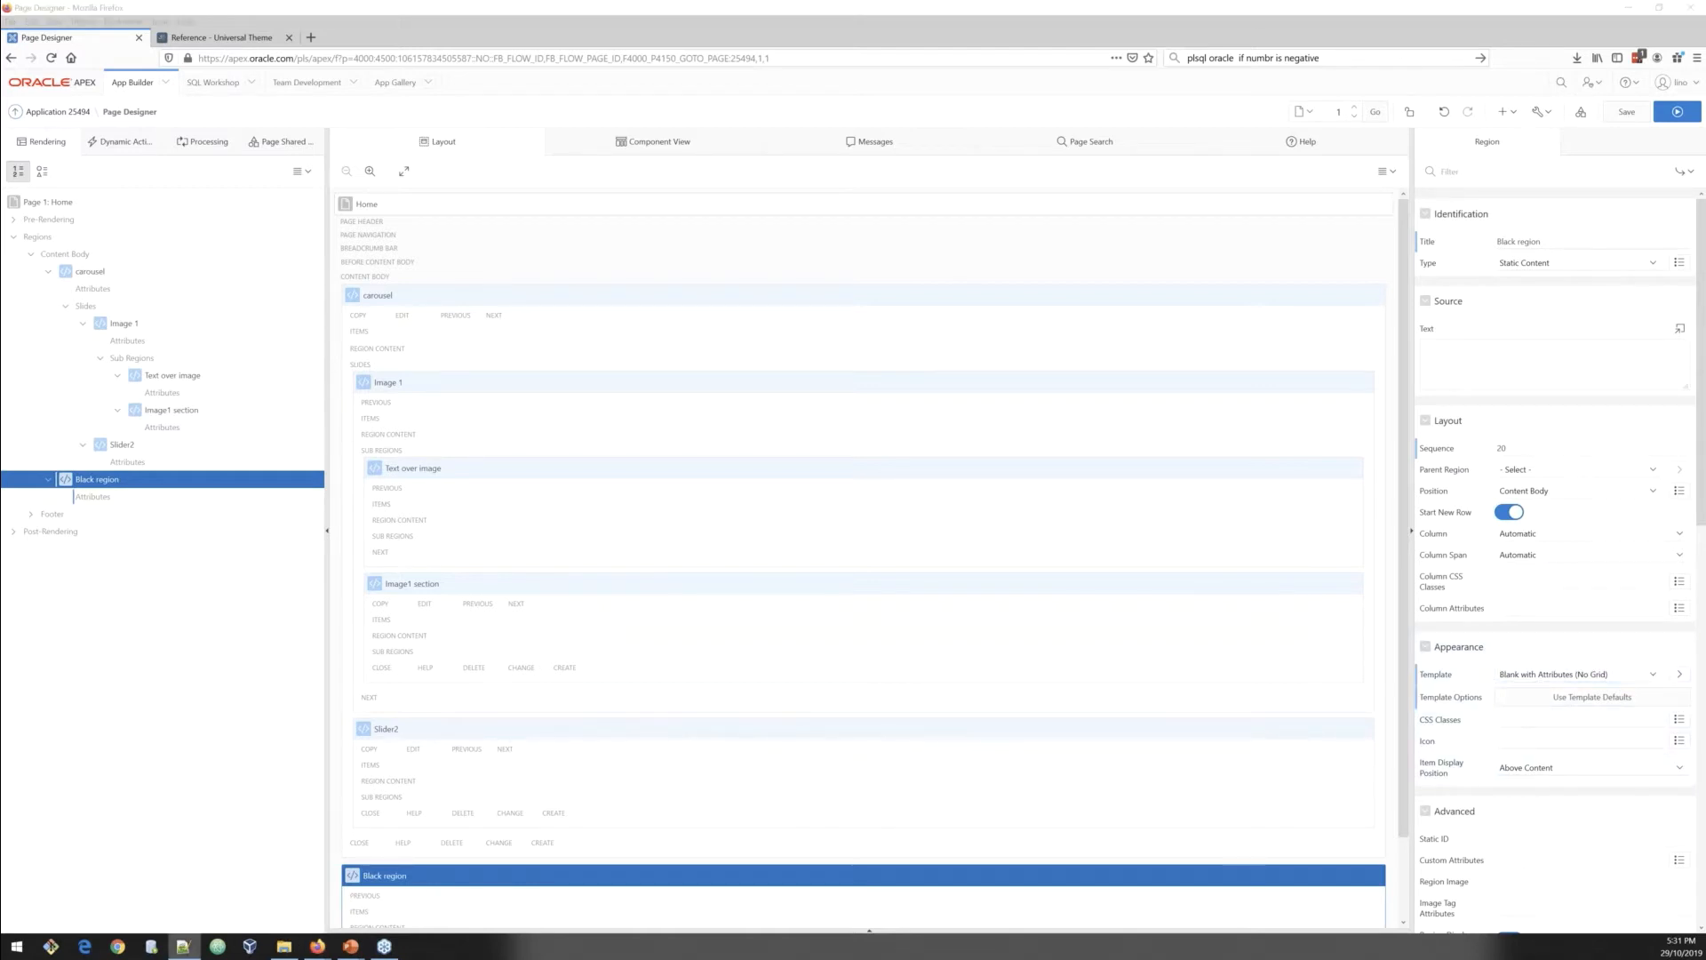
{"action": "left_click", "coordinate": [1523, 720]}
{"action": "type", "text": "banner u-alignMiddle"}
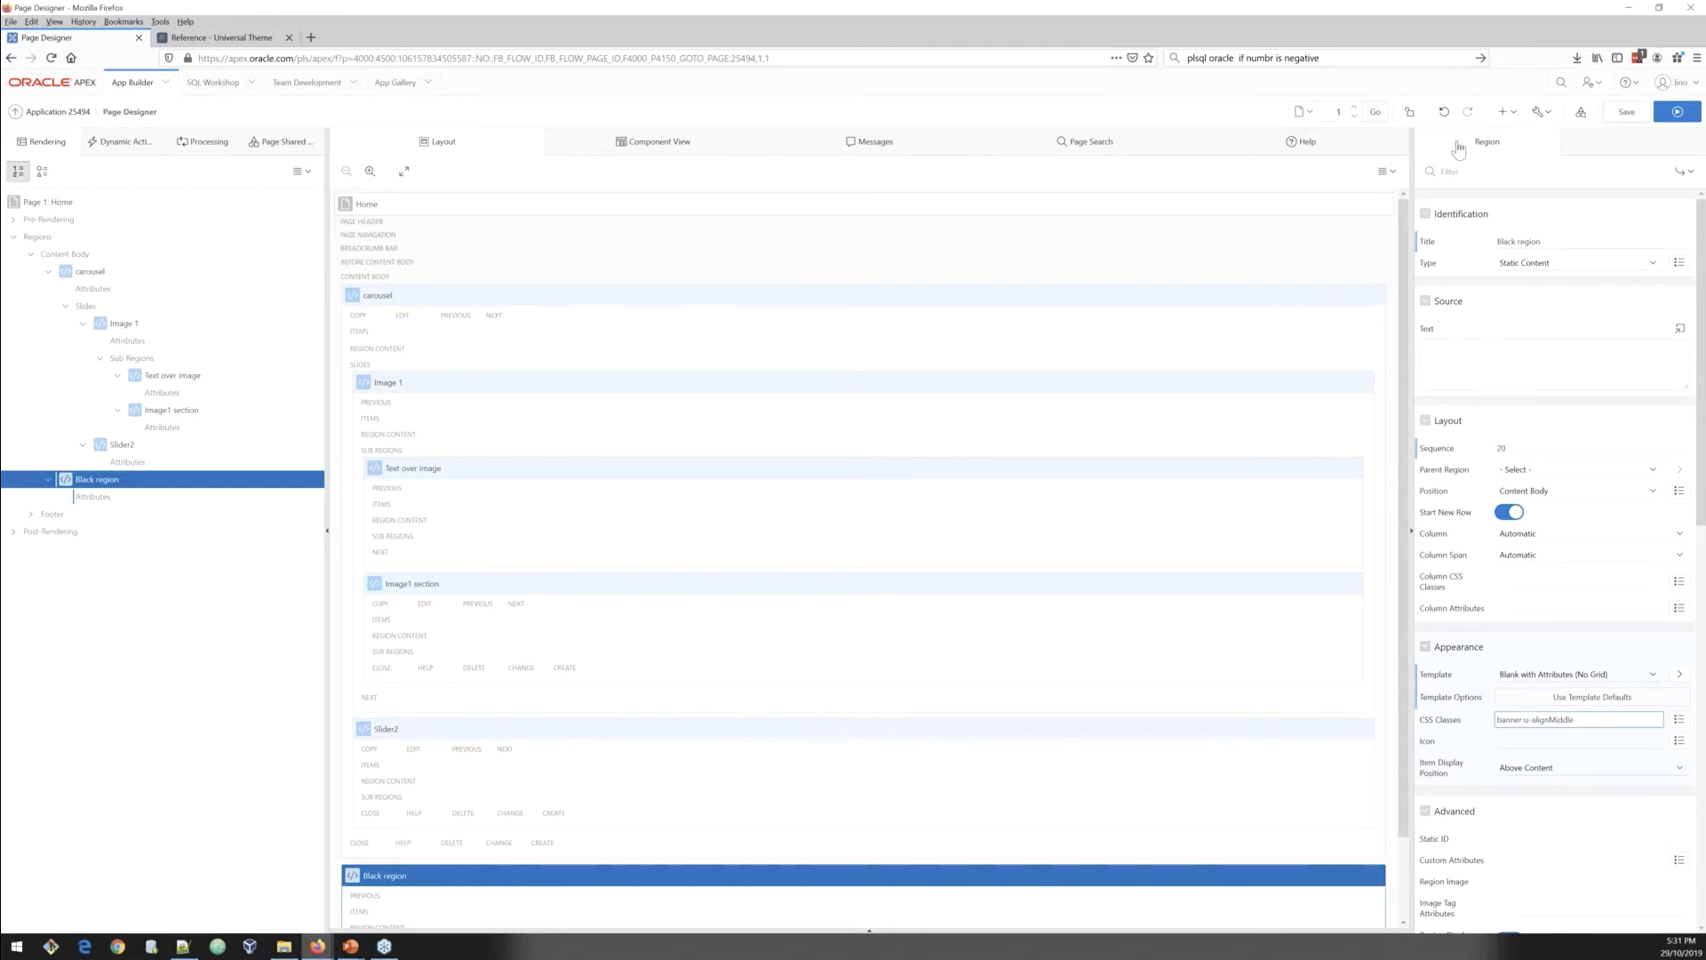
{"action": "key", "text": "ctrl+alt+s"}
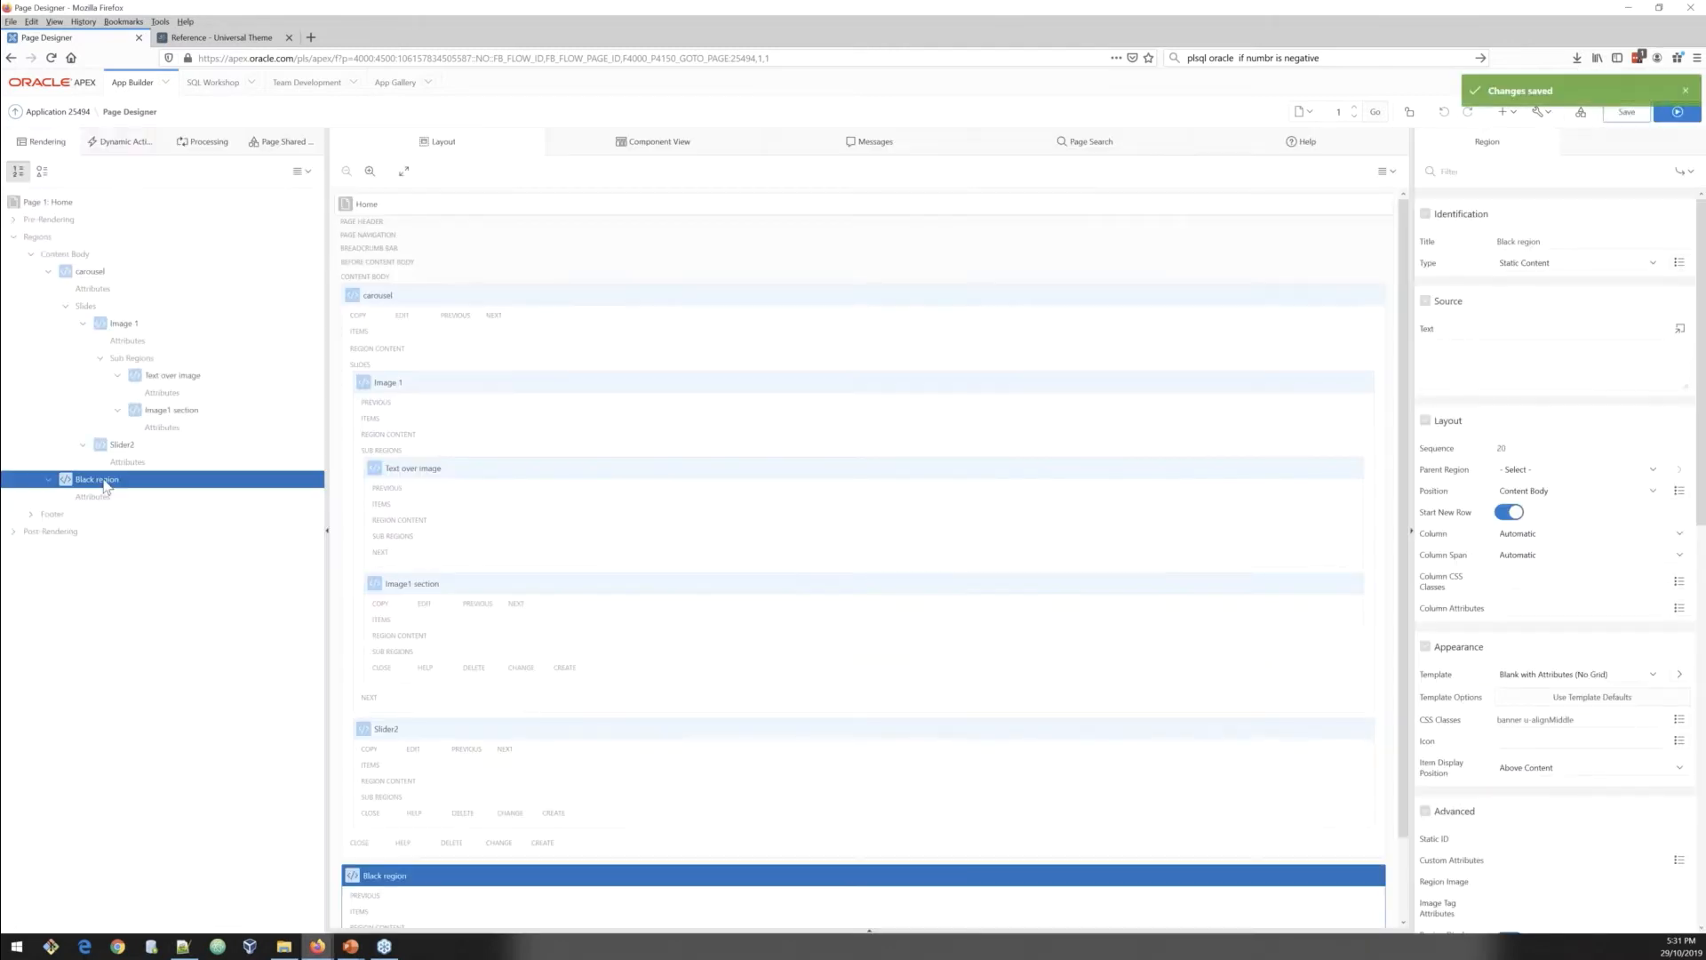
Step: Create a sub region inside Black region with title and source text The more we talk APEX the better! :)
{"action": "right_click", "coordinate": [105, 485]}
{"action": "left_click", "coordinate": [152, 517]}
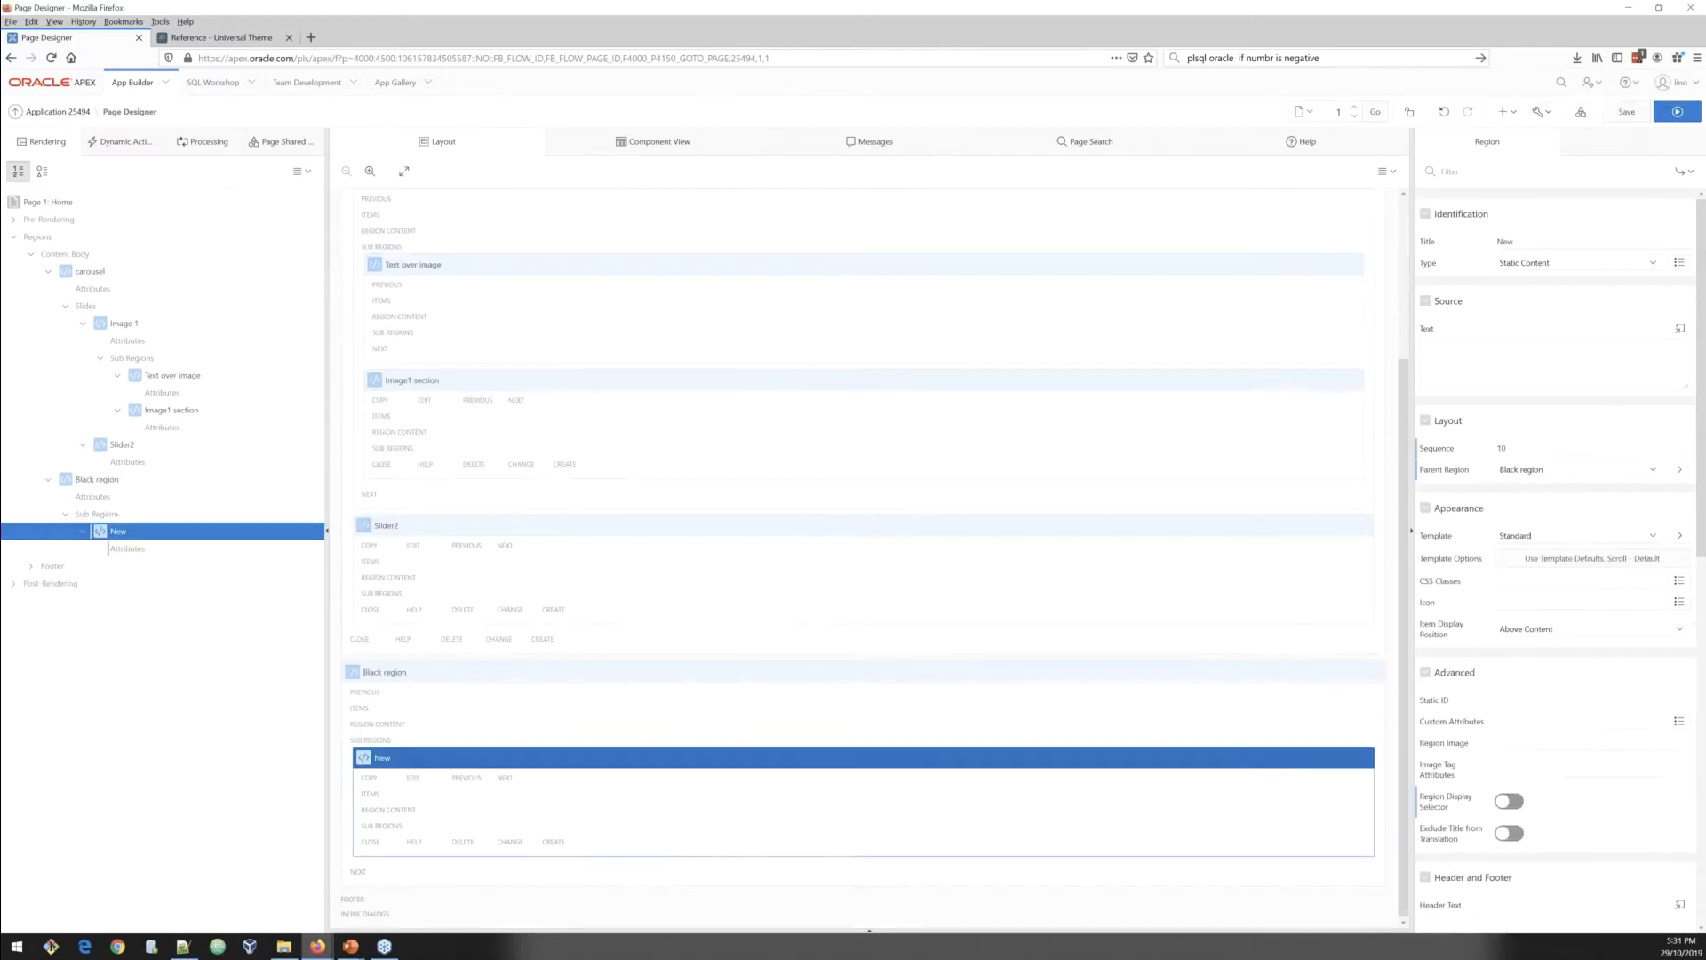
{"action": "key", "text": "alt+Tab"}
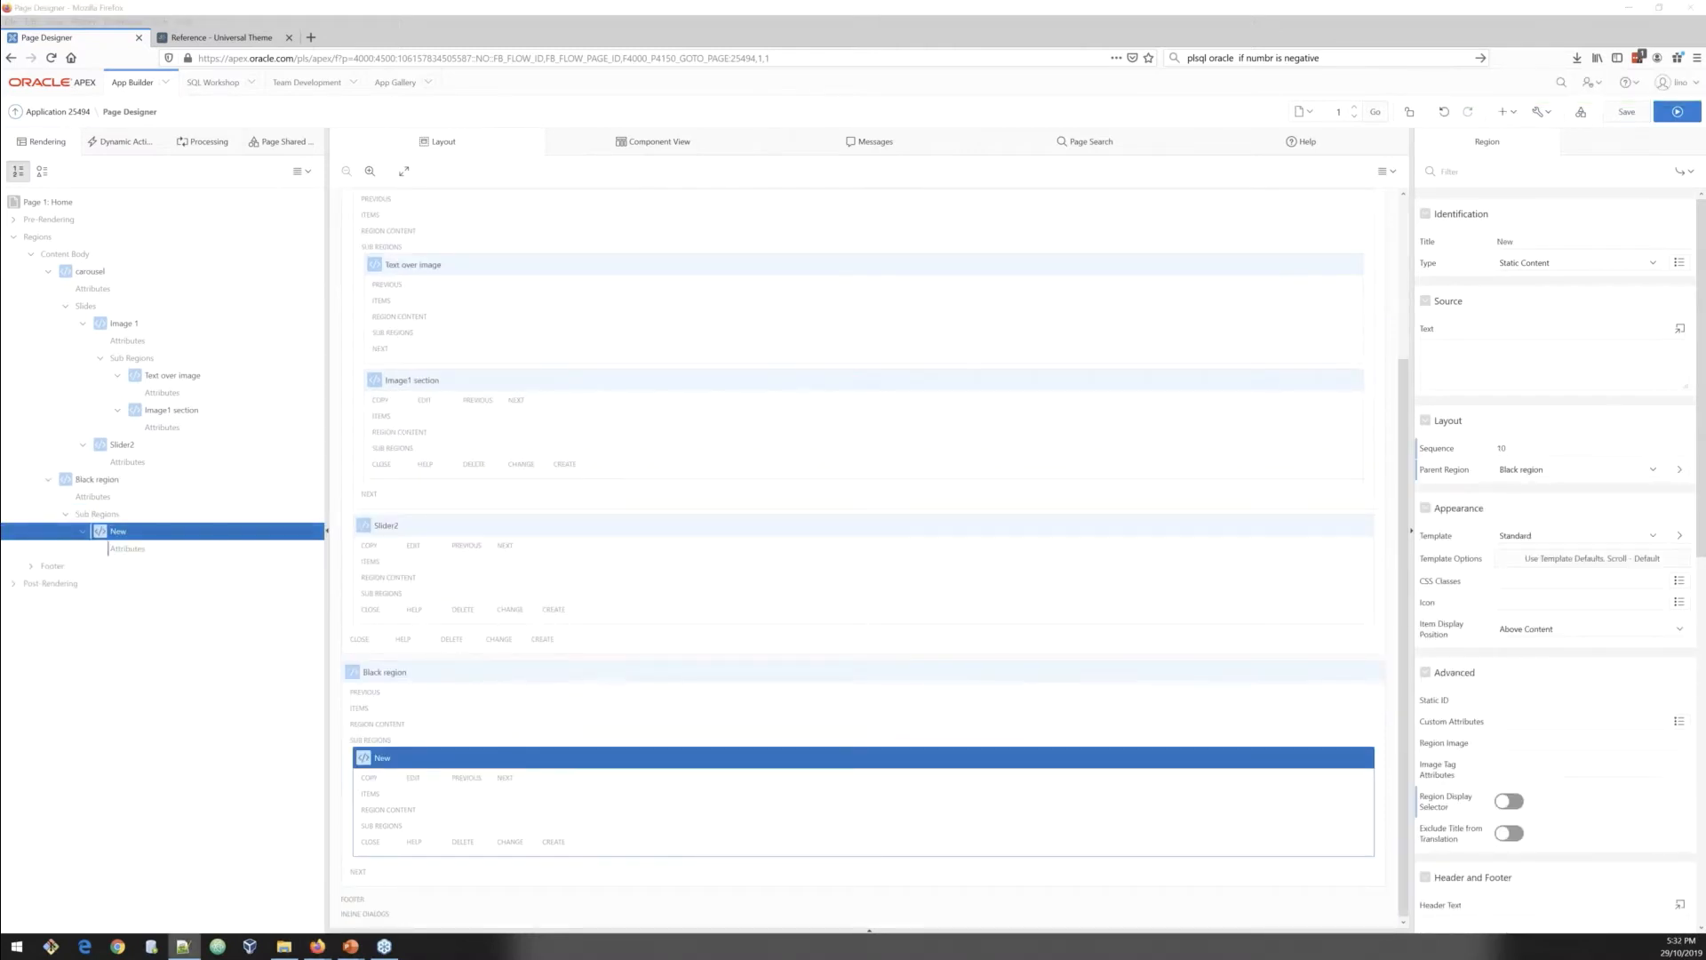
{"action": "left_click", "coordinate": [147, 534]}
{"action": "double_click", "coordinate": [1511, 241]}
{"action": "type", "text": "The more we talk APEX the better! :)"}
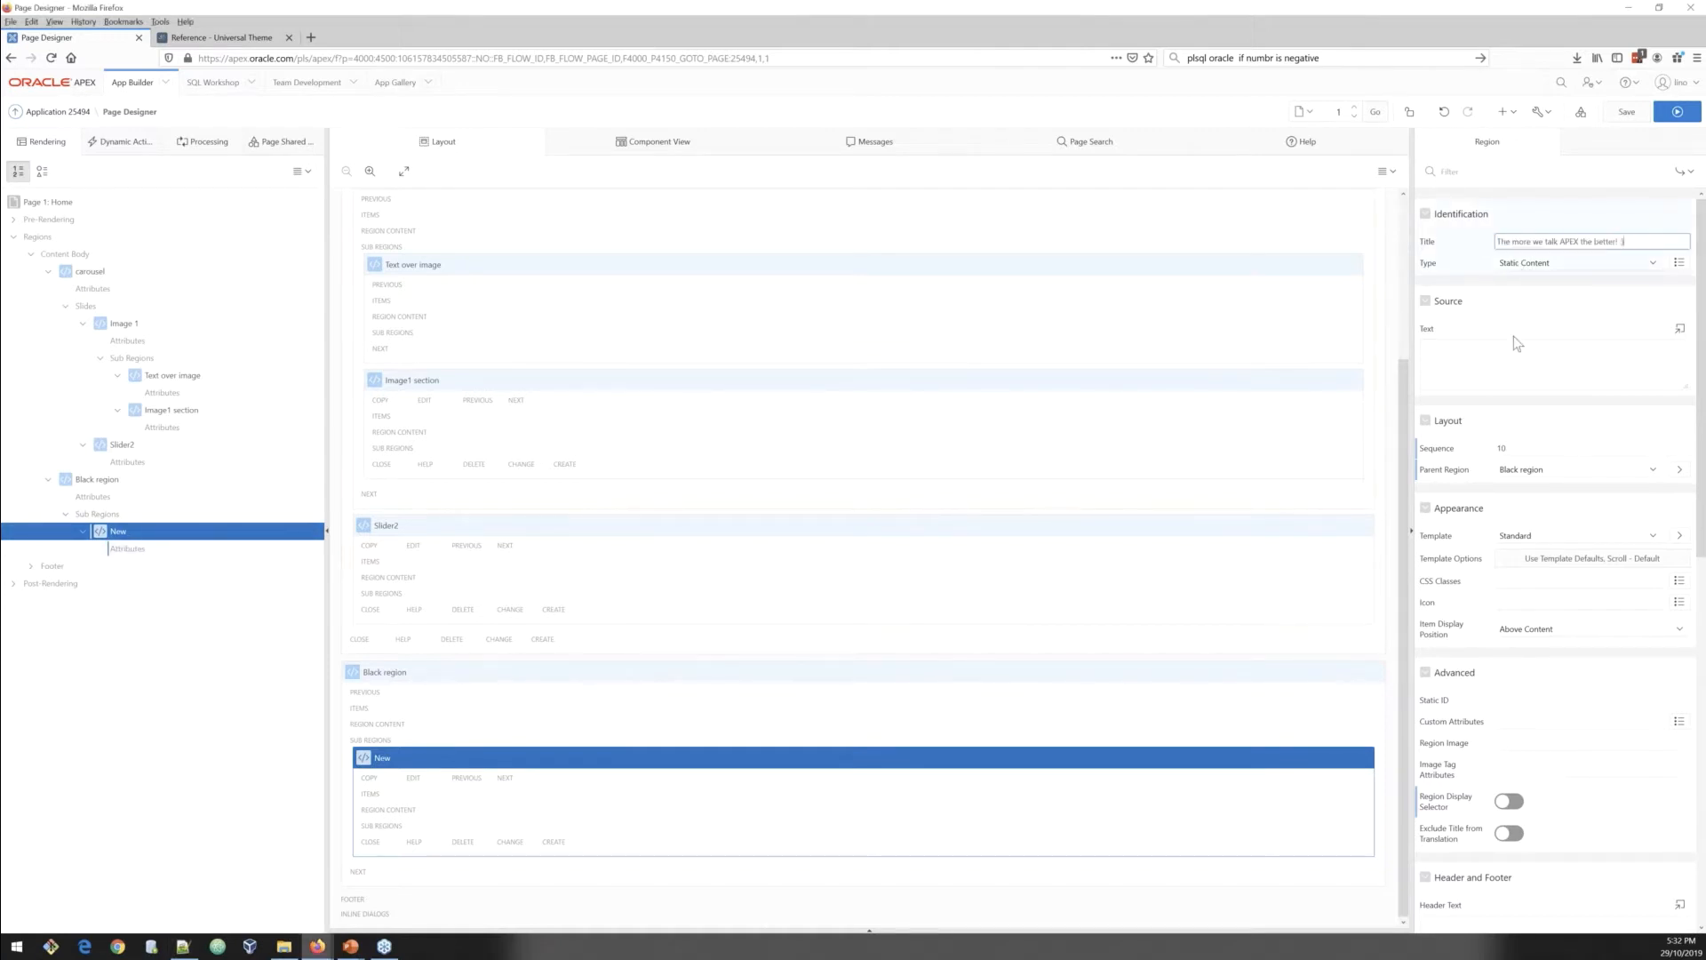
{"action": "left_click", "coordinate": [1511, 353]}
{"action": "type", "text": "The more we talk APEX the better! :)"}
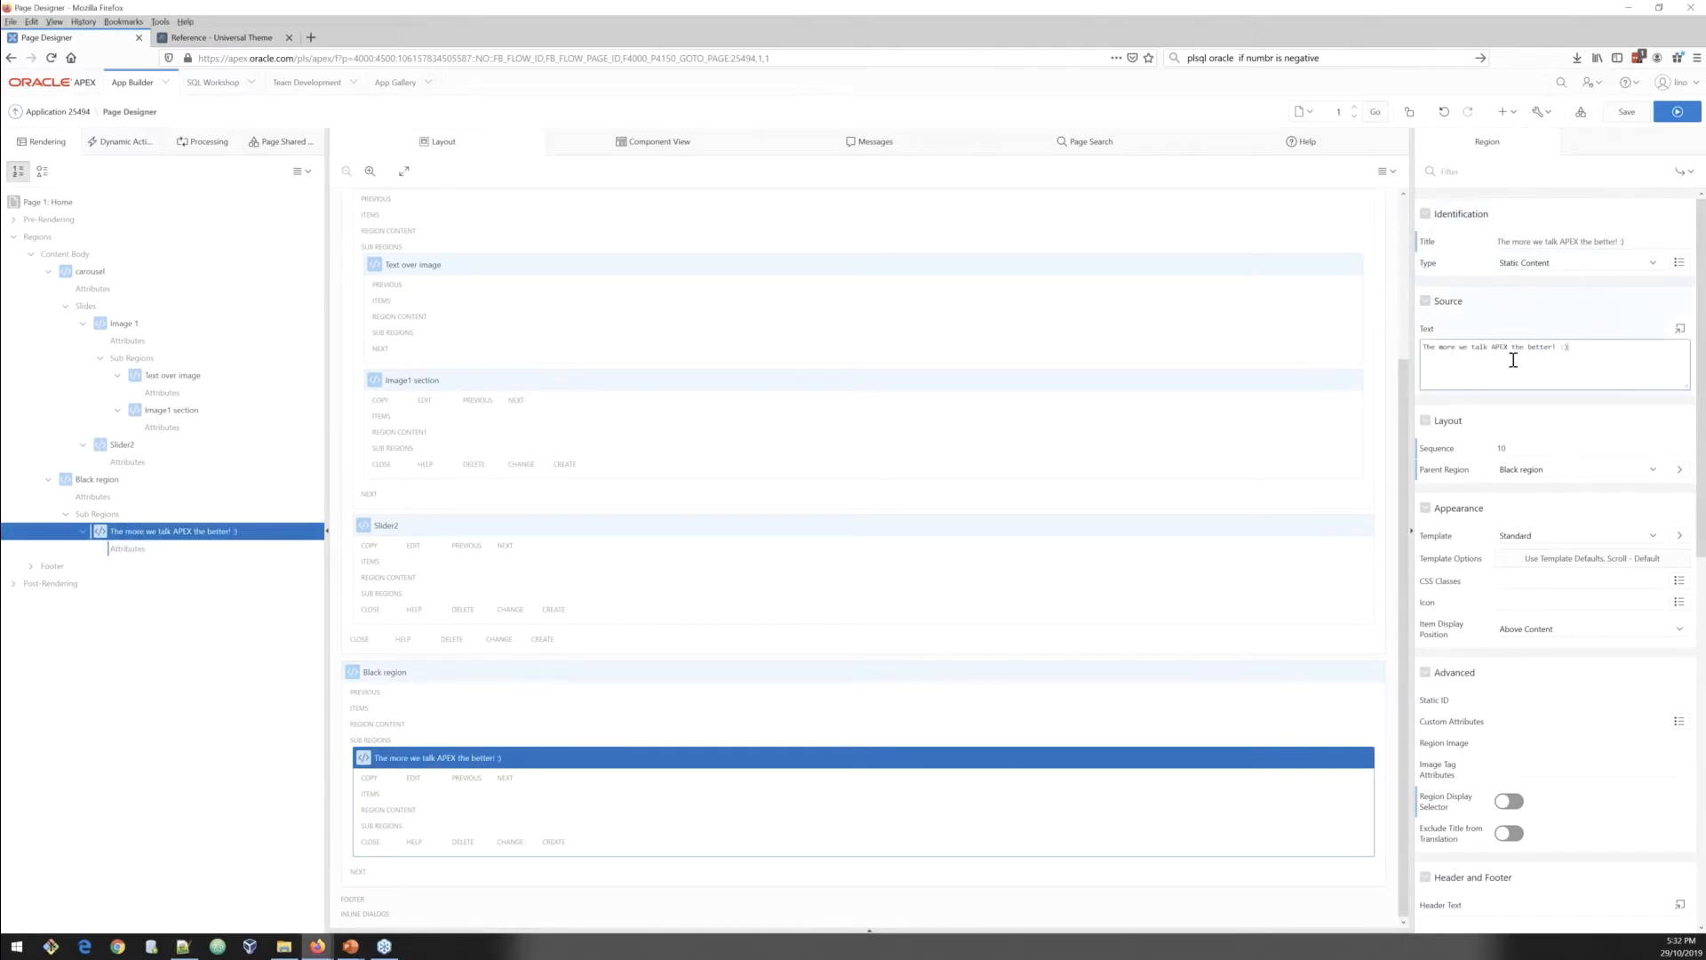
Step: Set the text sub region's template to Blank with Attributes and paste uppercase section-title CSS classes including hidden-md-down
{"action": "left_click", "coordinate": [1569, 536]}
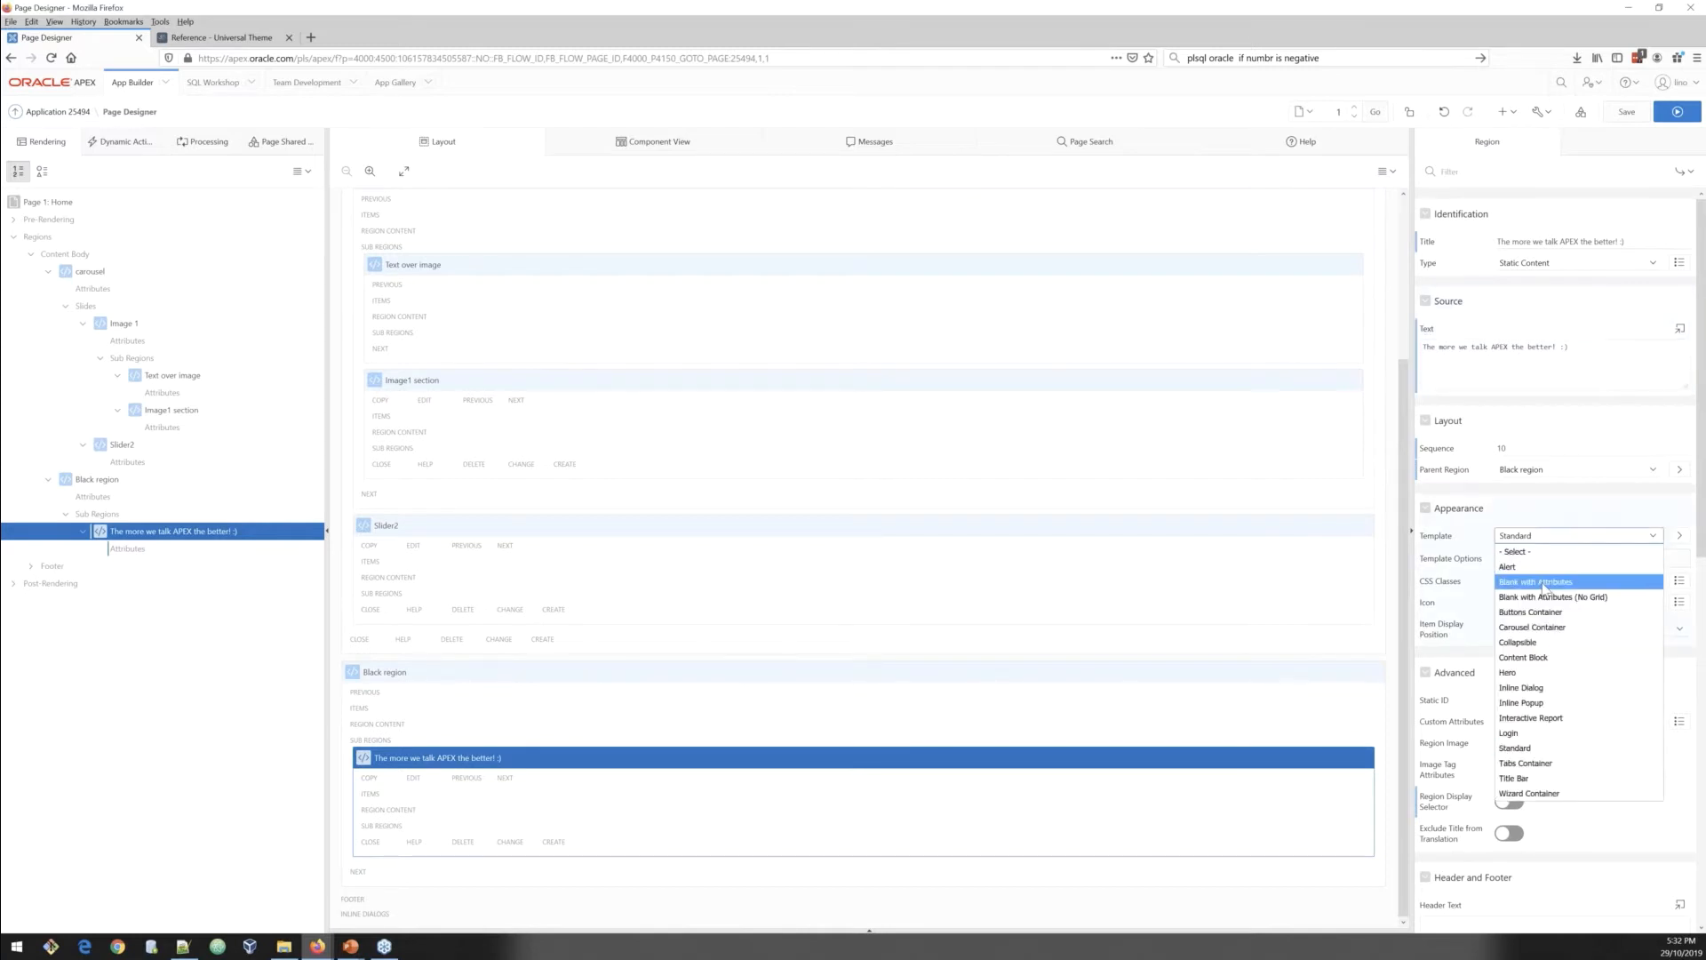
{"action": "left_click", "coordinate": [1543, 582]}
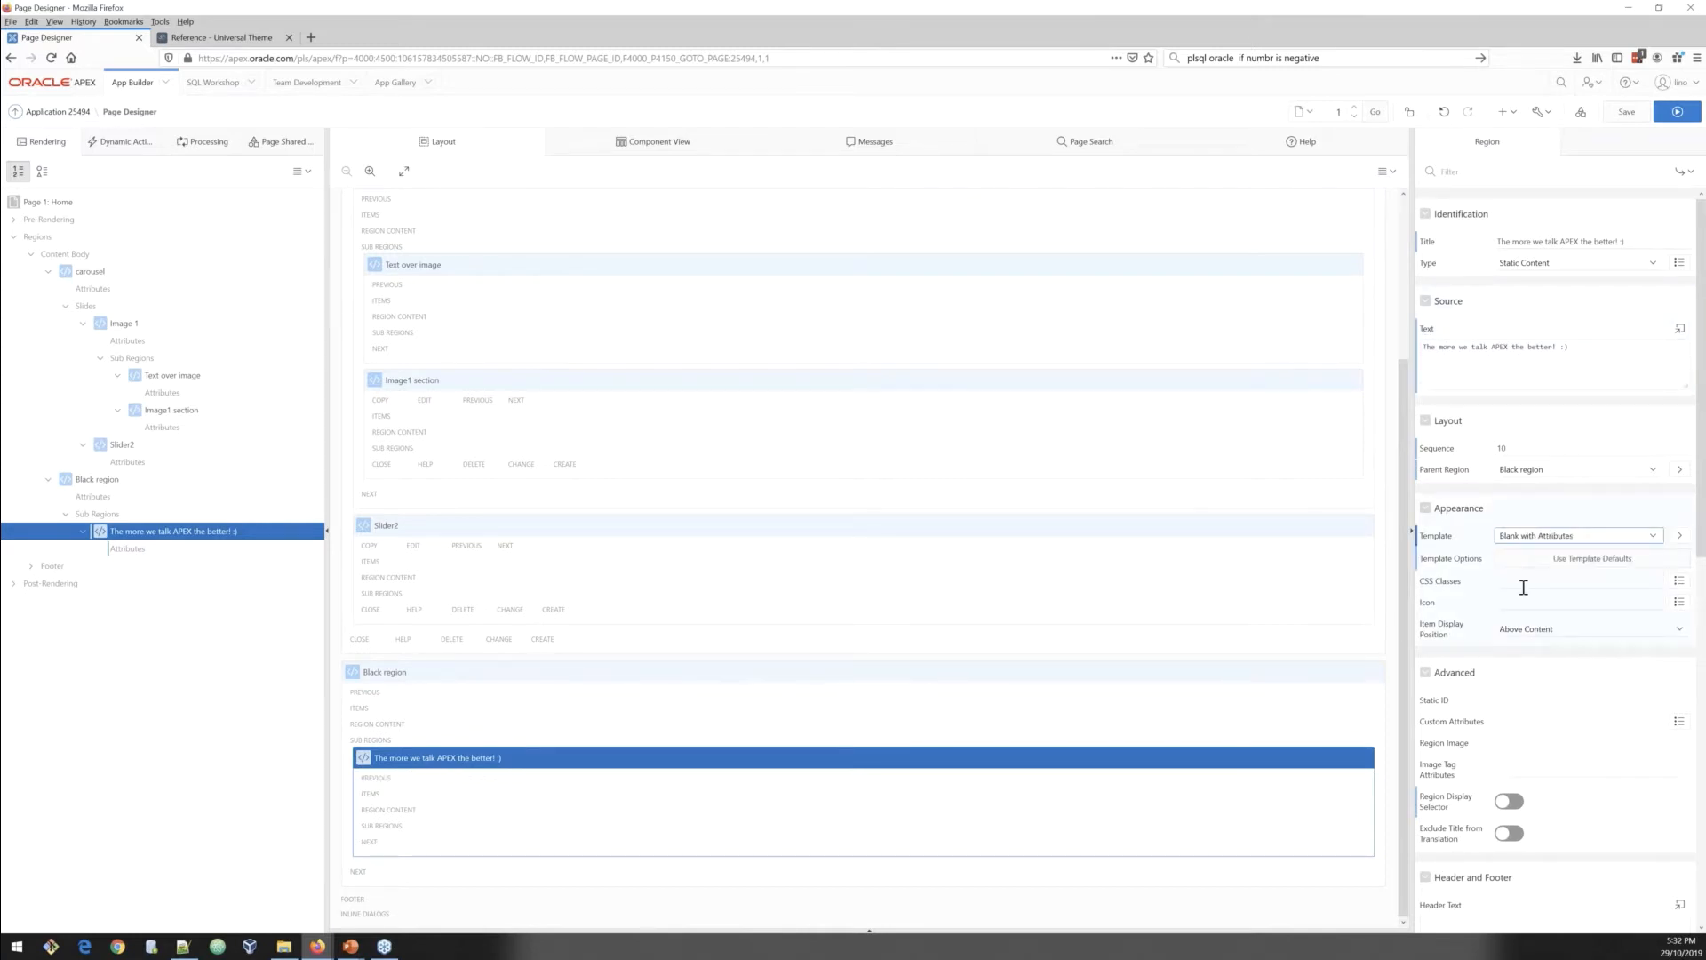
{"action": "key", "text": "alt+Tab"}
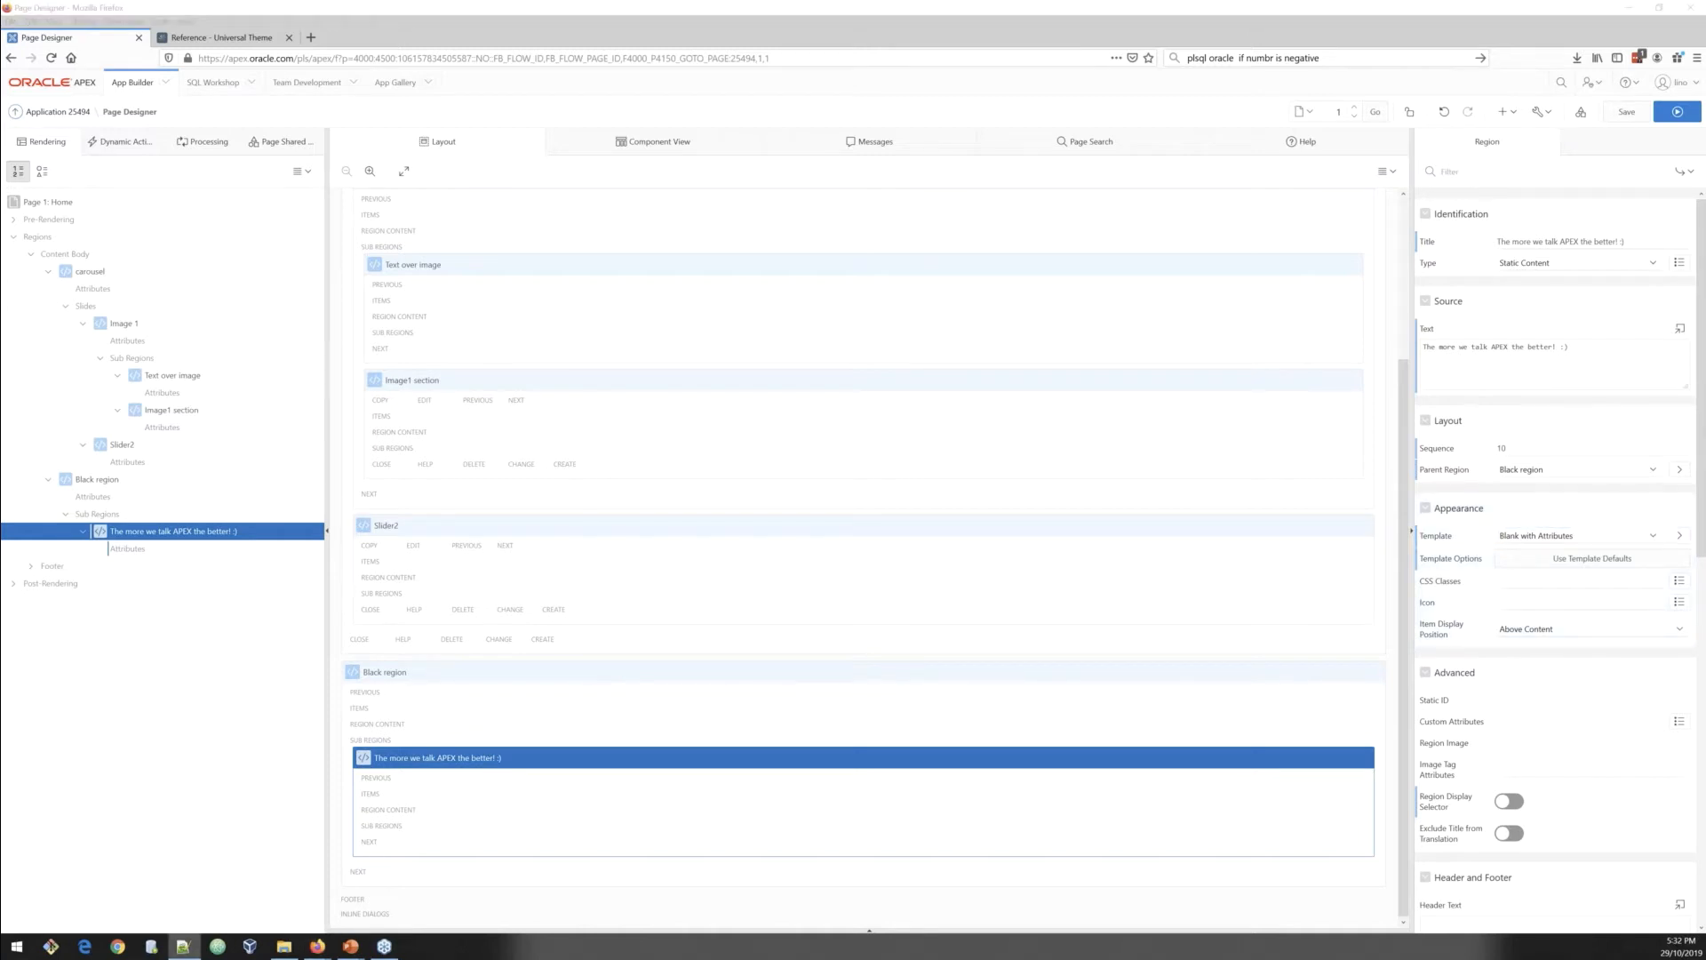
{"action": "left_click", "coordinate": [1590, 577]}
{"action": "key", "text": "ctrl+v"}
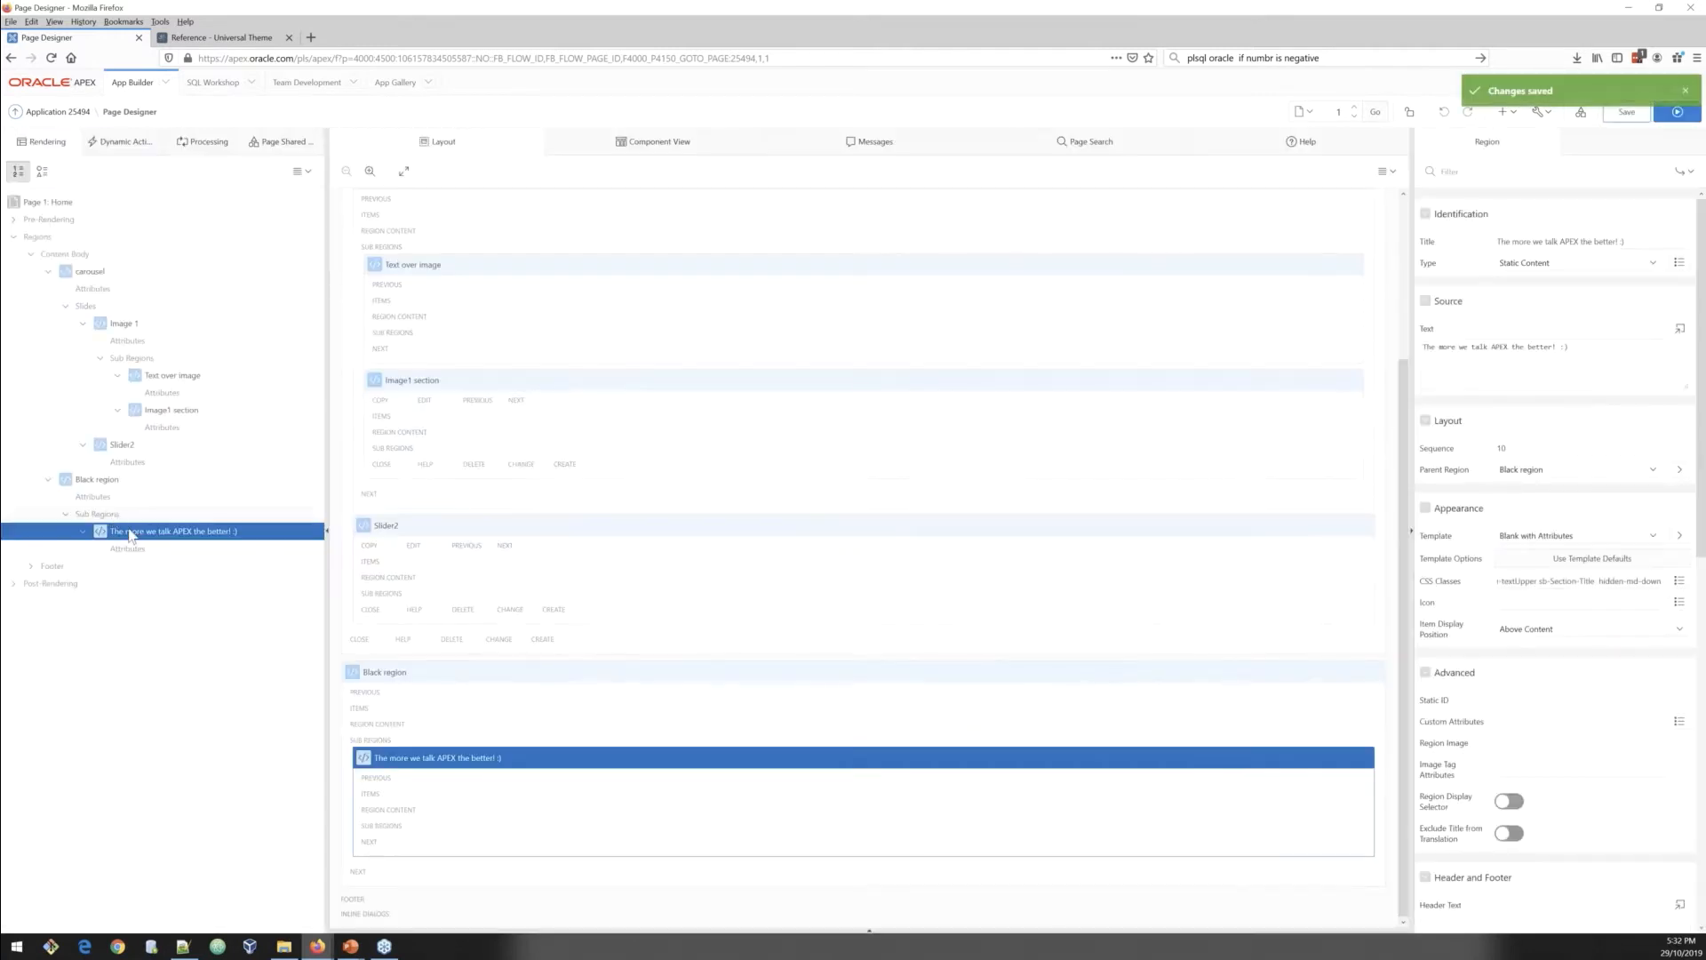
Step: Create another sub region in Black region after the text region and title it Cards
{"action": "right_click", "coordinate": [130, 536]}
{"action": "left_click", "coordinate": [162, 547]}
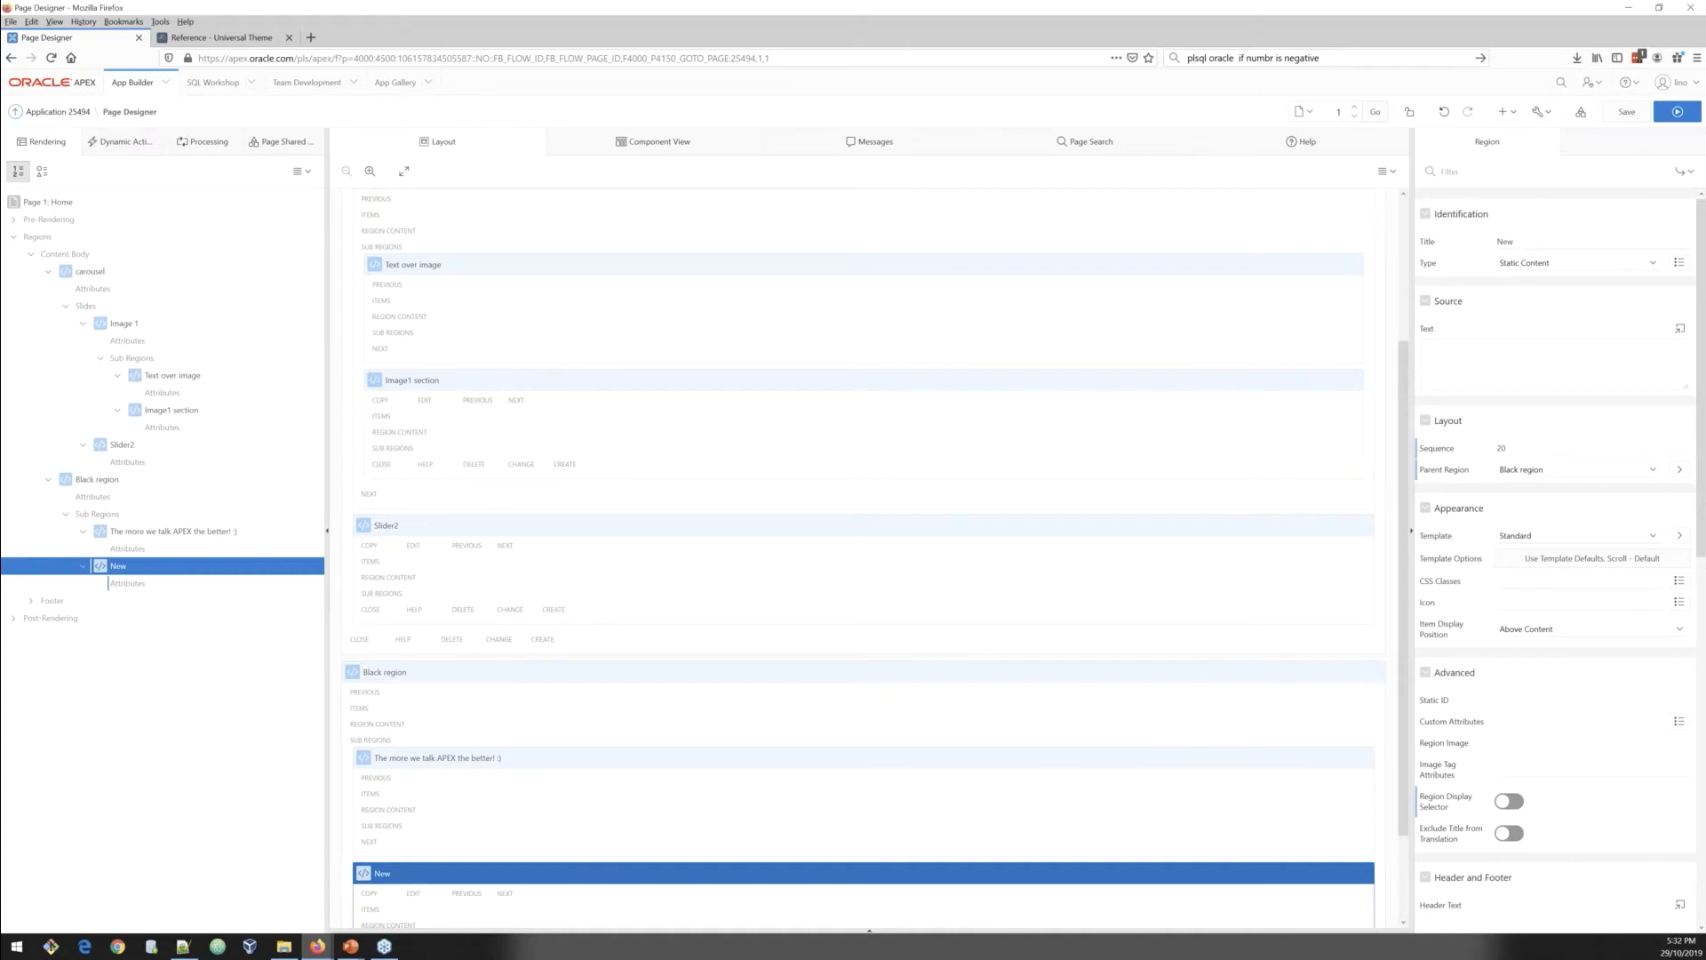
{"action": "double_click", "coordinate": [1493, 243]}
{"action": "type", "text": "Cards"}
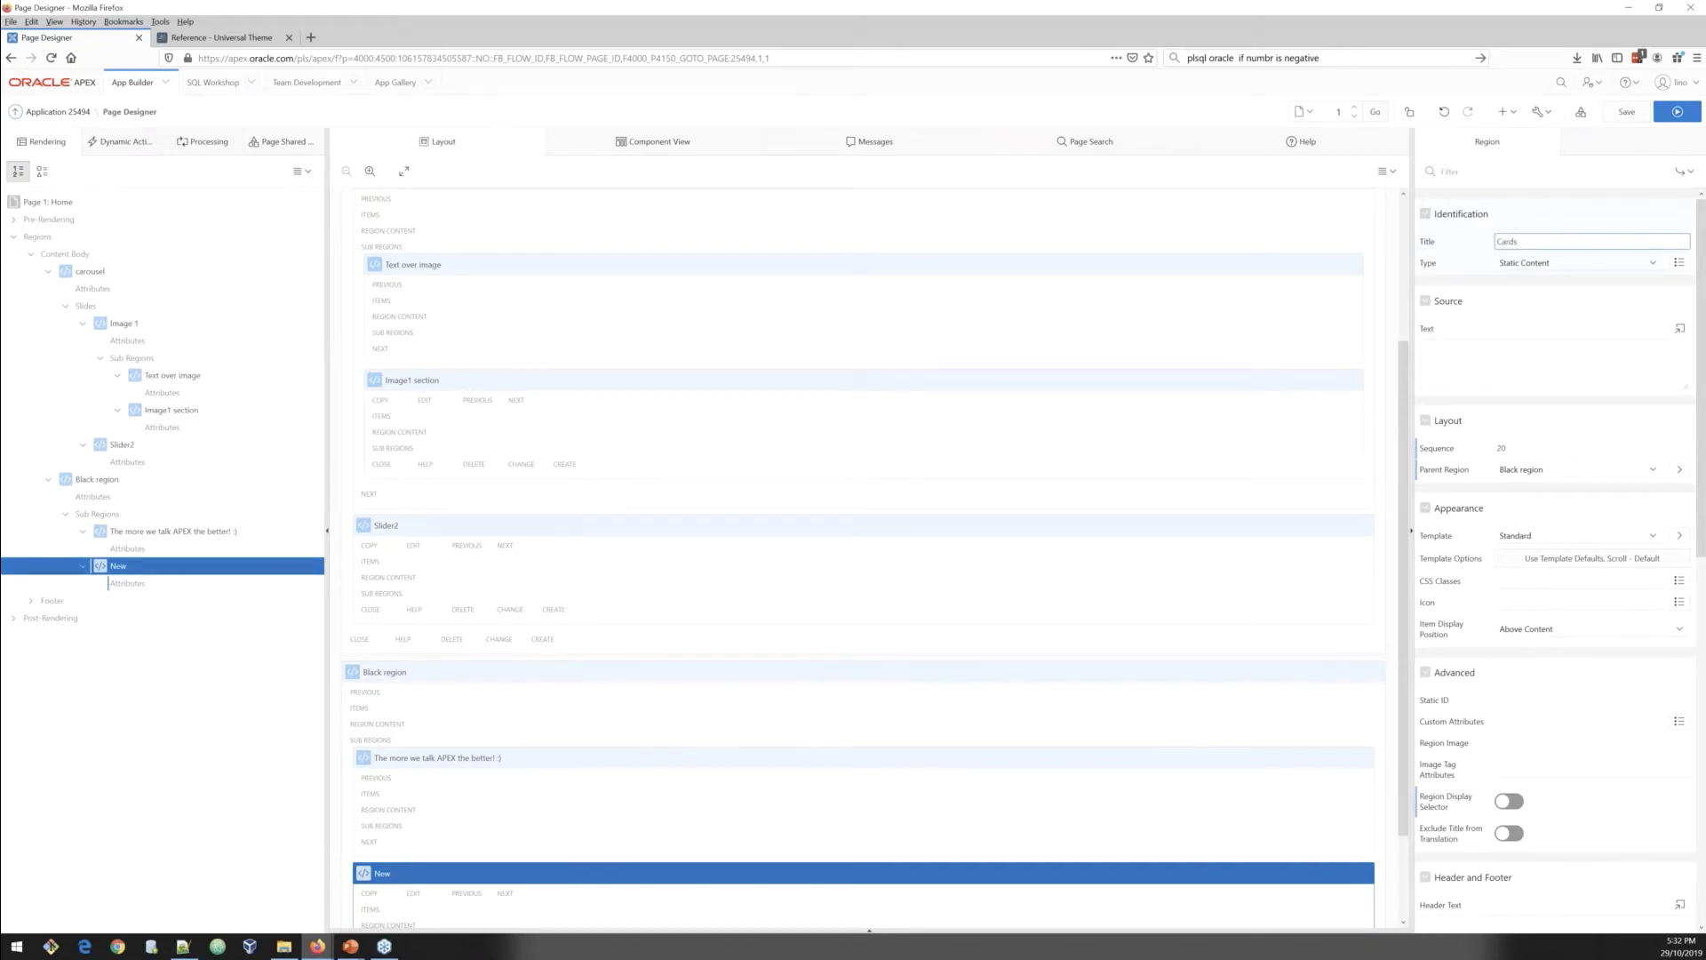
Step: Change the Cards region to a Classic Report with a SQL Query source
{"action": "left_click", "coordinate": [1540, 265]}
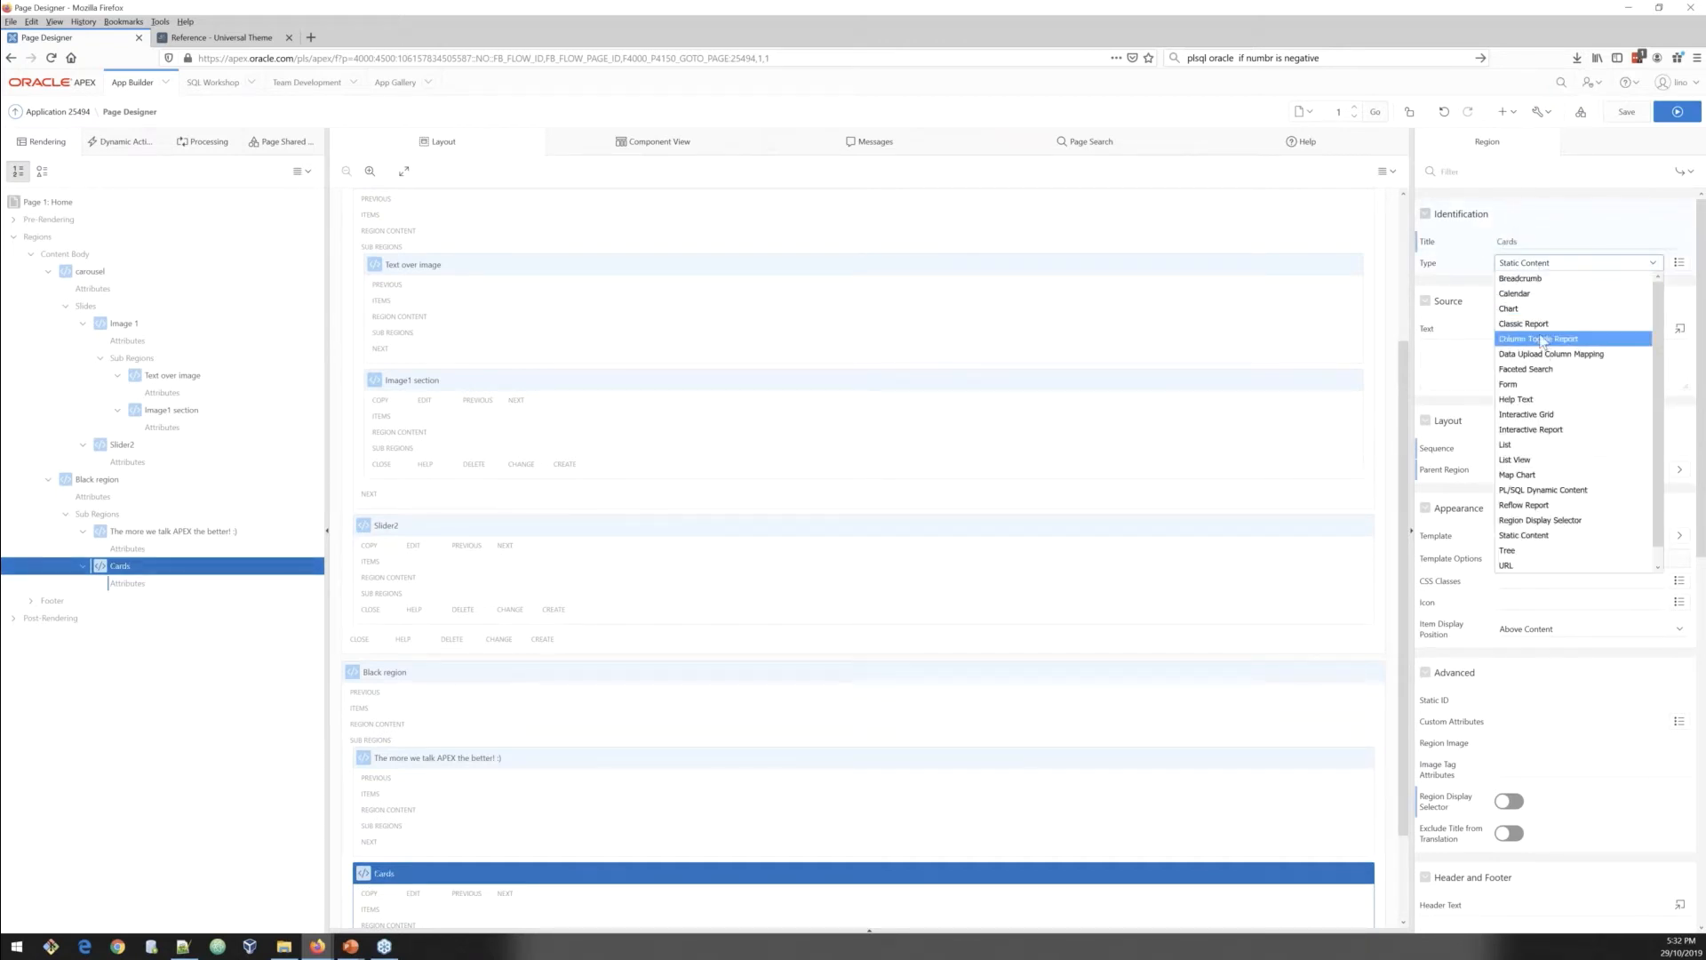
{"action": "left_click", "coordinate": [1535, 329]}
{"action": "left_click", "coordinate": [1524, 351]}
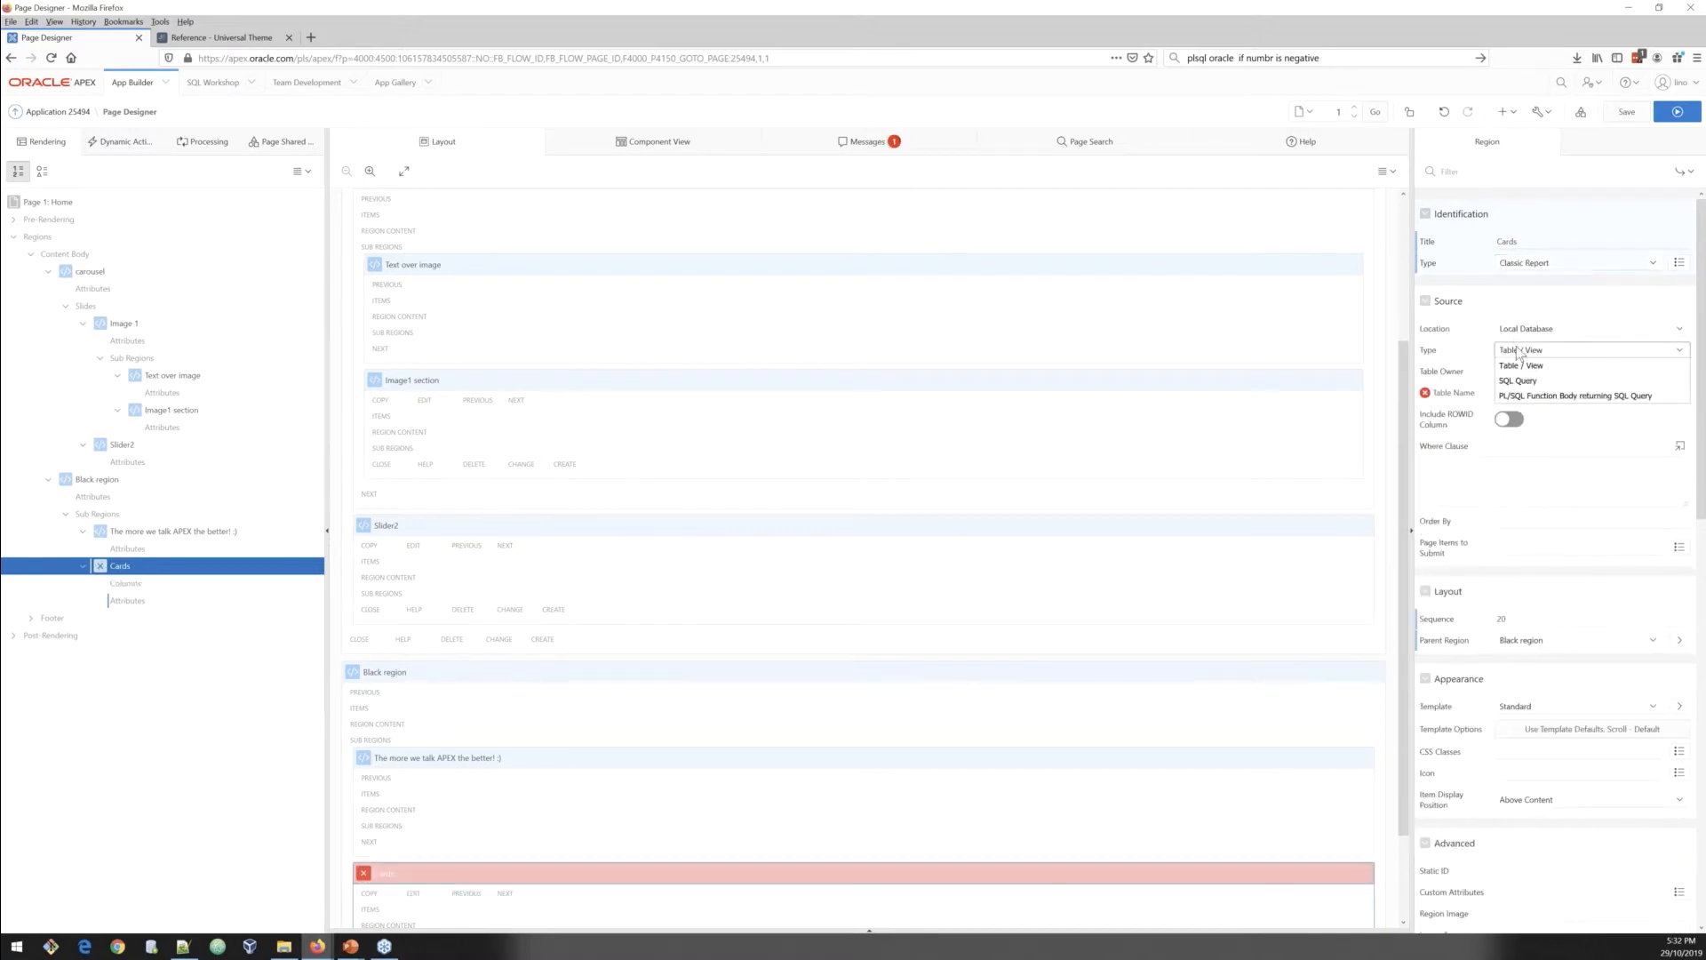
{"action": "left_click", "coordinate": [1522, 382]}
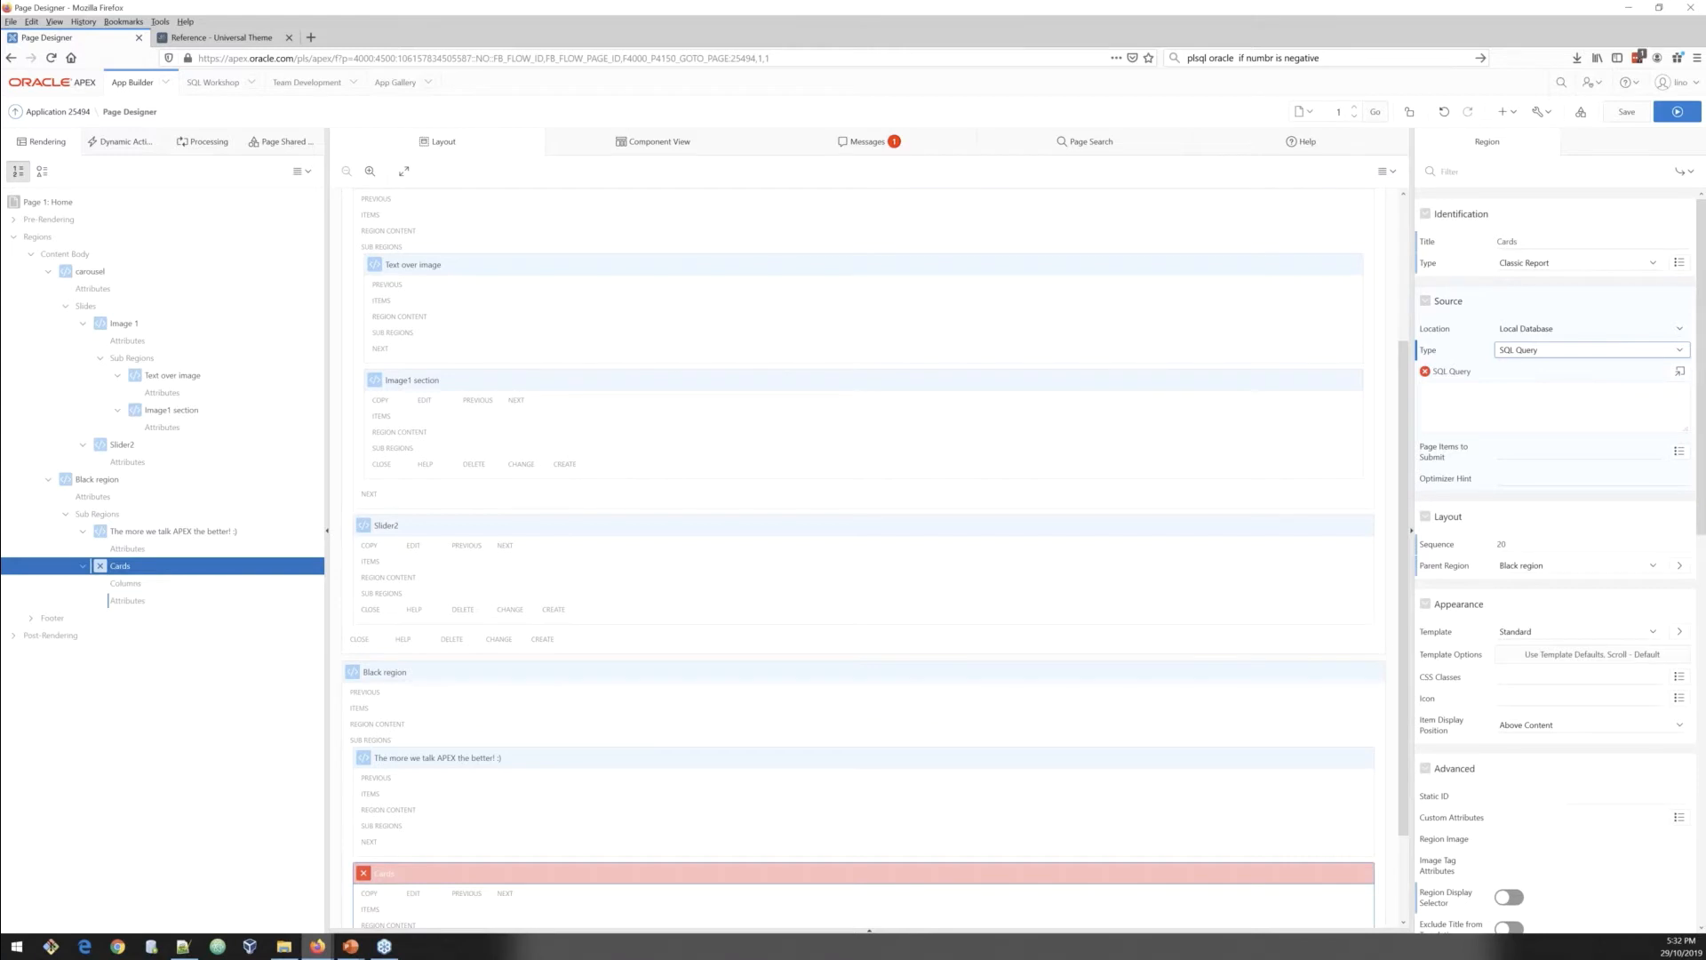
Step: Paste the cards SQL query selecting card_title, card_text, card_subtext, card_link, card_icon and CARD_LINK_TARGET from dual
{"action": "key", "text": "alt+Tab"}
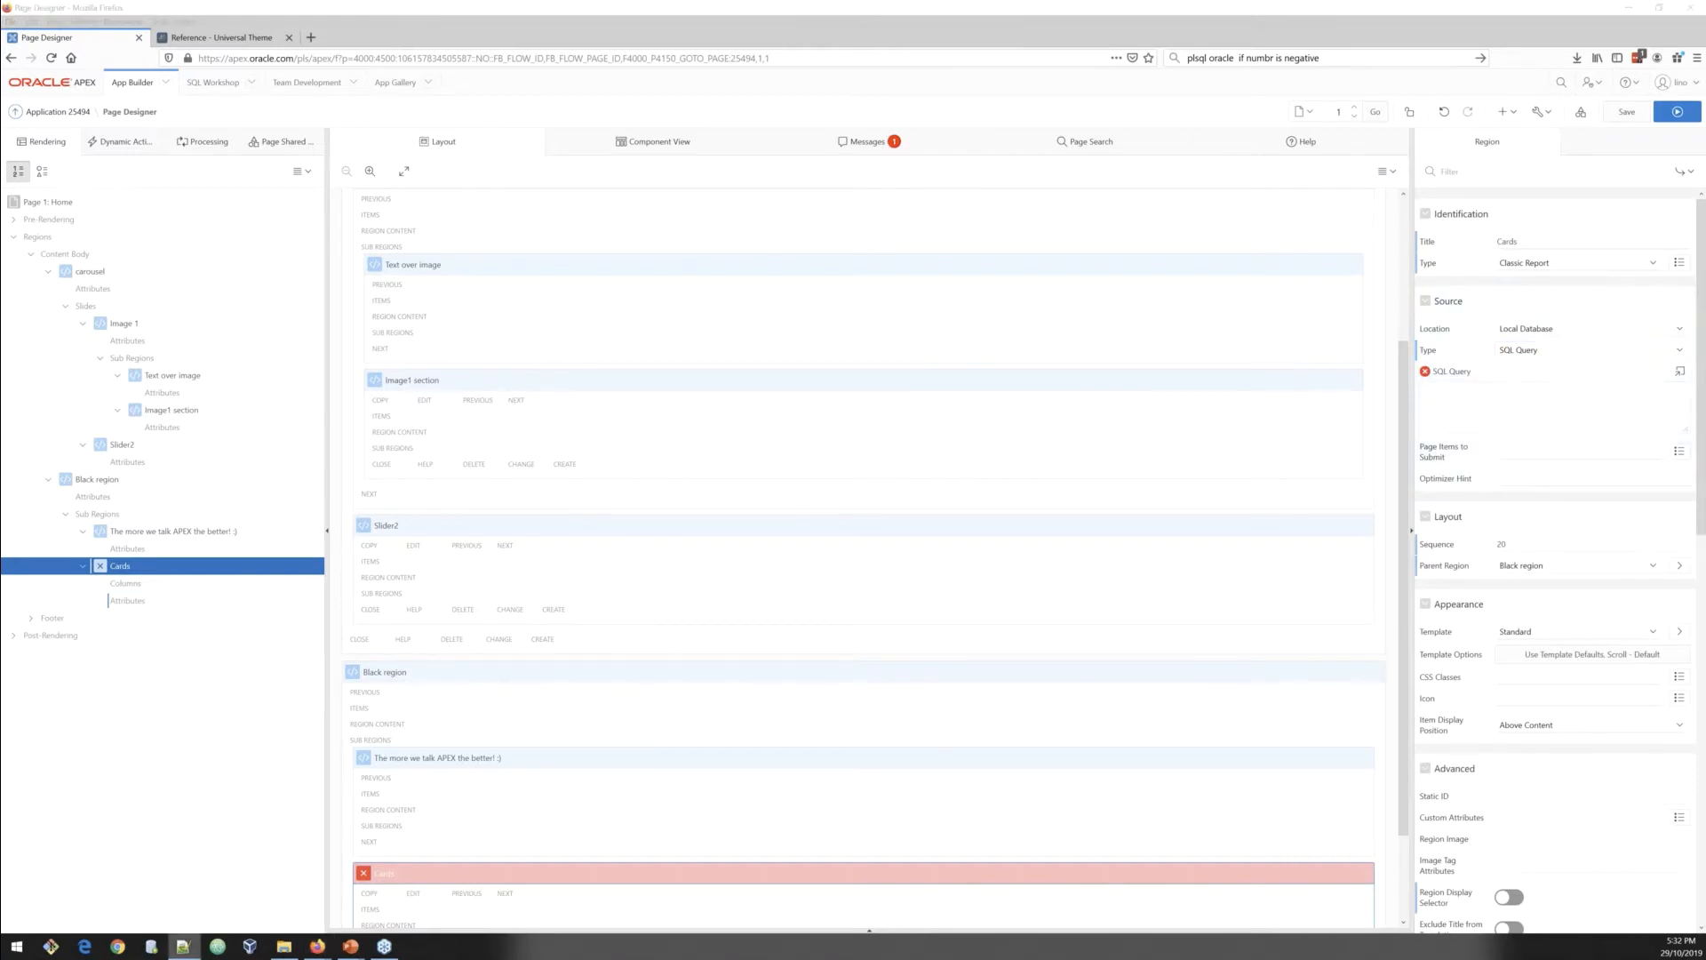
{"action": "left_click", "coordinate": [1530, 401]}
{"action": "key", "text": "ctrl+v"}
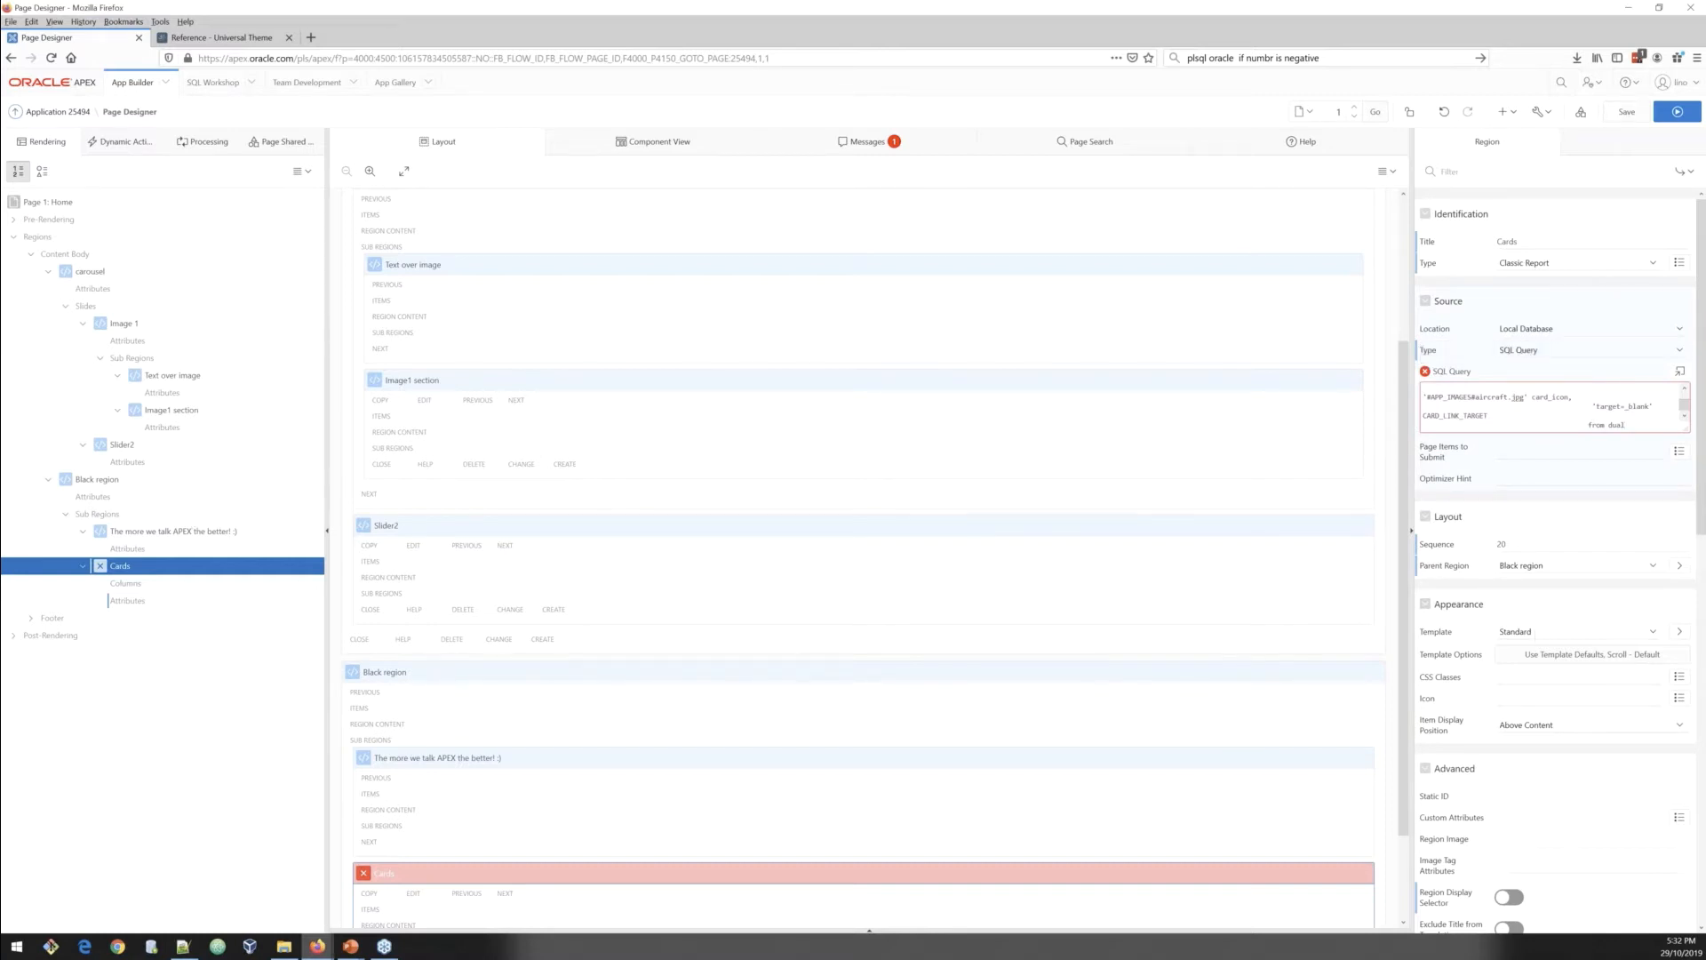
Step: Set the Cards region's template to Blank with Attributes and paste CSS classes including sb-Card-background u-alignMiddle
{"action": "left_click", "coordinate": [1540, 632]}
{"action": "left_click", "coordinate": [1540, 680]}
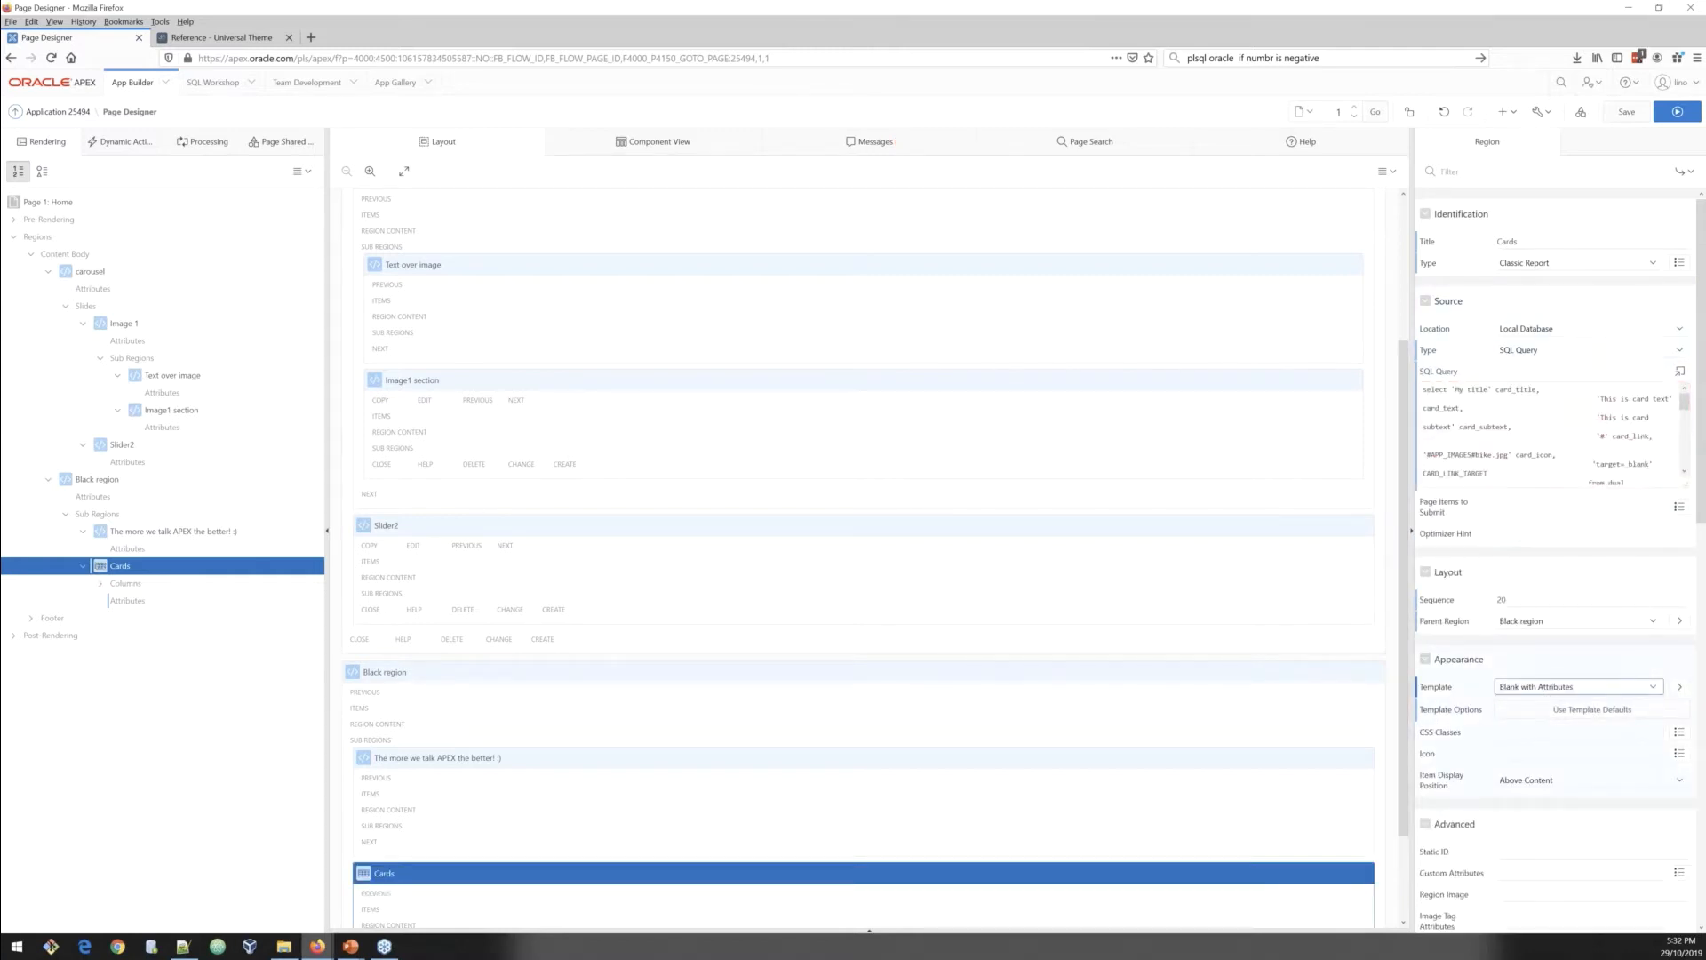
{"action": "key", "text": "alt+Tab"}
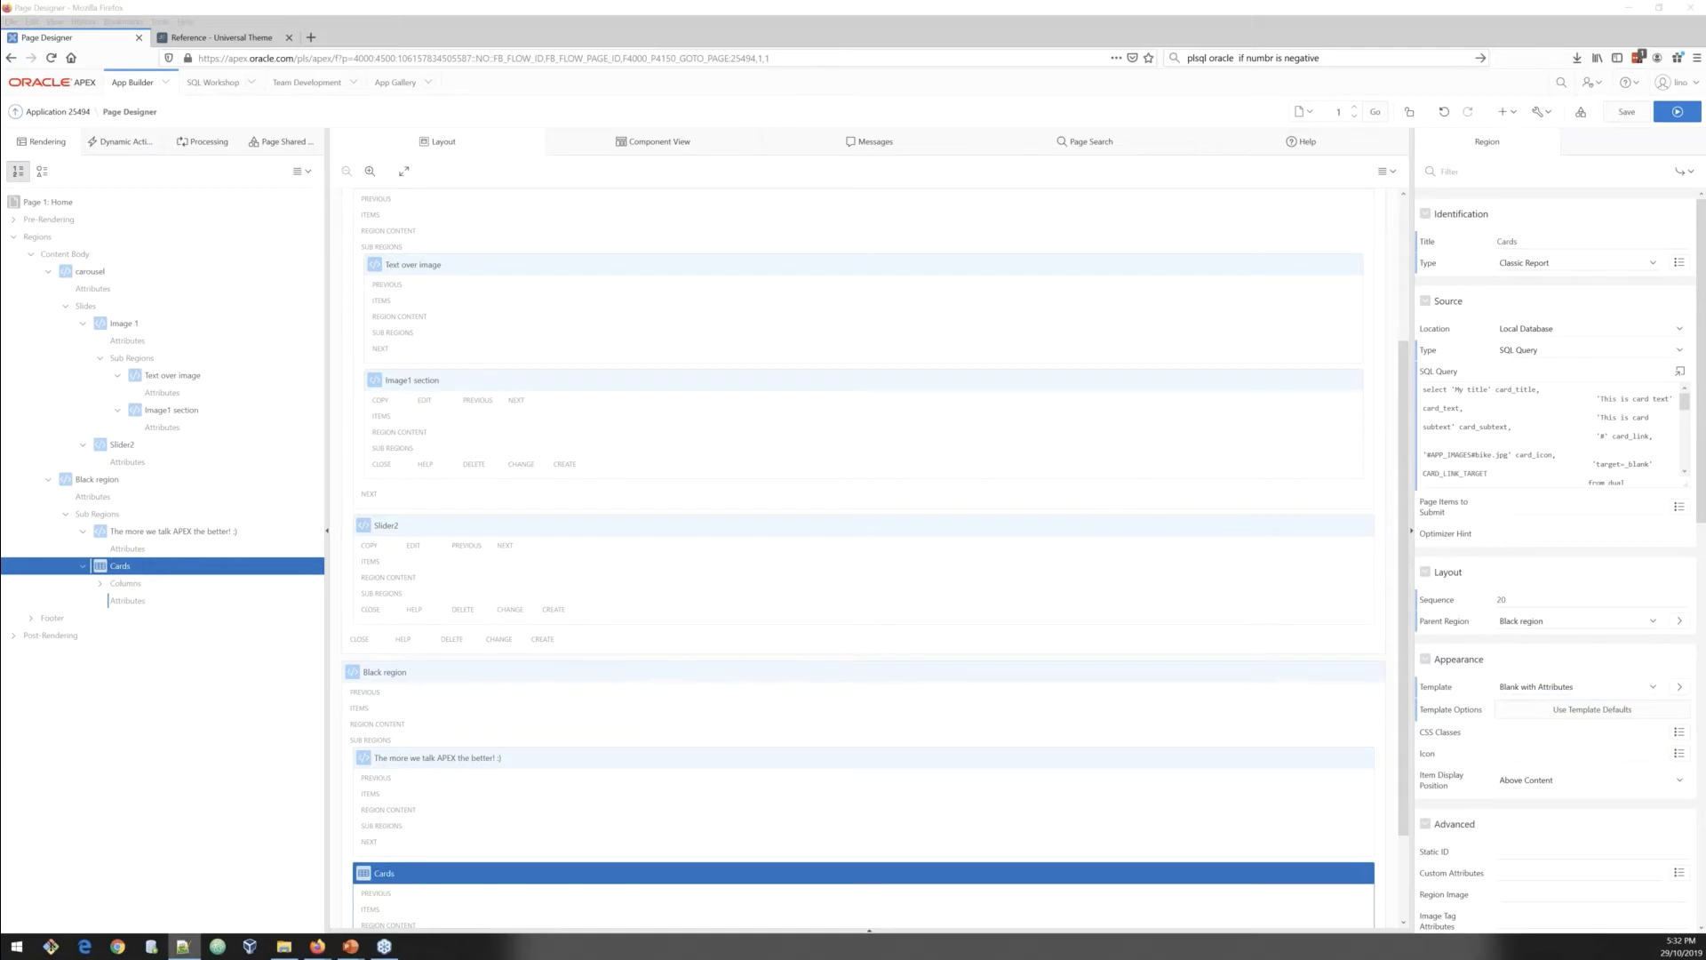
{"action": "left_click", "coordinate": [1557, 732]}
{"action": "key", "text": "ctrl+v"}
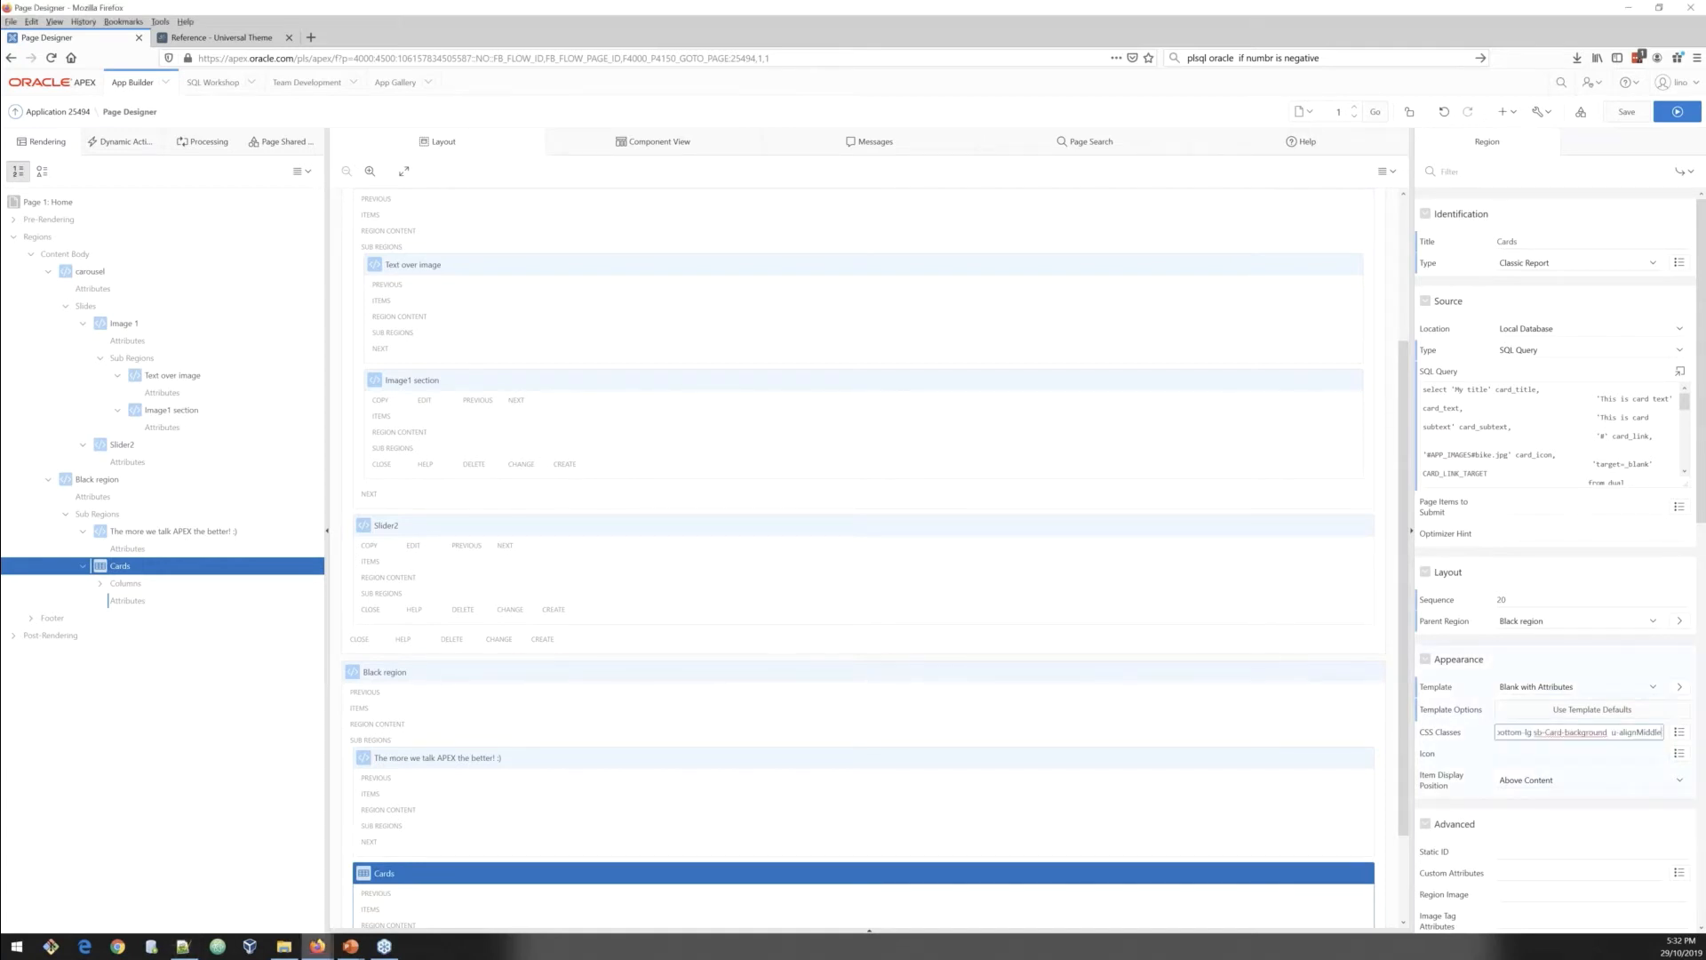
Step: Set the Cards region's Static ID to sb-block-2 and save the page
{"action": "key", "text": "alt+Tab"}
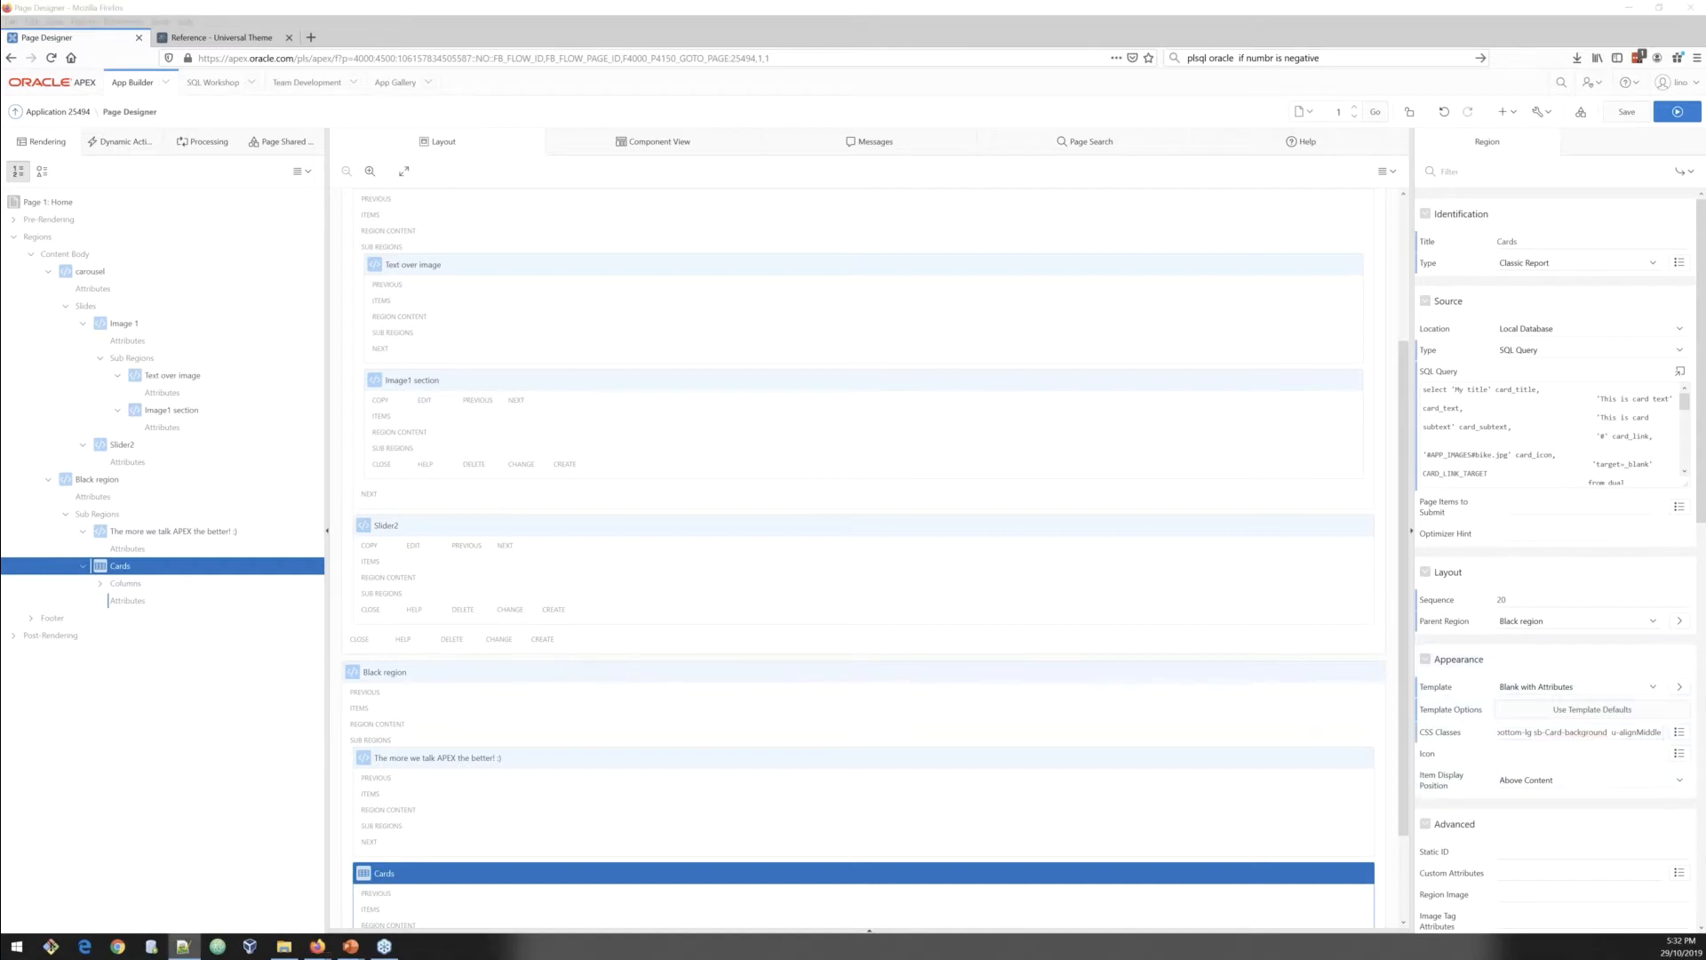
{"action": "left_click", "coordinate": [1512, 854]}
{"action": "type", "text": "sb-block-2"}
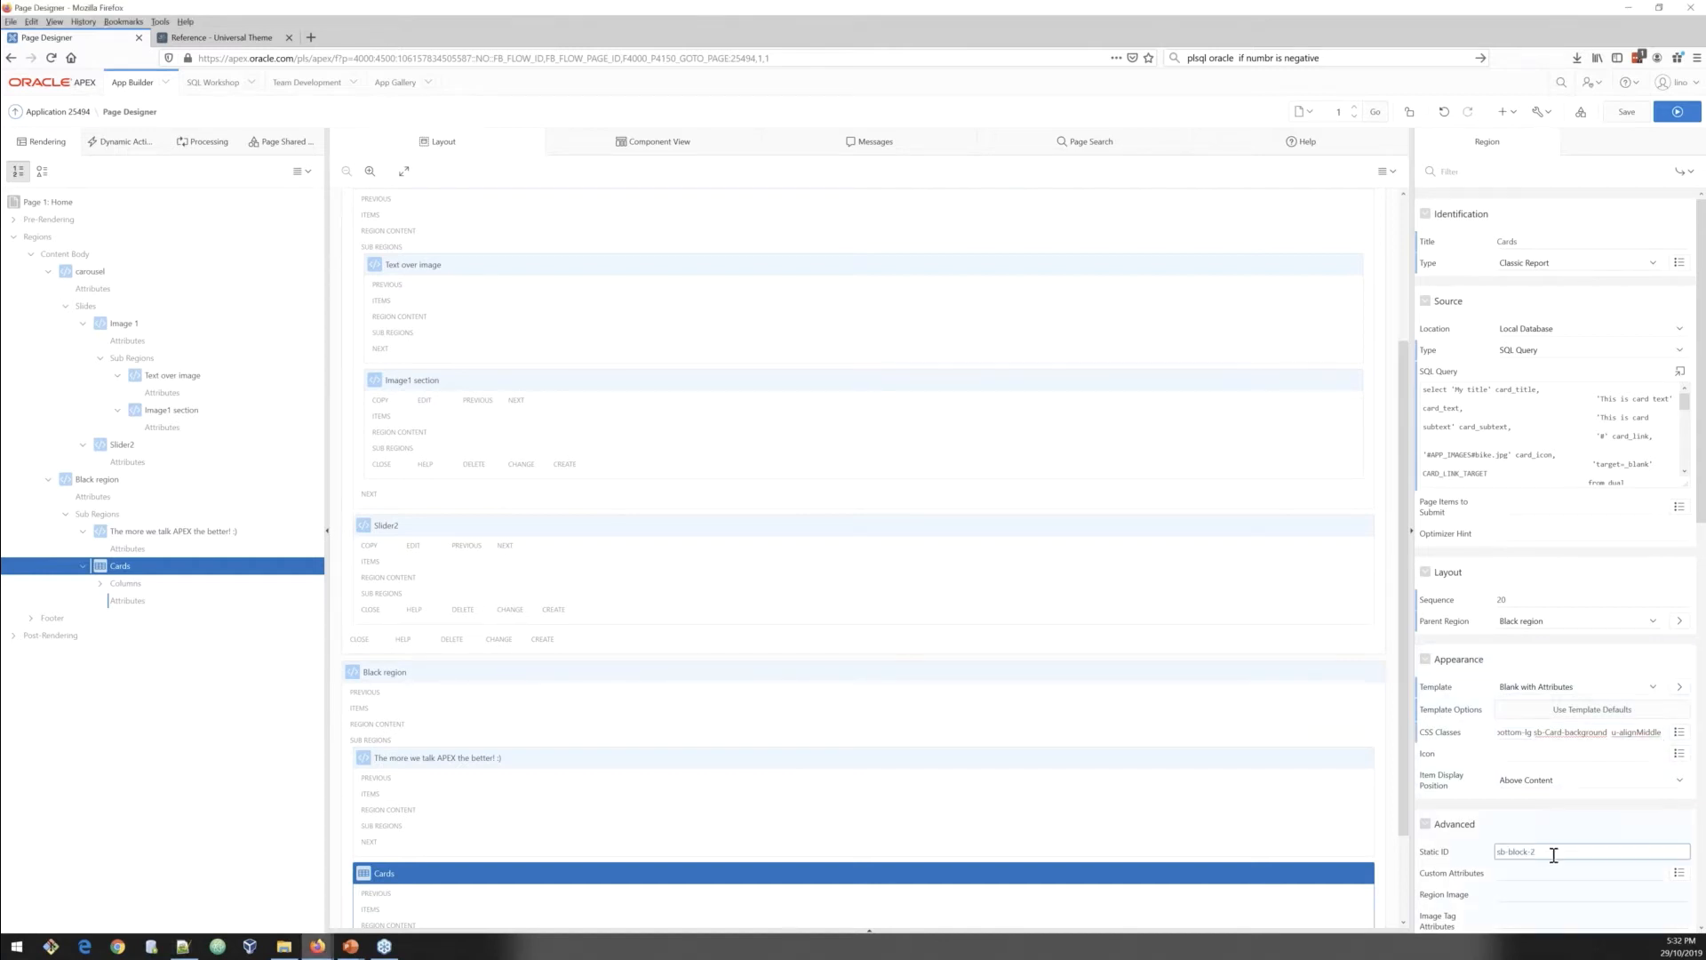
{"action": "scroll", "coordinate": [1562, 852], "scroll_direction": "down", "scroll_amount": 1}
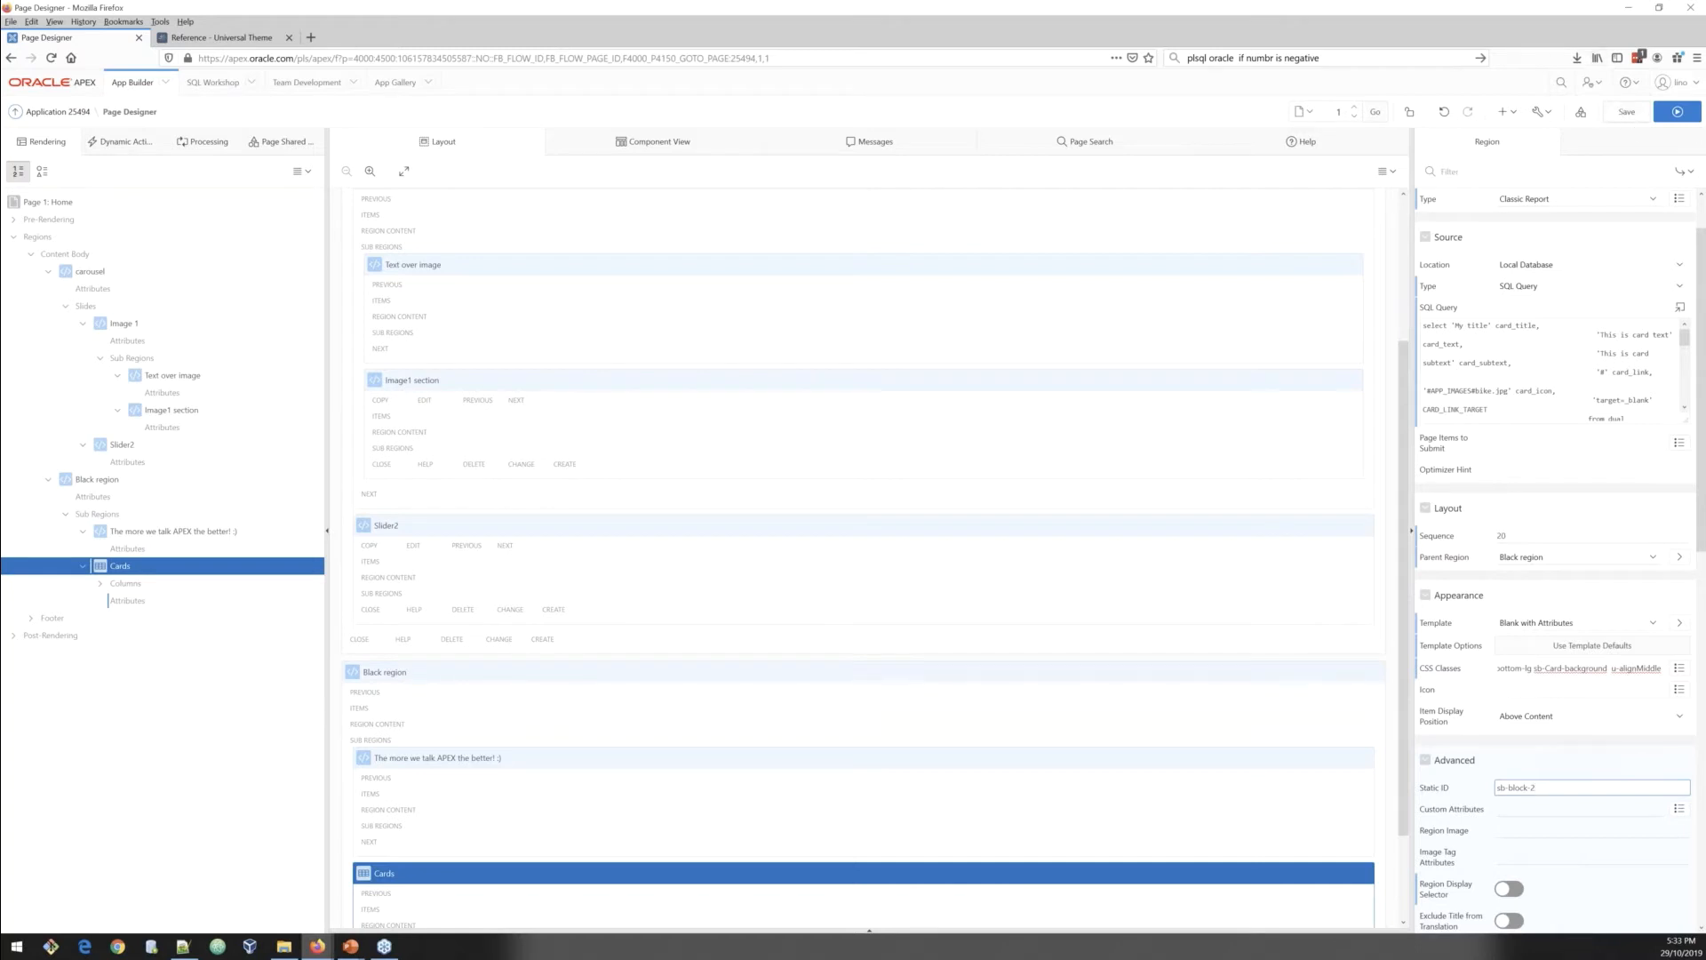
{"action": "key", "text": "ctrl+alt+s"}
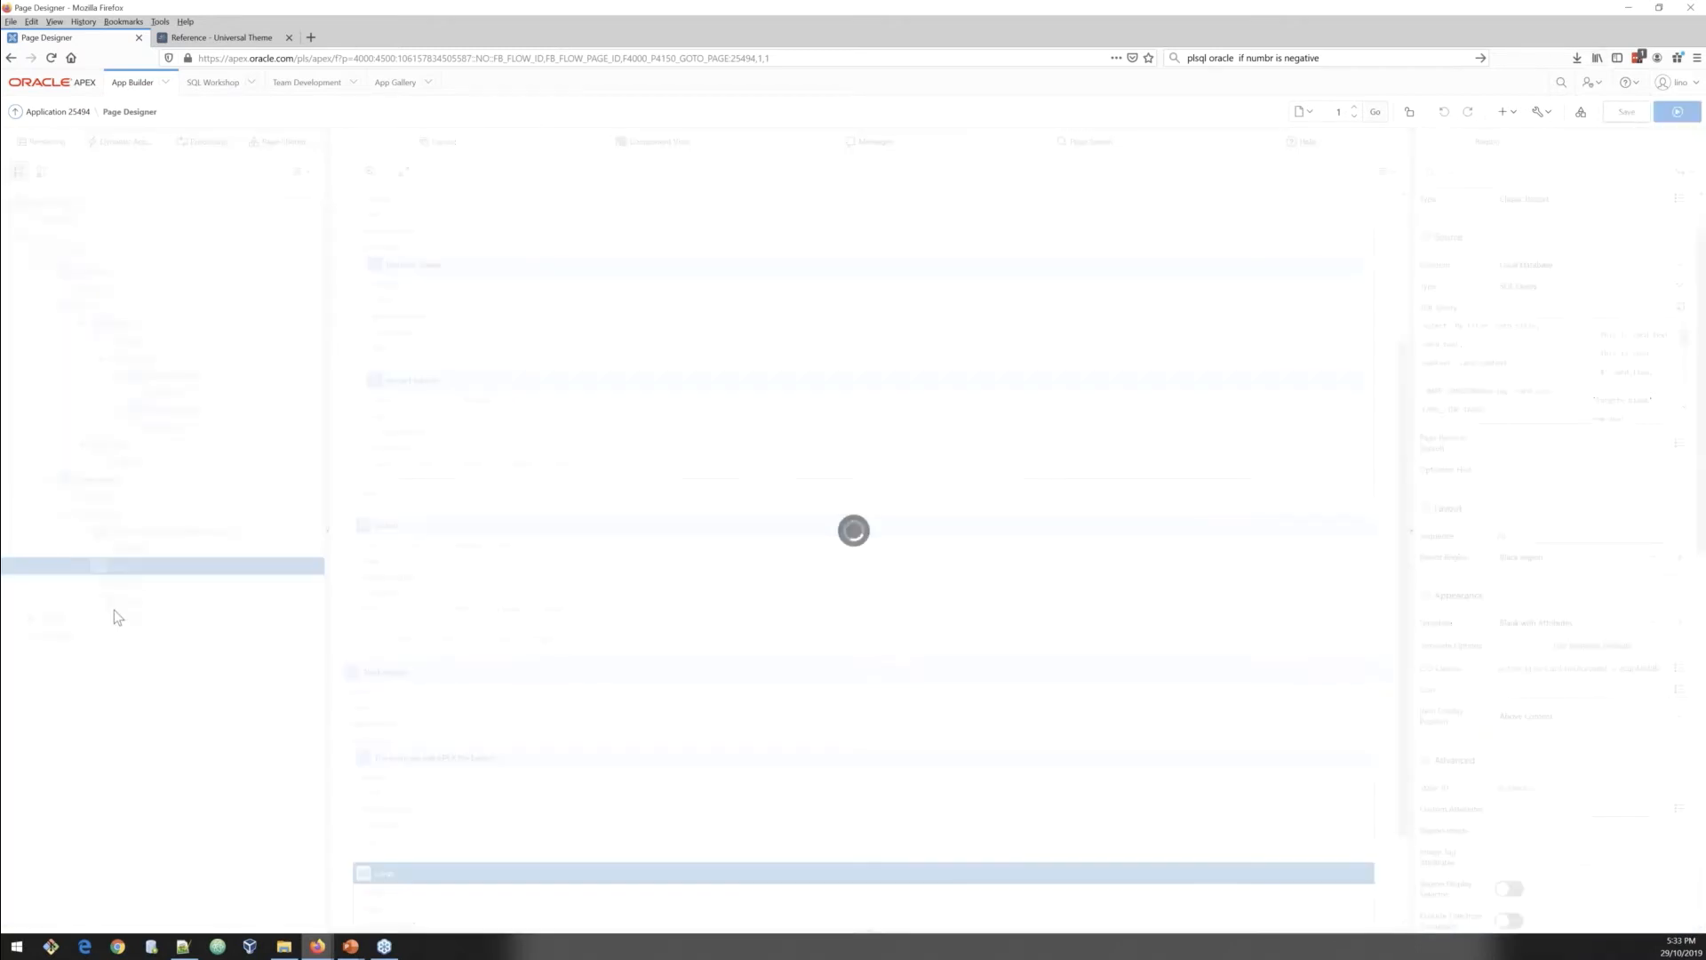
Step: In the Cards report attributes, set pagination to No Pagination (Show All Rows) and the template to Cards
{"action": "left_click", "coordinate": [125, 601]}
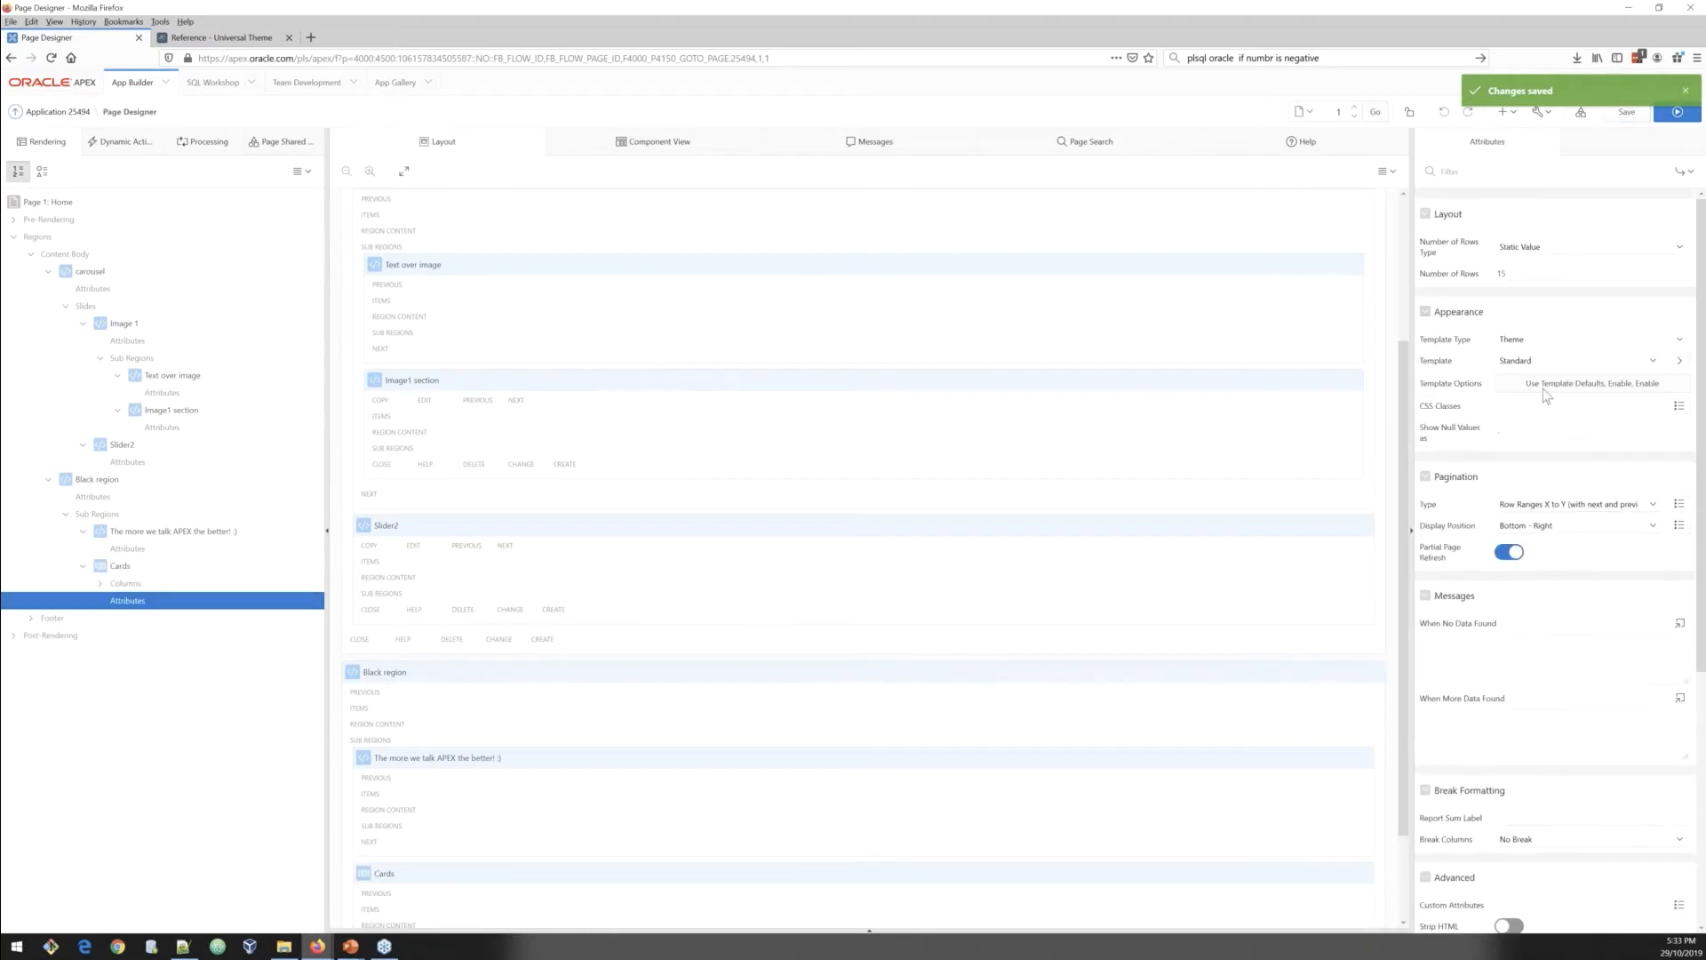
{"action": "left_click", "coordinate": [1554, 504]}
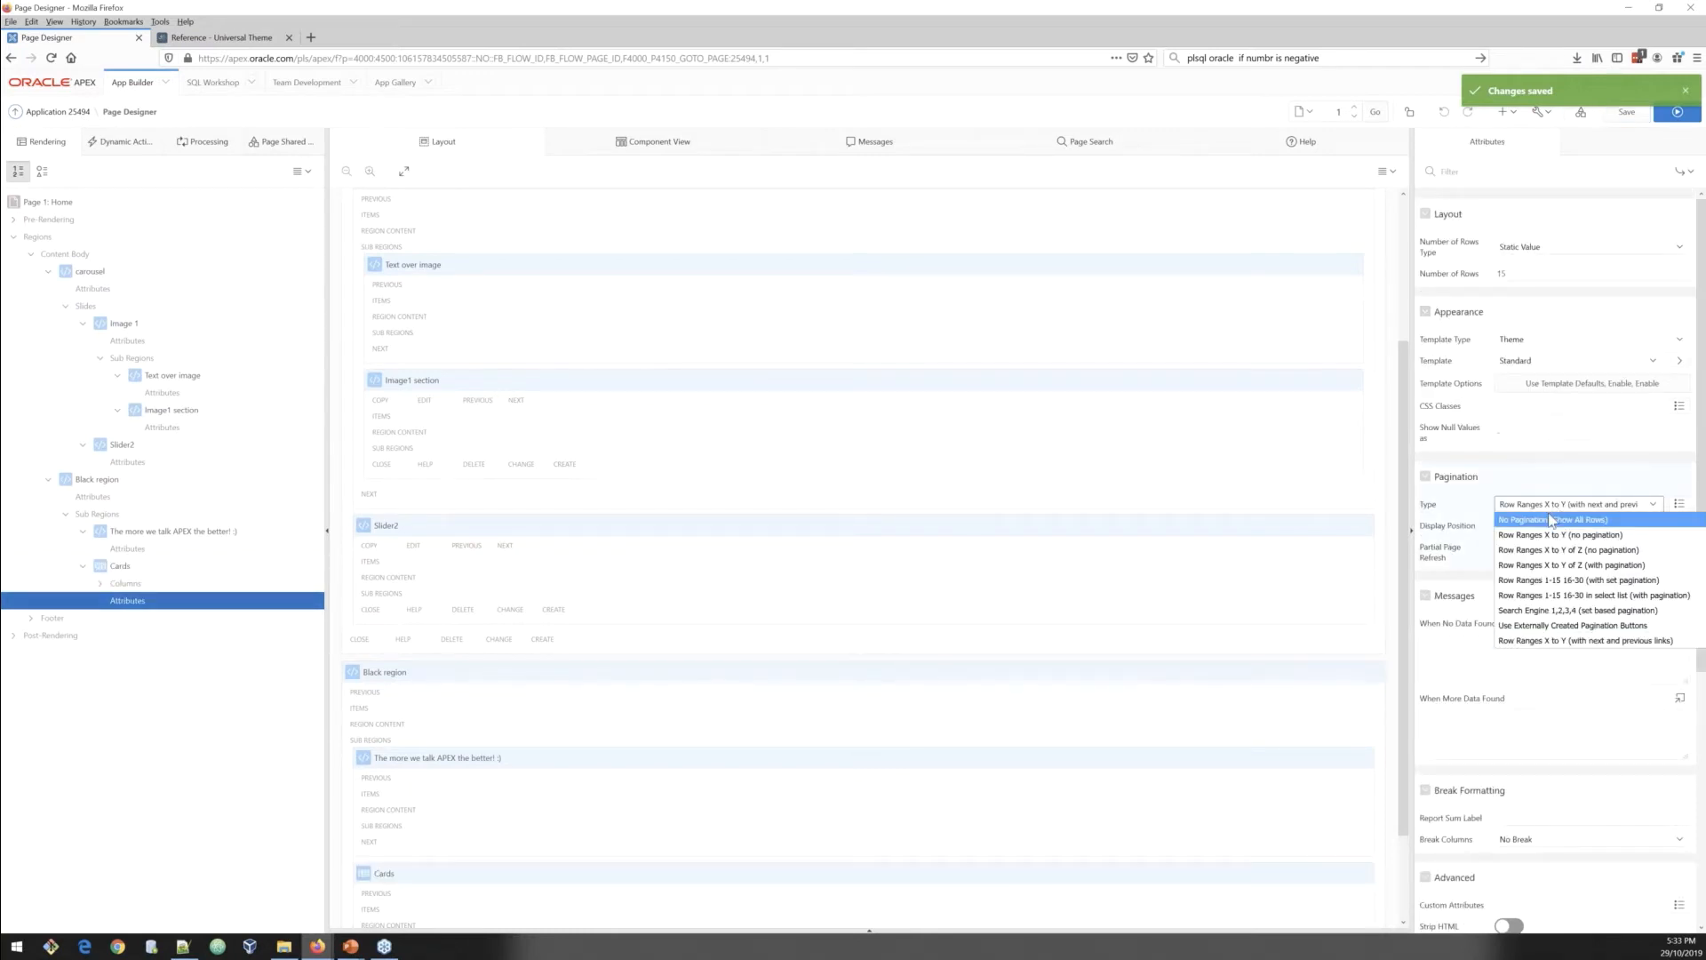
{"action": "left_click", "coordinate": [1564, 517]}
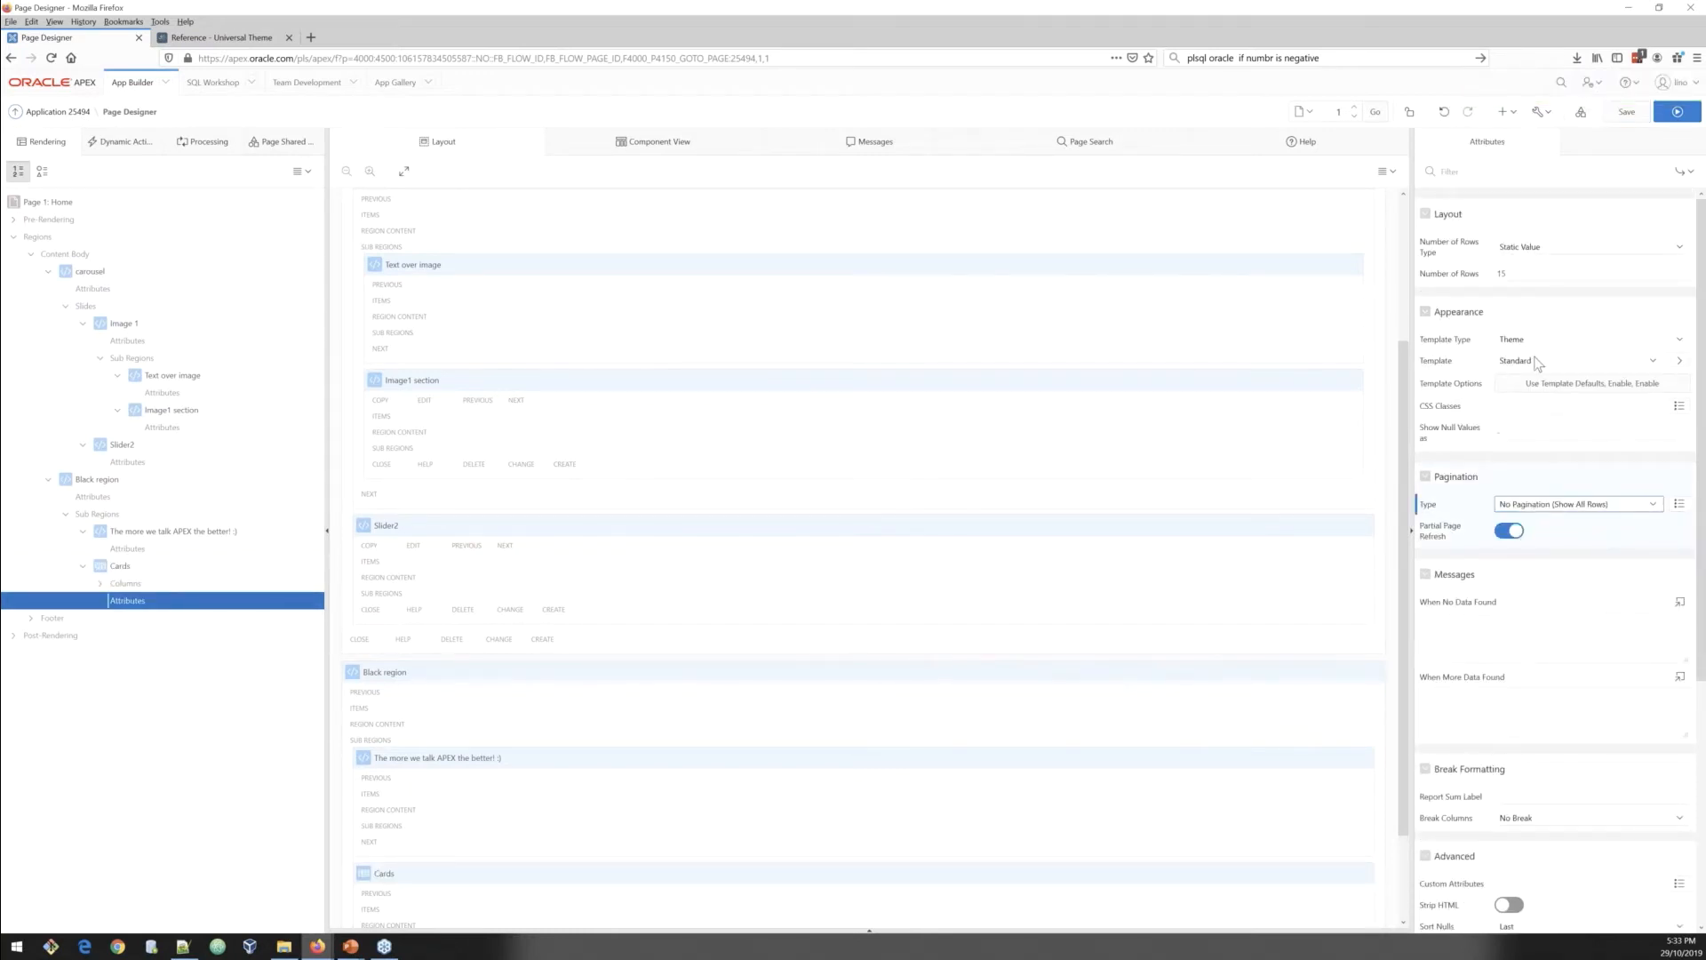
{"action": "left_click", "coordinate": [1538, 360]}
{"action": "left_click", "coordinate": [1545, 437]}
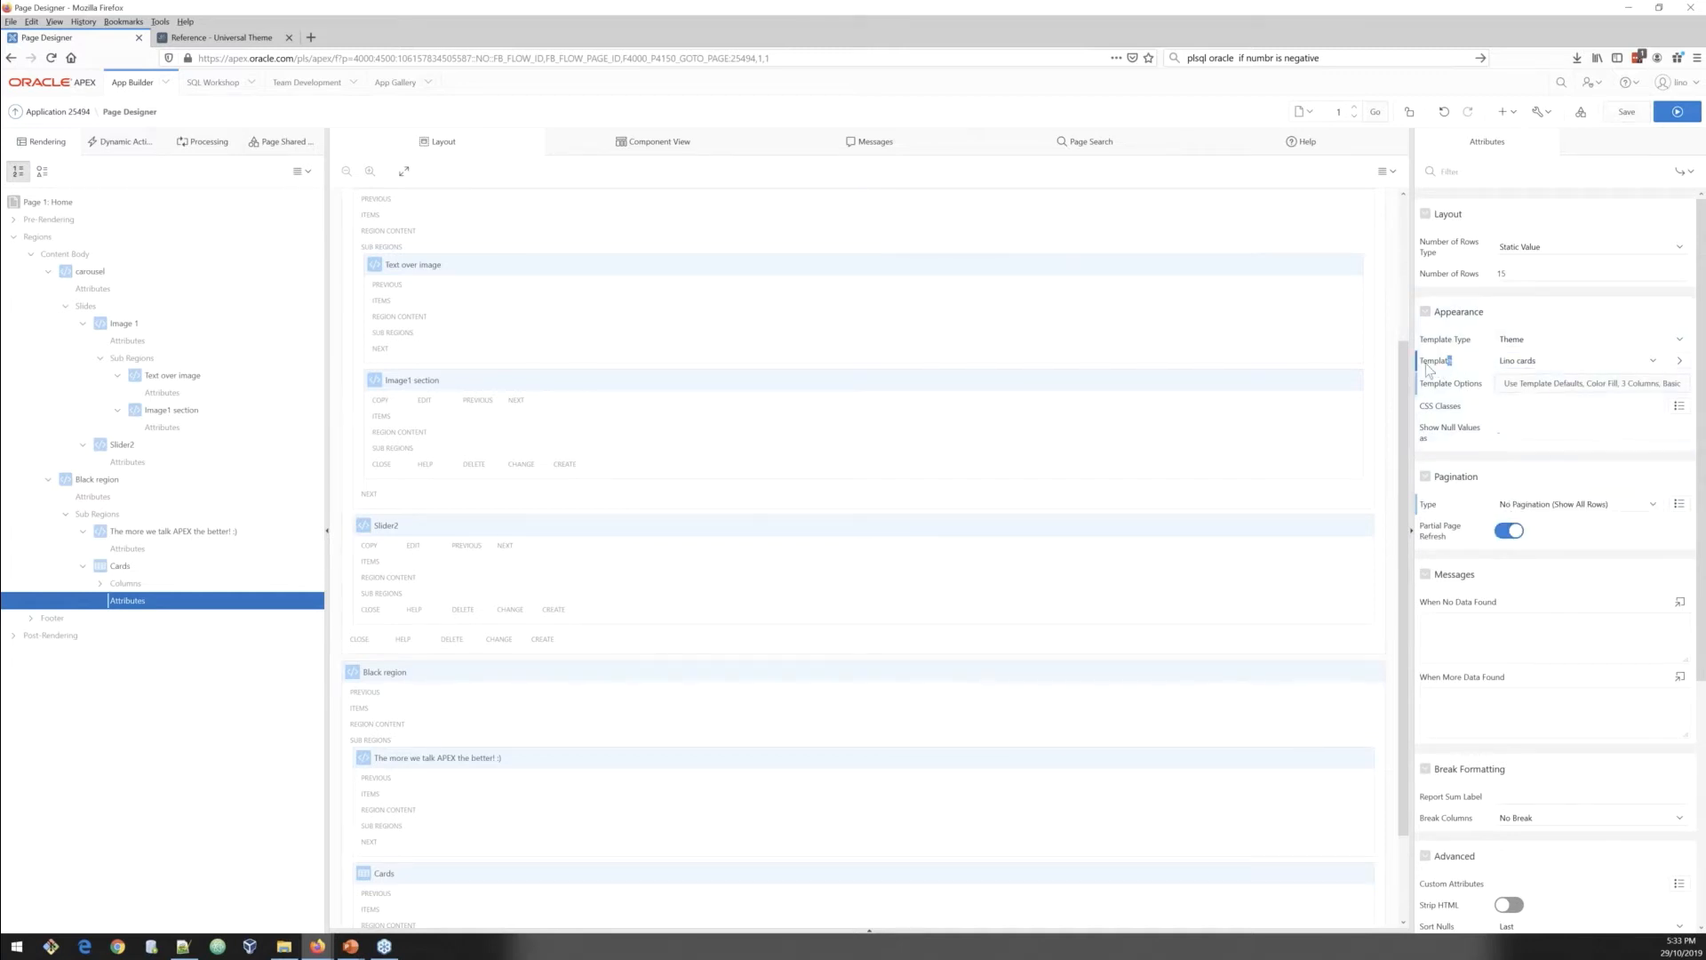
Step: Enable Apply Theme Colors, Raise Card, Display Icons and Featured in the Cards template options, then save
{"action": "double_click", "coordinate": [1425, 370]}
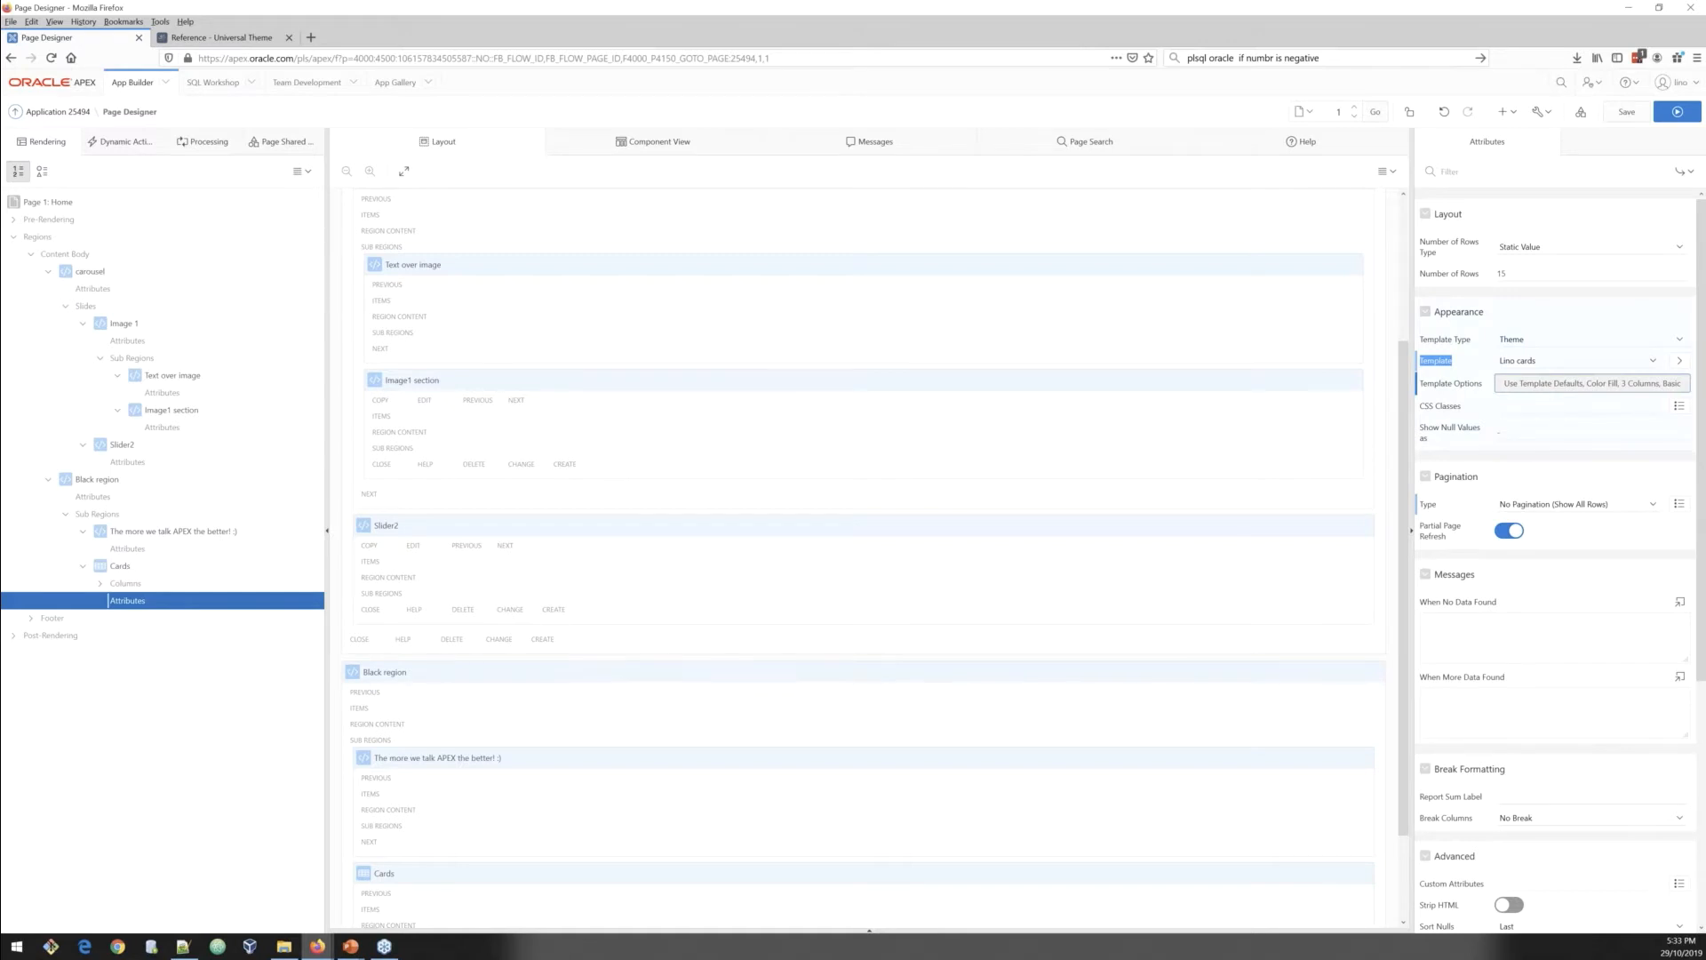
{"action": "left_click", "coordinate": [1592, 383]}
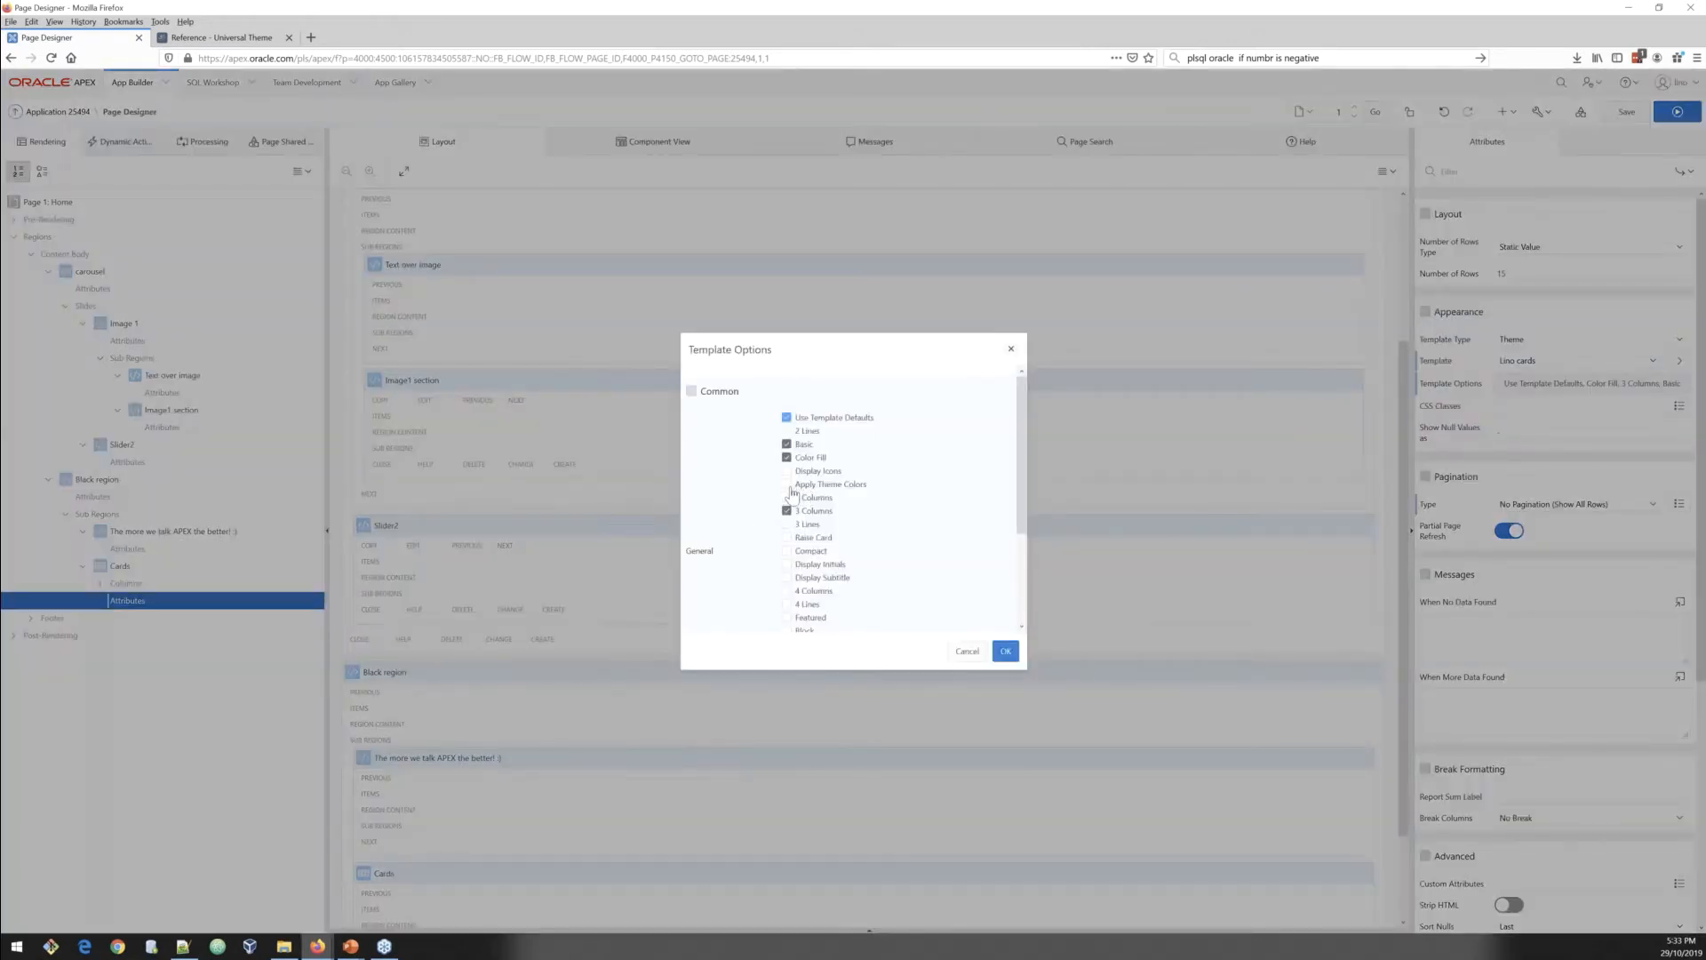
{"action": "left_click", "coordinate": [788, 486]}
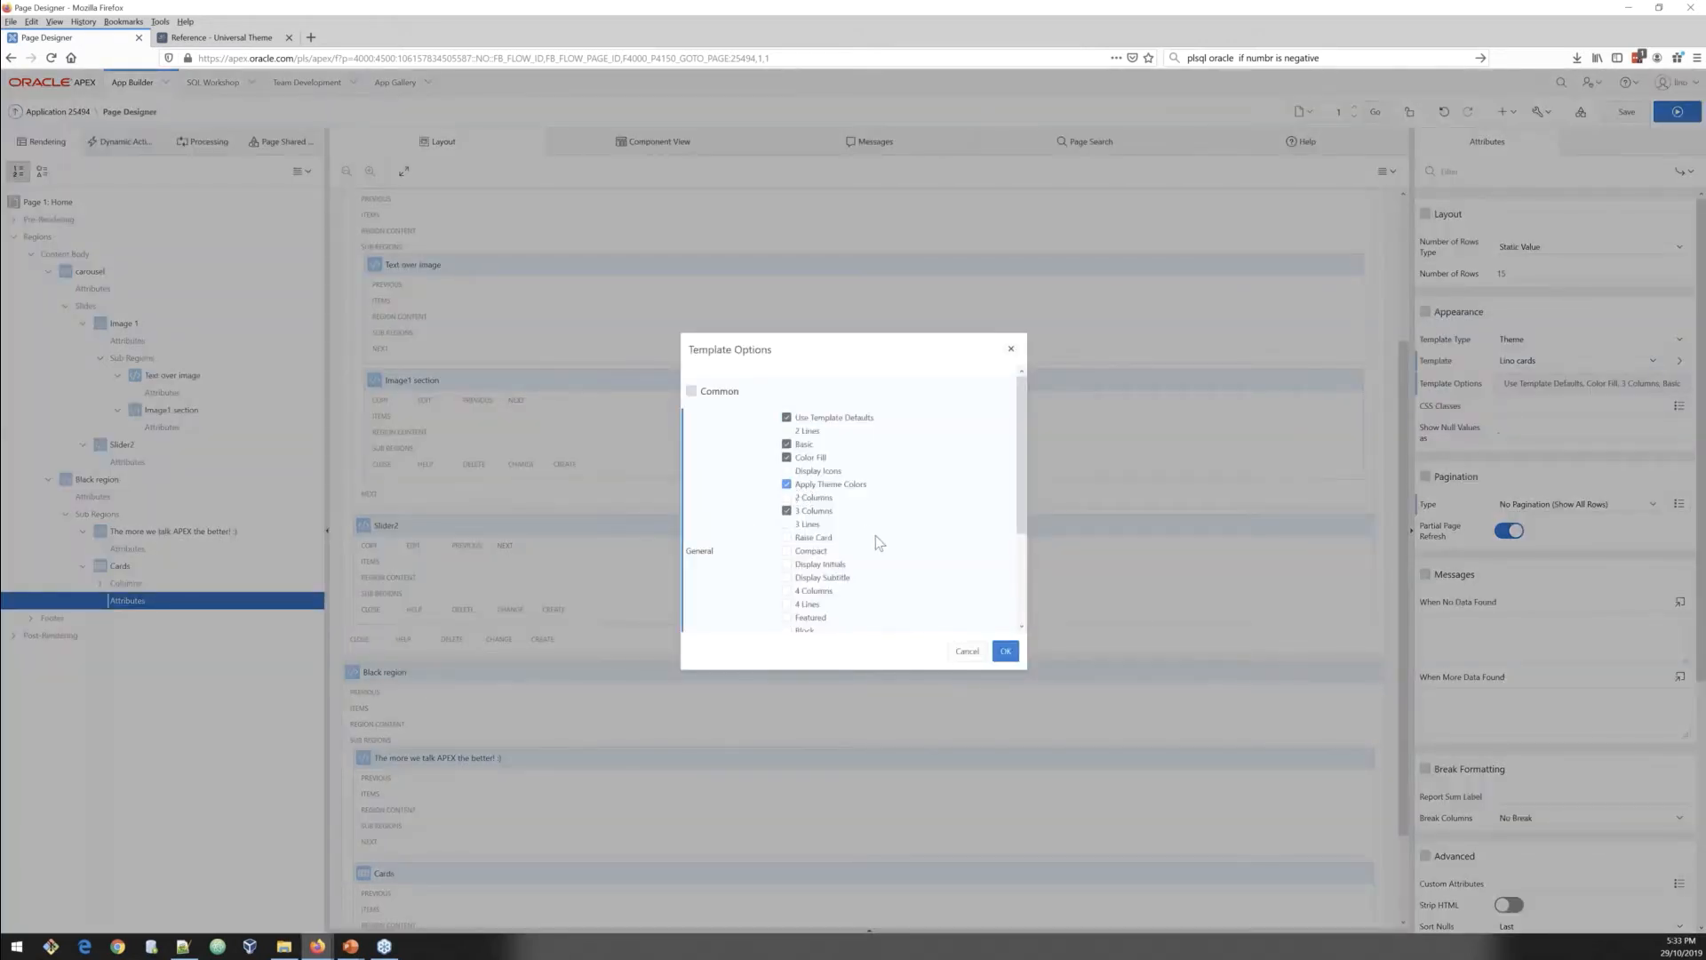
{"action": "scroll", "coordinate": [854, 533], "scroll_direction": "down", "scroll_amount": 2}
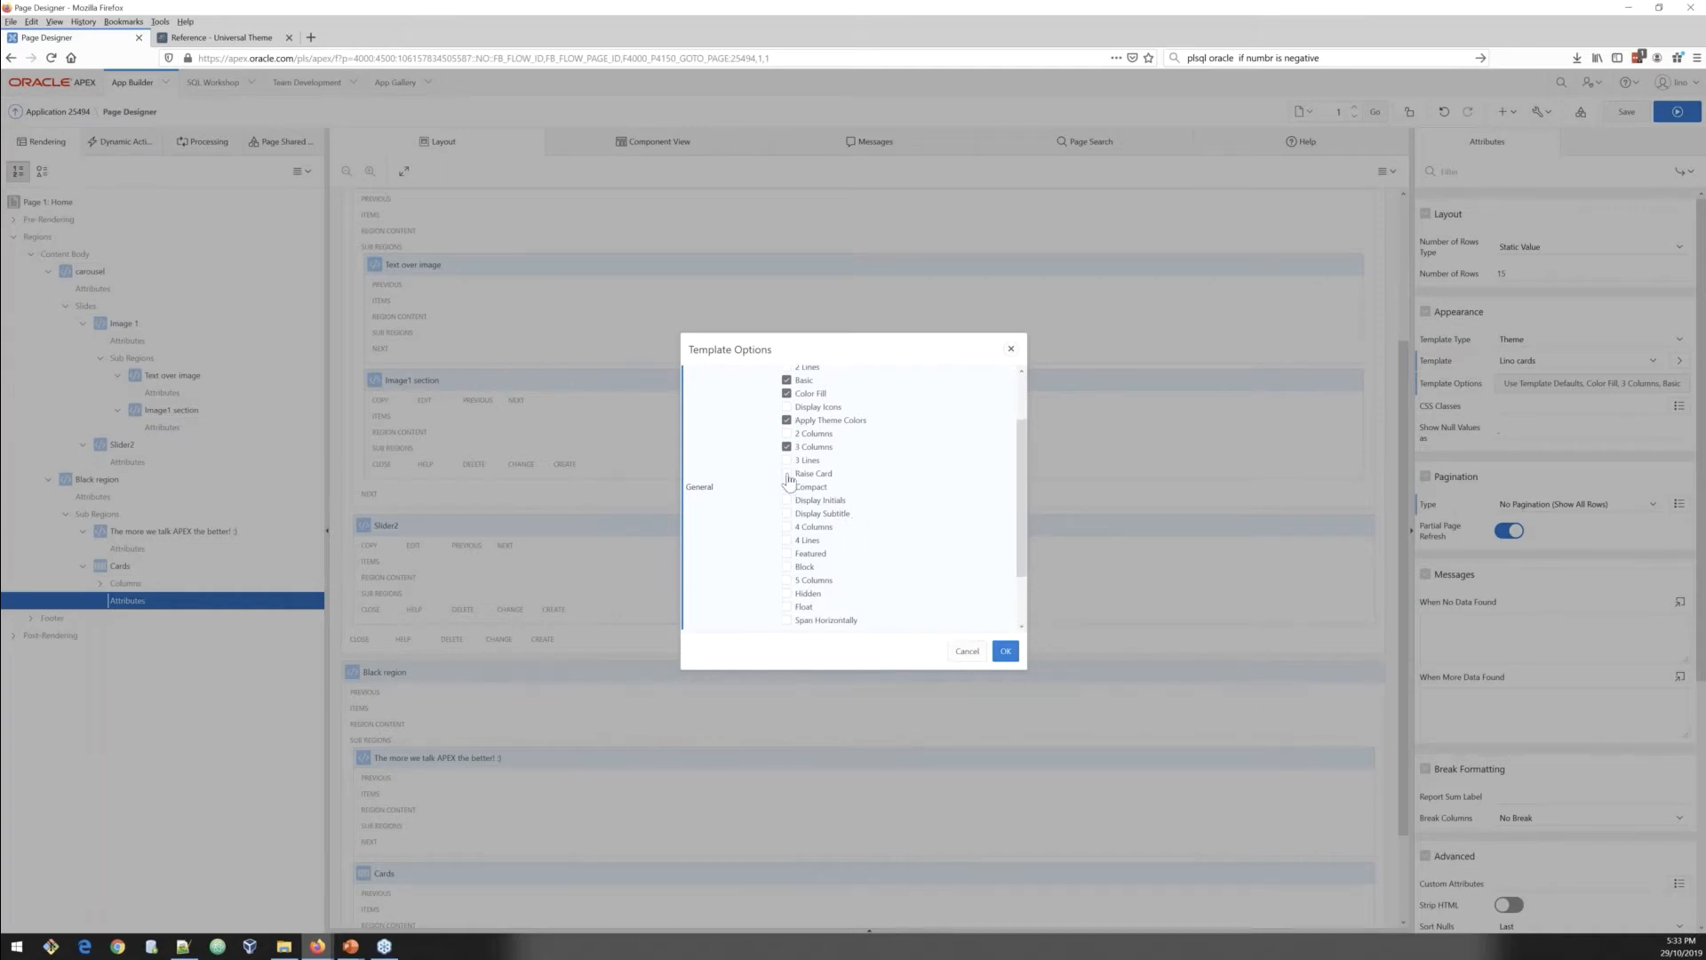
{"action": "left_click", "coordinate": [788, 475]}
{"action": "left_click", "coordinate": [788, 408]}
{"action": "scroll", "coordinate": [785, 557], "scroll_direction": "down", "scroll_amount": 2}
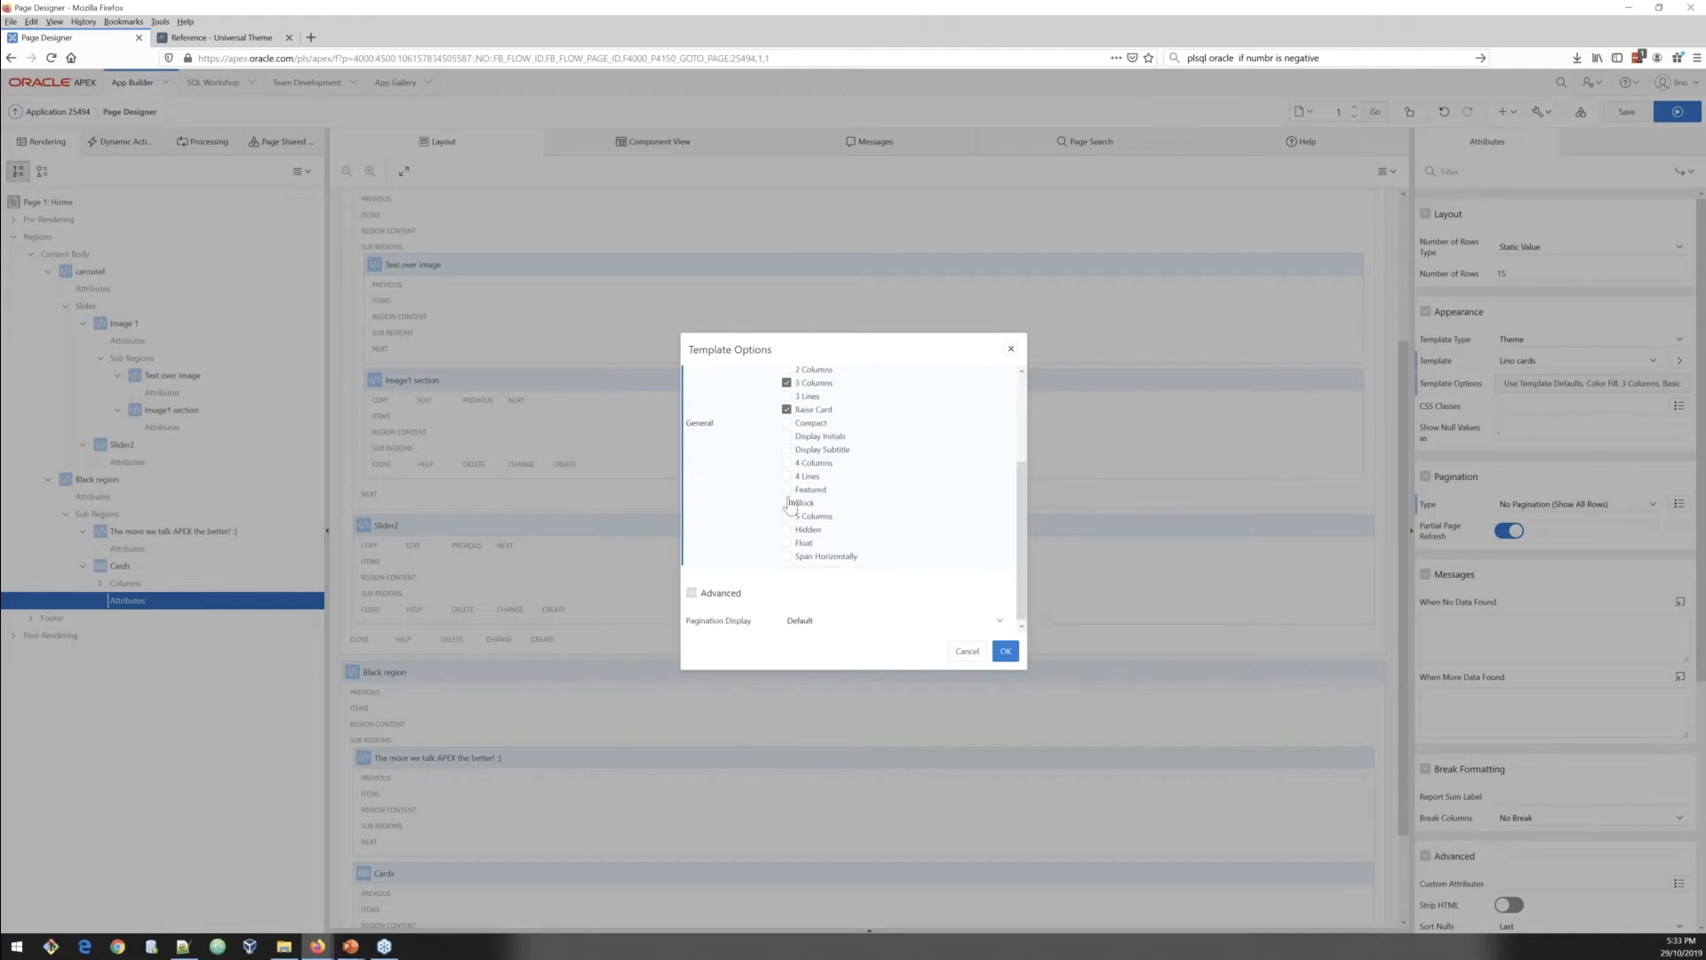
{"action": "left_click", "coordinate": [786, 490]}
{"action": "scroll", "coordinate": [865, 557], "scroll_direction": "up", "scroll_amount": 2}
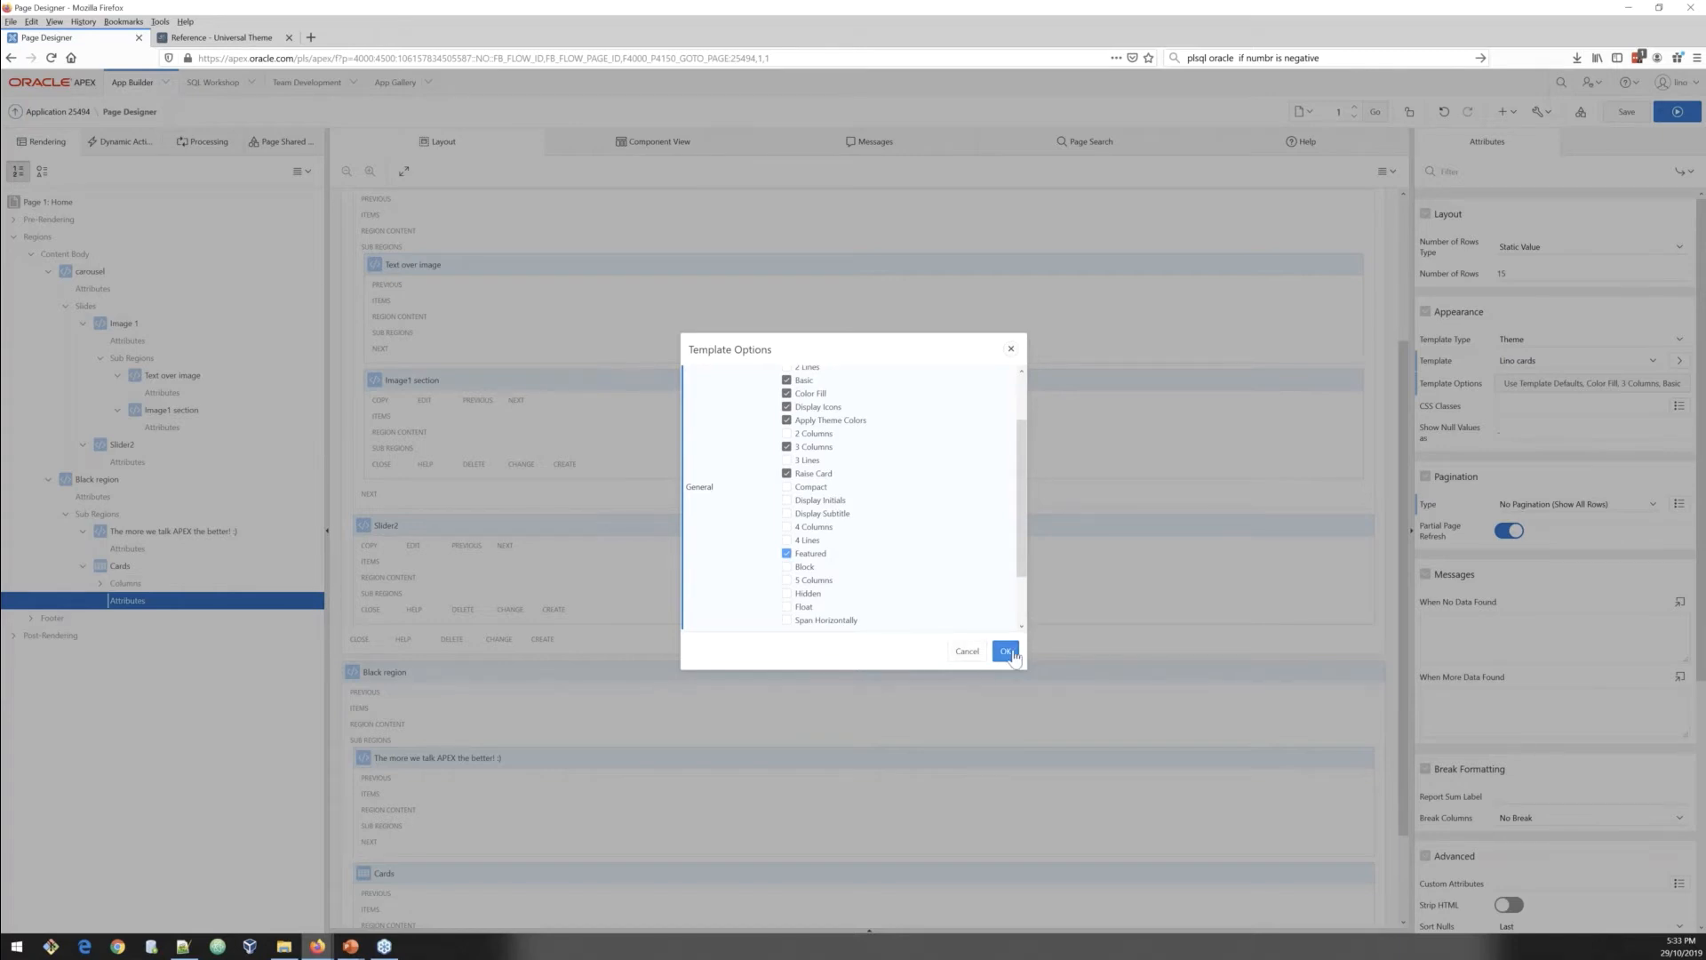
{"action": "left_click", "coordinate": [1007, 653]}
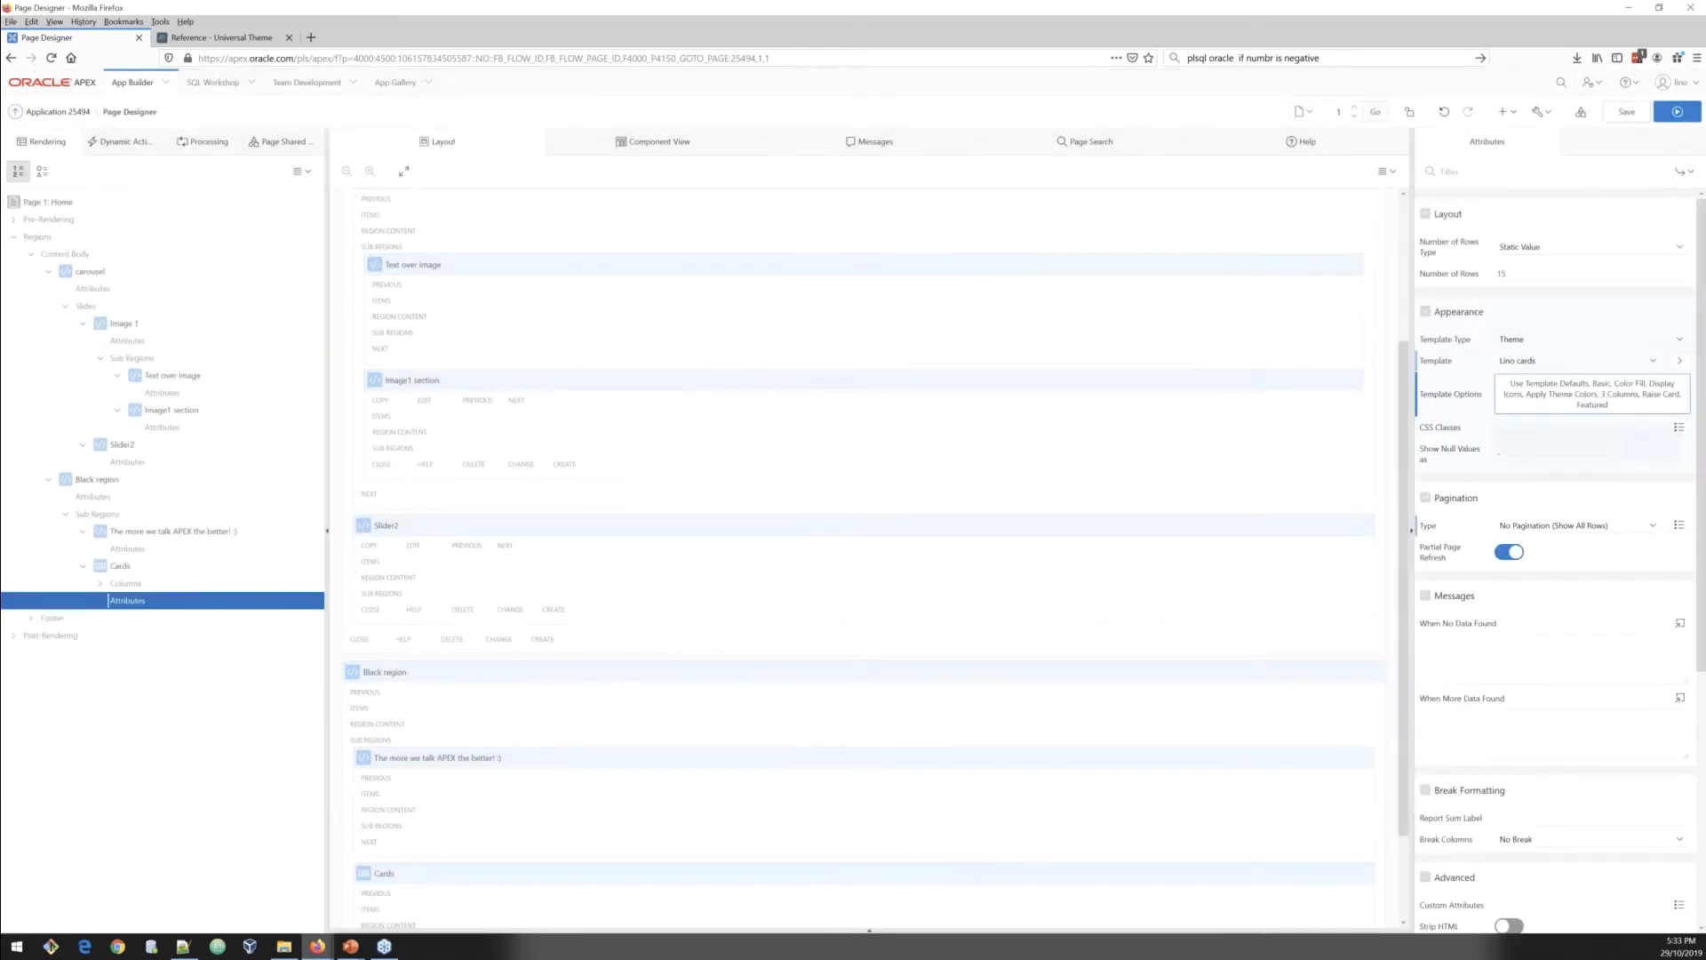
{"action": "left_click", "coordinate": [1619, 113]}
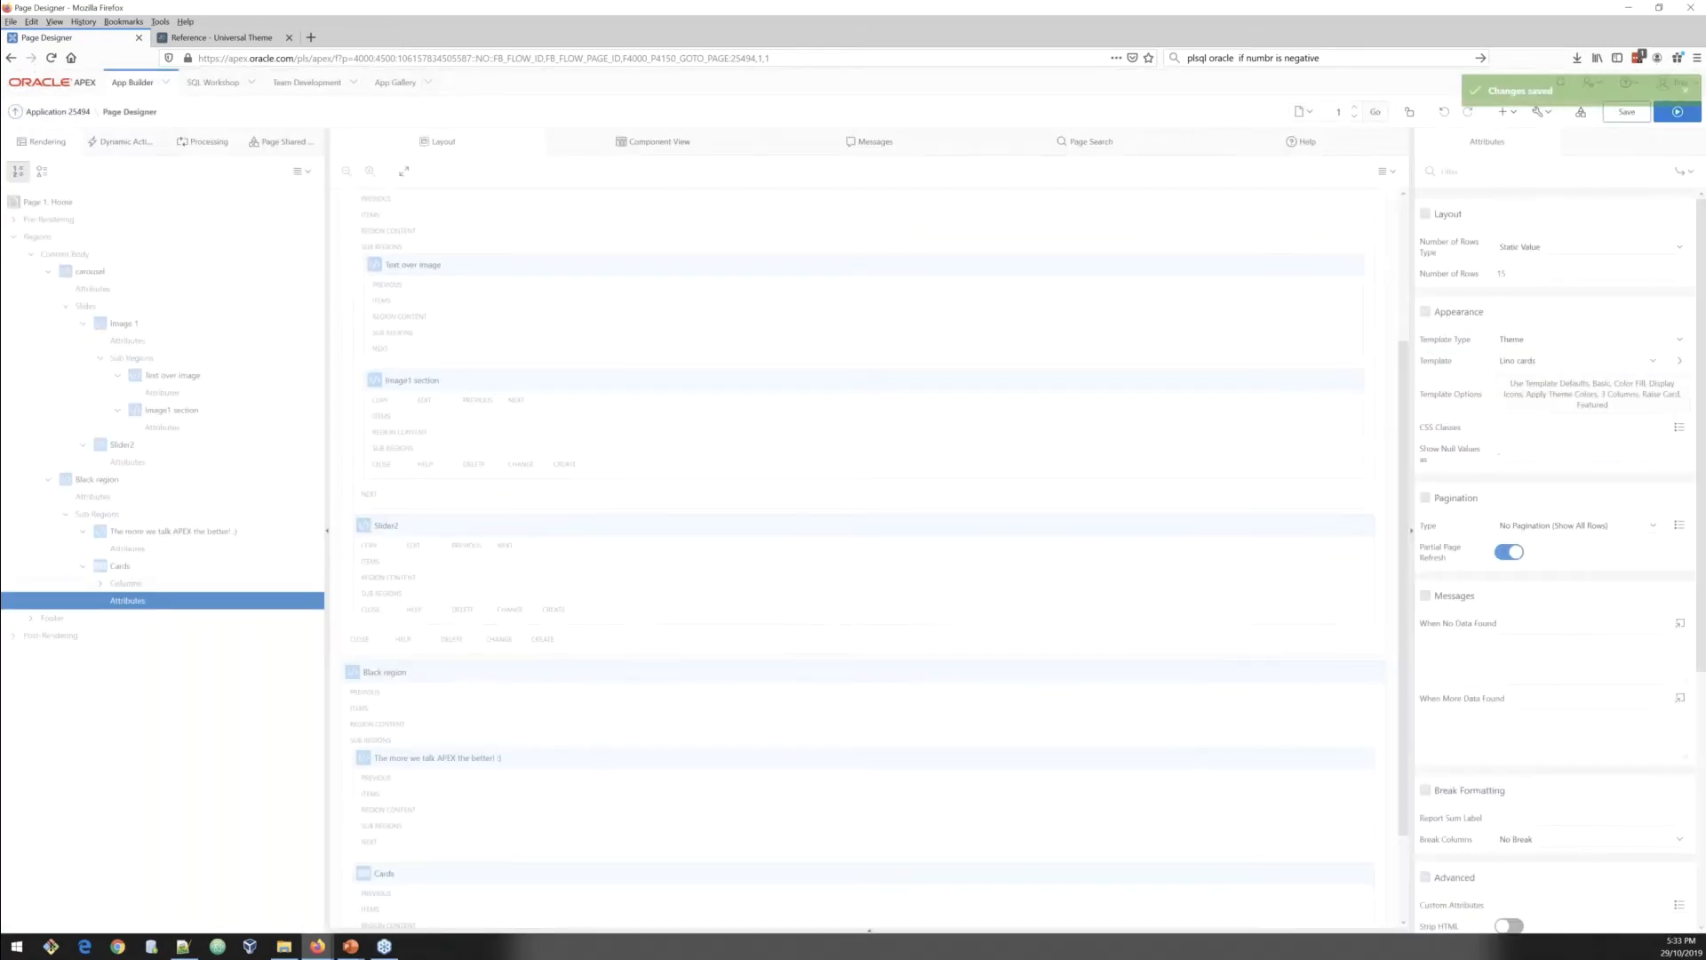
Step: Make the CARD_TITLE column a Link with a URL target of #
{"action": "left_click", "coordinate": [168, 602]}
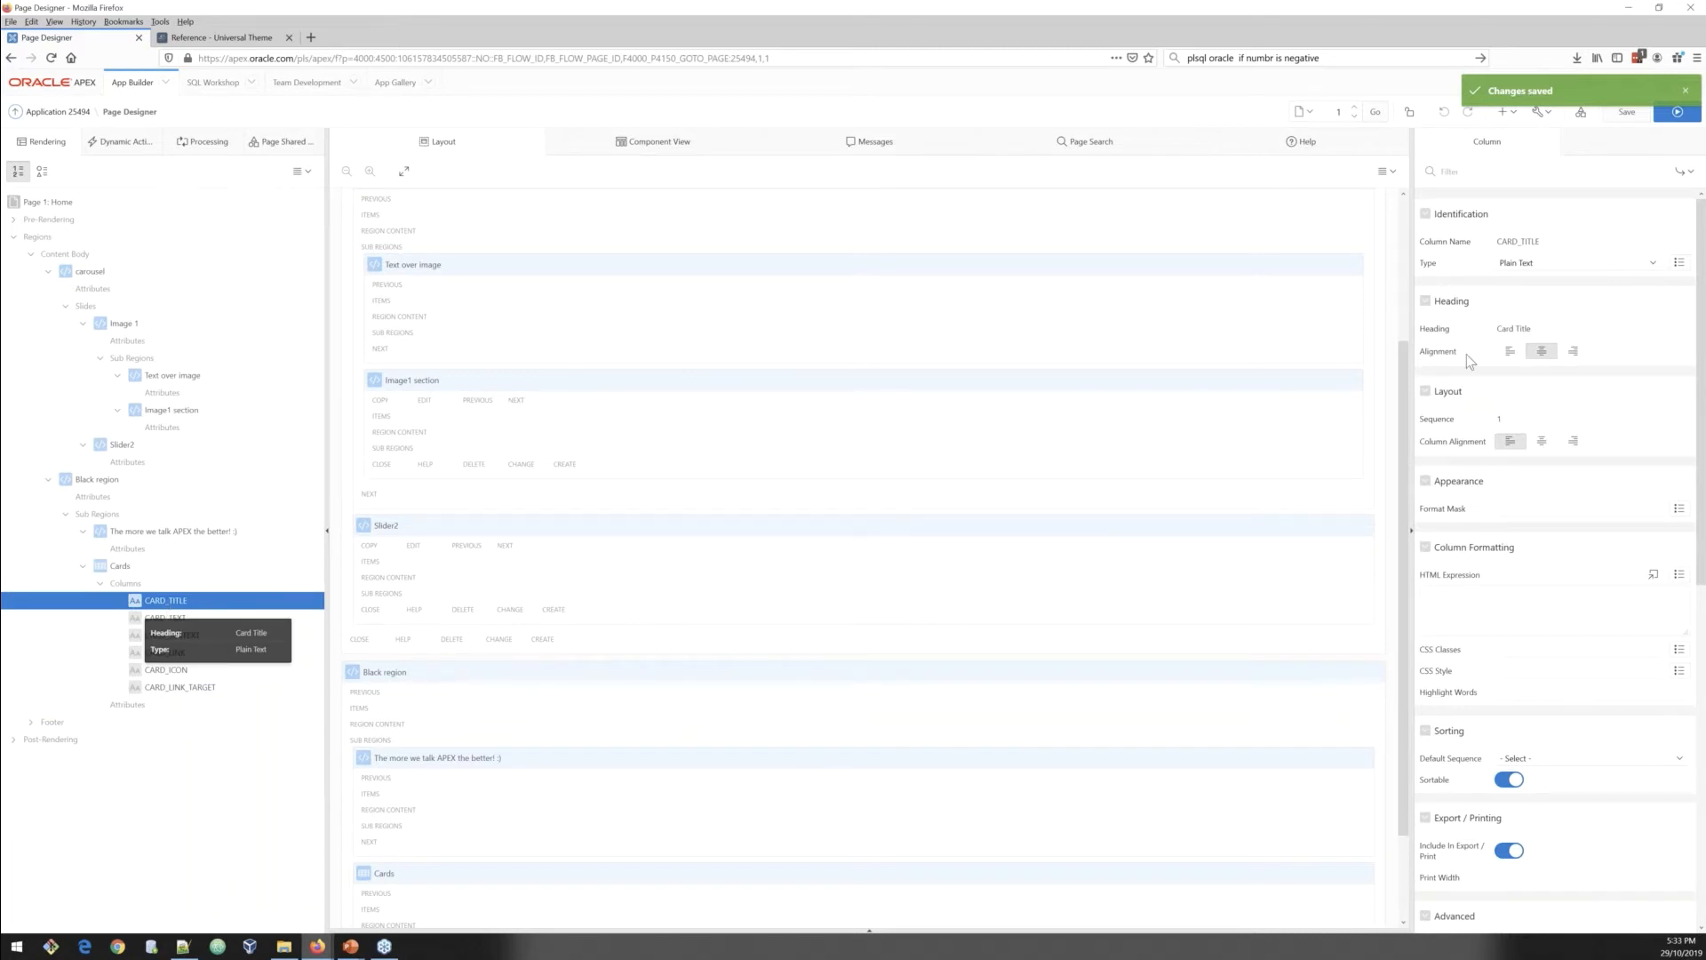
{"action": "left_click", "coordinate": [1533, 264]}
{"action": "left_click", "coordinate": [1520, 311]}
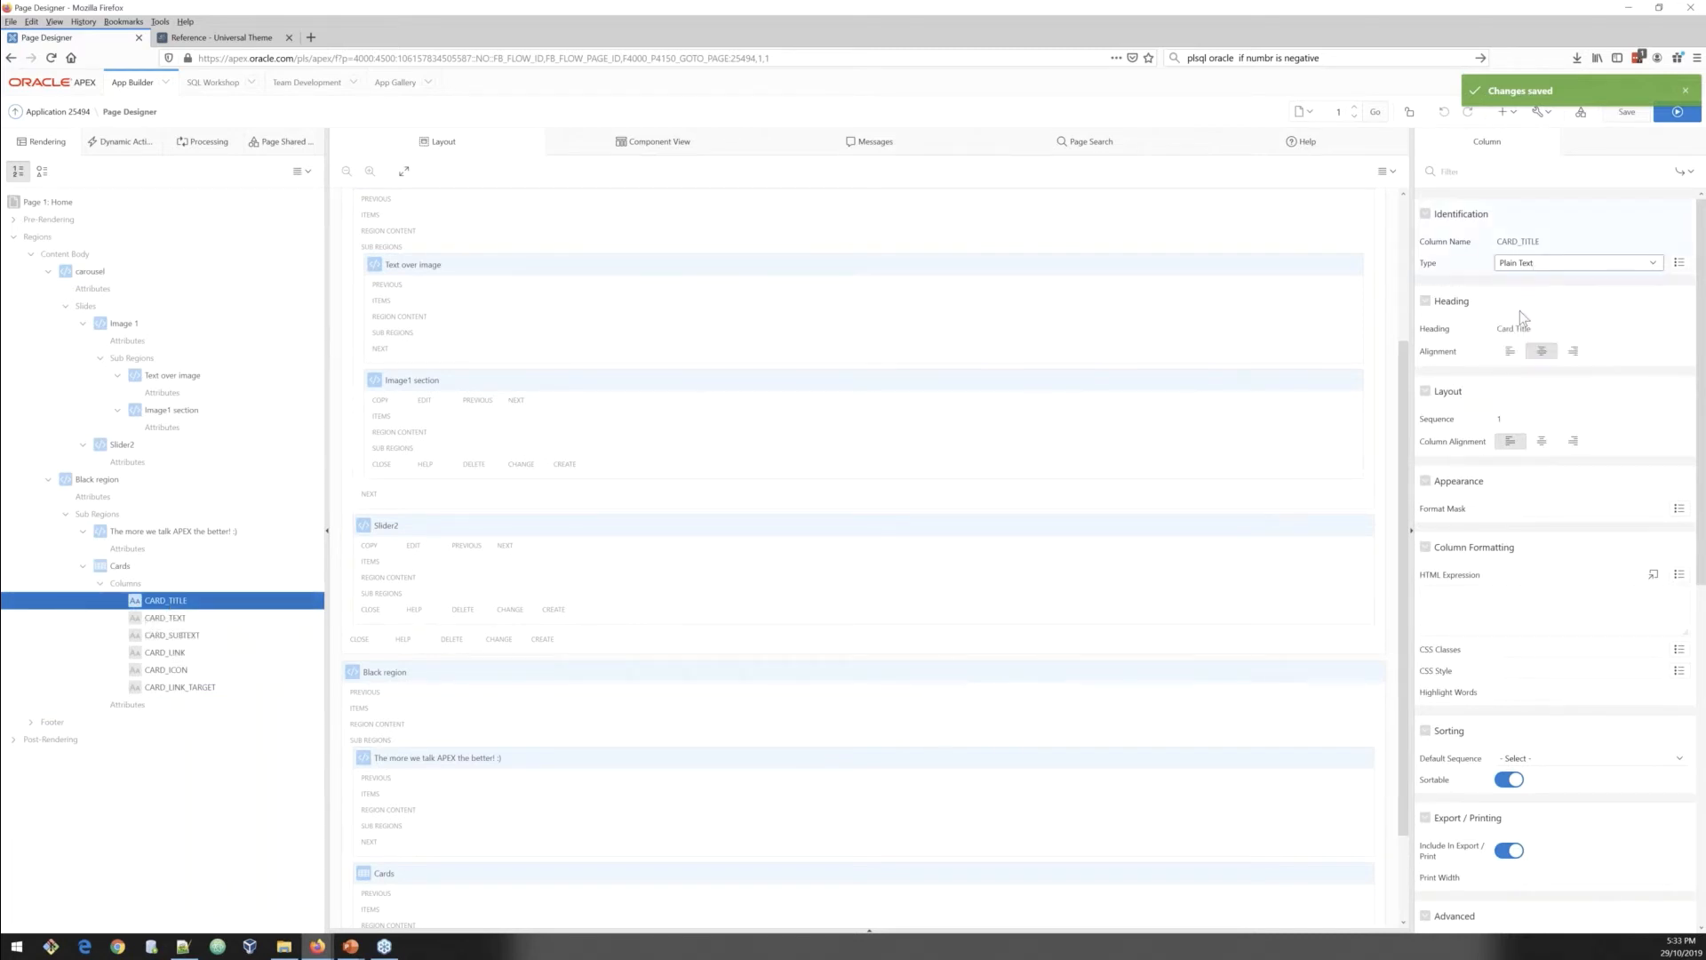
{"action": "left_click", "coordinate": [1559, 579]}
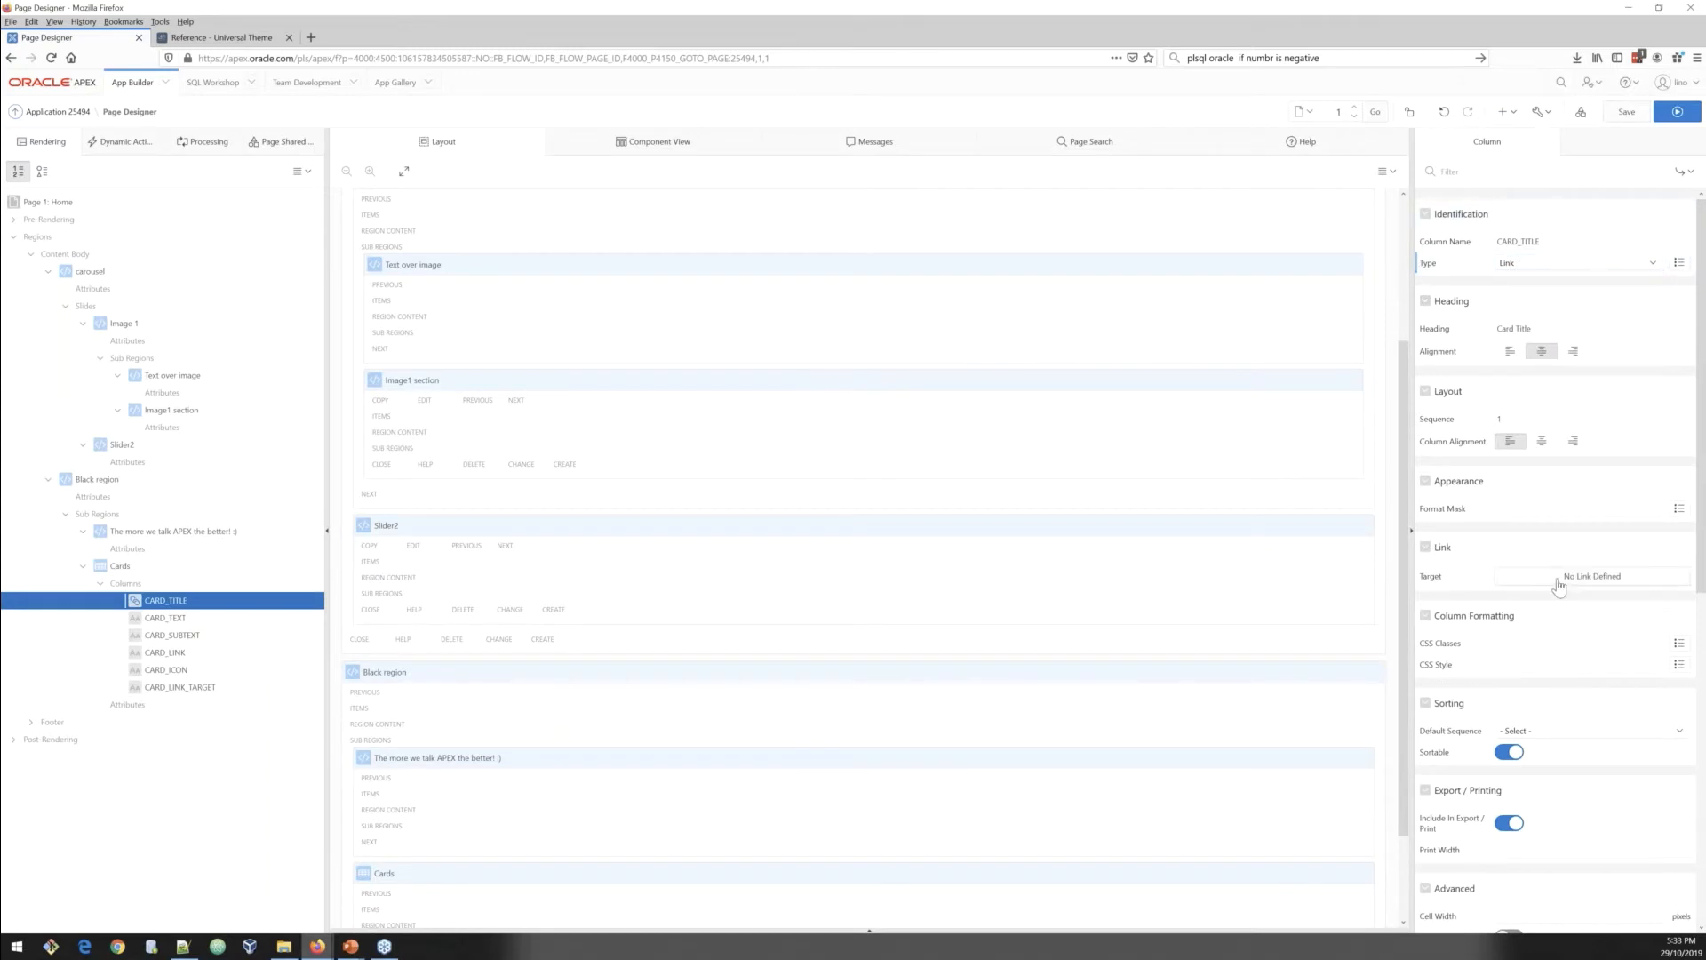
{"action": "left_click", "coordinate": [852, 428]}
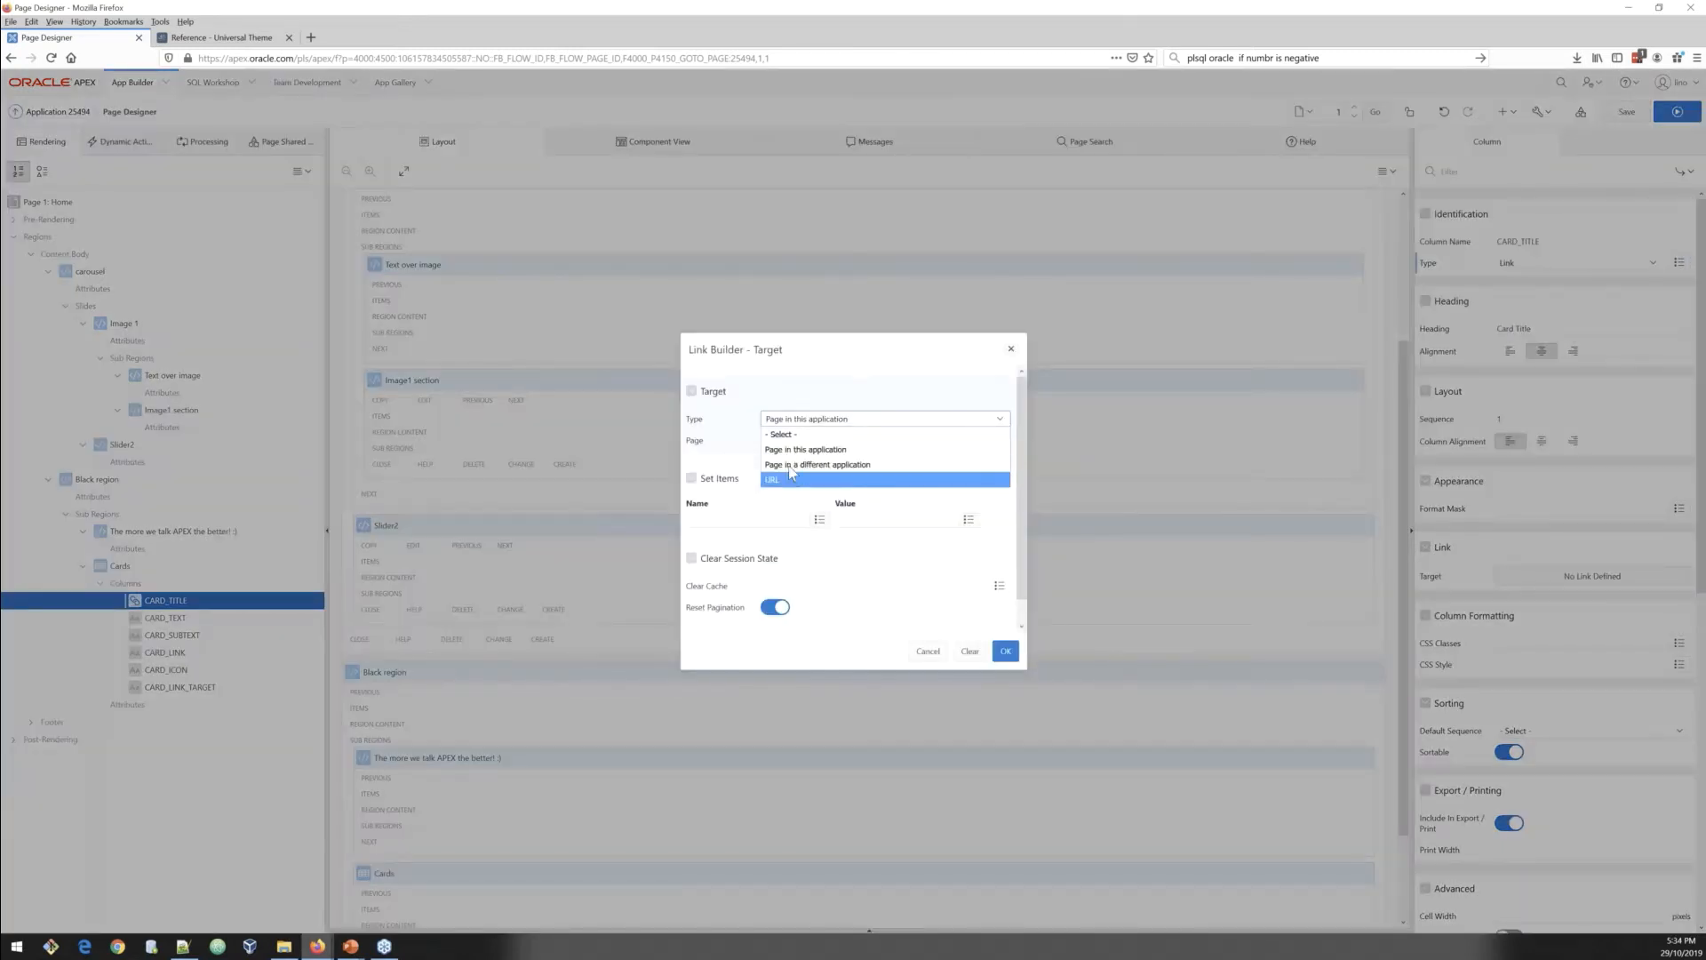
{"action": "left_click", "coordinate": [796, 480]}
{"action": "left_click", "coordinate": [787, 442]}
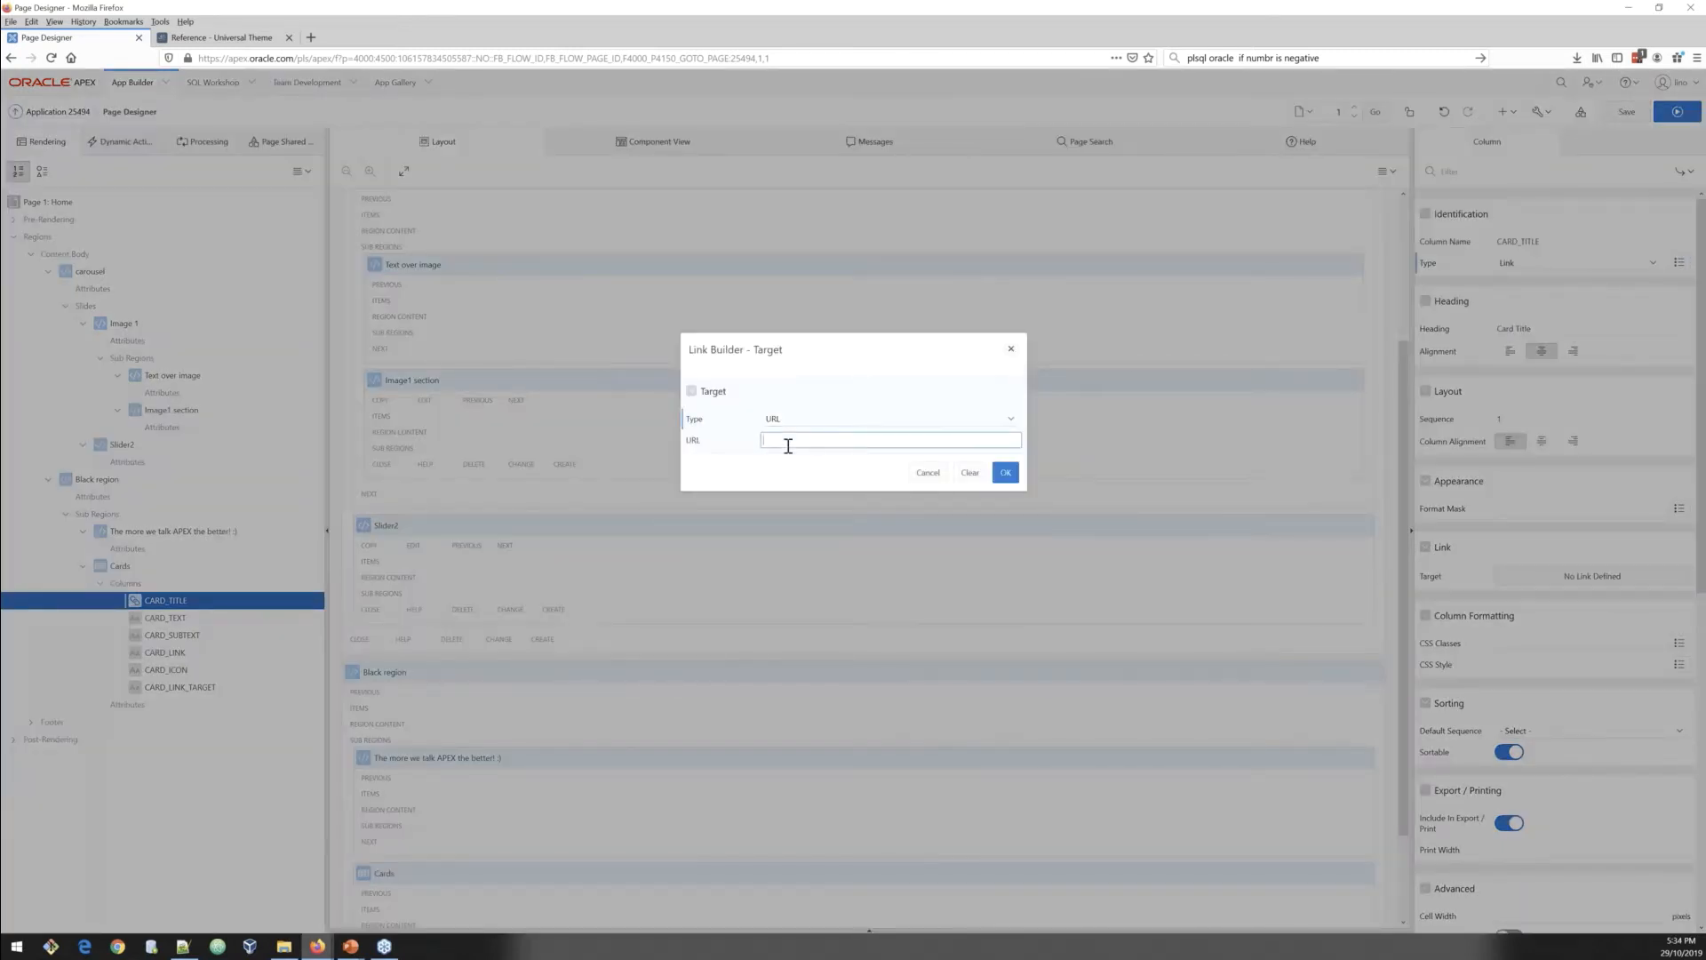
{"action": "left_click", "coordinate": [1005, 478]}
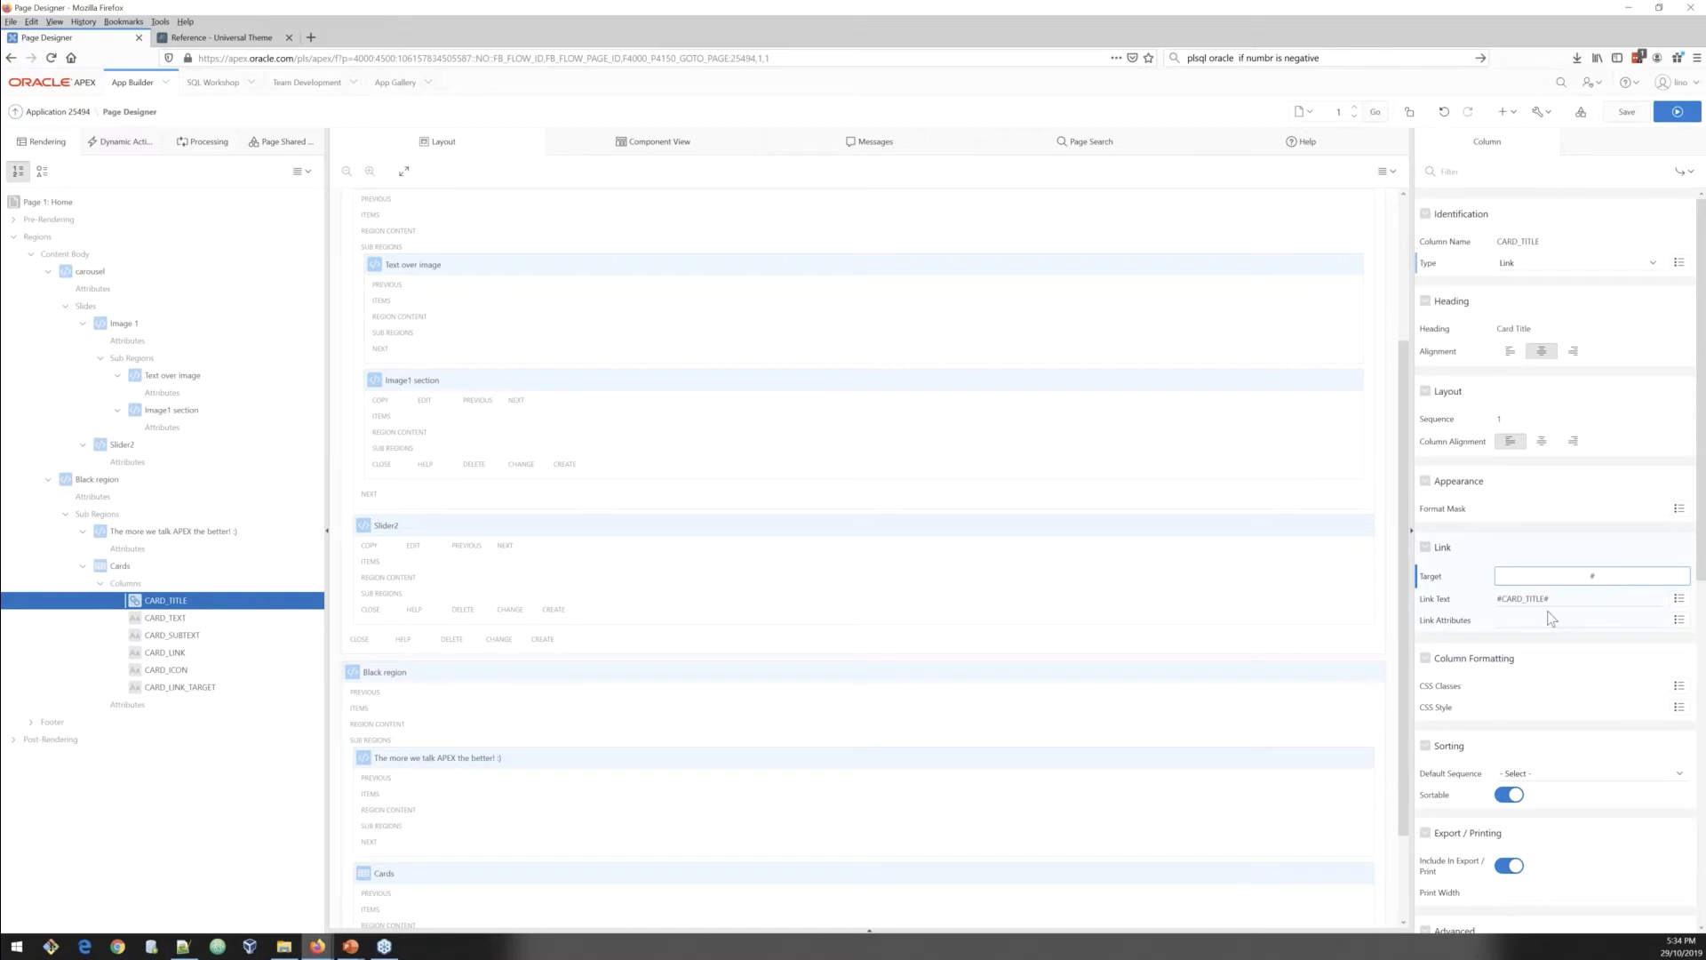
Step: Paste CARD_TITLE's link attributes with the t-Button--gapLeft t-Button--gapRight classes
{"action": "key", "text": "alt+Tab"}
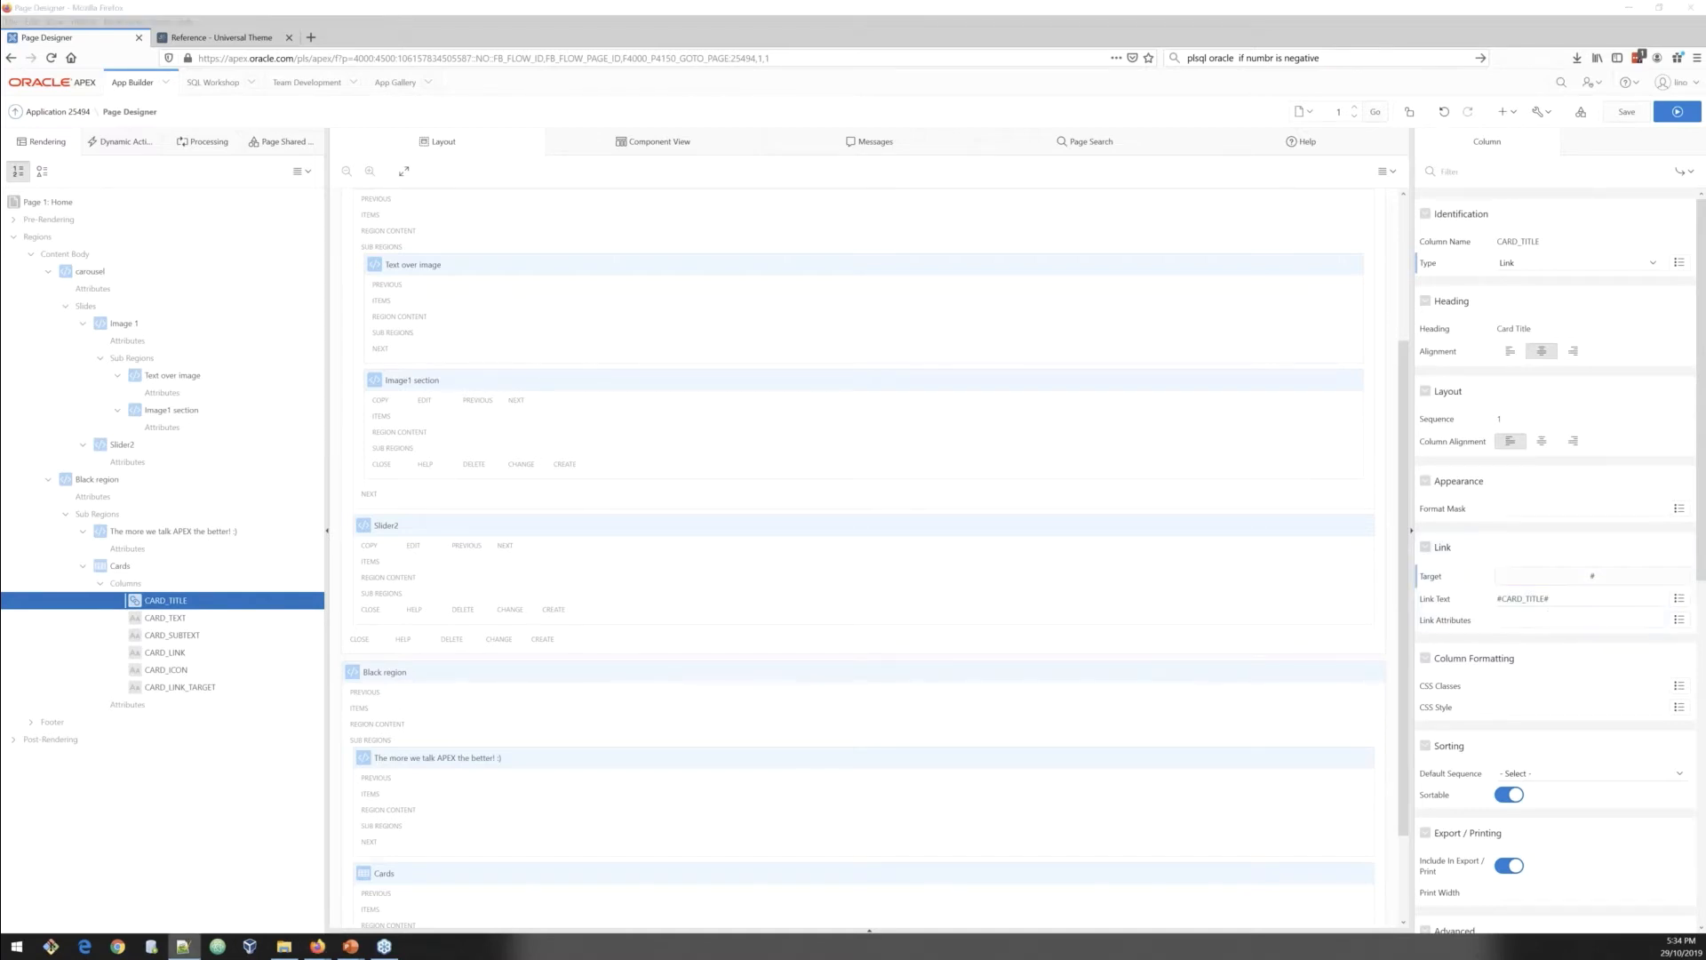
{"action": "left_click", "coordinate": [1587, 617]}
{"action": "key", "text": "ctrl+v"}
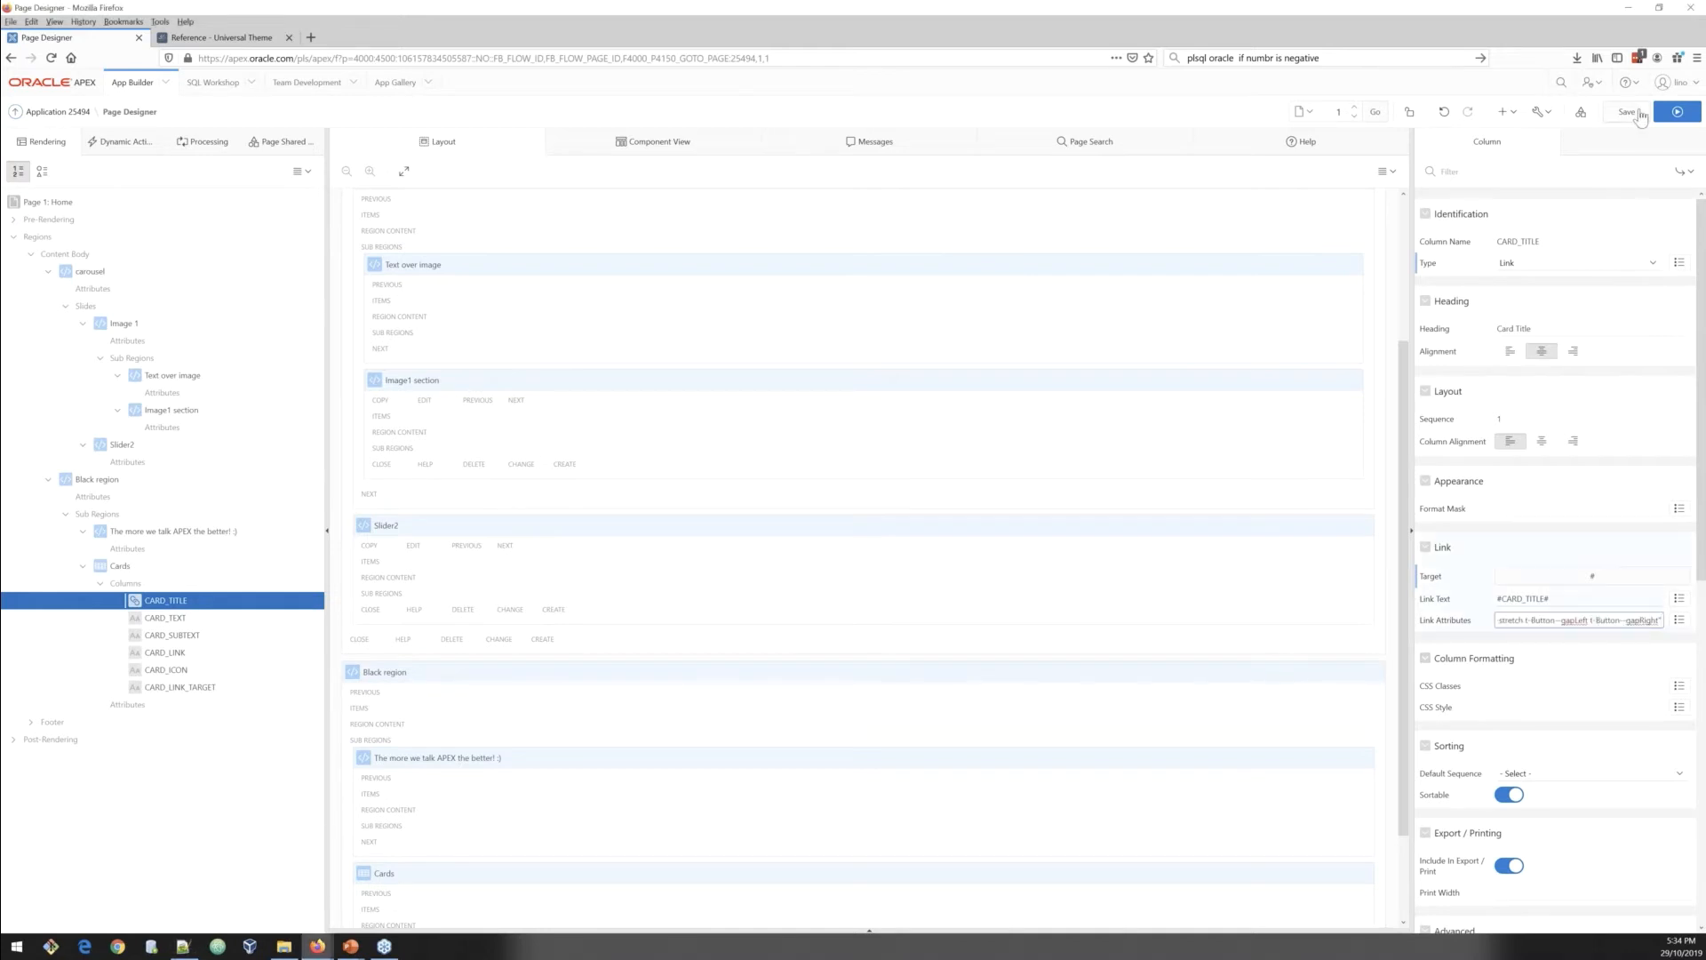
Step: Save and run the page, then enlarge the preview window to review the carousel and cards
{"action": "key", "text": "ctrl+alt+r"}
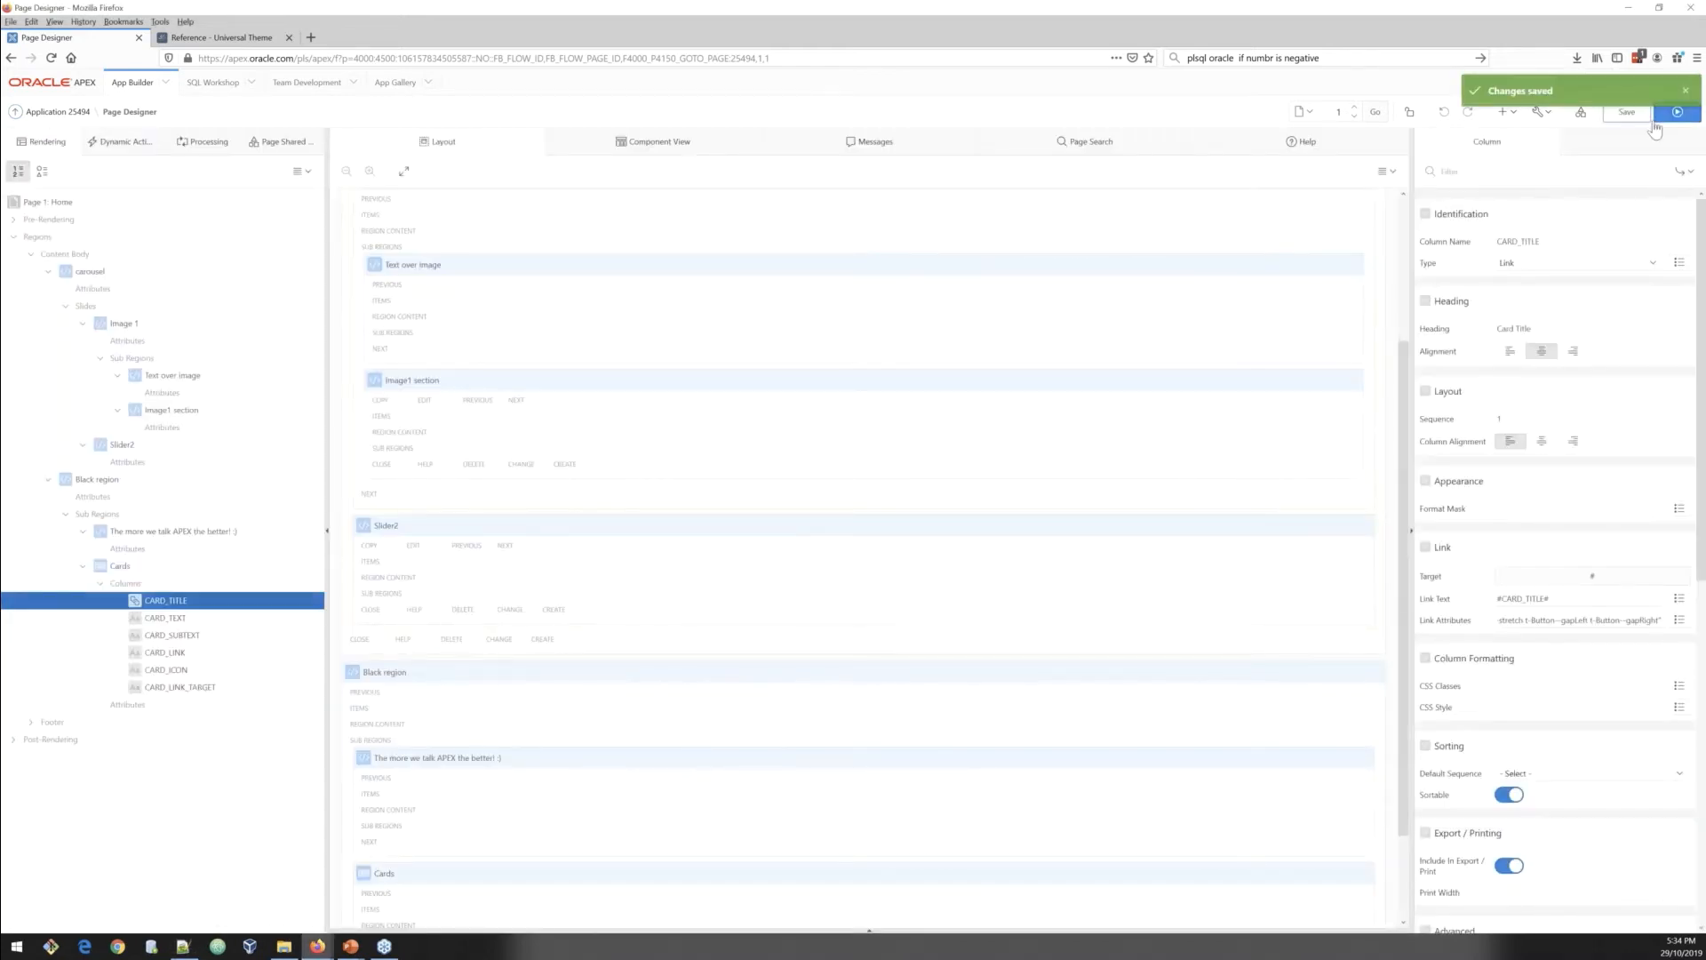
{"action": "left_click", "coordinate": [1655, 127]}
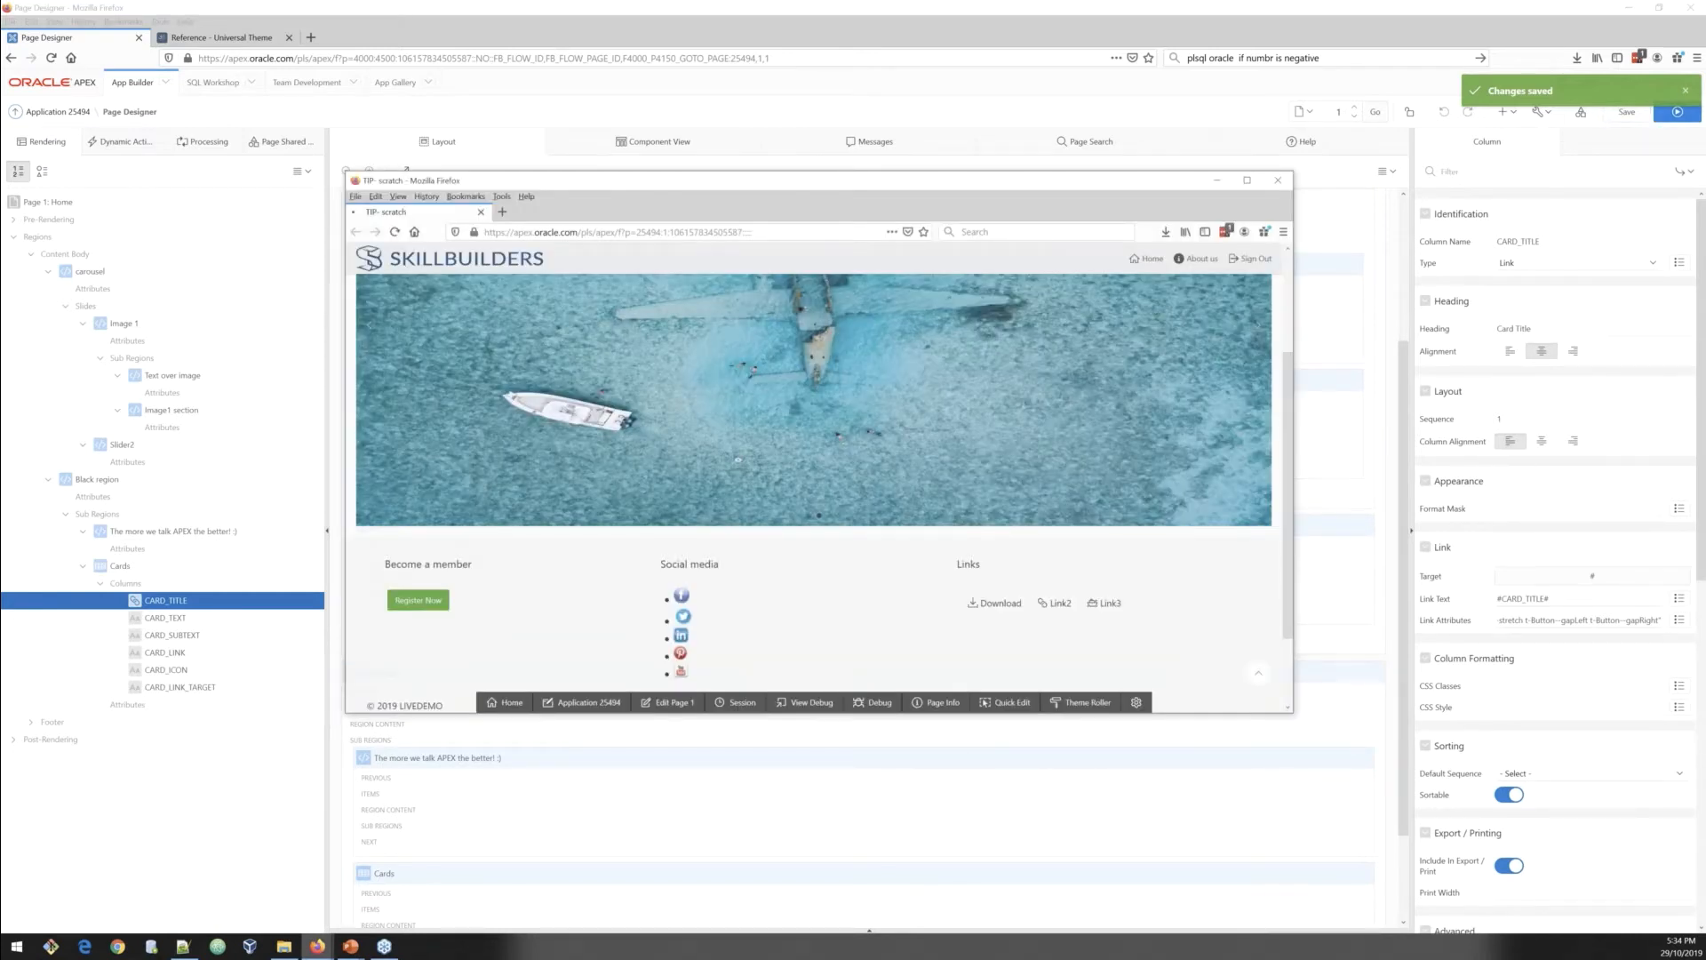
{"action": "mouse_move", "coordinate": [1210, 89]}
{"action": "left_mouse_down"}
{"action": "mouse_move", "coordinate": [1194, 2]}
{"action": "mouse_move", "coordinate": [1177, 80]}
{"action": "left_mouse_up"}
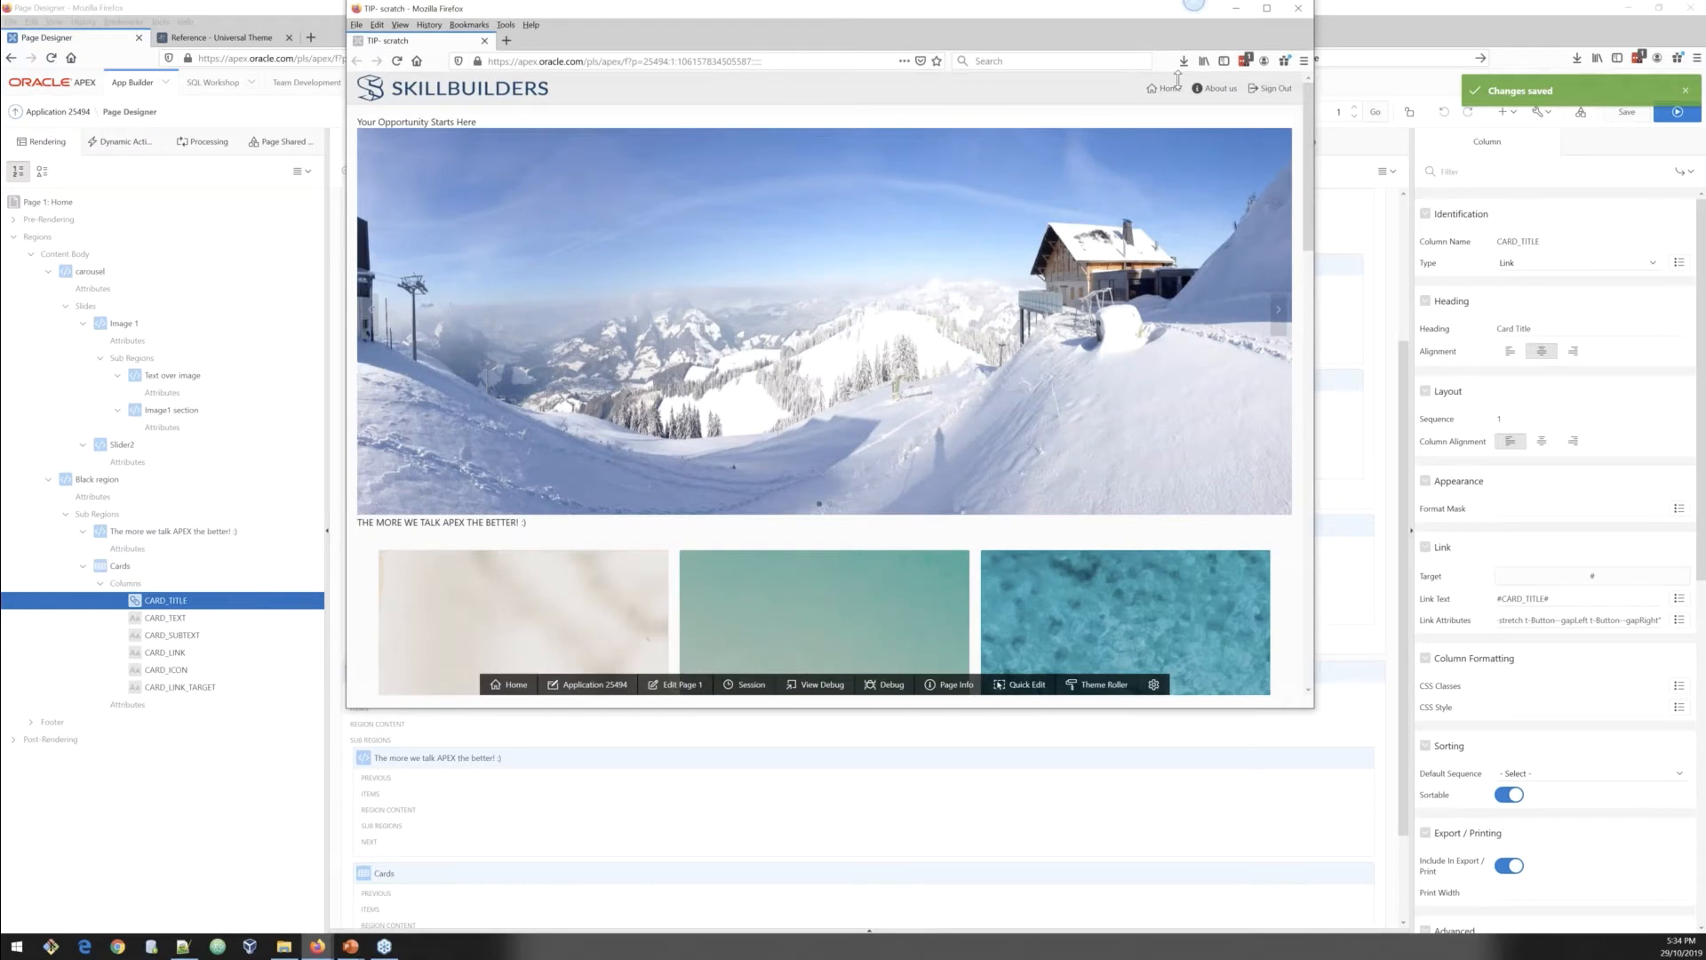
{"action": "left_click_drag", "start_coordinate": [1316, 417], "coordinate": [1566, 419]}
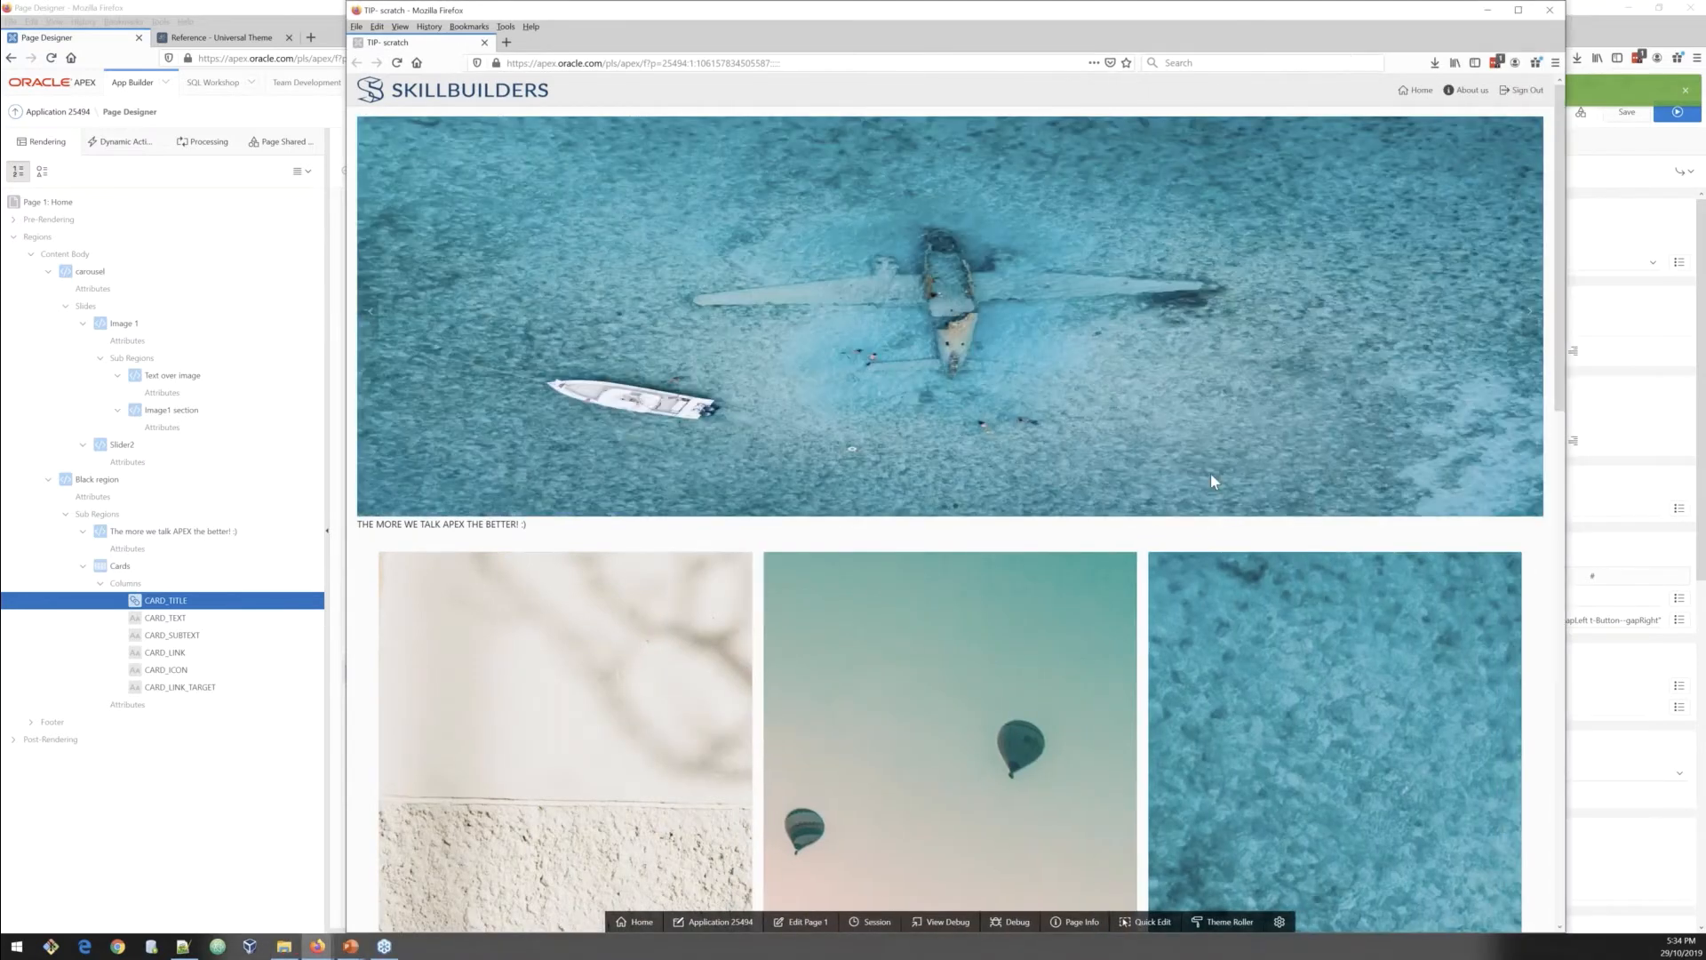
Step: Advance the carousel and scroll through the running page to review the slides and cards
{"action": "left_click", "coordinate": [1529, 318]}
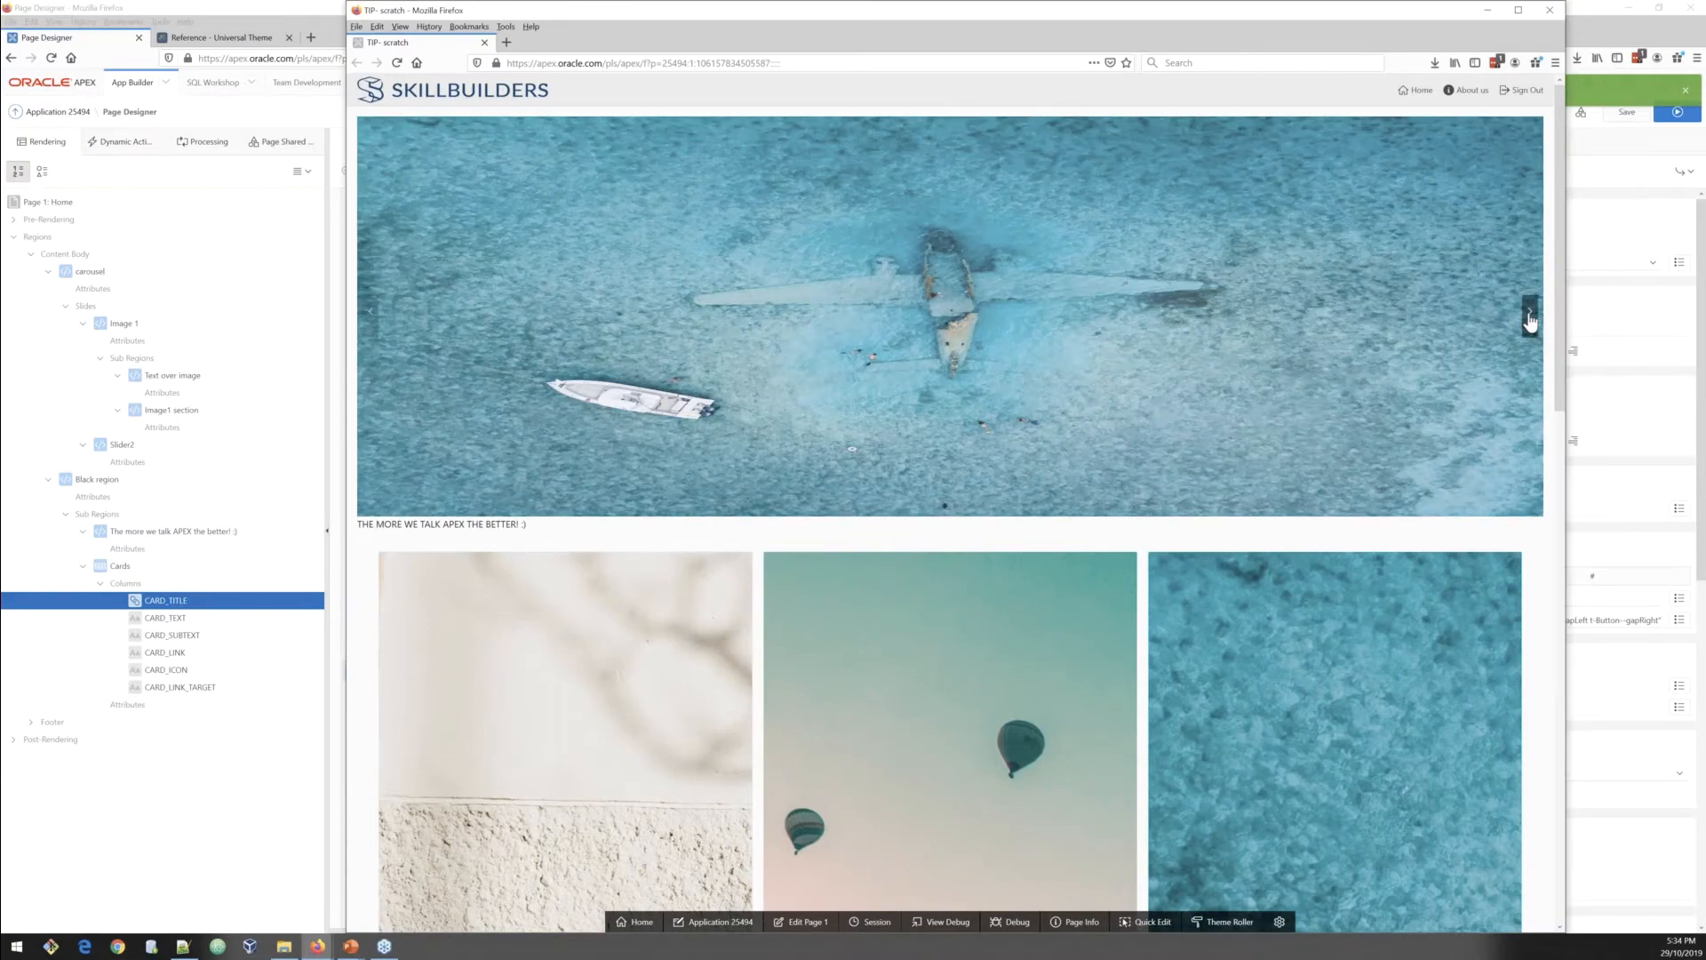
{"action": "left_click", "coordinate": [1529, 318]}
{"action": "left_click", "coordinate": [1530, 318]}
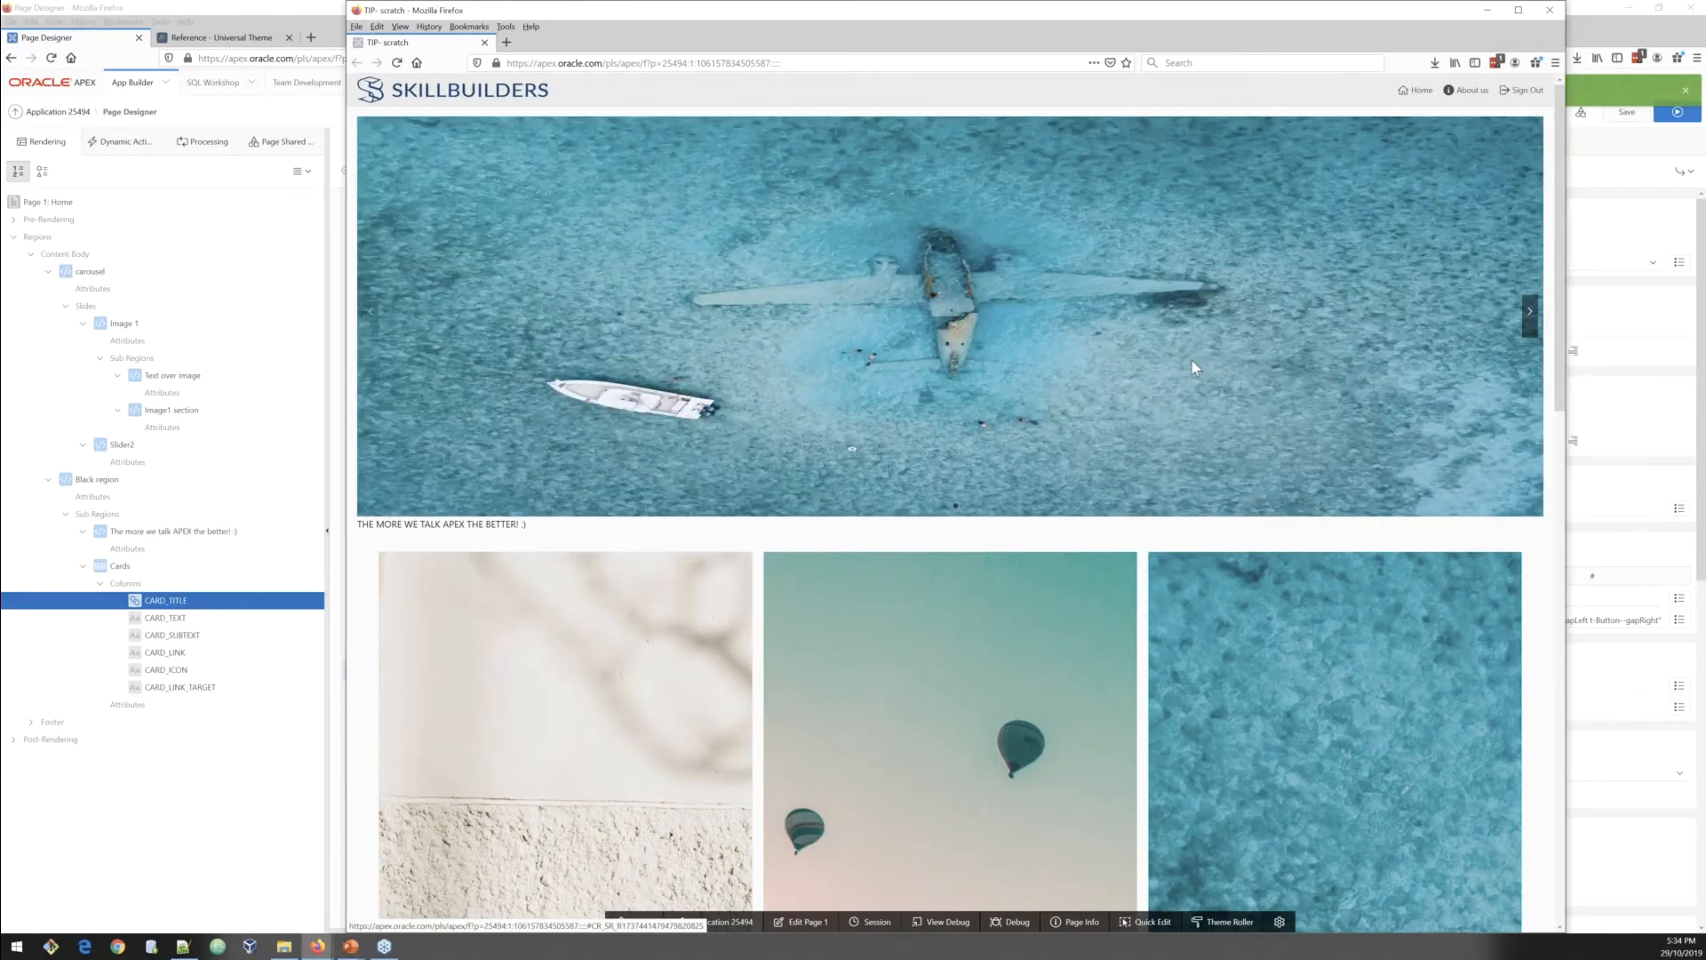
{"action": "scroll", "coordinate": [1192, 360], "scroll_direction": "down", "scroll_amount": 3}
{"action": "scroll", "coordinate": [1185, 348], "scroll_direction": "down", "scroll_amount": 3}
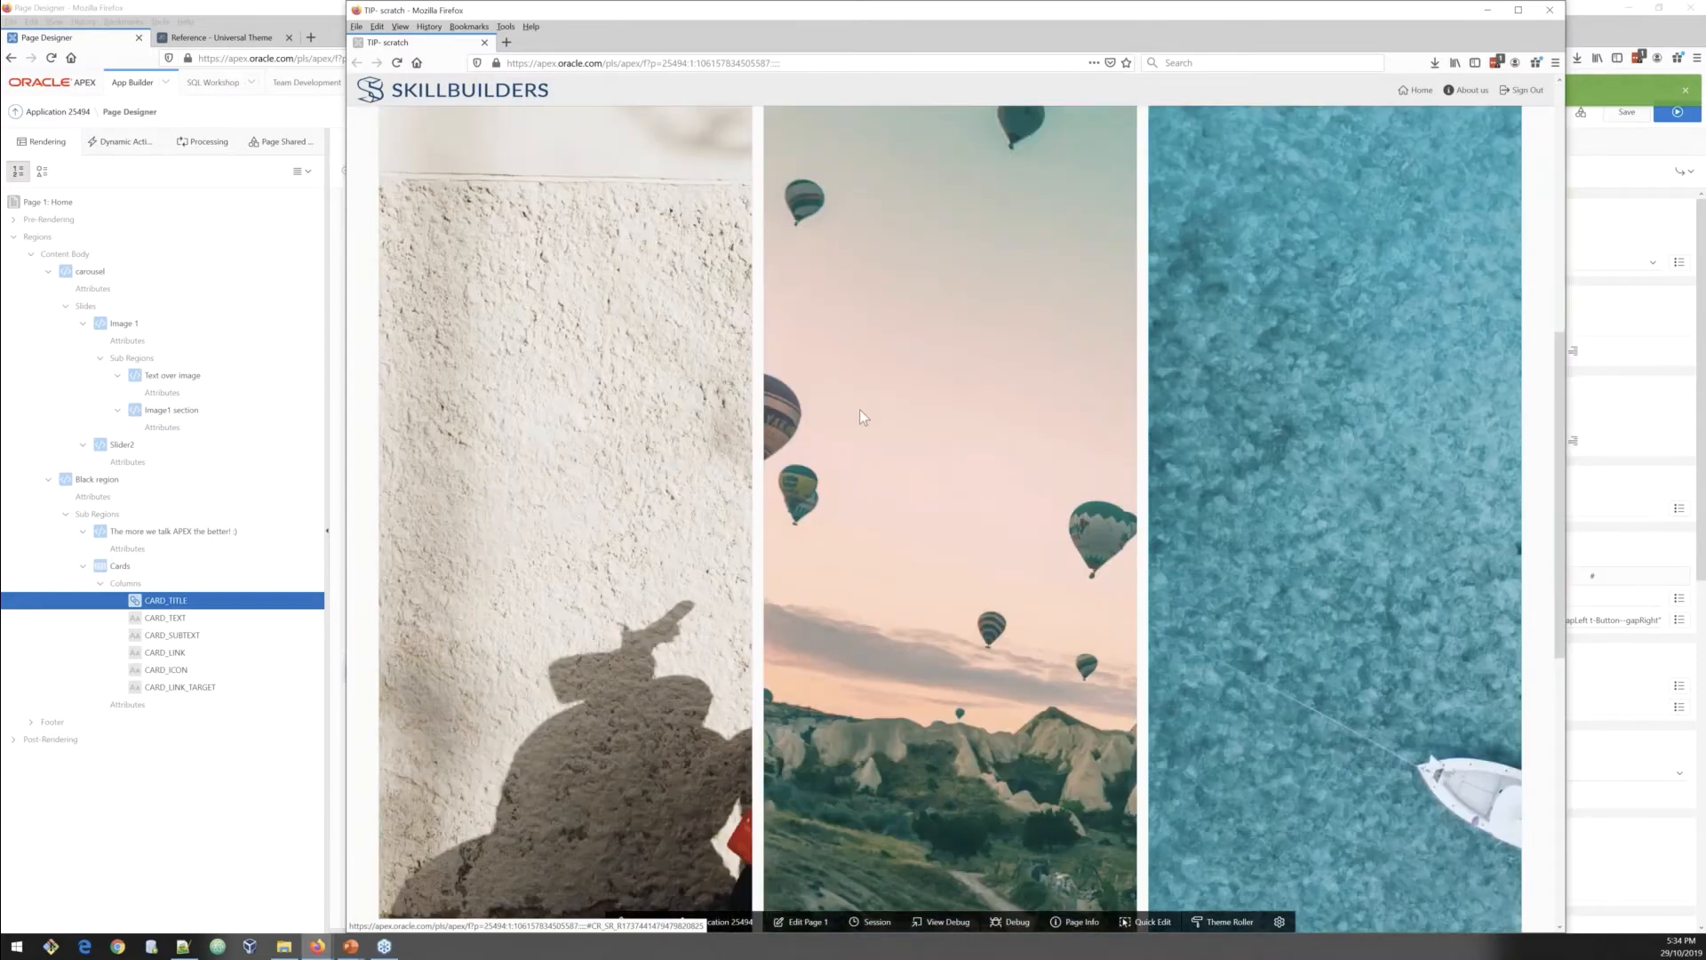
{"action": "scroll", "coordinate": [800, 418], "scroll_direction": "down", "scroll_amount": 2}
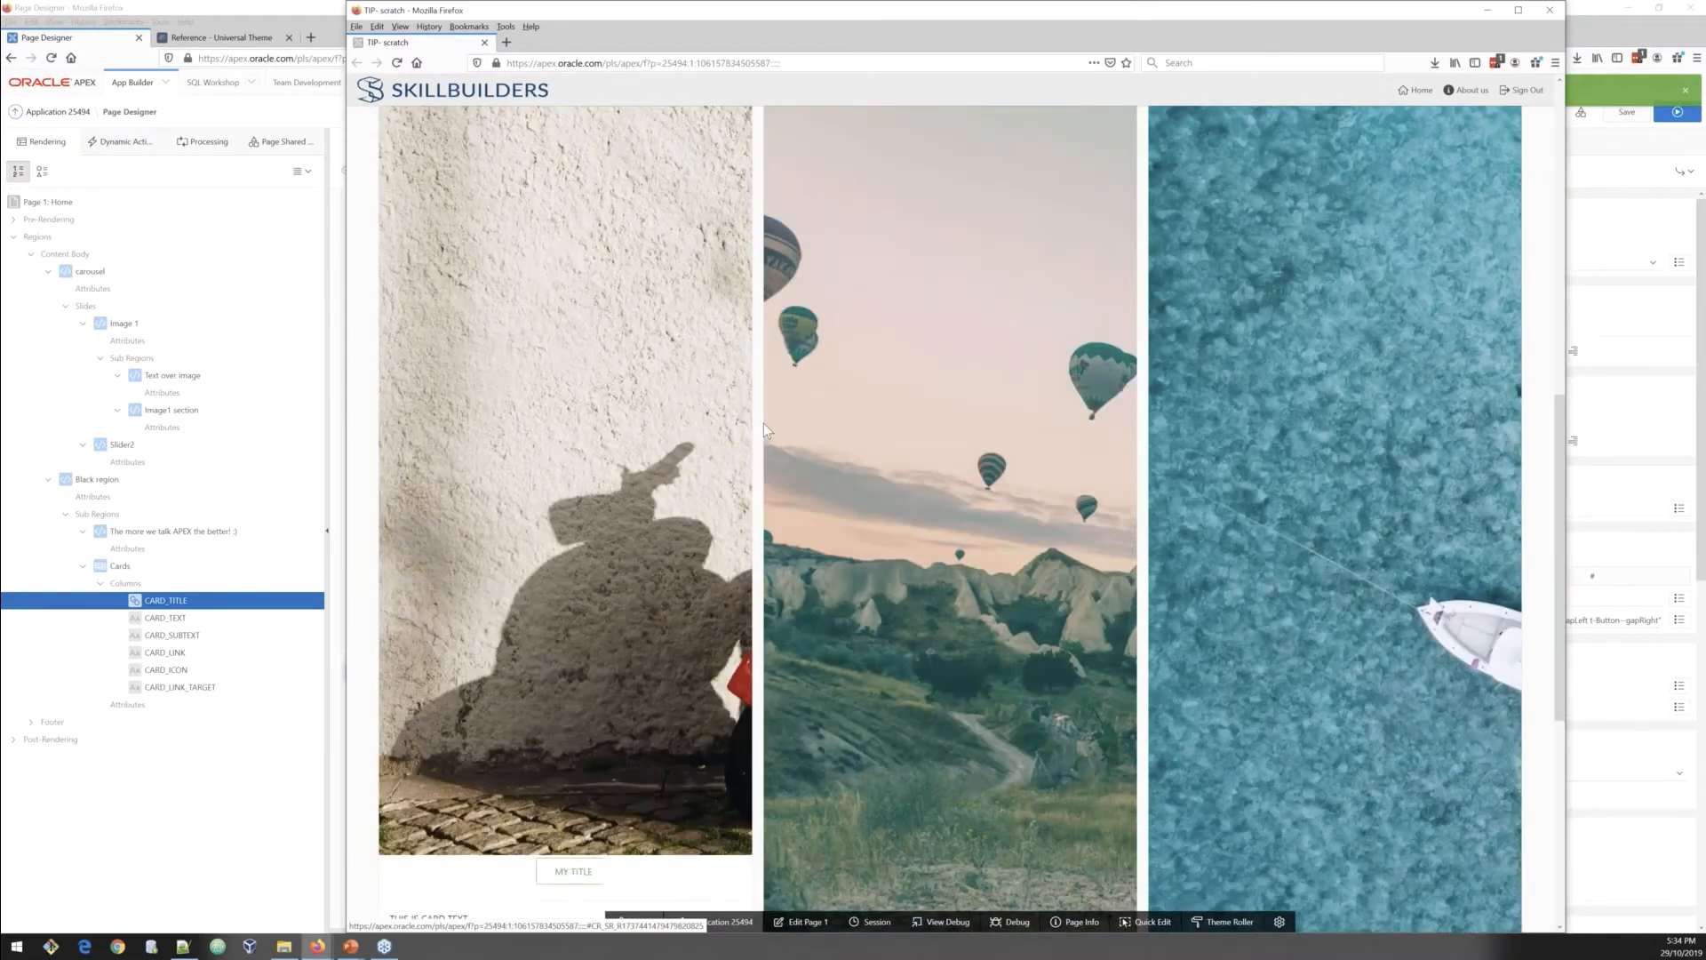
{"action": "scroll", "coordinate": [765, 423], "scroll_direction": "down", "scroll_amount": 3}
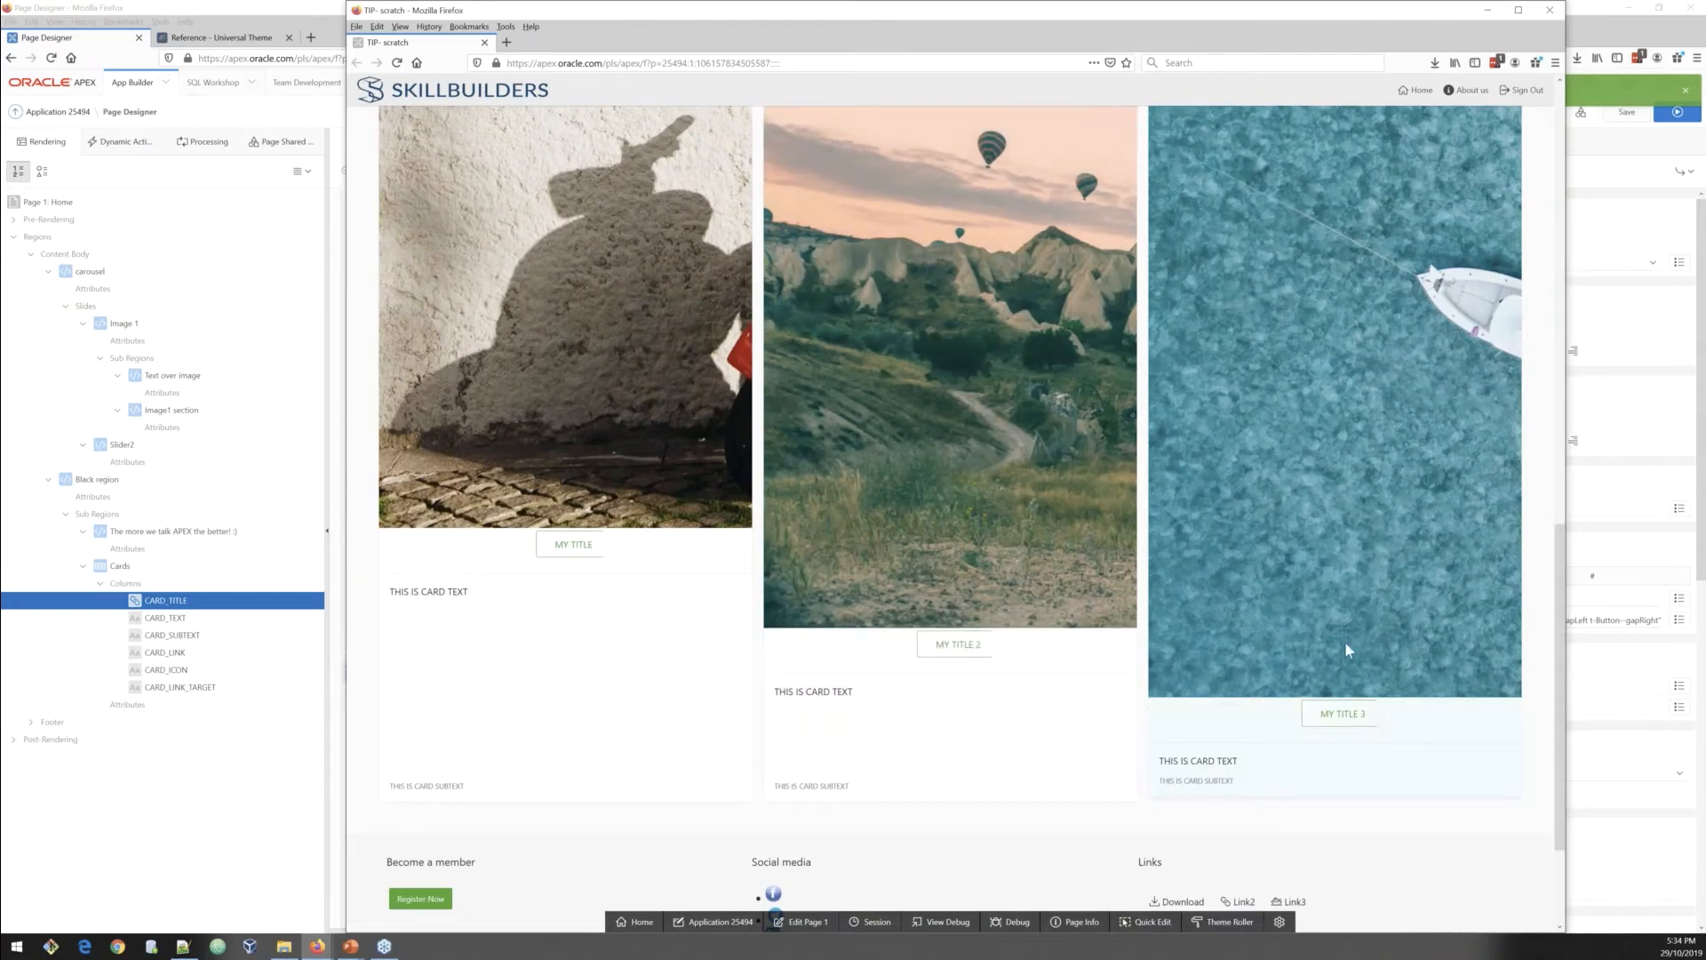
{"action": "scroll", "coordinate": [1343, 647], "scroll_direction": "down", "scroll_amount": 1}
{"action": "scroll", "coordinate": [1342, 654], "scroll_direction": "down", "scroll_amount": 1}
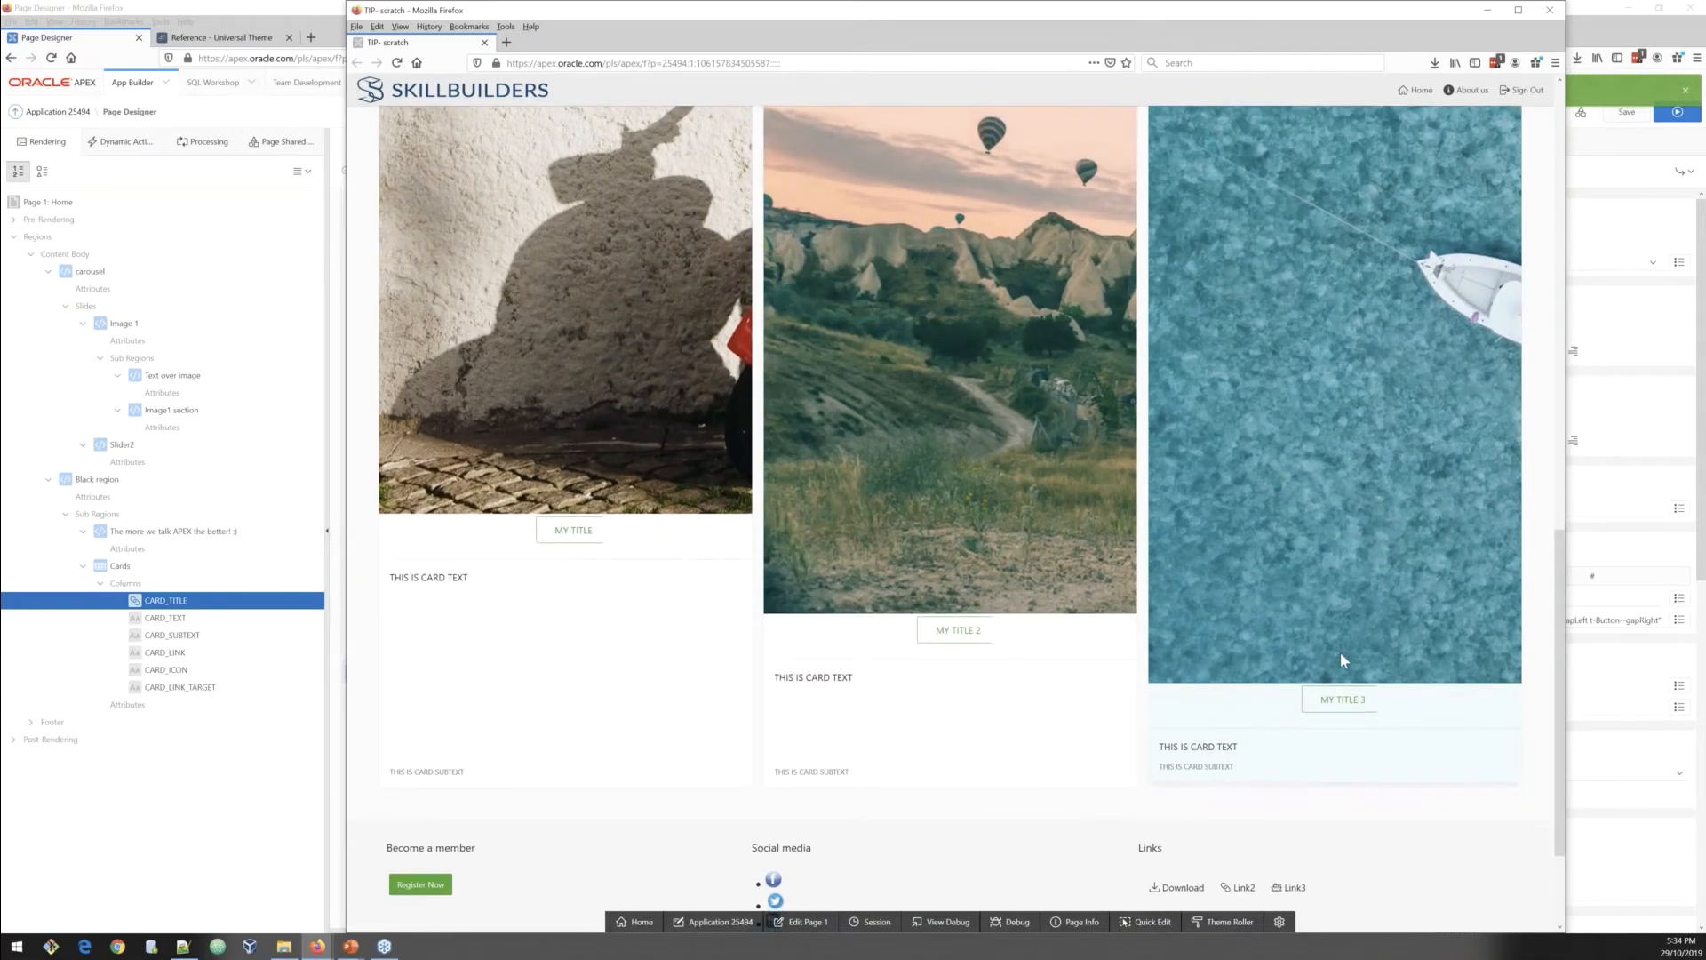
{"action": "scroll", "coordinate": [1341, 653], "scroll_direction": "up", "scroll_amount": 3}
{"action": "scroll", "coordinate": [1341, 659], "scroll_direction": "up", "scroll_amount": 3}
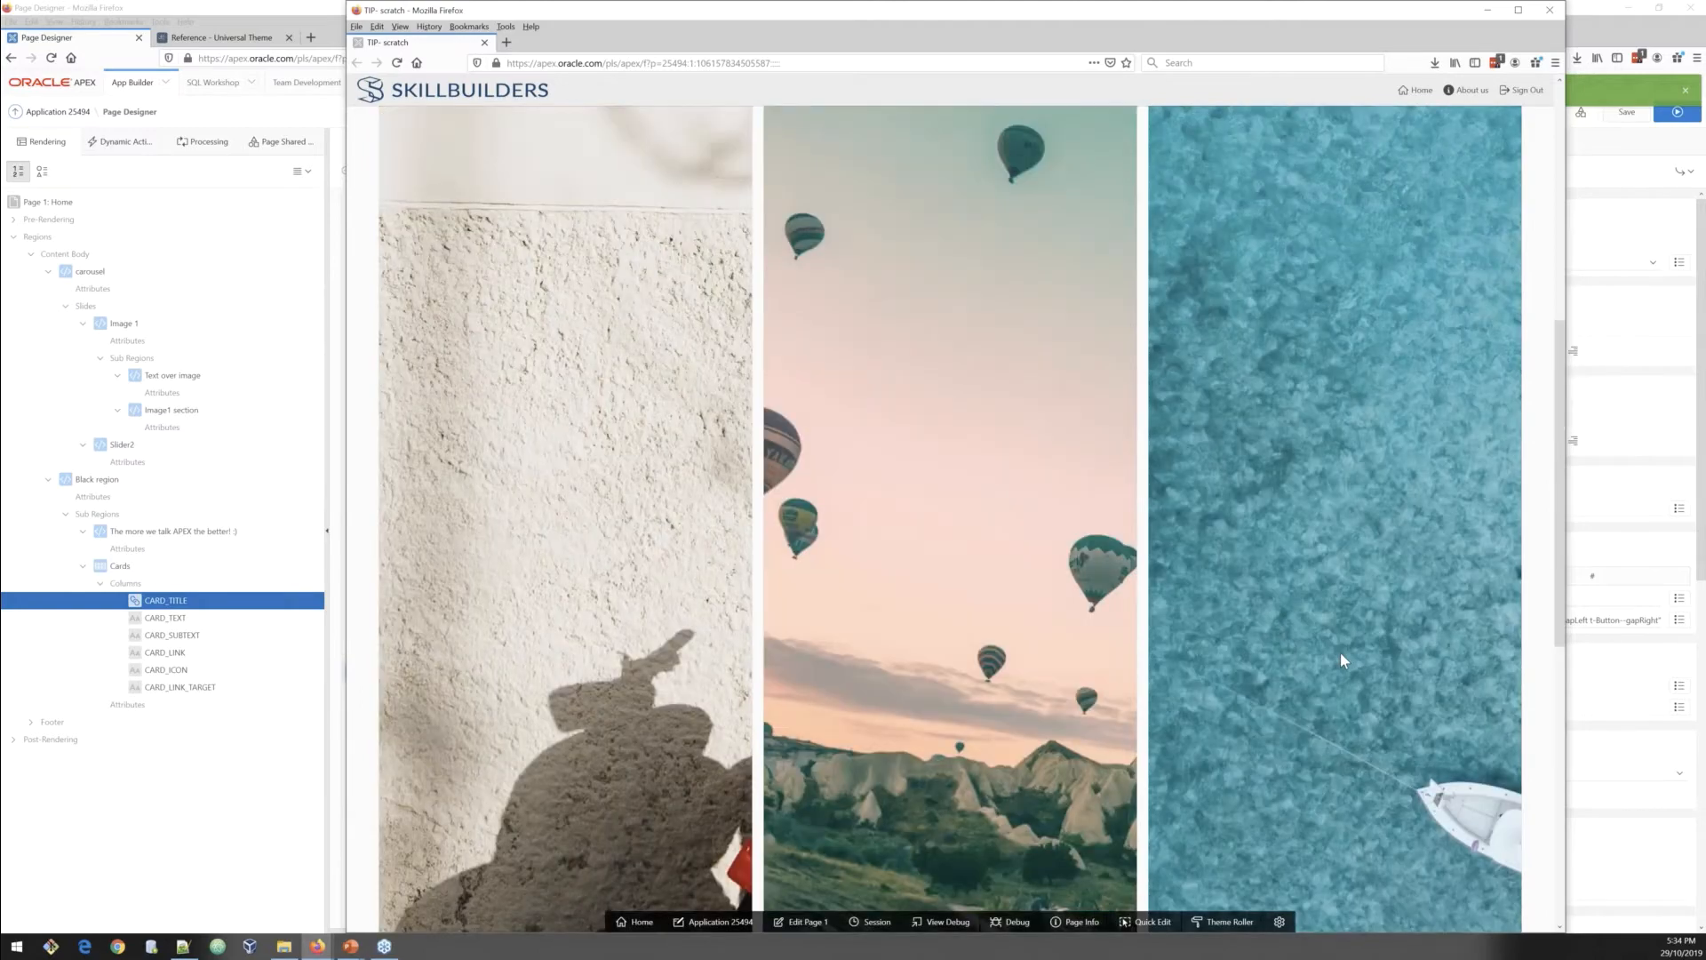
{"action": "scroll", "coordinate": [1340, 652], "scroll_direction": "up", "scroll_amount": 5}
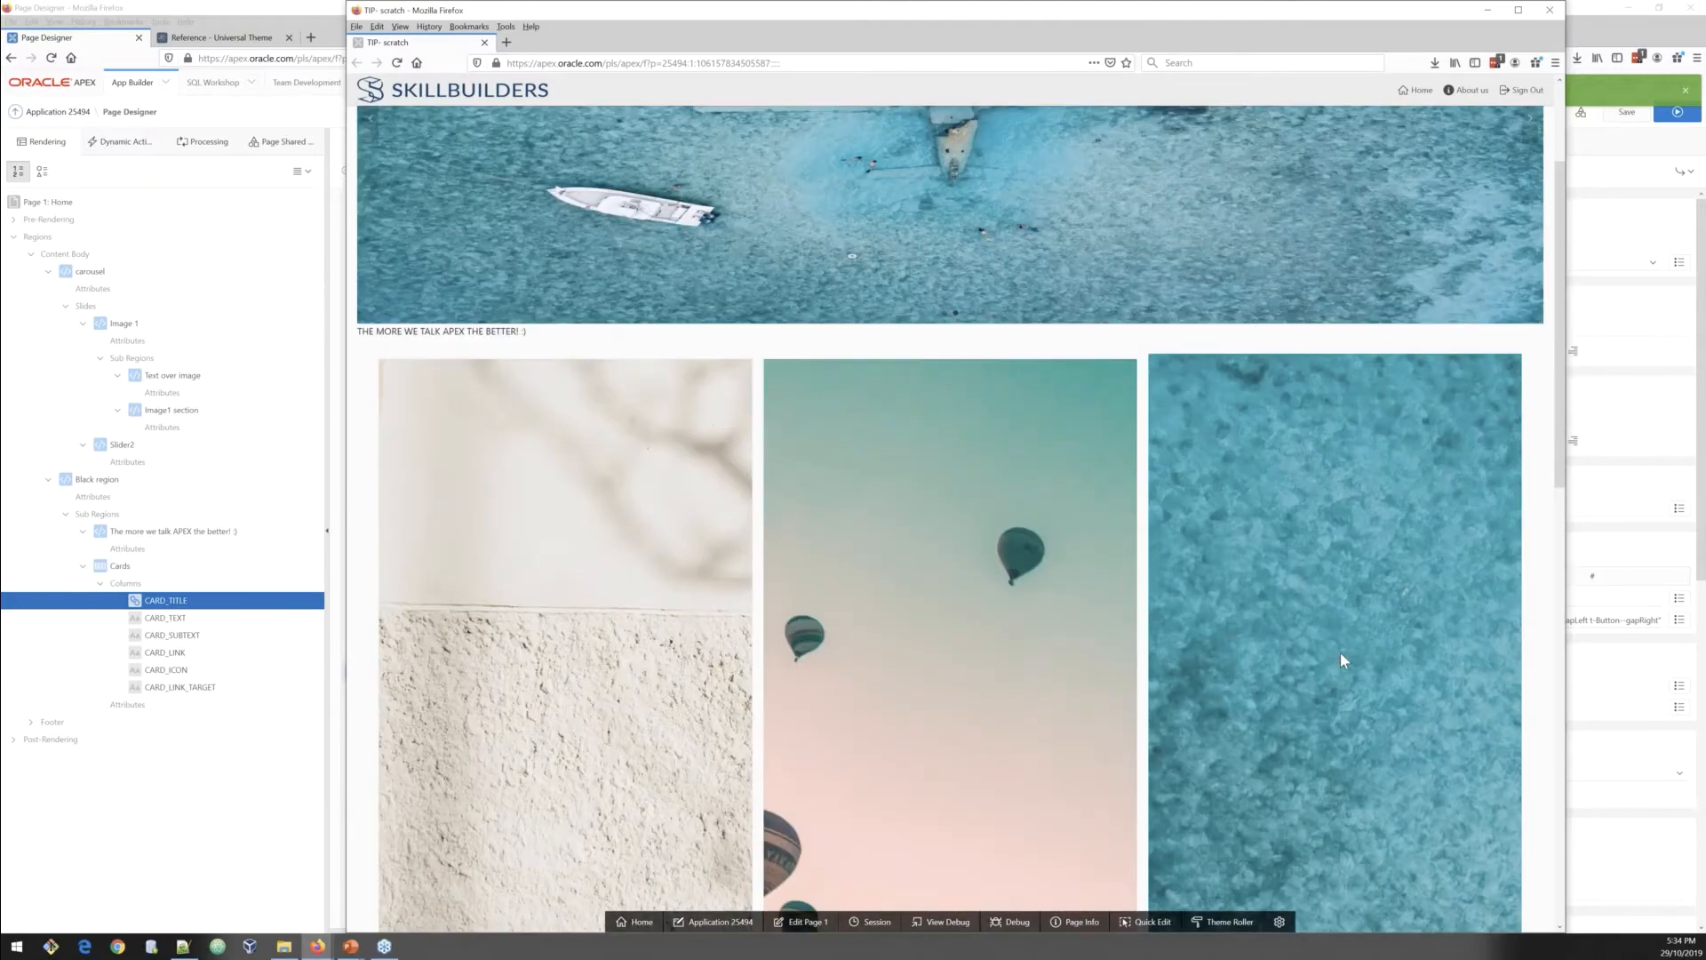
{"action": "scroll", "coordinate": [1341, 653], "scroll_direction": "down", "scroll_amount": 1}
{"action": "scroll", "coordinate": [1340, 653], "scroll_direction": "down", "scroll_amount": 6}
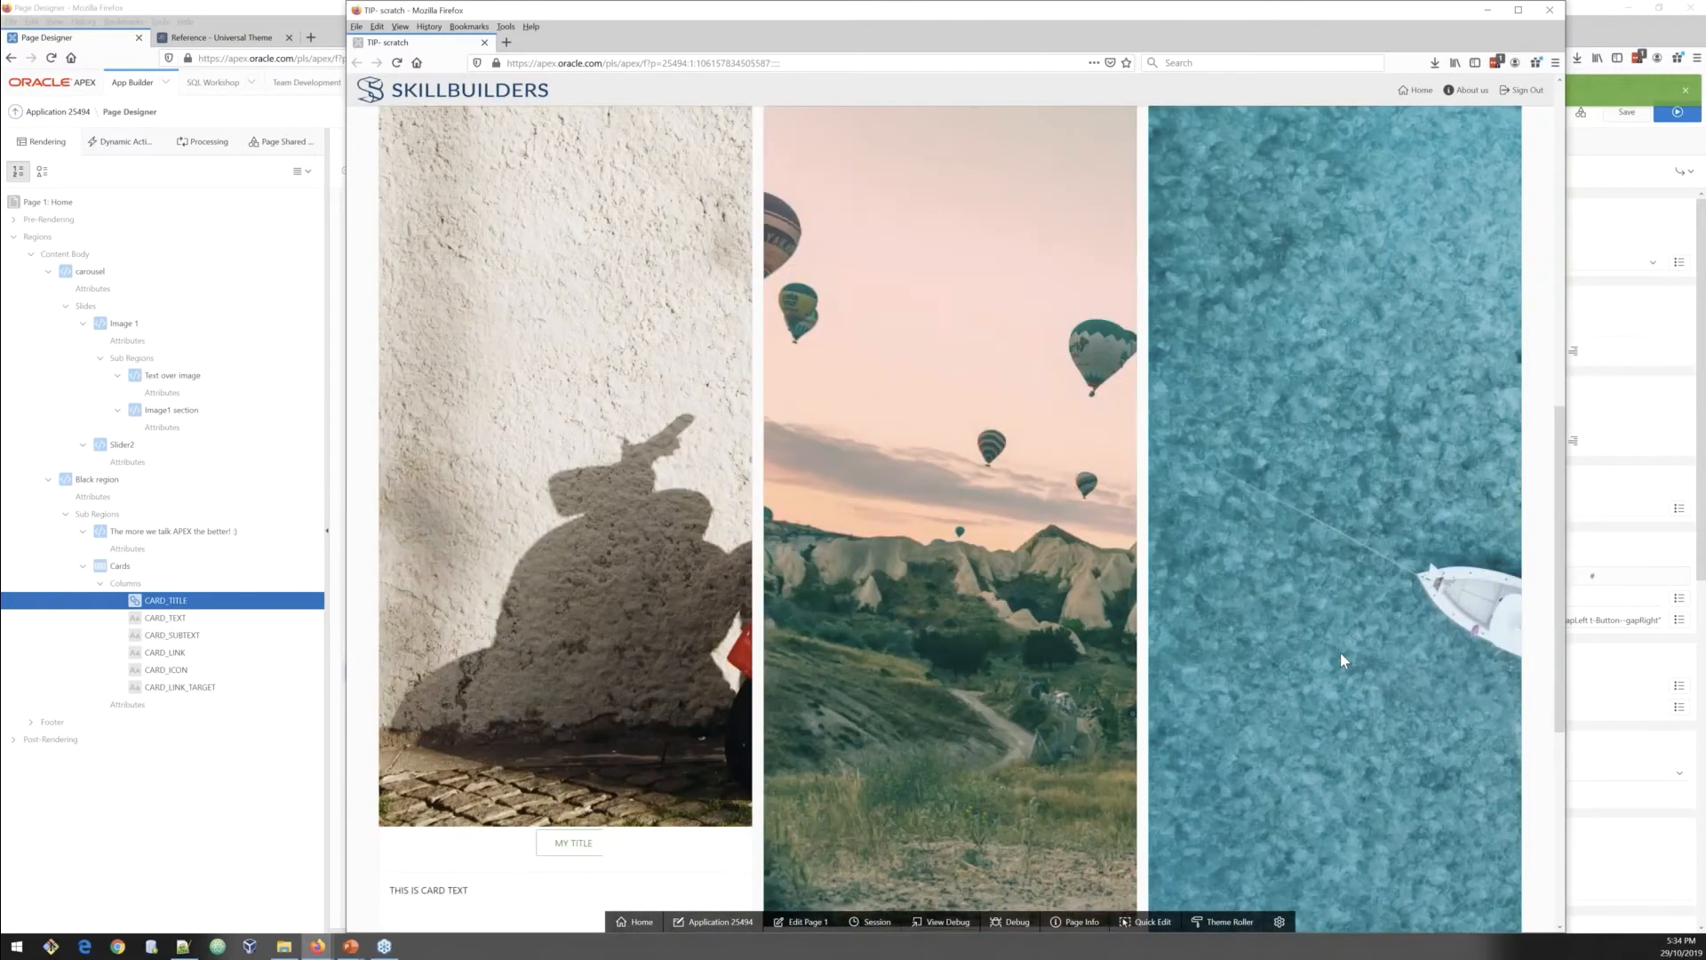
{"action": "scroll", "coordinate": [1341, 653], "scroll_direction": "down", "scroll_amount": 5}
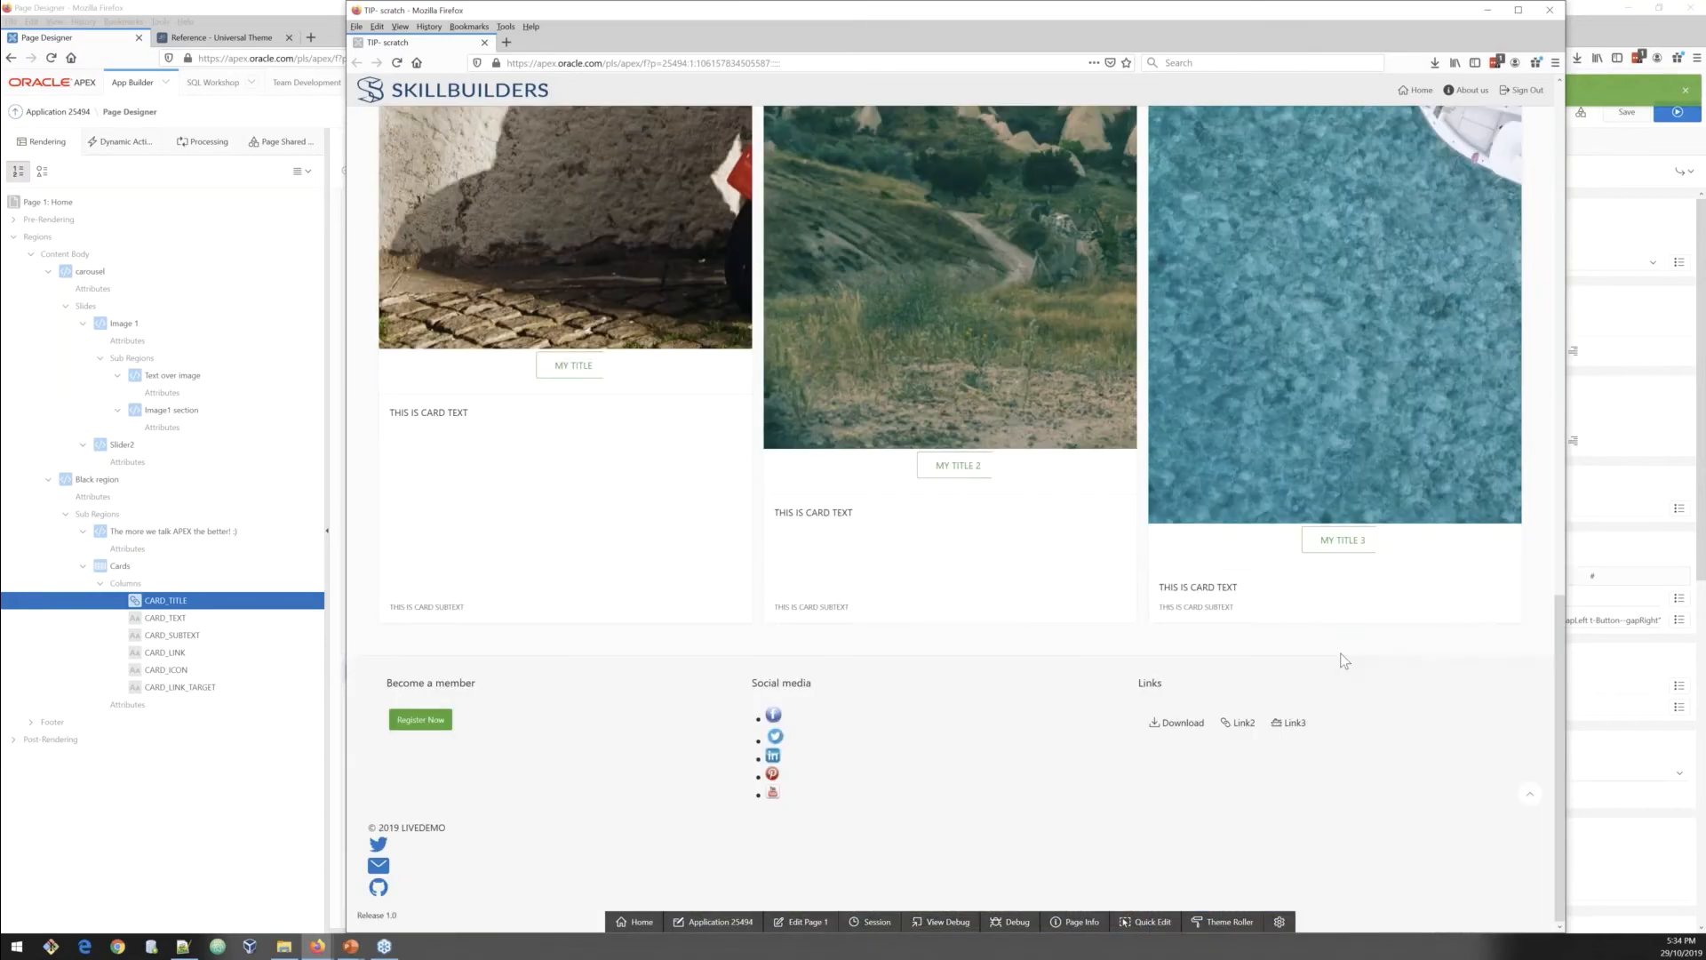
Step: Create a new region below Black region titled News, using the Content Block template
{"action": "left_click", "coordinate": [95, 483]}
{"action": "right_click", "coordinate": [95, 482]}
{"action": "left_click", "coordinate": [155, 495]}
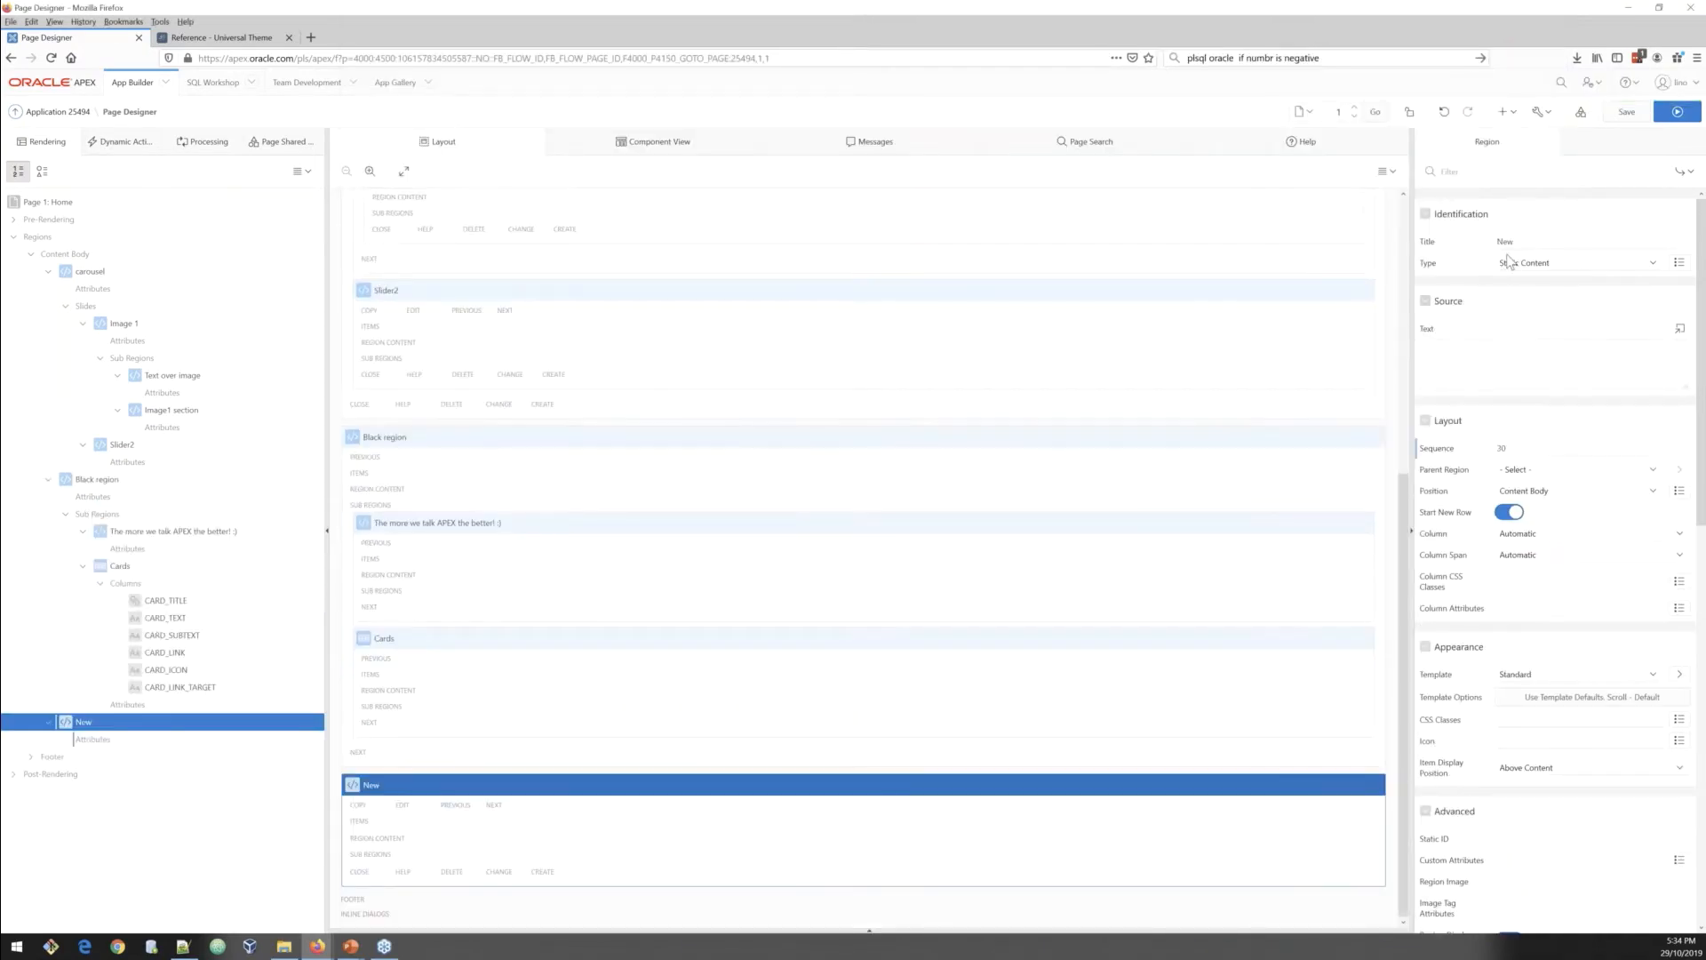
{"action": "double_click", "coordinate": [1522, 240]}
{"action": "type", "text": "s"}
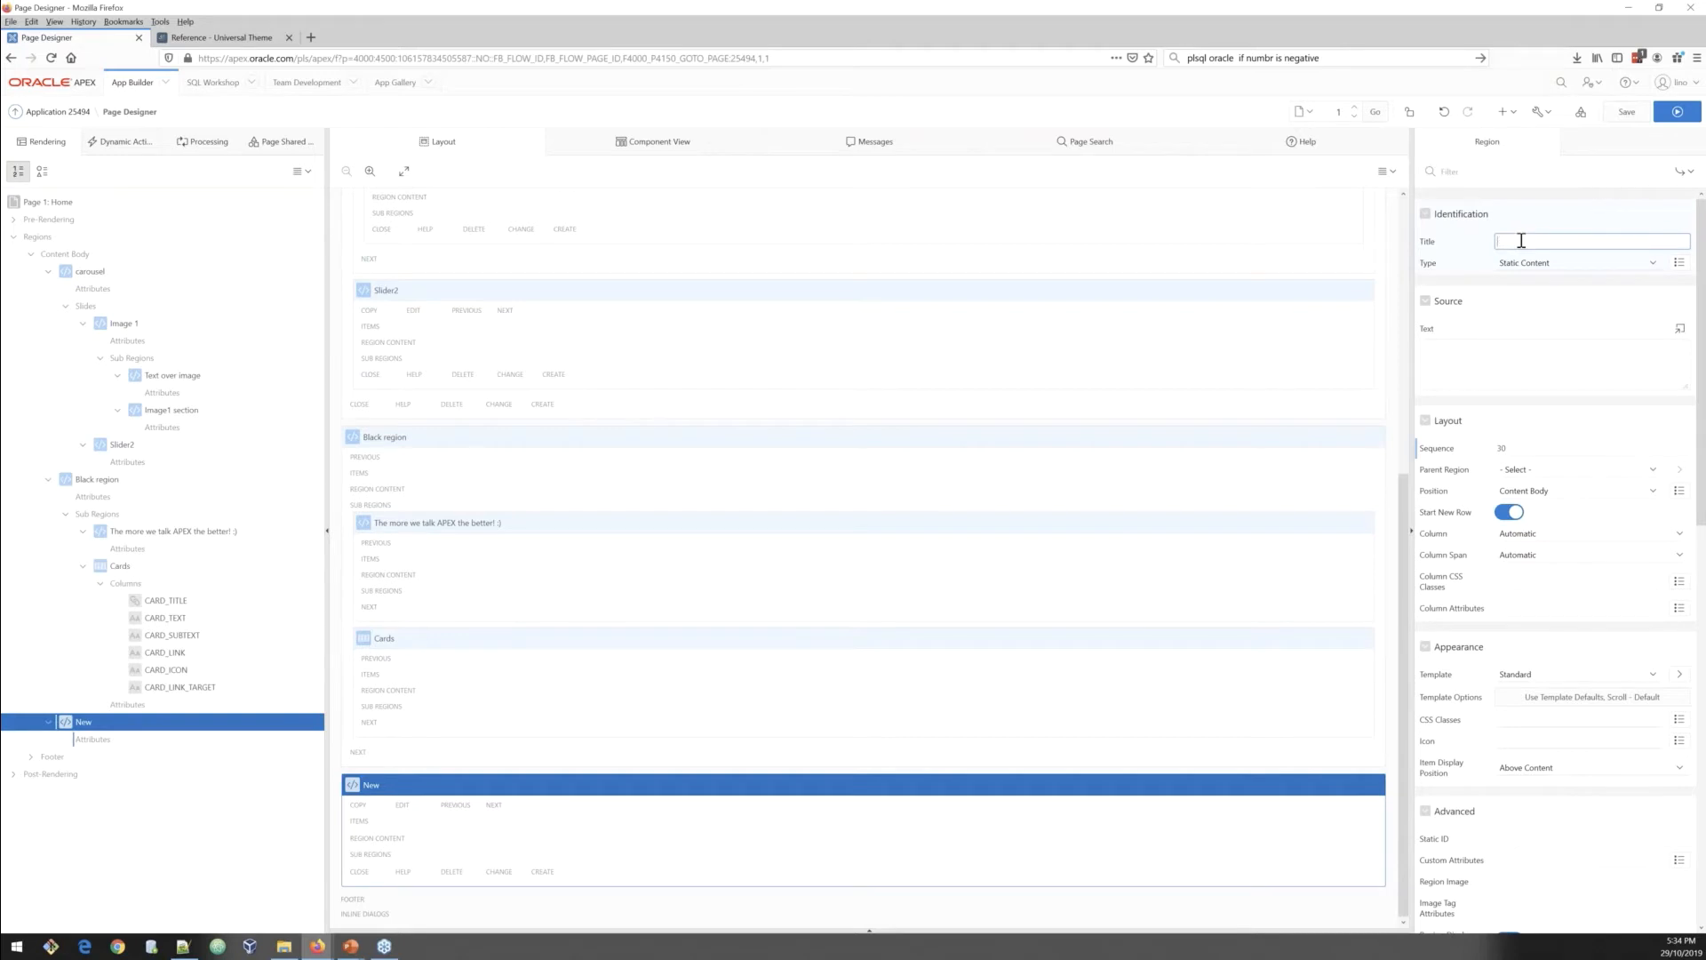
{"action": "type", "text": "s"}
{"action": "left_click", "coordinate": [1548, 674]}
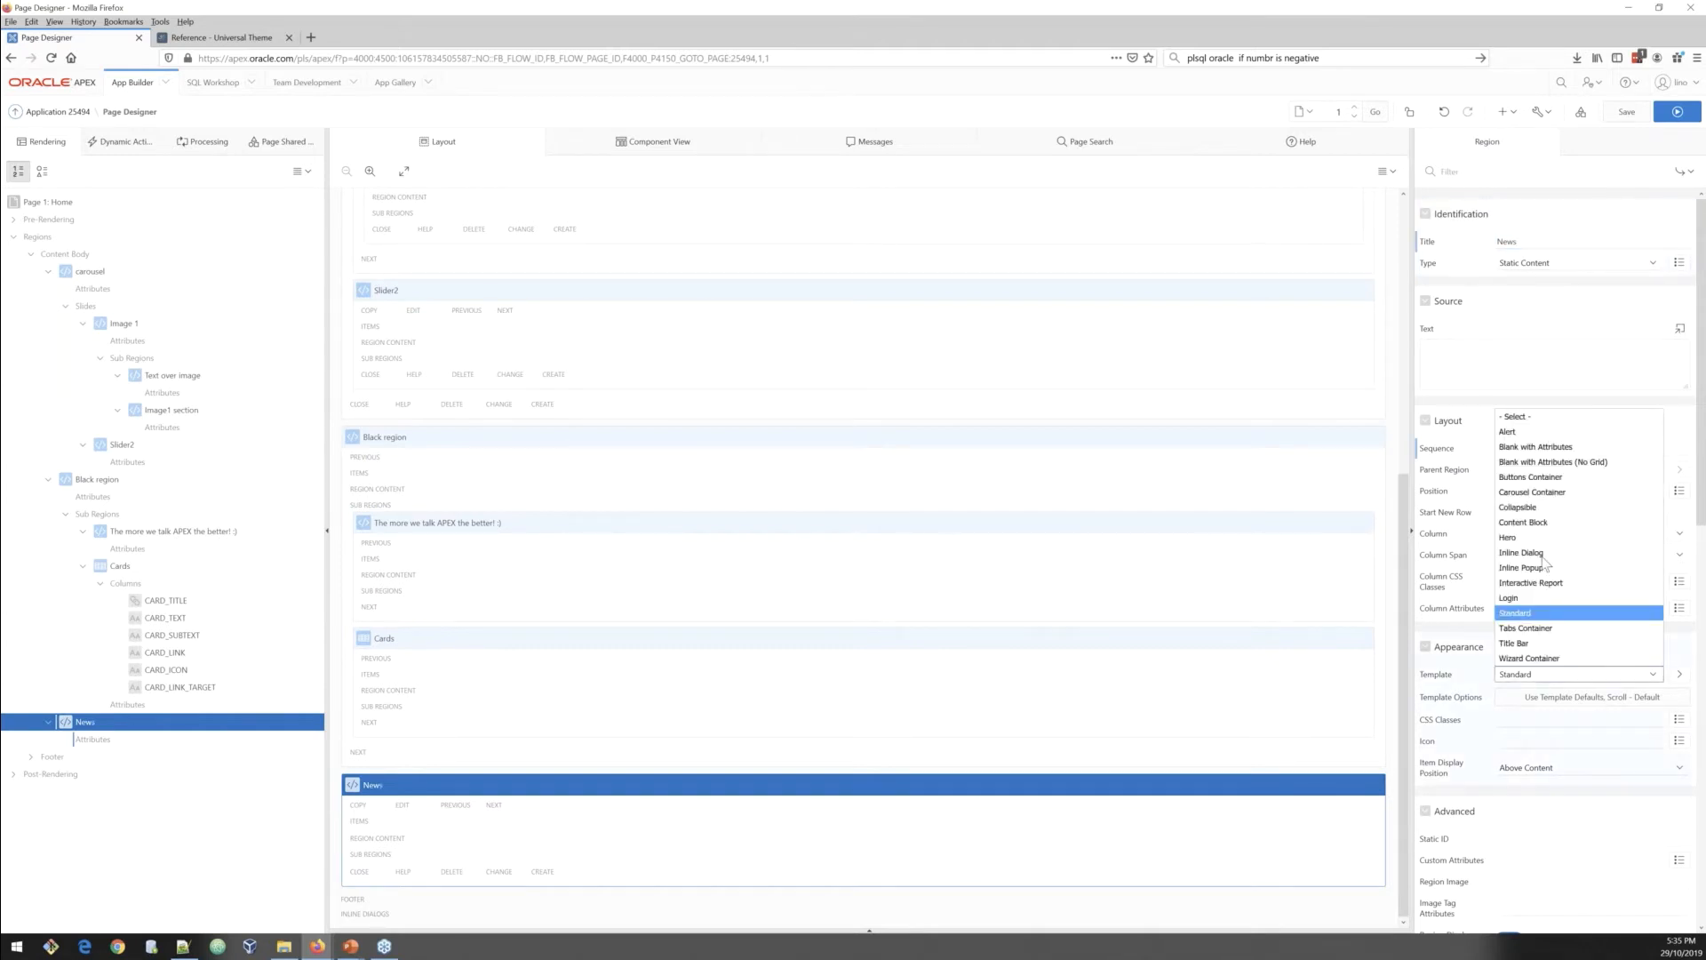
{"action": "left_click", "coordinate": [1538, 523]}
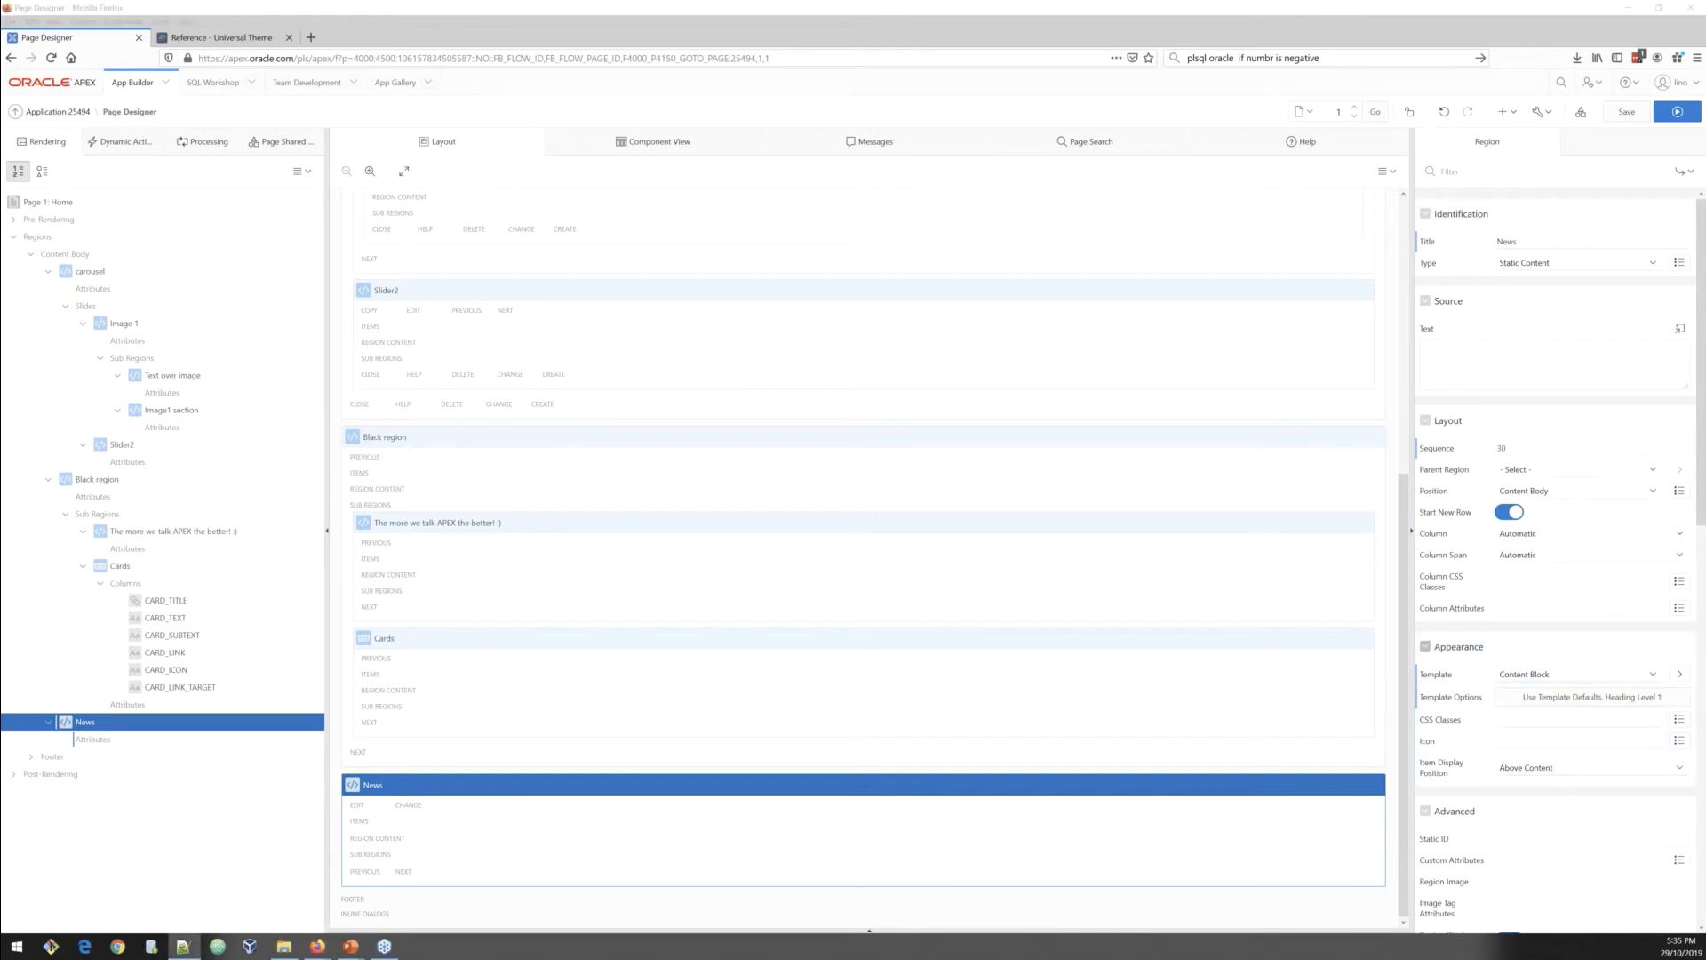
Step: Set the News region's CSS classes to margin-lg
{"action": "left_click", "coordinate": [1511, 720]}
{"action": "type", "text": "margin-lg"}
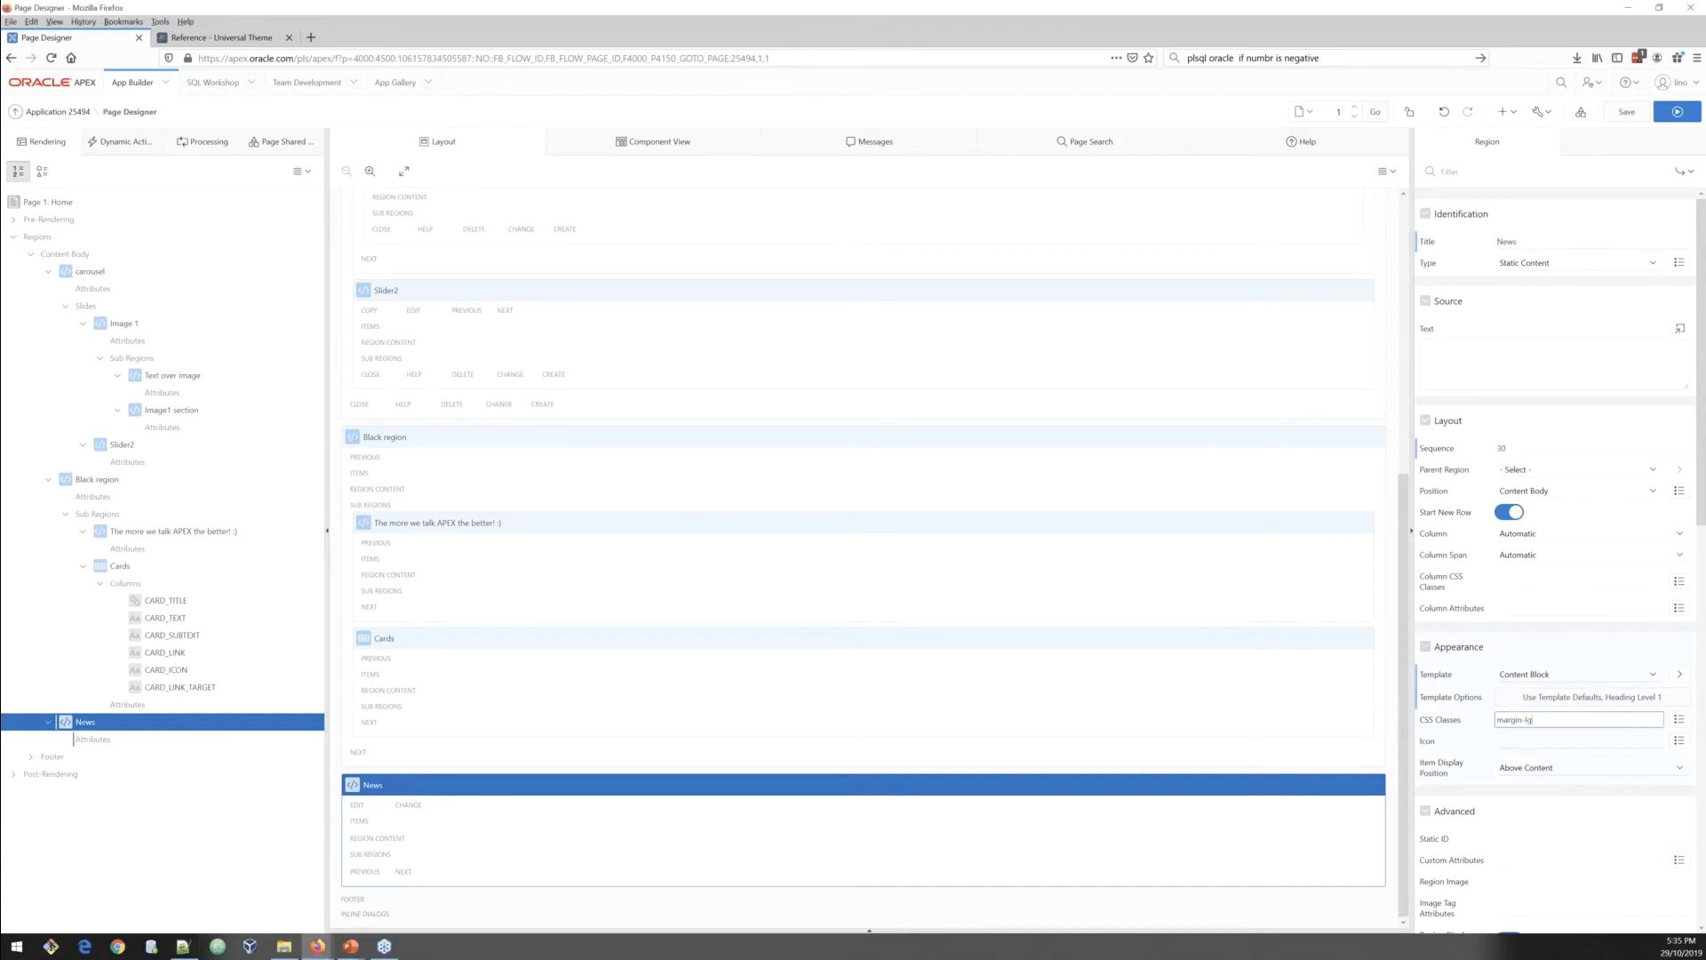
{"action": "key", "text": "alt+Tab"}
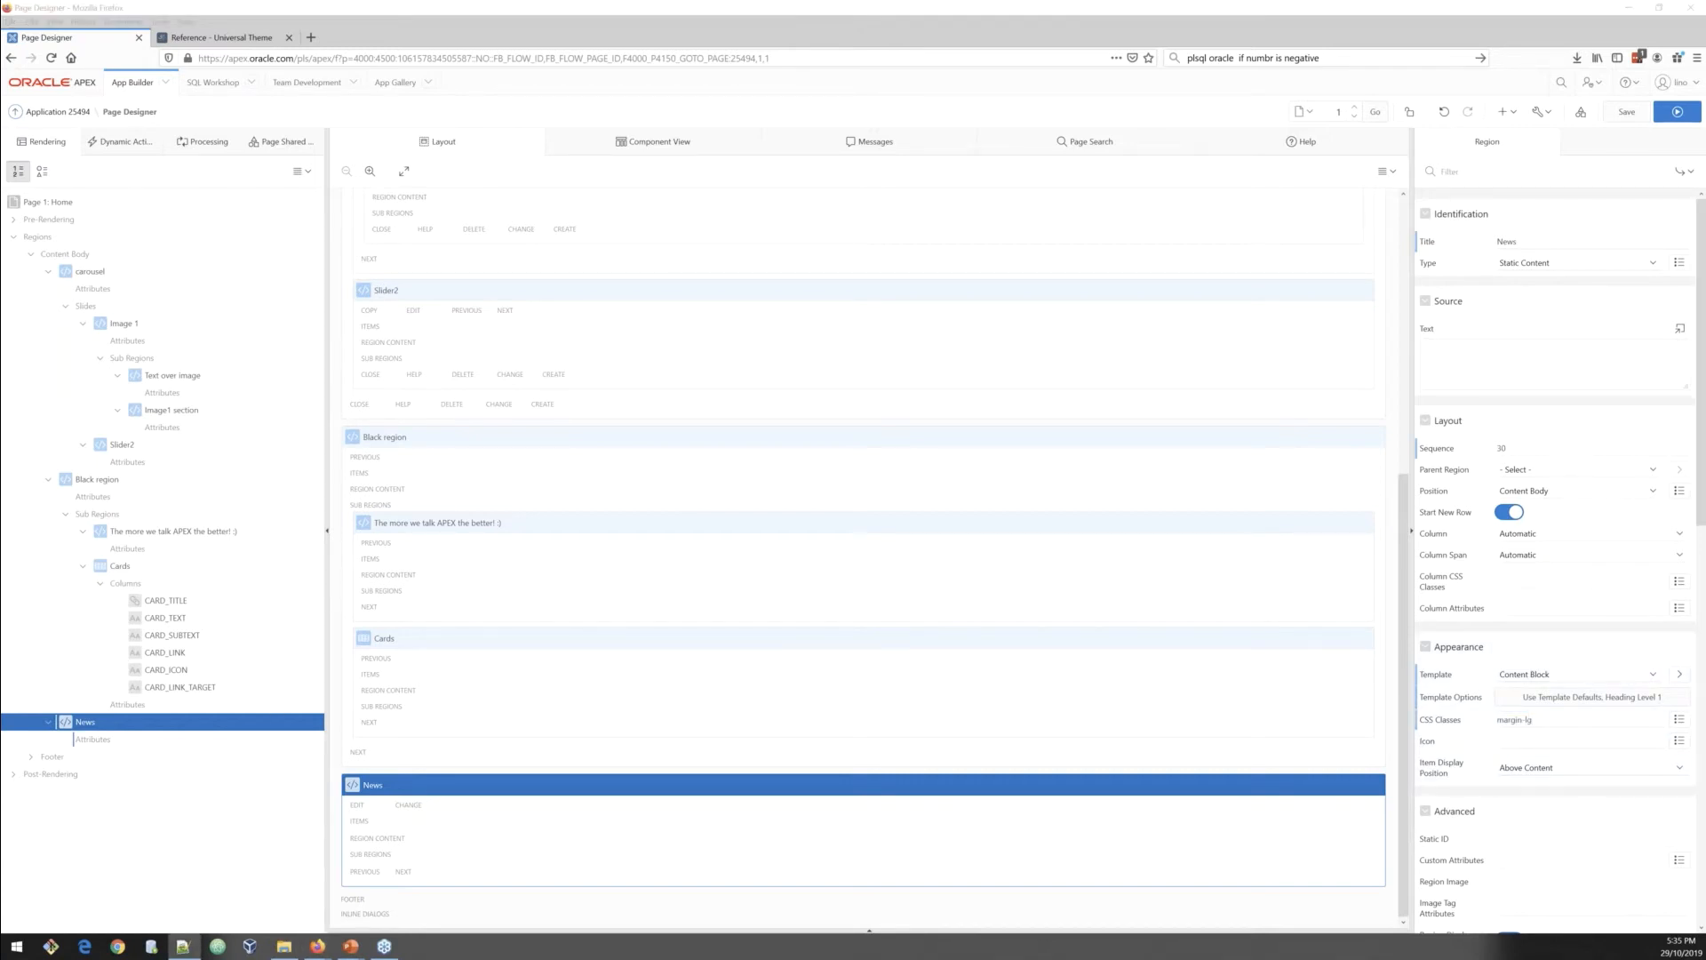
Step: Paste the news paragraph HTML into the News region's text source and remove extra whitespace before the second paragraph in the code editor
{"action": "left_click", "coordinate": [1468, 369]}
{"action": "key", "text": "ctrl+v"}
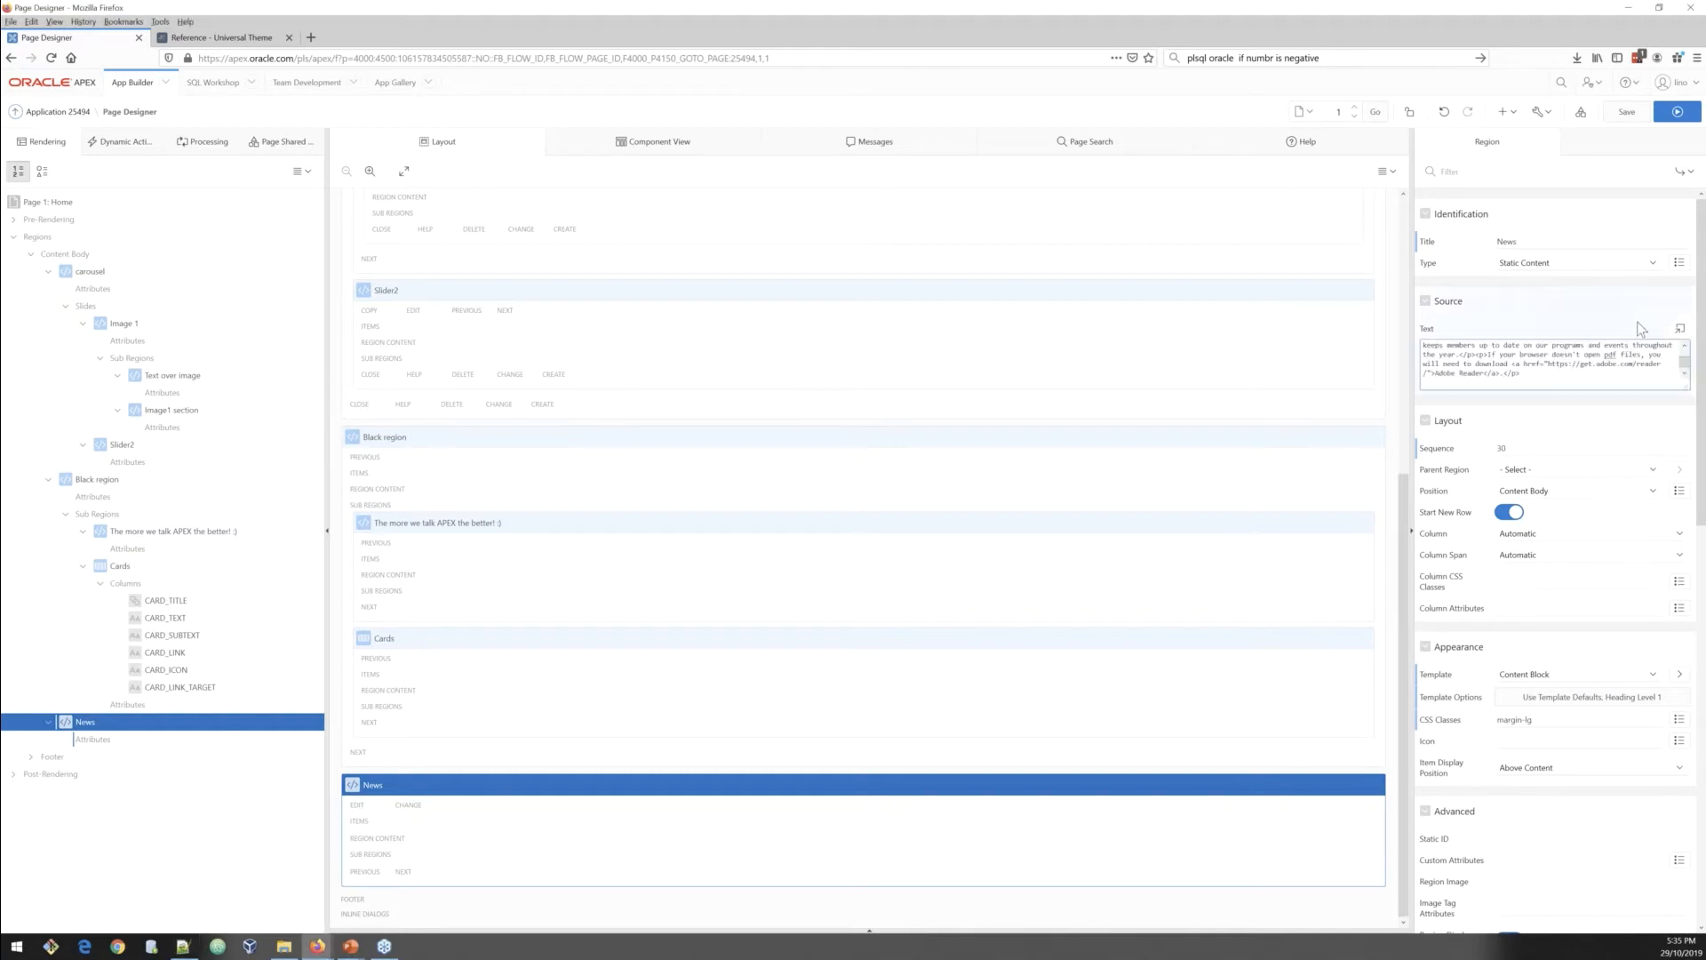
{"action": "left_click", "coordinate": [1680, 333]}
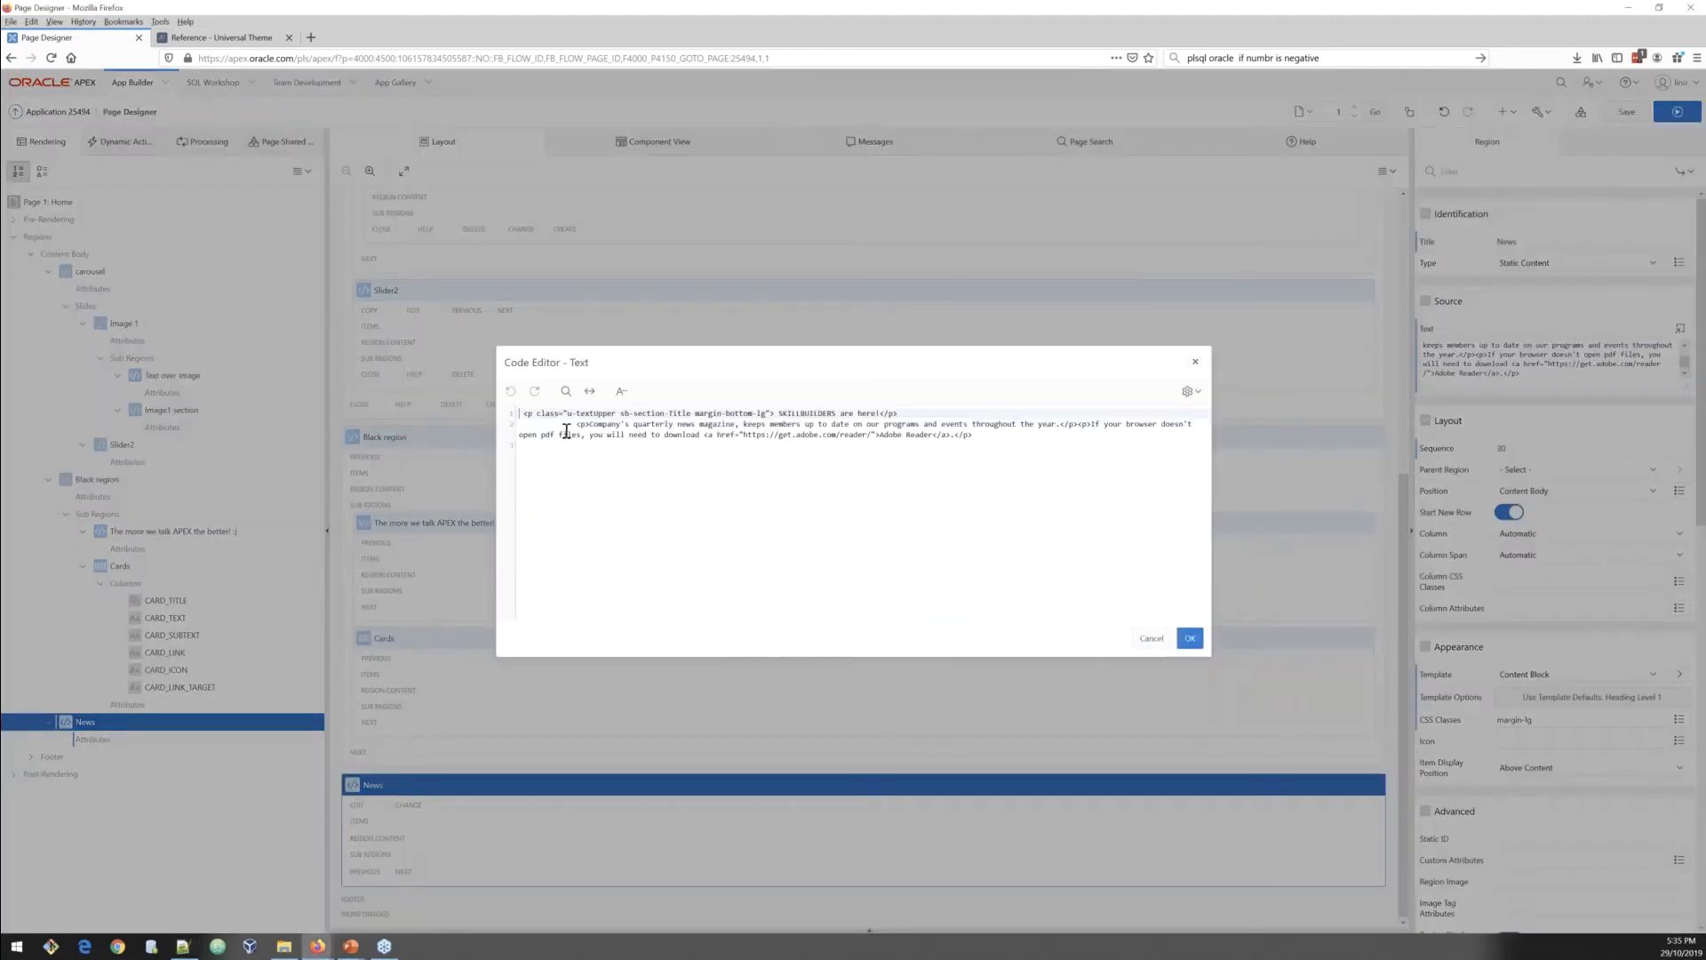
{"action": "left_click", "coordinate": [574, 427]}
{"action": "key", "text": "BackSpace"}
{"action": "key", "text": "BackSpace"}
{"action": "key", "text": "BackSpace"}
{"action": "key", "text": "BackSpace"}
{"action": "key", "text": "BackSpace"}
{"action": "key", "text": "BackSpace"}
{"action": "key", "text": "BackSpace"}
{"action": "key", "text": "BackSpace"}
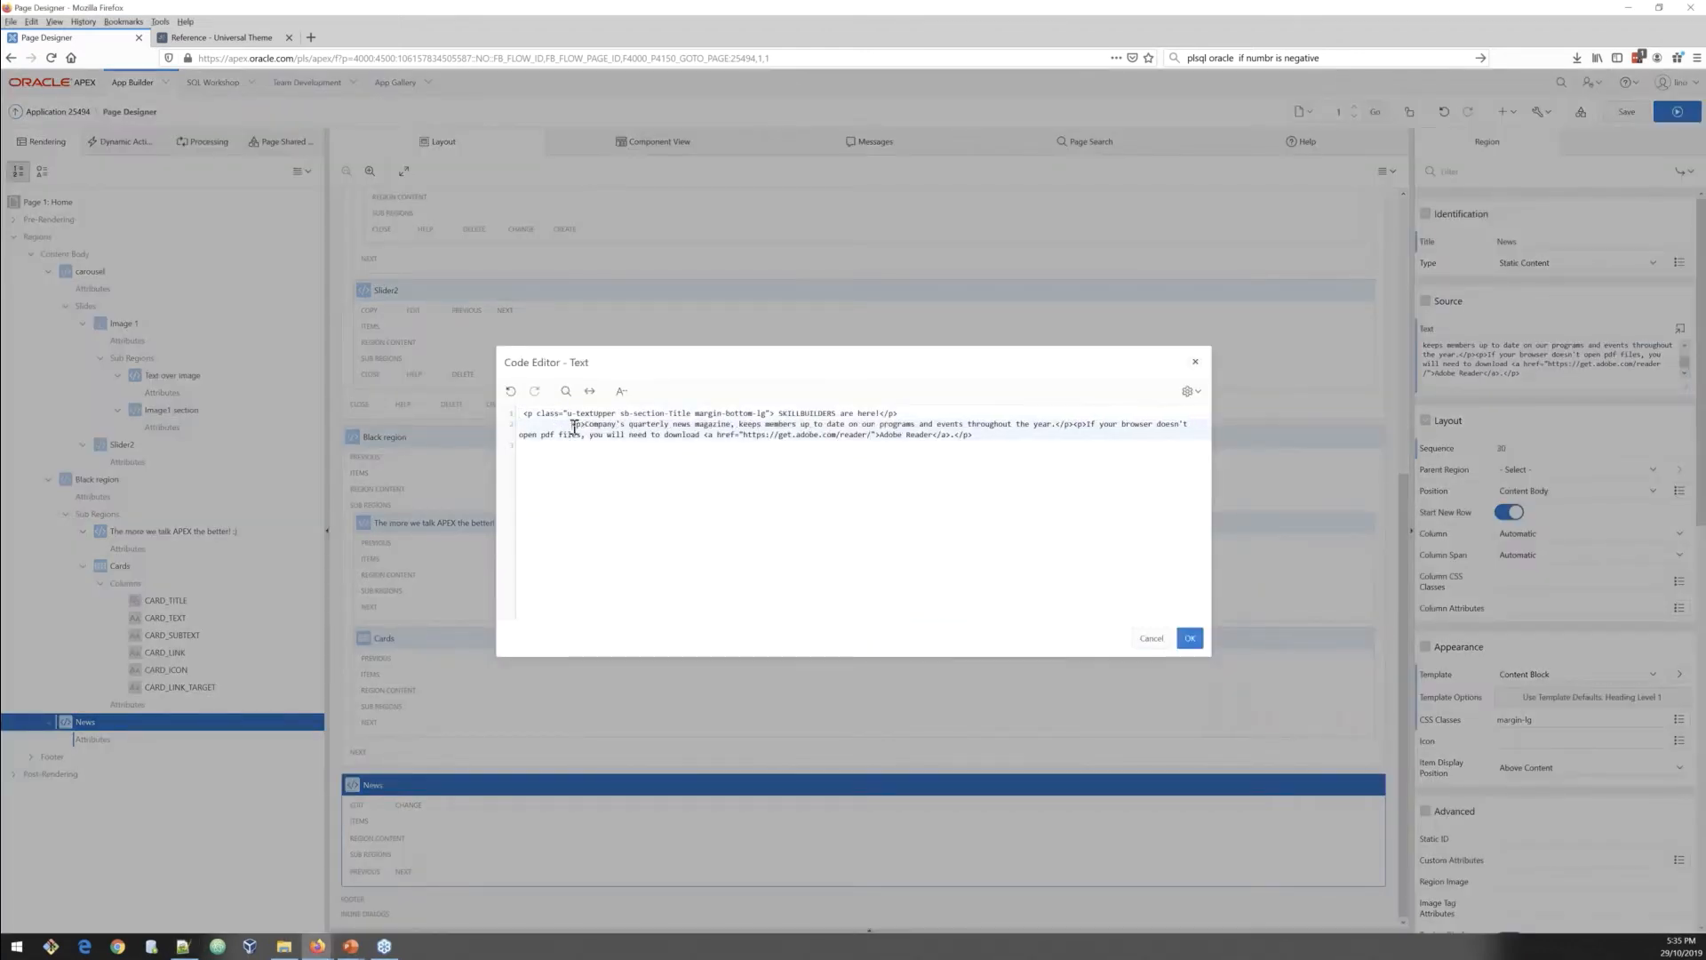
{"action": "key", "text": "Delete"}
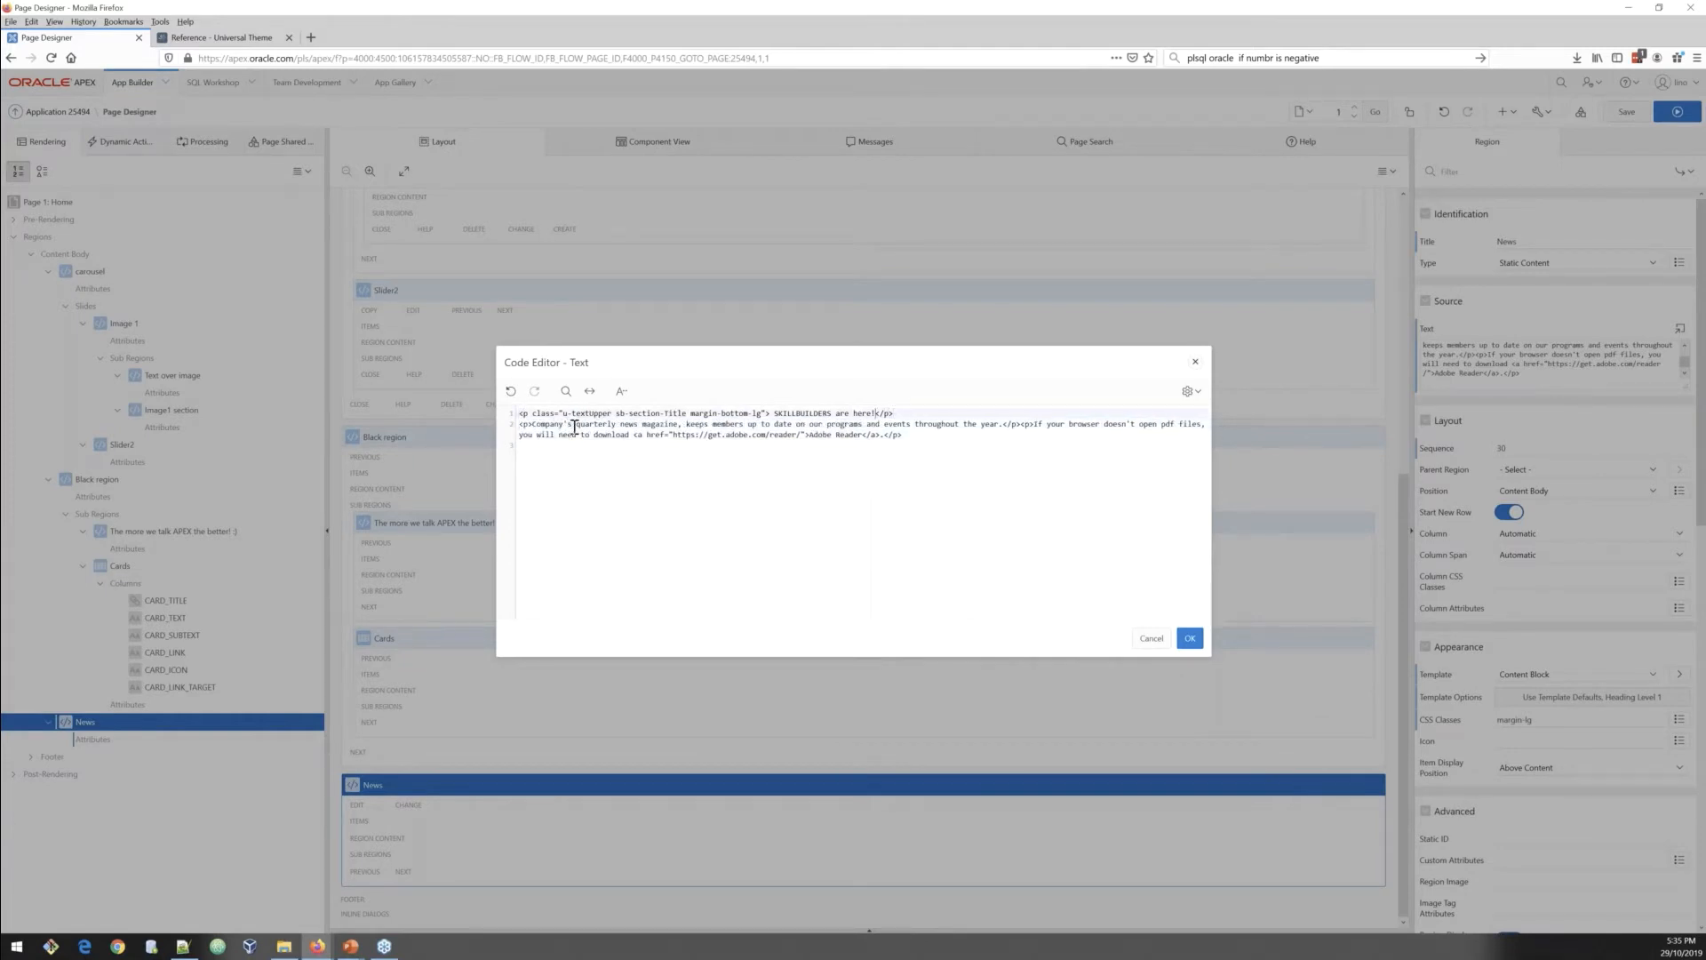
{"action": "key", "text": "ctrl+shift+Left"}
{"action": "key", "text": "ctrl+shift+Left"}
{"action": "key", "text": "ctrl+shift+Left"}
{"action": "key", "text": "ctrl+shift+Left"}
{"action": "key", "text": "ctrl+shift+Left"}
{"action": "key", "text": "ctrl+shift+Left"}
{"action": "key", "text": "ctrl+shift+Right"}
{"action": "key", "text": "ctrl+shift+Right"}
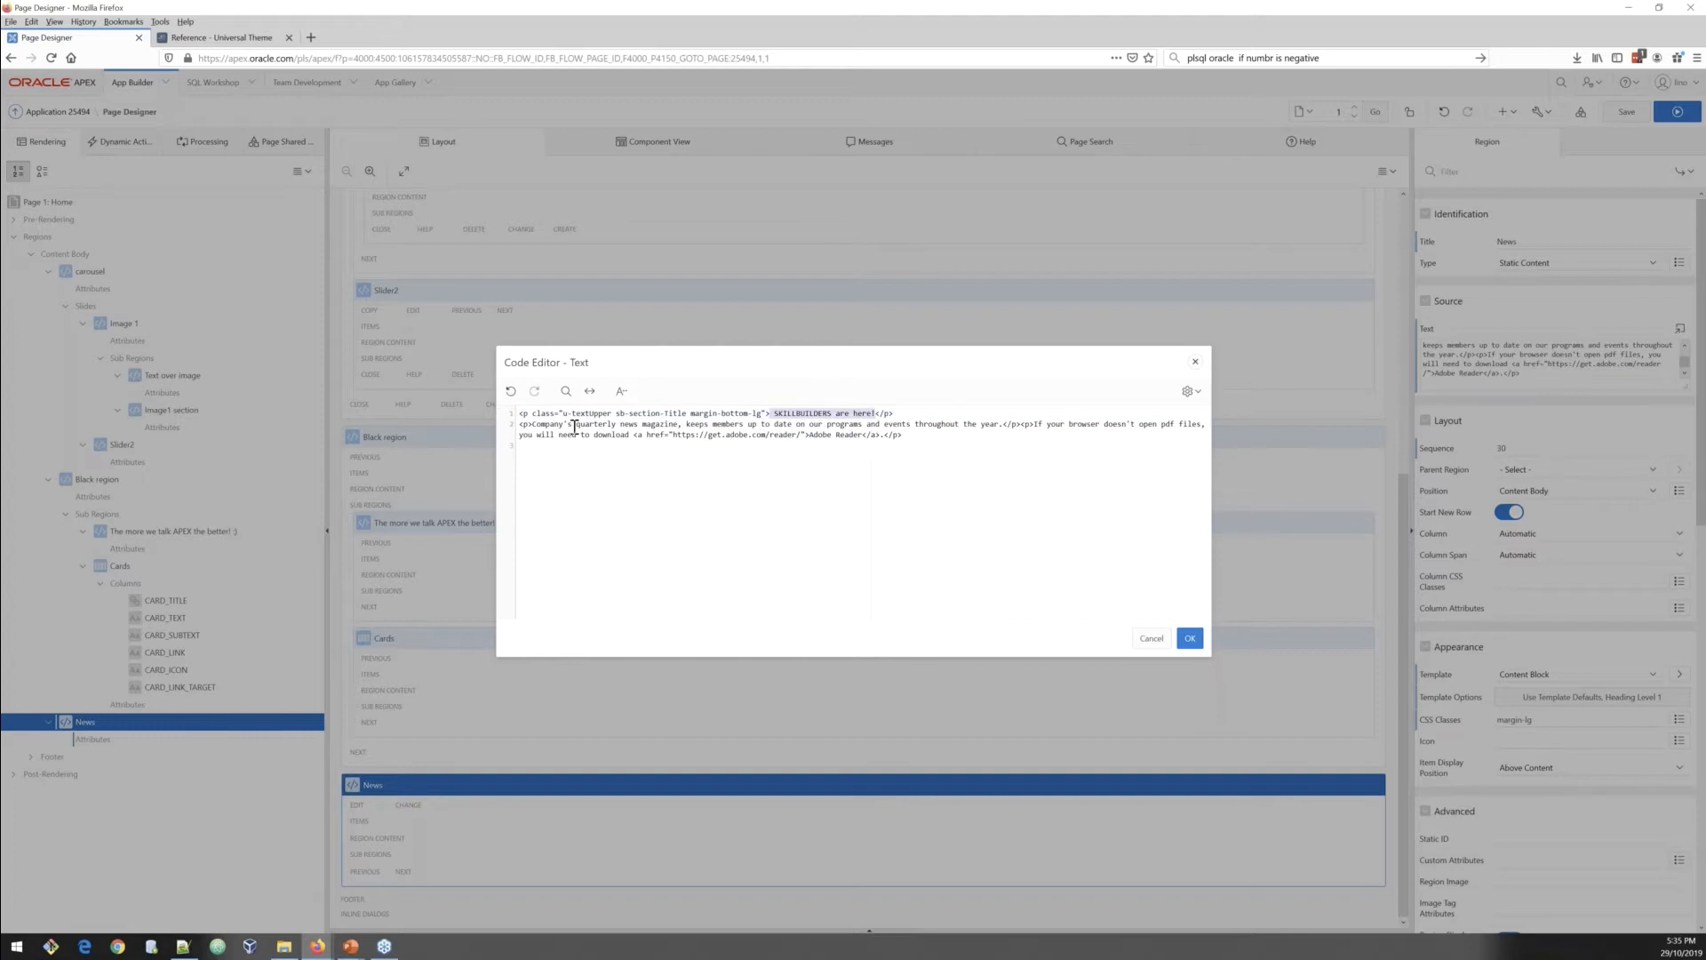
{"action": "key", "text": "Right"}
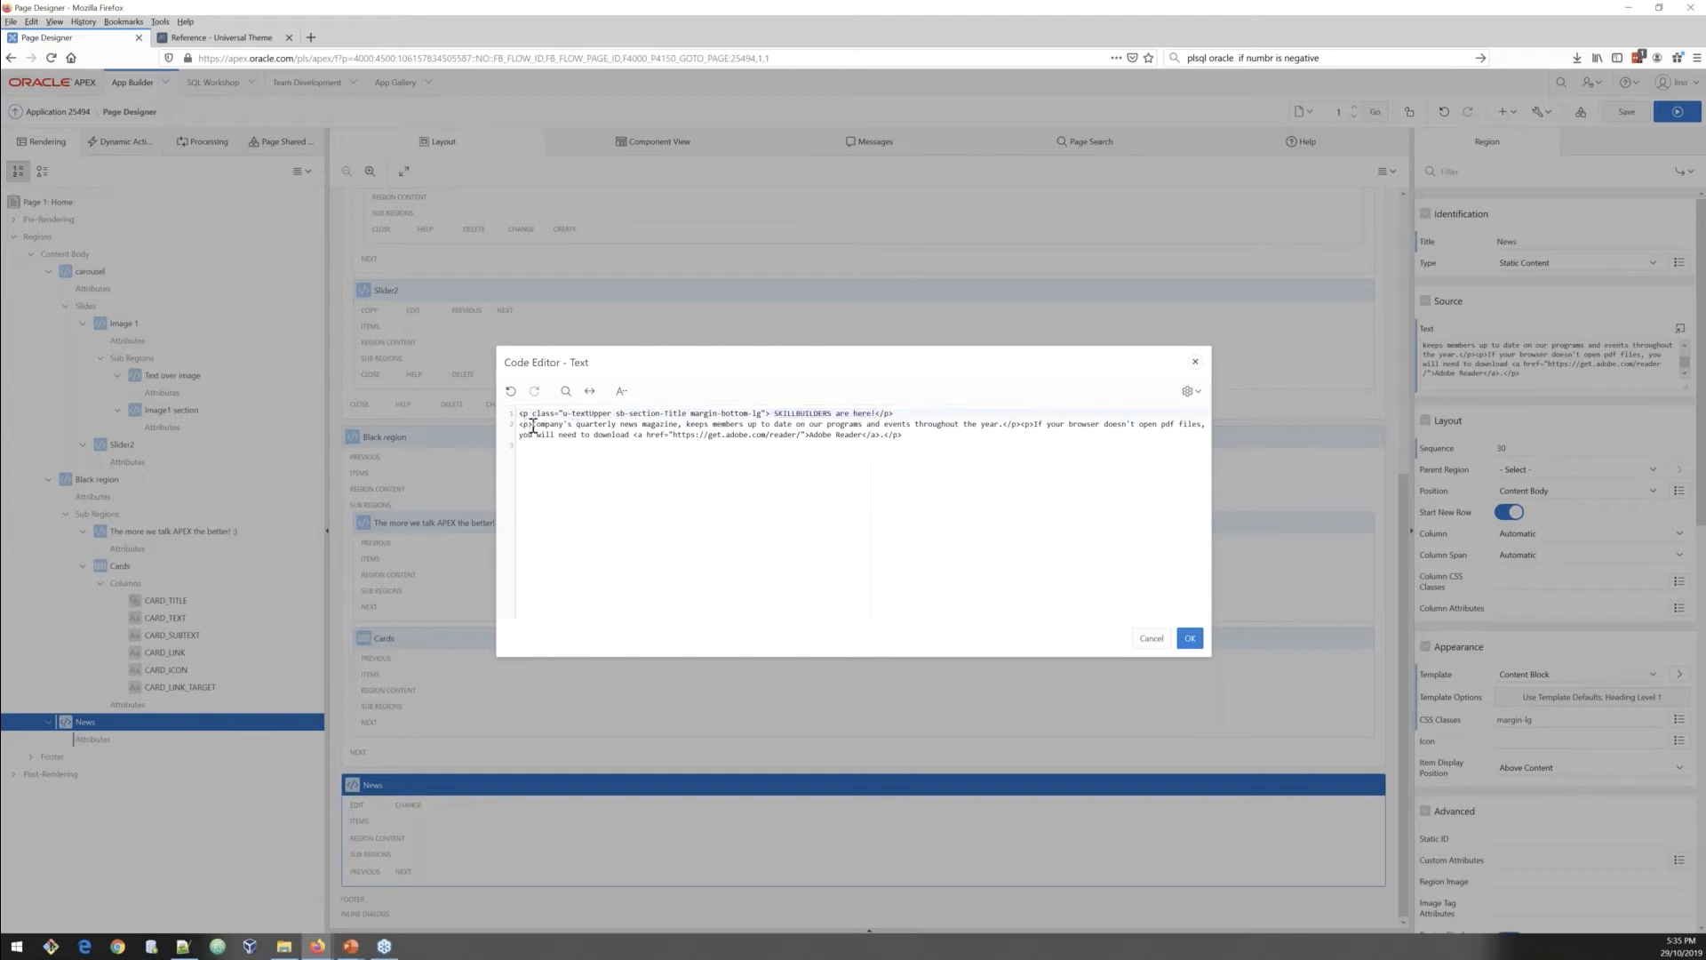
{"action": "left_click", "coordinate": [699, 433]}
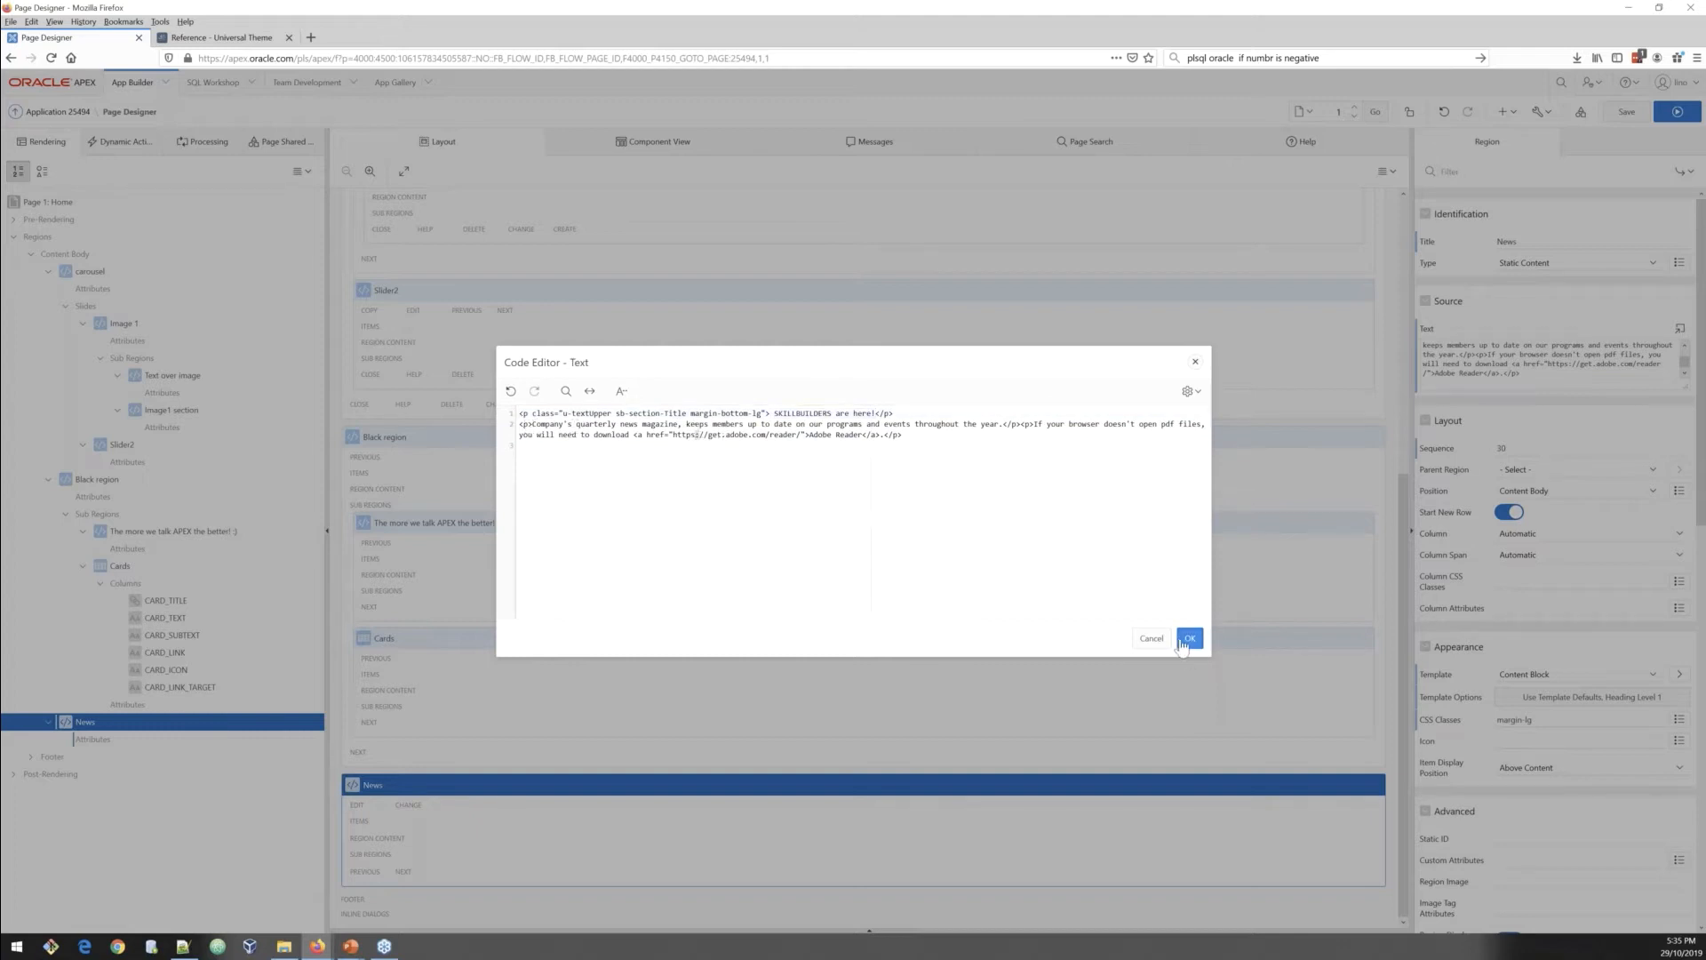
{"action": "left_click", "coordinate": [1190, 638]}
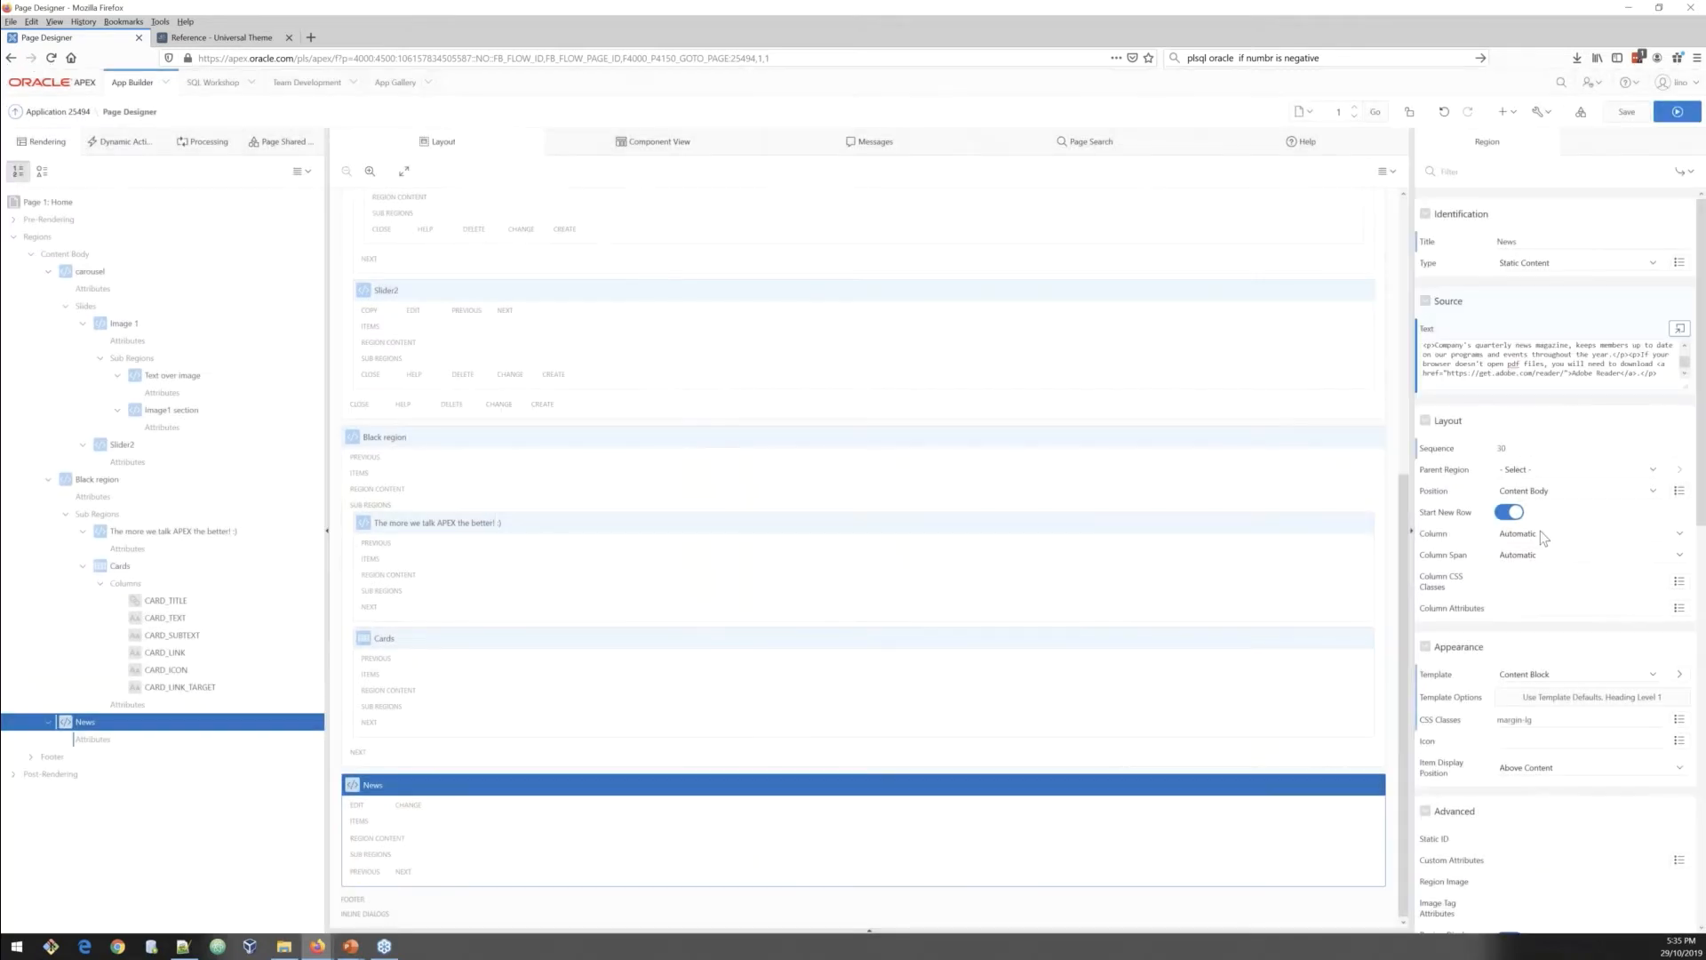
Step: Set the News region's layout column to 3
{"action": "left_click", "coordinate": [1539, 533]}
{"action": "left_click", "coordinate": [1526, 530]}
{"action": "left_click", "coordinate": [1531, 539]}
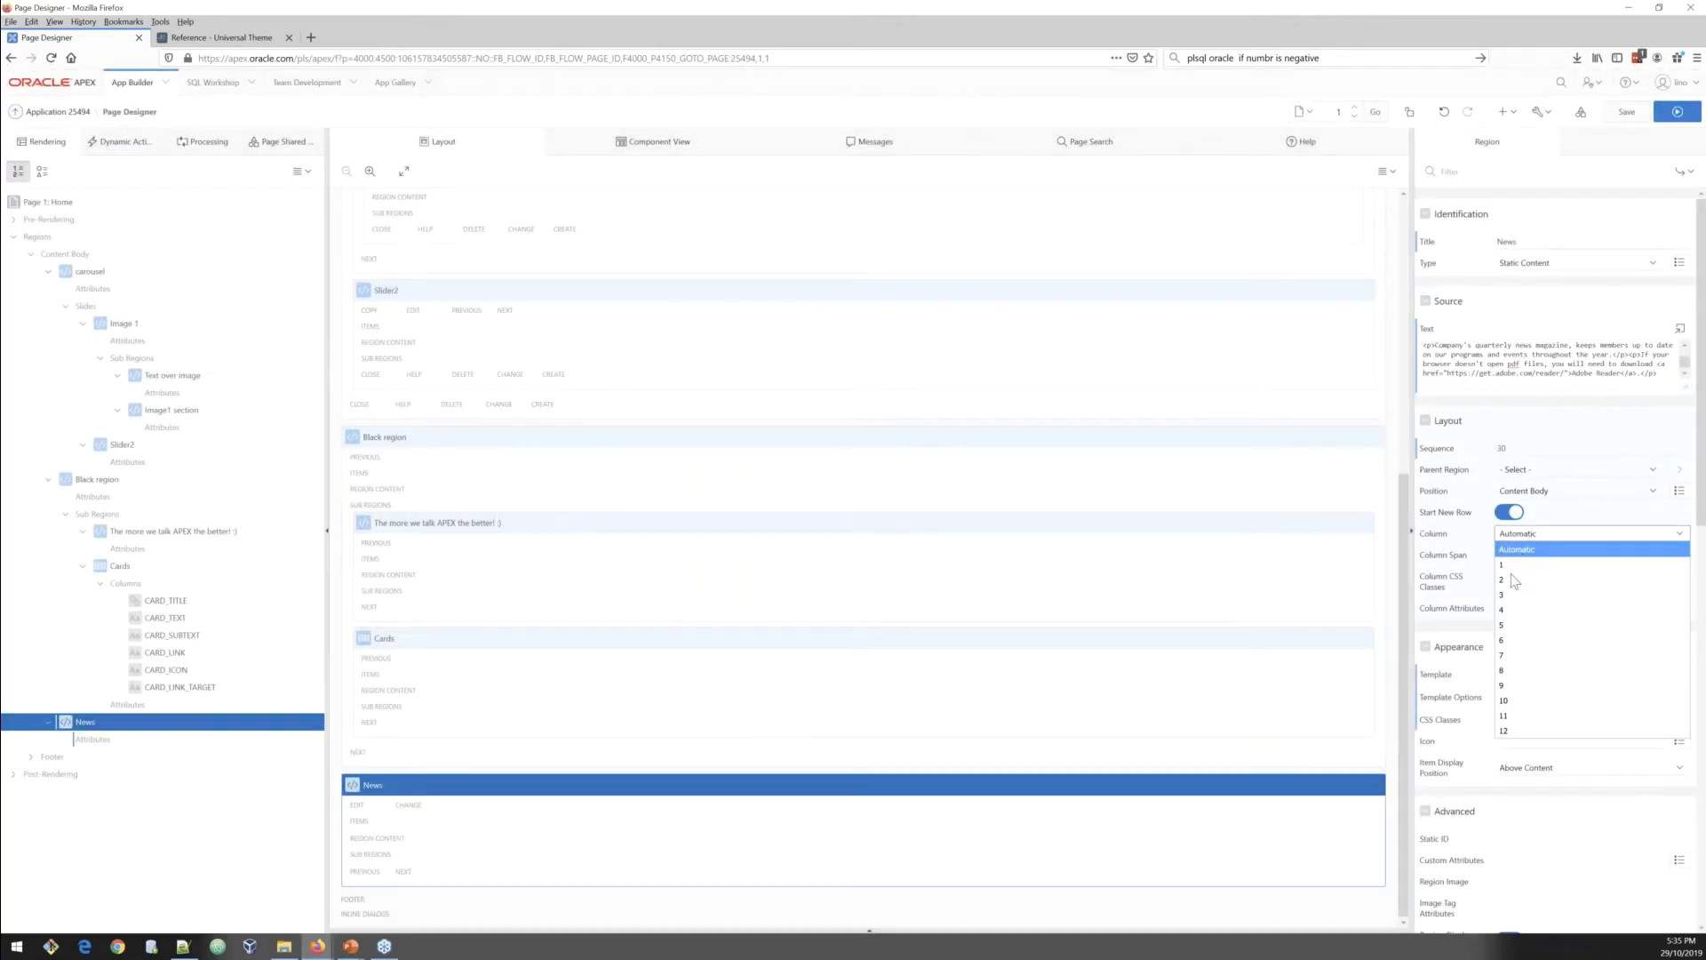
{"action": "left_click", "coordinate": [1517, 594]}
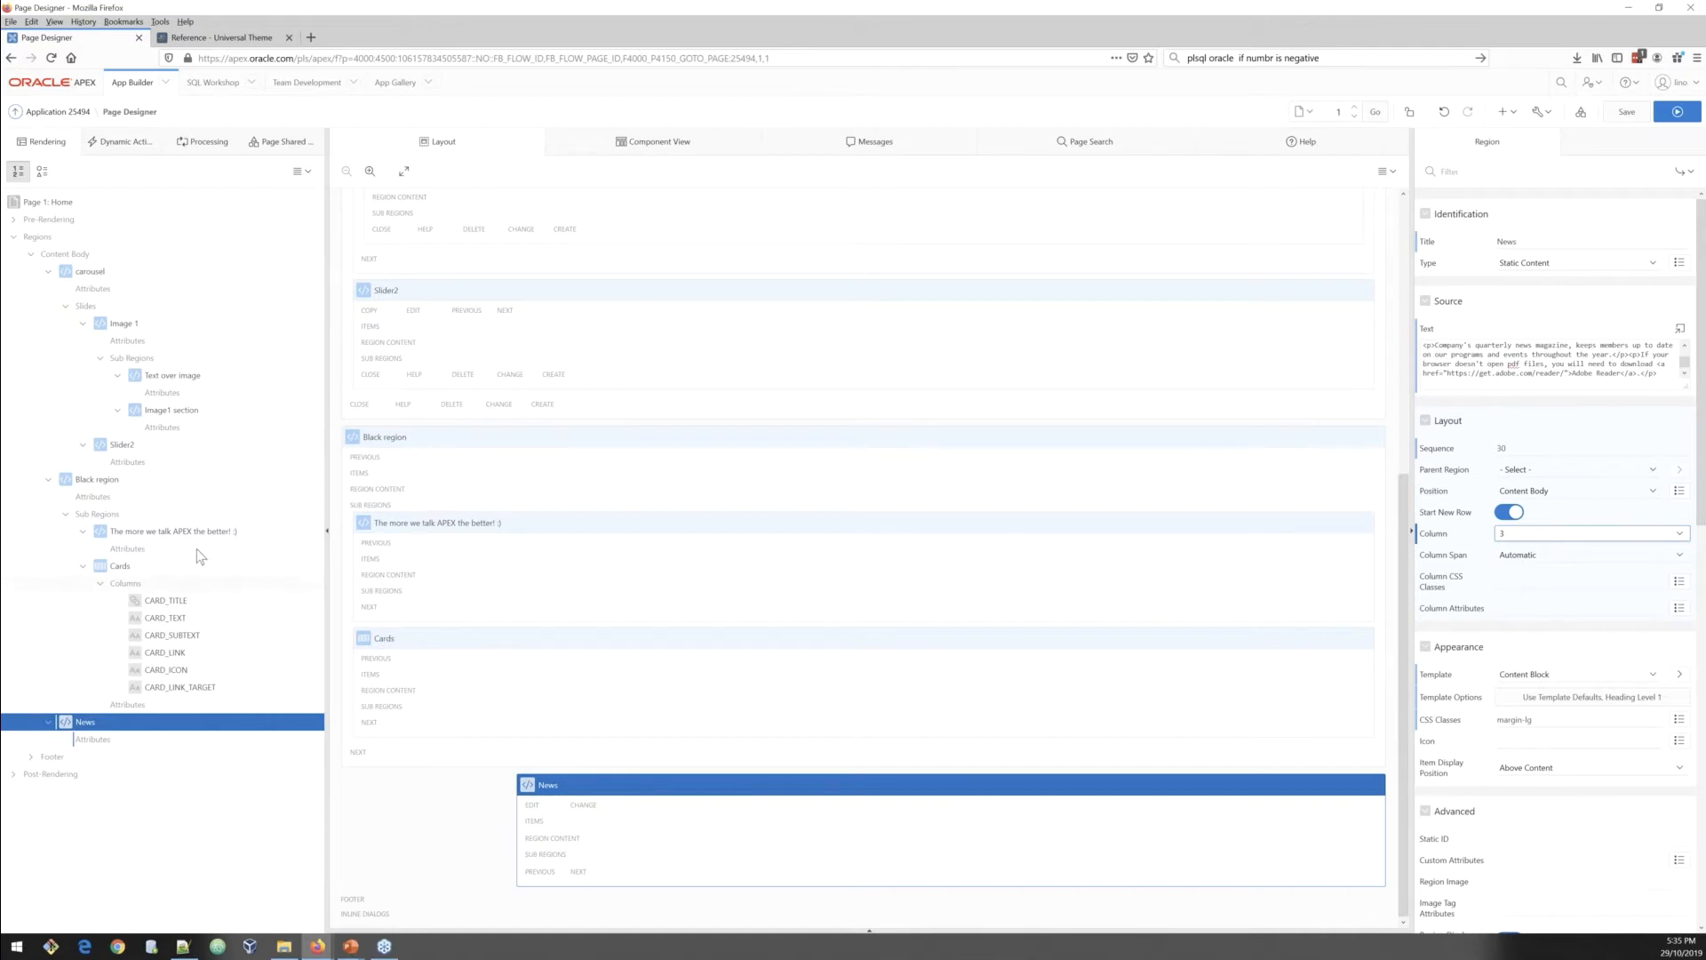
Step: Create another region titled Image right using the Blank with Attributes (No Grid) template
{"action": "right_click", "coordinate": [93, 729]}
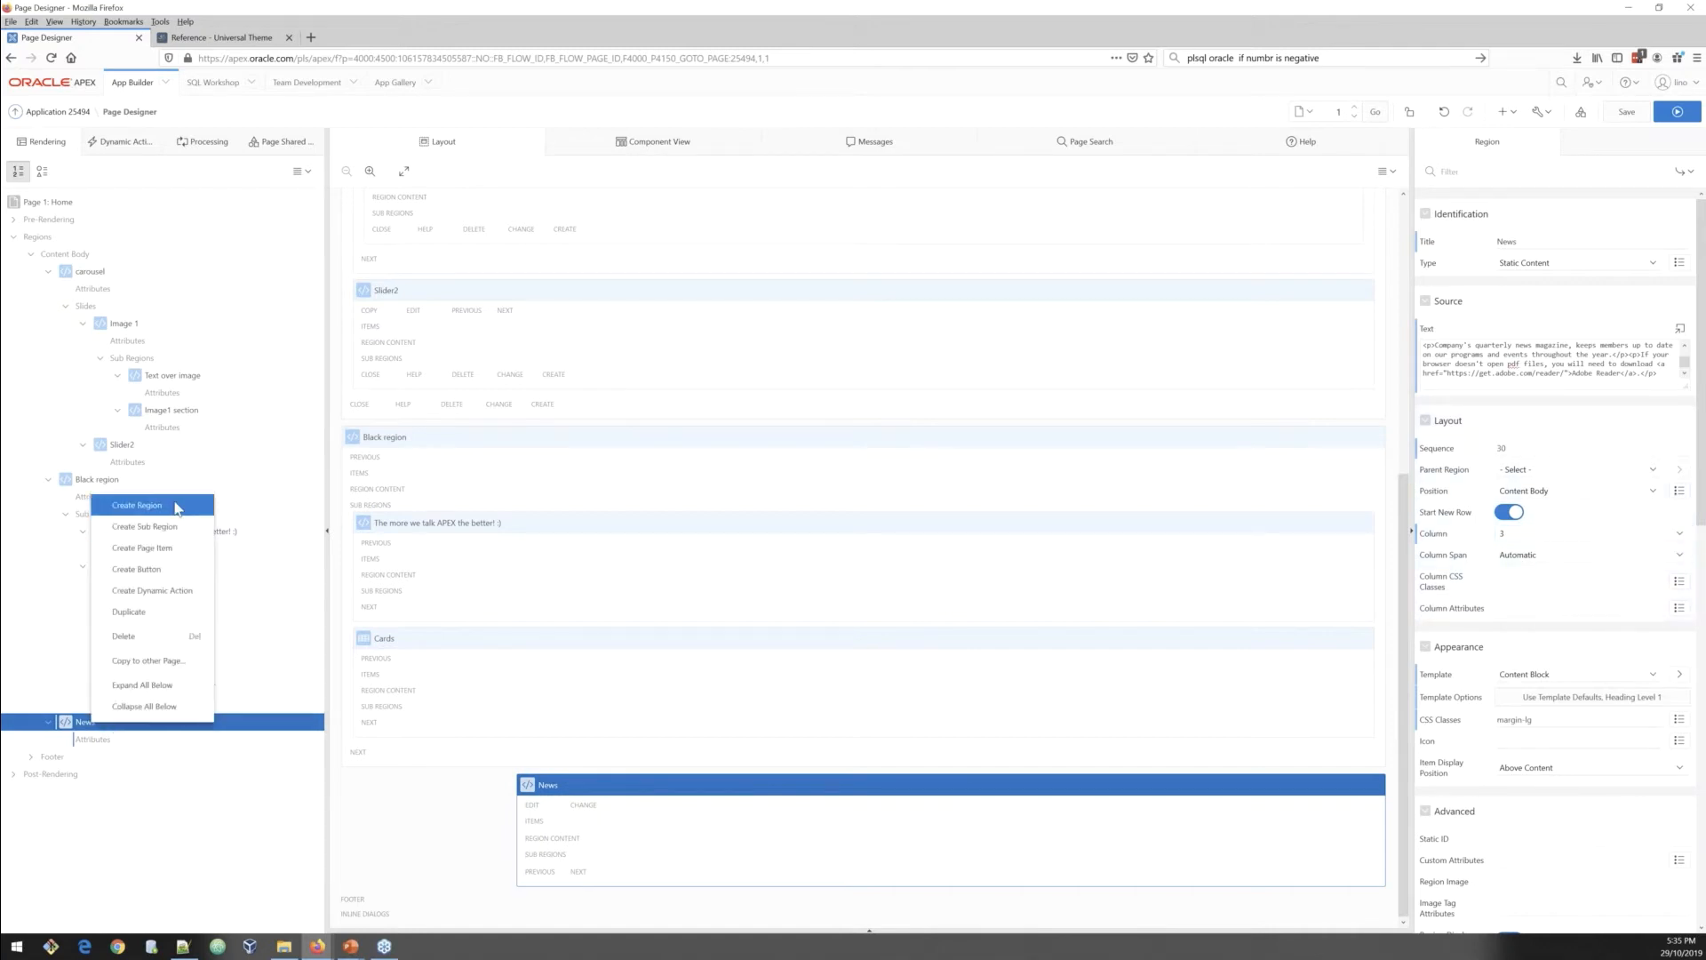
{"action": "left_click", "coordinate": [175, 508]}
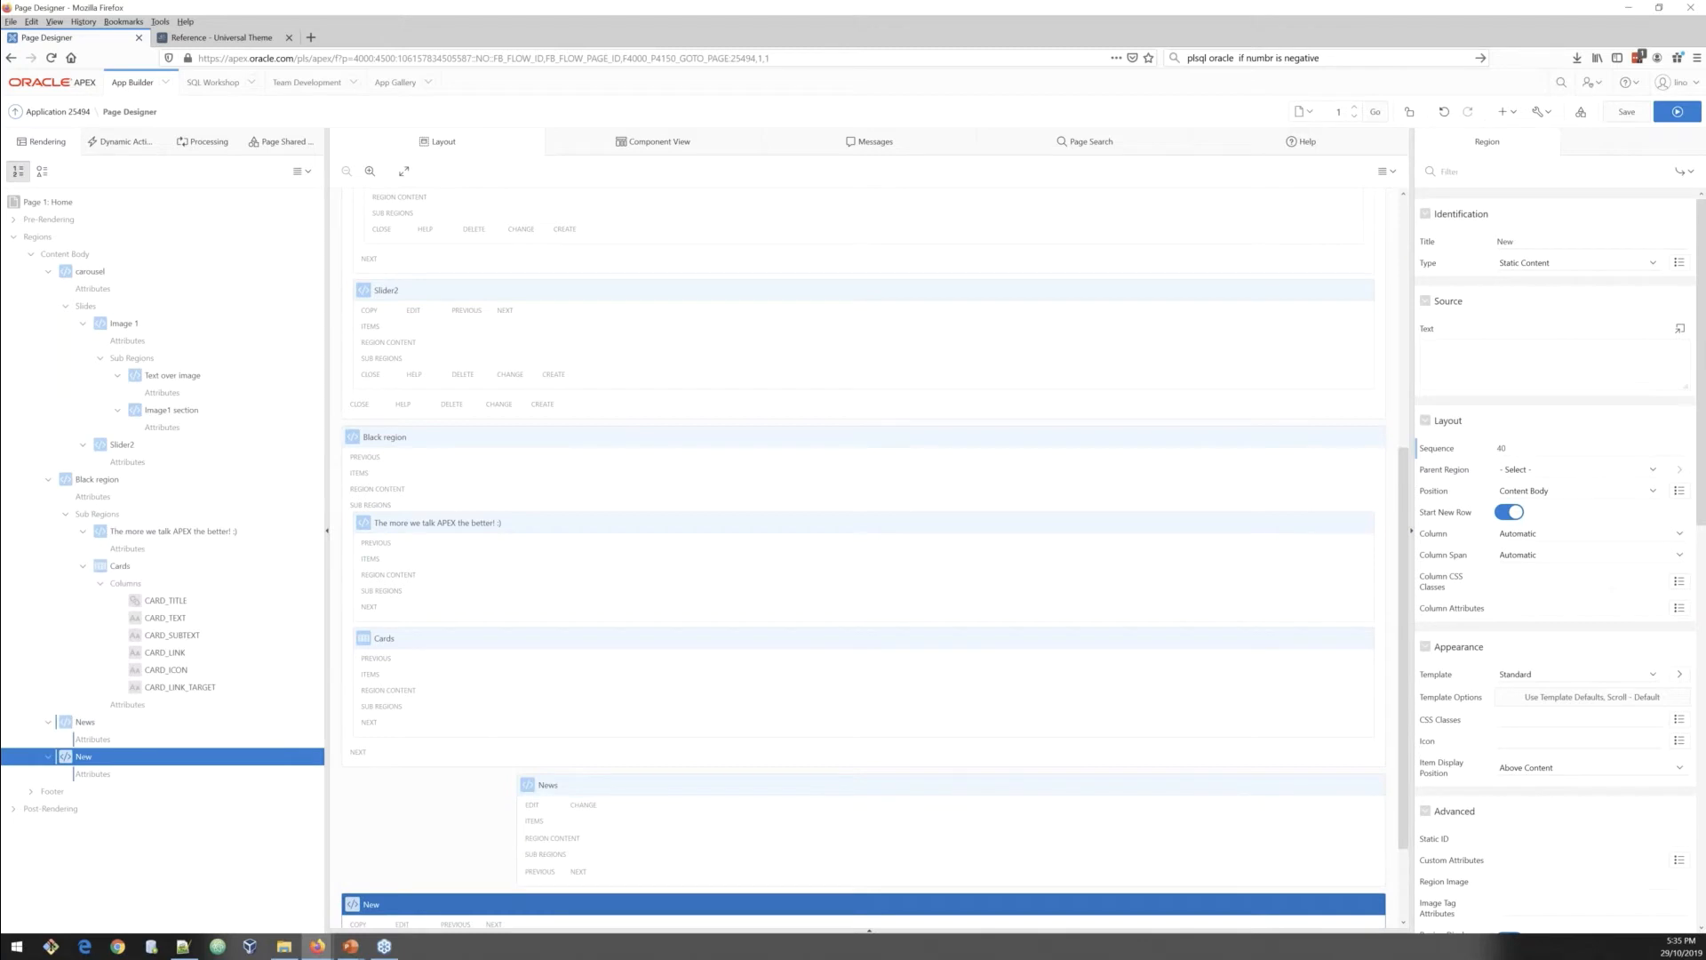
{"action": "key", "text": "alt+Tab"}
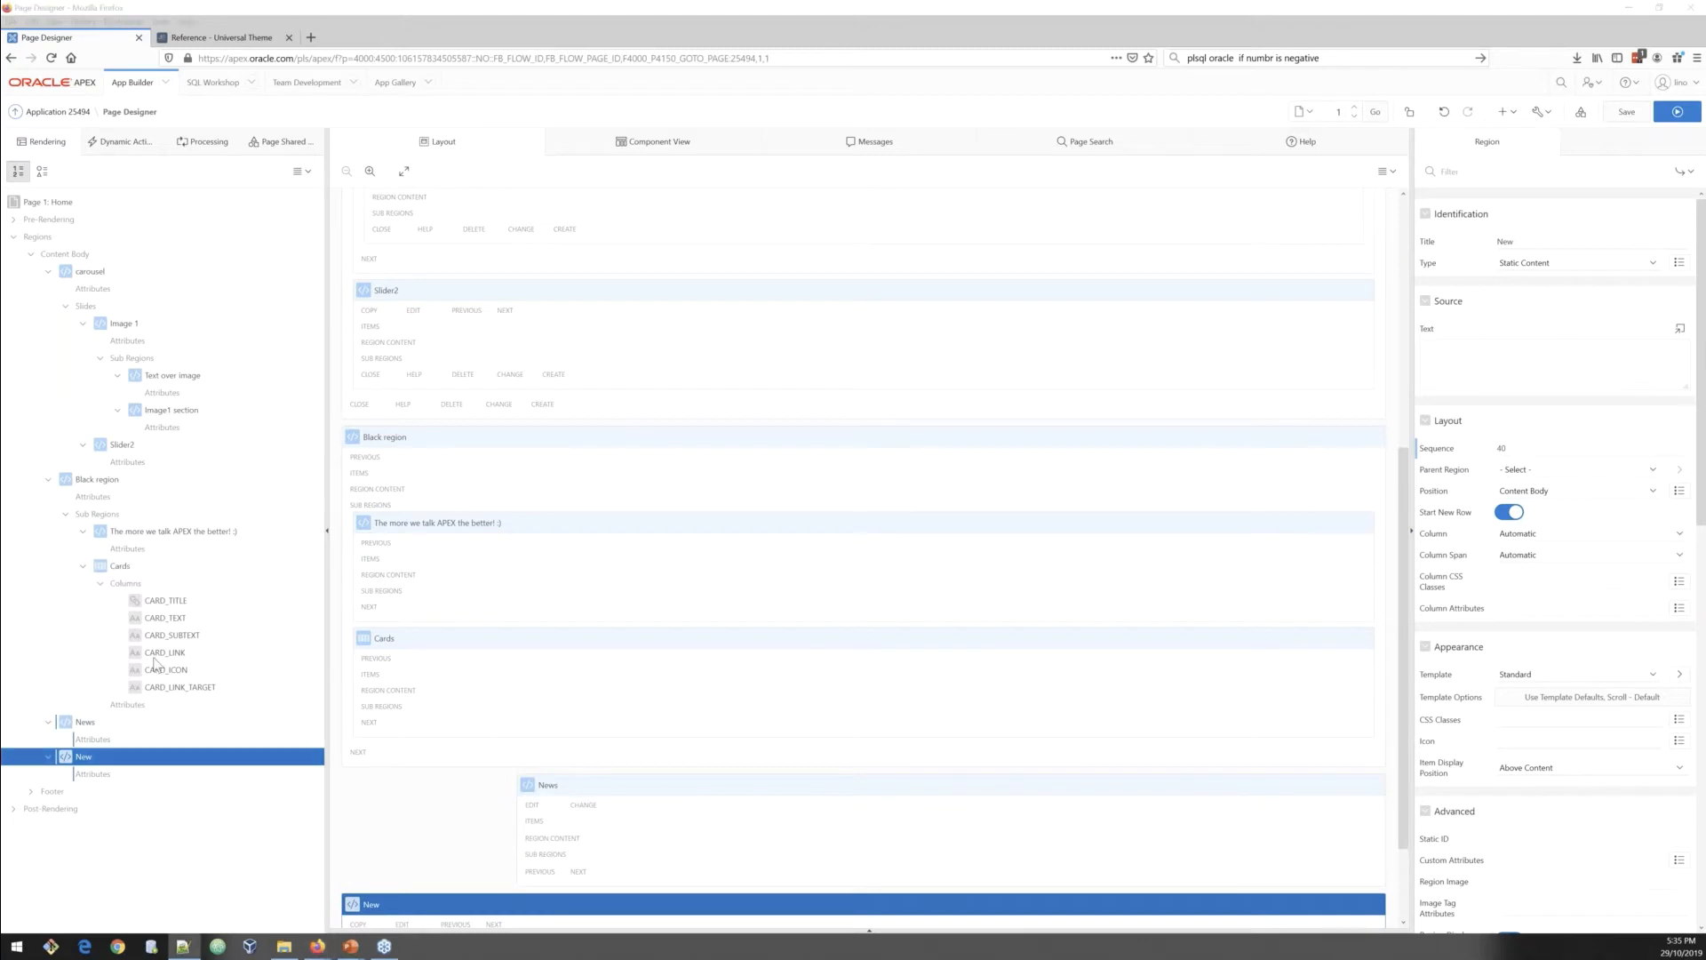
{"action": "left_click", "coordinate": [1520, 241]}
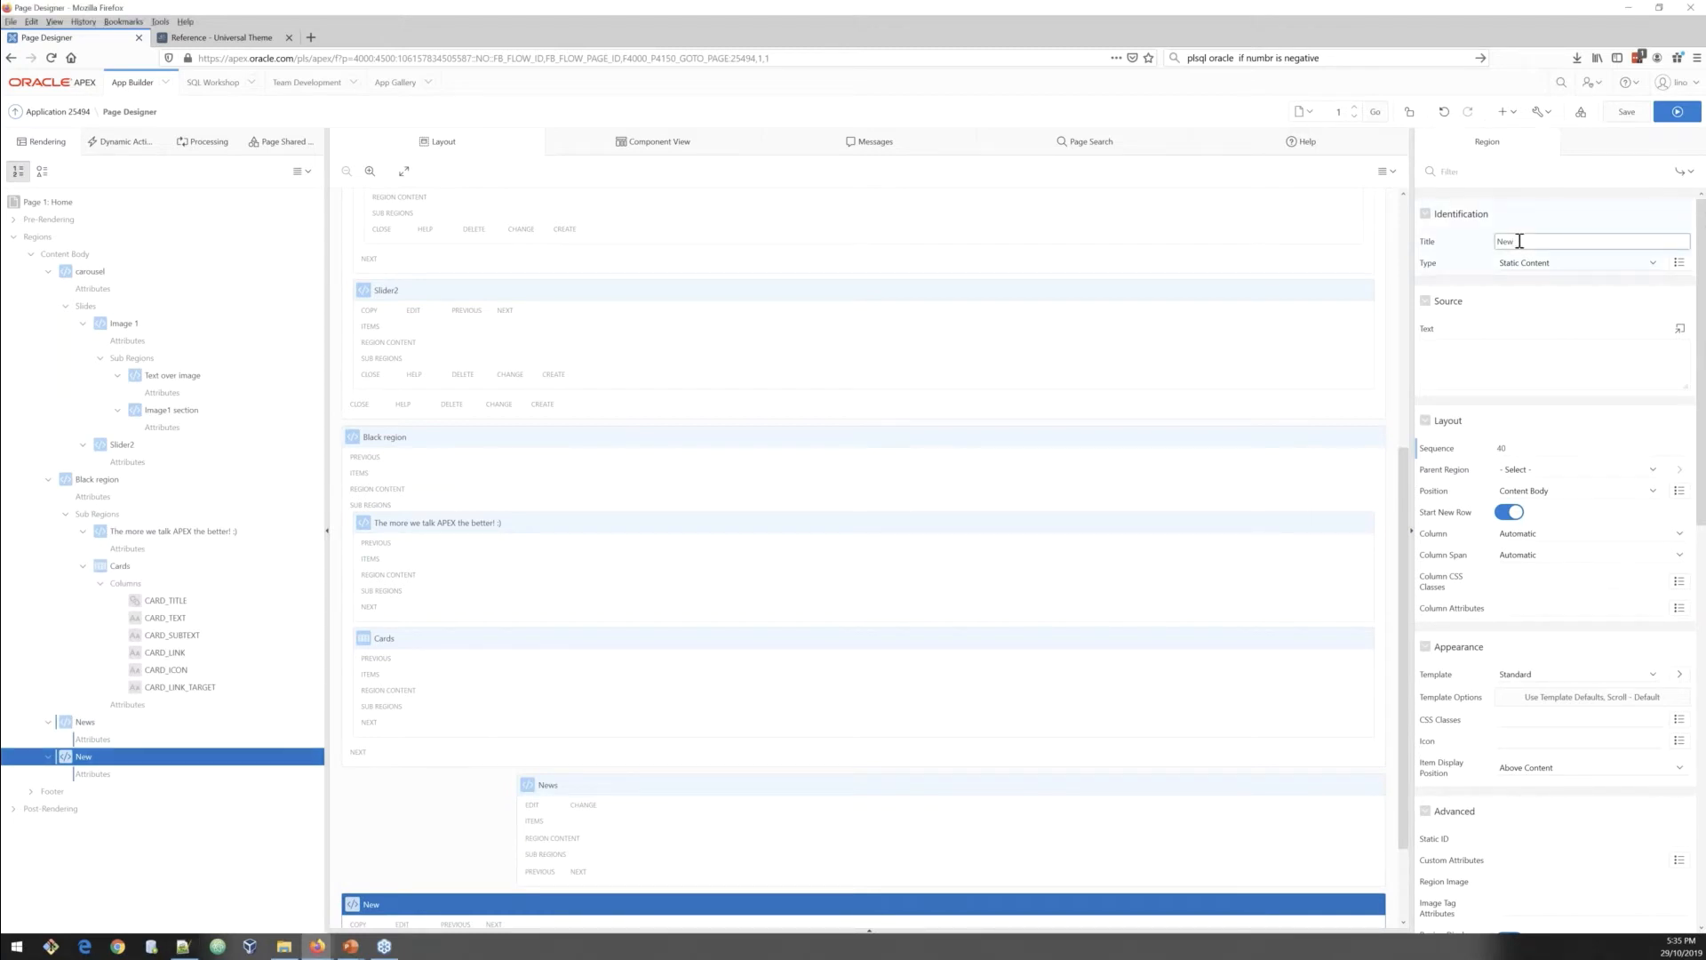
{"action": "double_click", "coordinate": [1520, 241]}
{"action": "type", "text": "Image right"}
{"action": "left_click", "coordinate": [1581, 672]}
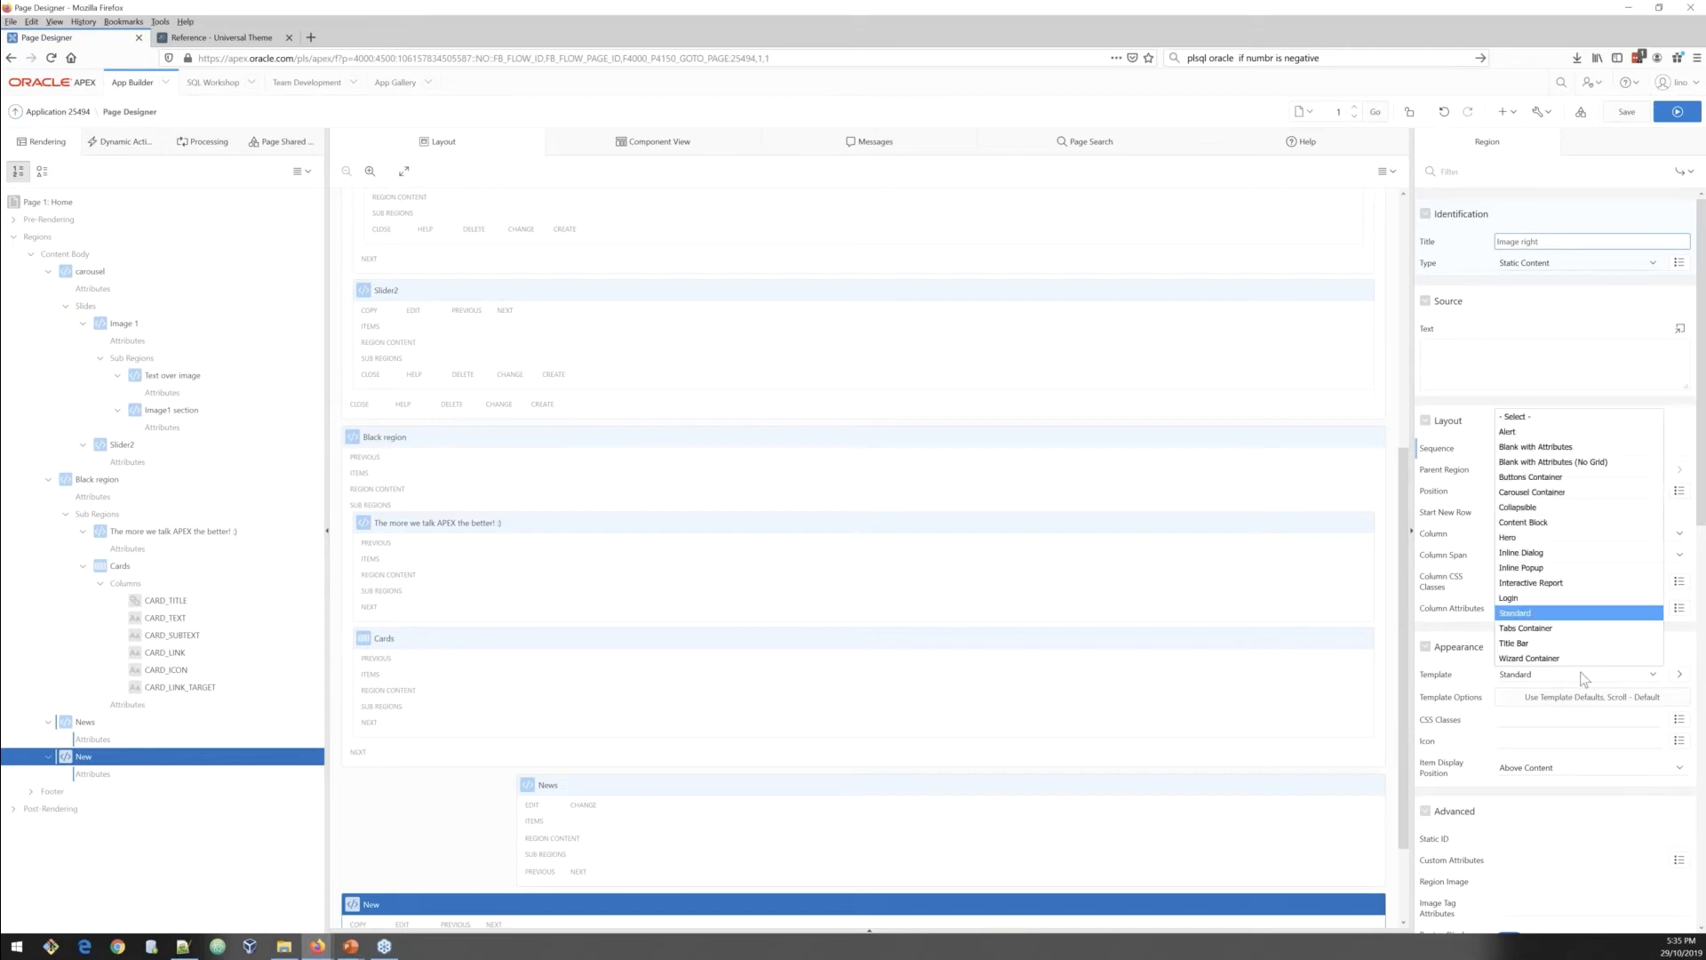
{"action": "left_click", "coordinate": [1559, 467]}
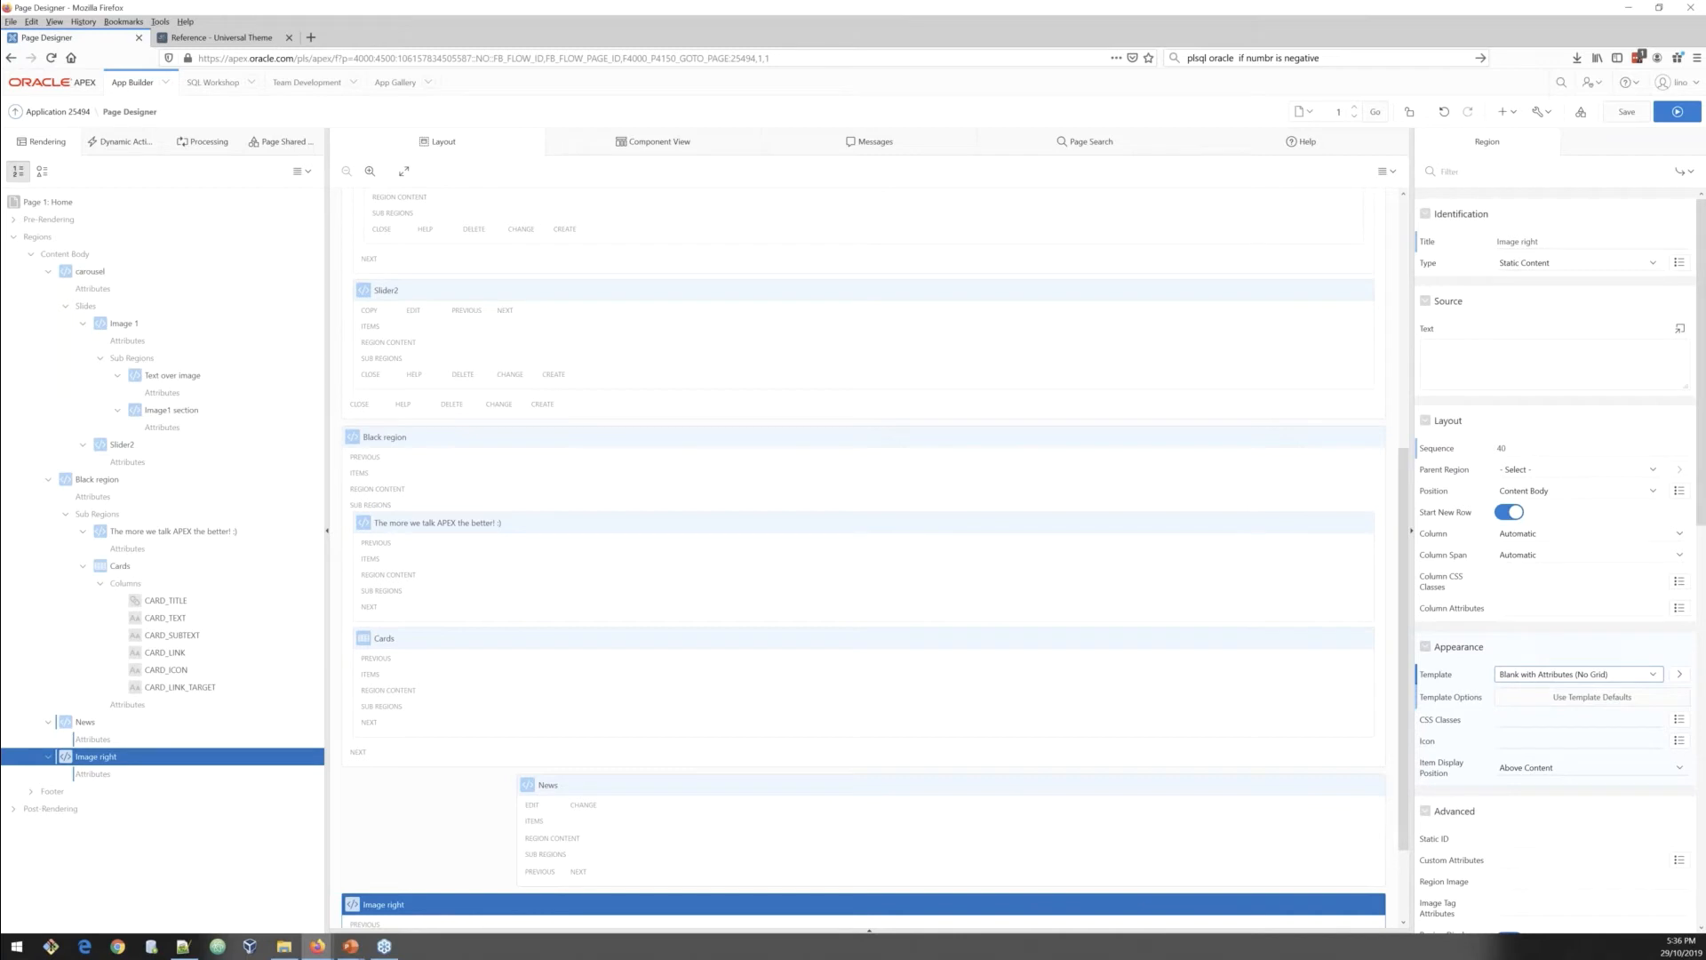
Step: Set the Image right region's CSS classes to margin-lg
{"action": "key", "text": "alt+Tab"}
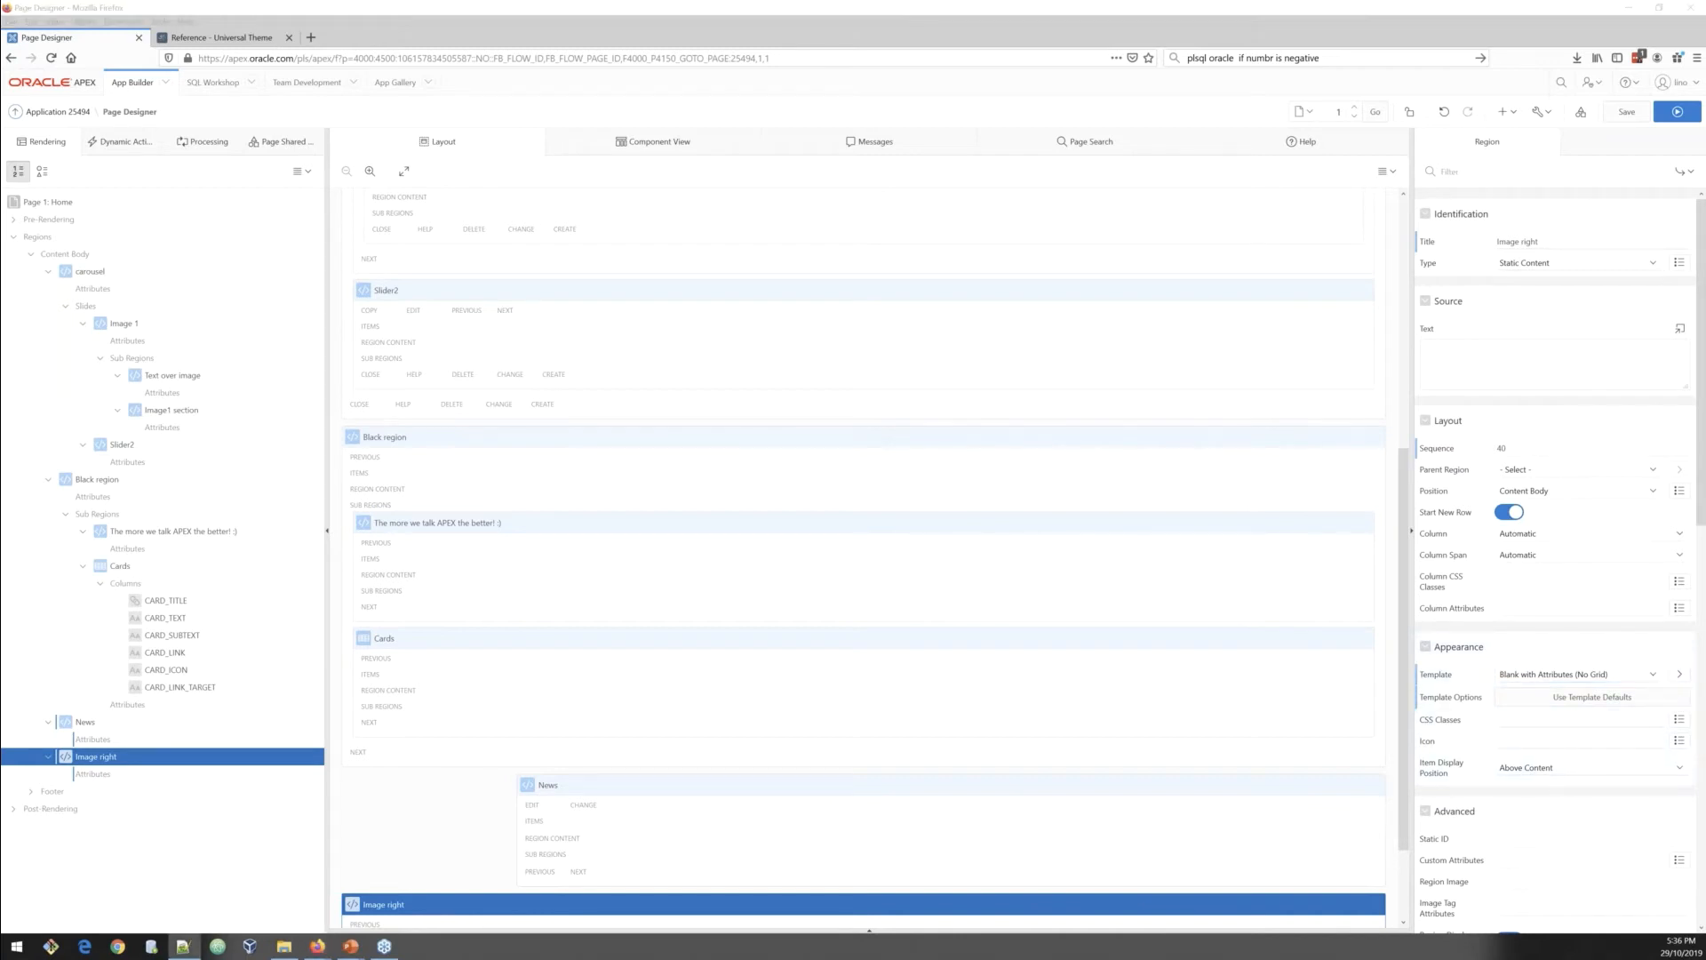
{"action": "left_click", "coordinate": [1514, 723]}
{"action": "type", "text": "margin-lg"}
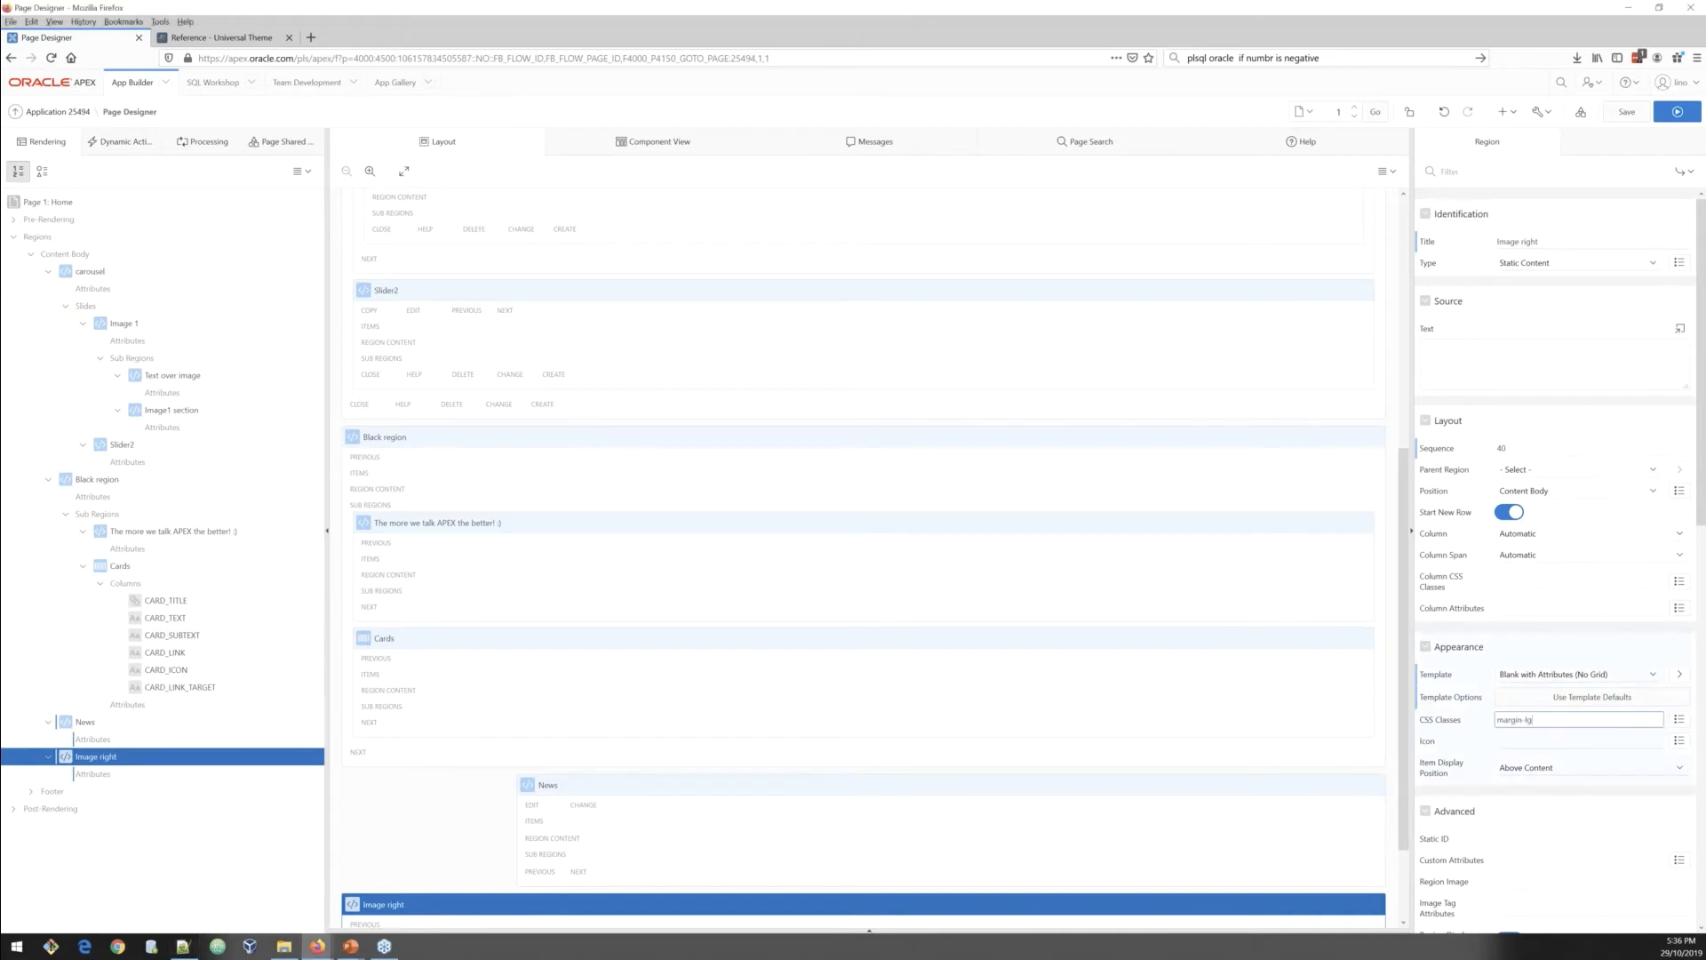
{"action": "key", "text": "alt+Tab"}
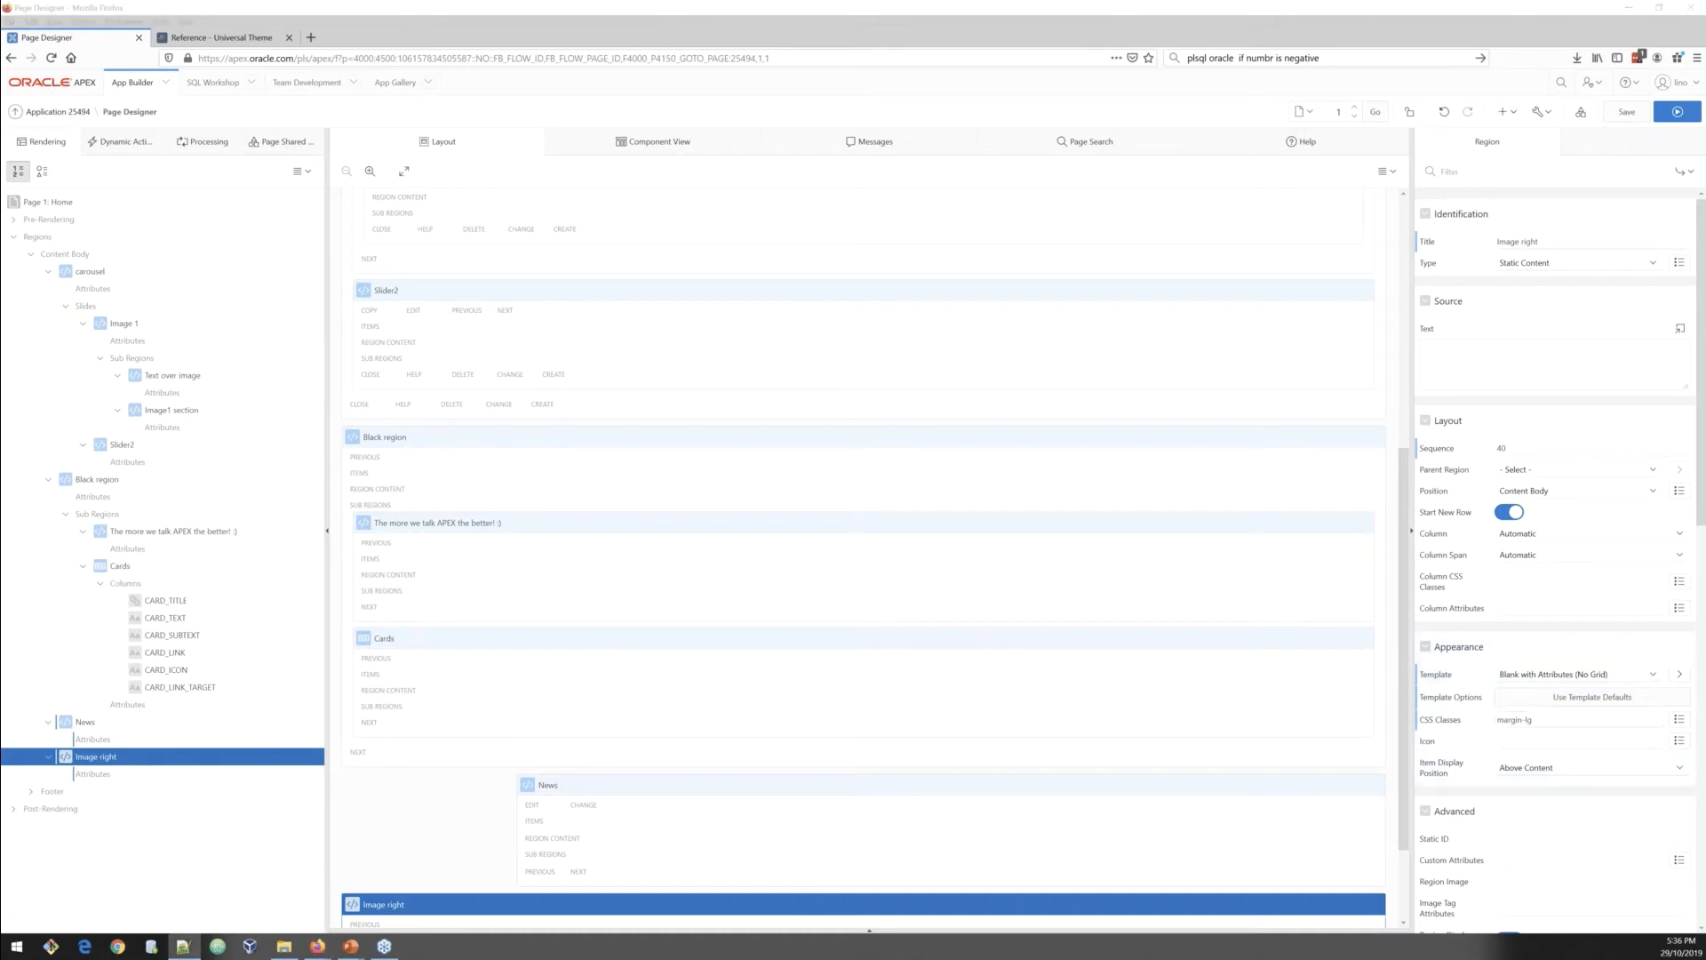
Step: Paste the image link HTML into the Image right region's text source and save the page
{"action": "left_click", "coordinate": [1528, 369]}
{"action": "type", "text": "<a href=\"#\" target=\"_blank\"> <img class=\"sb-section-image\" src=\"#APP_IMAGES#boardwalk.jpg\" /></a>"}
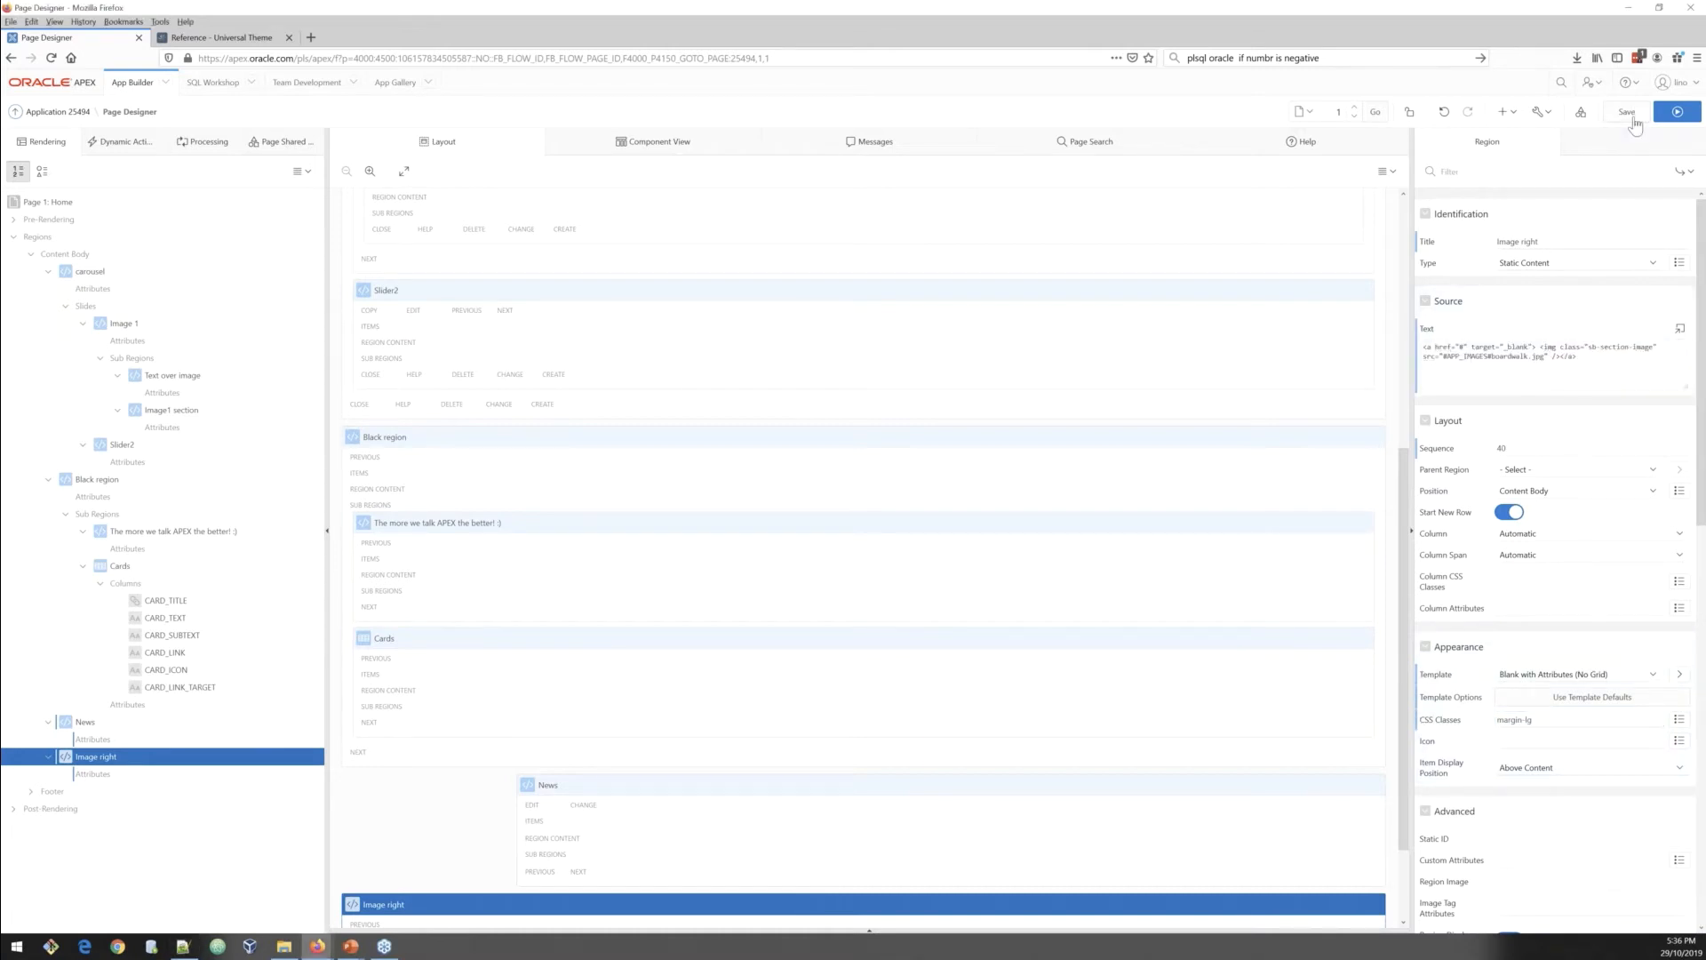
{"action": "left_click", "coordinate": [1626, 112]}
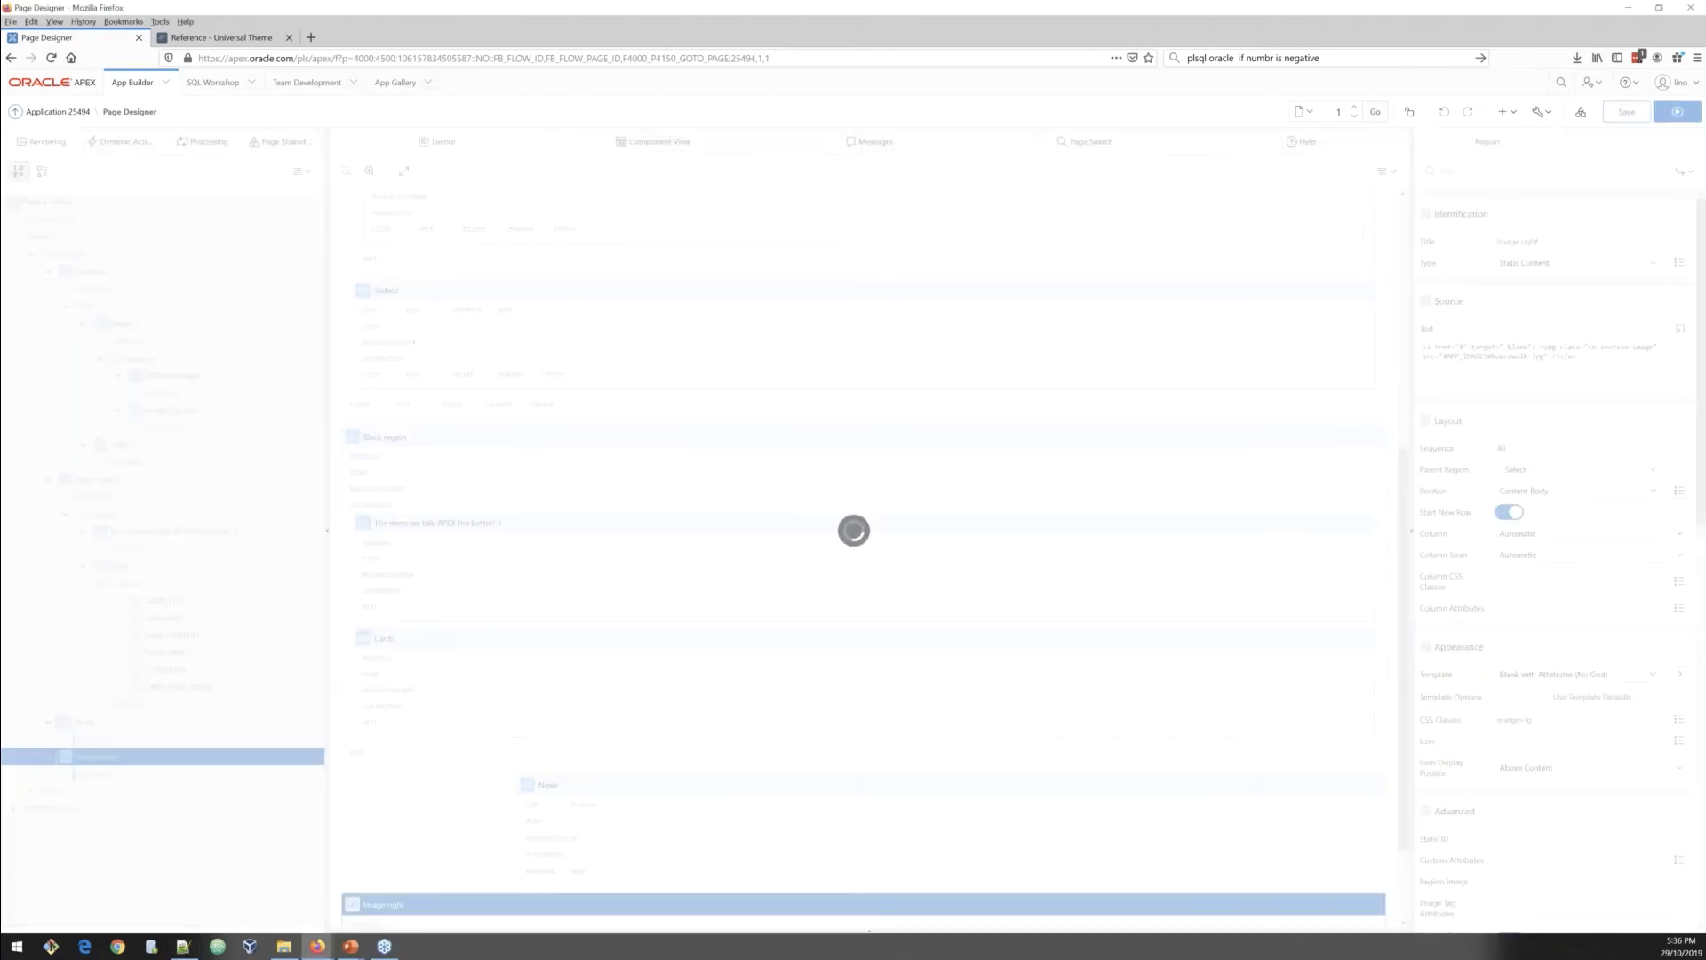
Step: Turn off Start New Row for the Image right region so it shares the News row, then save and run the page
{"action": "left_click", "coordinate": [83, 323]}
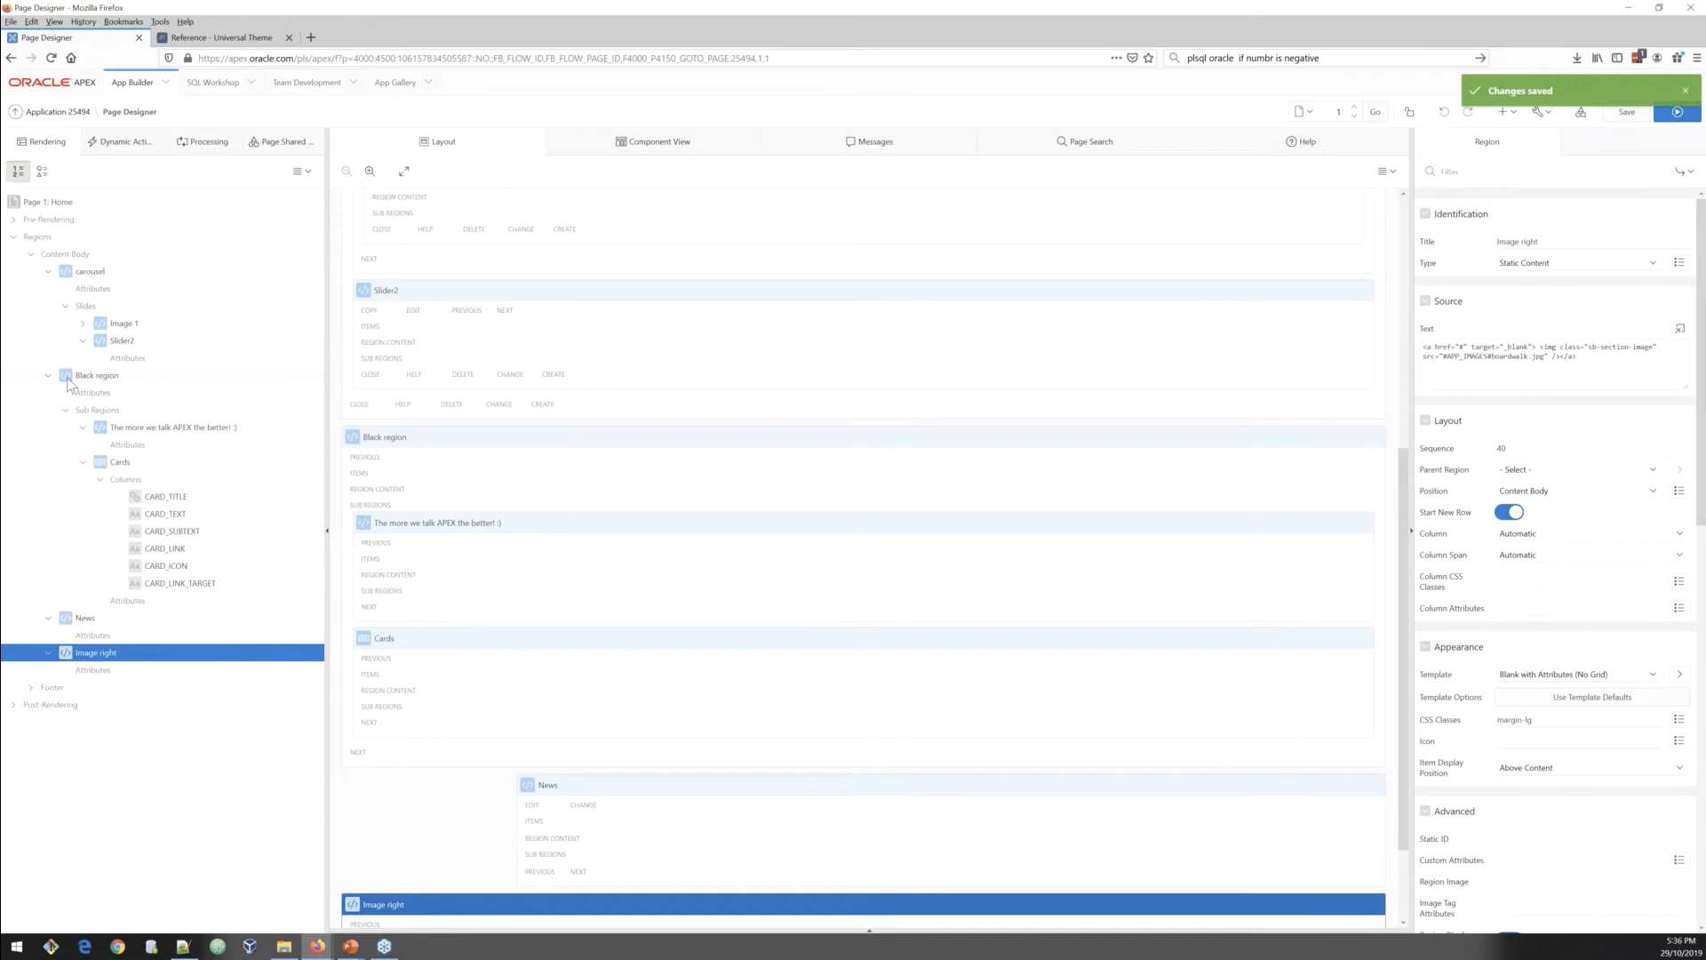
{"action": "left_click", "coordinate": [137, 429]}
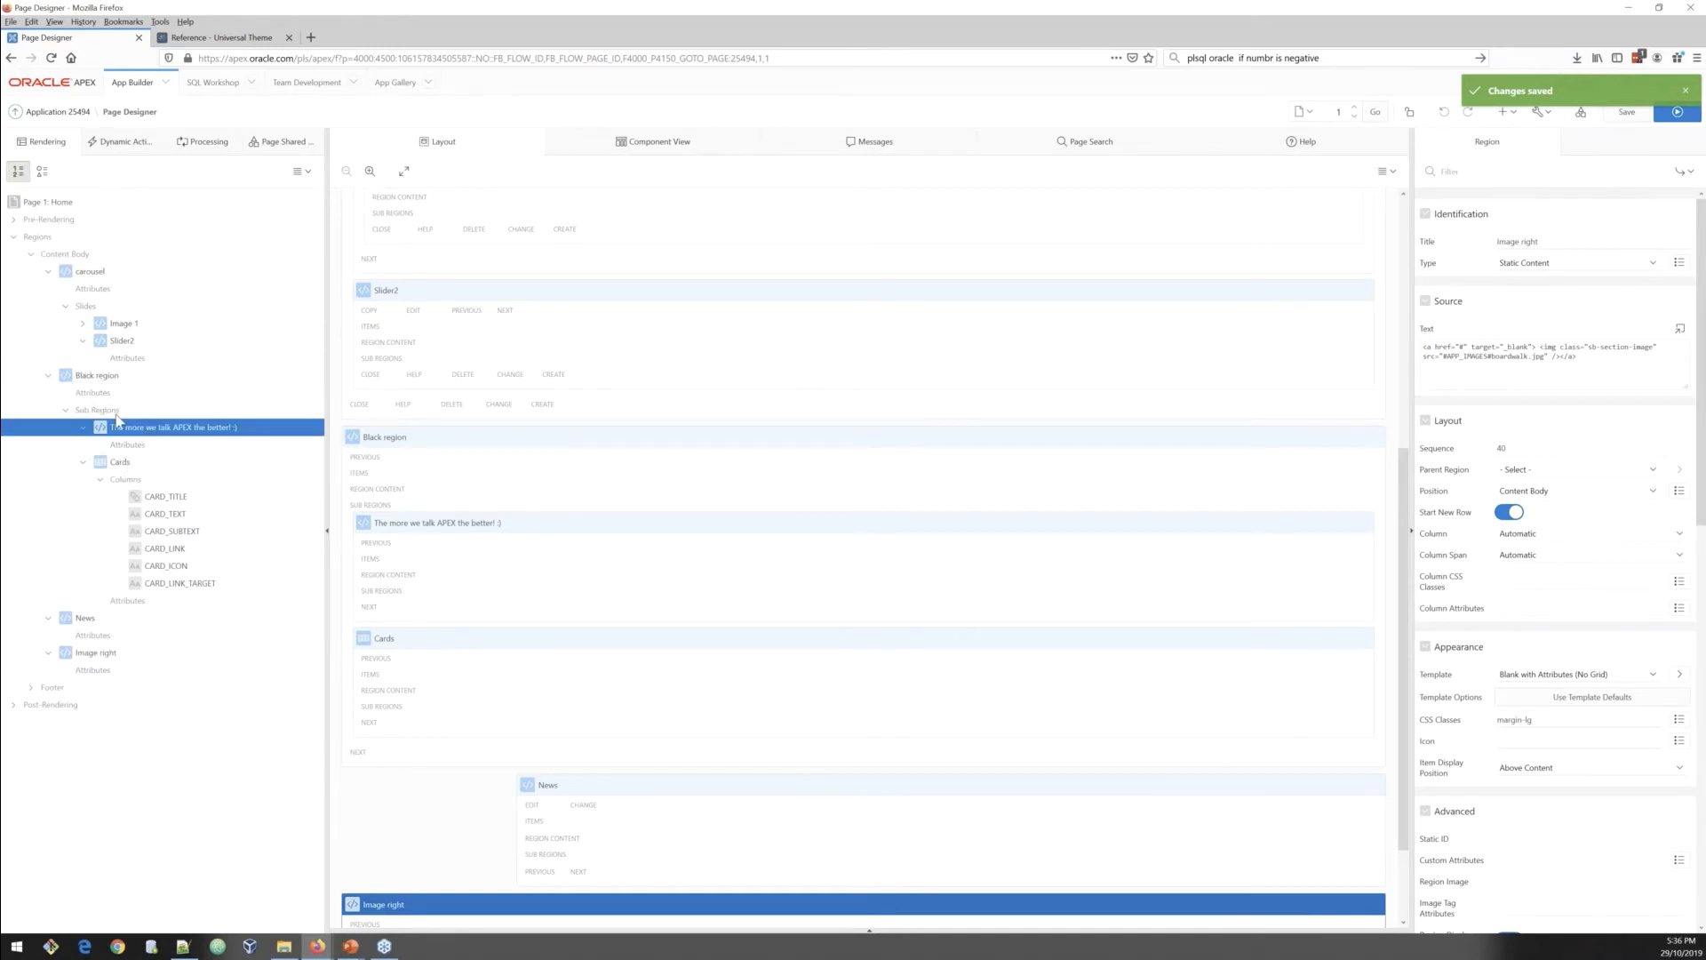
{"action": "left_click", "coordinate": [48, 375]}
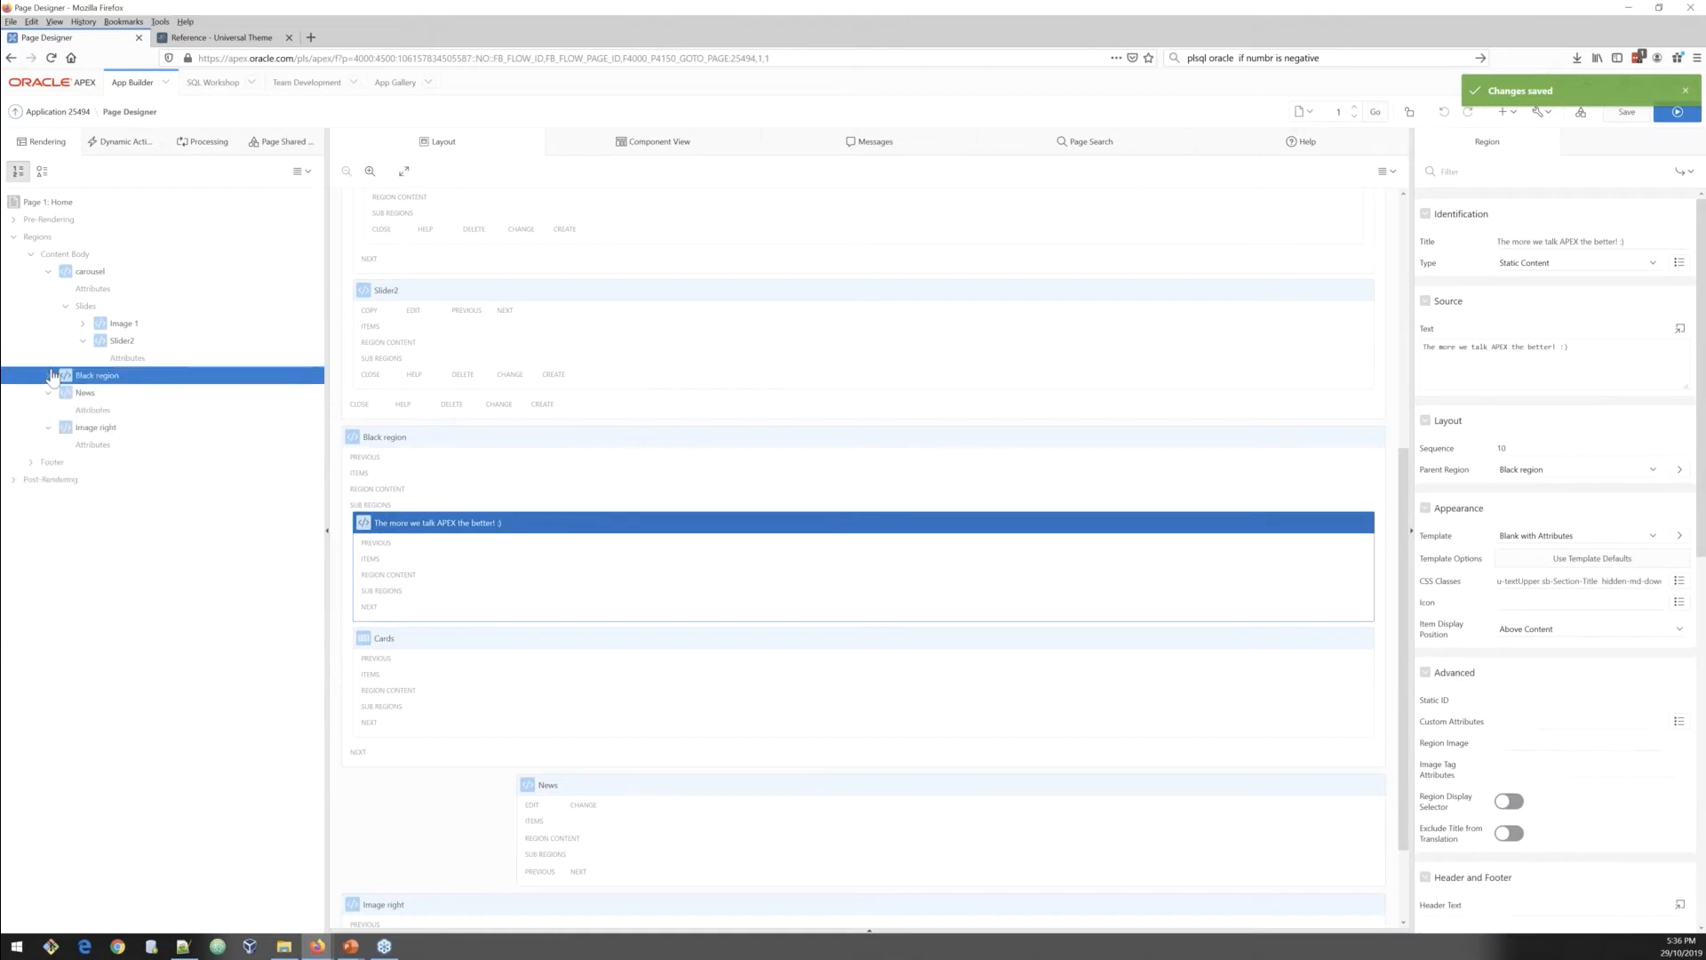
{"action": "left_click", "coordinate": [95, 429]}
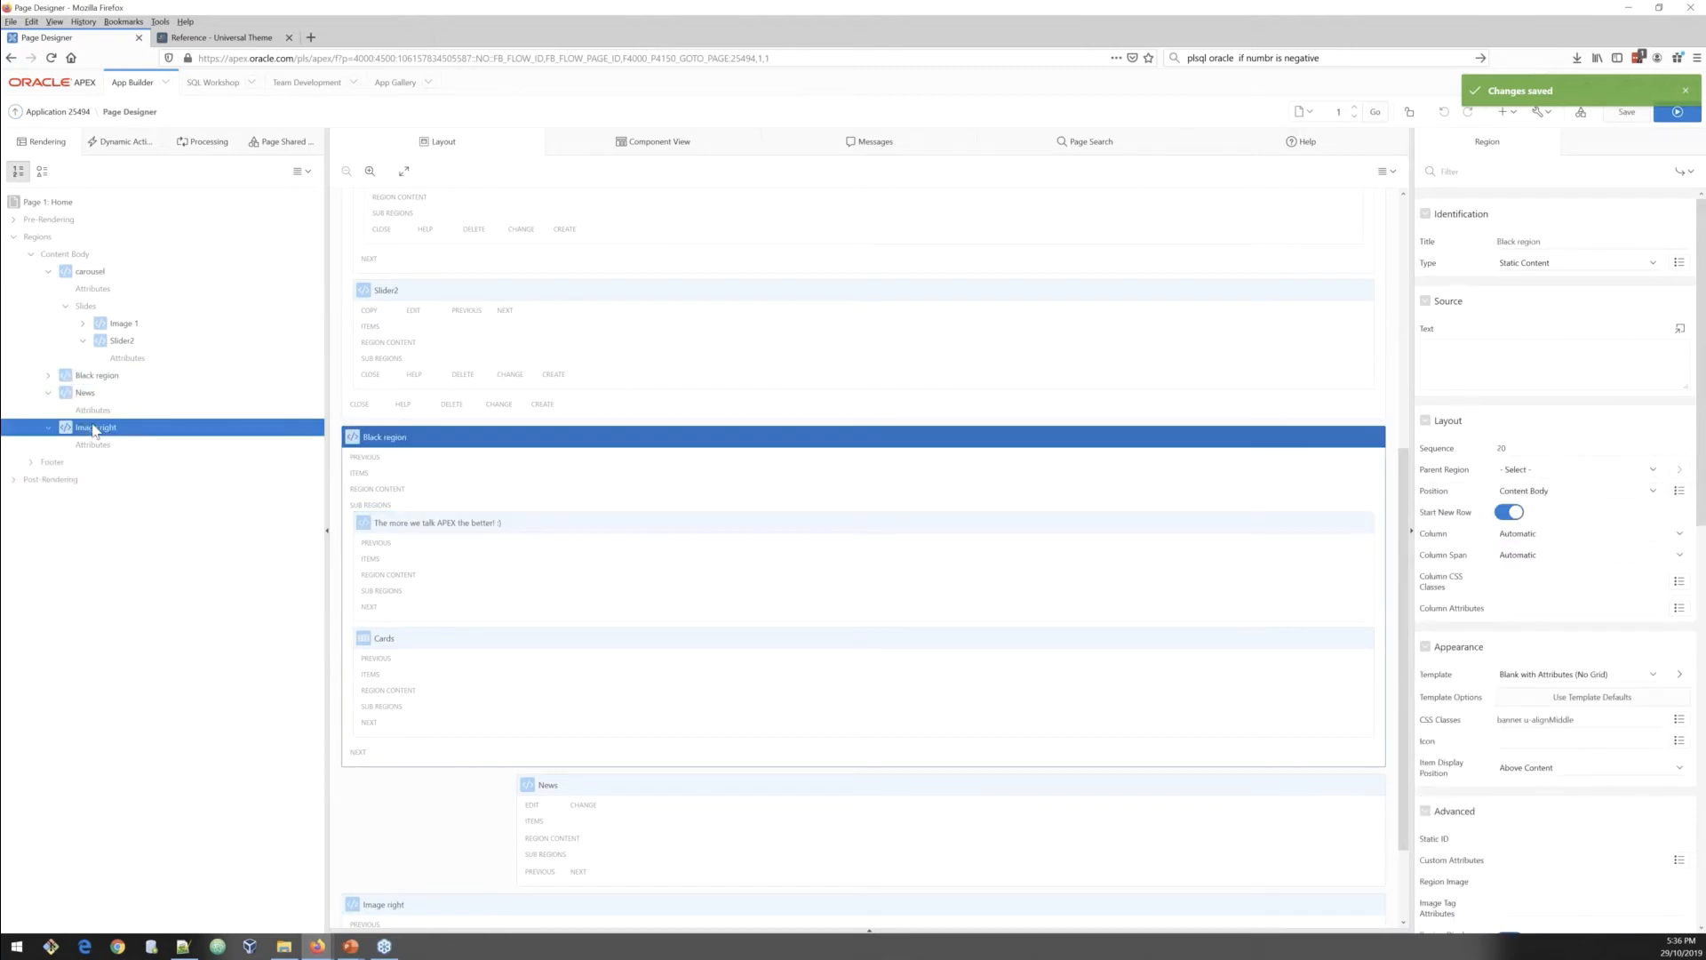
{"action": "left_click", "coordinate": [1506, 513]}
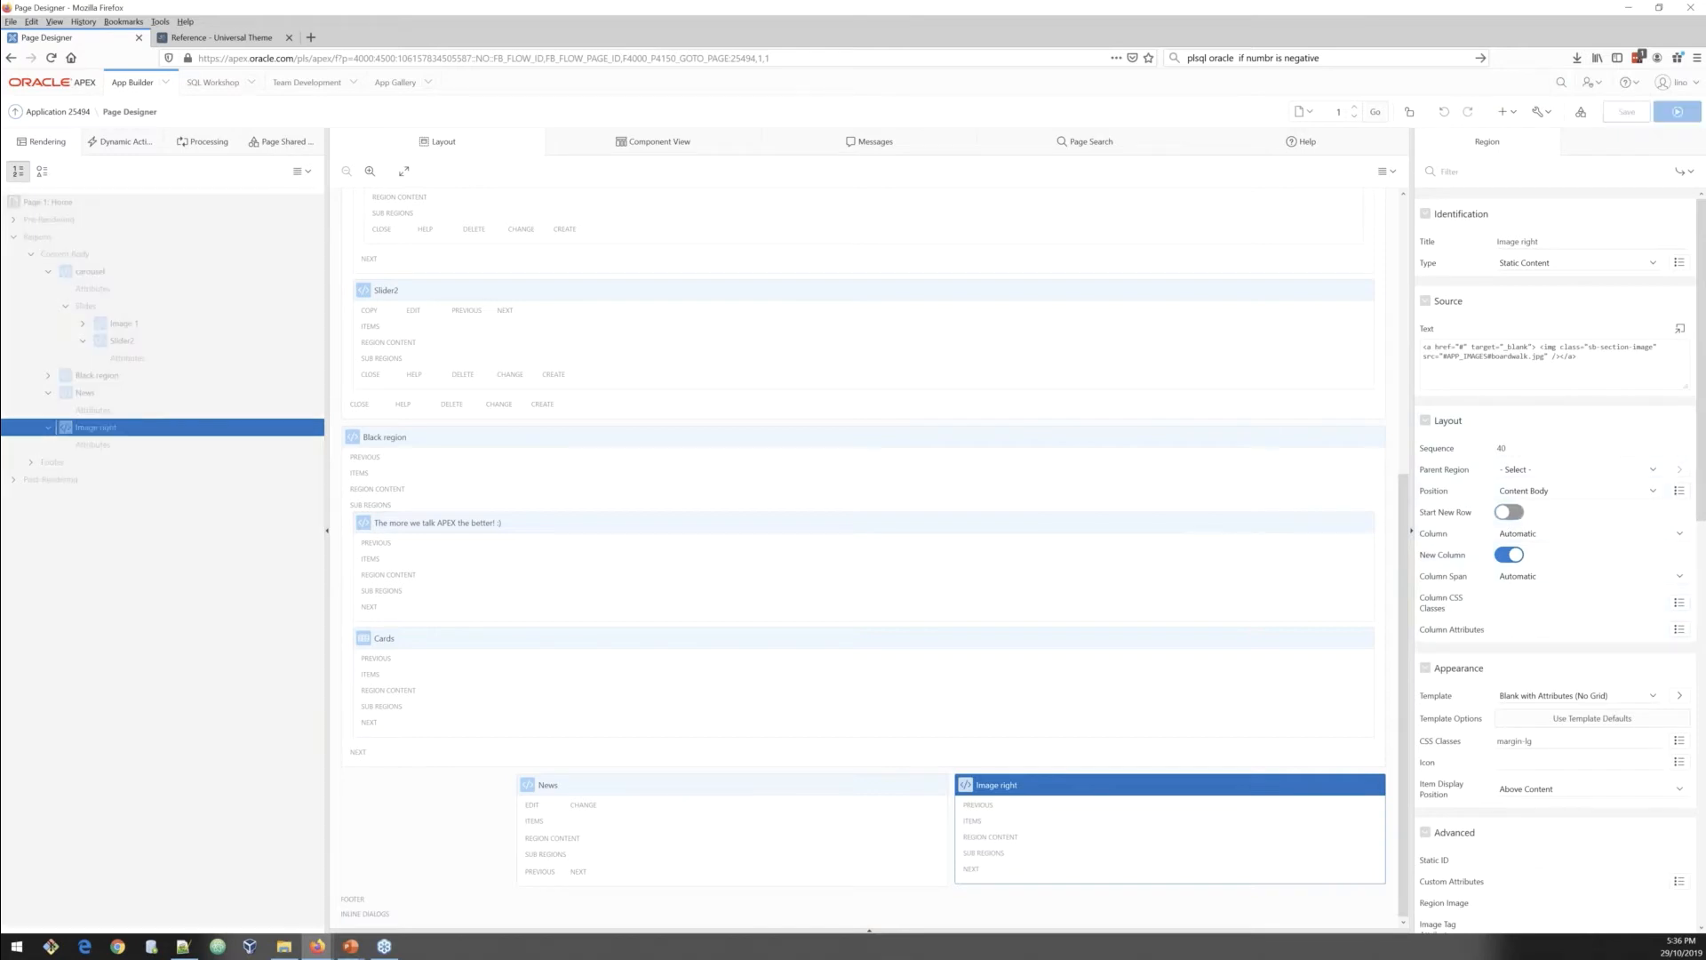
{"action": "left_click", "coordinate": [1676, 114]}
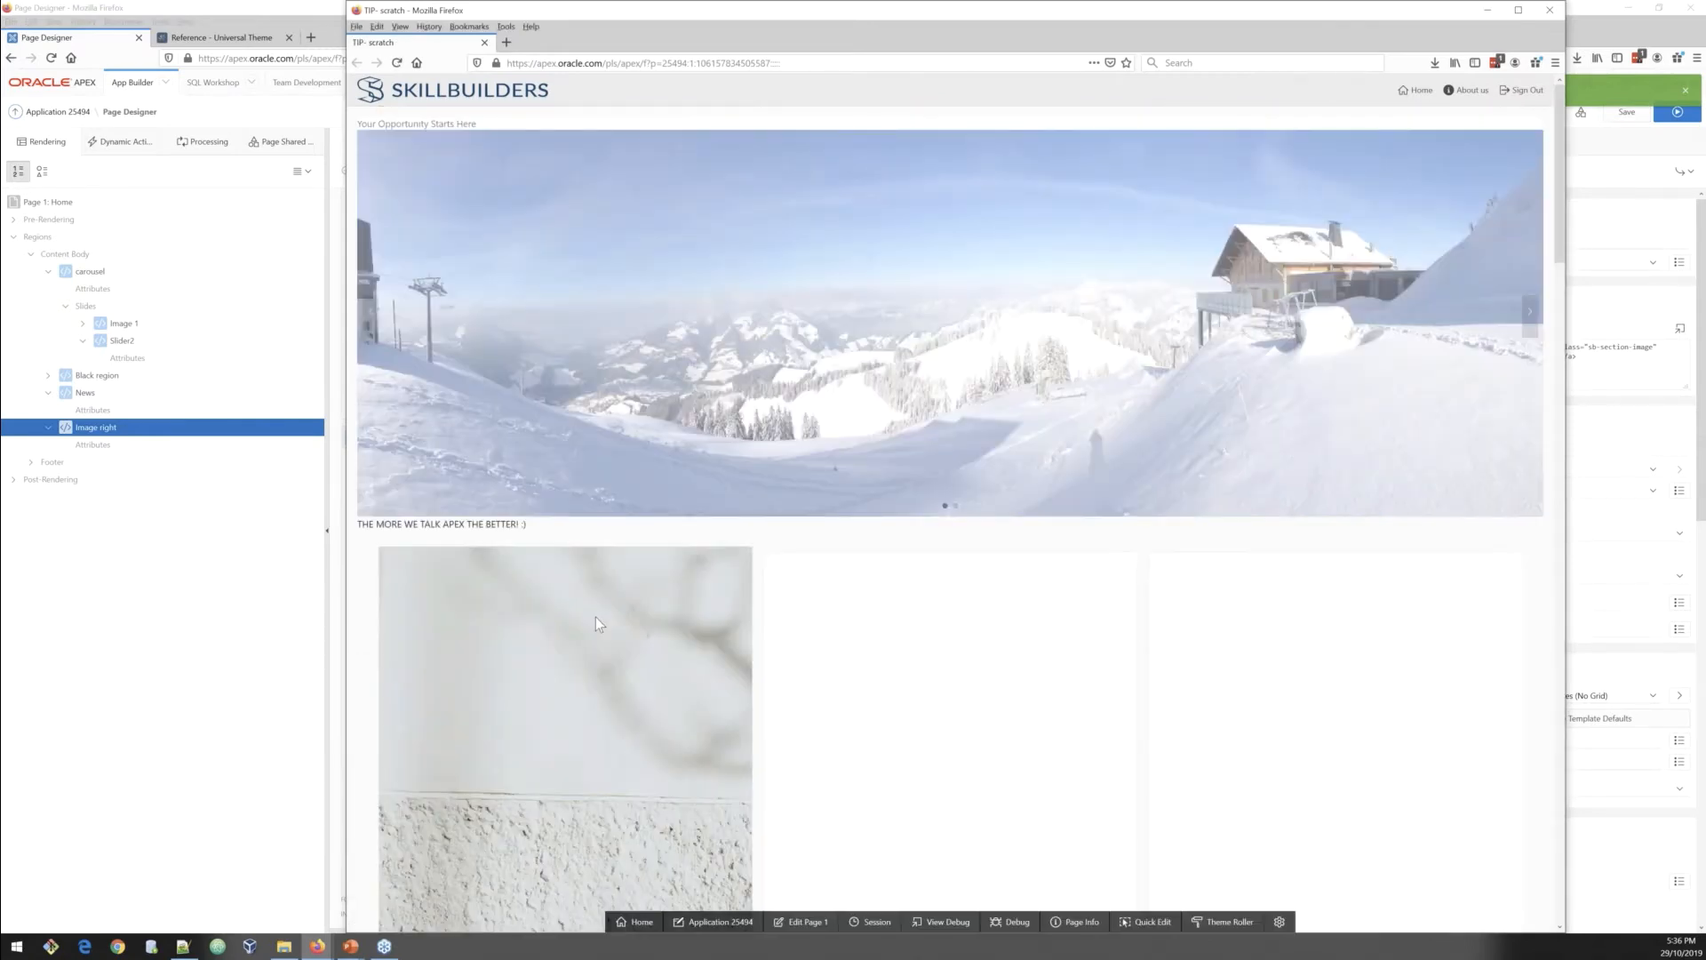
Step: Scroll through the running Home page to review the carousel, cards and News section
{"action": "scroll", "coordinate": [595, 617], "scroll_direction": "down", "scroll_amount": 2}
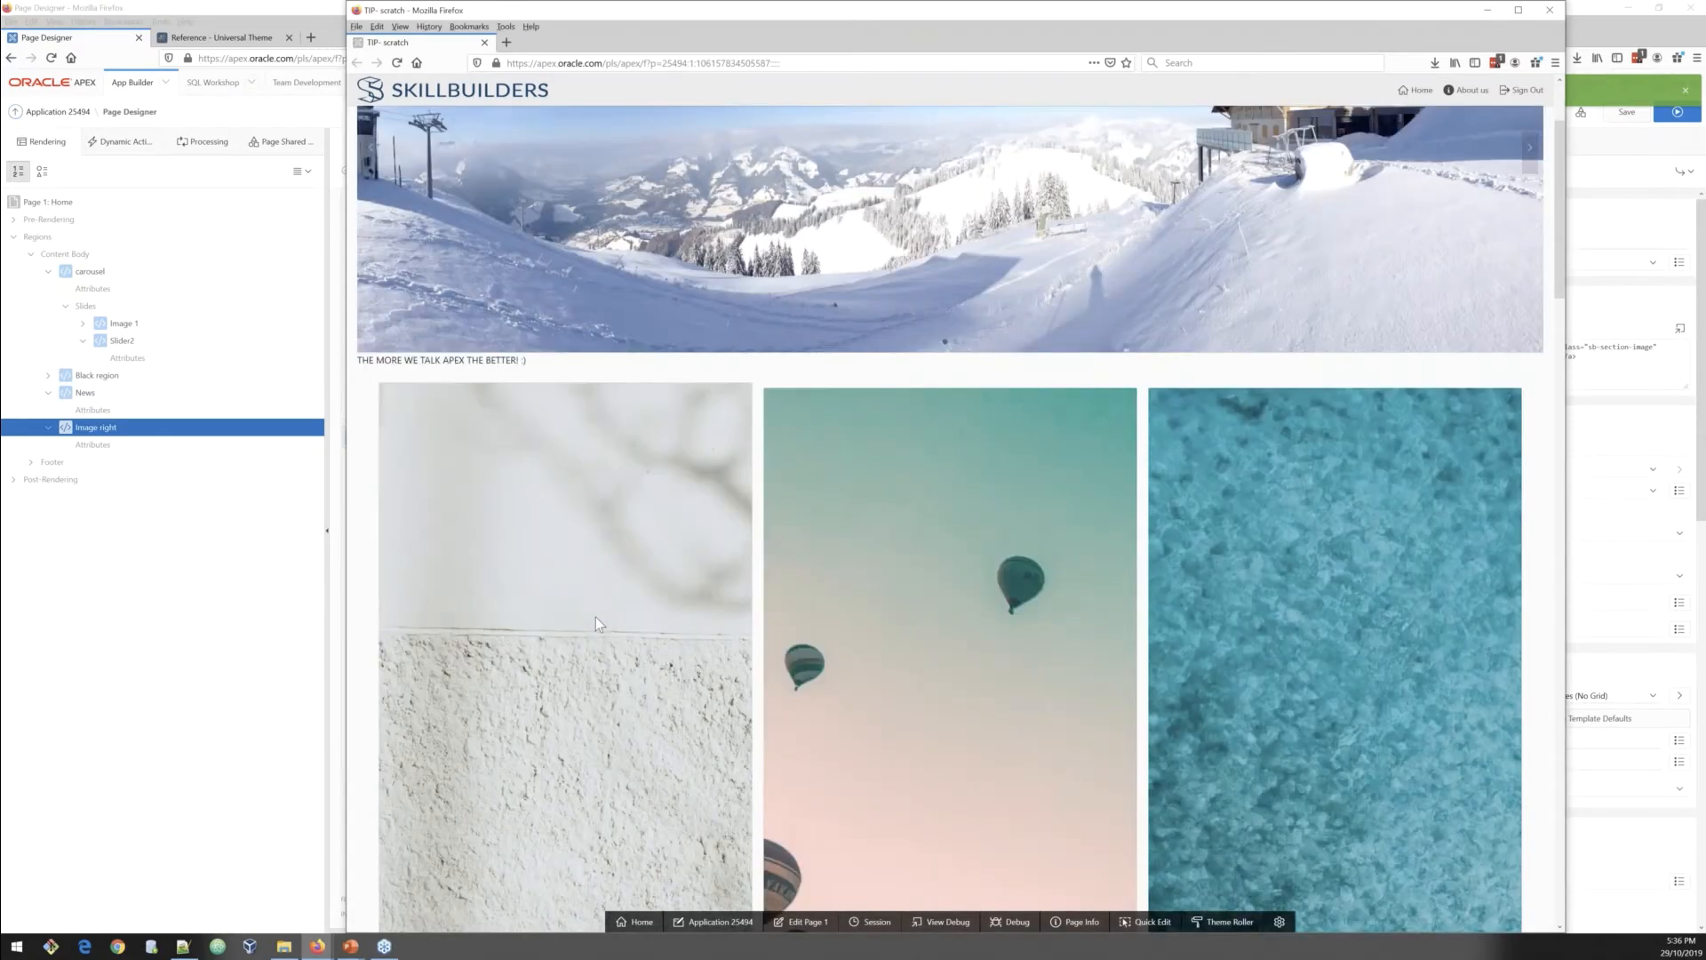
{"action": "scroll", "coordinate": [596, 616], "scroll_direction": "down", "scroll_amount": 3}
{"action": "scroll", "coordinate": [596, 617], "scroll_direction": "down", "scroll_amount": 7}
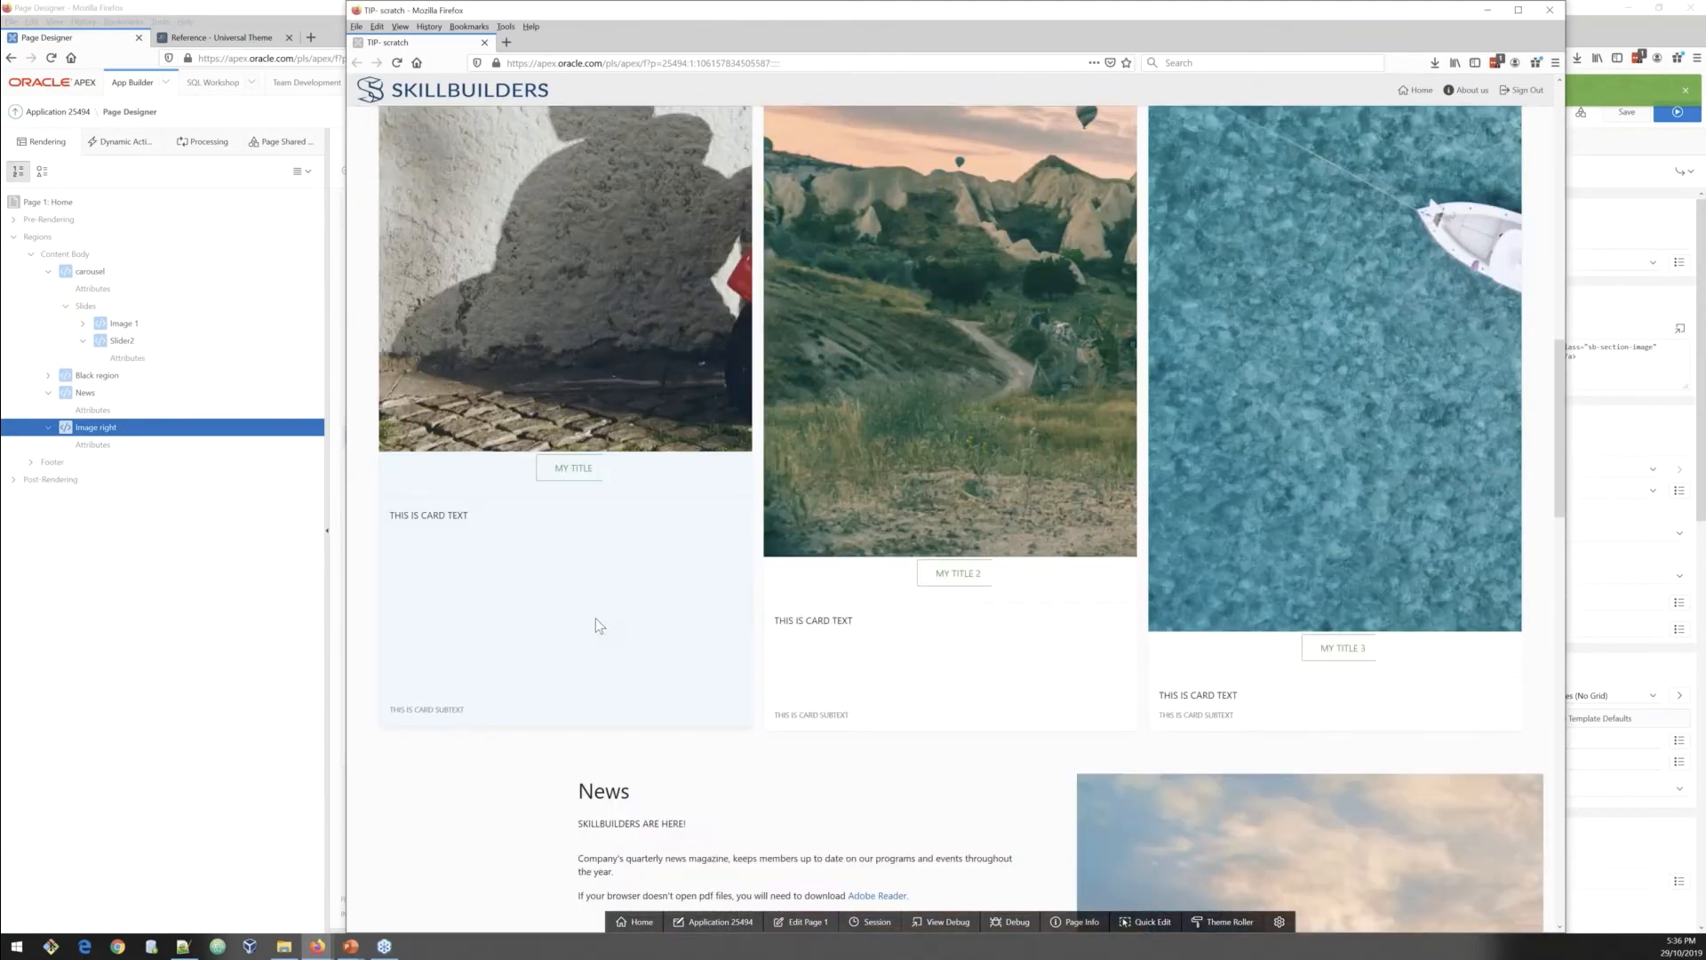
{"action": "scroll", "coordinate": [595, 616], "scroll_direction": "down", "scroll_amount": 5}
{"action": "scroll", "coordinate": [595, 616], "scroll_direction": "down", "scroll_amount": 10}
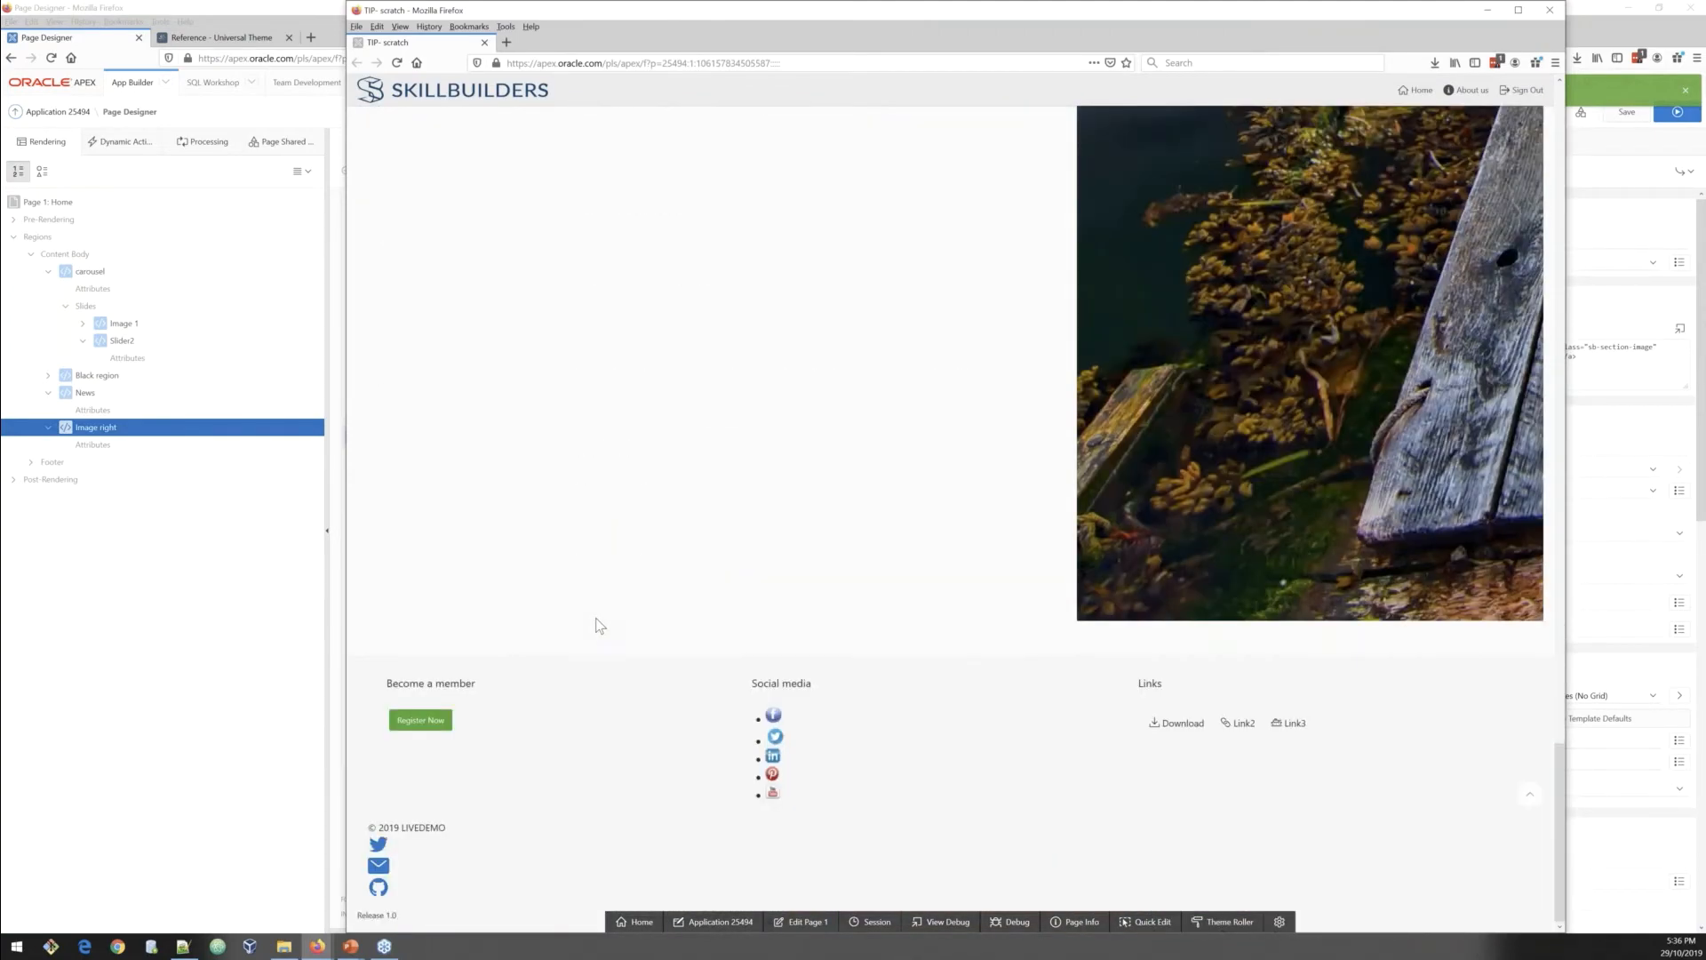
{"action": "scroll", "coordinate": [597, 619], "scroll_direction": "up", "scroll_amount": 10}
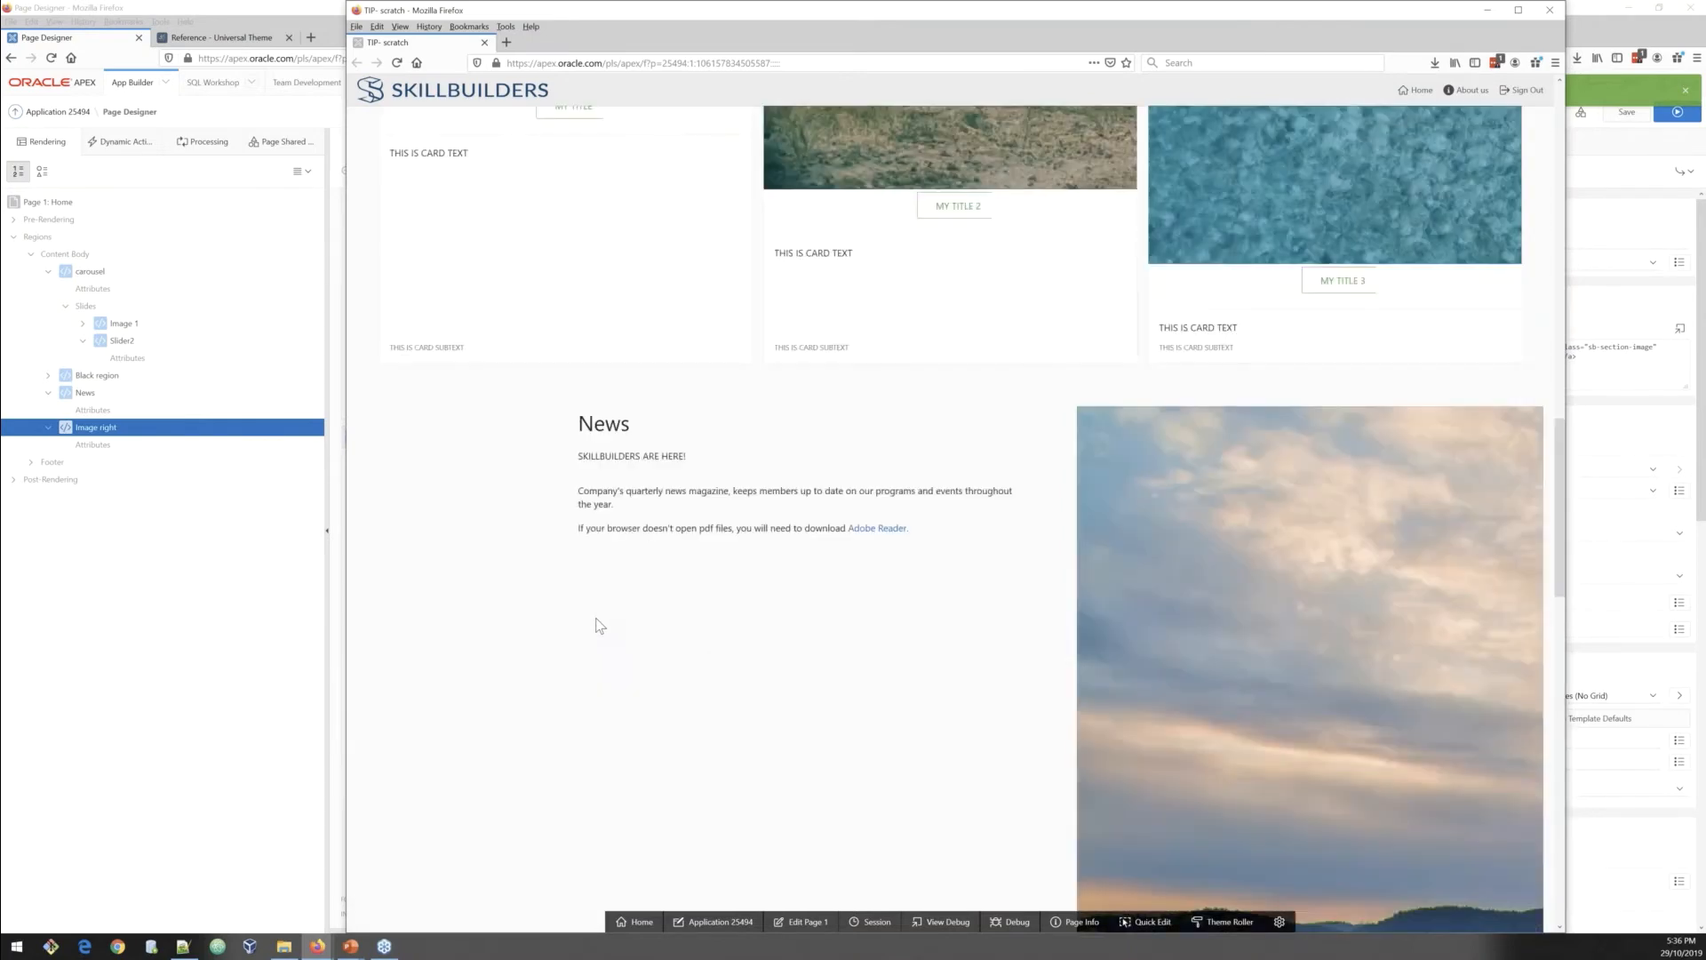
{"action": "scroll", "coordinate": [599, 625], "scroll_direction": "up", "scroll_amount": 3}
{"action": "scroll", "coordinate": [597, 625], "scroll_direction": "up", "scroll_amount": 5}
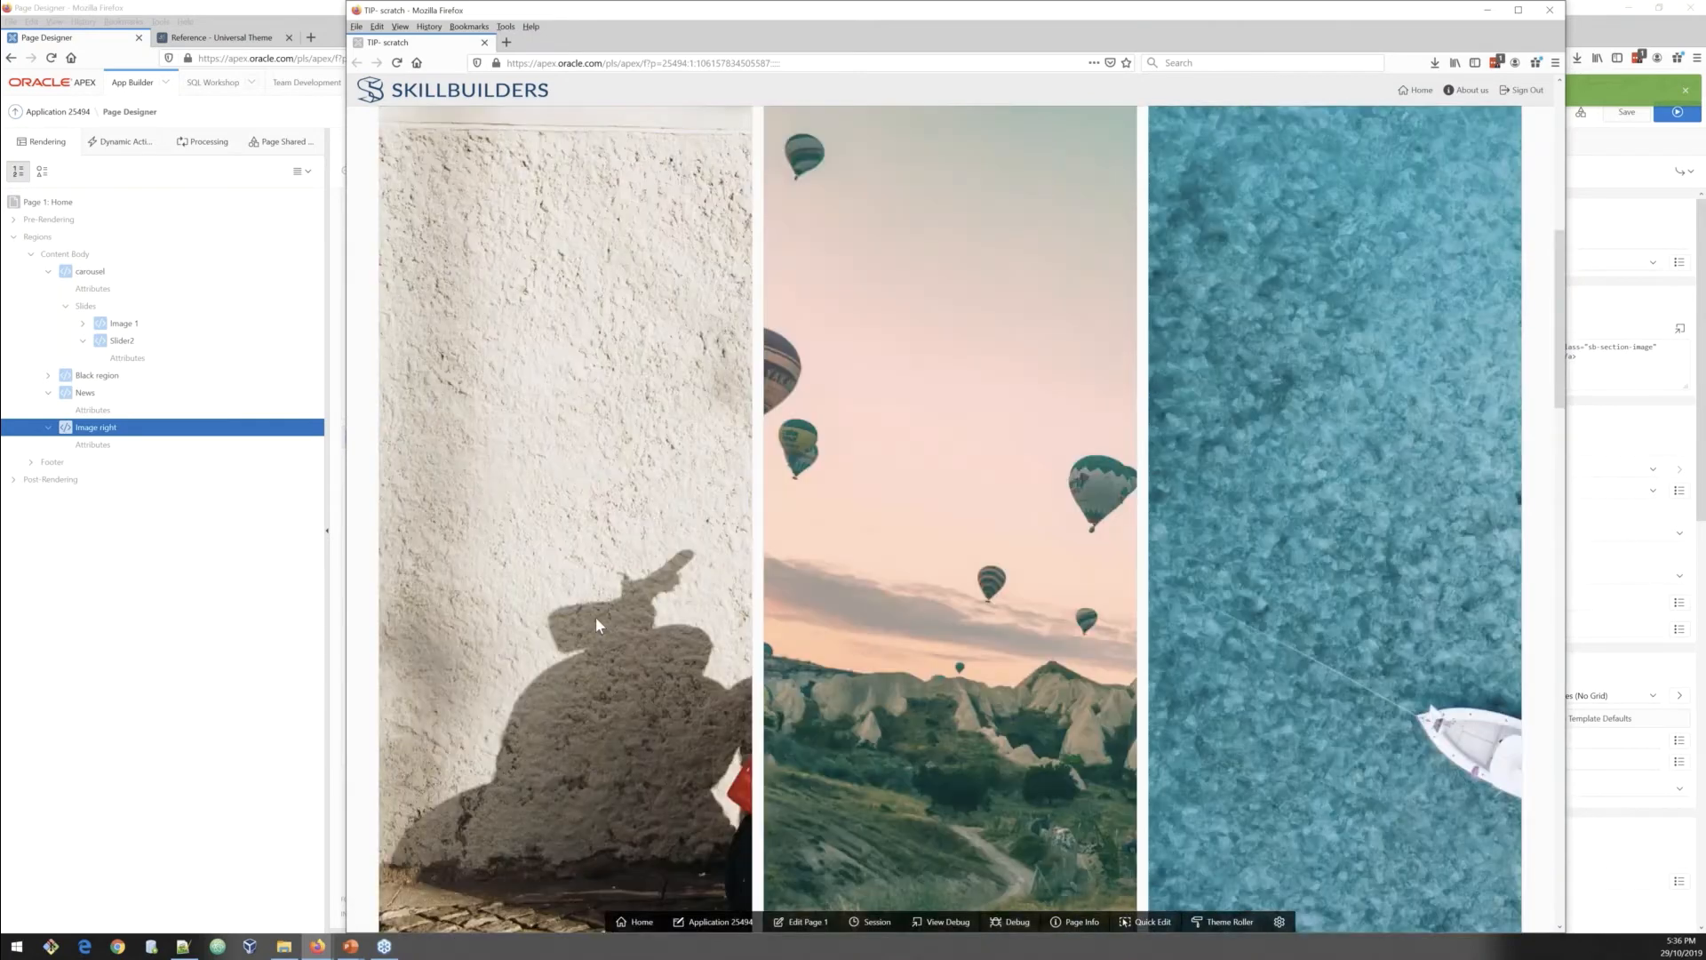
{"action": "scroll", "coordinate": [595, 617], "scroll_direction": "up", "scroll_amount": 5}
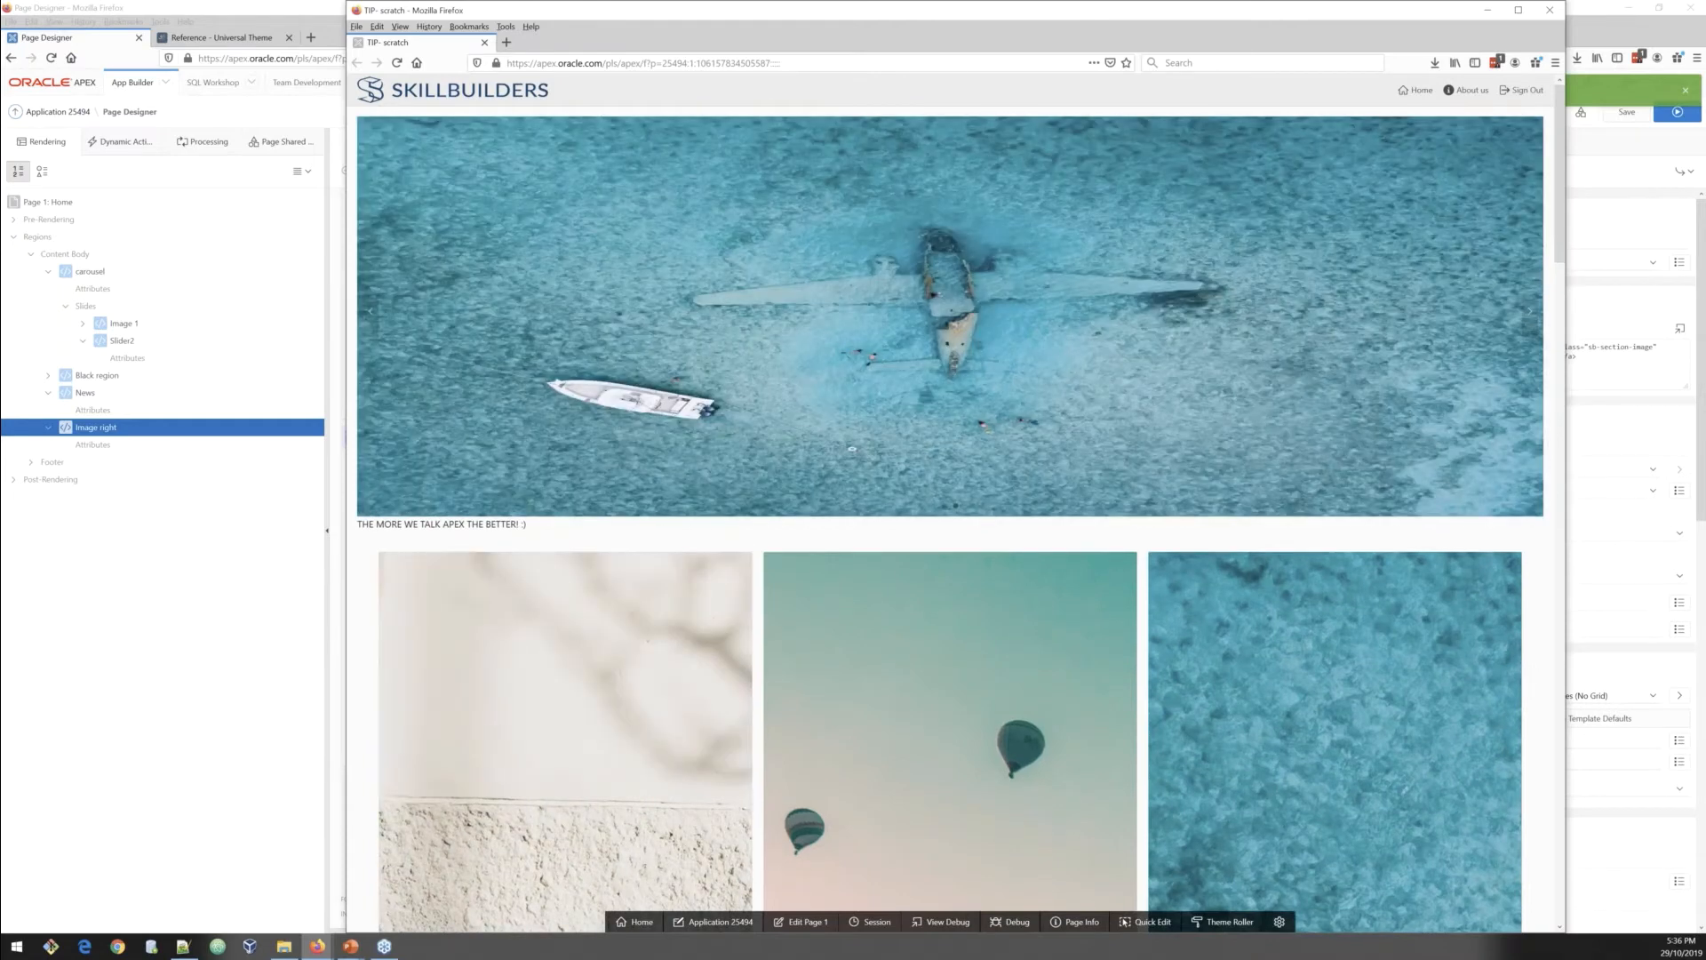
{"action": "left_click", "coordinate": [184, 947]}
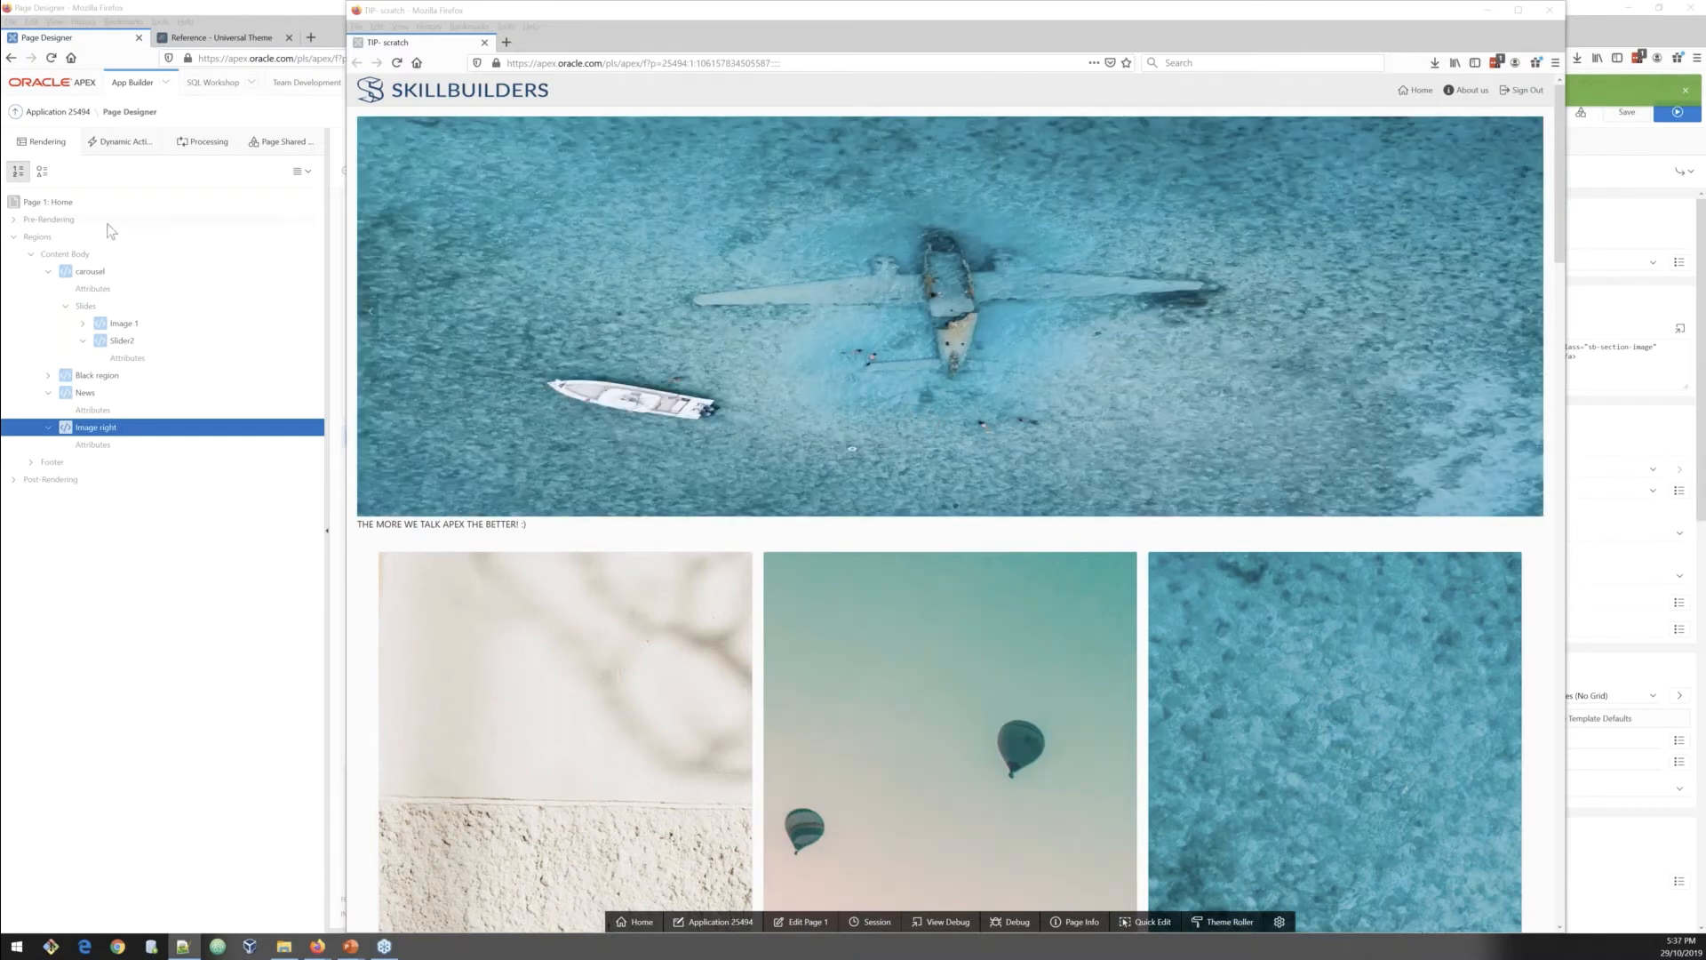
Step: Open the Home page's inline CSS in the code editor to review it, close the editor and save the page
{"action": "left_click", "coordinate": [51, 205]}
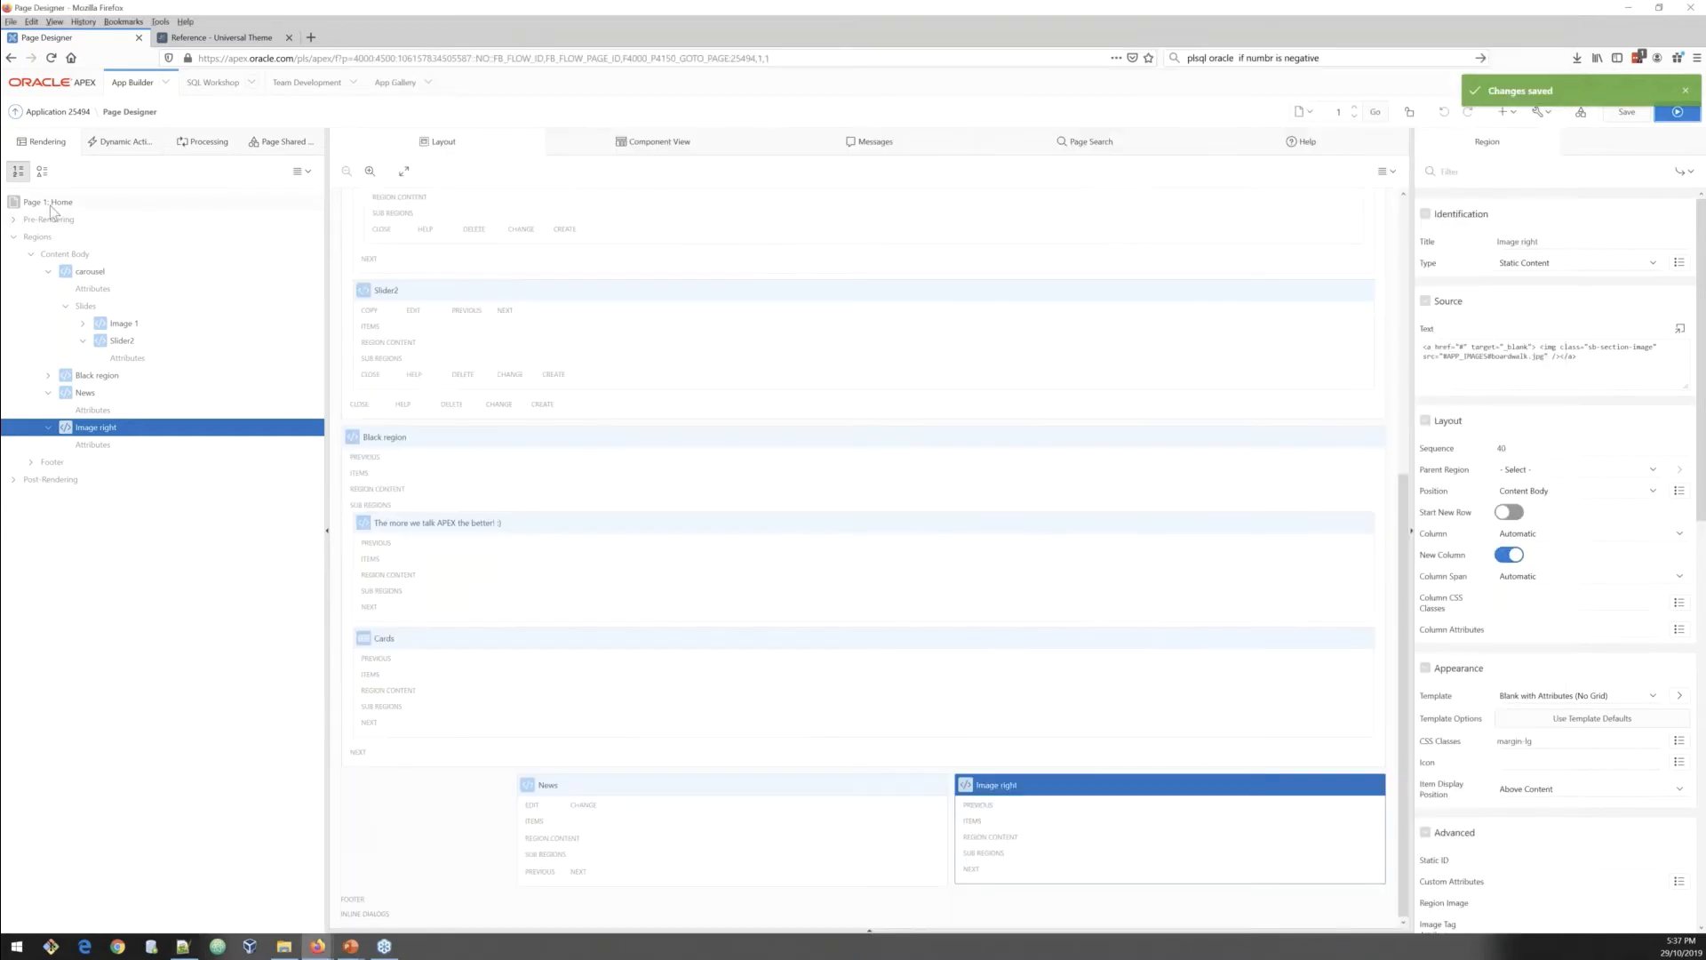
{"action": "left_click", "coordinate": [51, 206]}
{"action": "scroll", "coordinate": [1638, 704], "scroll_direction": "down", "scroll_amount": 10}
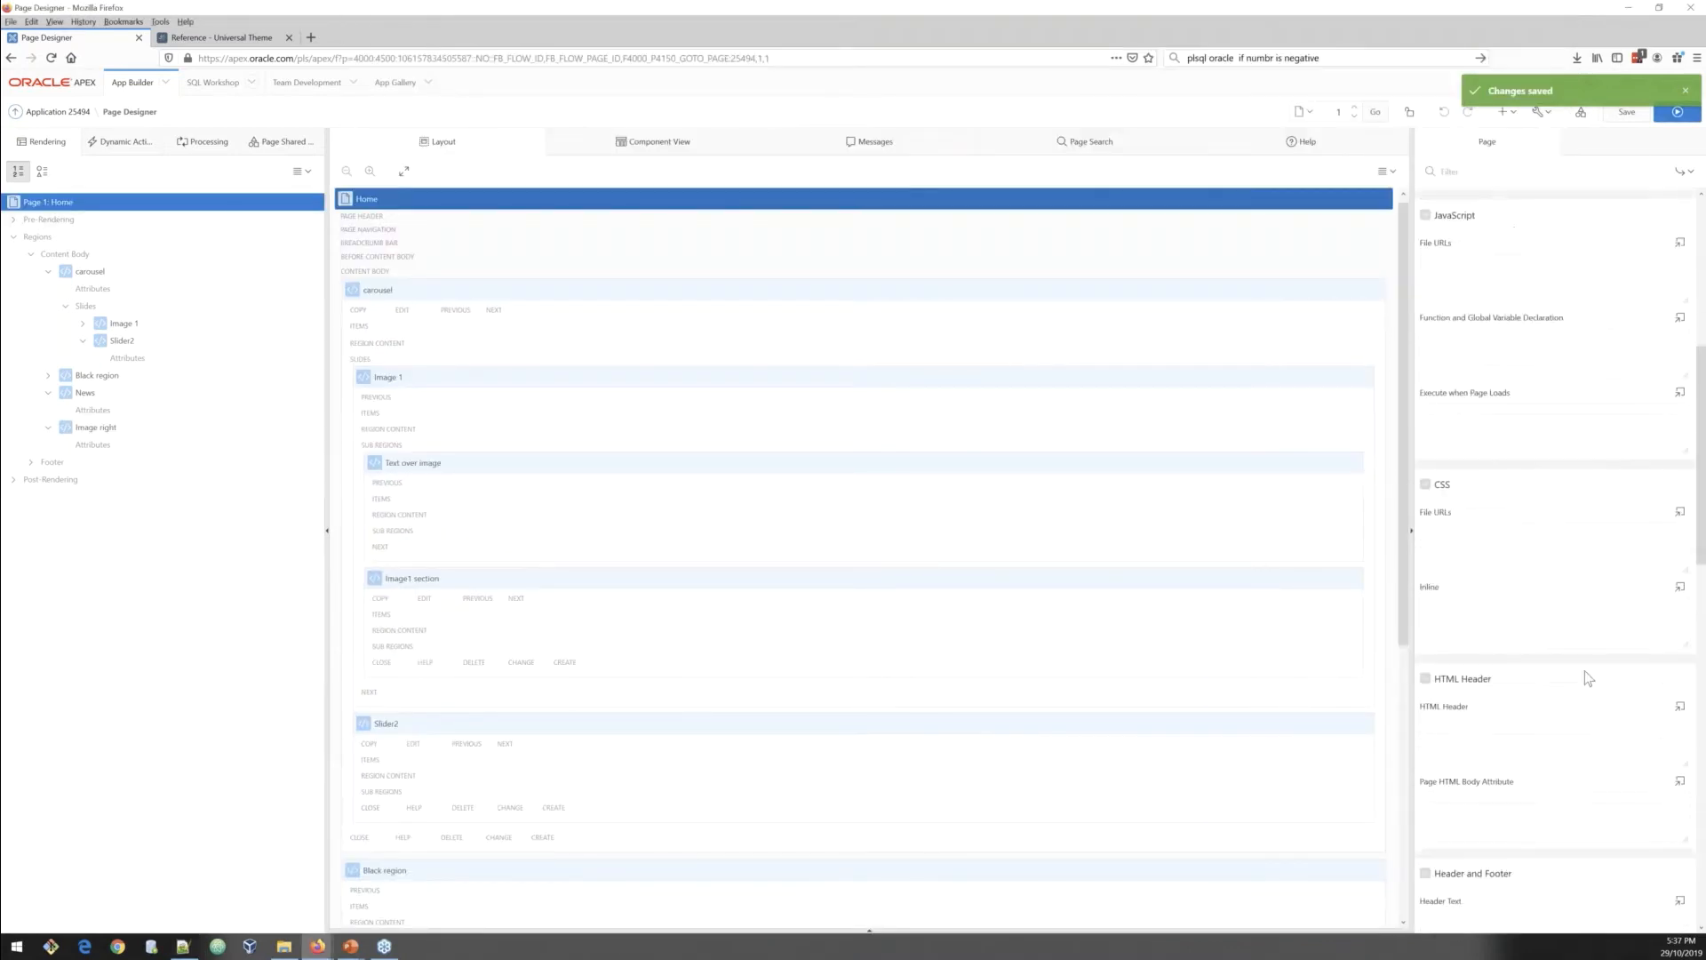
{"action": "left_click", "coordinate": [1679, 553]}
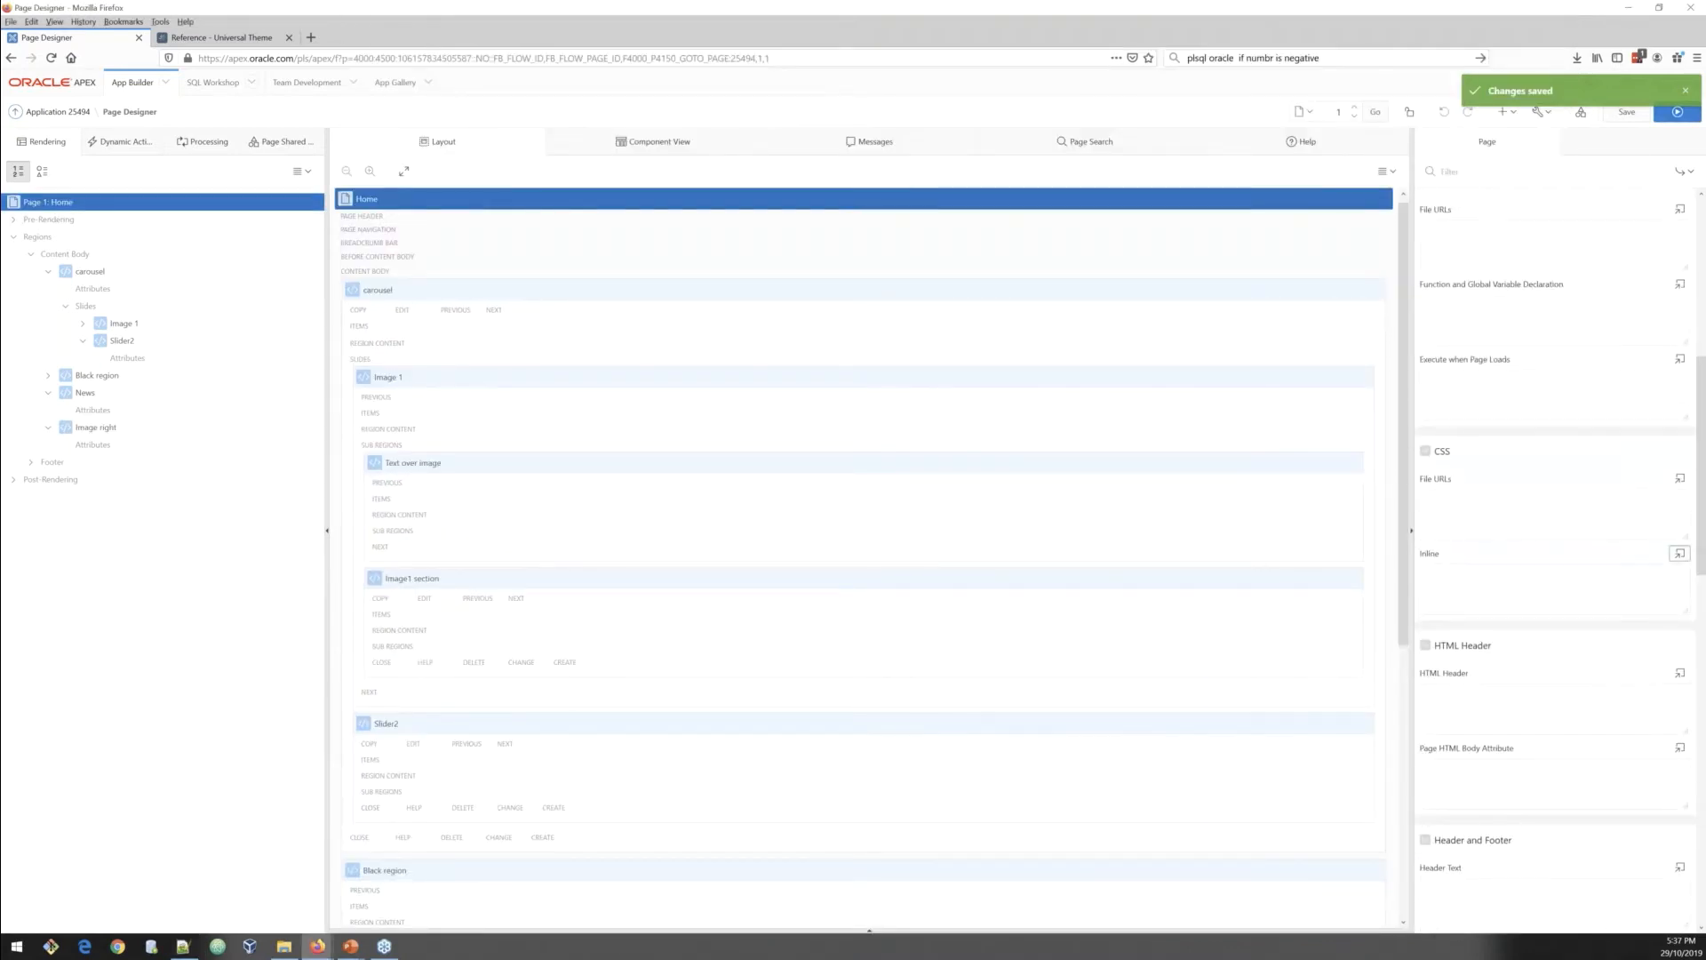
{"action": "scroll", "coordinate": [760, 500], "scroll_direction": "up", "scroll_amount": 20}
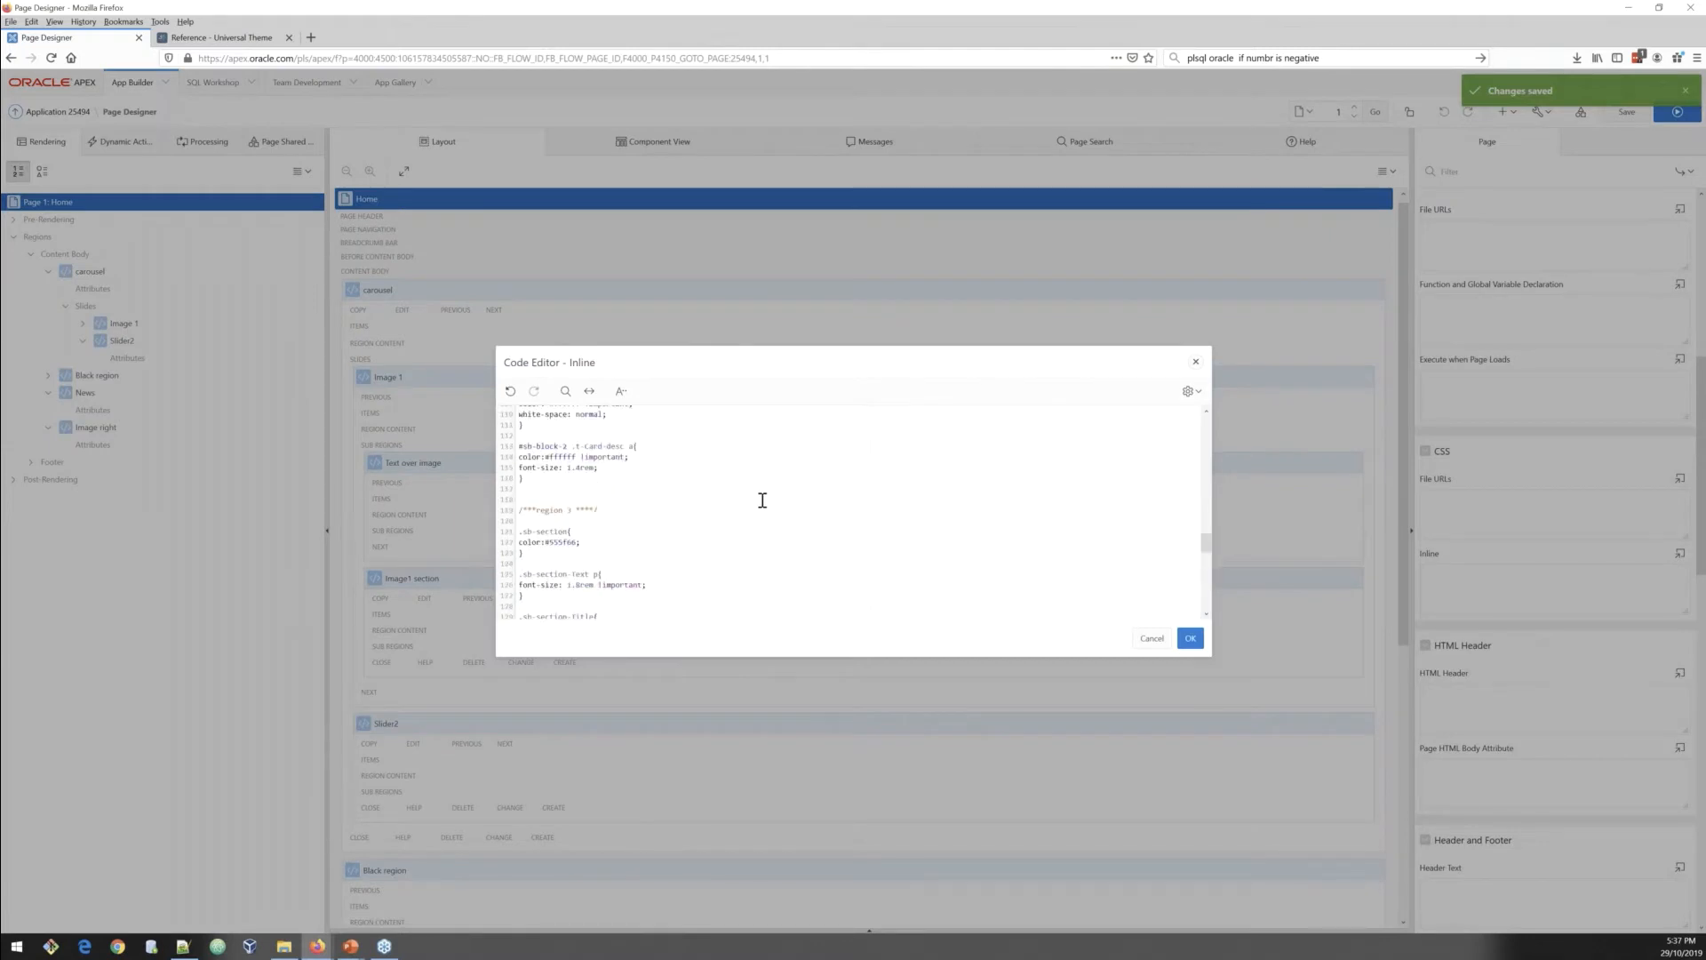
{"action": "scroll", "coordinate": [763, 500], "scroll_direction": "up", "scroll_amount": 2}
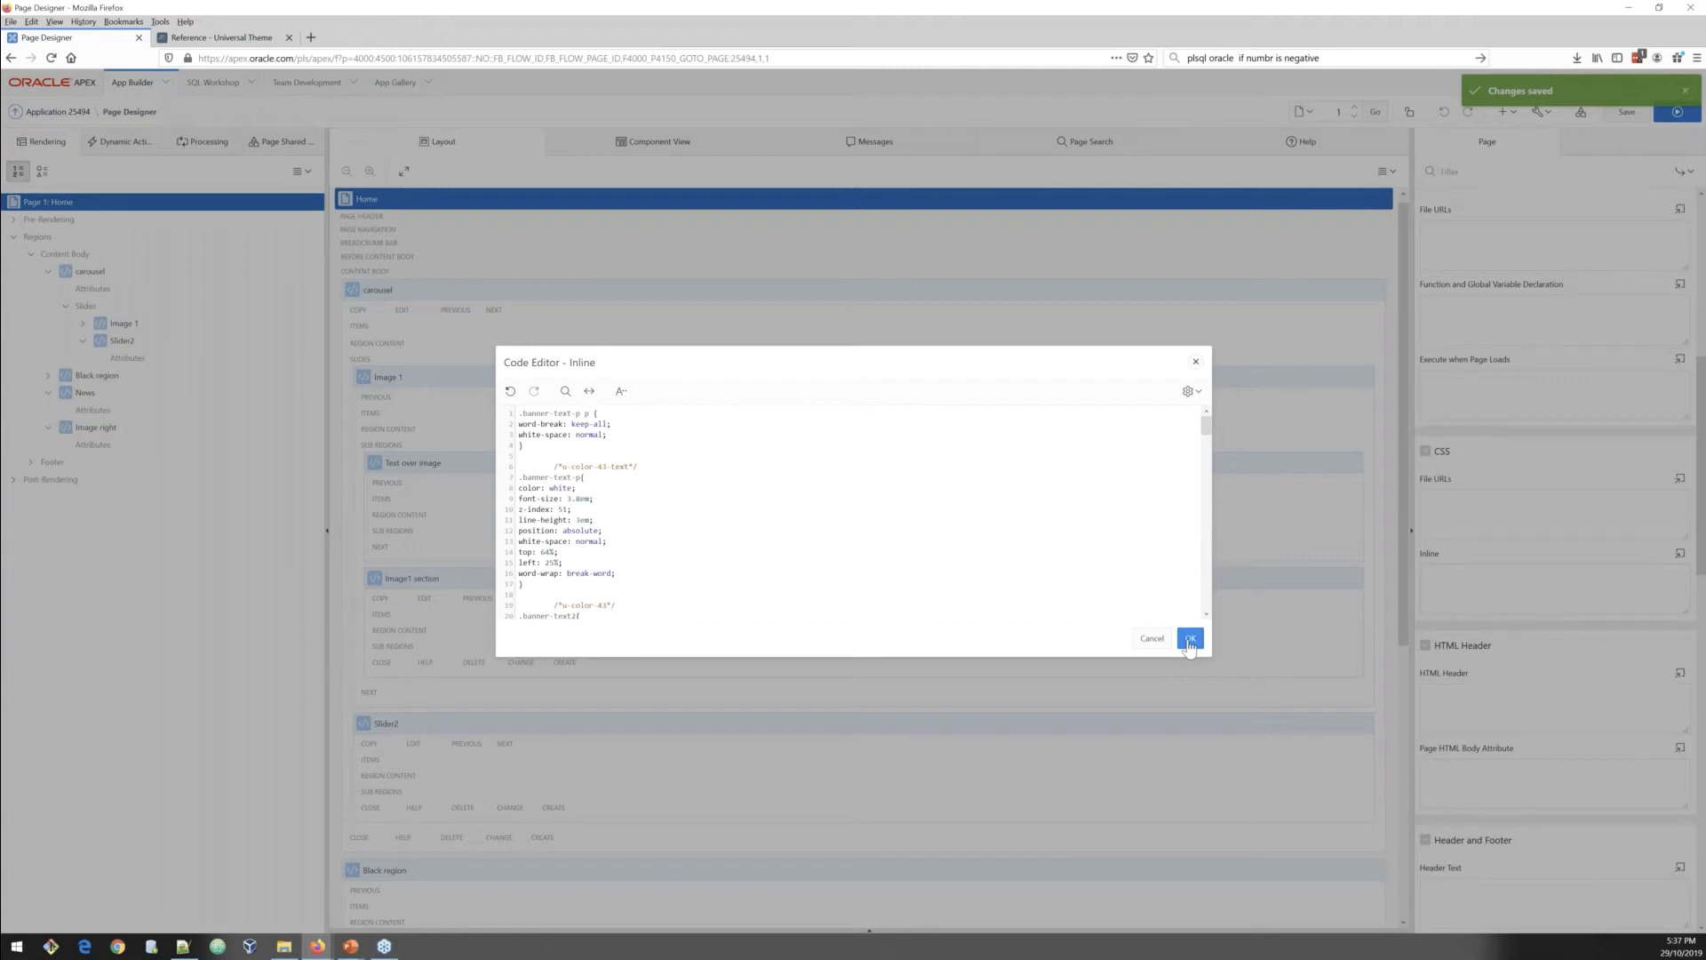
{"action": "left_click", "coordinate": [1189, 641]}
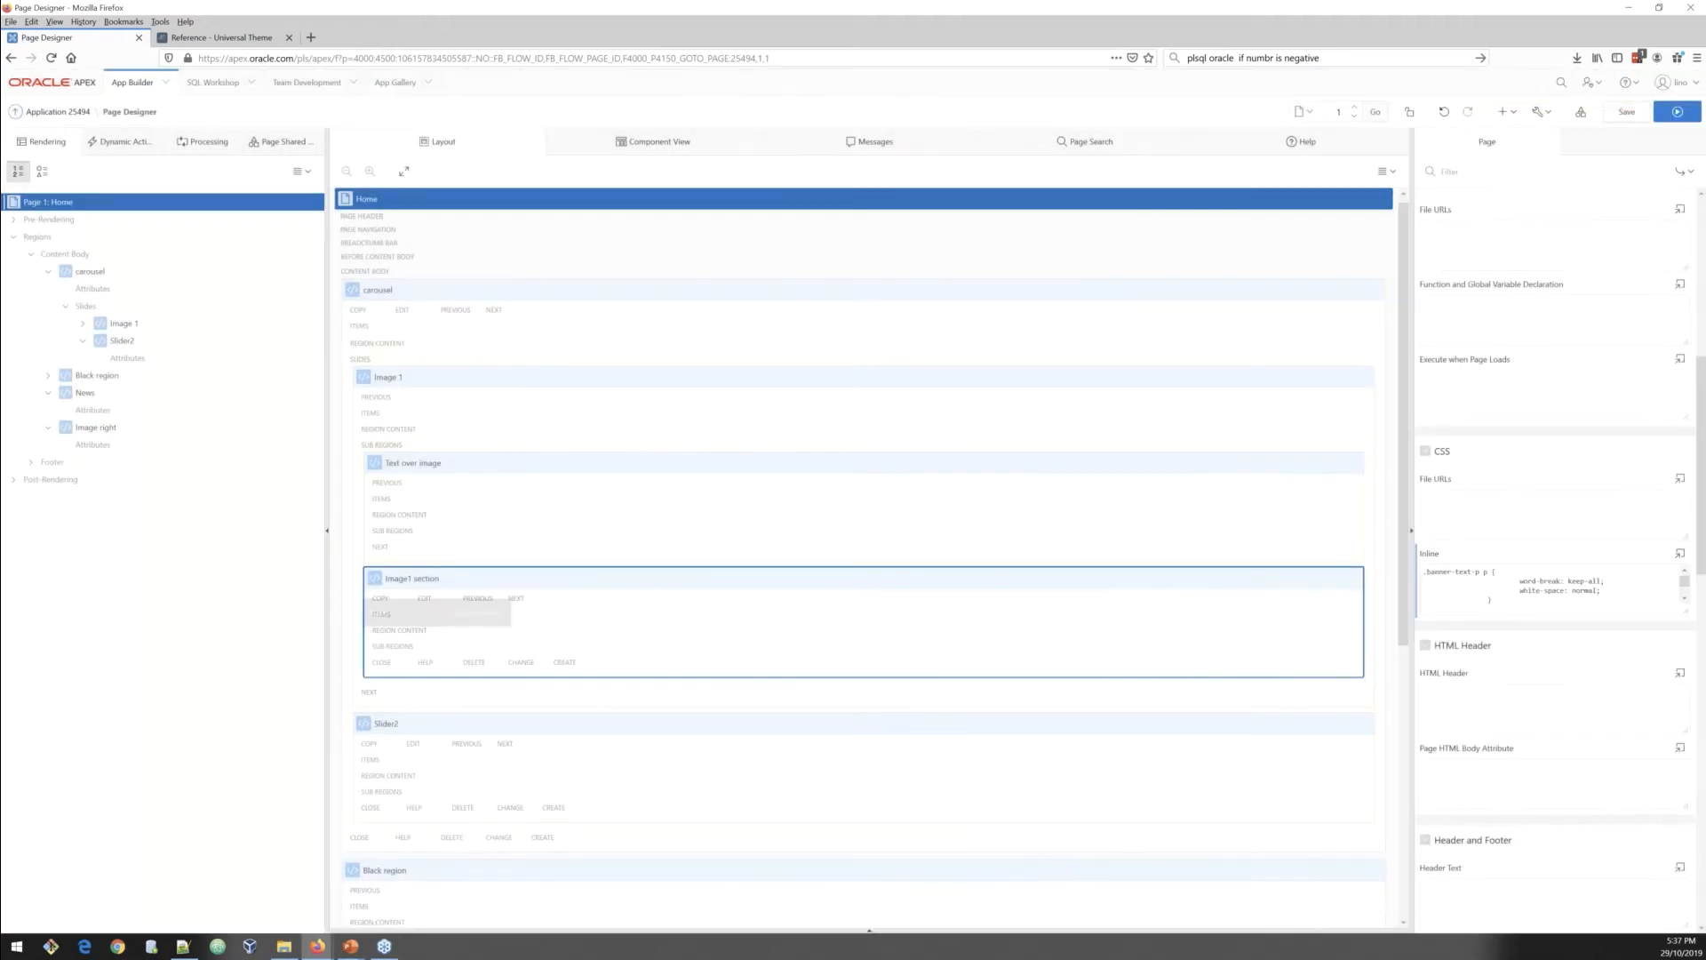
{"action": "left_click", "coordinate": [1627, 112]}
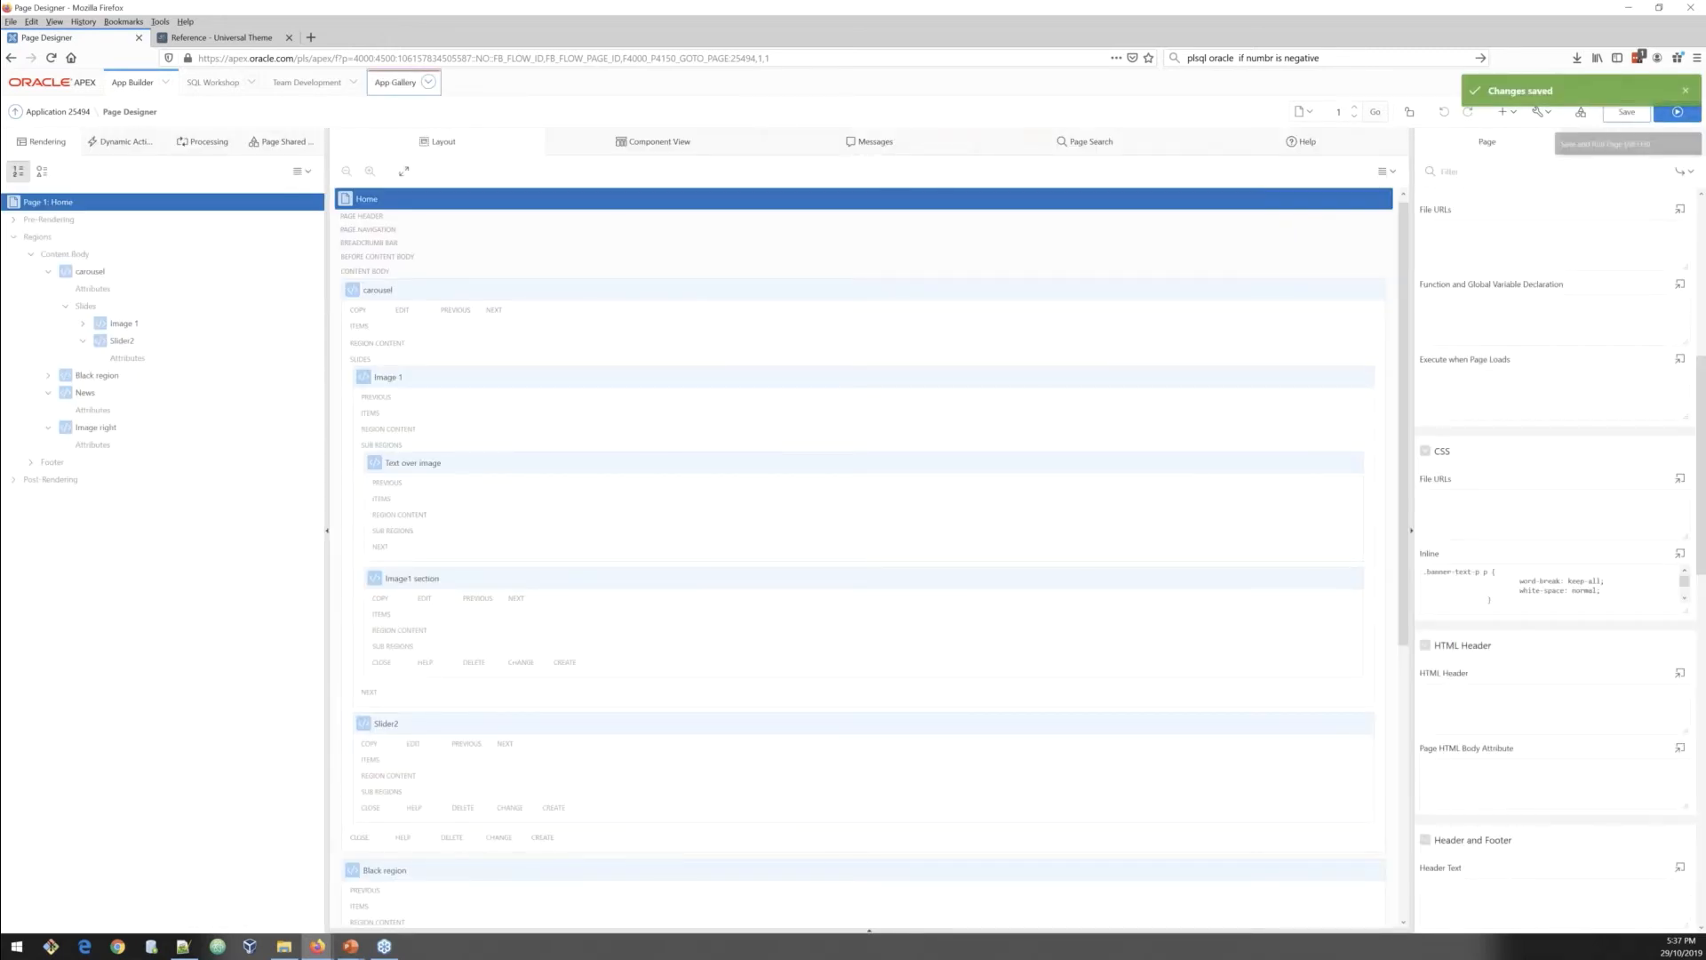
Step: Switch to the running application window and browse the carousel, cards and News section
{"action": "mouse_move", "coordinate": [326, 955]}
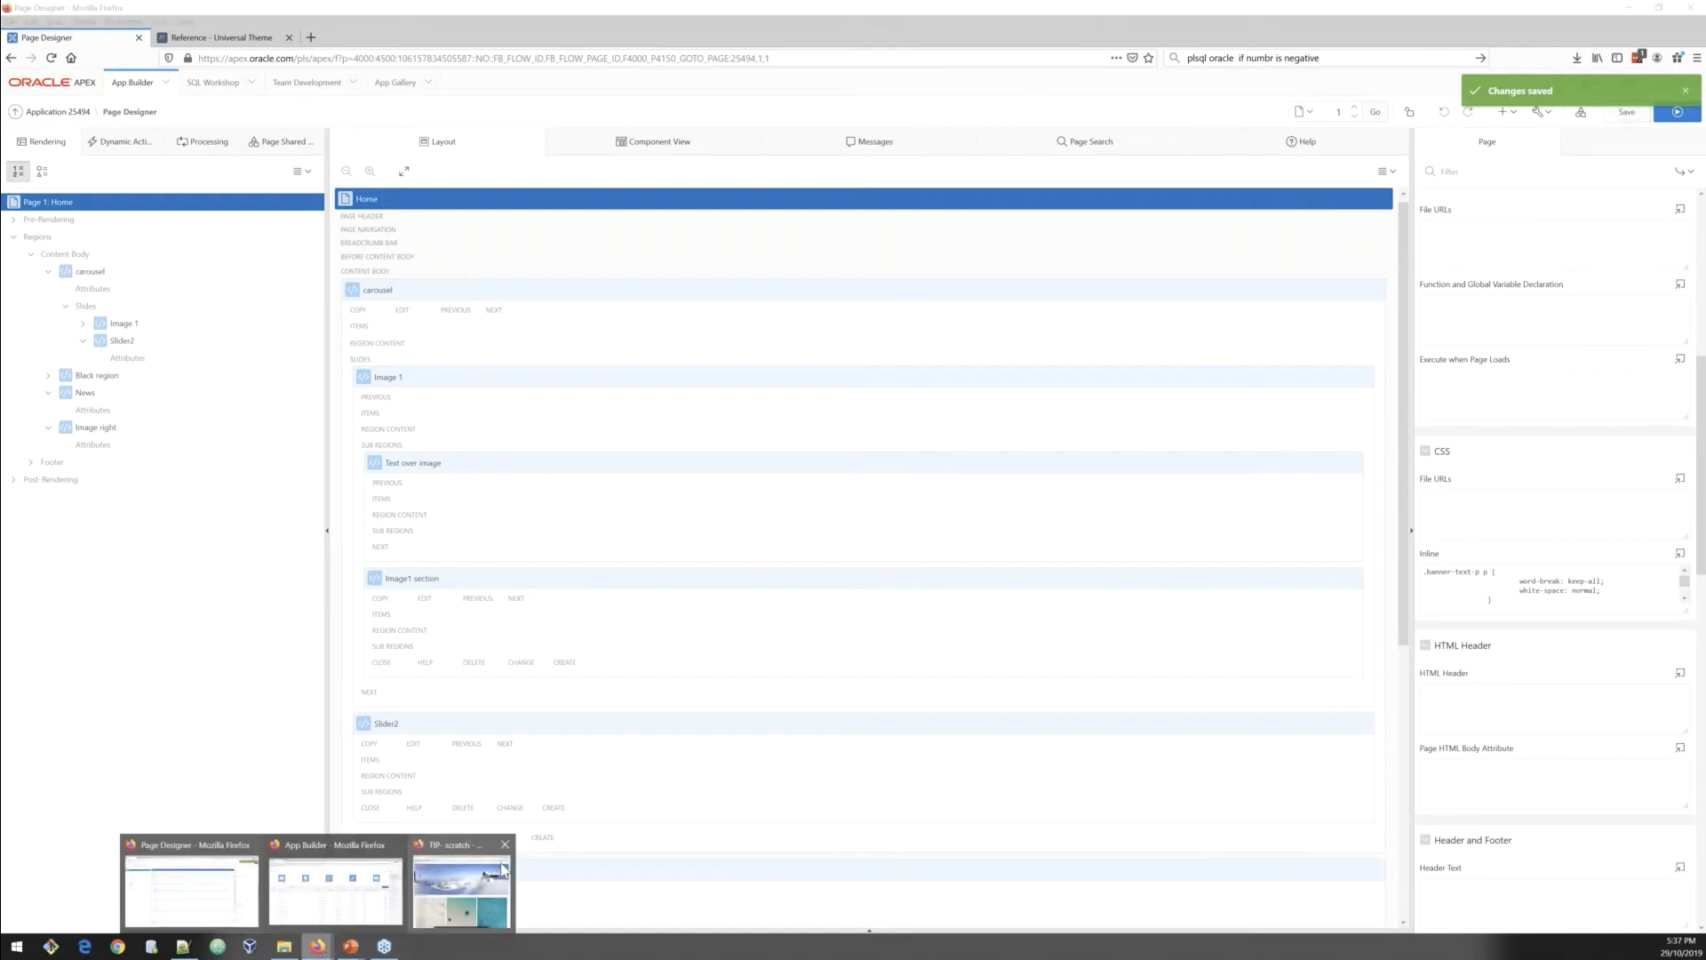
{"action": "left_click", "coordinate": [462, 889]}
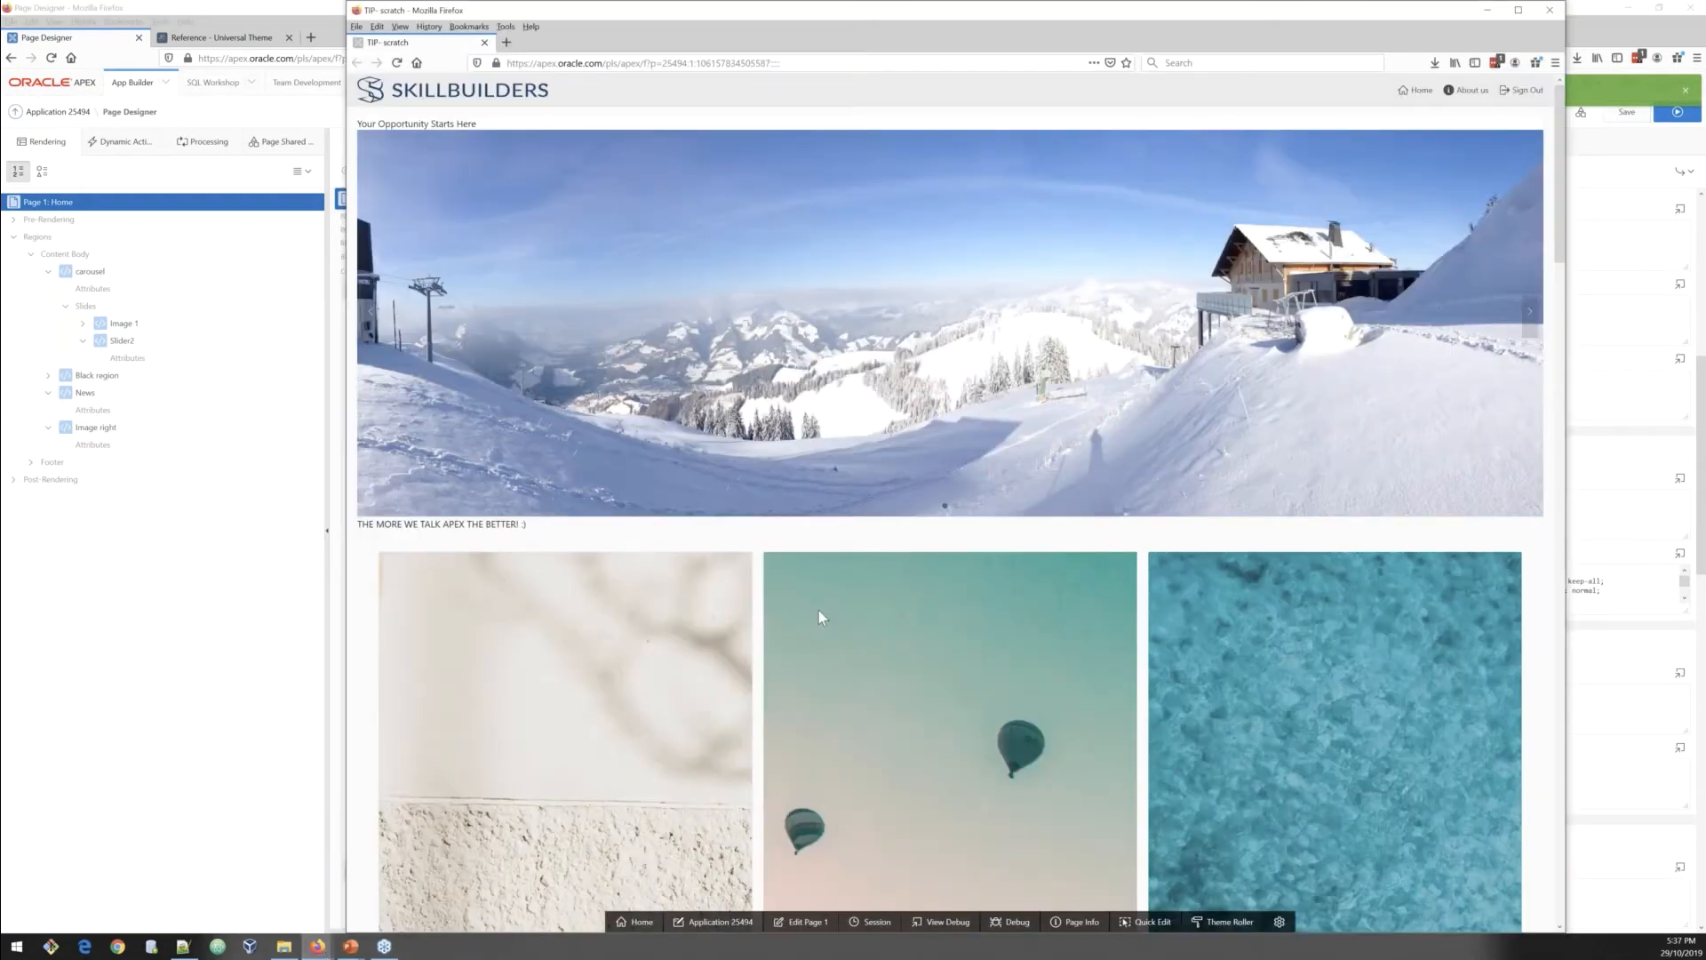
{"action": "left_click", "coordinate": [1529, 330]}
{"action": "scroll", "coordinate": [637, 507], "scroll_direction": "down", "scroll_amount": 3}
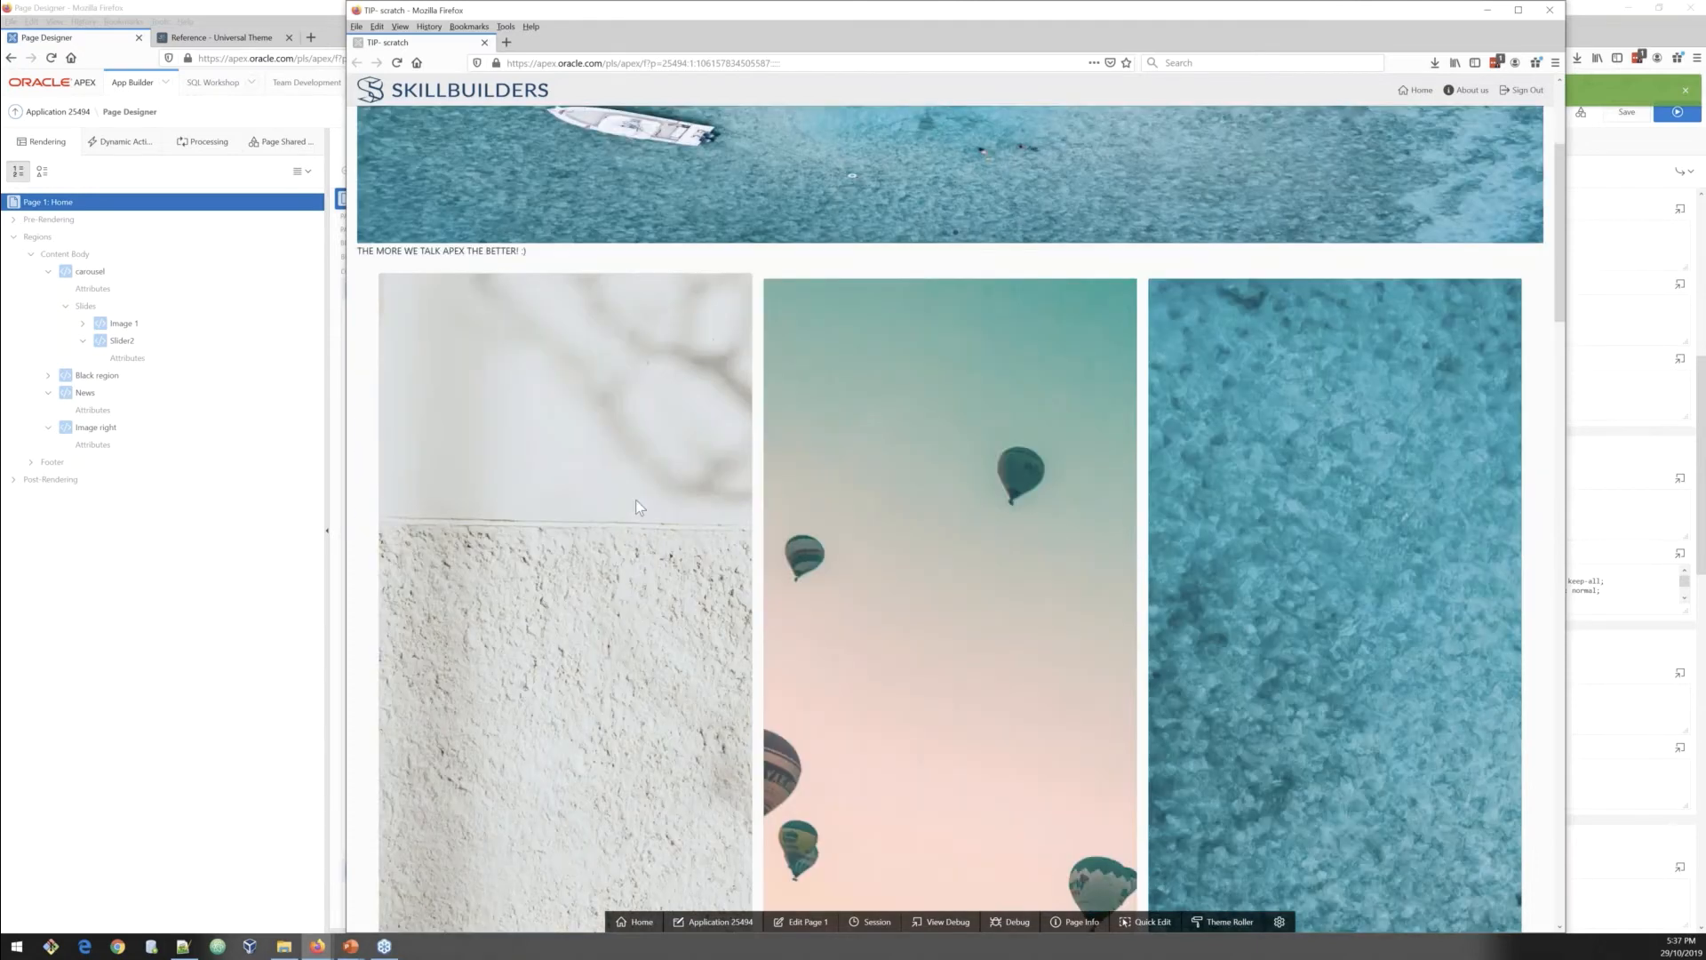
{"action": "scroll", "coordinate": [636, 499], "scroll_direction": "down", "scroll_amount": 5}
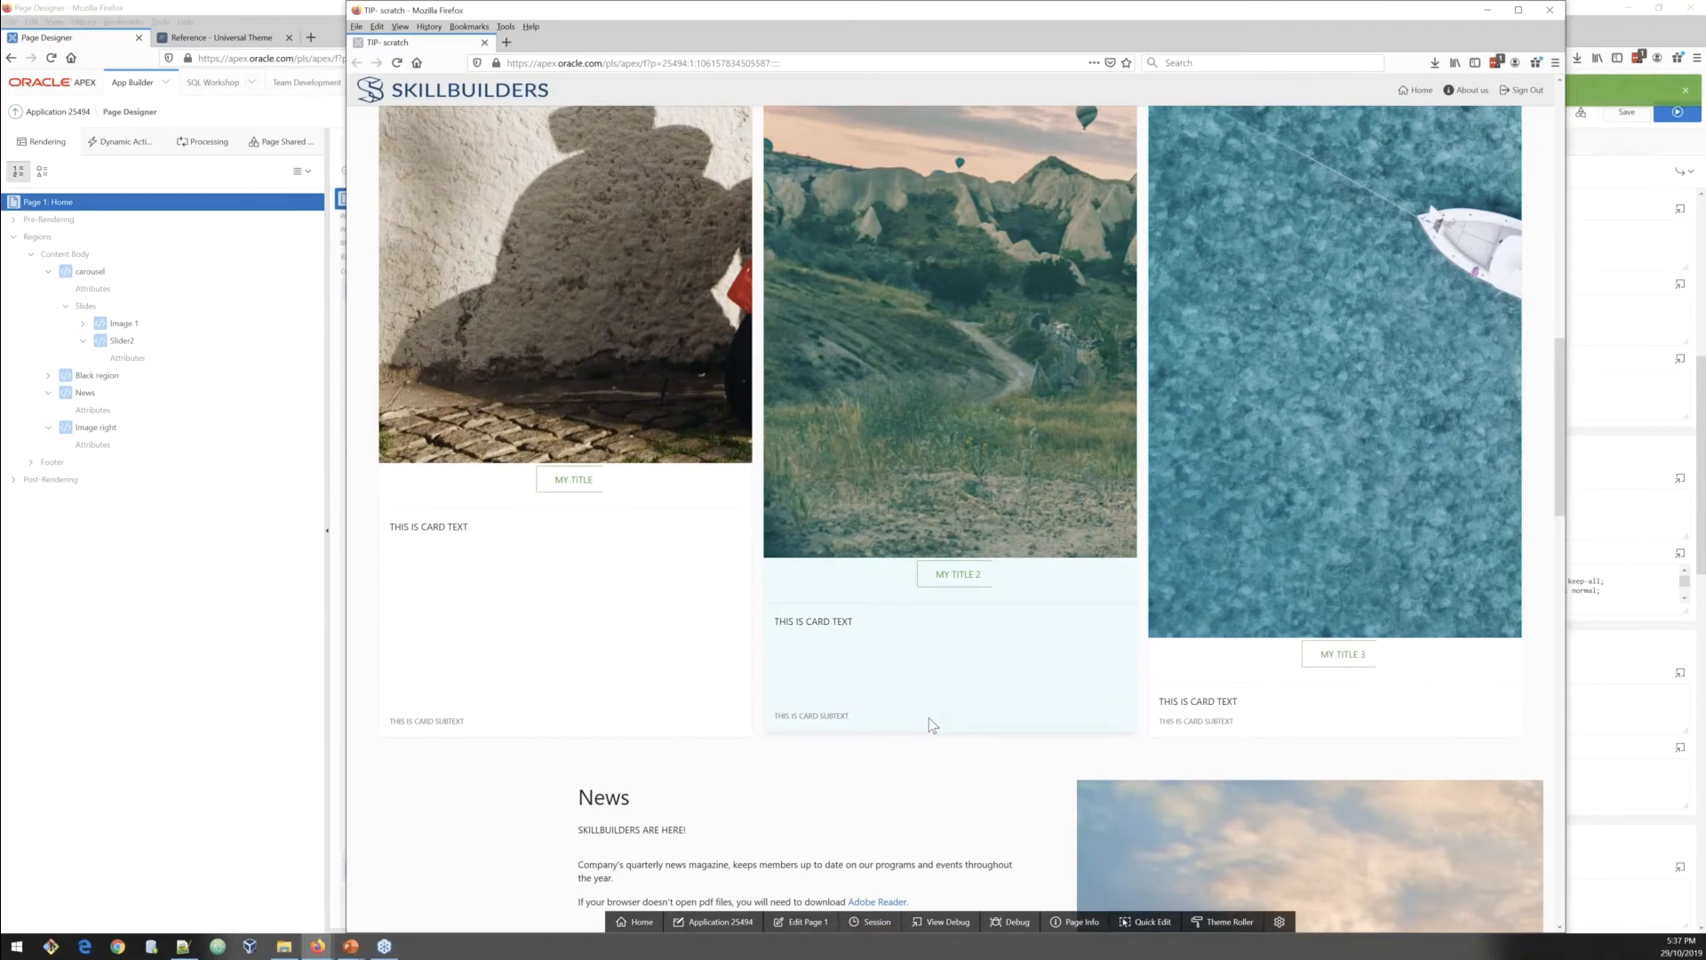
{"action": "scroll", "coordinate": [930, 717], "scroll_direction": "down", "scroll_amount": 8}
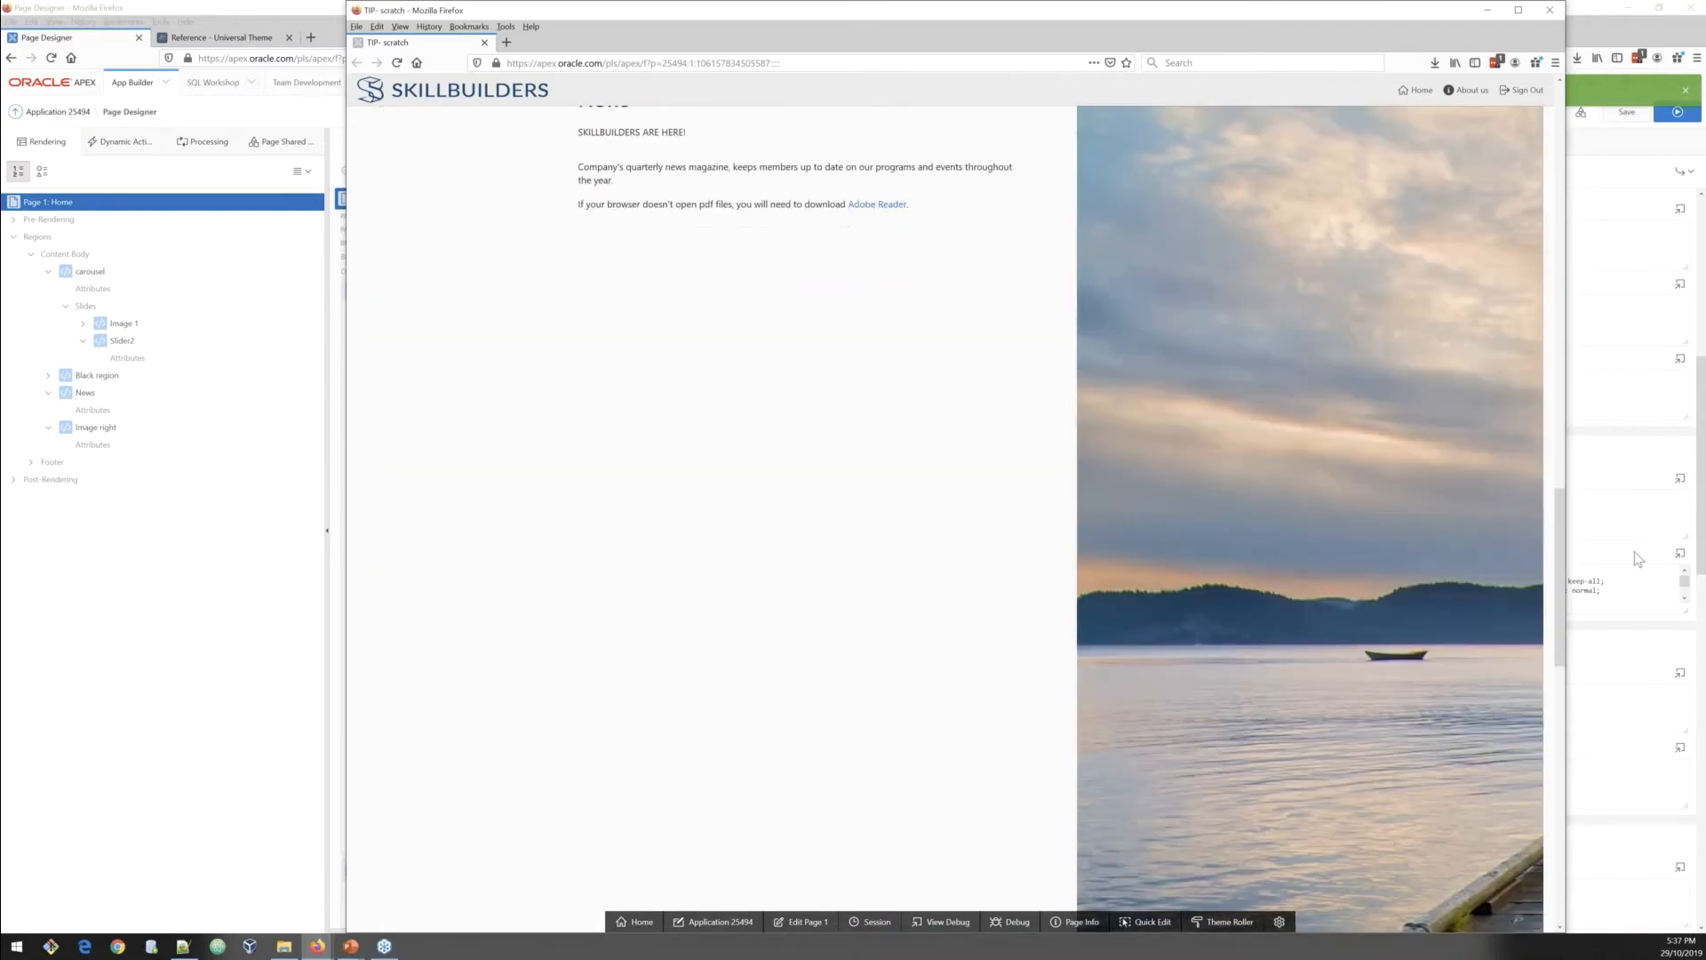
Step: Run the page again, maximize the browser window and scroll through the banner, cards and News image layout
{"action": "left_click", "coordinate": [1638, 558]}
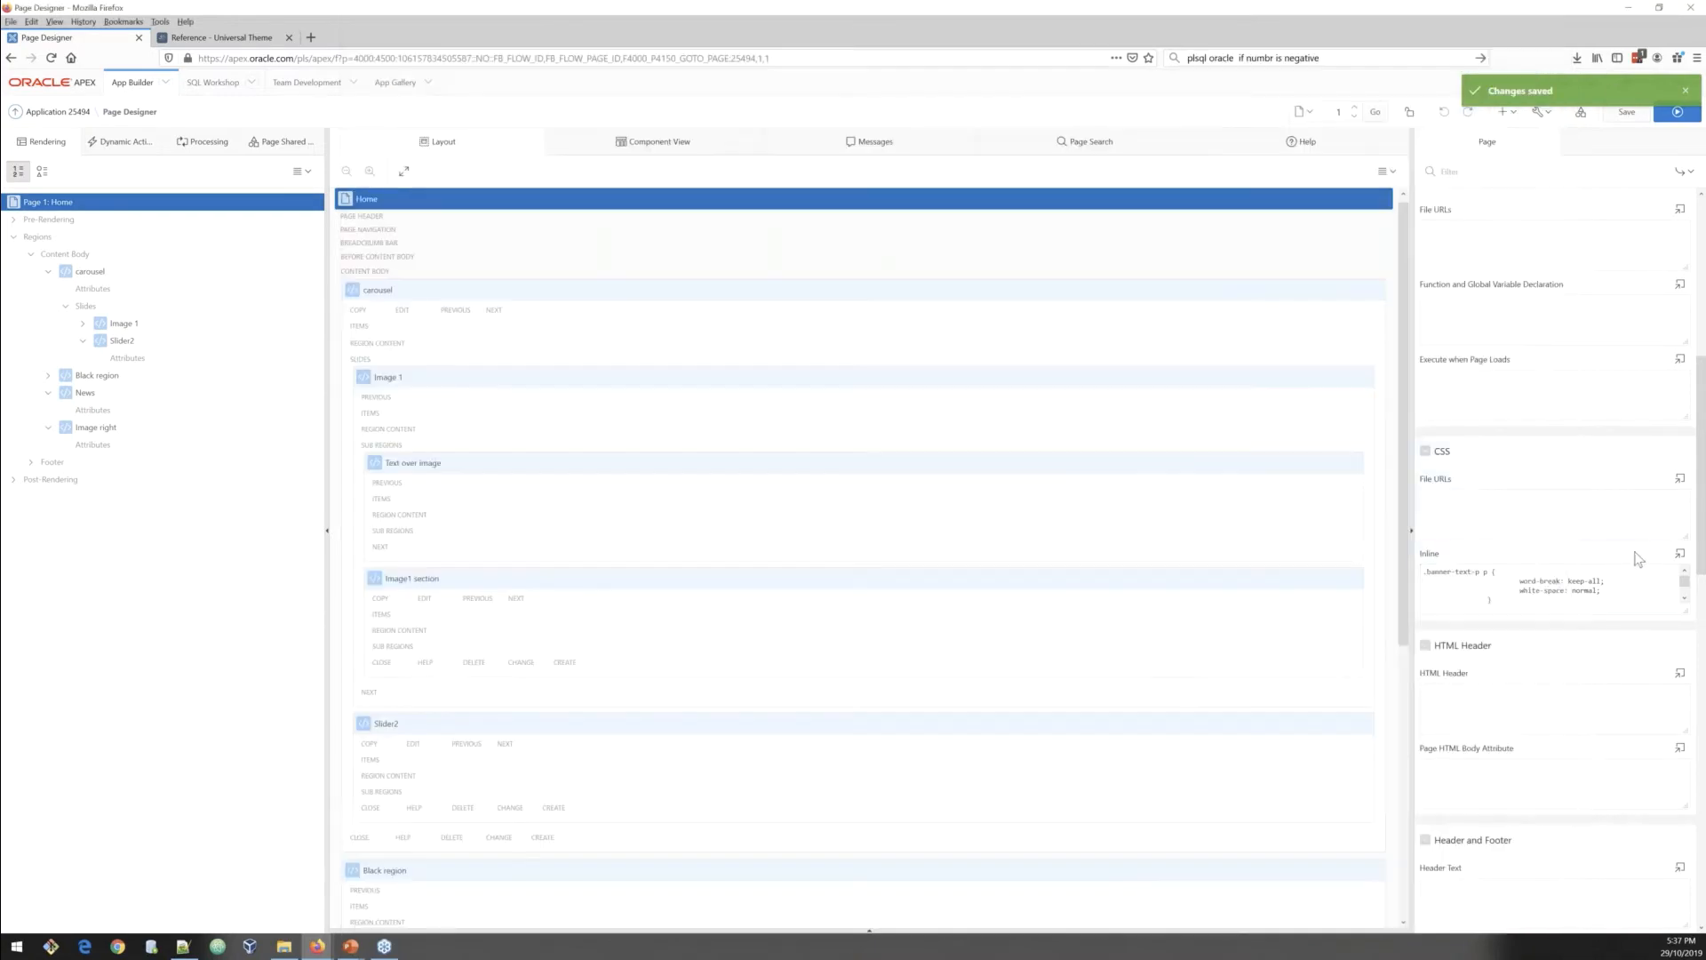
{"action": "left_click", "coordinate": [1675, 122]}
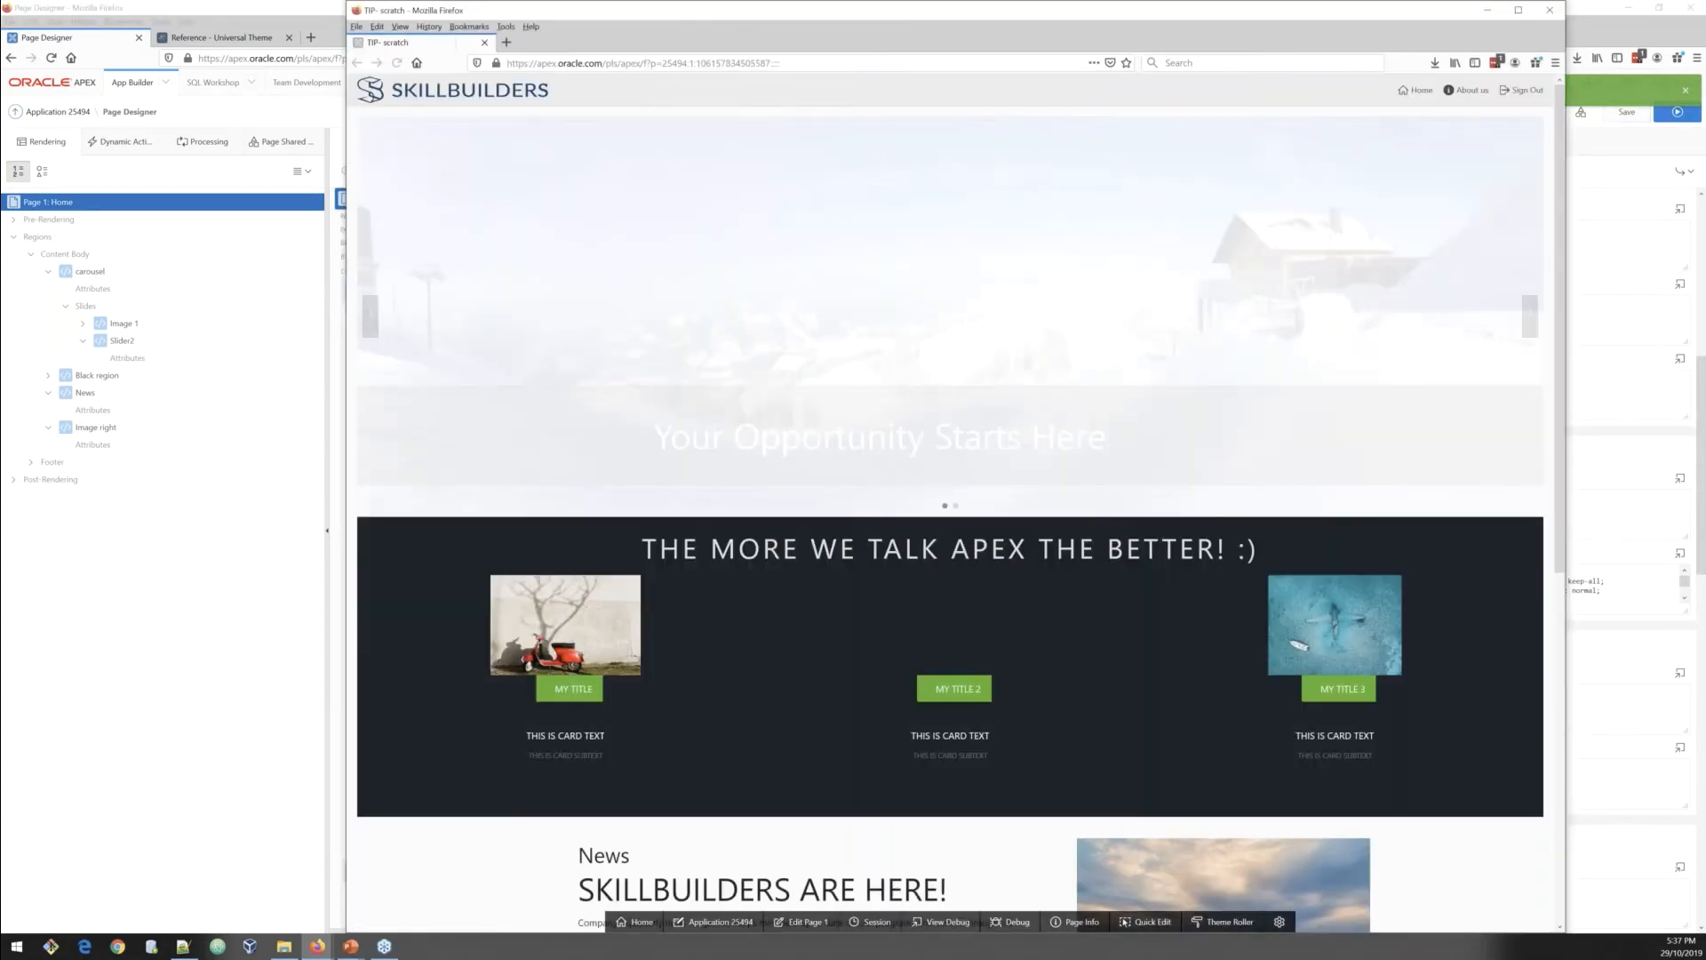
{"action": "scroll", "coordinate": [896, 524], "scroll_direction": "down", "scroll_amount": 3}
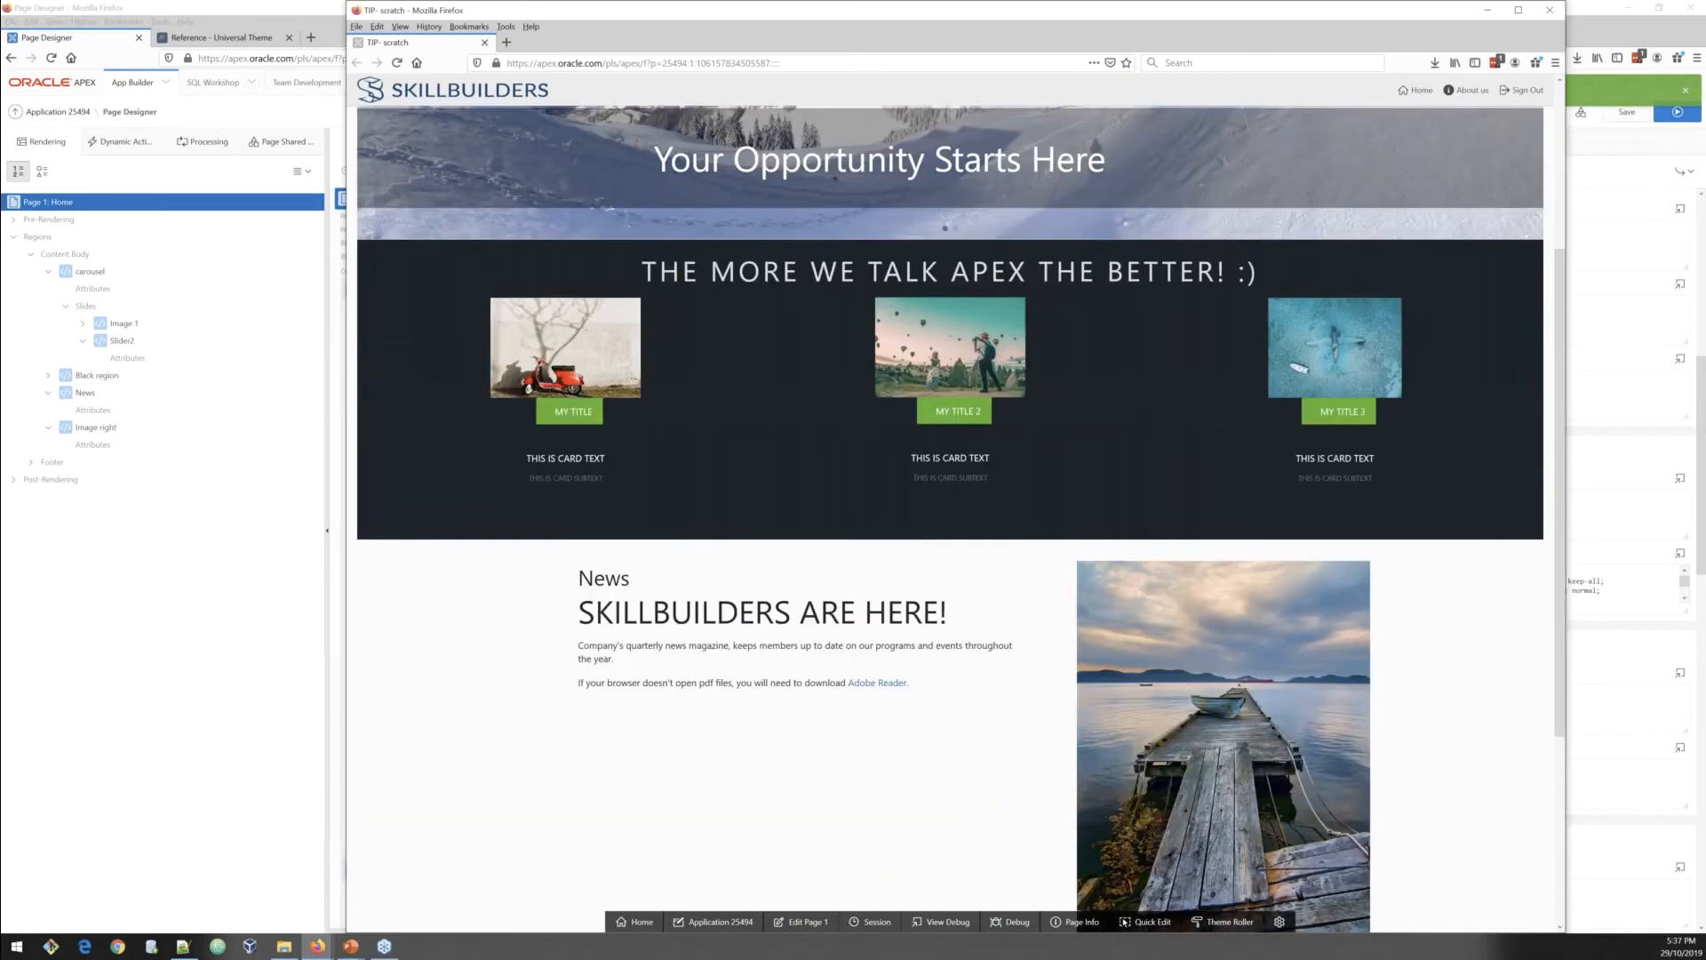
{"action": "key", "text": "super+Up"}
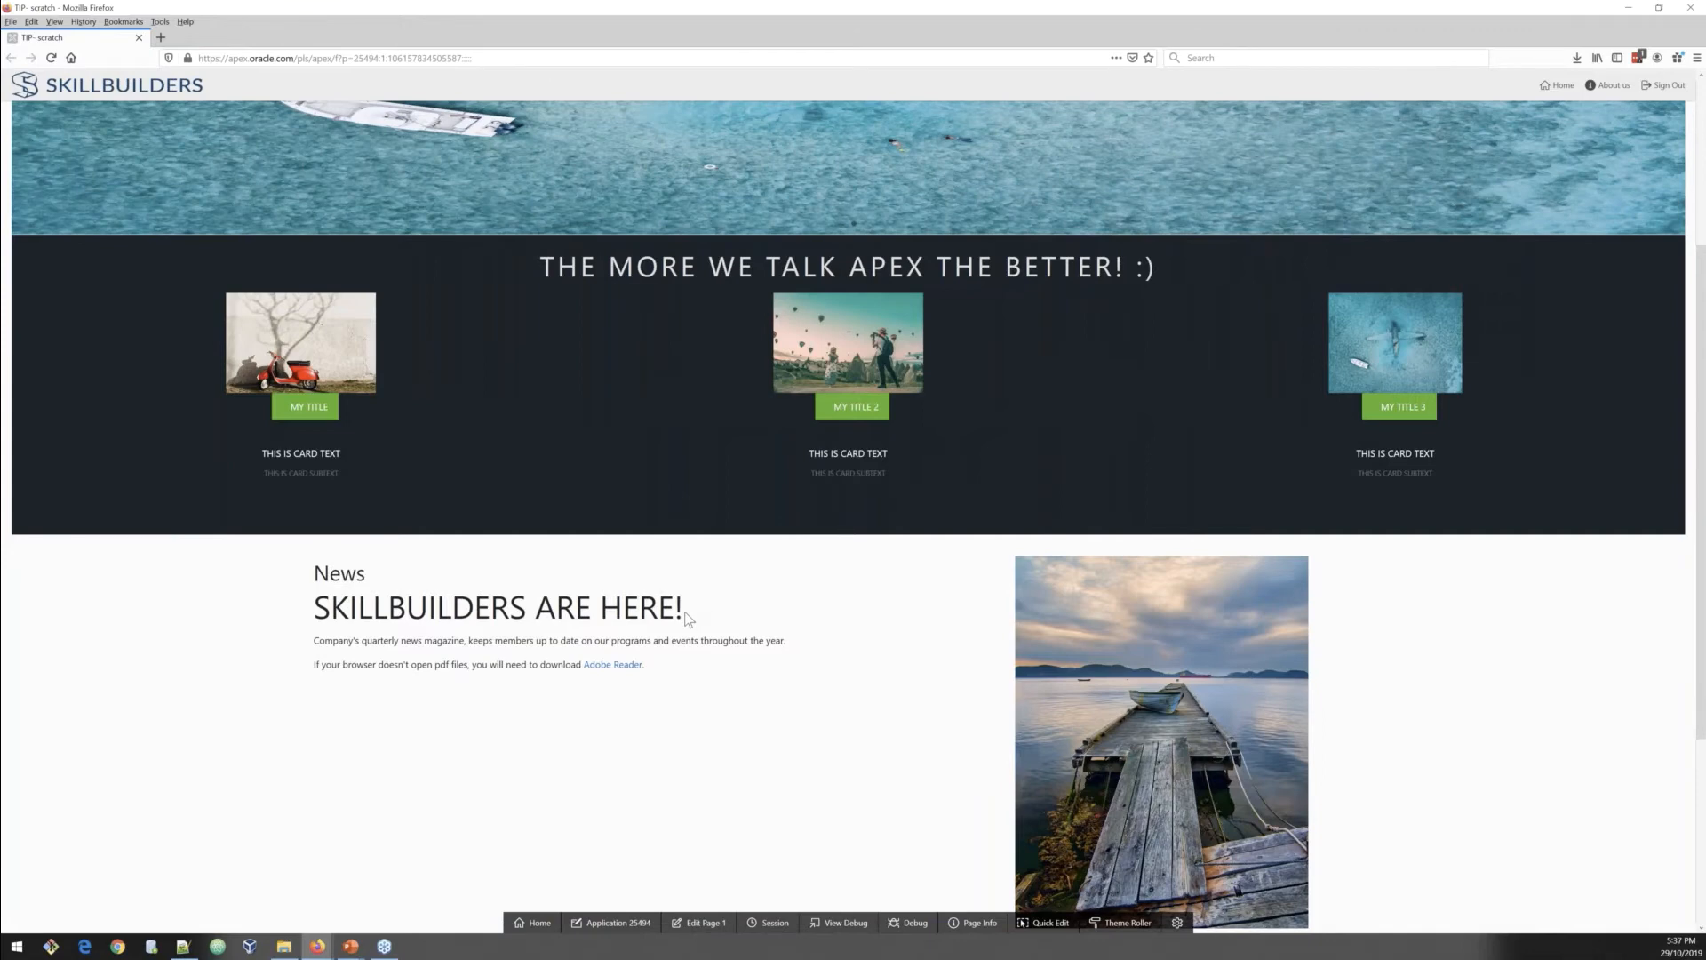
{"action": "scroll", "coordinate": [685, 618], "scroll_direction": "up", "scroll_amount": 3}
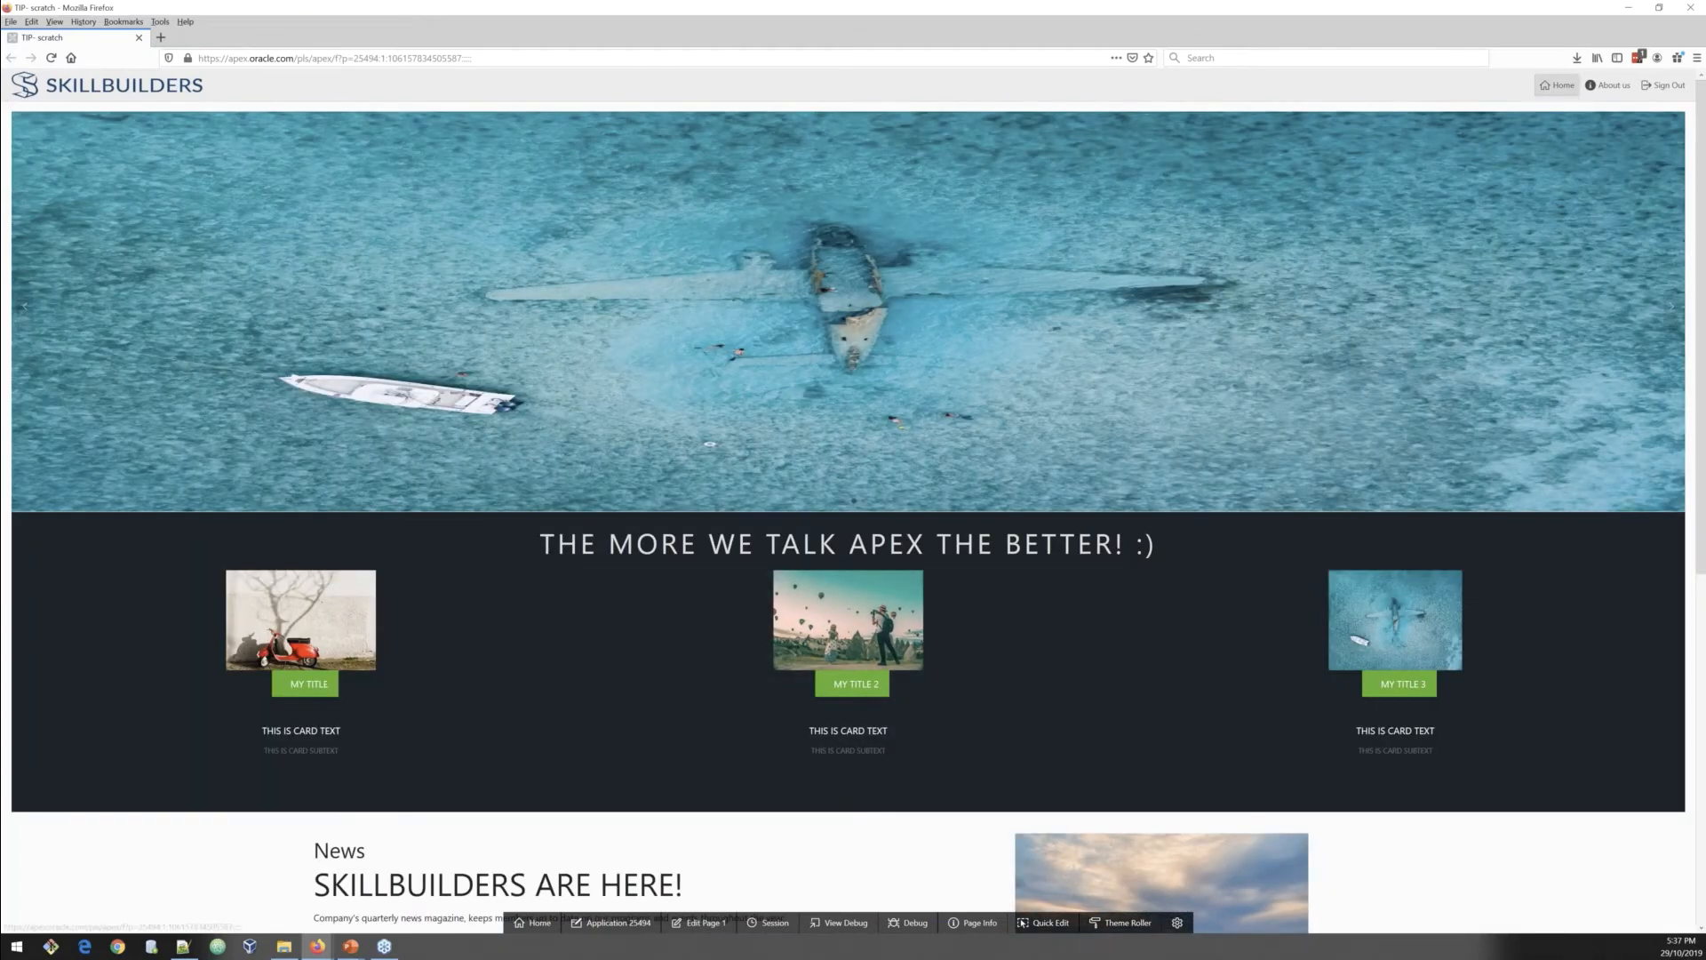
{"action": "scroll", "coordinate": [1581, 590], "scroll_direction": "down", "scroll_amount": 6}
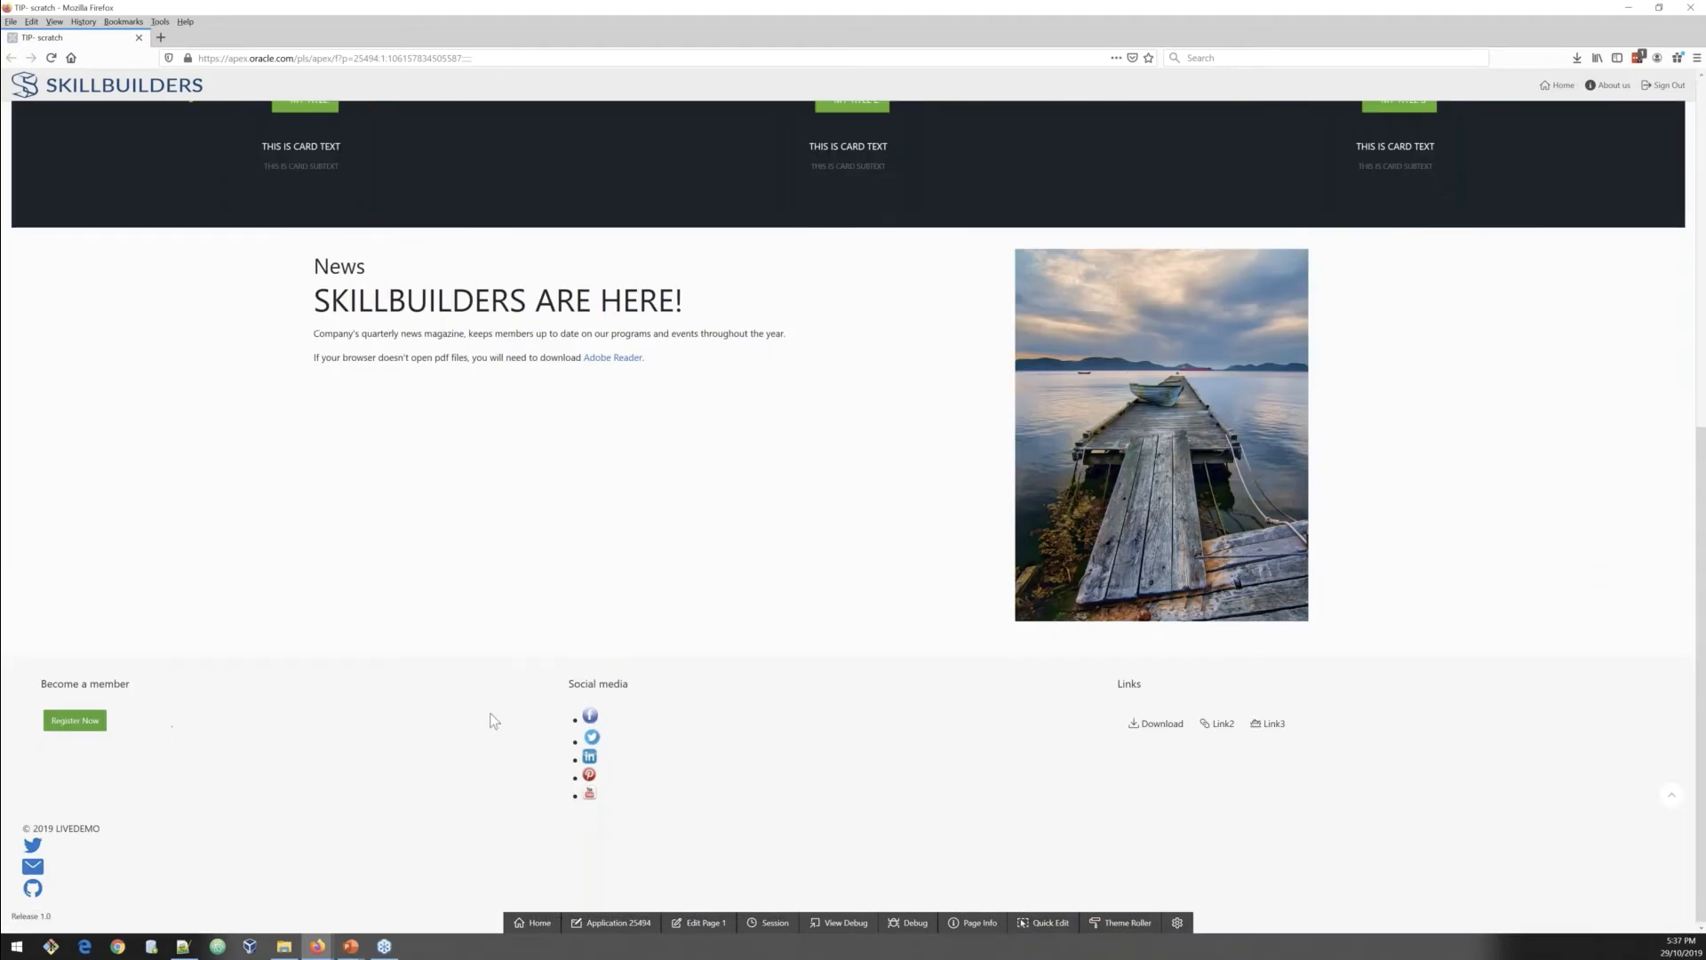
Step: Open the page designer, remove the trailing blank lines from the CSS button hovers region's source, and save
{"action": "left_click", "coordinate": [698, 925]}
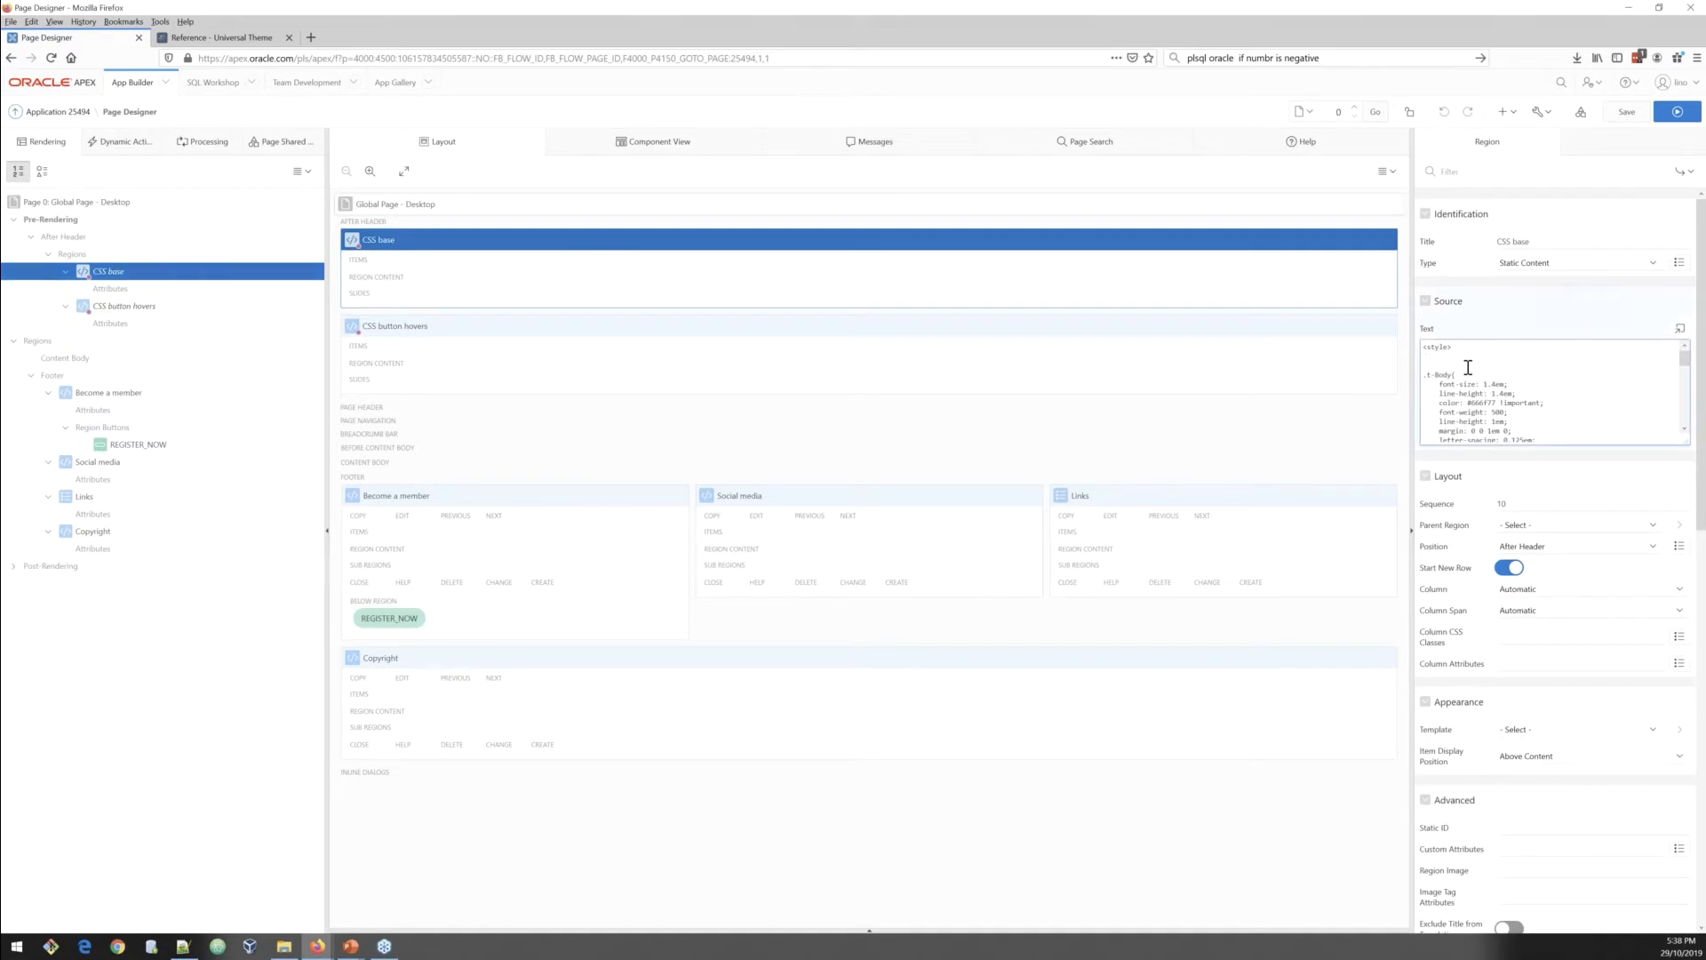
{"action": "scroll", "coordinate": [1468, 367], "scroll_direction": "down", "scroll_amount": 10}
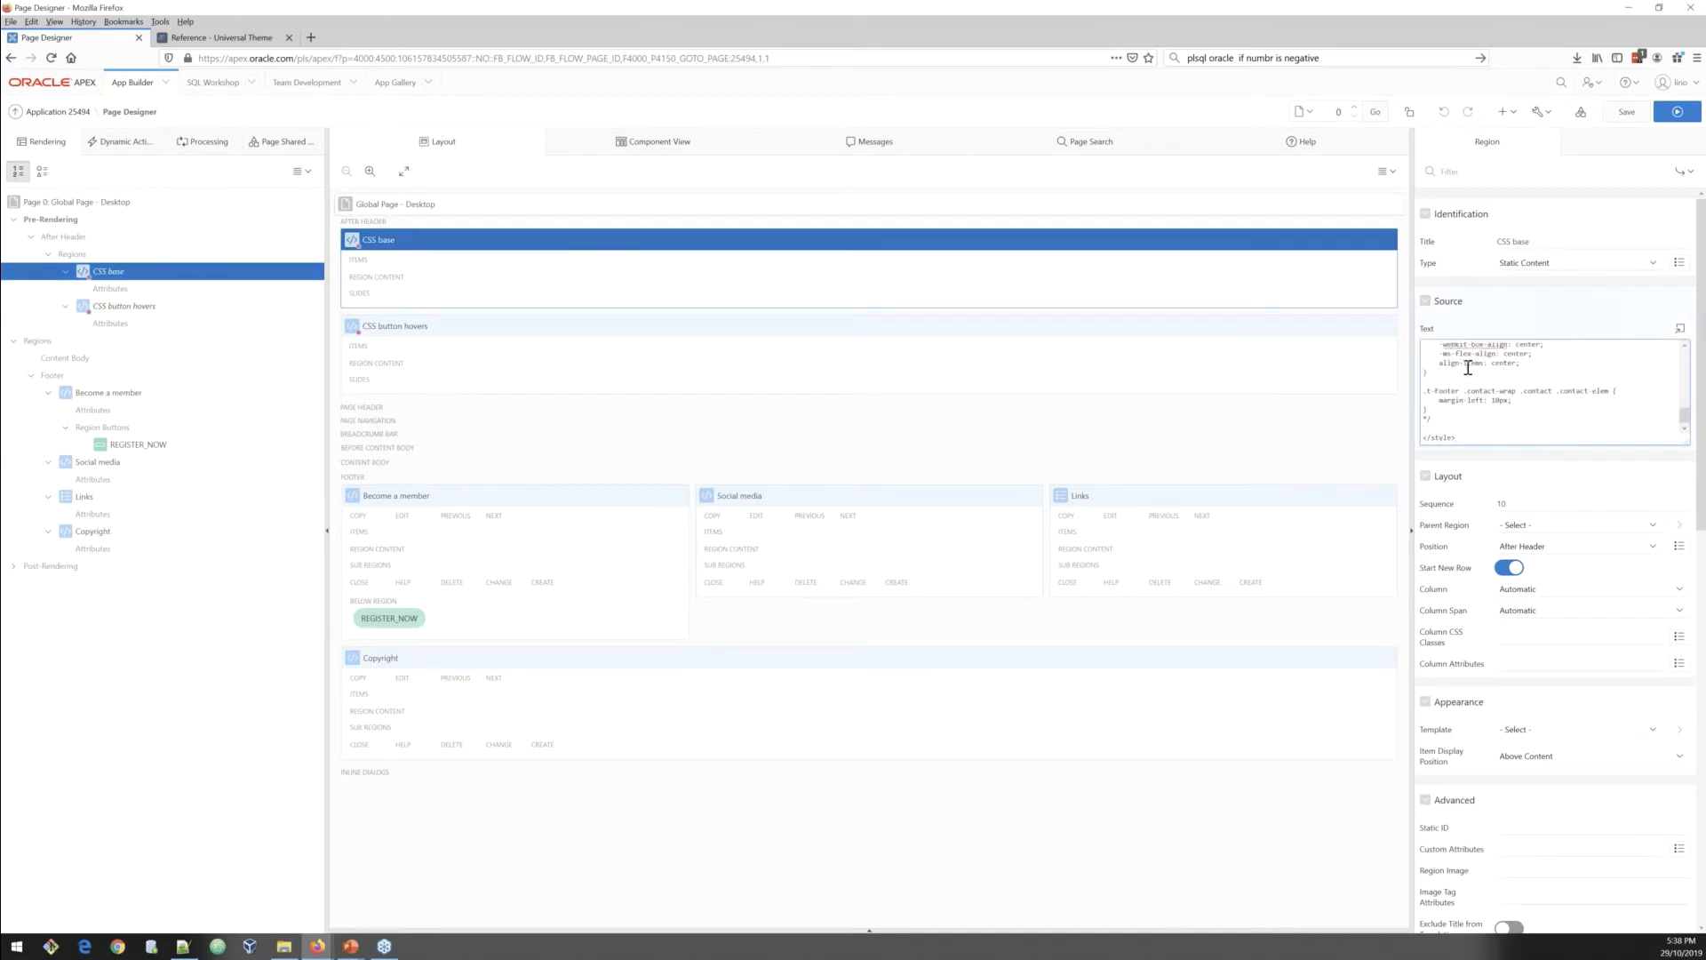
{"action": "left_click", "coordinate": [1426, 418]}
{"action": "left_click", "coordinate": [142, 306]}
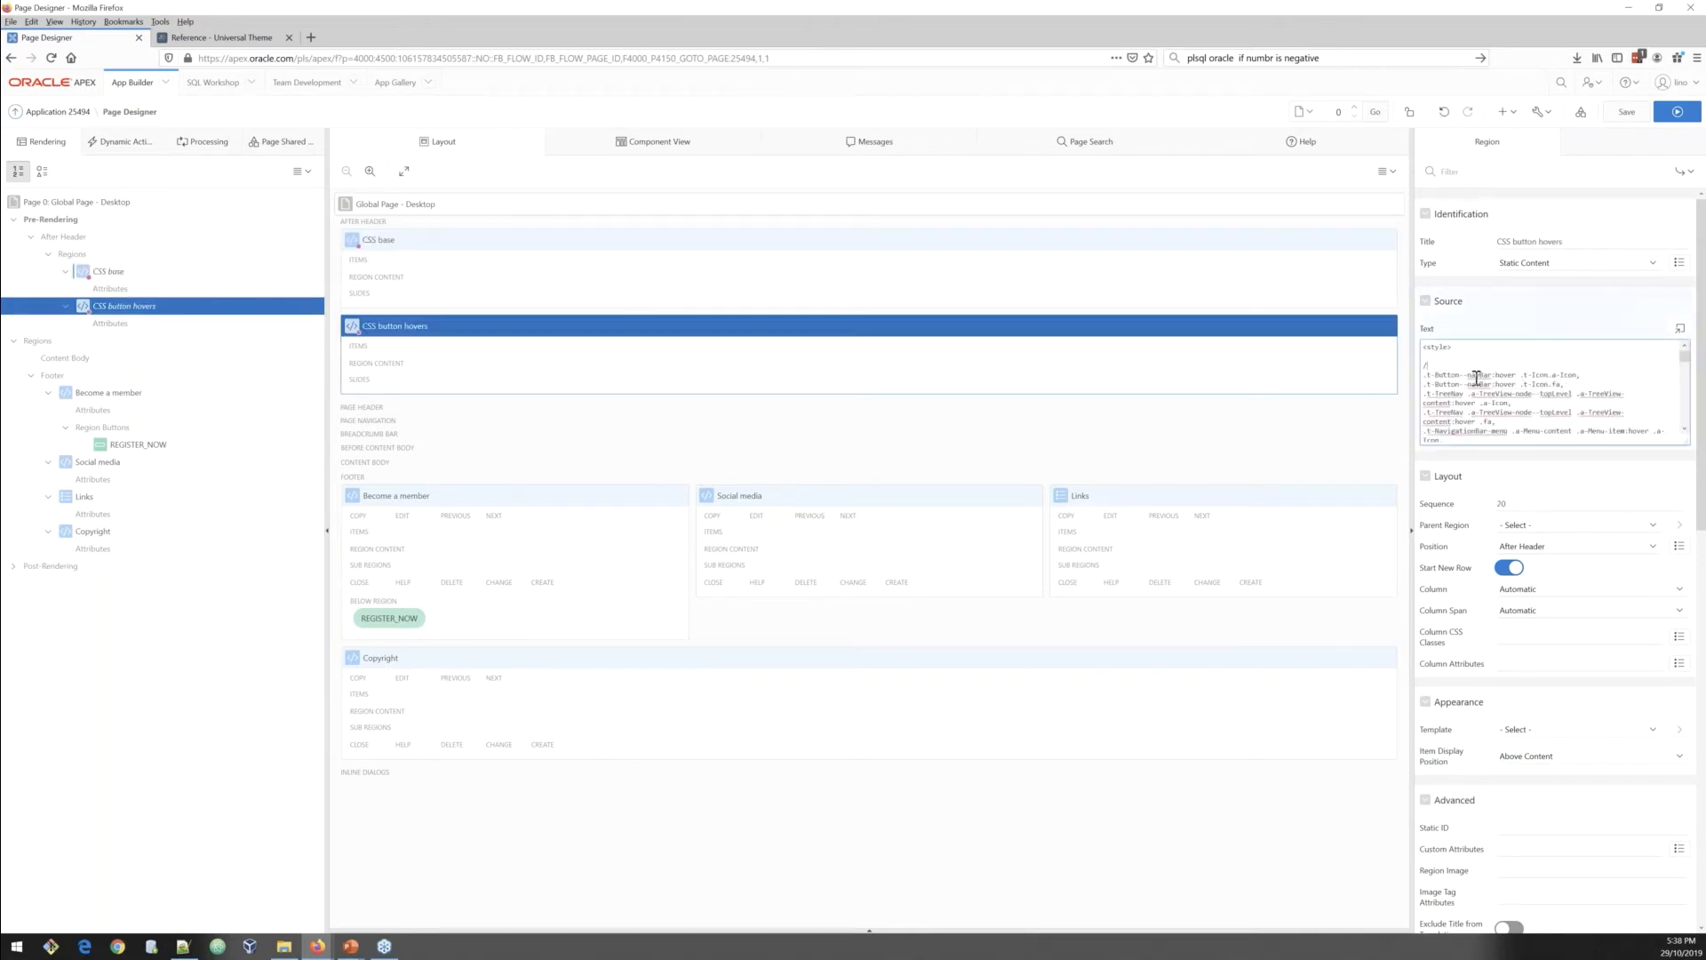
{"action": "scroll", "coordinate": [1476, 393], "scroll_direction": "down", "scroll_amount": 15}
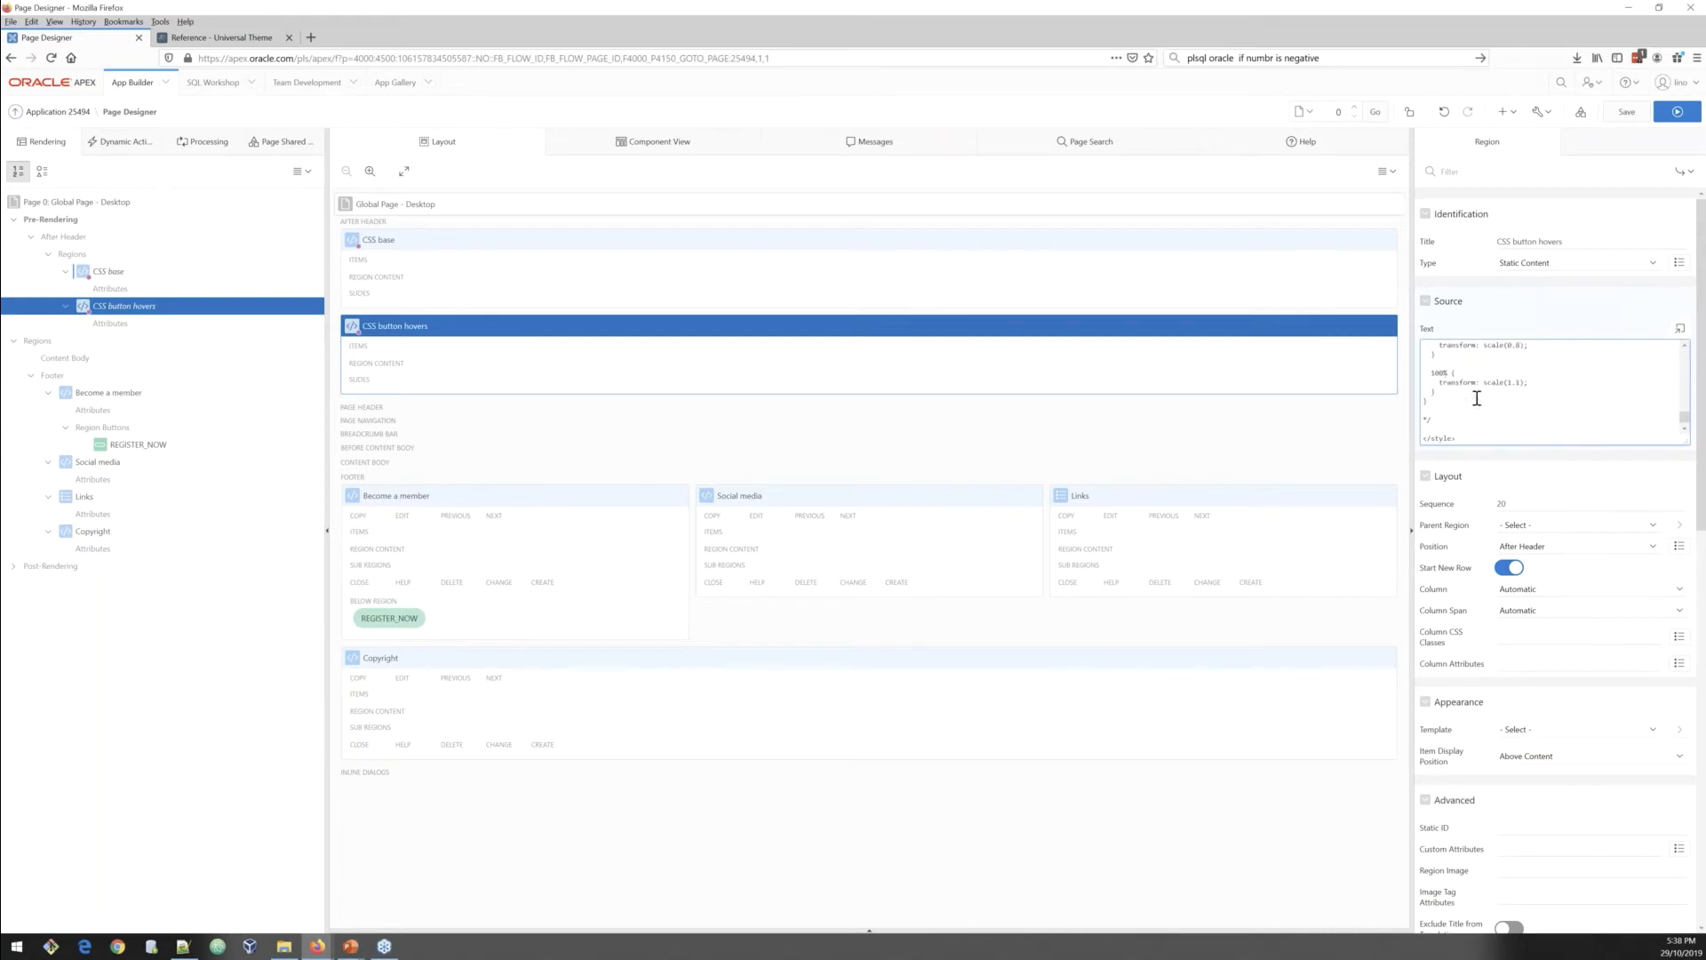
{"action": "key", "text": "BackSpace"}
{"action": "key", "text": "BackSpace"}
{"action": "key", "text": "BackSpace"}
{"action": "key", "text": "ctrl+alt+s"}
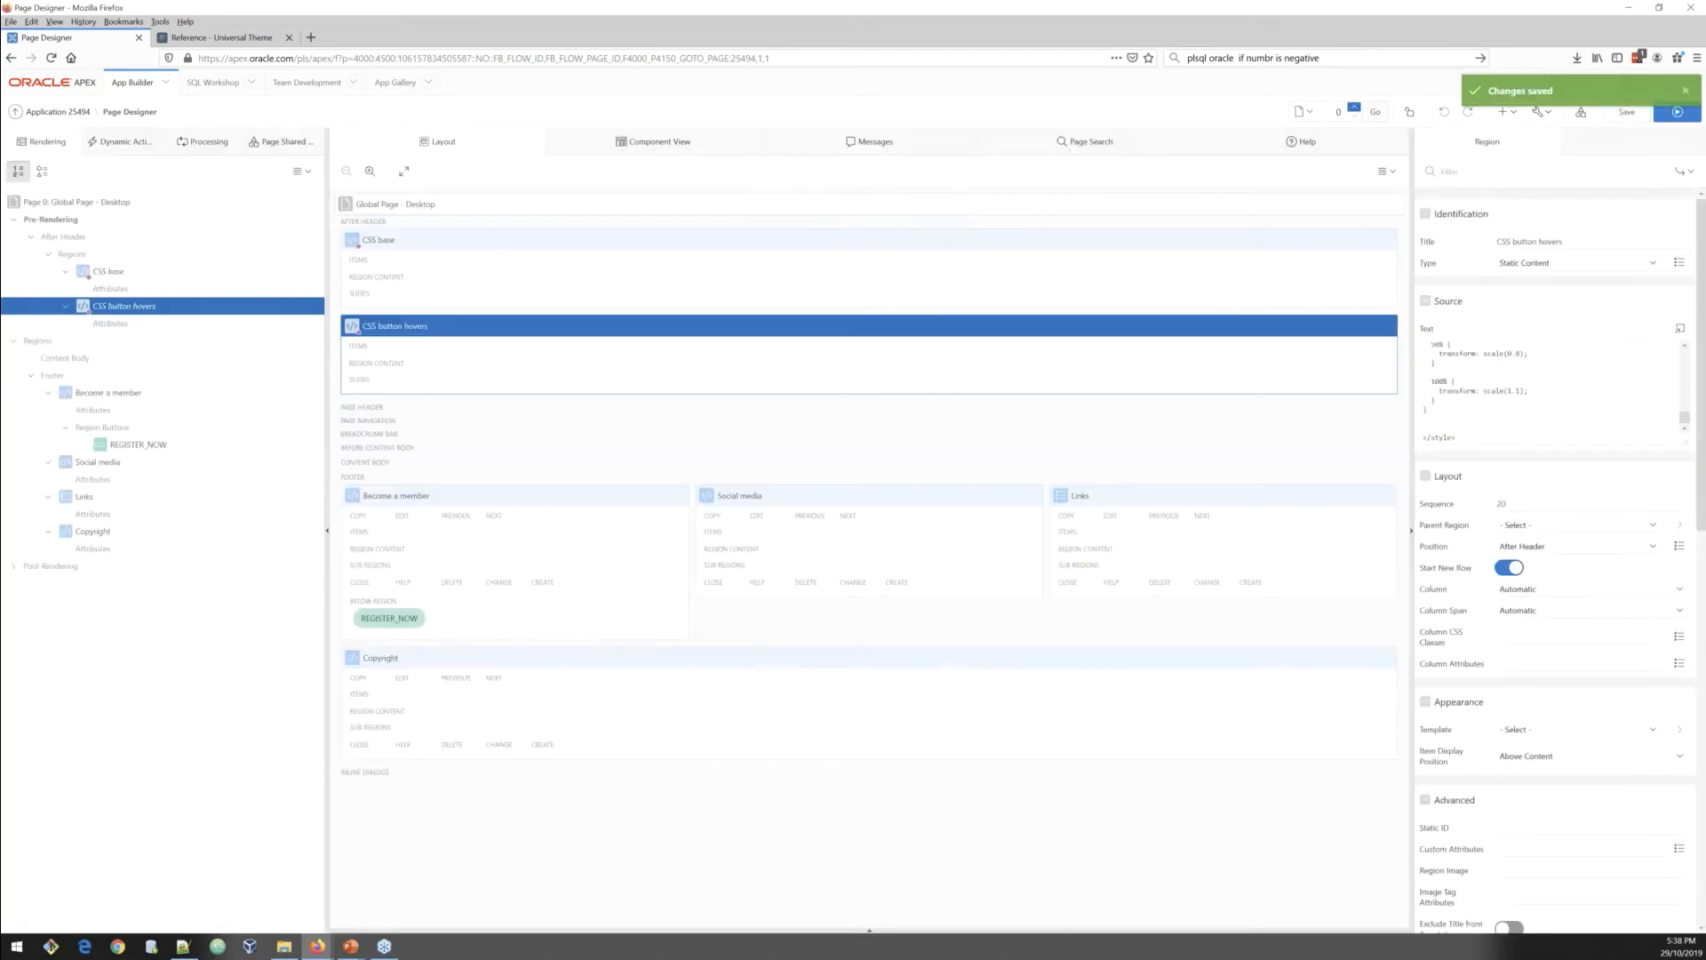
Step: Run the page and scroll through the carousel, cards, News section and footer links
{"action": "left_click", "coordinate": [1680, 116]}
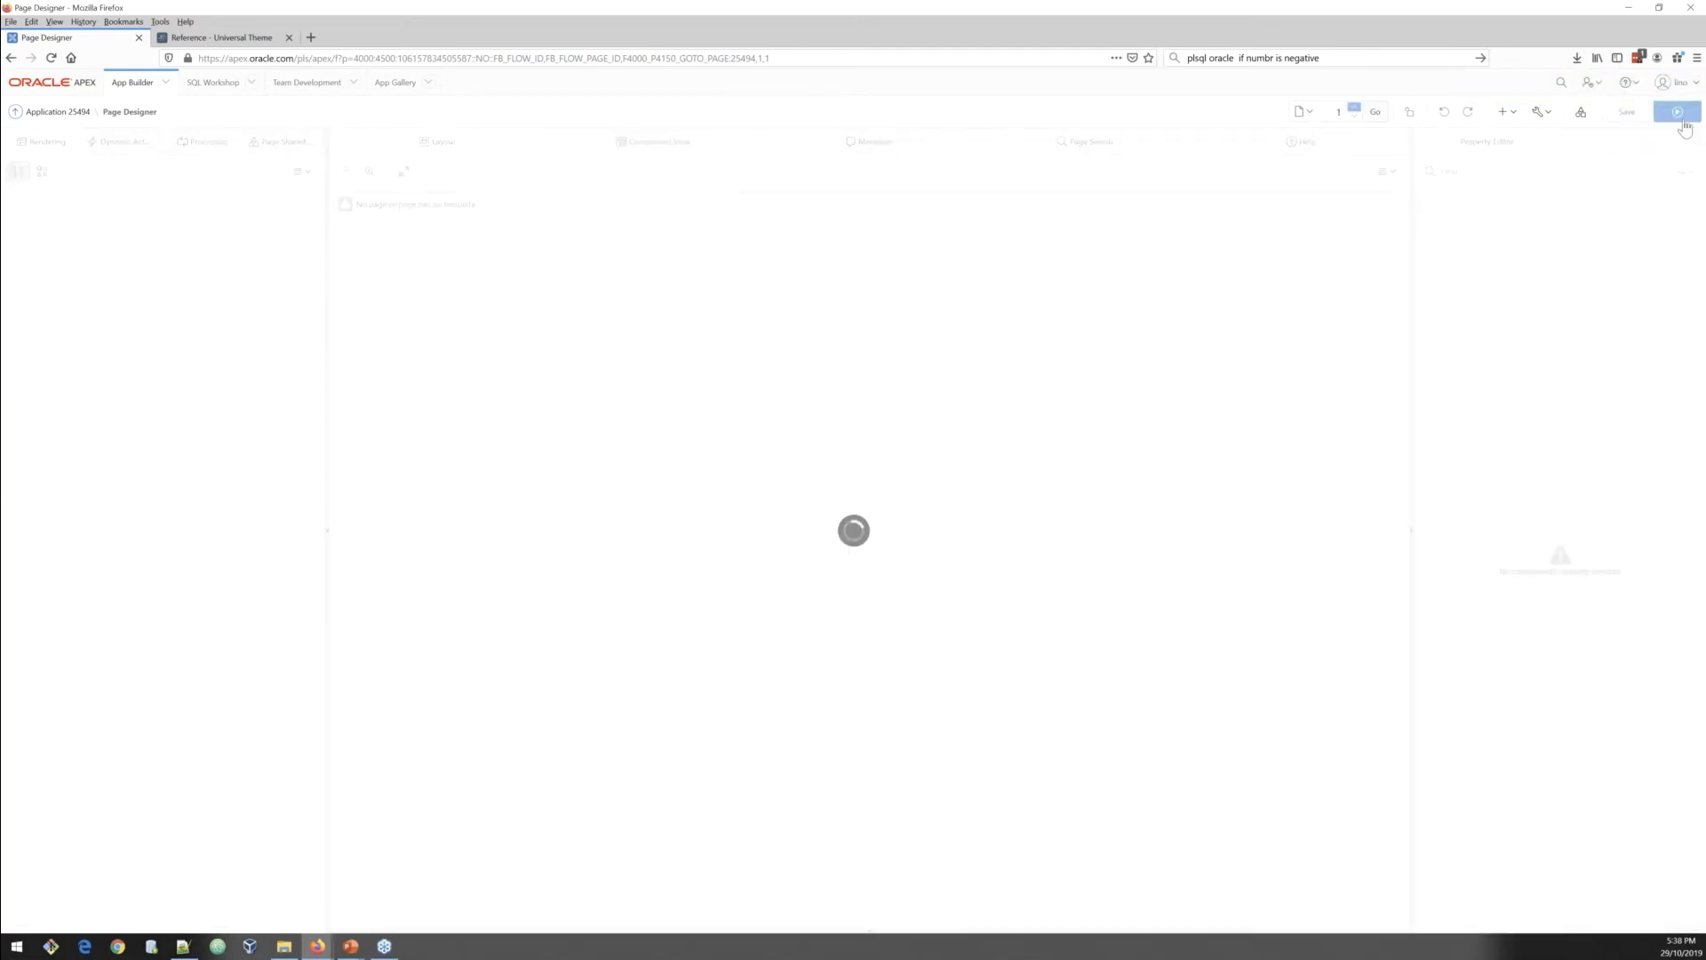
{"action": "left_click", "coordinate": [1679, 113]}
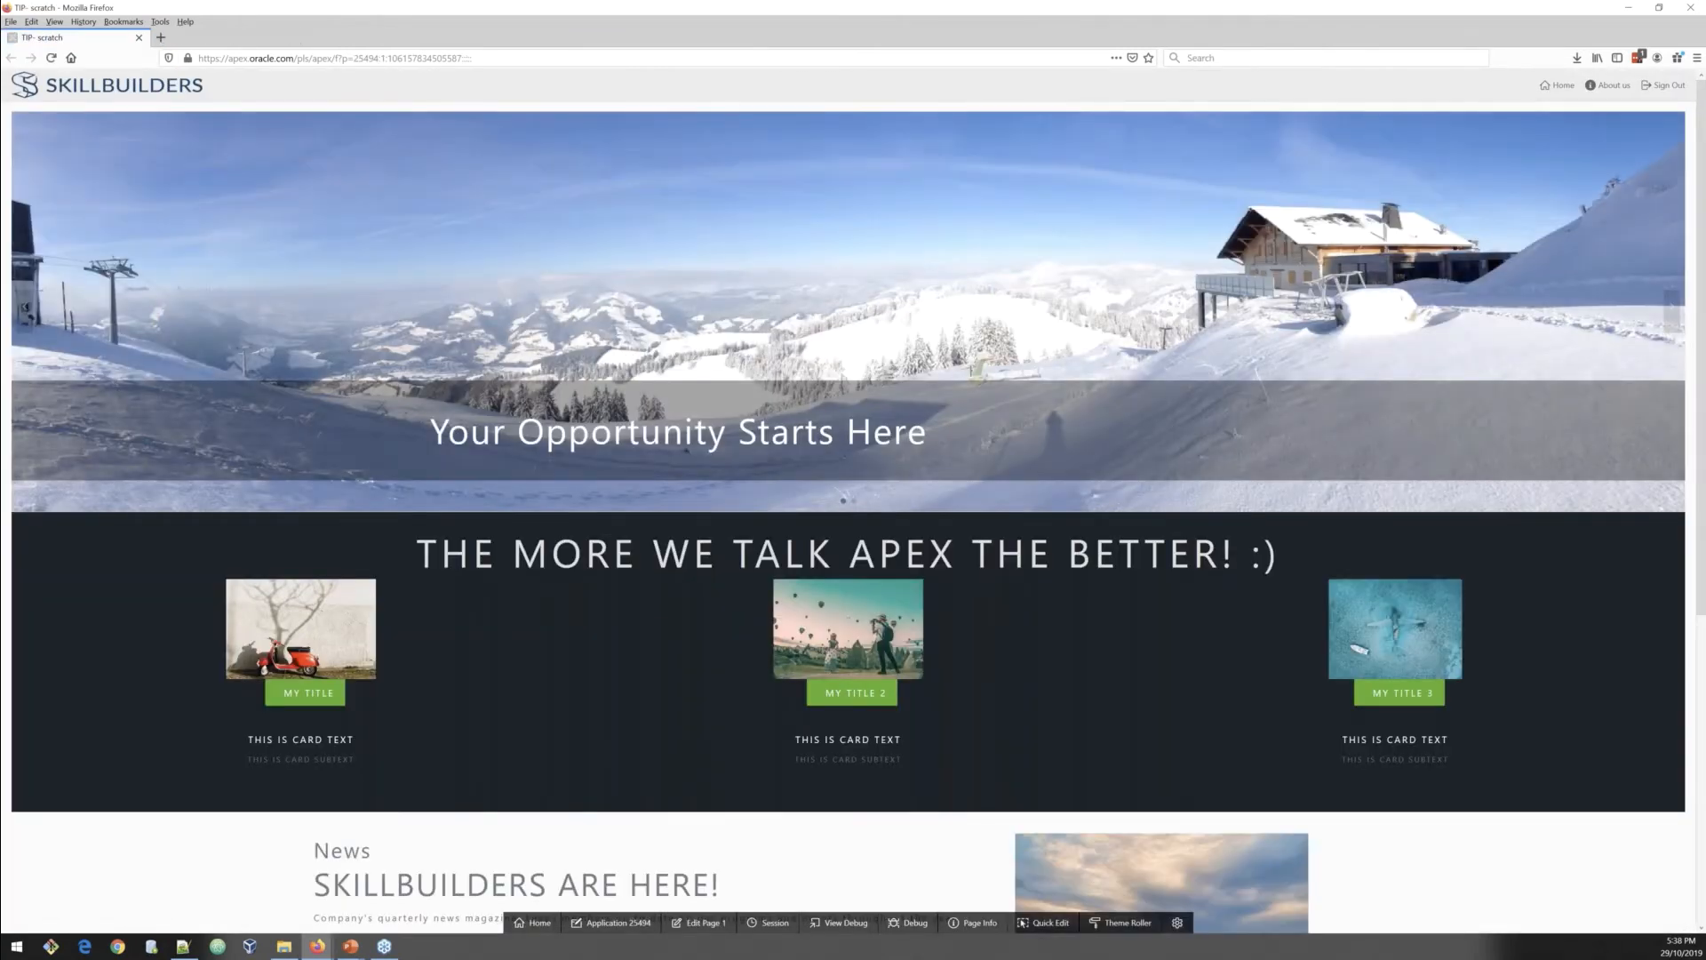
{"action": "scroll", "coordinate": [345, 585], "scroll_direction": "down", "scroll_amount": 2}
{"action": "scroll", "coordinate": [346, 585], "scroll_direction": "down", "scroll_amount": 4}
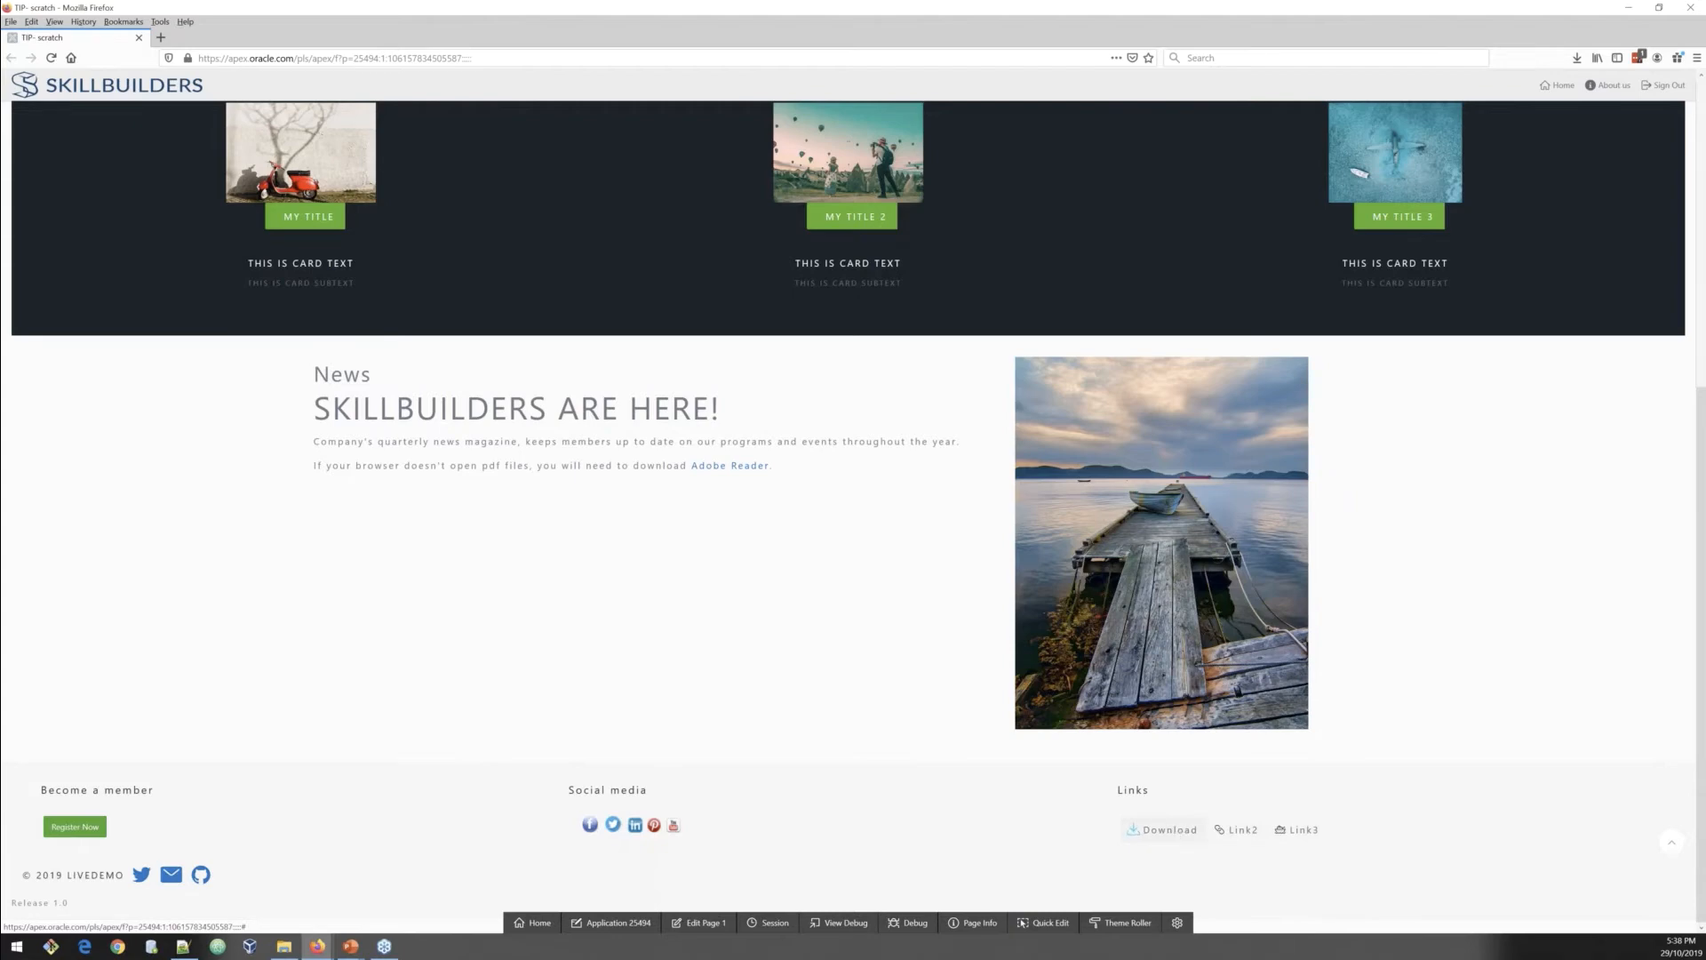
{"action": "left_click_drag", "start_coordinate": [1107, 797], "coordinate": [1199, 832]}
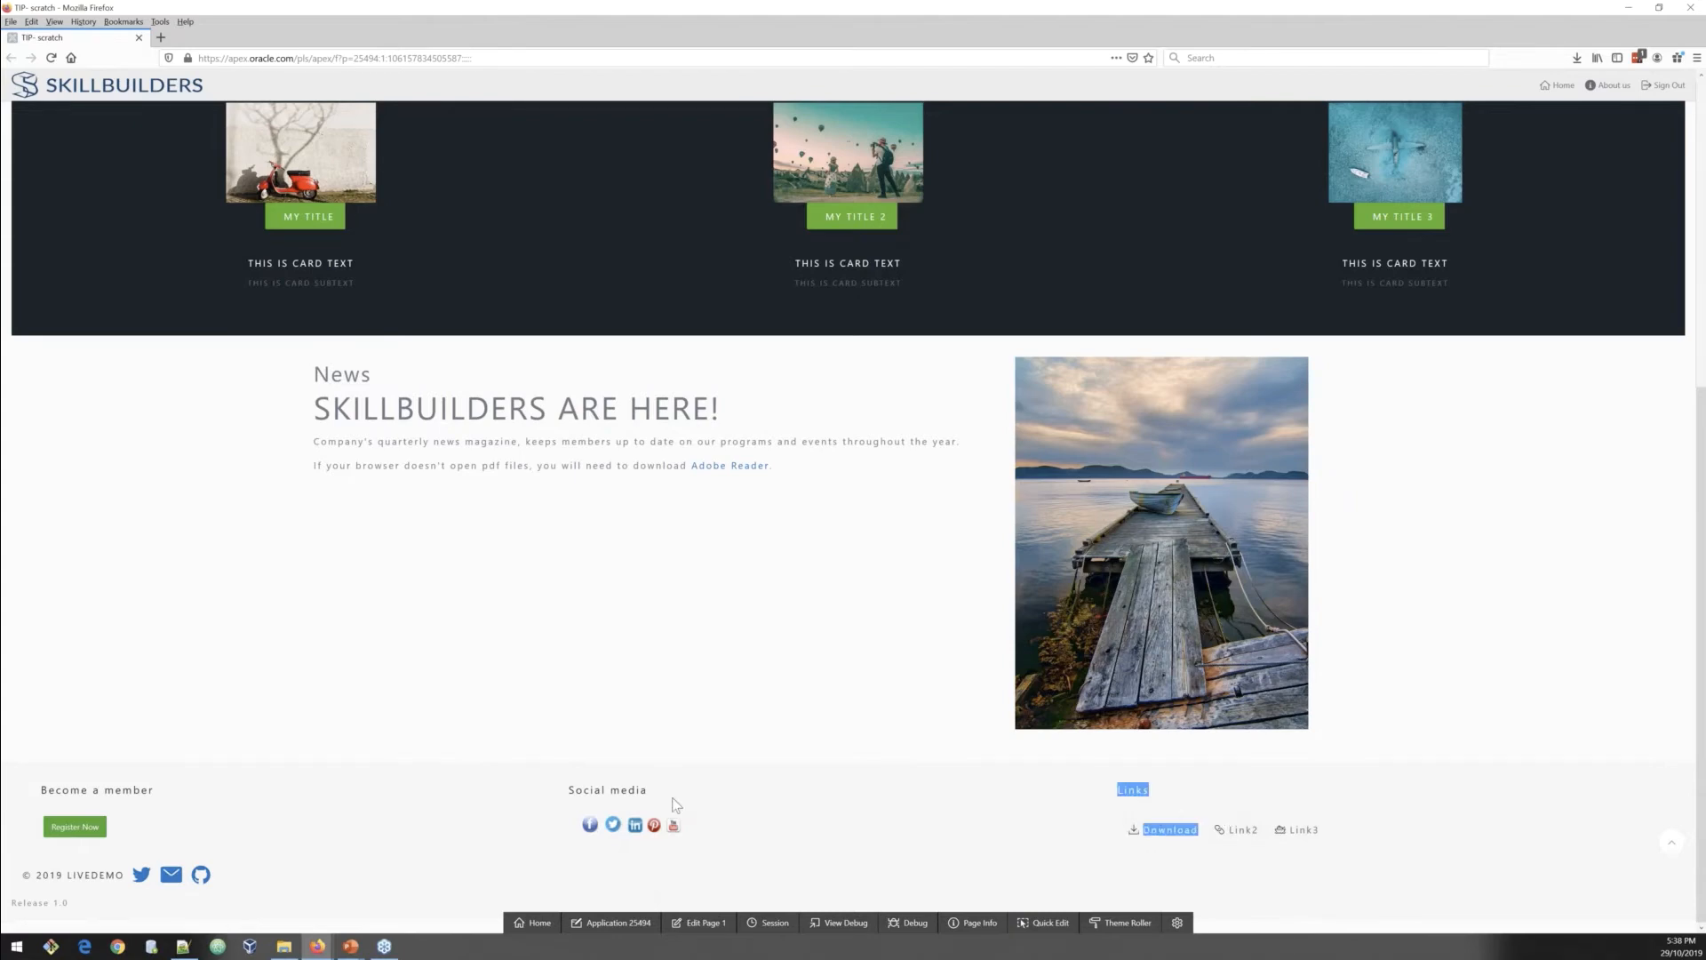
{"action": "left_click_drag", "start_coordinate": [673, 799], "coordinate": [695, 823]}
{"action": "left_click", "coordinate": [695, 825]}
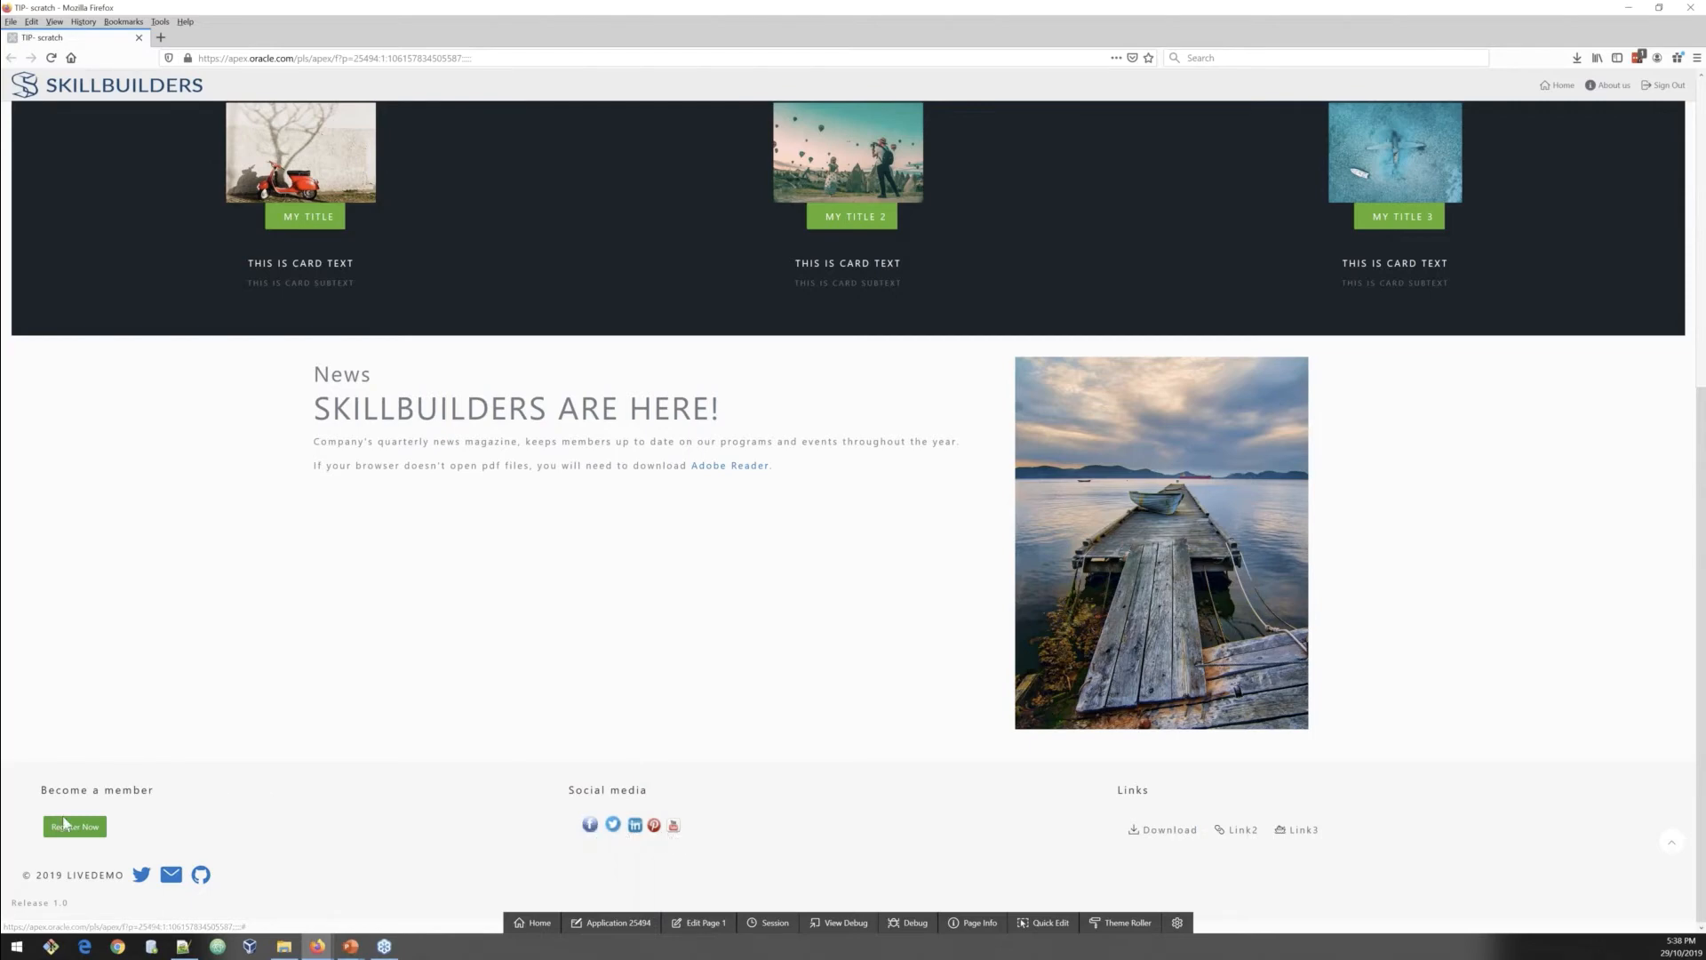
{"action": "triple_click", "coordinate": [71, 876]}
{"action": "left_click", "coordinate": [242, 881]}
{"action": "scroll", "coordinate": [311, 869], "scroll_direction": "up", "scroll_amount": 1}
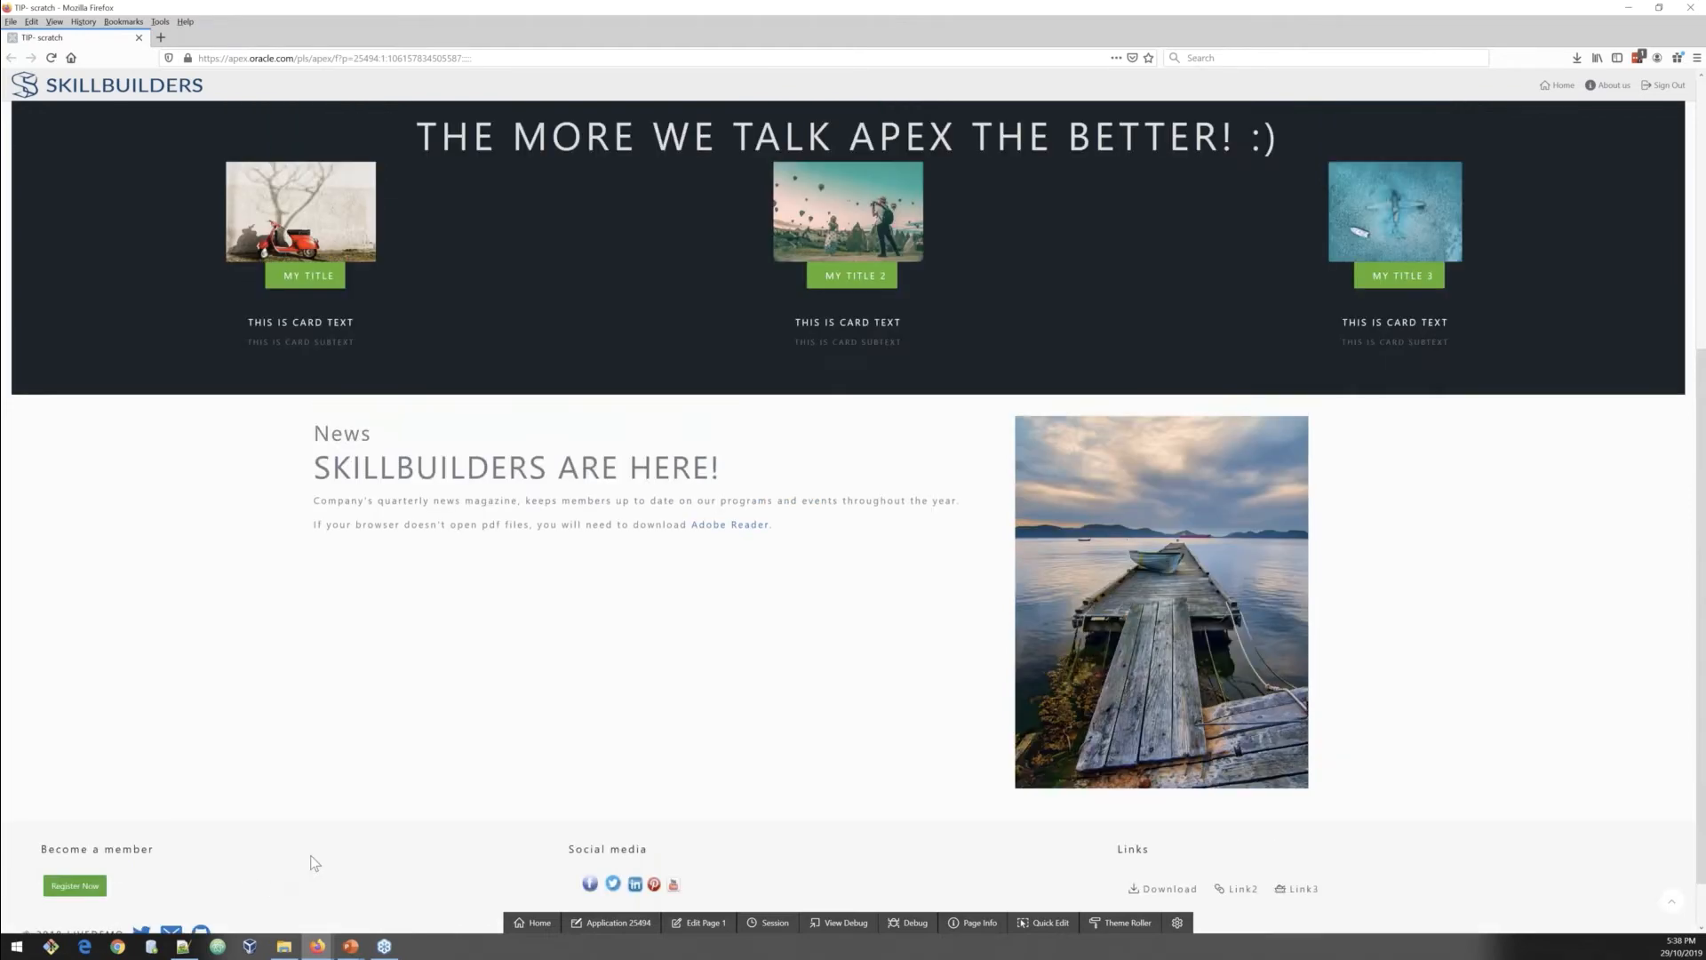
{"action": "scroll", "coordinate": [313, 858], "scroll_direction": "up", "scroll_amount": 3}
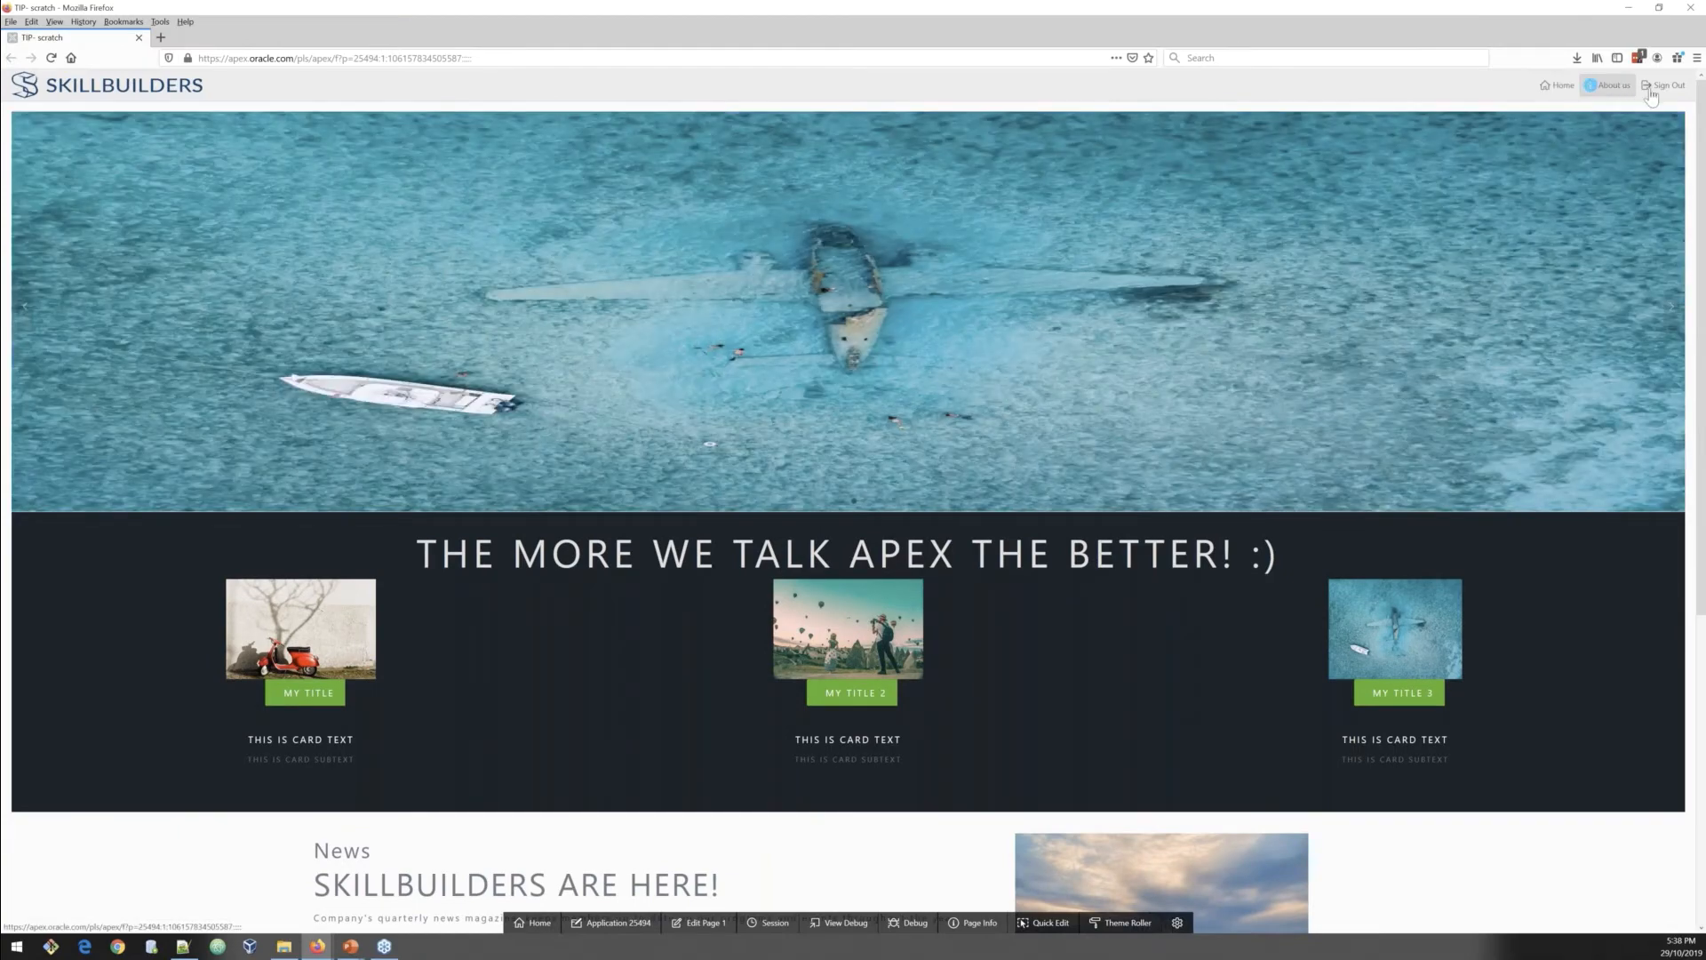
{"action": "scroll", "coordinate": [984, 507], "scroll_direction": "down", "scroll_amount": 5}
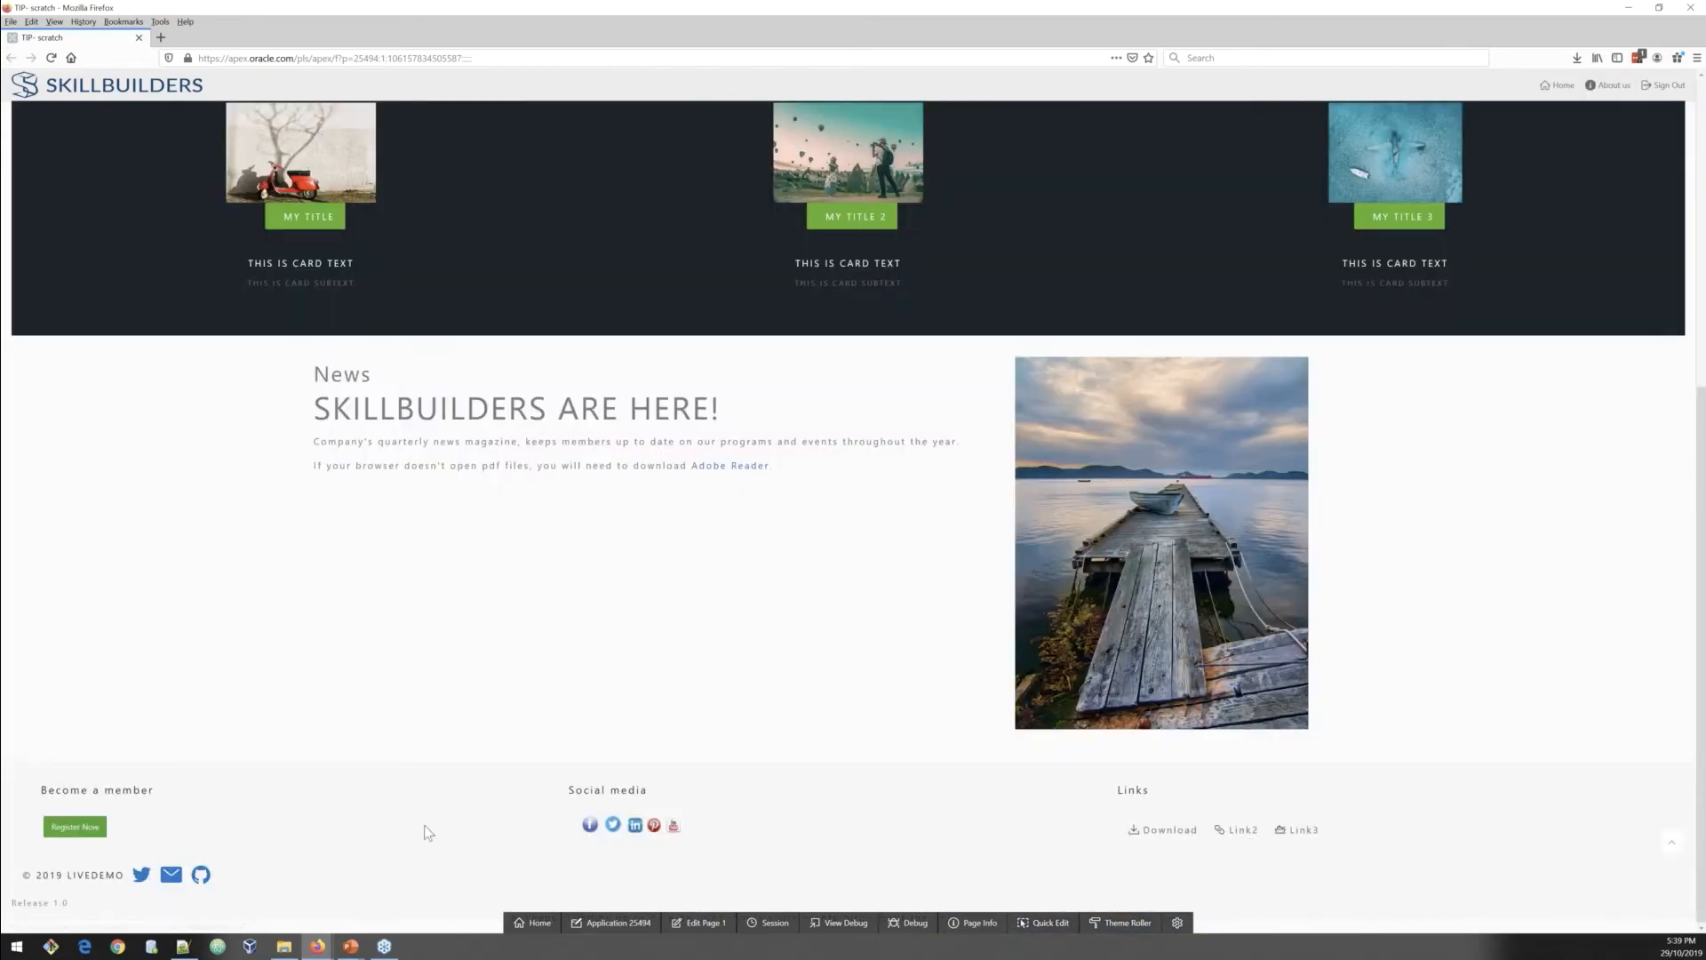
{"action": "scroll", "coordinate": [424, 826], "scroll_direction": "up", "scroll_amount": 2}
{"action": "scroll", "coordinate": [849, 516], "scroll_direction": "up", "scroll_amount": 3}
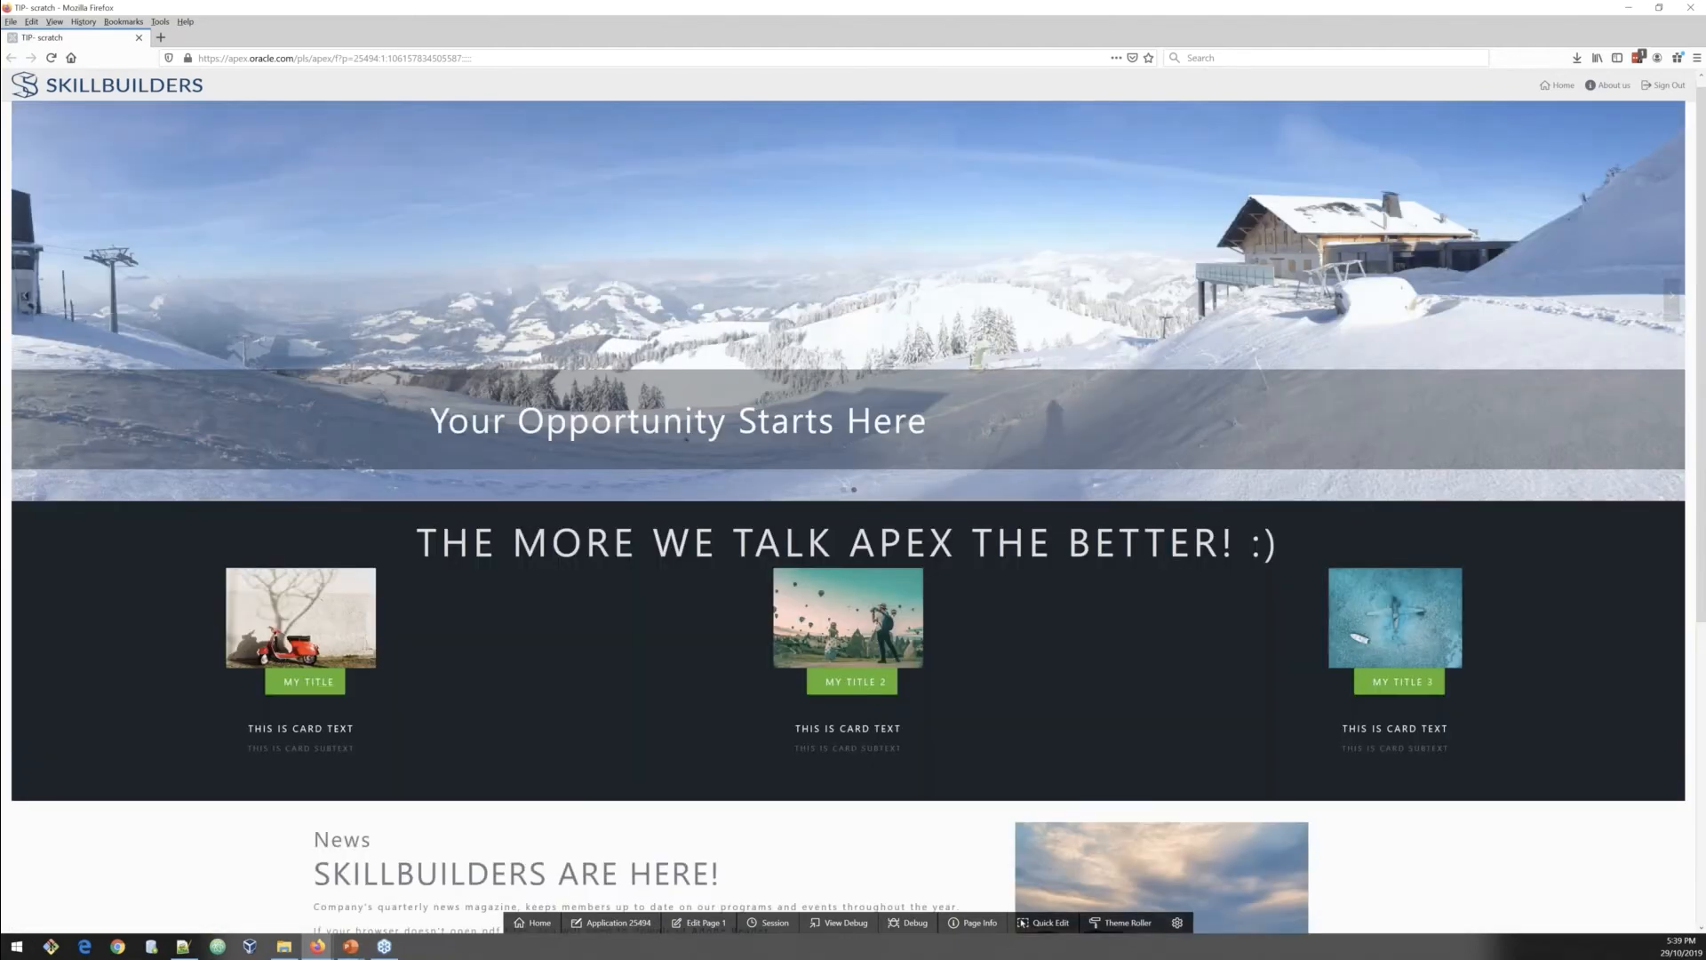
{"action": "scroll", "coordinate": [849, 515], "scroll_direction": "up", "scroll_amount": 1}
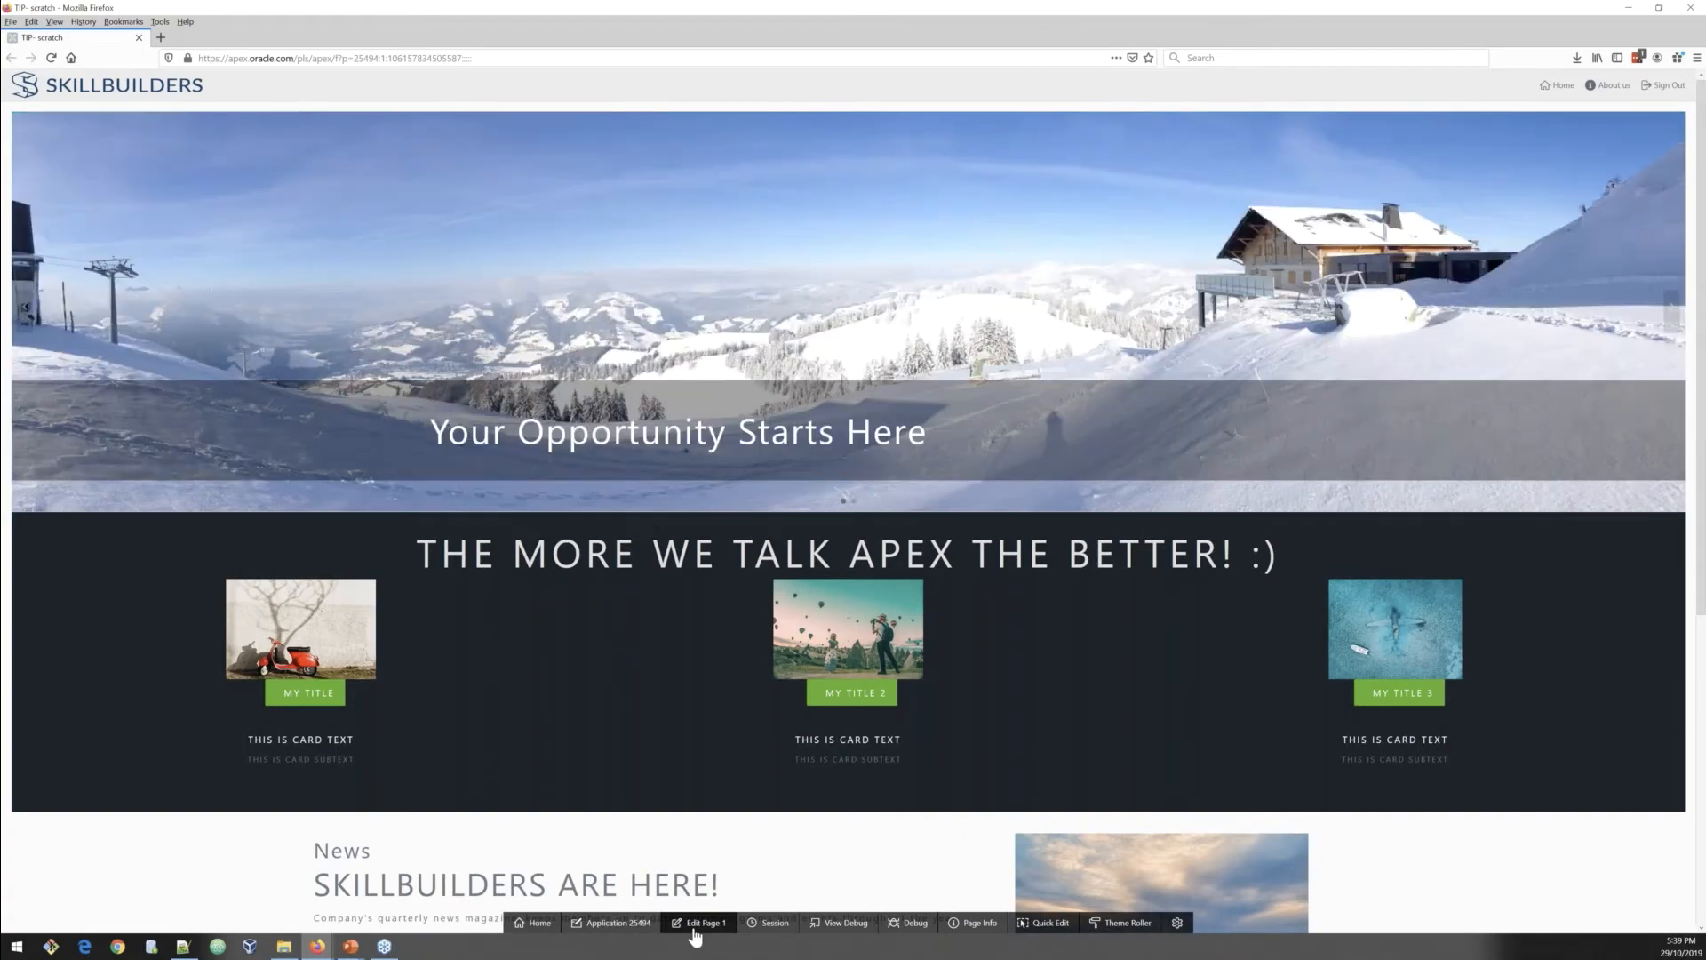
Step: Open the Home page's inline CSS in an enlarged code editor and remove the indentation before the u-color-41-text comment
{"action": "left_click", "coordinate": [695, 924]}
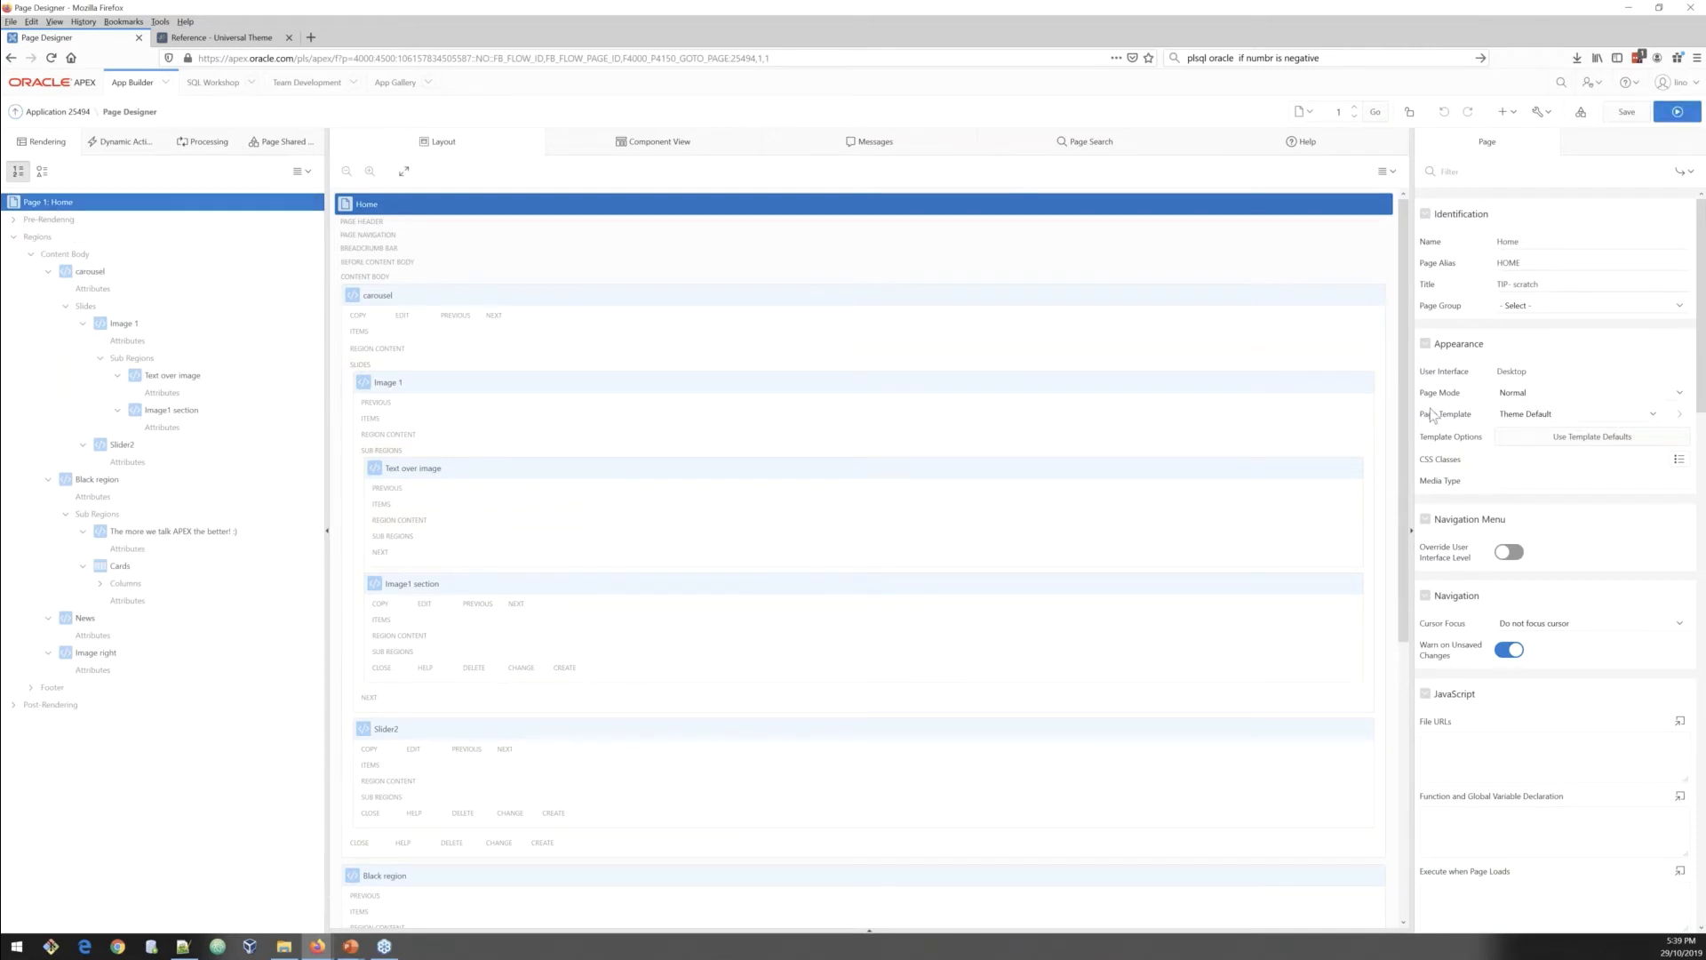
{"action": "scroll", "coordinate": [1582, 569], "scroll_direction": "down", "scroll_amount": 4}
{"action": "scroll", "coordinate": [1607, 577], "scroll_direction": "down", "scroll_amount": 1}
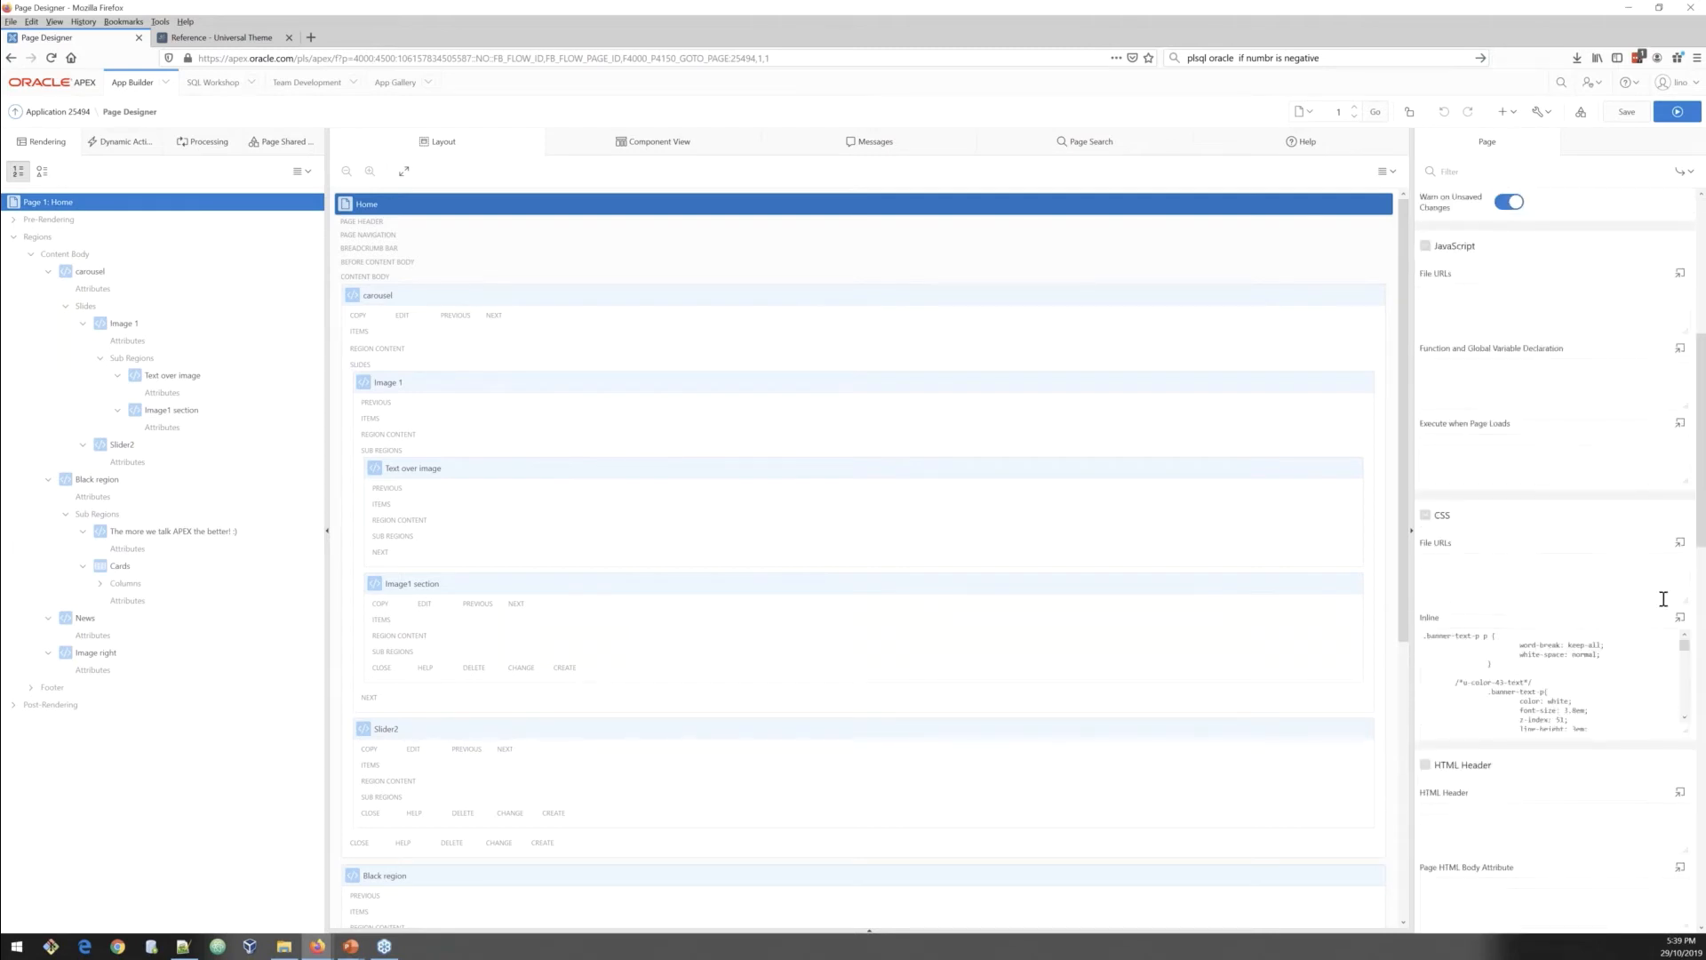
{"action": "left_click", "coordinate": [1680, 620]}
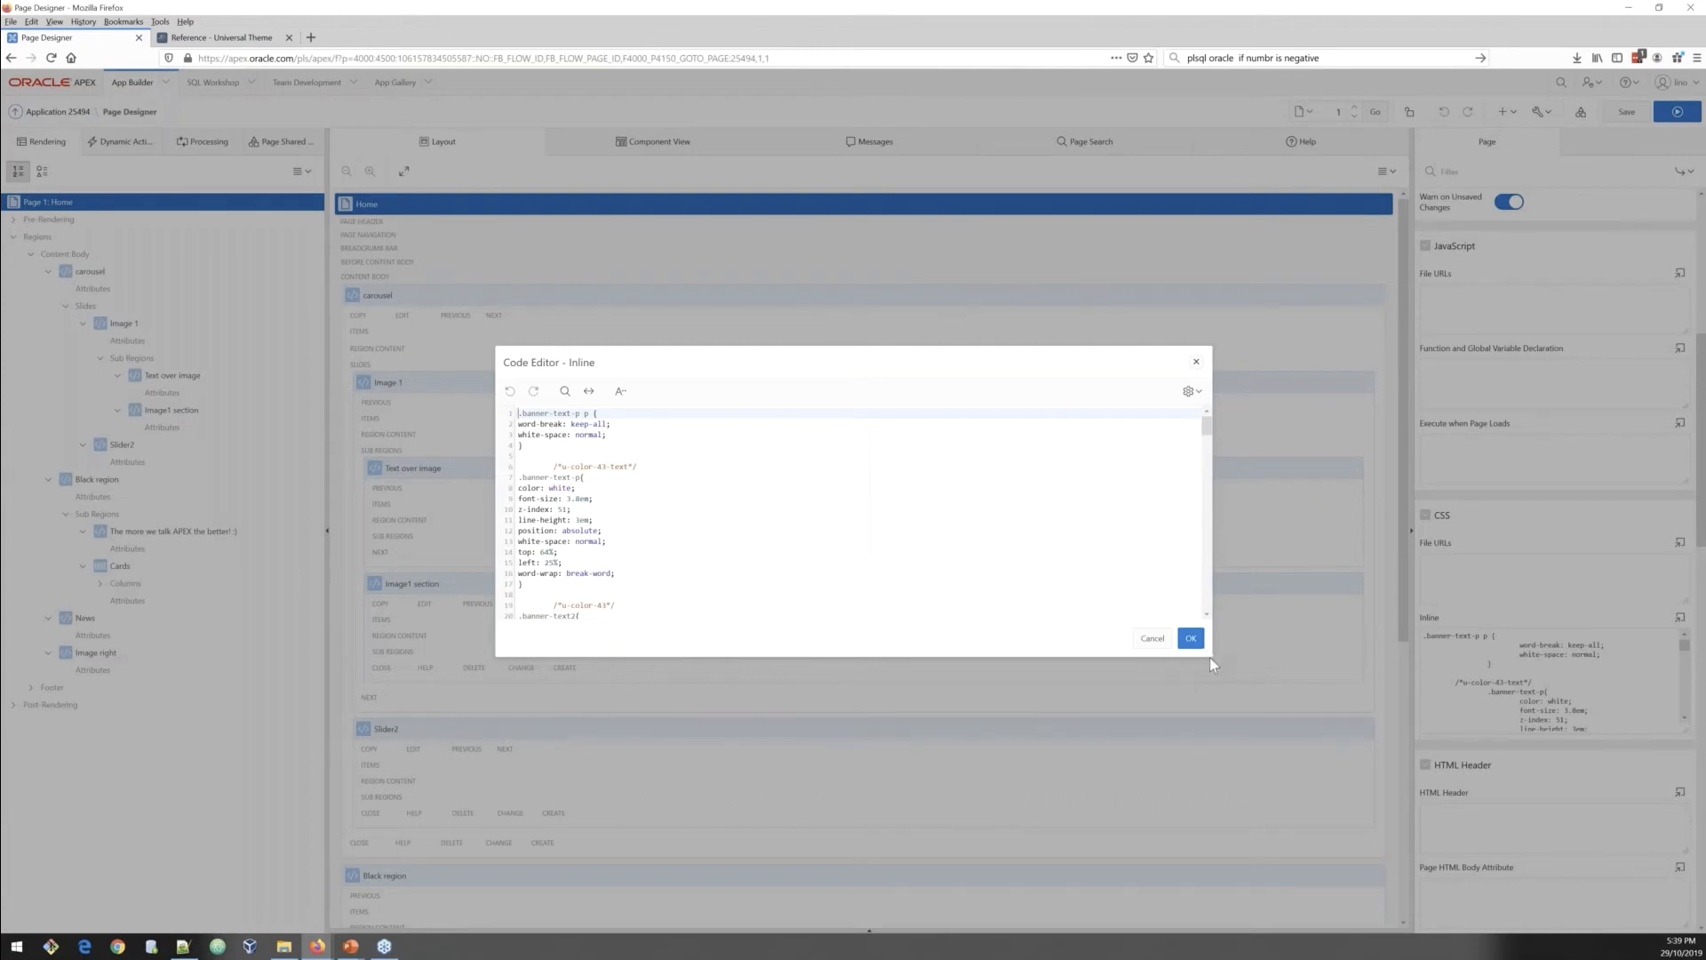
{"action": "left_click_drag", "start_coordinate": [1211, 660], "coordinate": [1377, 911]}
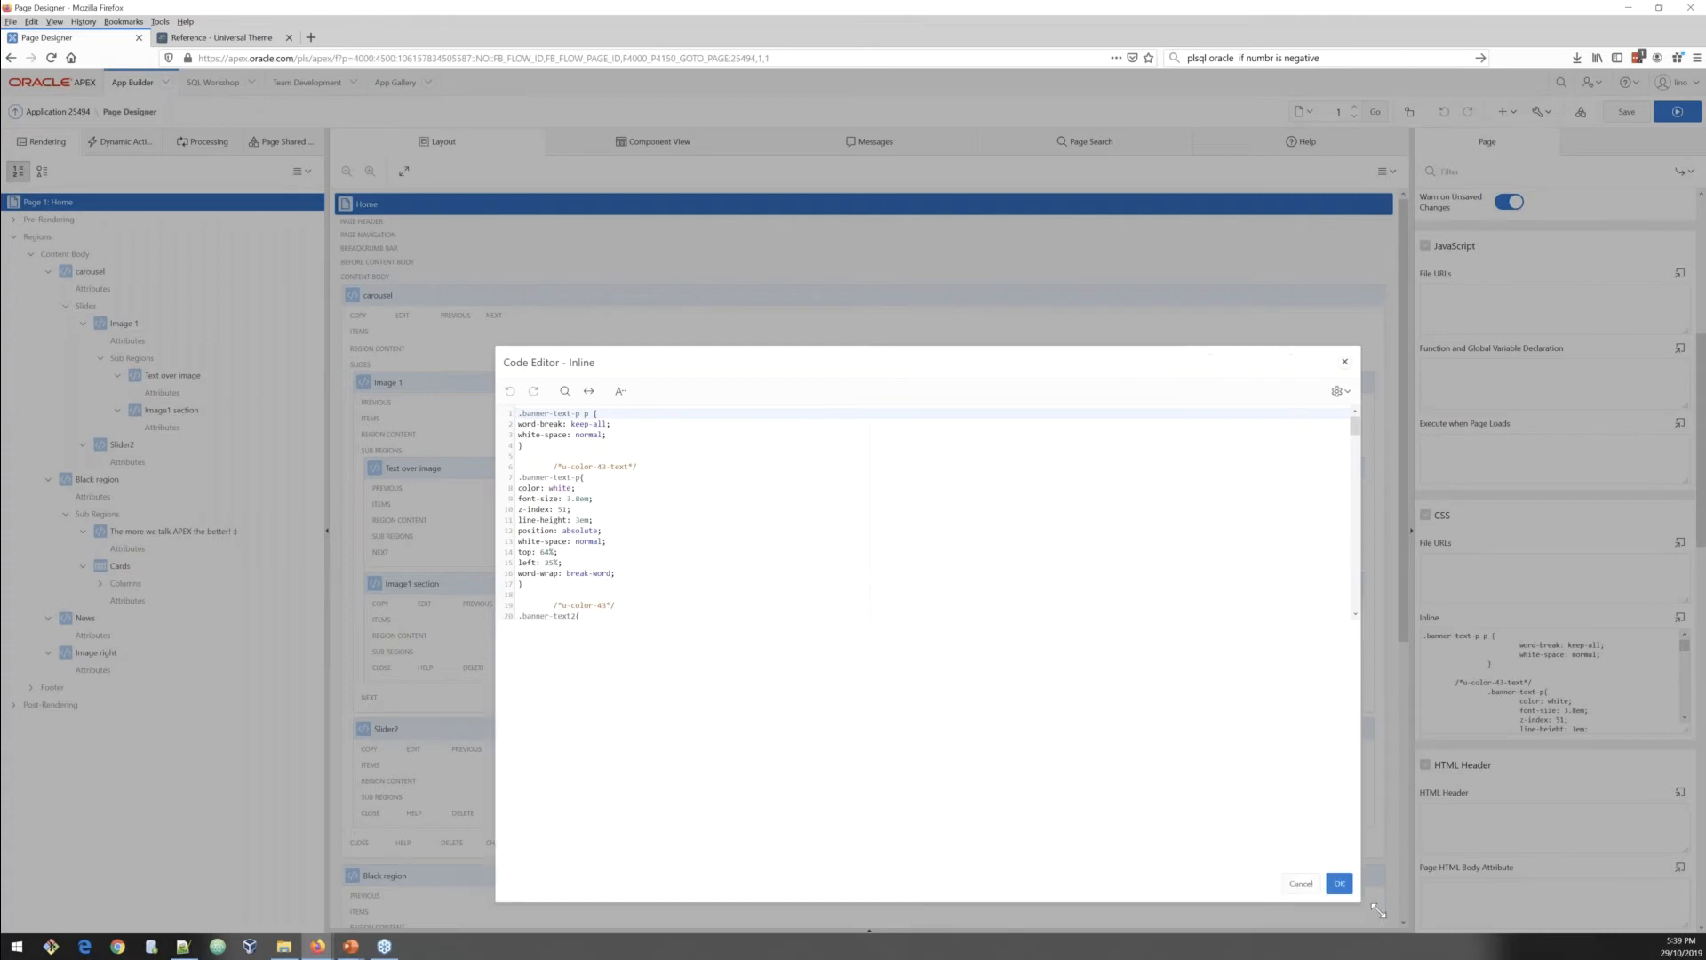
{"action": "left_click_drag", "start_coordinate": [613, 360], "coordinate": [492, 142]}
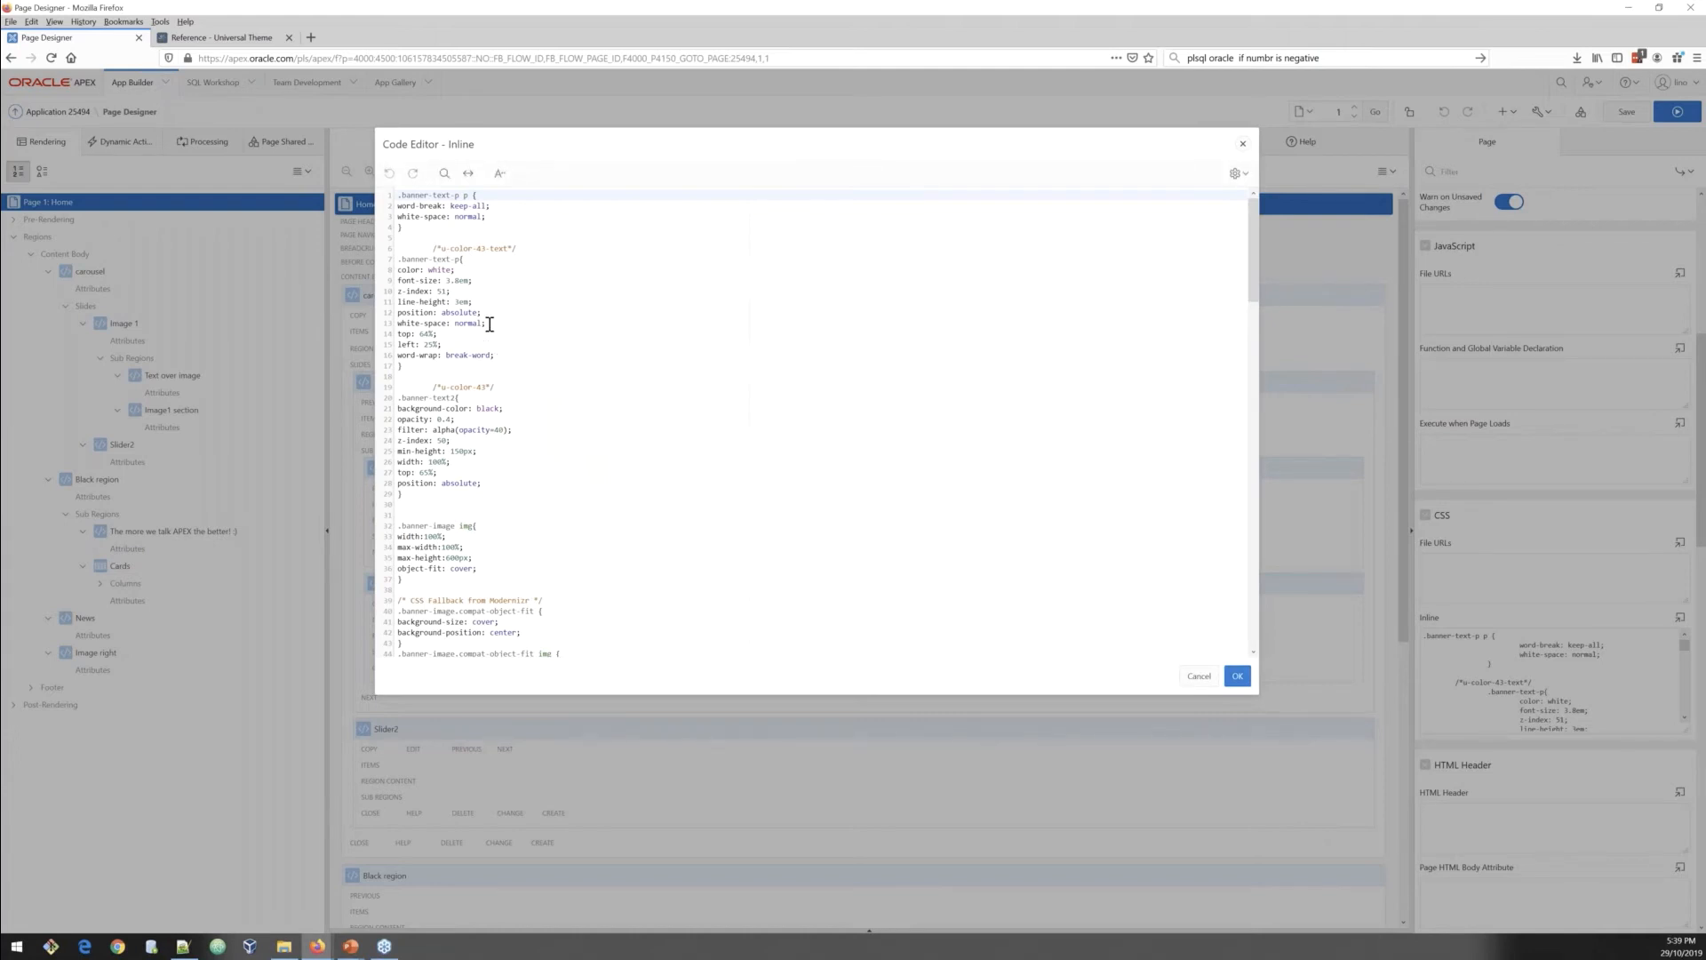
{"action": "left_click", "coordinate": [434, 249]}
{"action": "key", "text": "BackSpace"}
{"action": "key", "text": "BackSpace"}
{"action": "key", "text": "BackSpace"}
{"action": "key", "text": "BackSpace"}
{"action": "key", "text": "BackSpace"}
{"action": "key", "text": "BackSpace"}
{"action": "key", "text": "BackSpace"}
{"action": "key", "text": "BackSpace"}
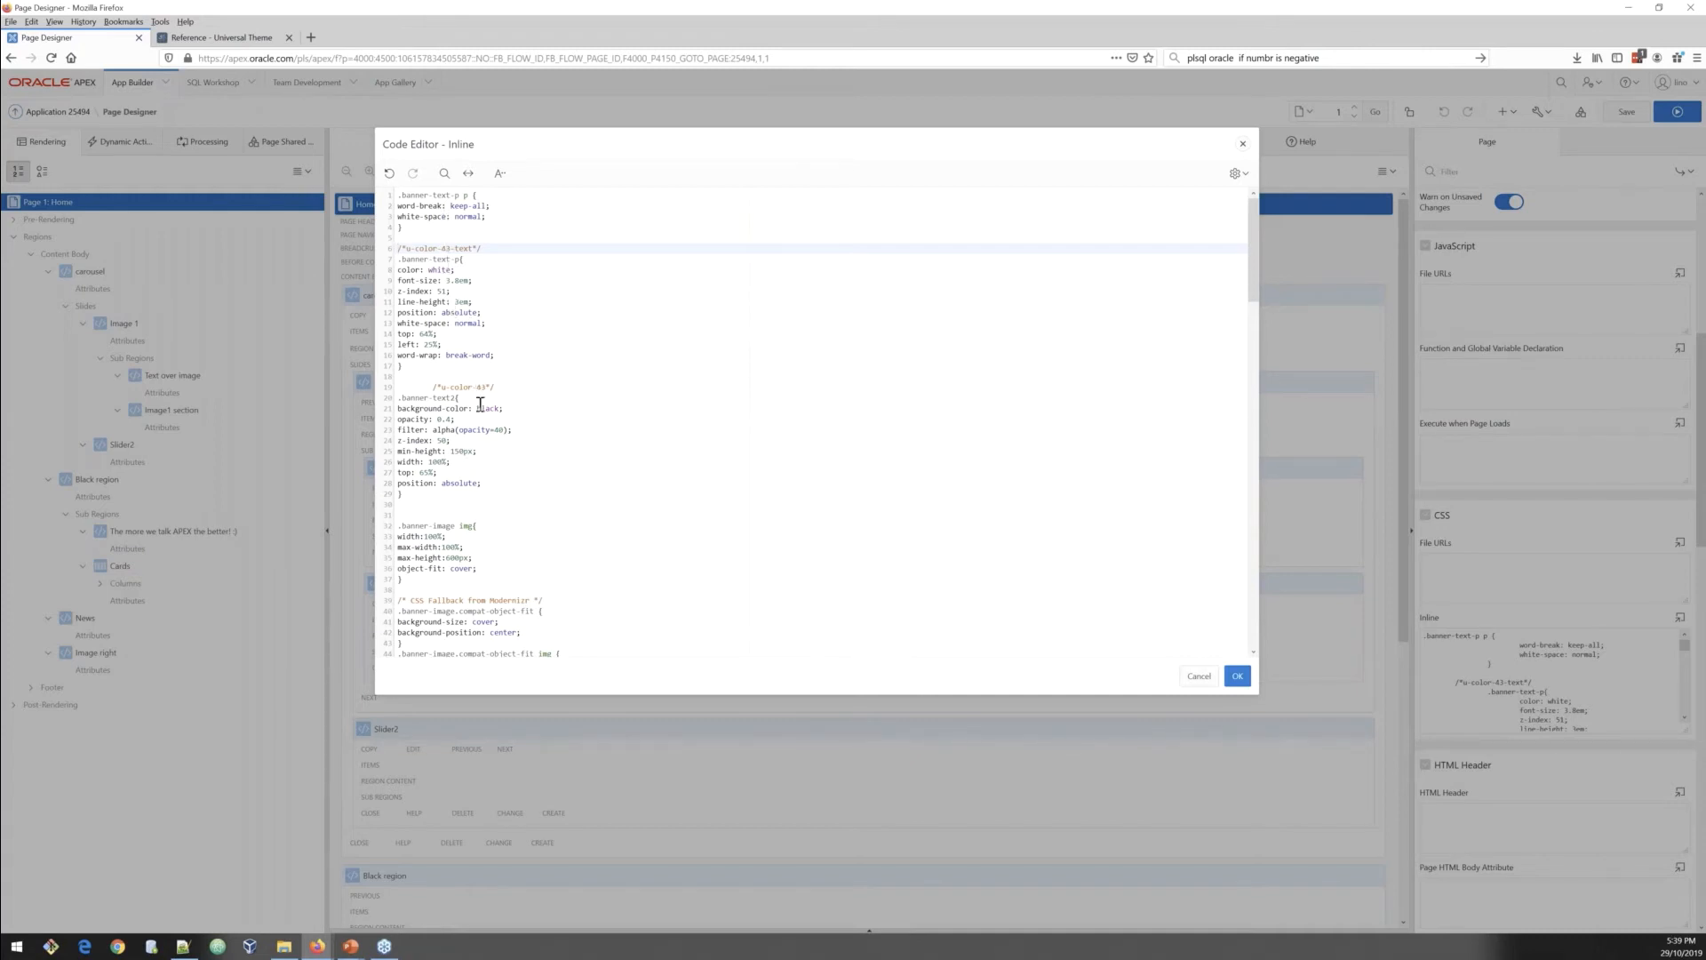
Step: Review the .banner-text2 and .banner-image img rules in the inline CSS and close the editor without saving changes
{"action": "left_click_drag", "start_coordinate": [397, 408], "coordinate": [508, 408]}
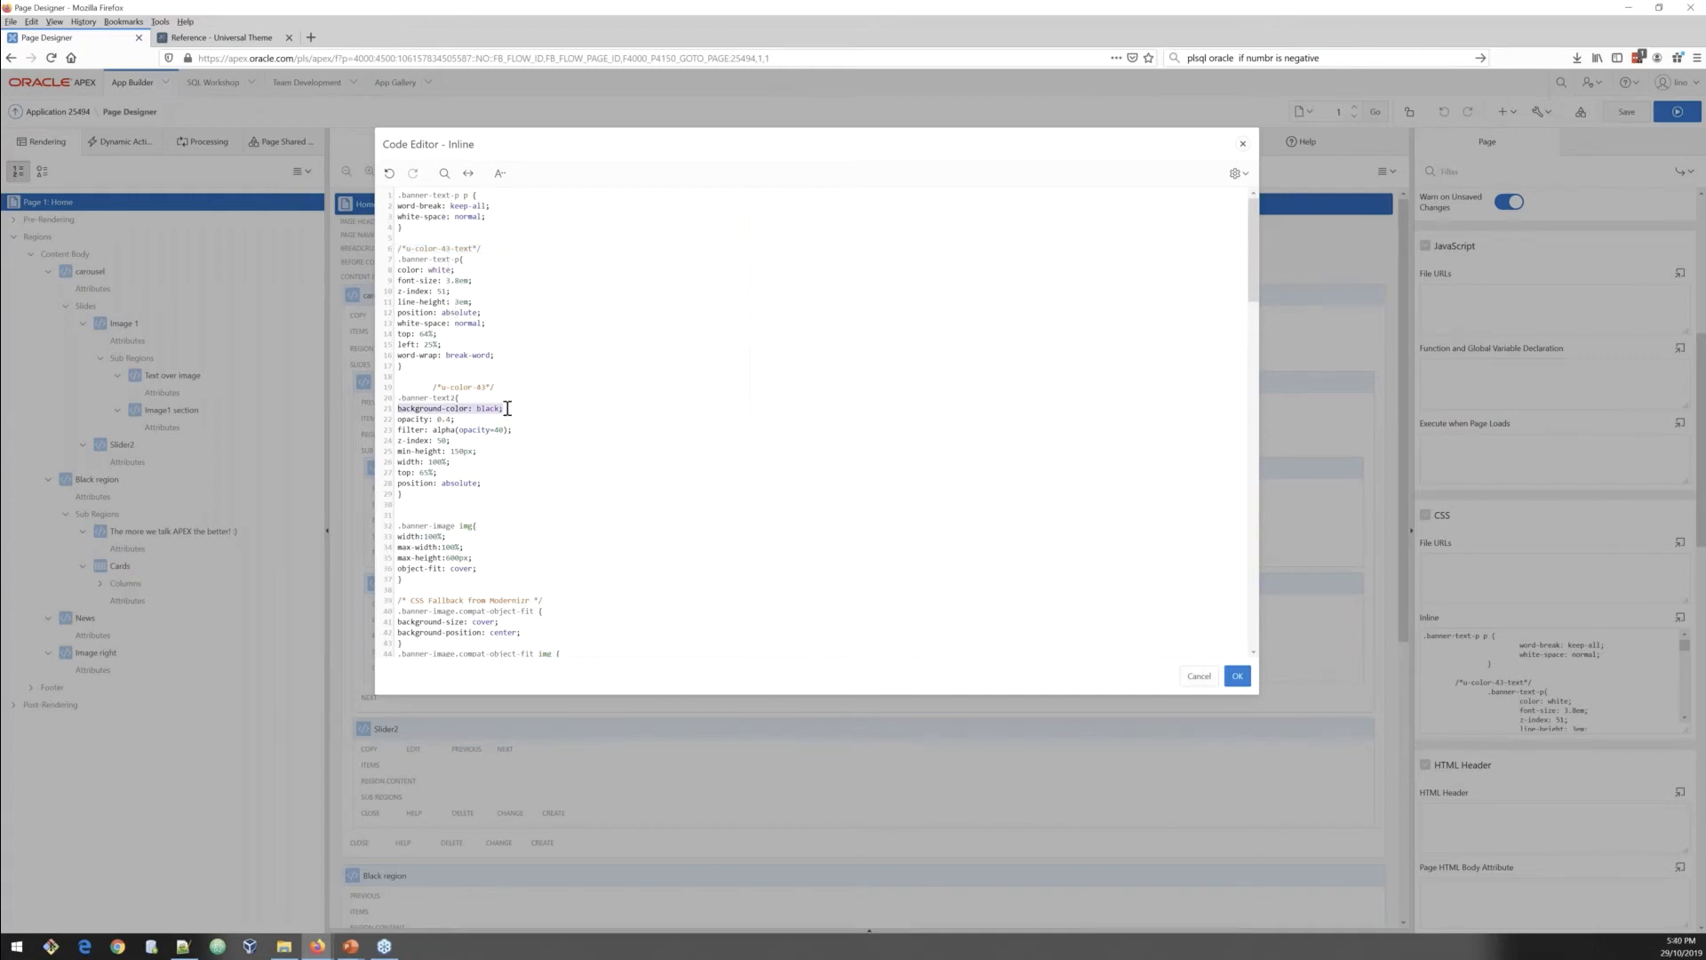
{"action": "left_click", "coordinate": [422, 400]}
{"action": "left_click_drag", "start_coordinate": [397, 408], "coordinate": [509, 406]}
{"action": "scroll", "coordinate": [417, 458], "scroll_direction": "down", "scroll_amount": 2}
{"action": "left_click", "coordinate": [397, 488]}
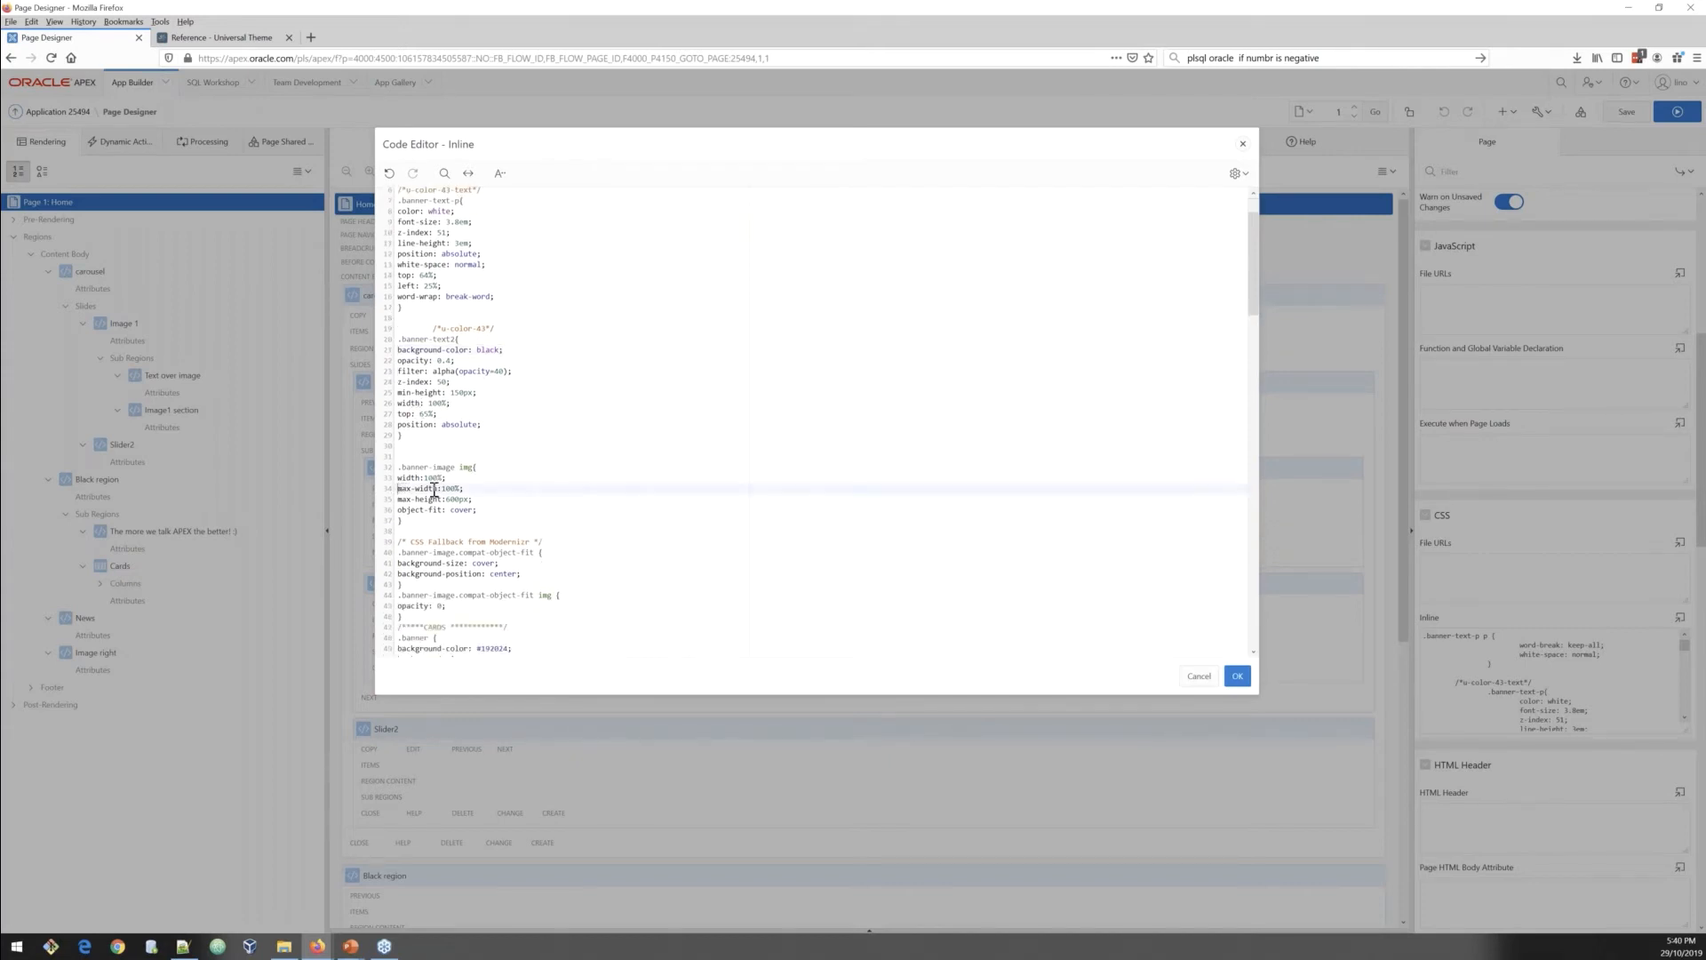
{"action": "left_click_drag", "start_coordinate": [433, 489], "coordinate": [493, 501]}
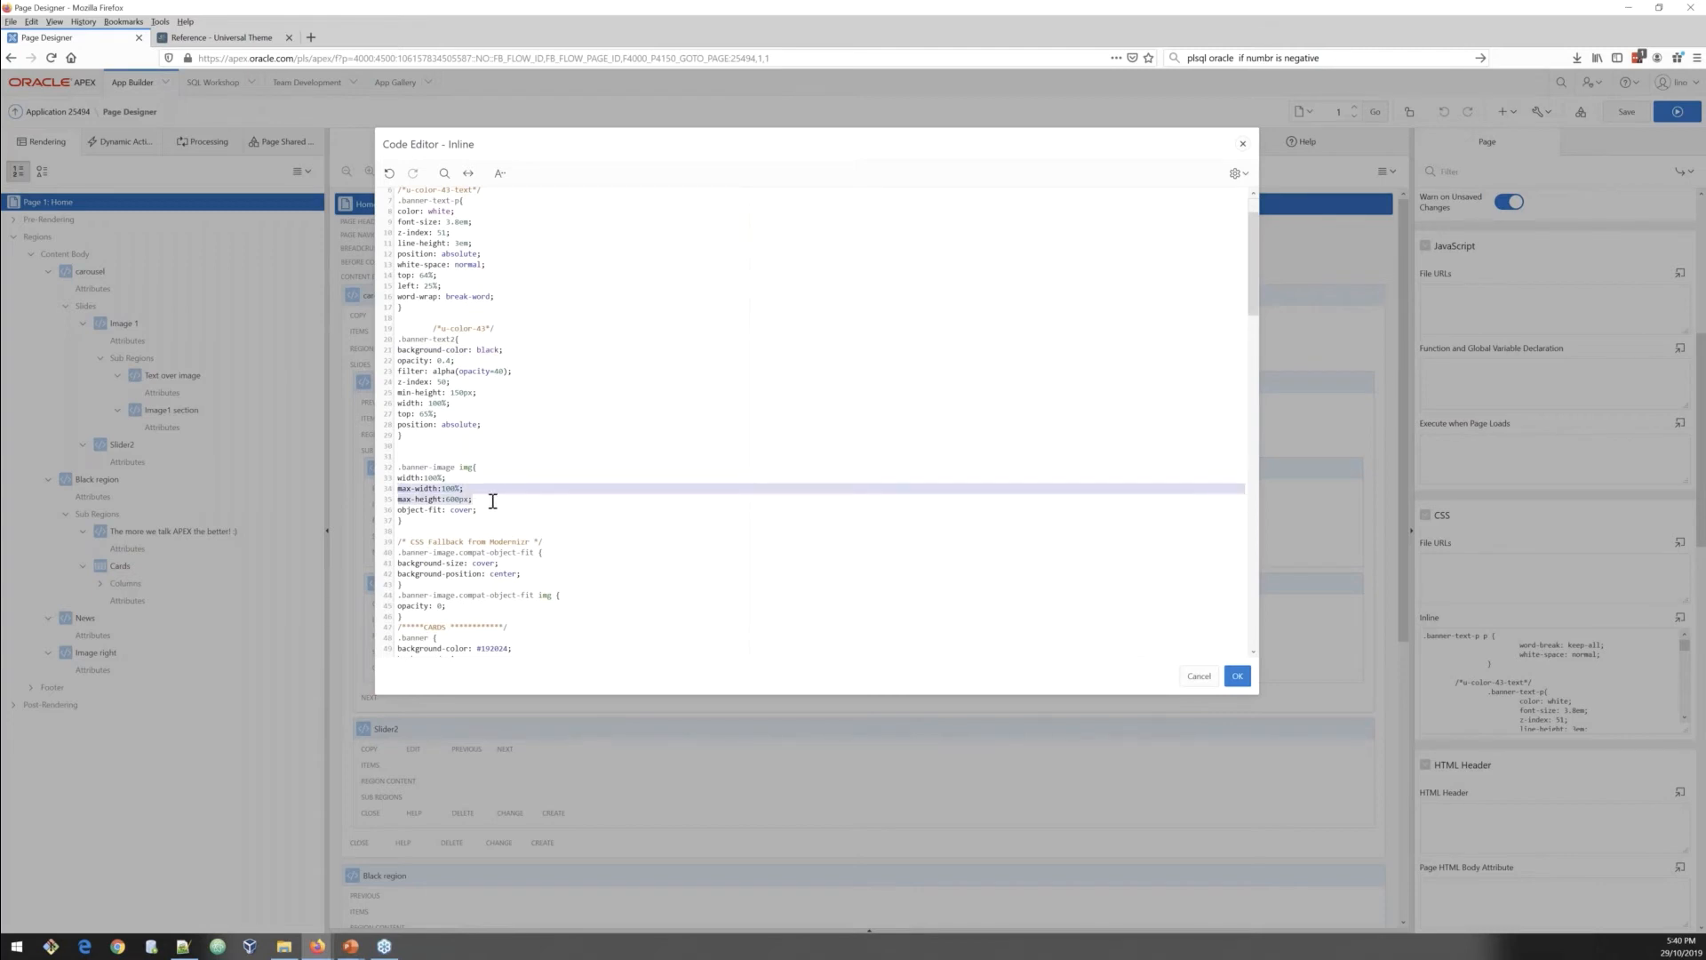
{"action": "scroll", "coordinate": [493, 501], "scroll_direction": "down", "scroll_amount": 5}
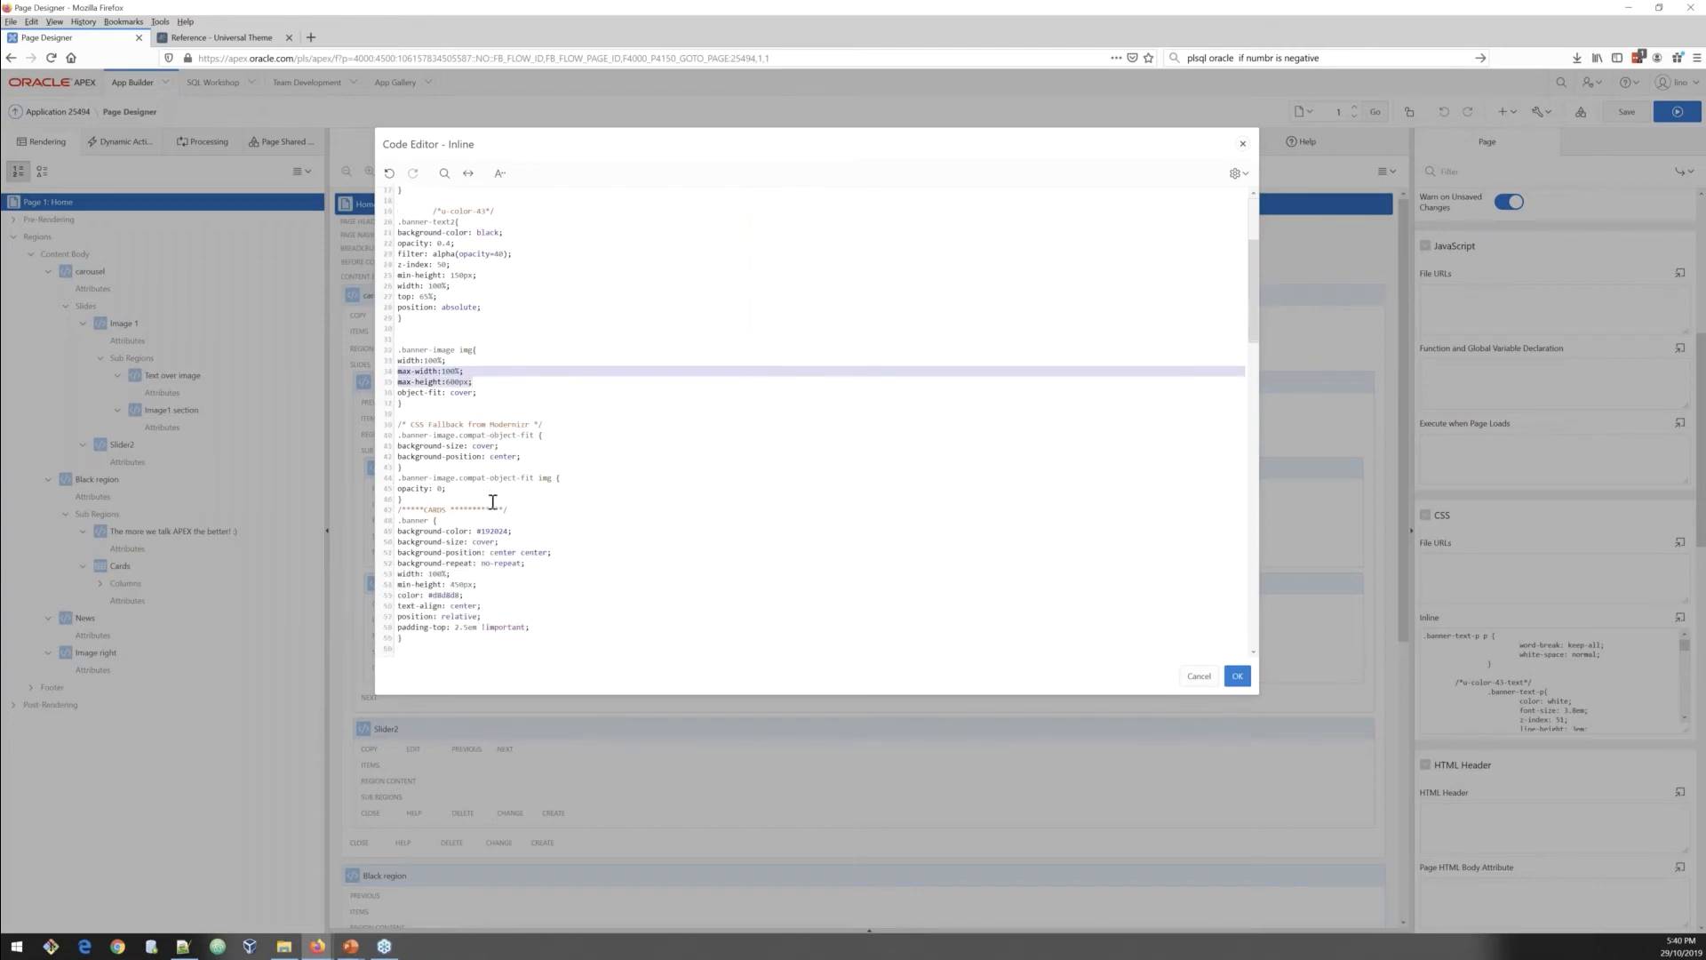
{"action": "scroll", "coordinate": [492, 503], "scroll_direction": "down", "scroll_amount": 2}
{"action": "scroll", "coordinate": [492, 503], "scroll_direction": "up", "scroll_amount": 3}
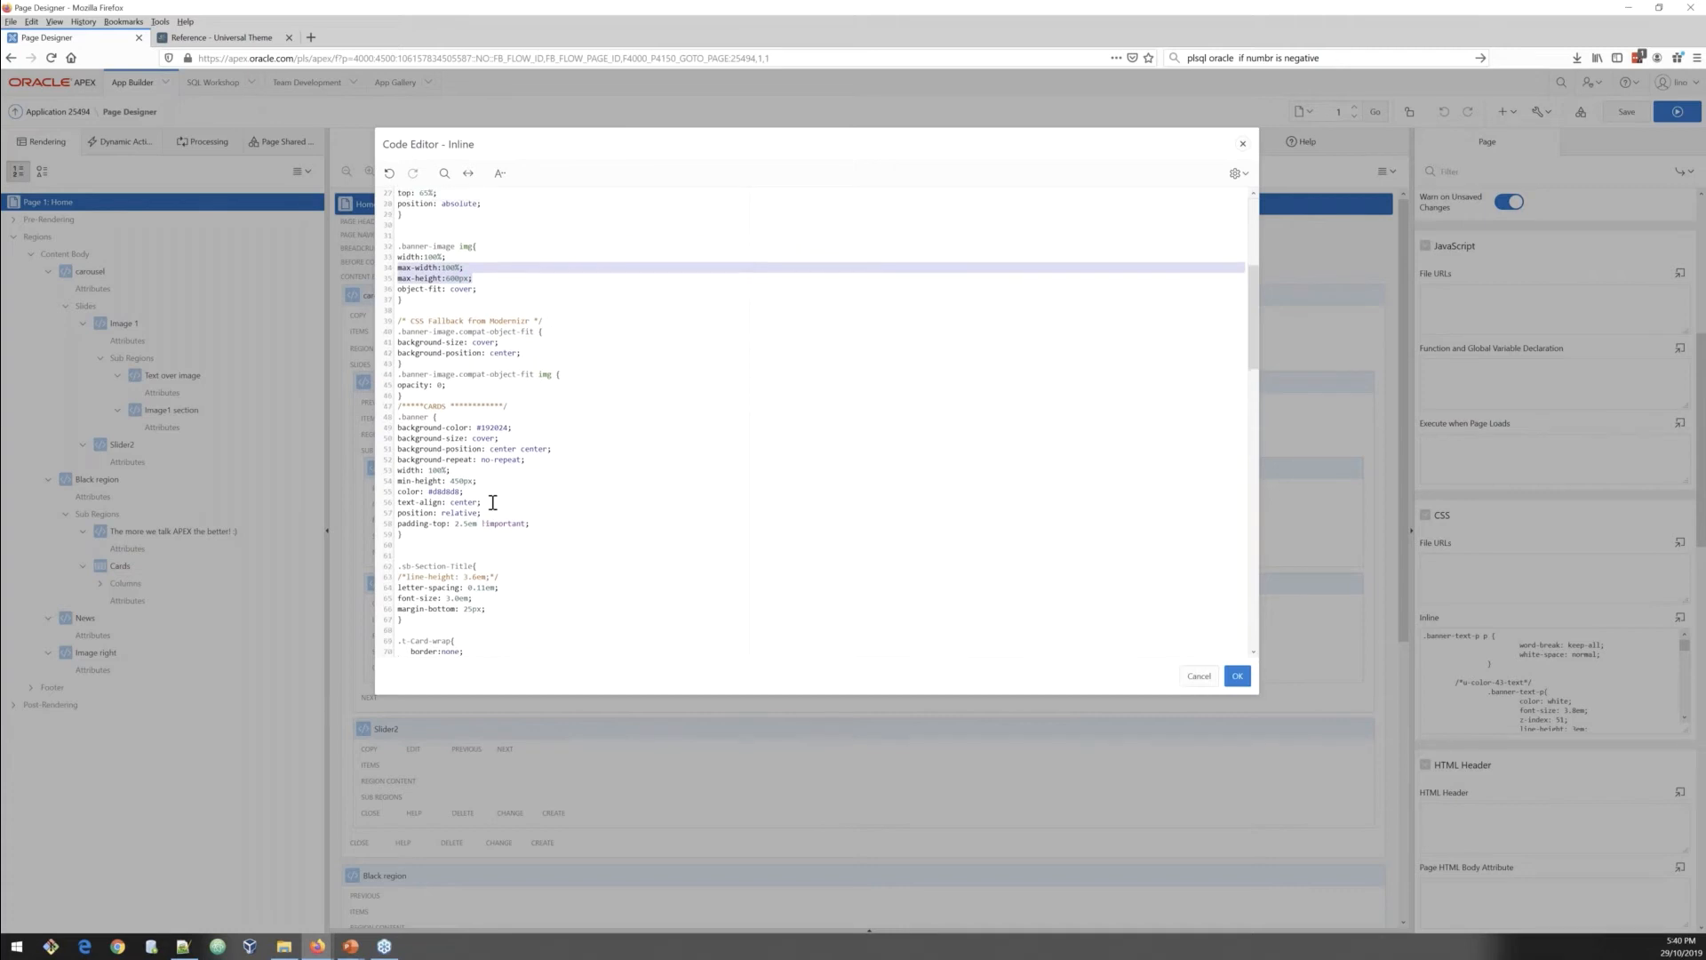
{"action": "scroll", "coordinate": [492, 502], "scroll_direction": "up", "scroll_amount": 4}
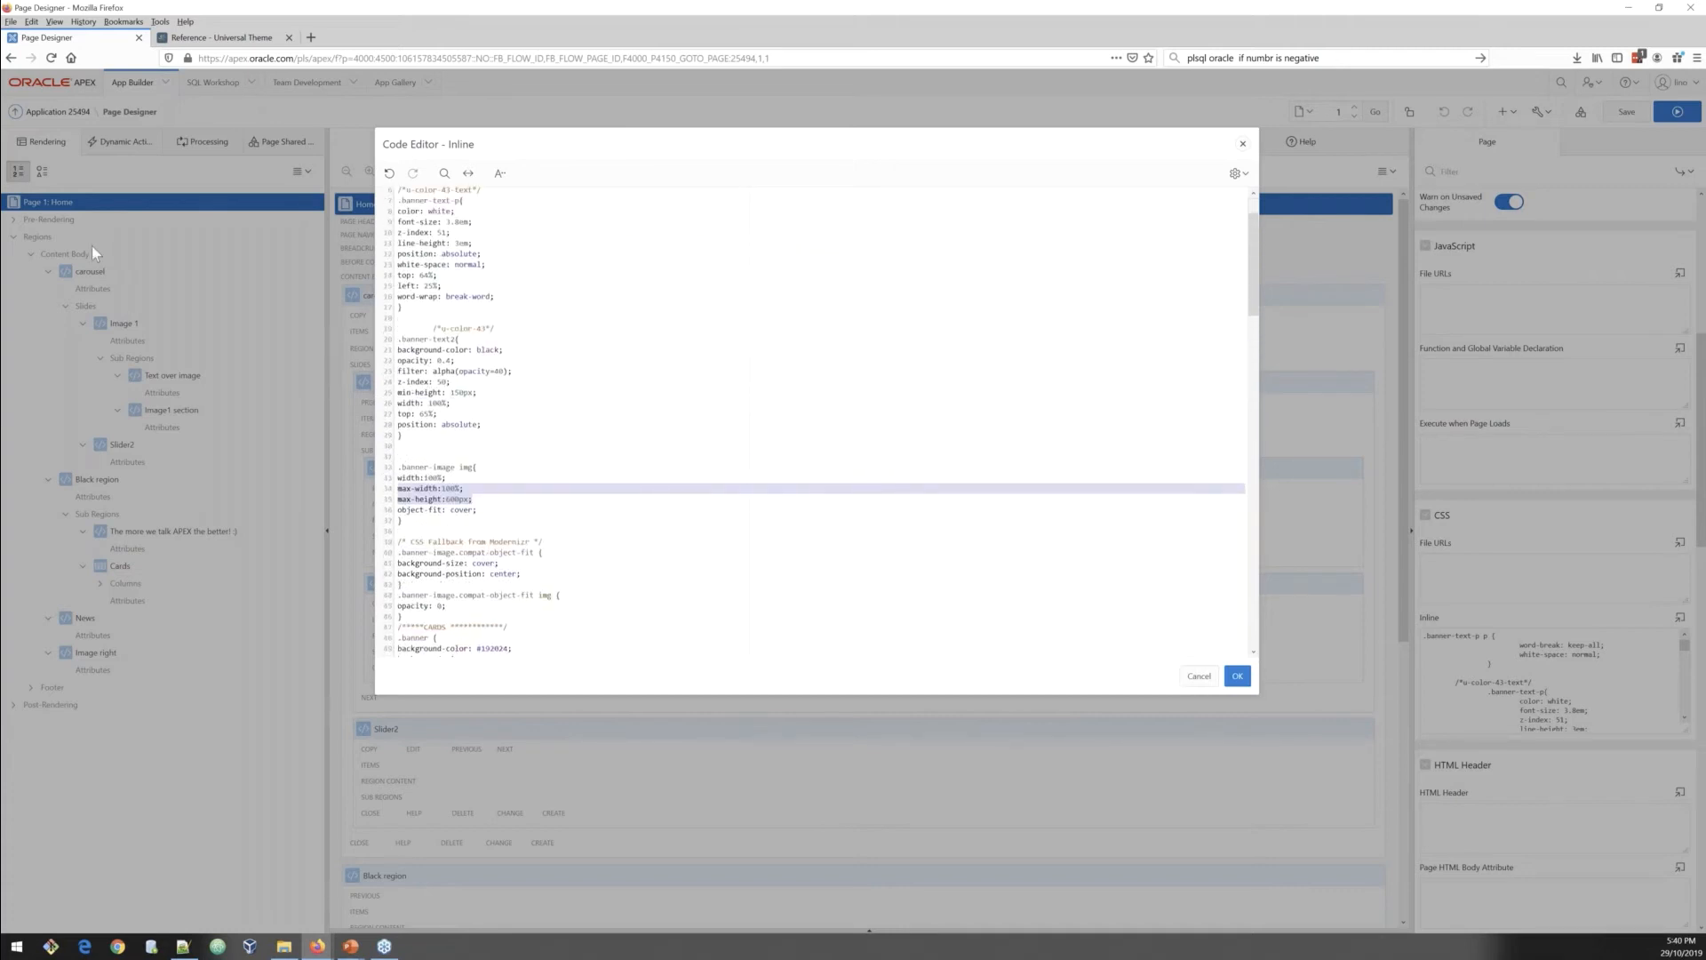
{"action": "left_click", "coordinate": [1199, 676]}
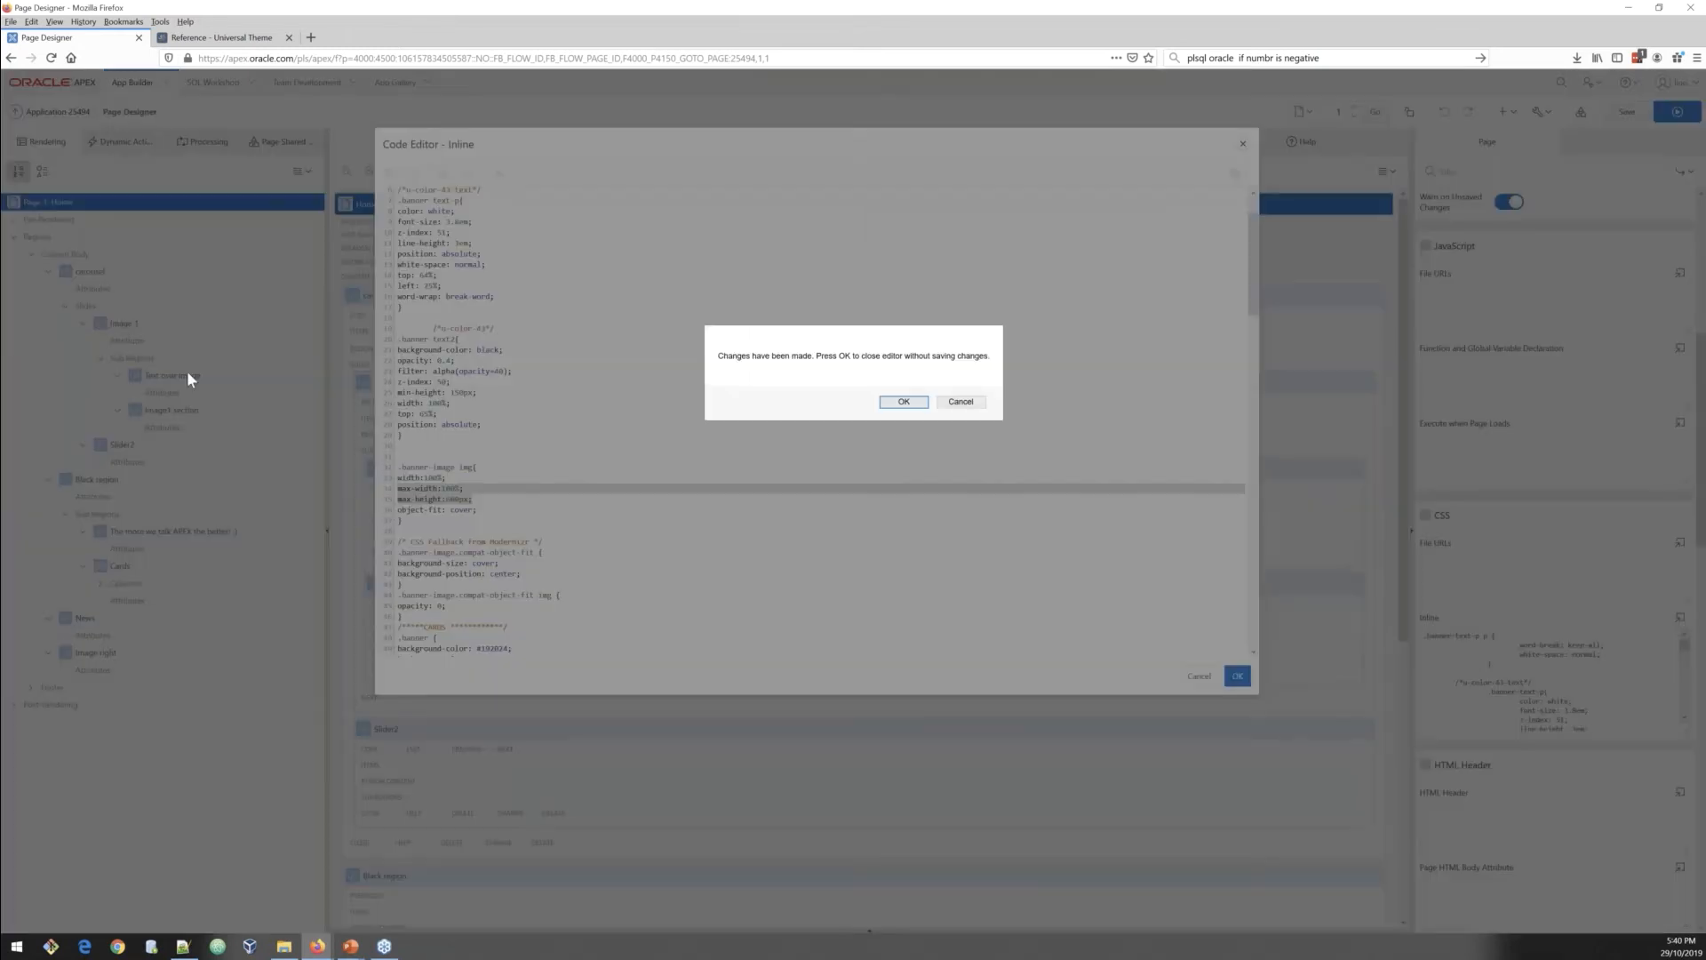
{"action": "left_click", "coordinate": [915, 407]}
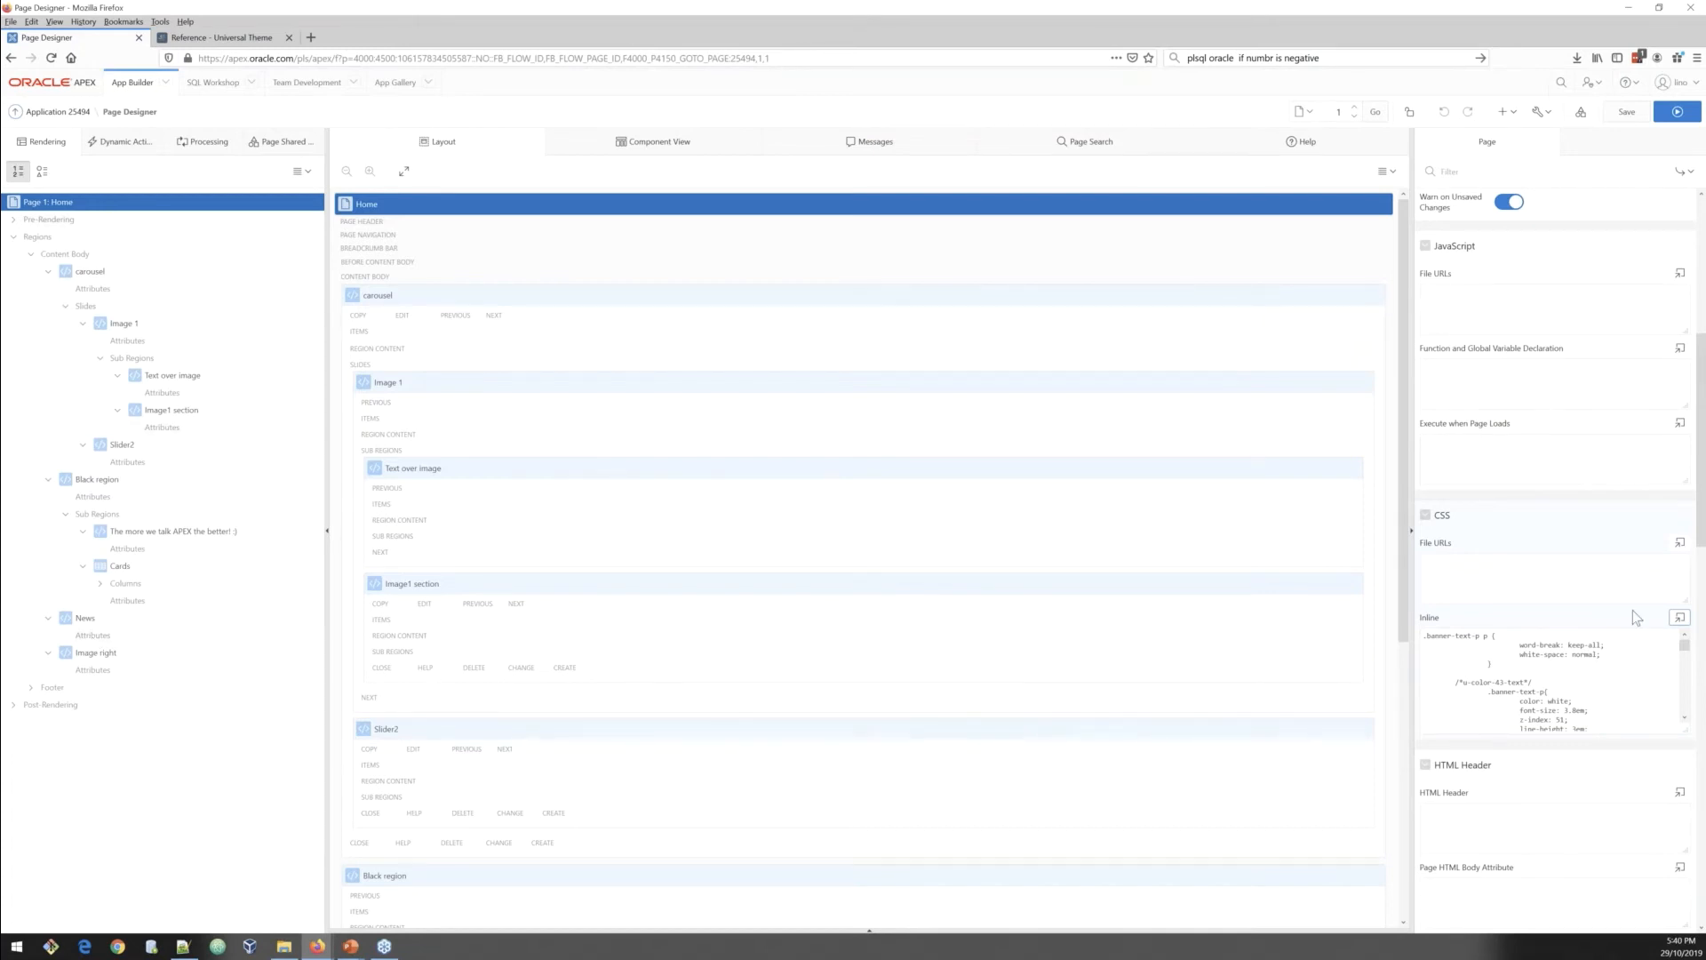
Step: Reopen the page's inline CSS in the code editor and scroll through the whole stylesheet
{"action": "left_click", "coordinate": [1680, 617]}
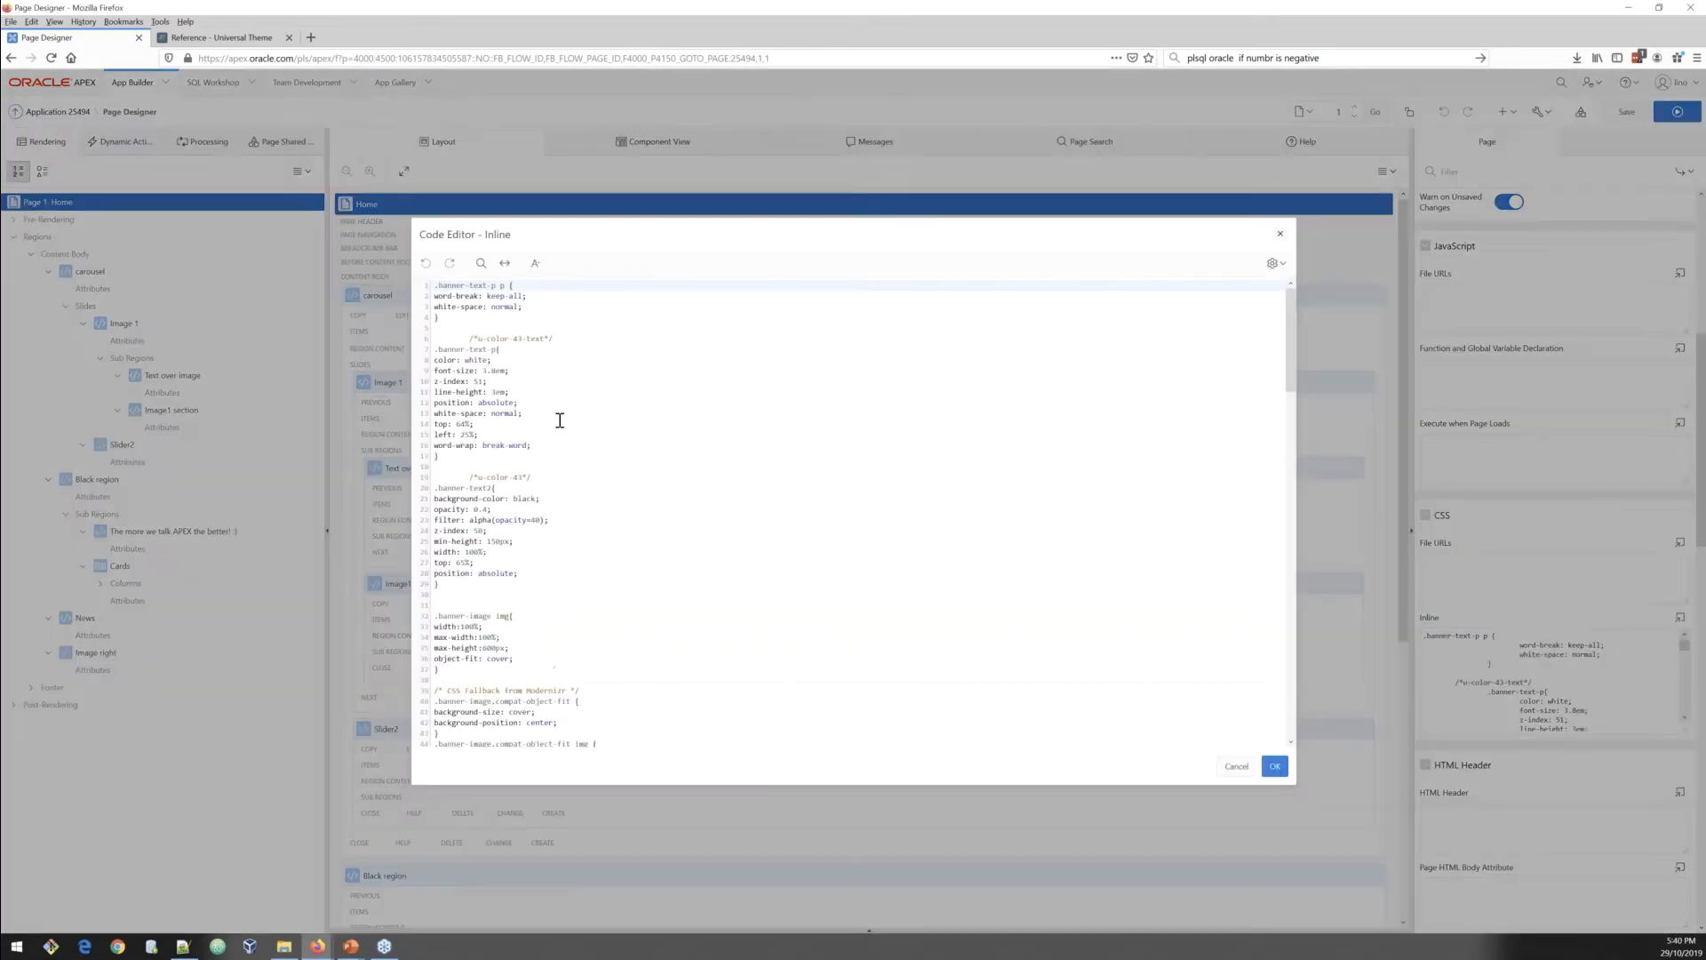
{"action": "scroll", "coordinate": [580, 451], "scroll_direction": "down", "scroll_amount": 10}
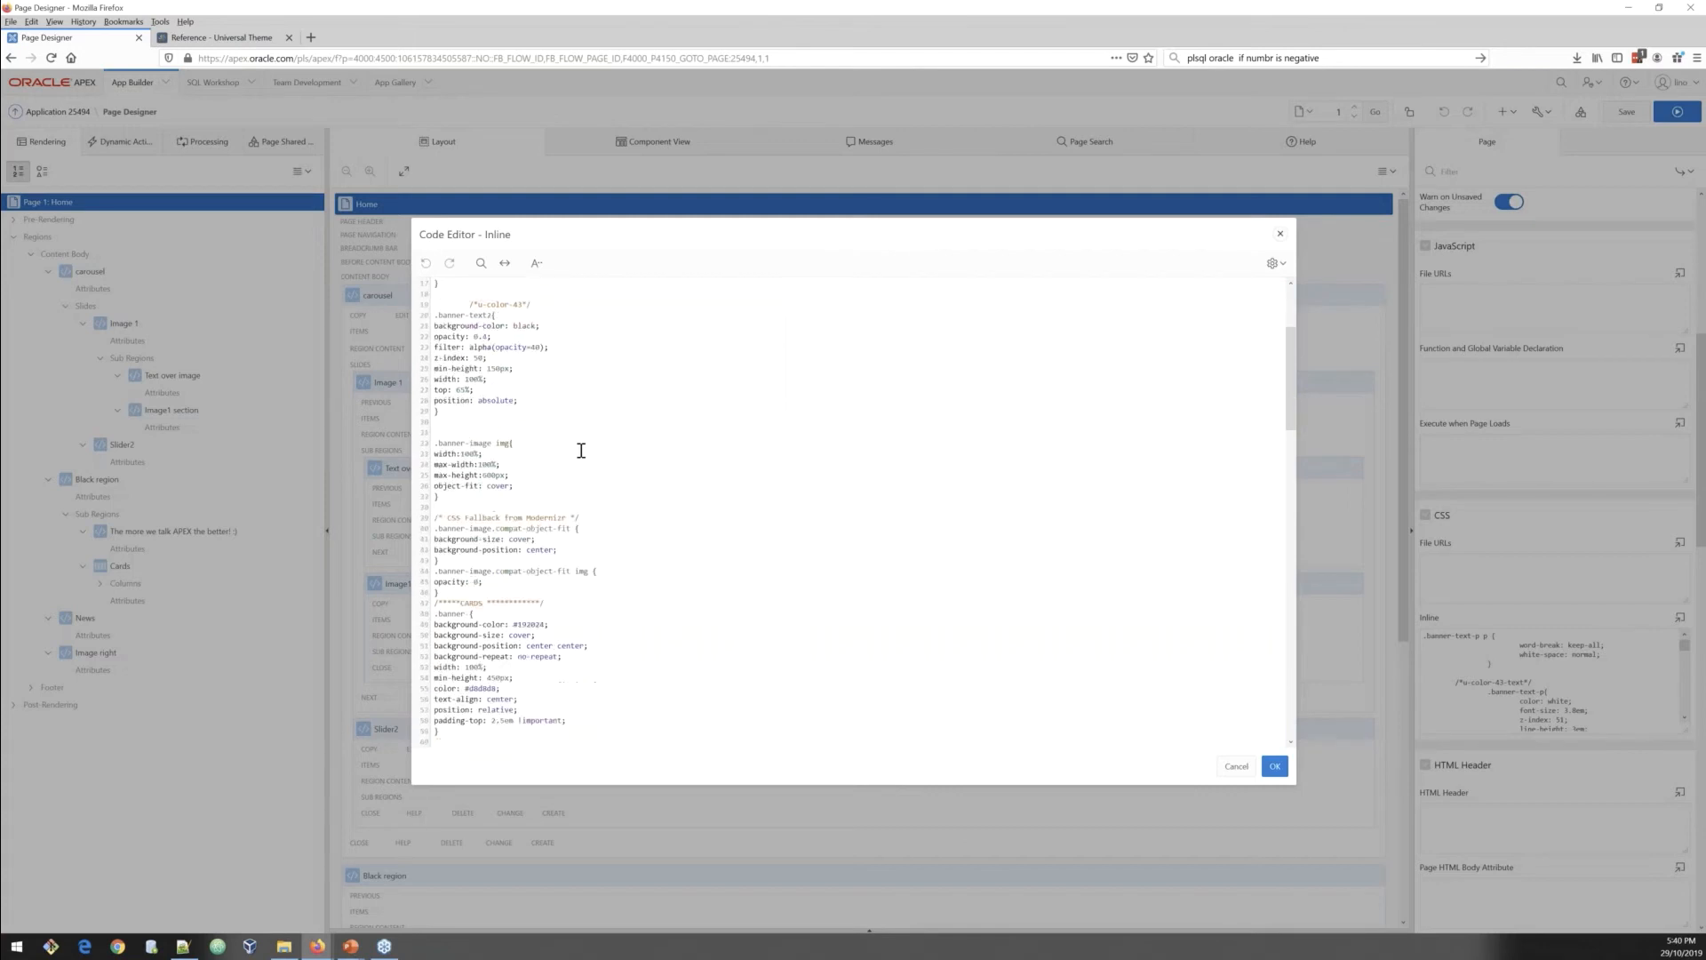
{"action": "scroll", "coordinate": [582, 451], "scroll_direction": "down", "scroll_amount": 8}
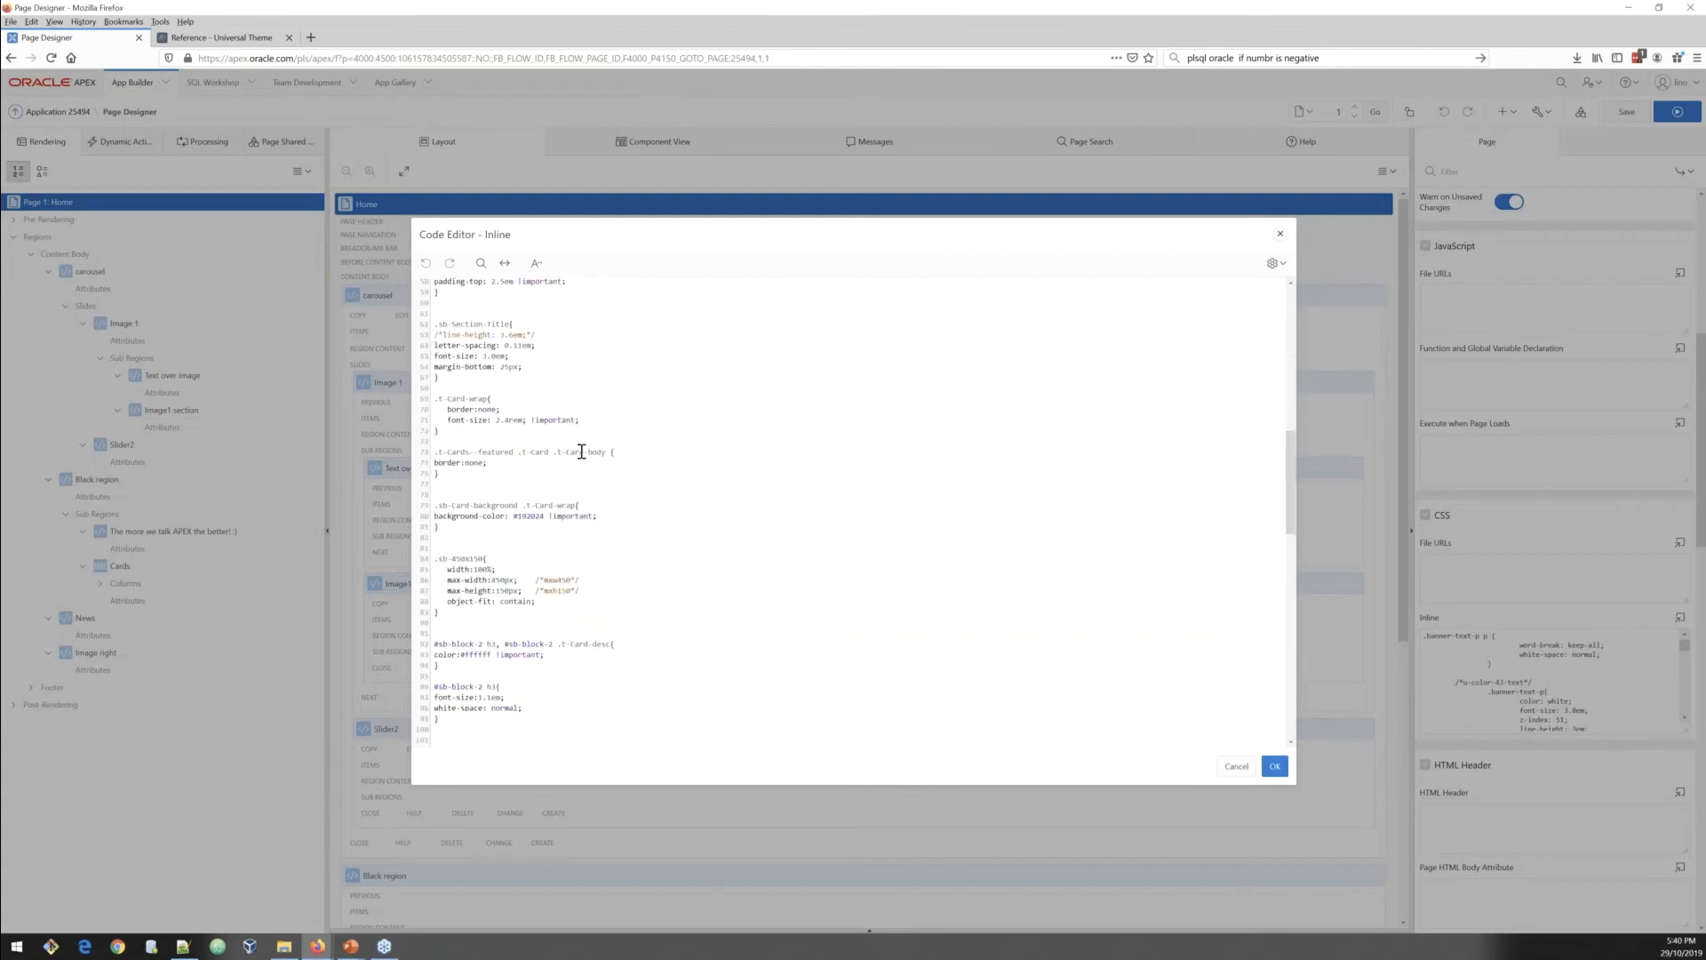
{"action": "scroll", "coordinate": [582, 451], "scroll_direction": "down", "scroll_amount": 5}
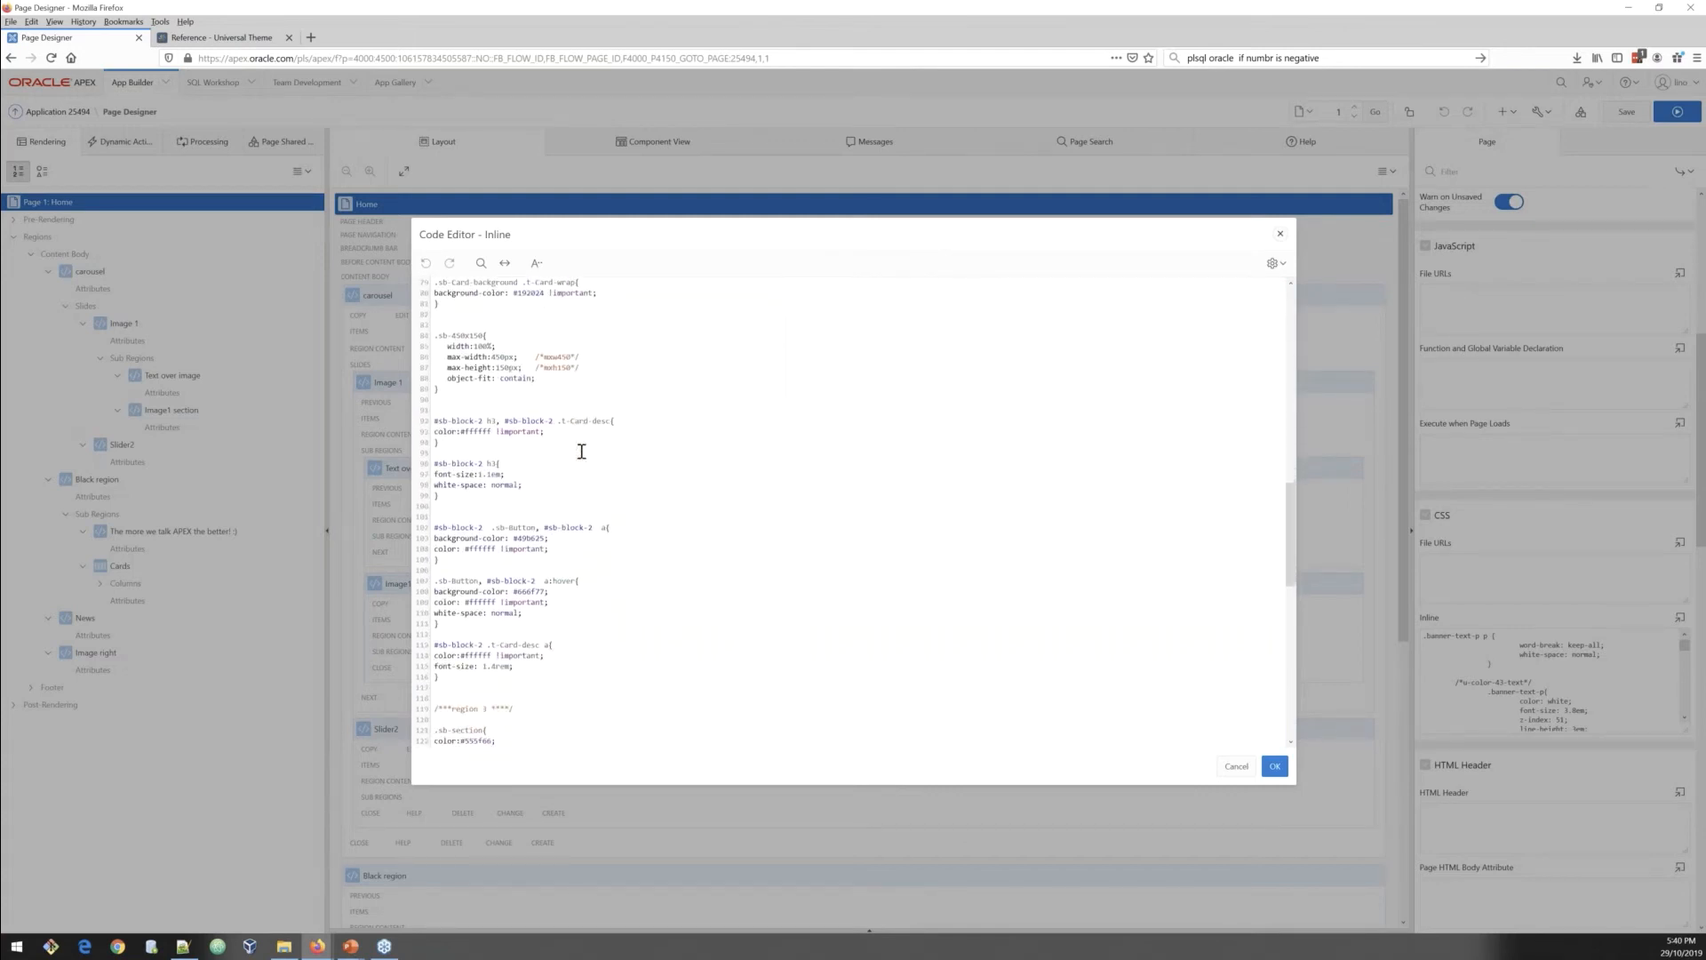
{"action": "scroll", "coordinate": [581, 451], "scroll_direction": "down", "scroll_amount": 8}
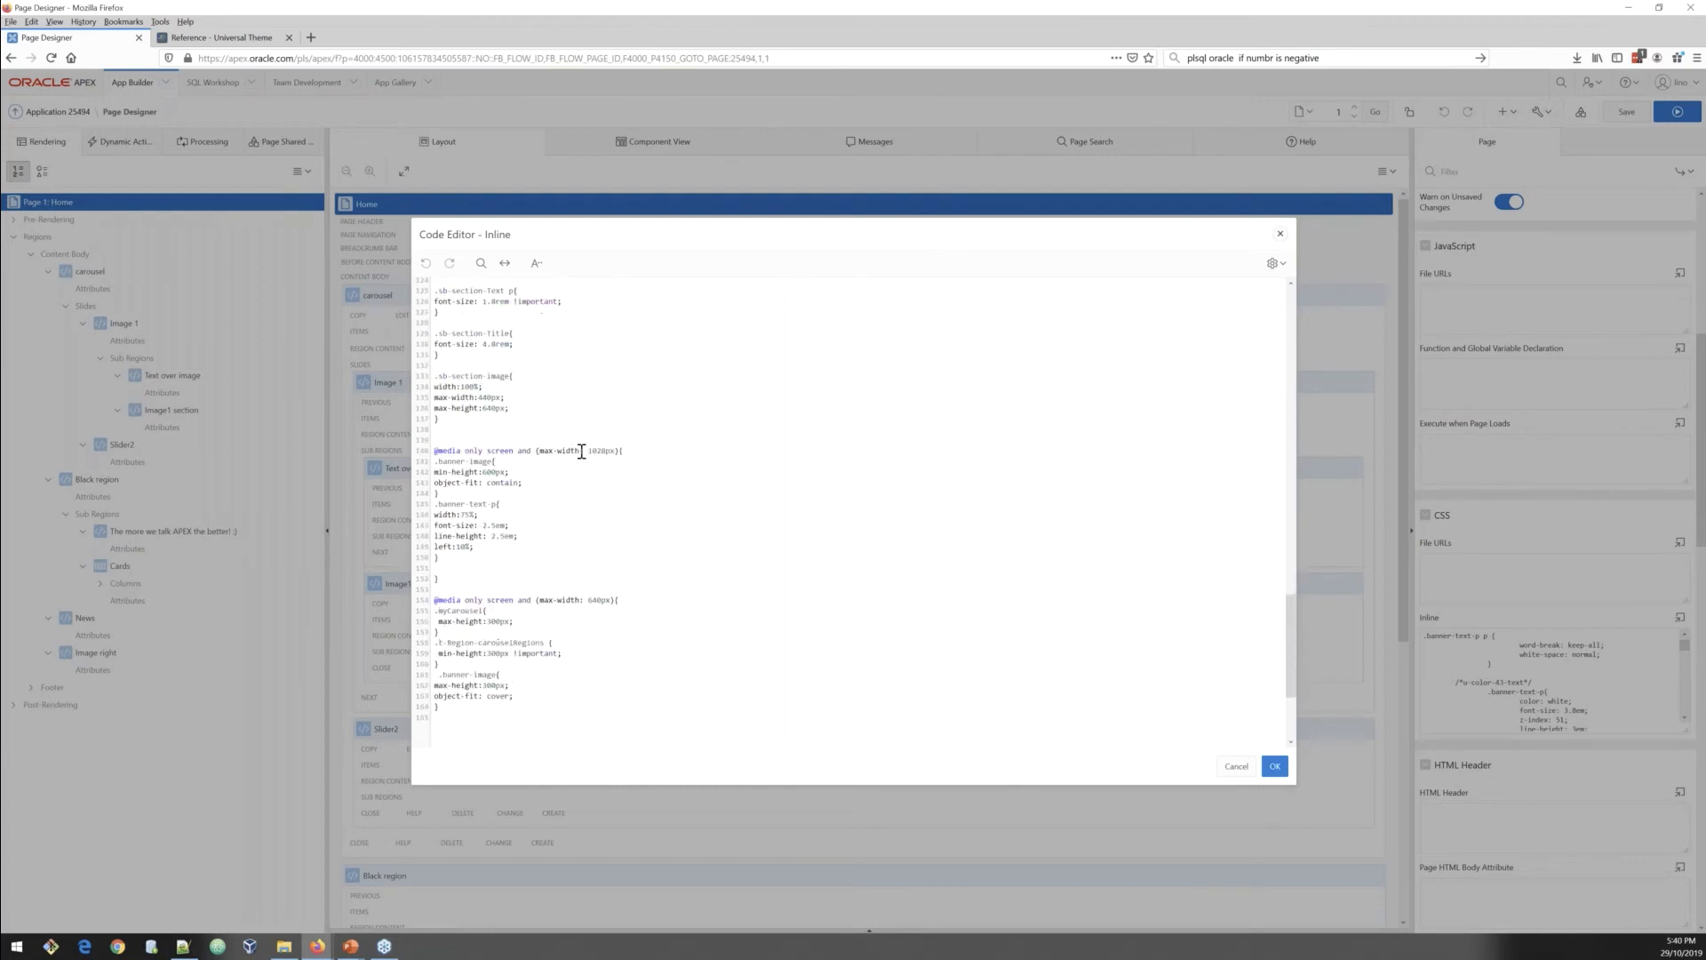
{"action": "scroll", "coordinate": [581, 451], "scroll_direction": "up", "scroll_amount": 20}
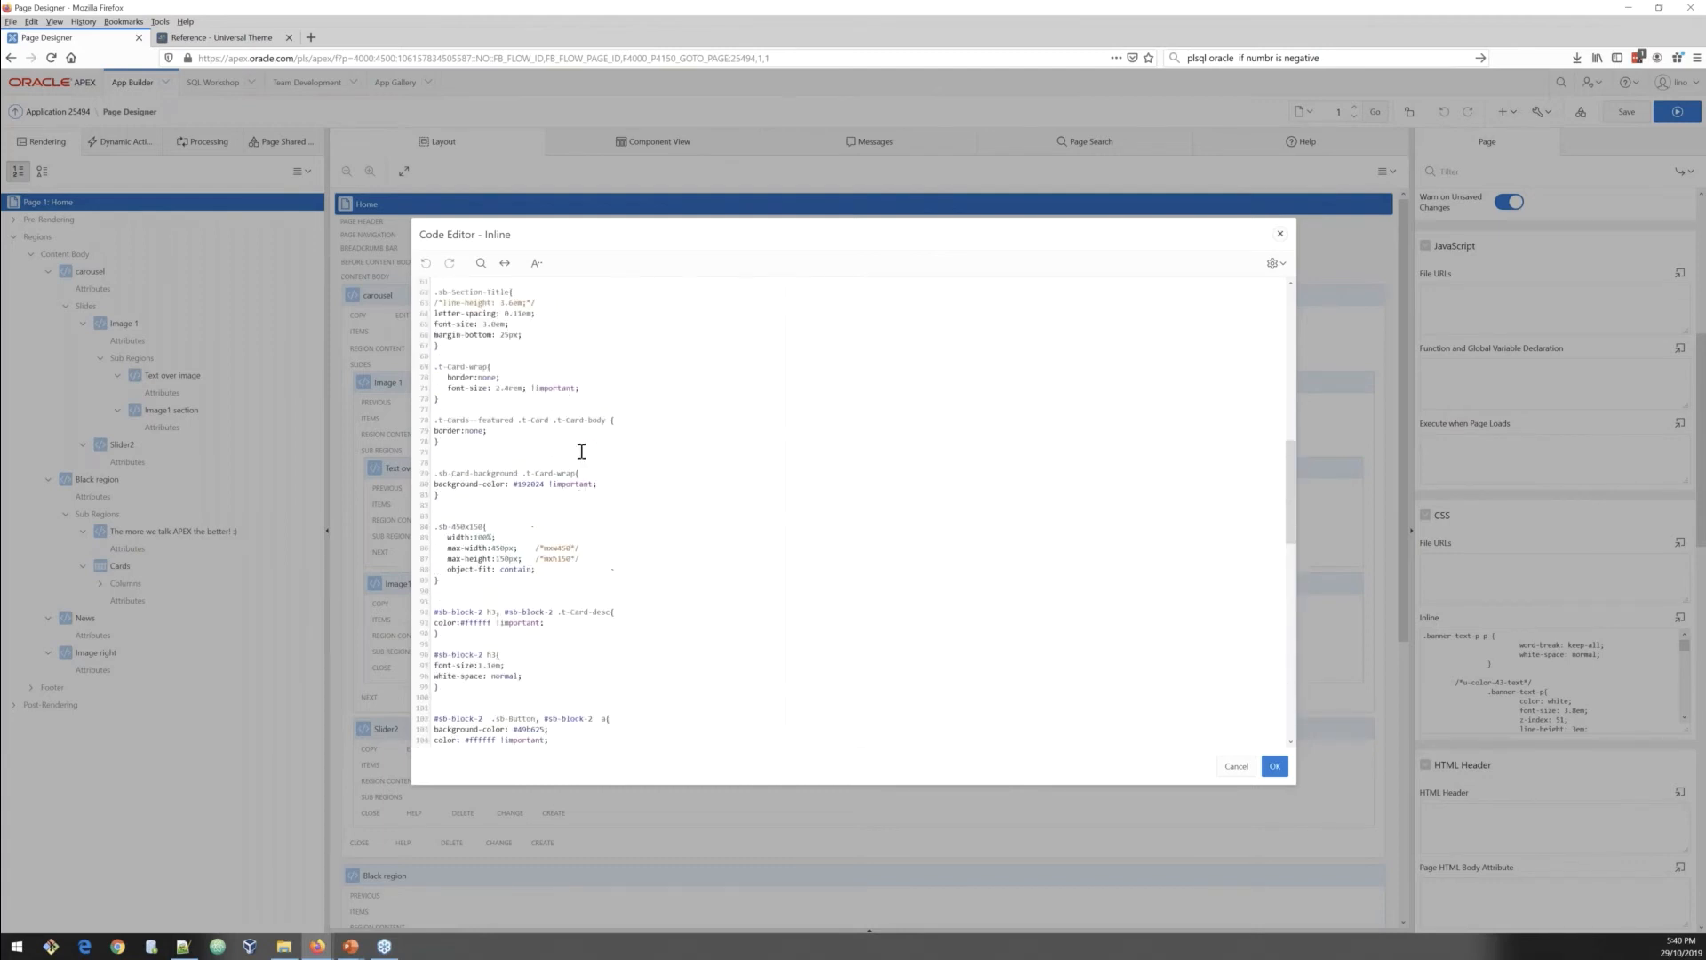
{"action": "scroll", "coordinate": [582, 451], "scroll_direction": "up", "scroll_amount": 4}
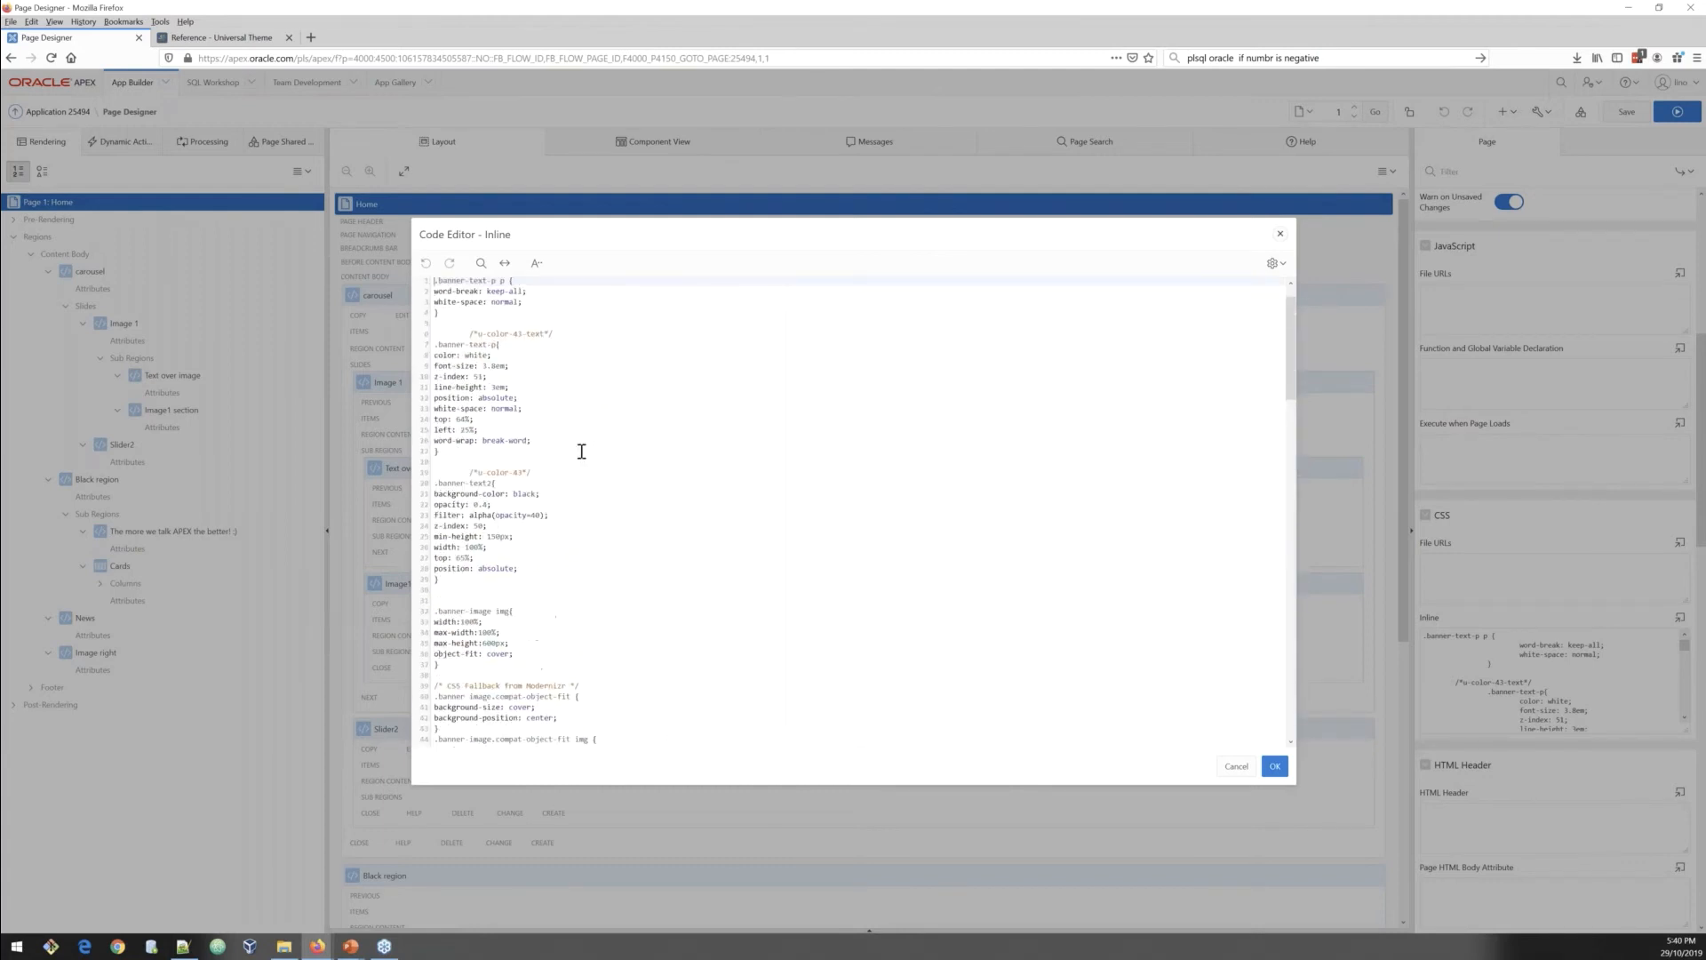
Step: Open the Universal Theme Color and Status Modifiers reference and compare it with the u-color-41-text comment in the CSS
{"action": "left_click", "coordinate": [227, 38]}
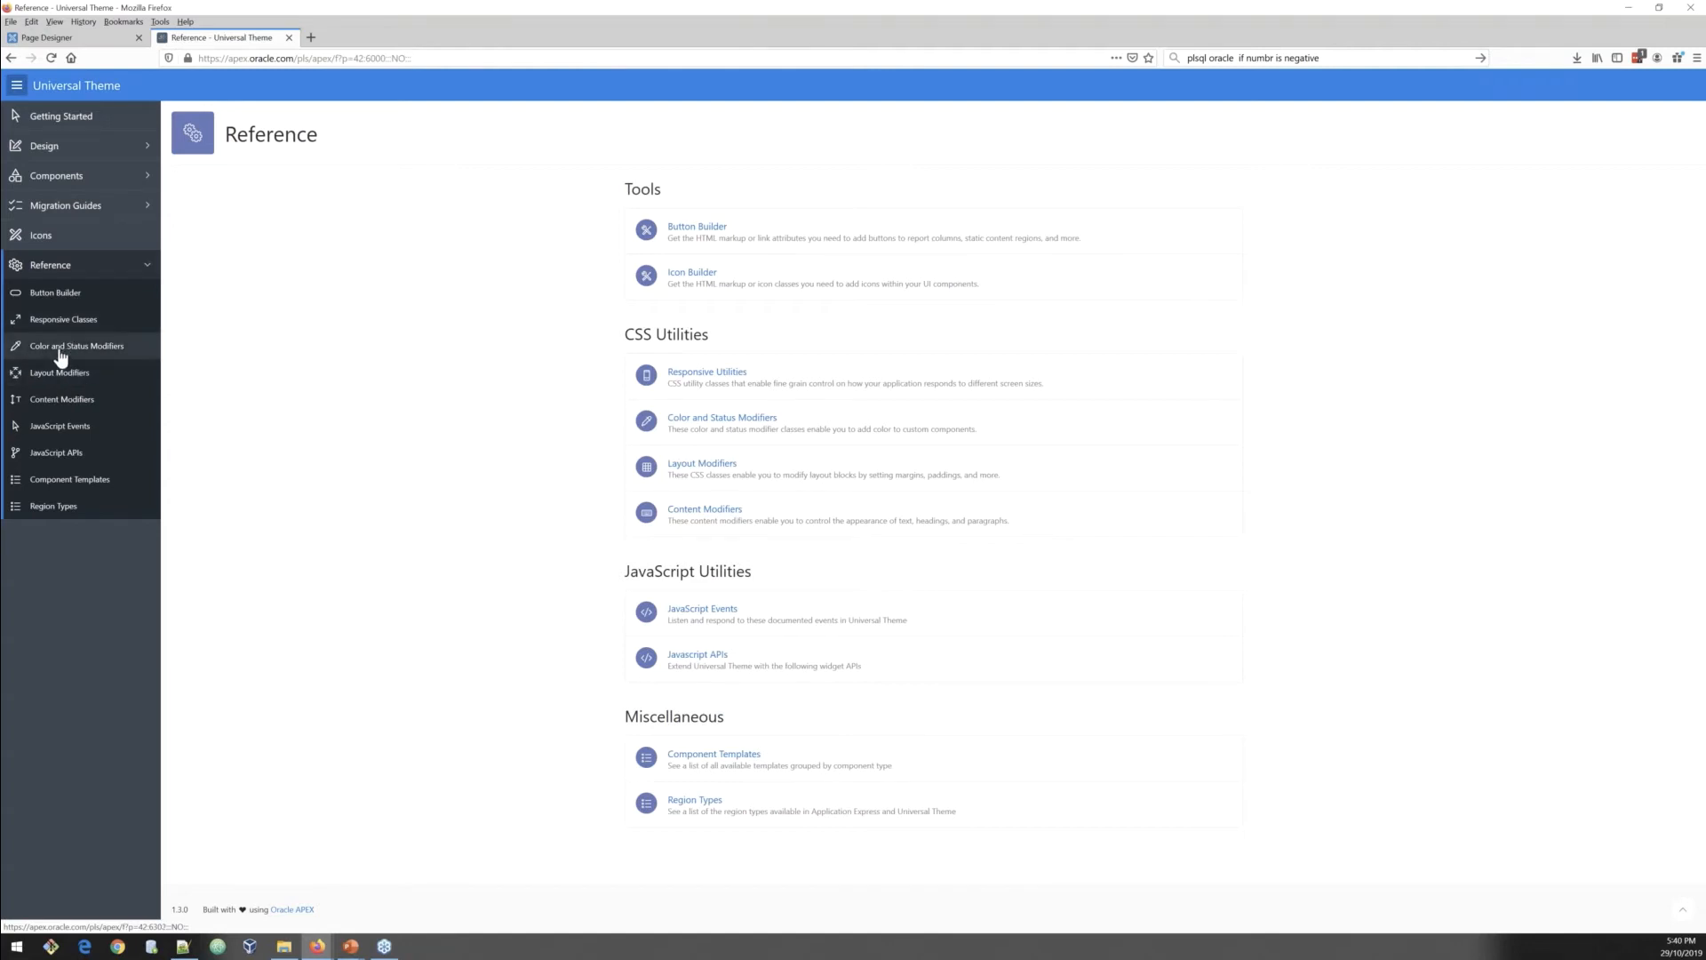
{"action": "left_click", "coordinate": [59, 355]}
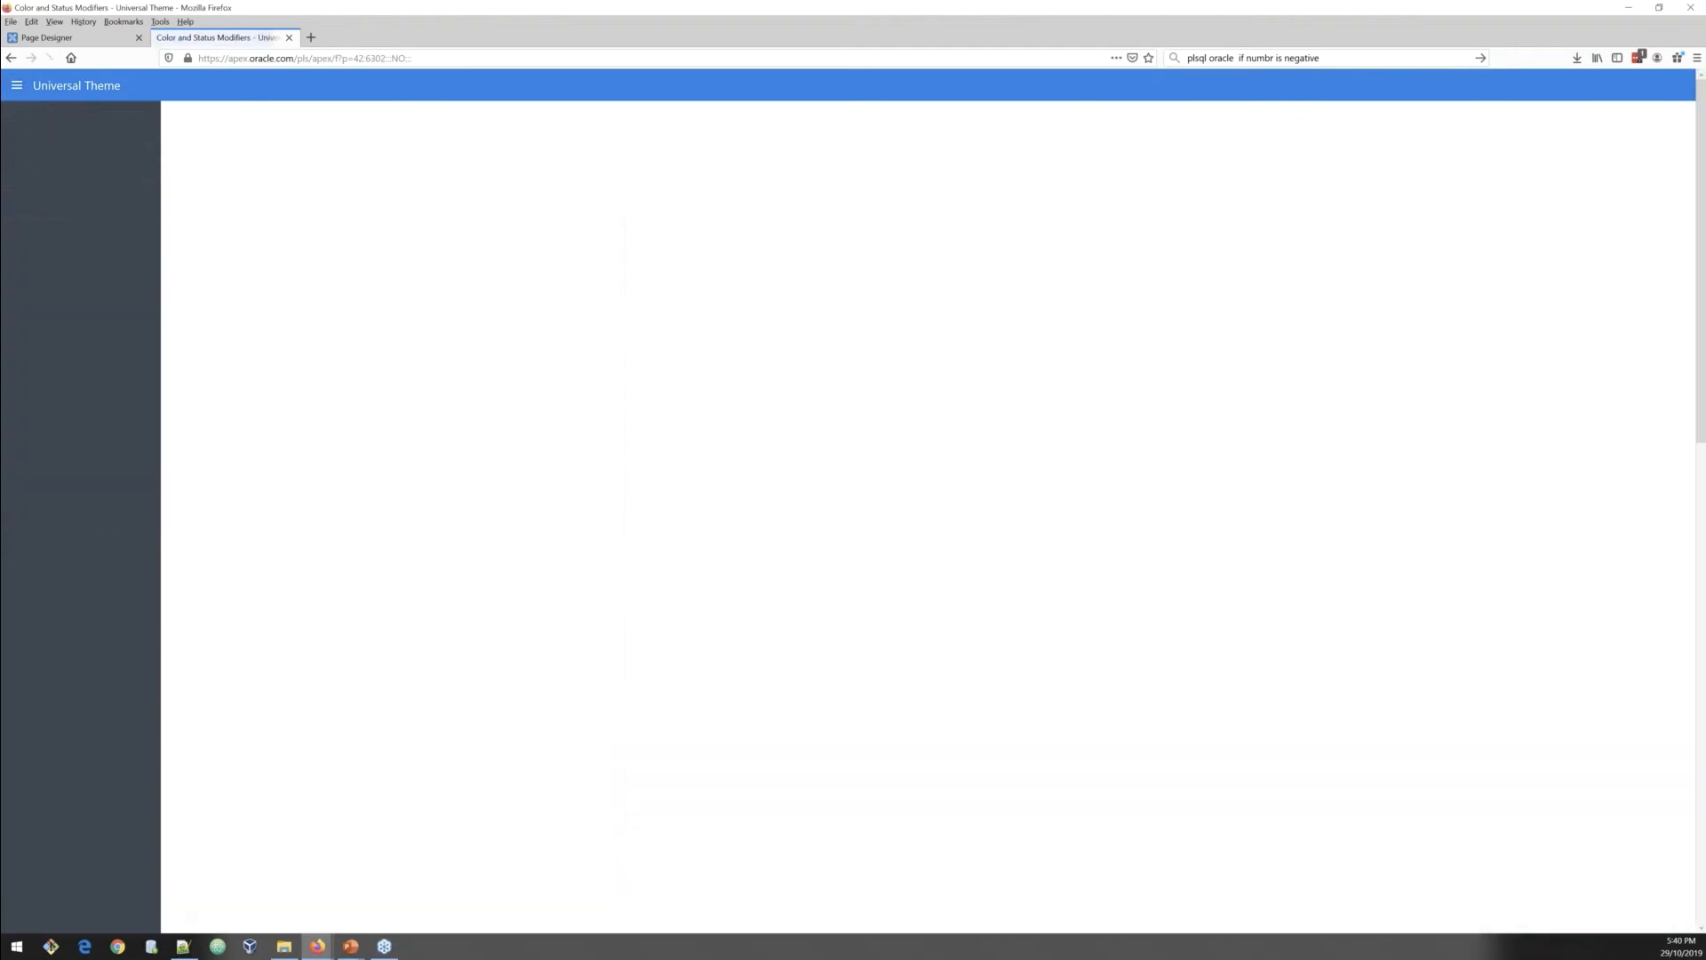
{"action": "scroll", "coordinate": [883, 534], "scroll_direction": "down", "scroll_amount": 3}
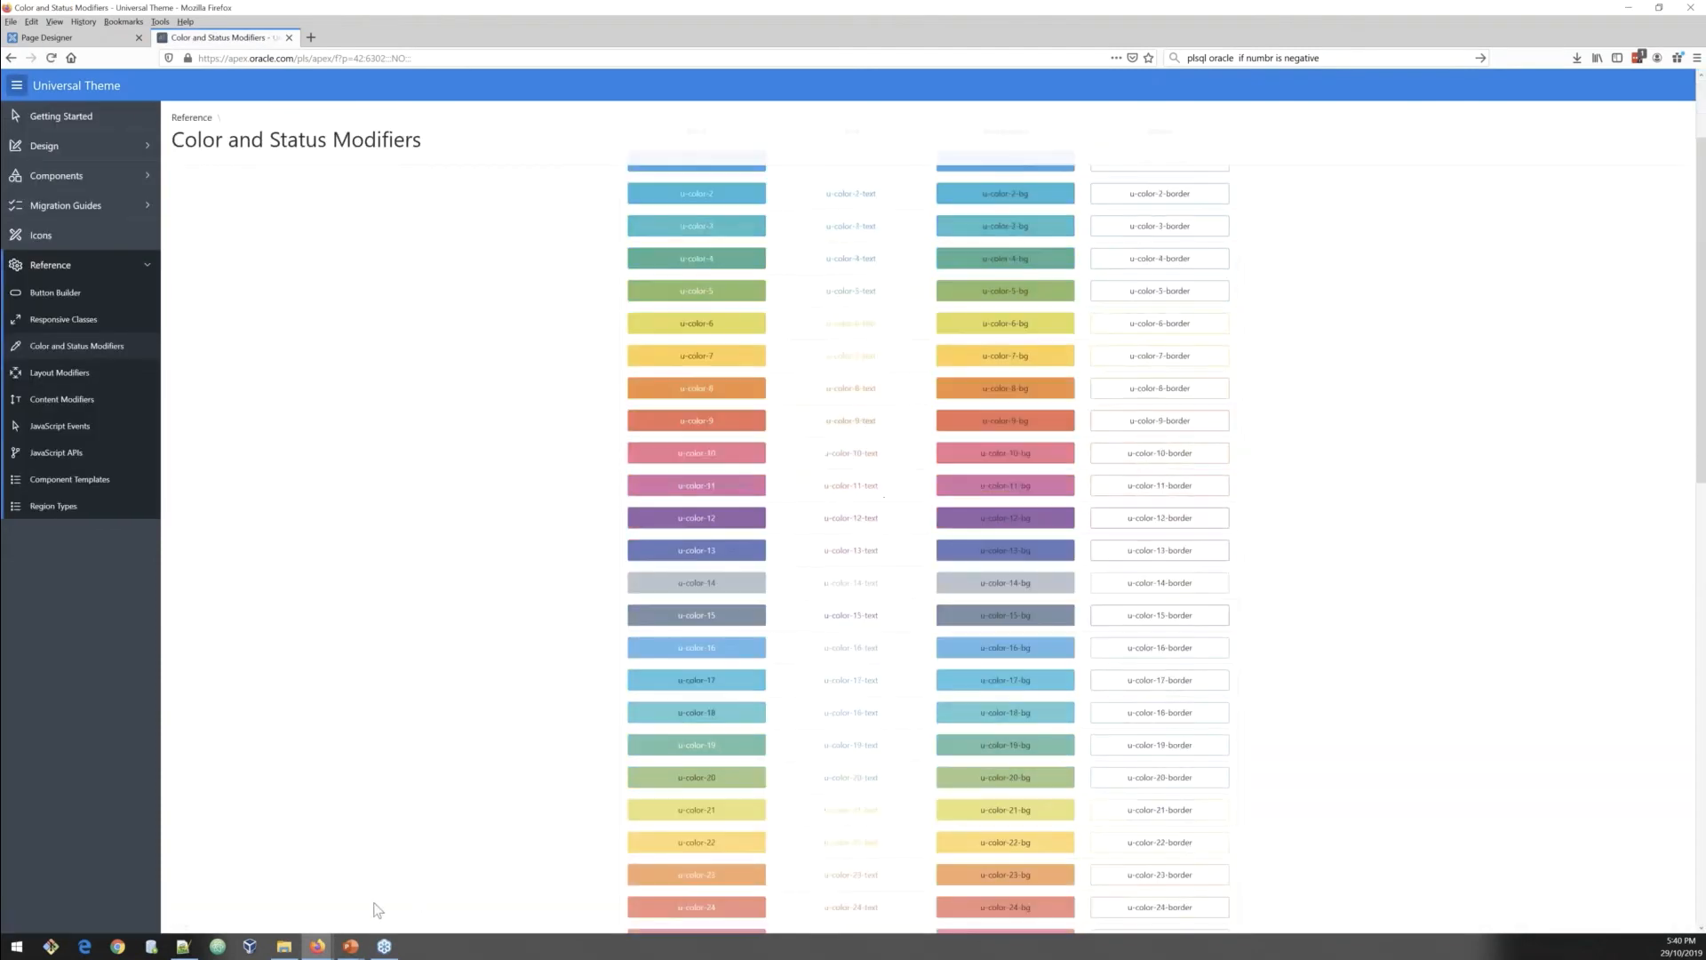
{"action": "left_click", "coordinate": [319, 947]}
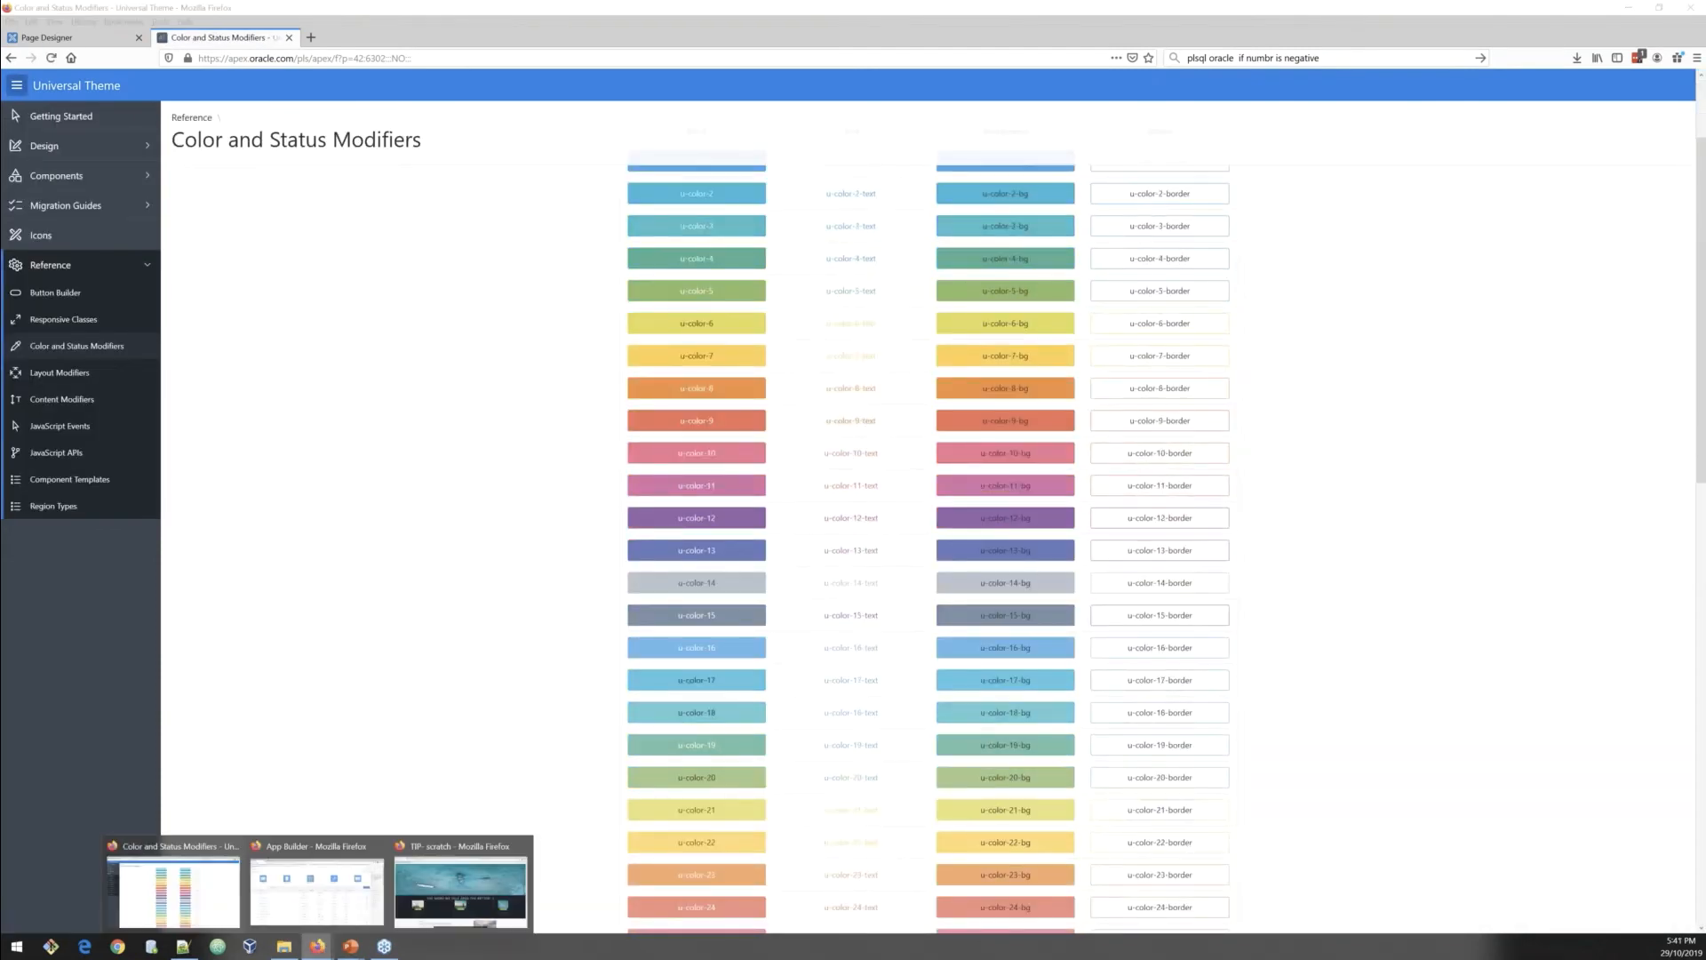
{"action": "left_click", "coordinate": [75, 41]}
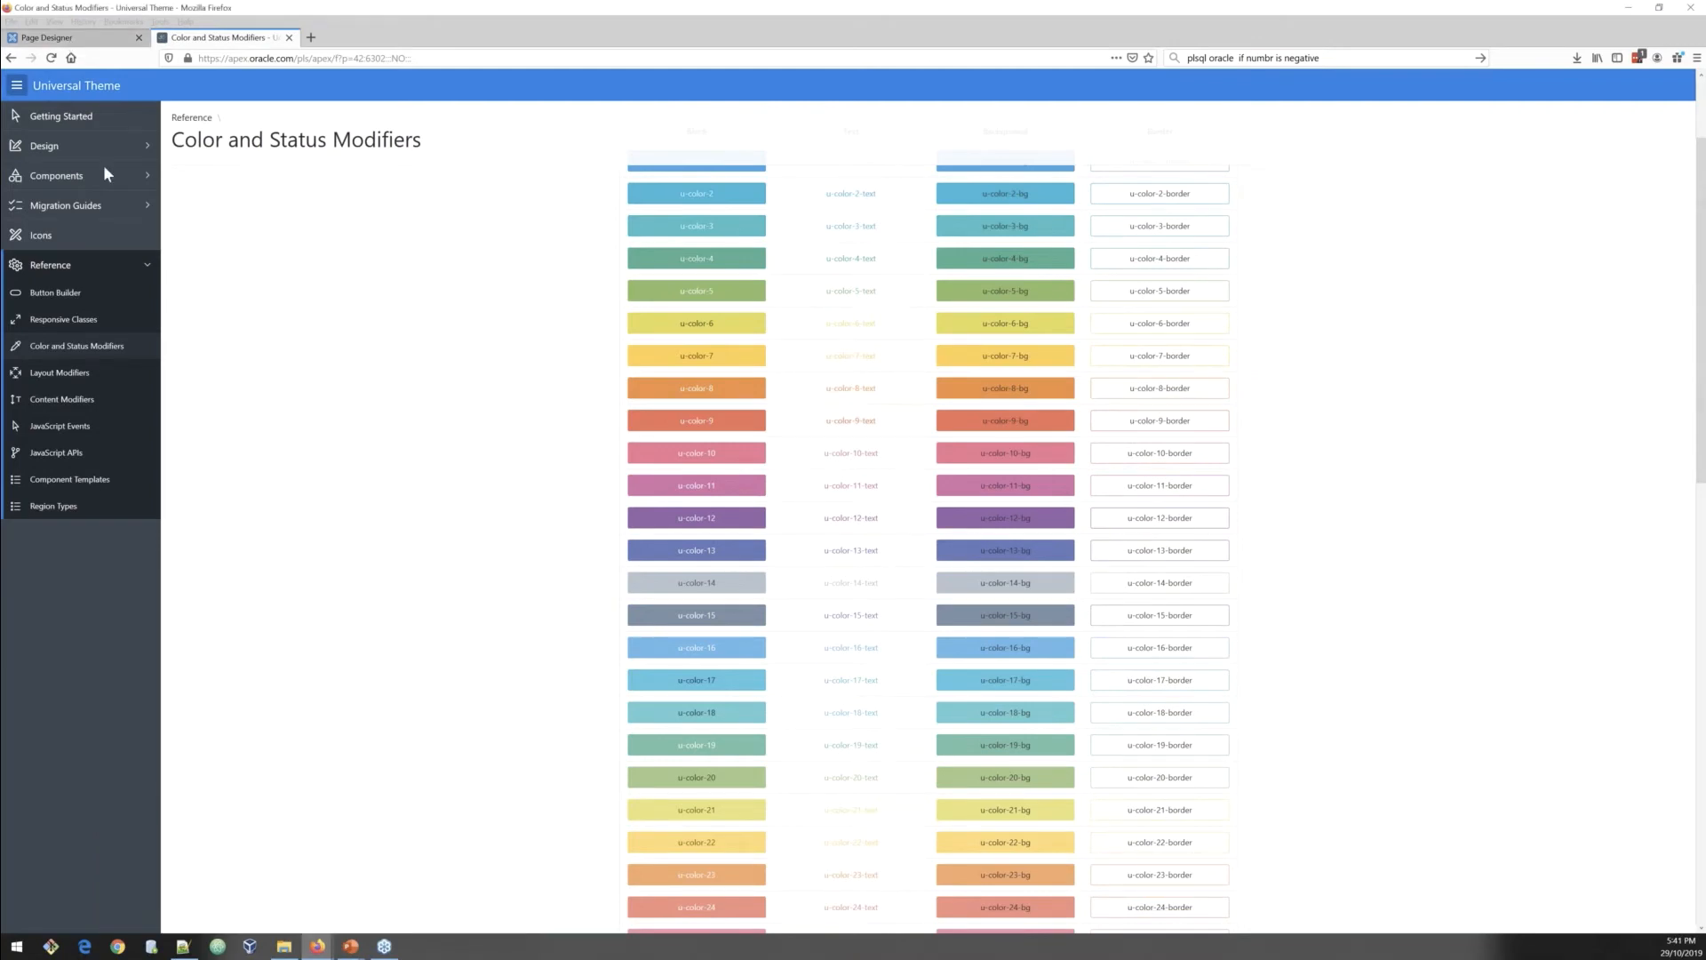
{"action": "left_click_drag", "start_coordinate": [478, 340], "coordinate": [546, 342]}
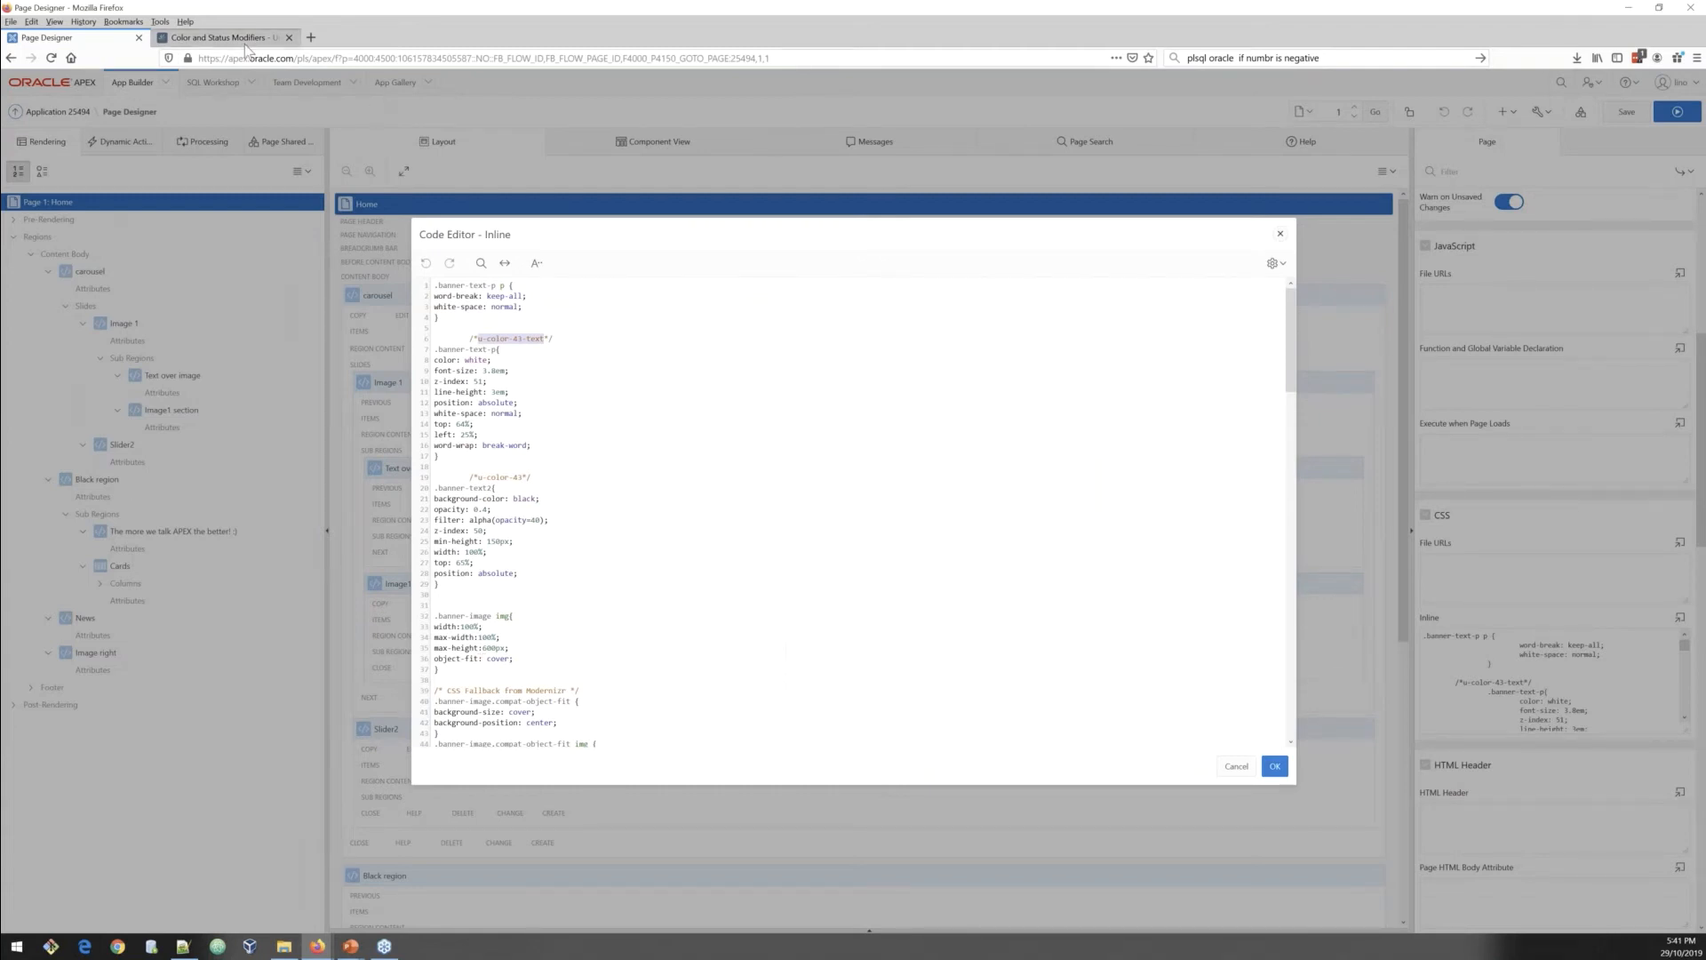
Step: Search the Color and Status Modifiers reference page for the u-color-43-text class
{"action": "left_click", "coordinate": [218, 37]}
{"action": "key", "text": "ctrl+f"}
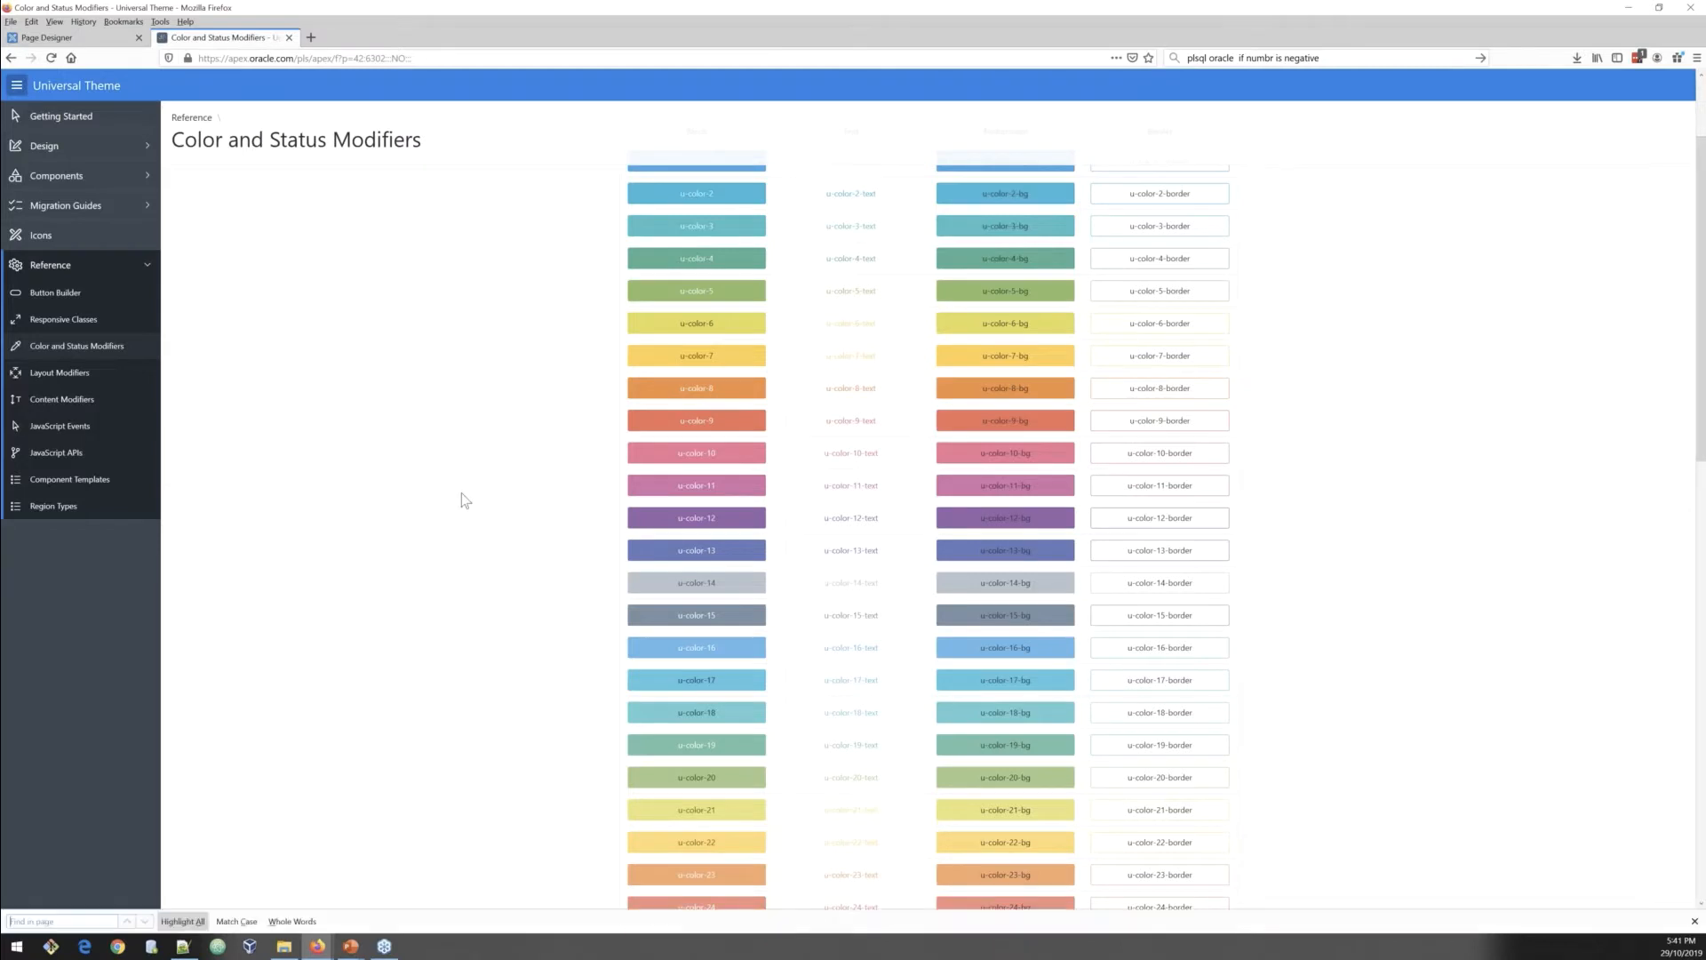
{"action": "key", "text": "Return"}
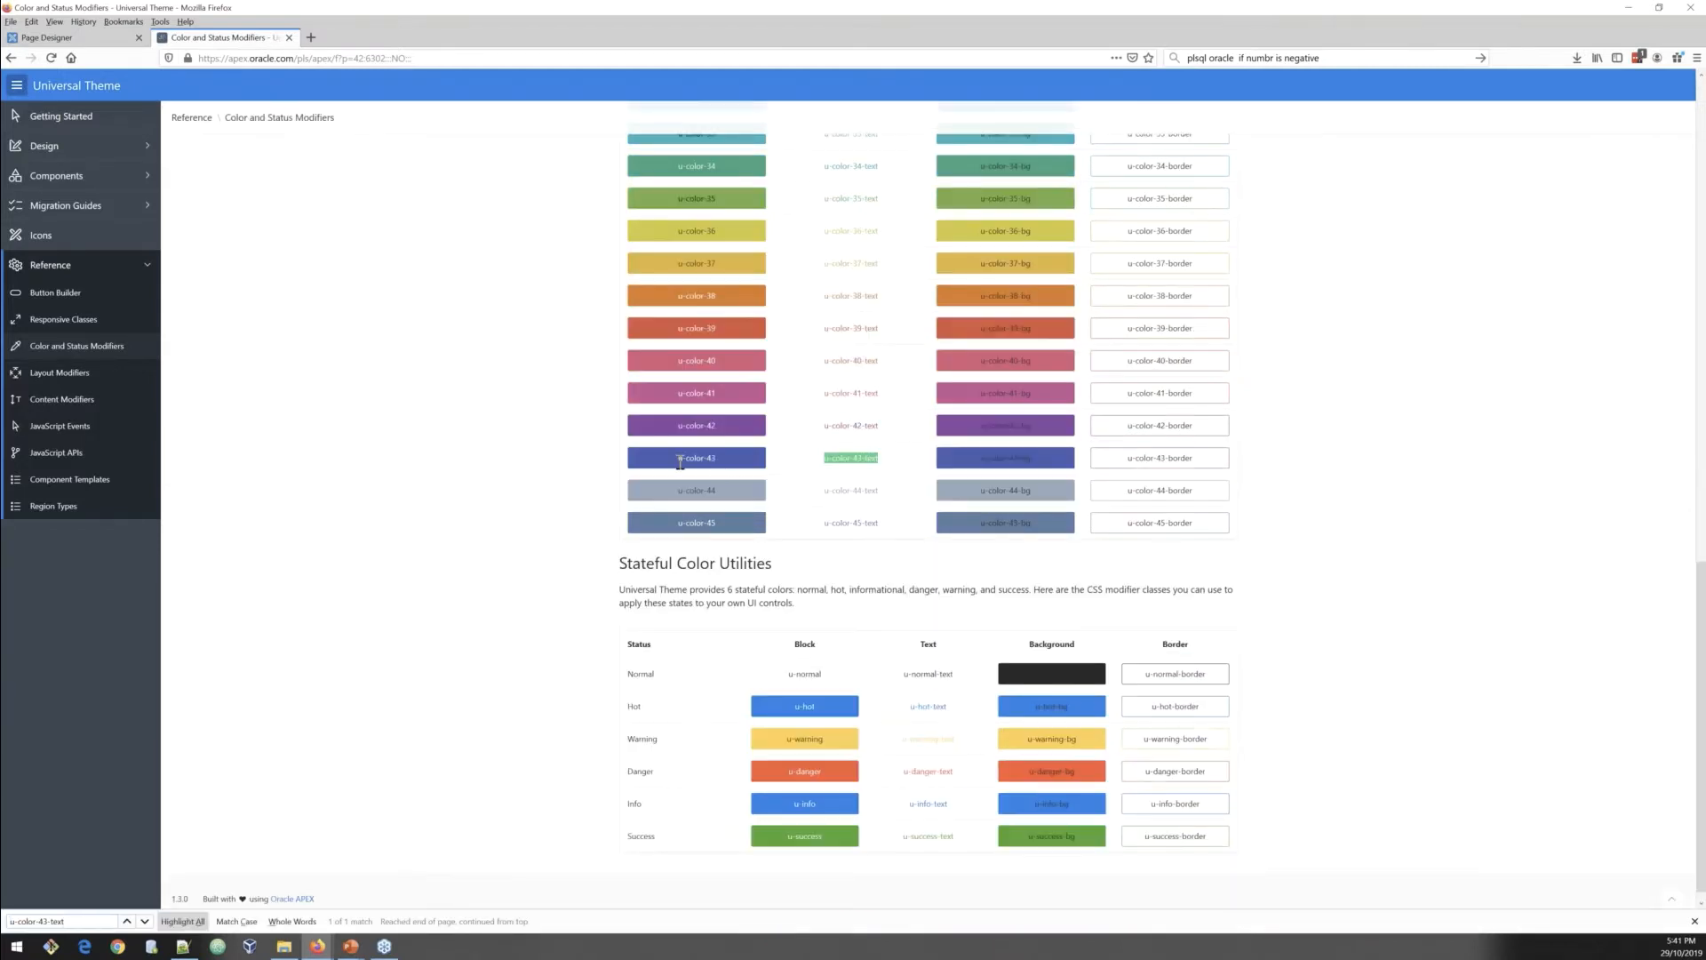
{"action": "left_click_drag", "start_coordinate": [678, 460], "coordinate": [716, 460]}
{"action": "left_click", "coordinate": [92, 40]}
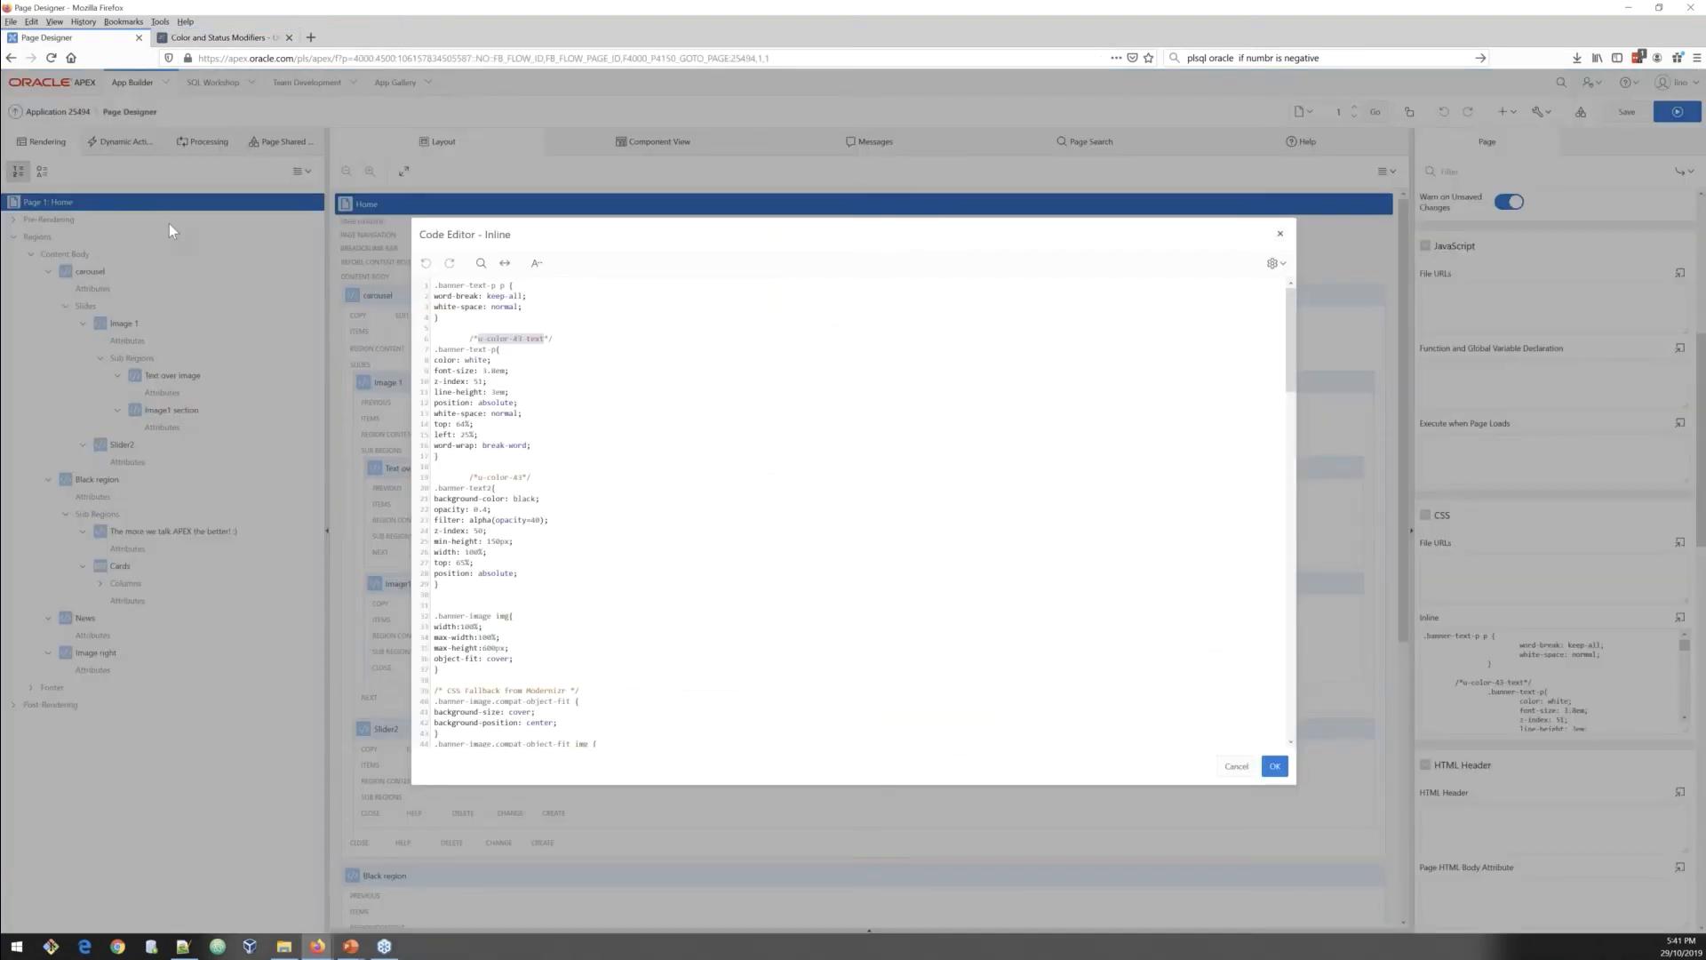
Step: Comment out the background-color: black declaration in the .banner-text2 rule and apply the CSS changes
{"action": "left_click", "coordinate": [498, 360]}
{"action": "left_click", "coordinate": [436, 498]}
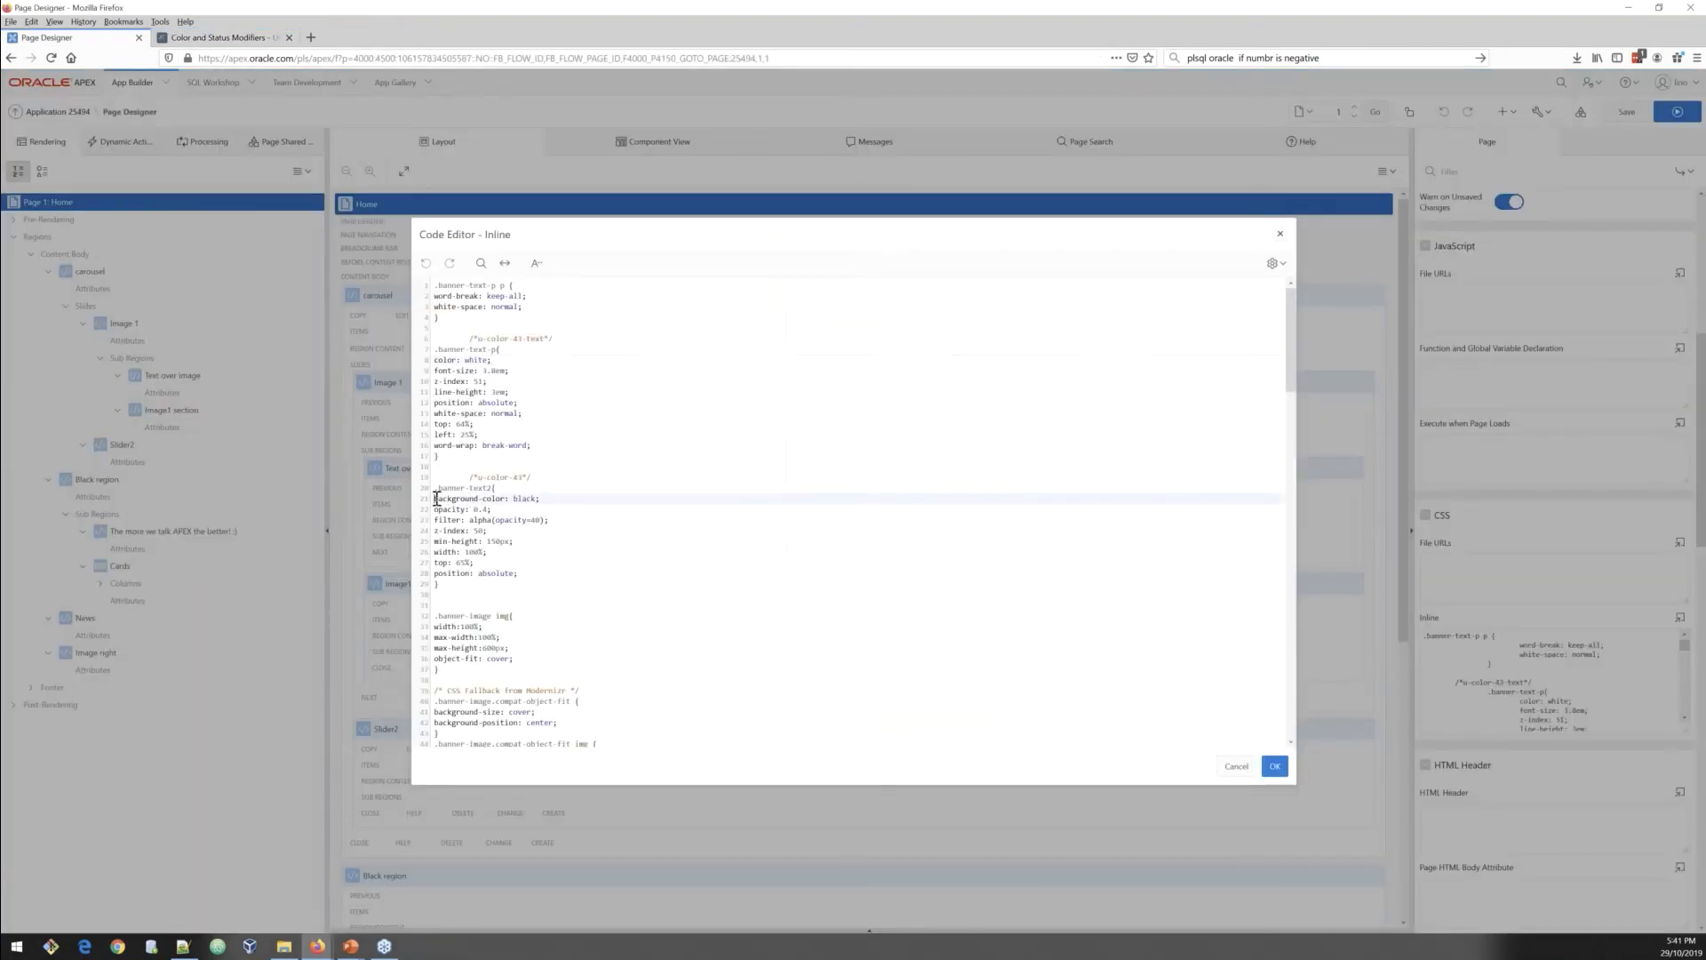
{"action": "type", "text": "/*"}
{"action": "double_click", "coordinate": [446, 489]}
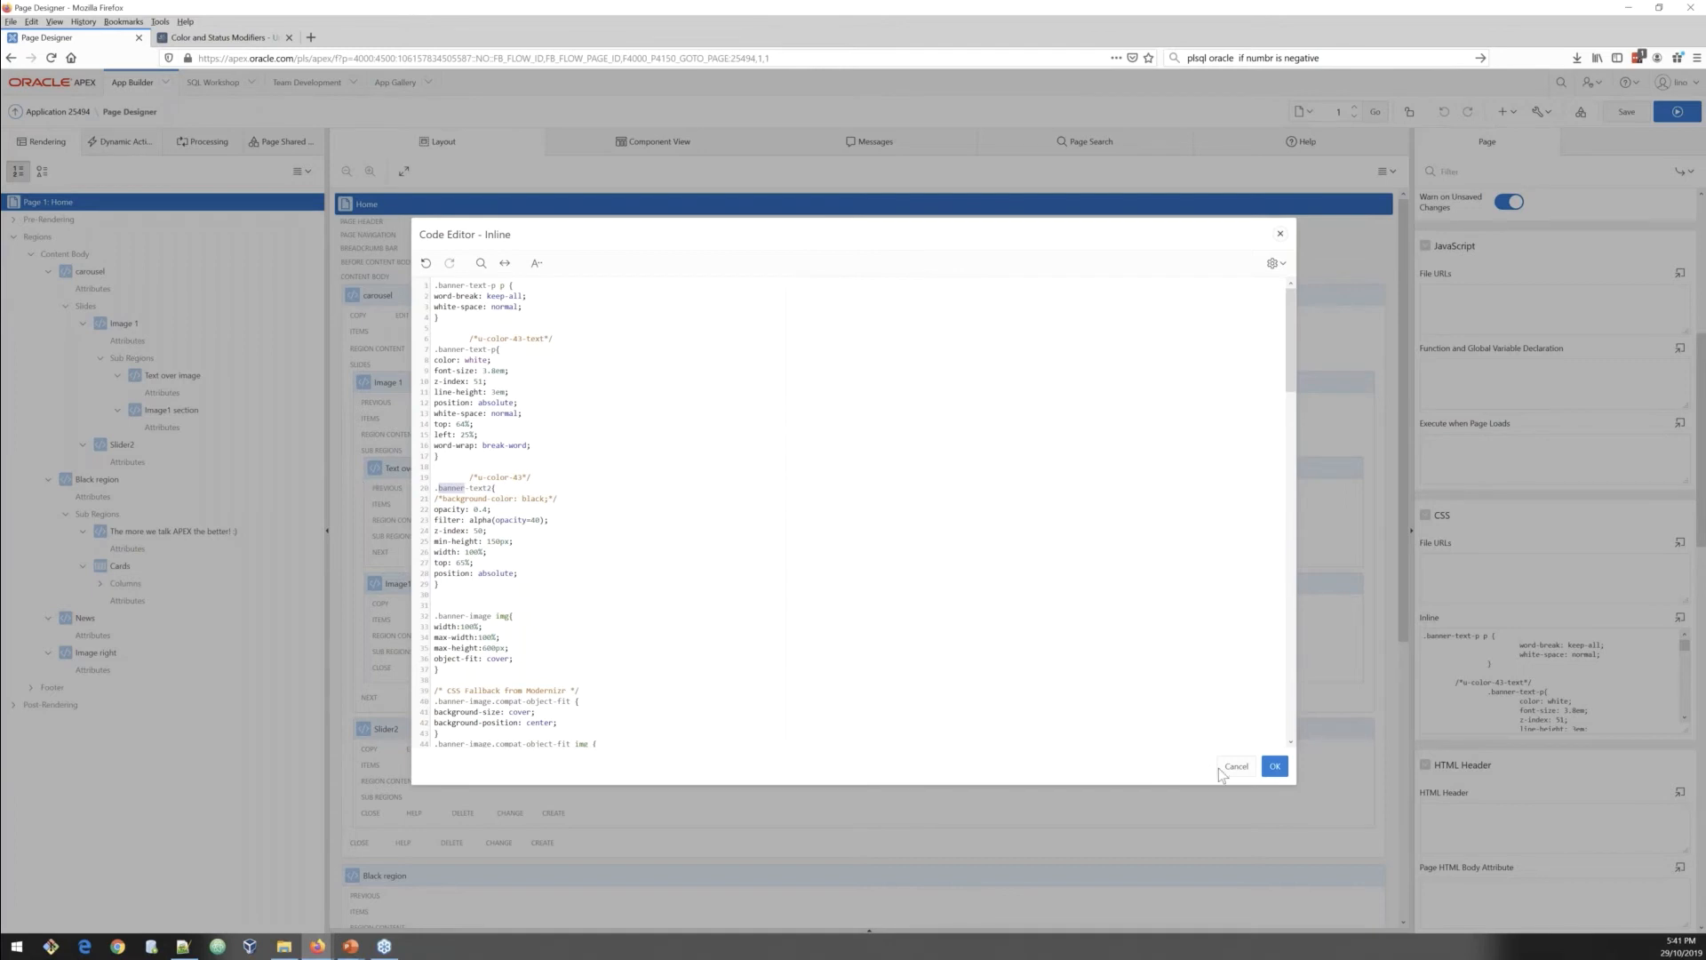
{"action": "key", "text": "Escape"}
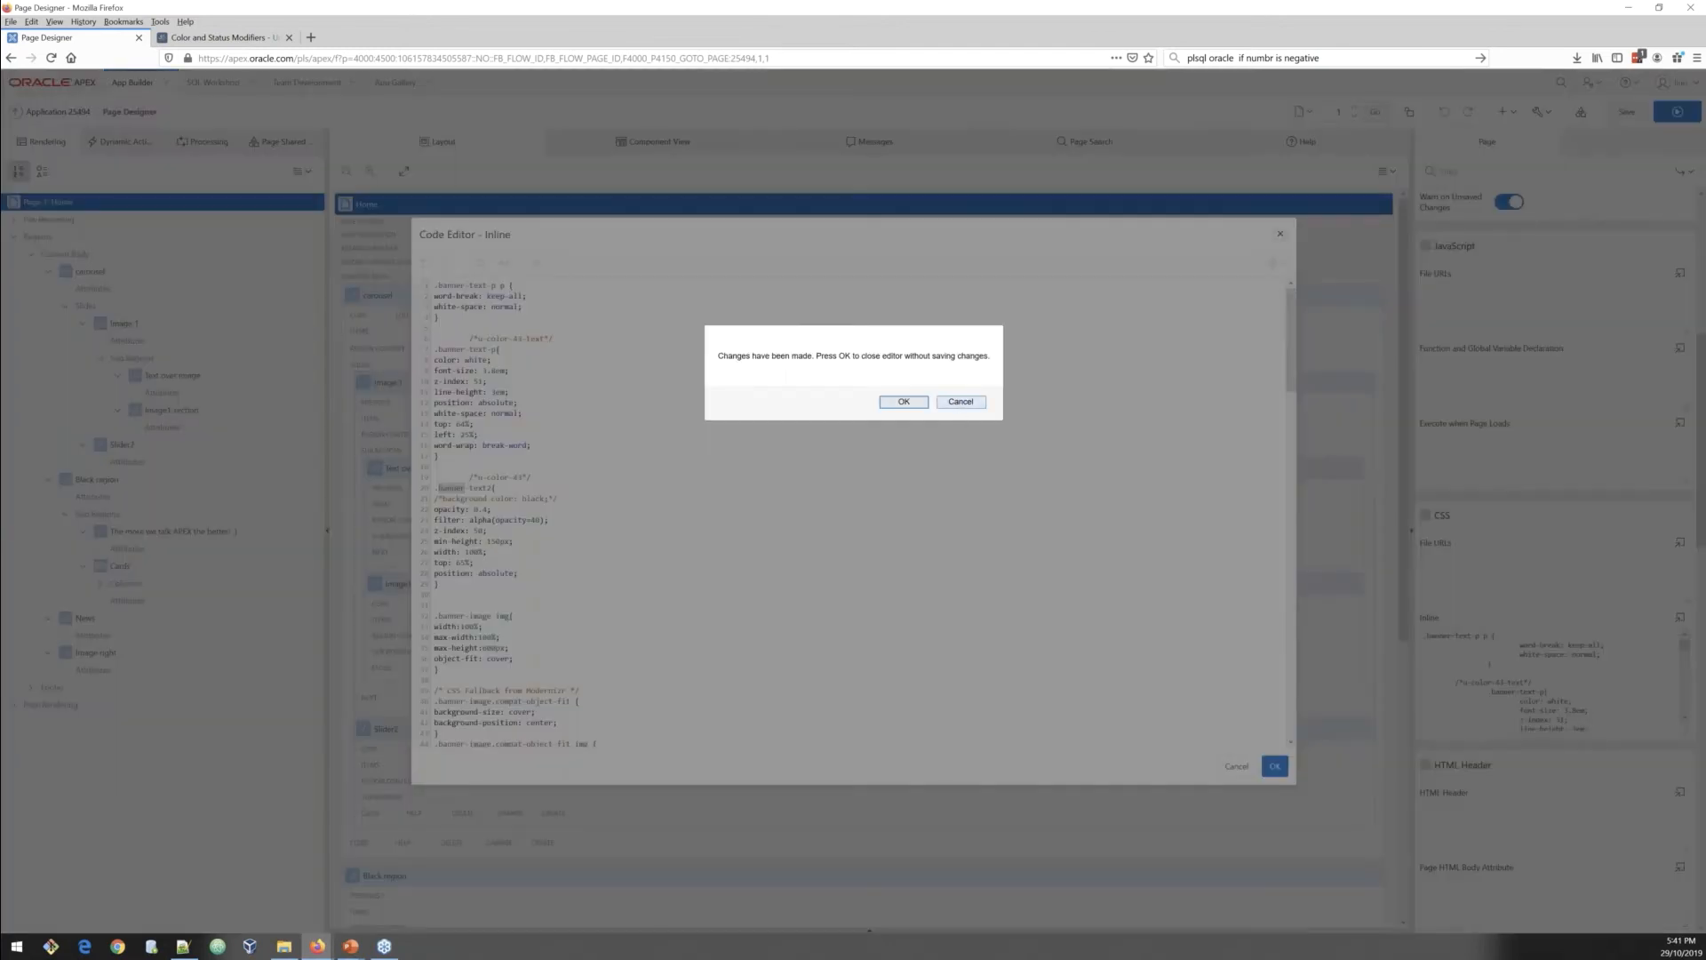
{"action": "key", "text": "Escape"}
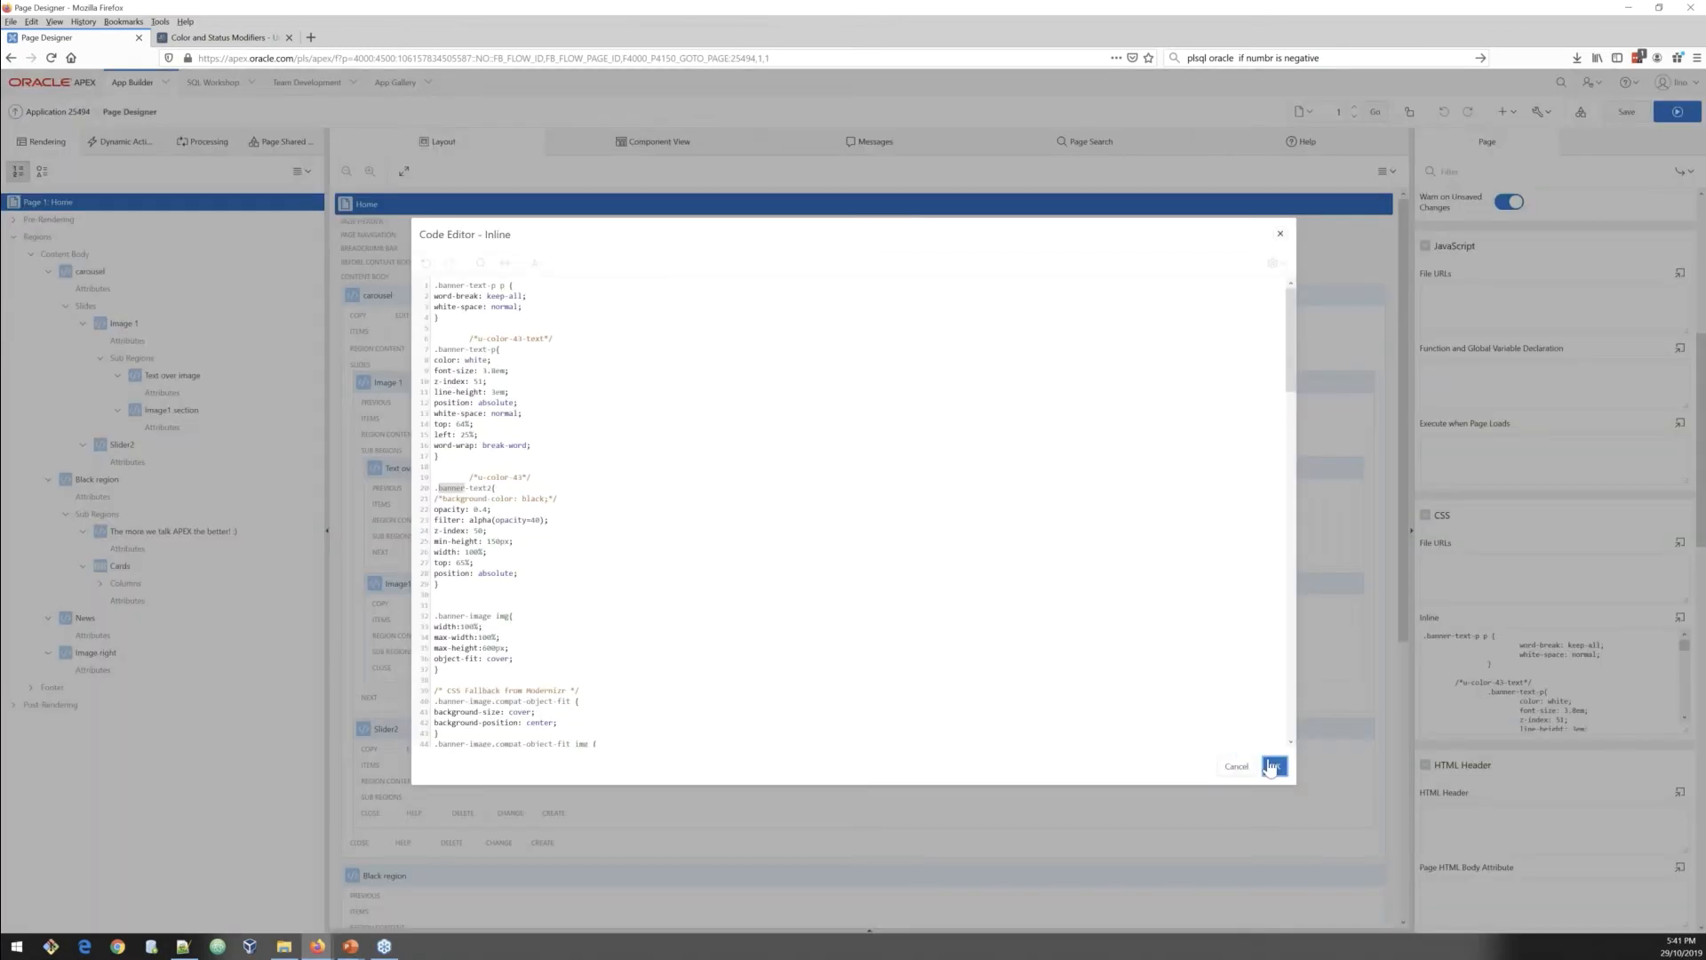
{"action": "left_click", "coordinate": [1274, 766]}
Step: Add the u-color-43-text class to the banner-text2 div in the Text over image region's source
{"action": "left_click", "coordinate": [172, 375]}
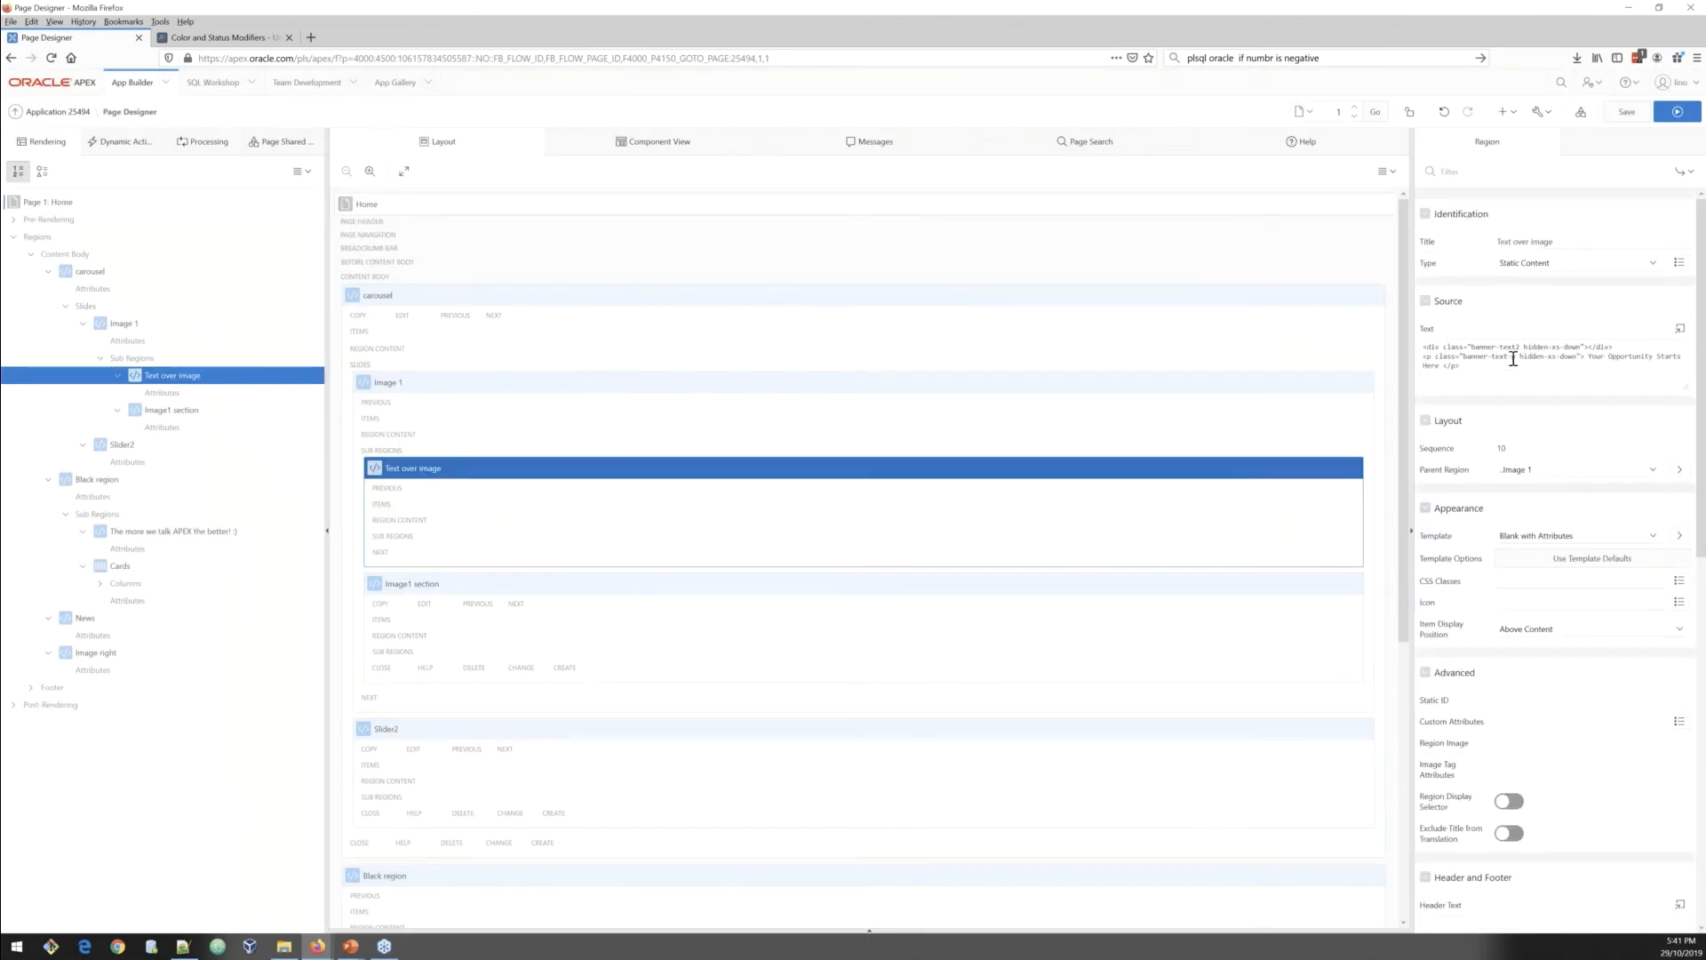
{"action": "left_click", "coordinate": [1515, 357]}
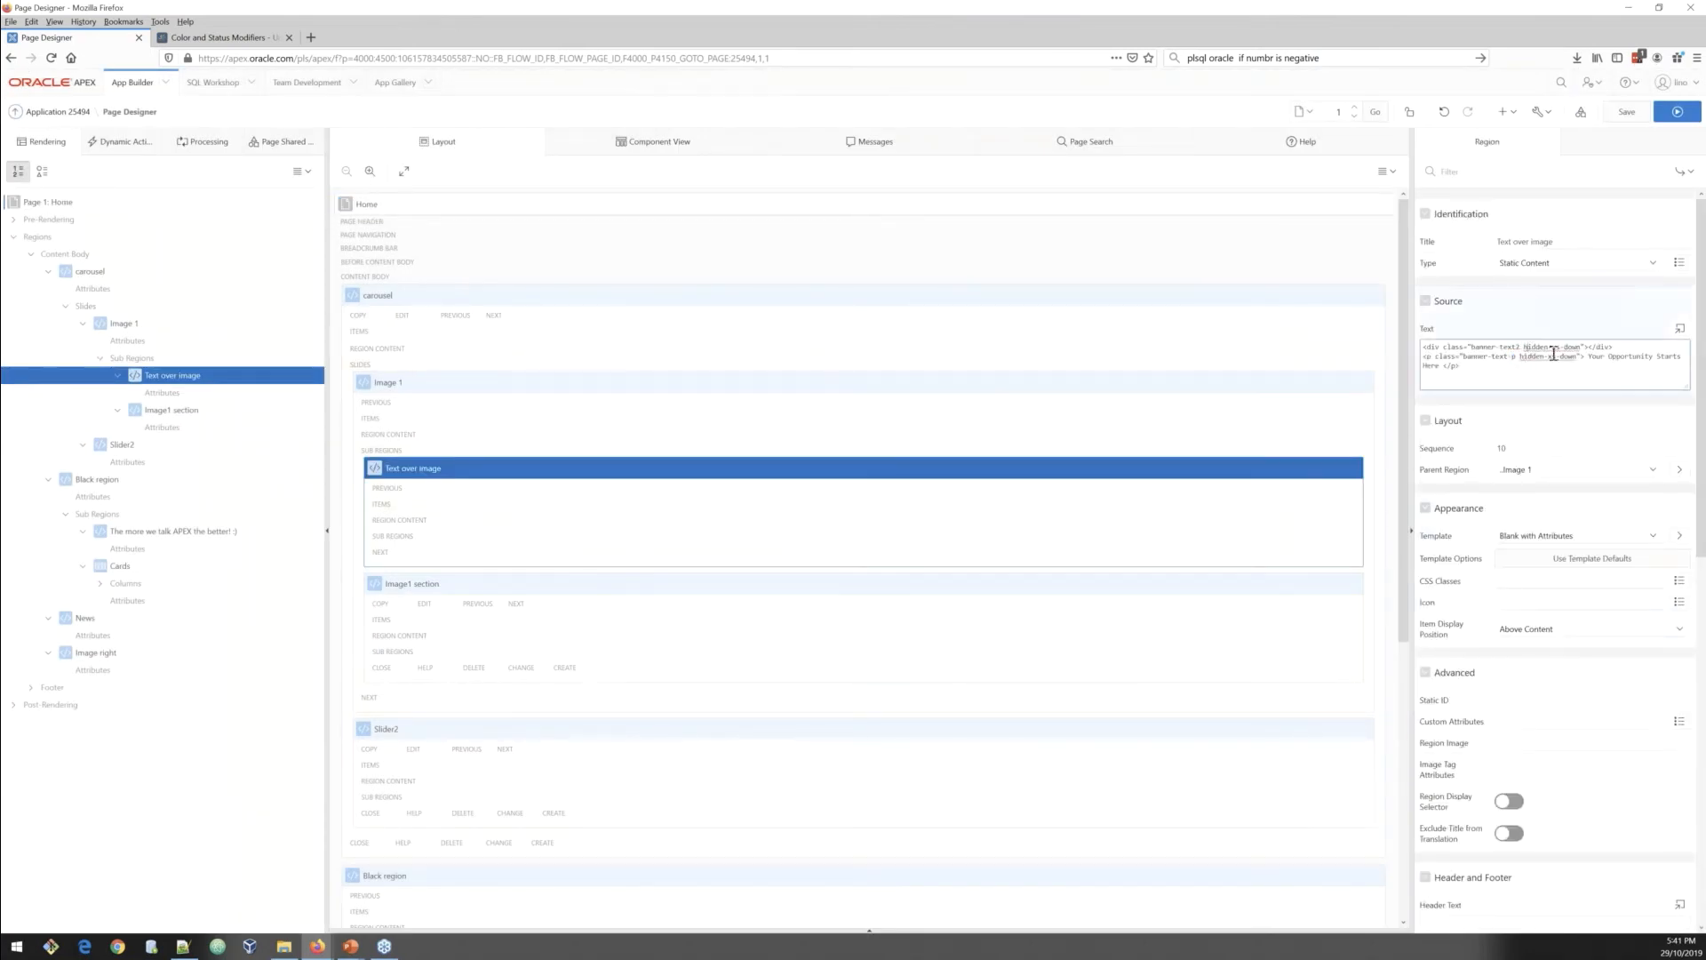
{"action": "left_click", "coordinate": [1578, 347]}
{"action": "type", "text": "u-color-43-text"}
{"action": "left_click", "coordinate": [1680, 328]}
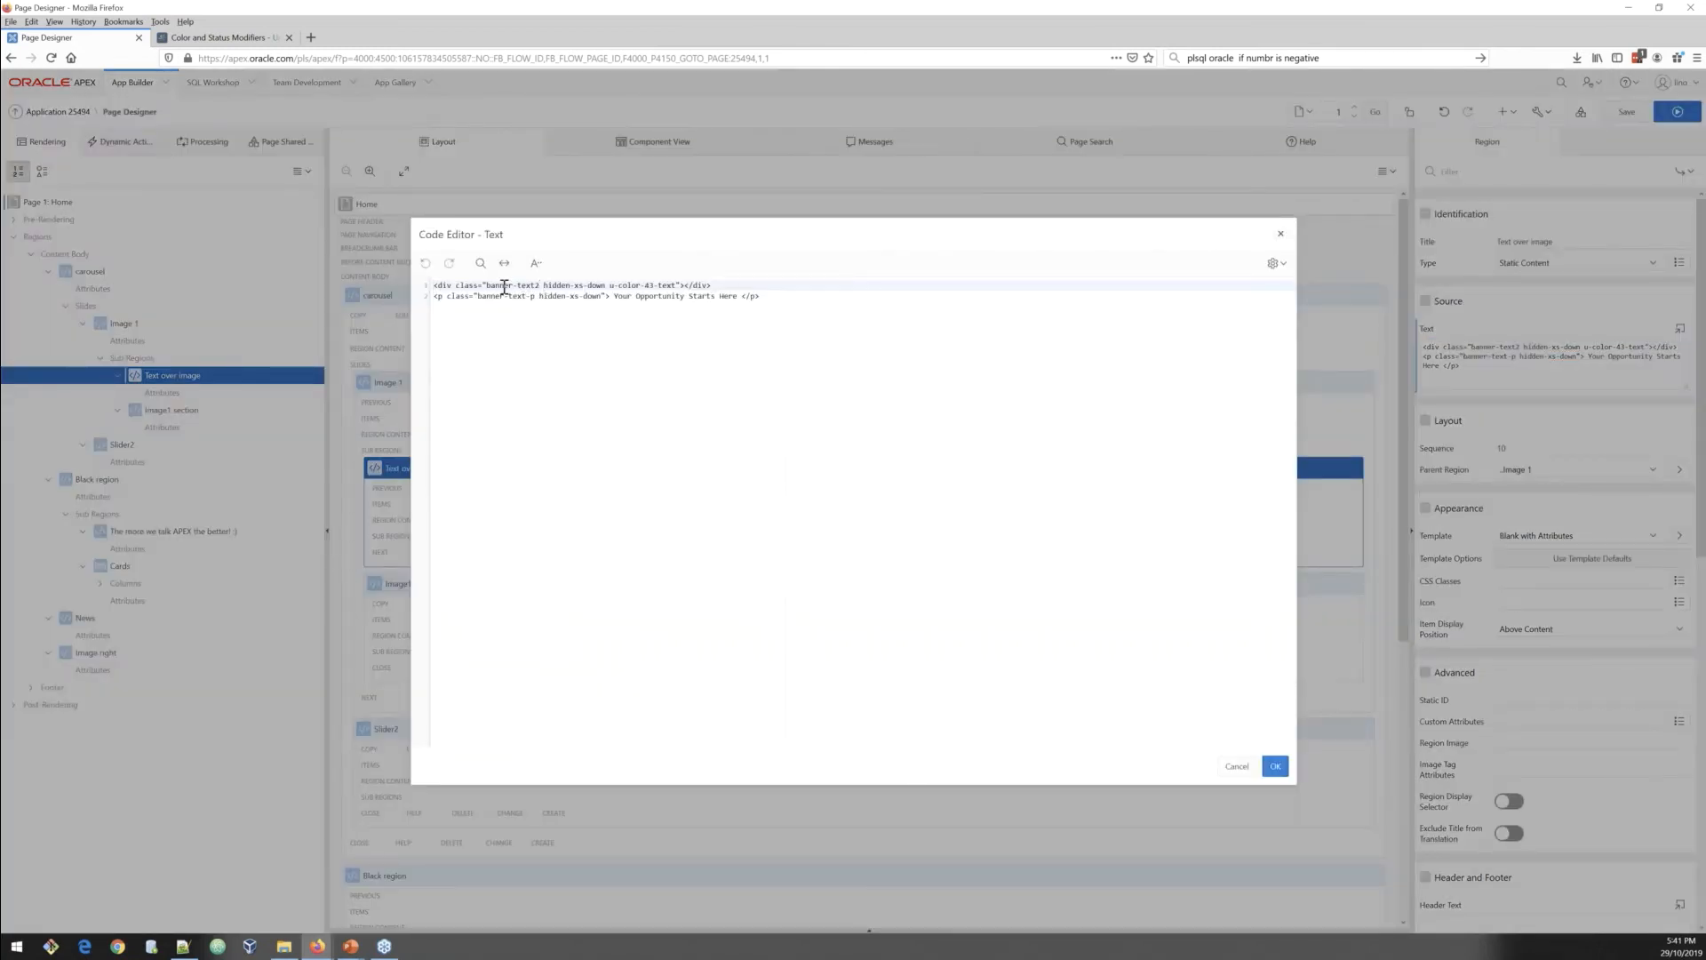
Step: Shorten the added class to u-color-43 in the region source editor, apply it, and save the page
{"action": "left_click_drag", "start_coordinate": [485, 285], "coordinate": [539, 286]}
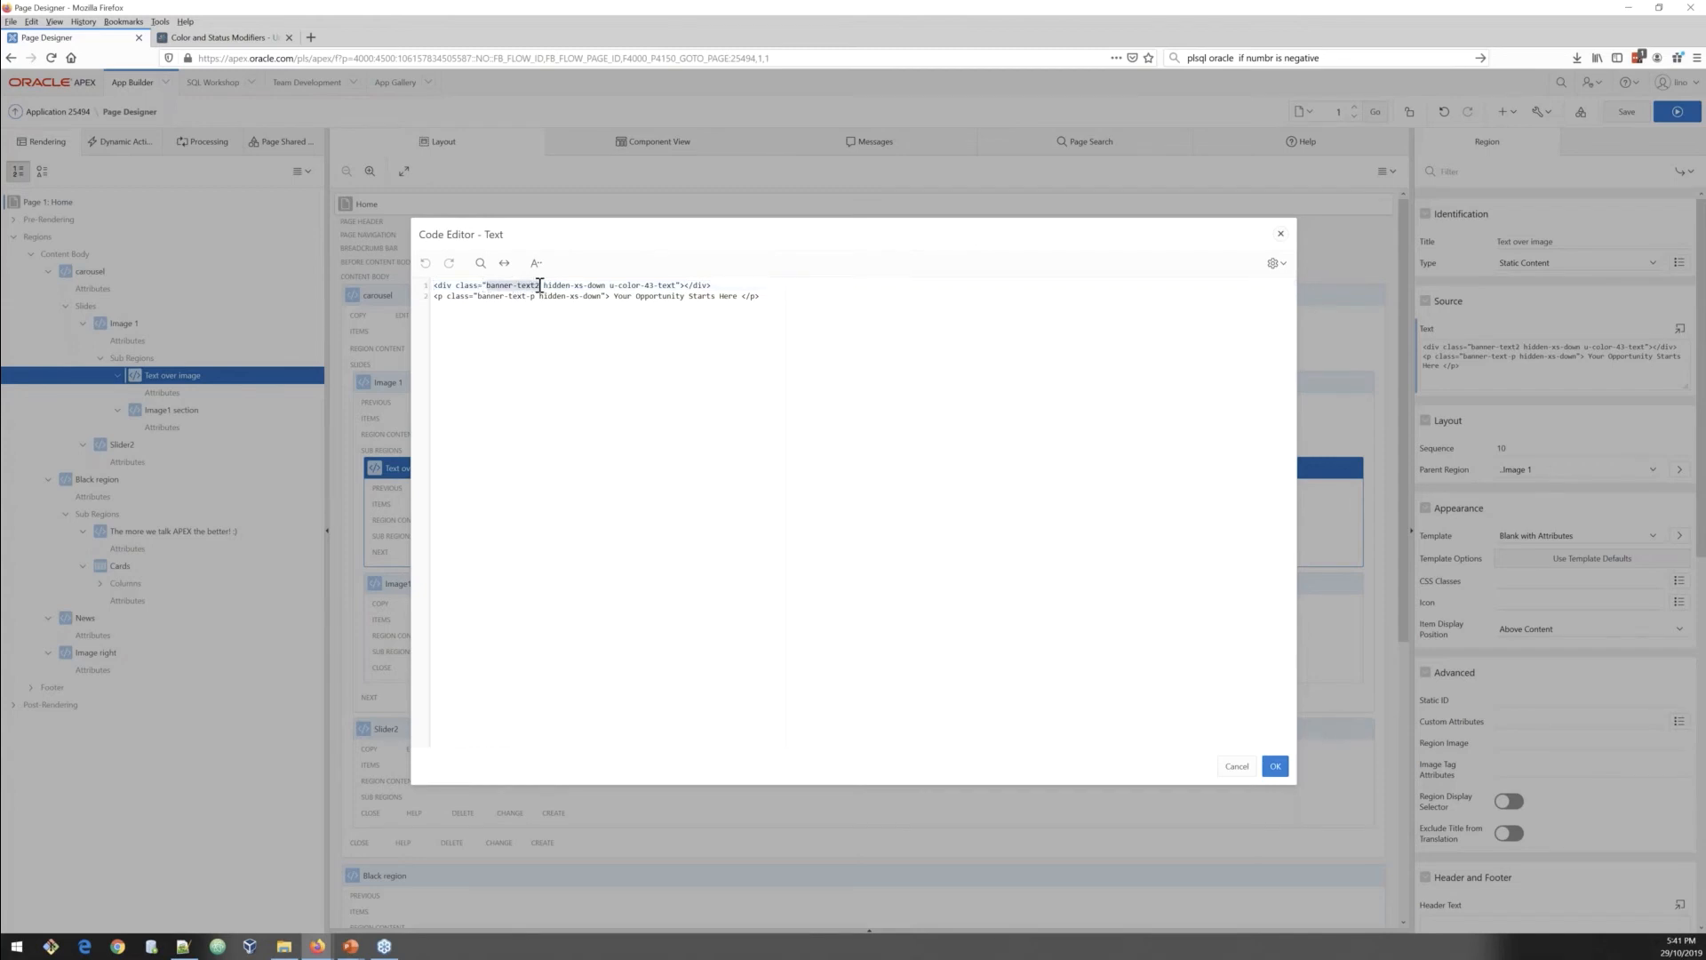
{"action": "left_click", "coordinate": [543, 286]}
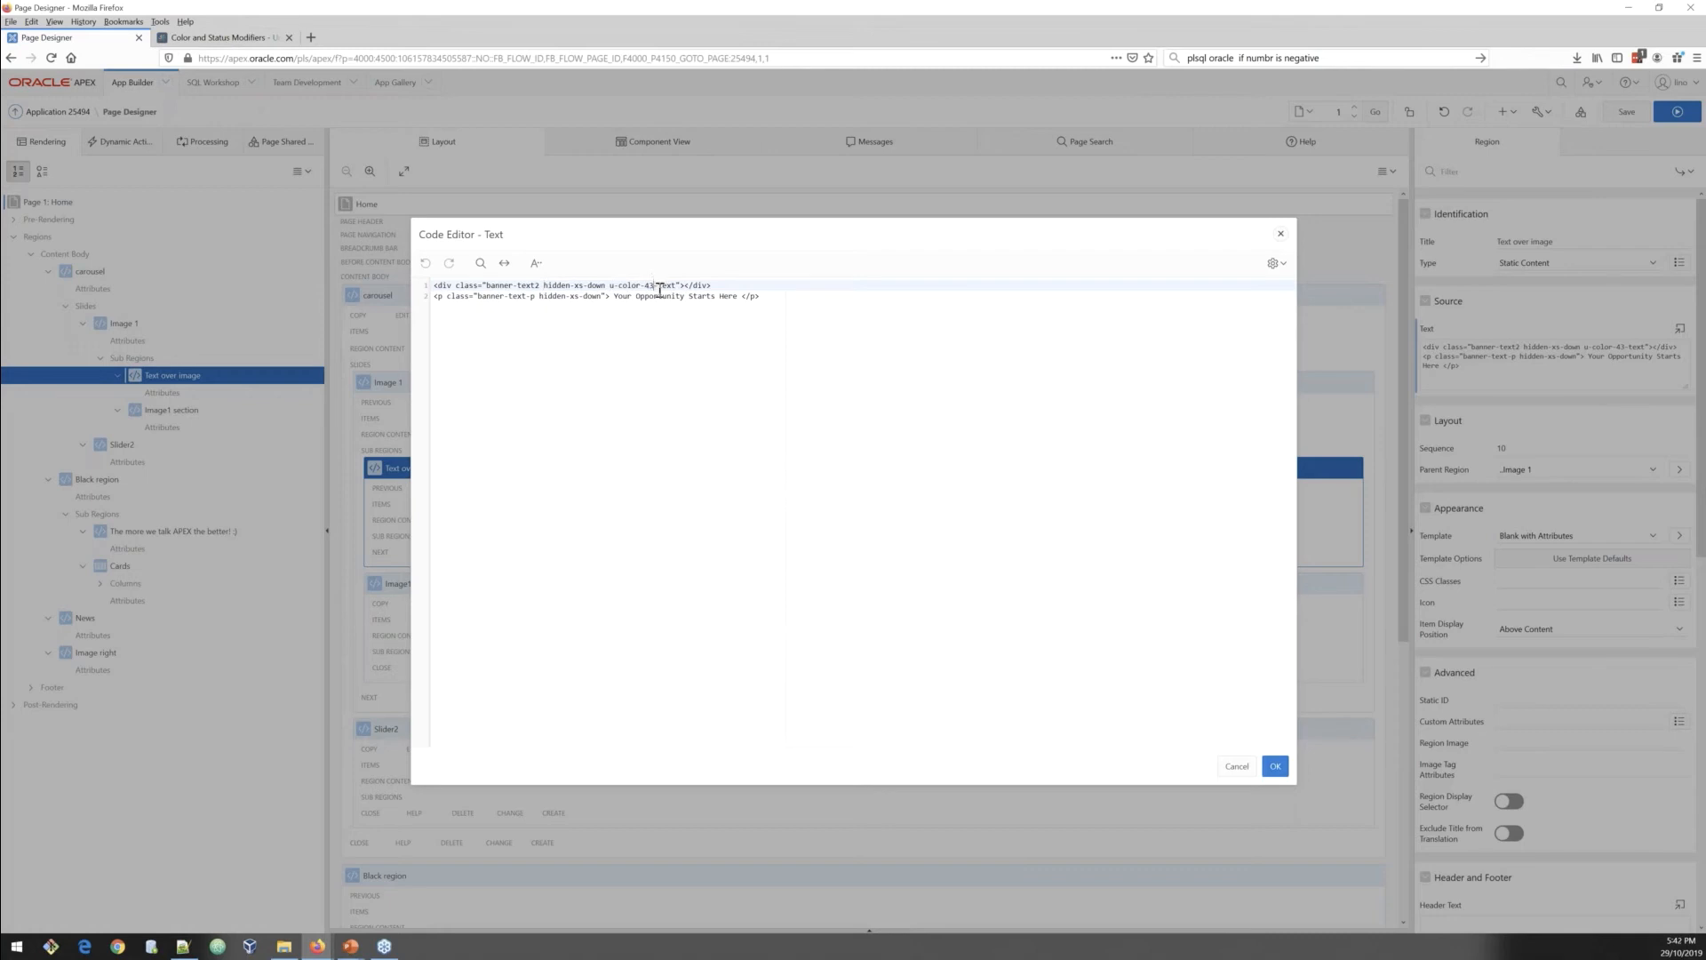
{"action": "key", "text": "BackSpace"}
{"action": "key", "text": "BackSpace"}
{"action": "key", "text": "BackSpace"}
{"action": "key", "text": "BackSpace"}
{"action": "key", "text": "BackSpace"}
{"action": "left_click", "coordinate": [1272, 774]}
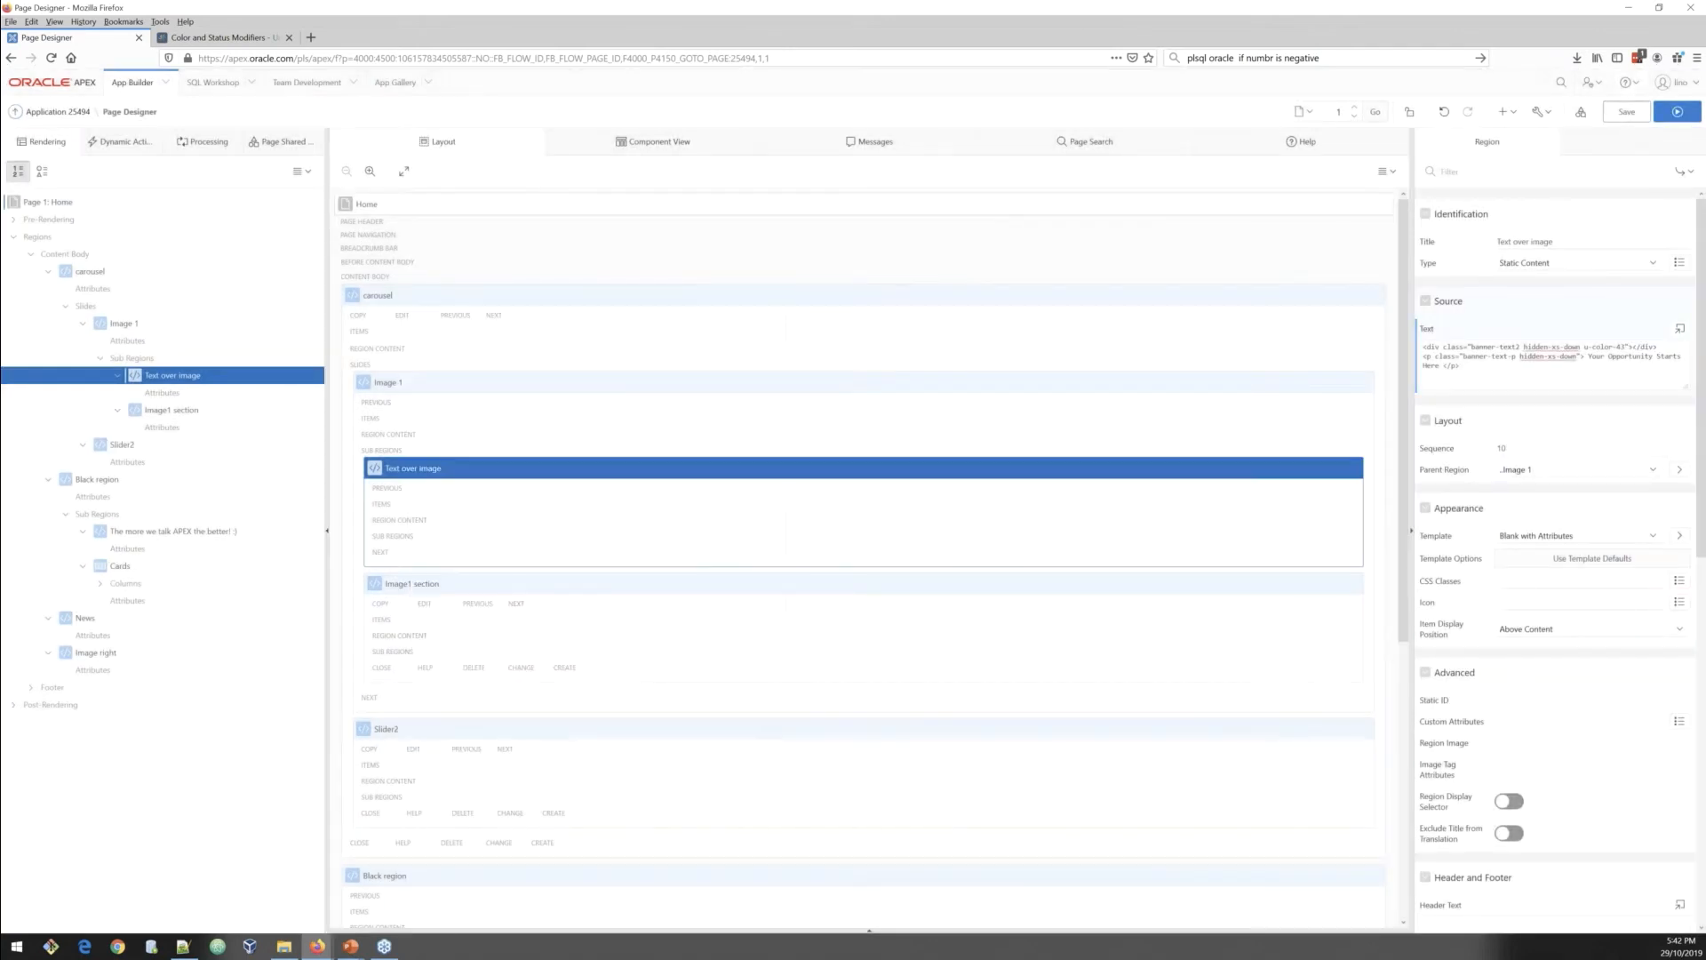
{"action": "key", "text": "ctrl+s"}
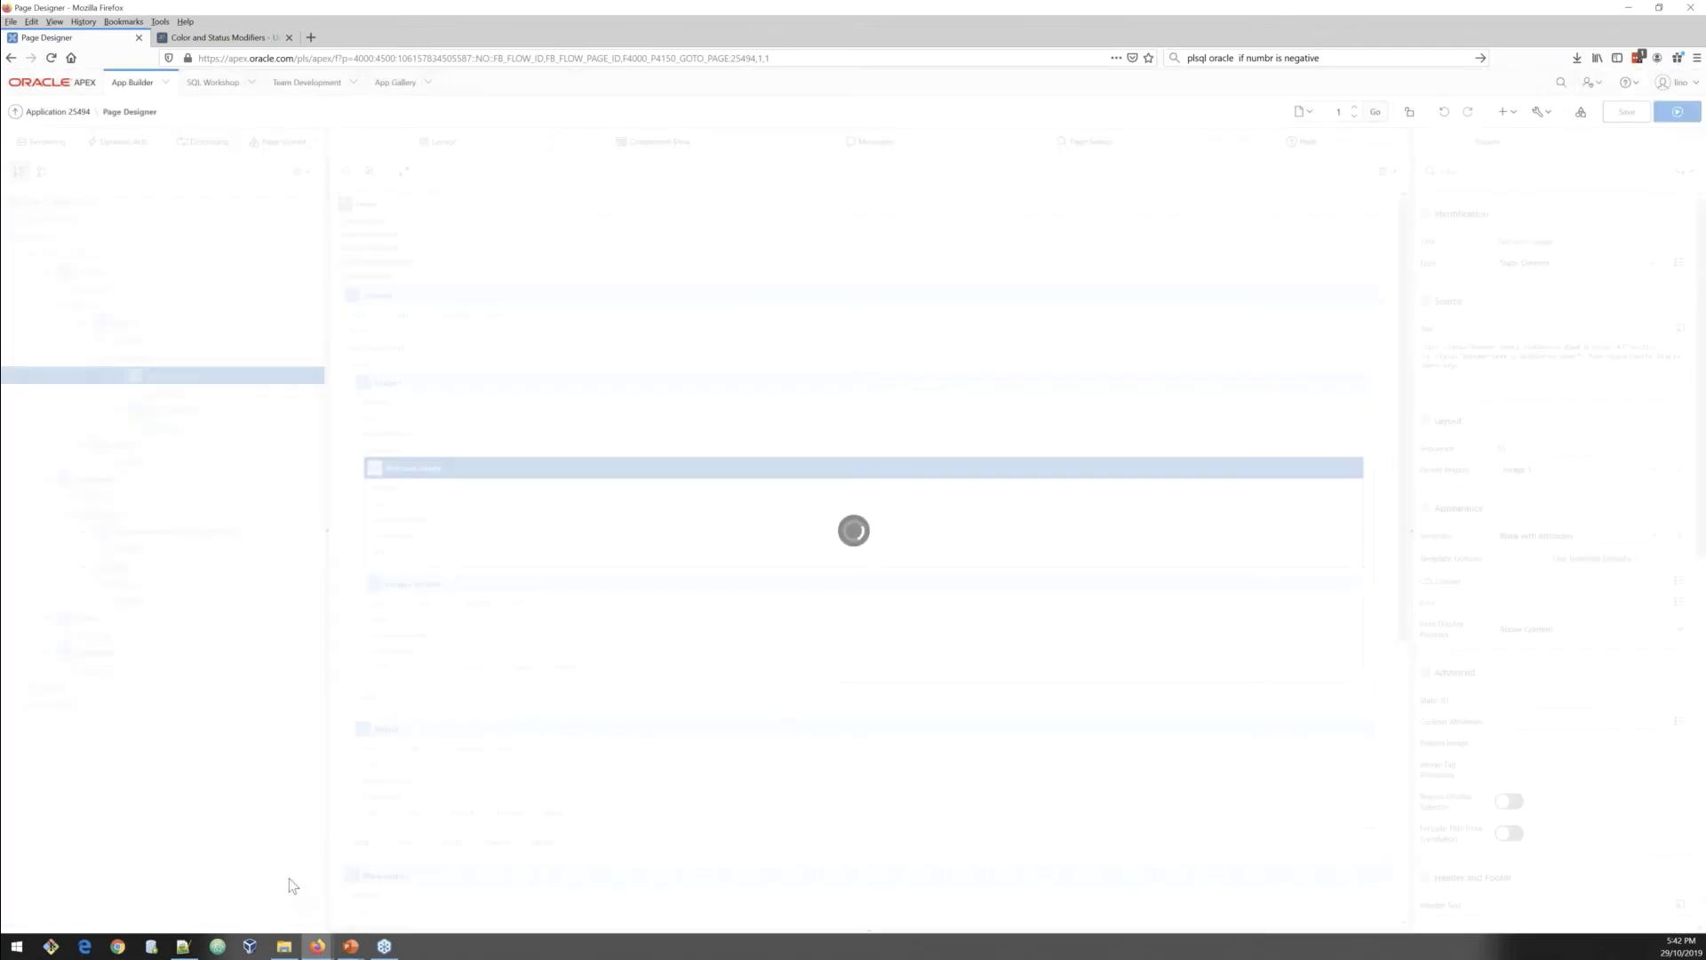
Step: Check the banner text on the carousel's second slide in the running Home page
{"action": "mouse_move", "coordinate": [318, 944]}
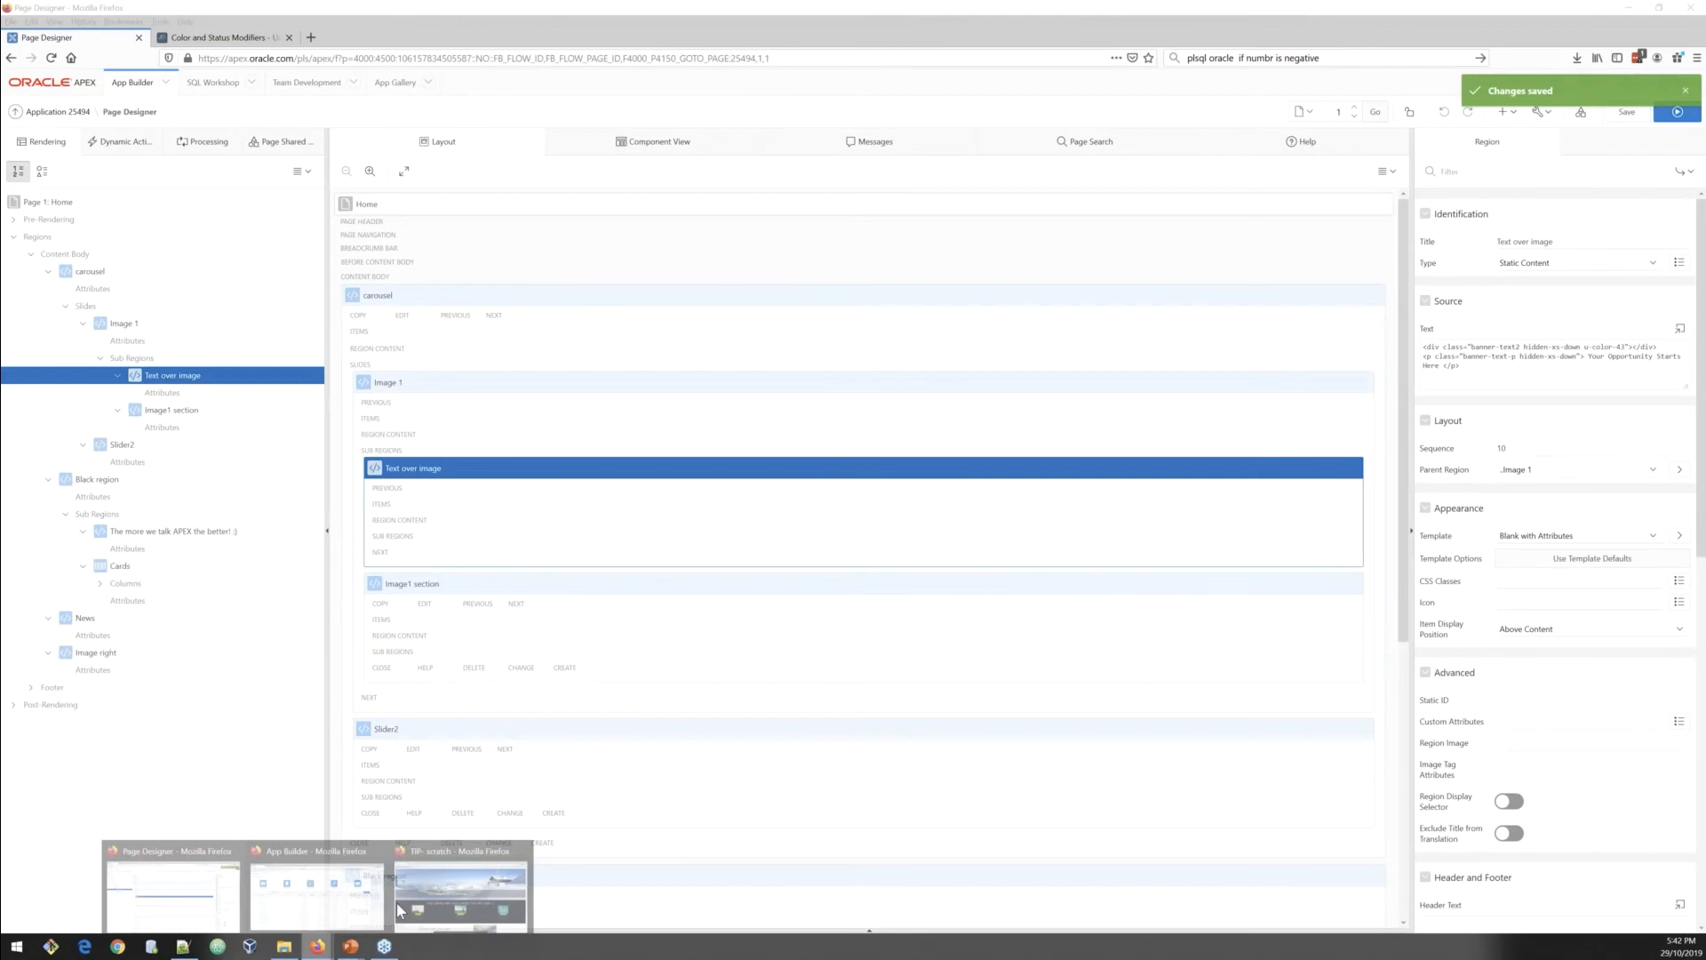
{"action": "left_click", "coordinate": [399, 908]}
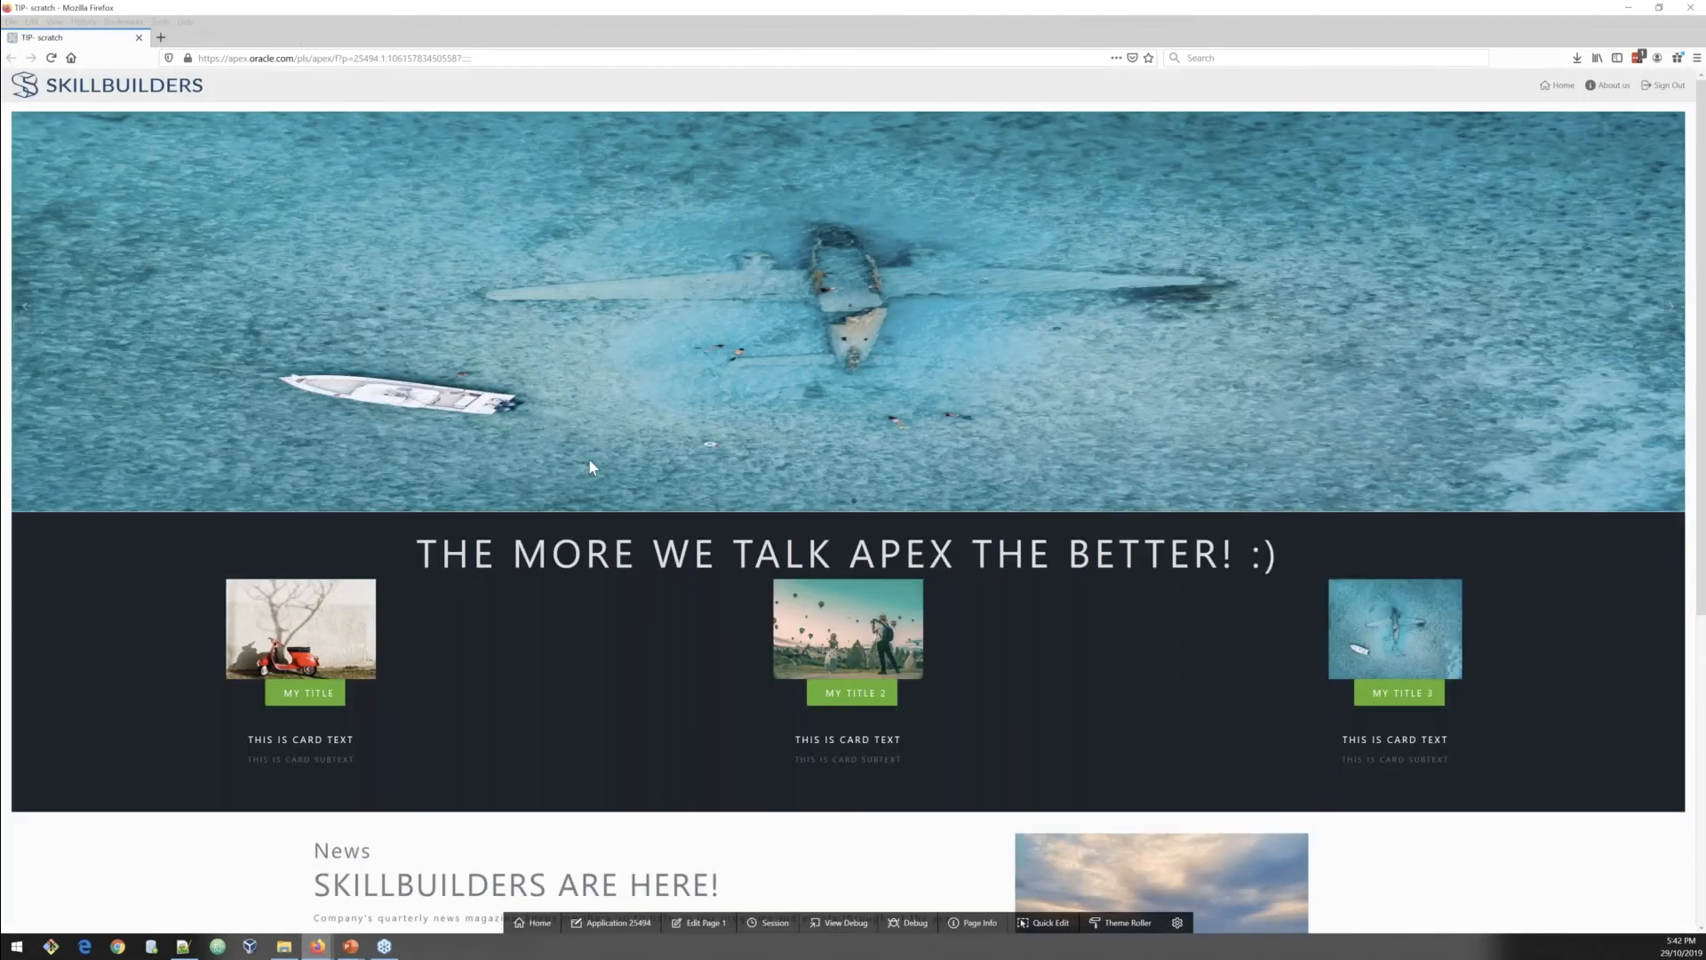
{"action": "left_click", "coordinate": [1677, 308]}
{"action": "left_click_drag", "start_coordinate": [927, 435], "coordinate": [431, 449]}
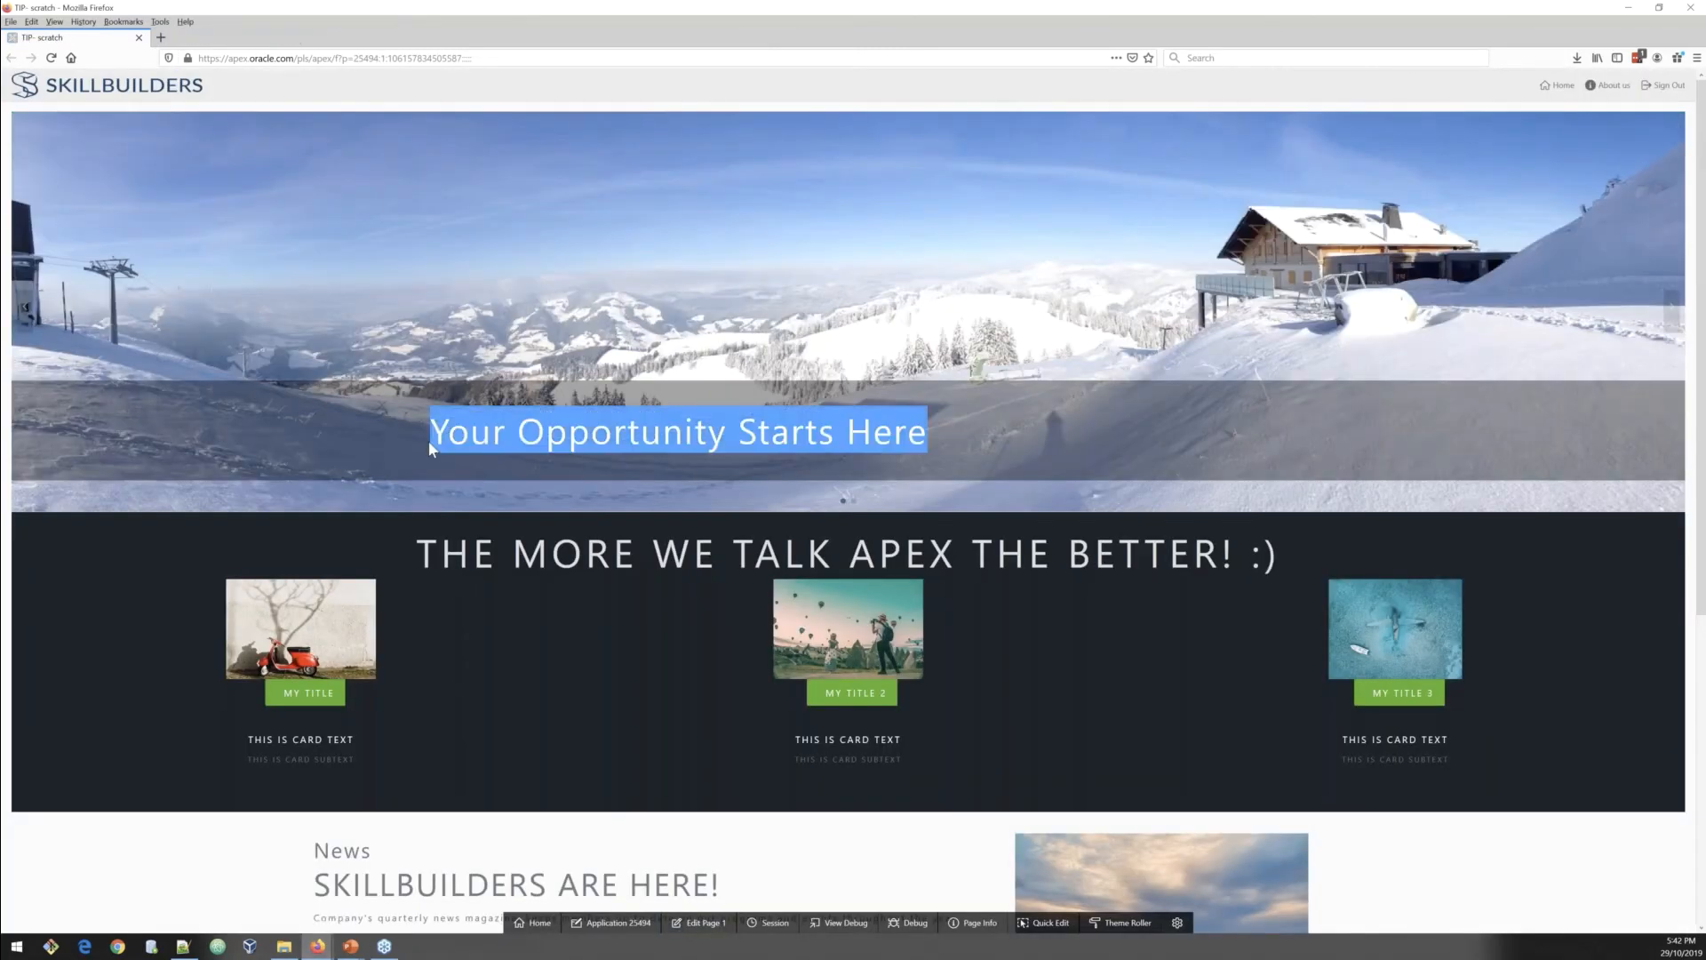
{"action": "left_click", "coordinate": [430, 449]}
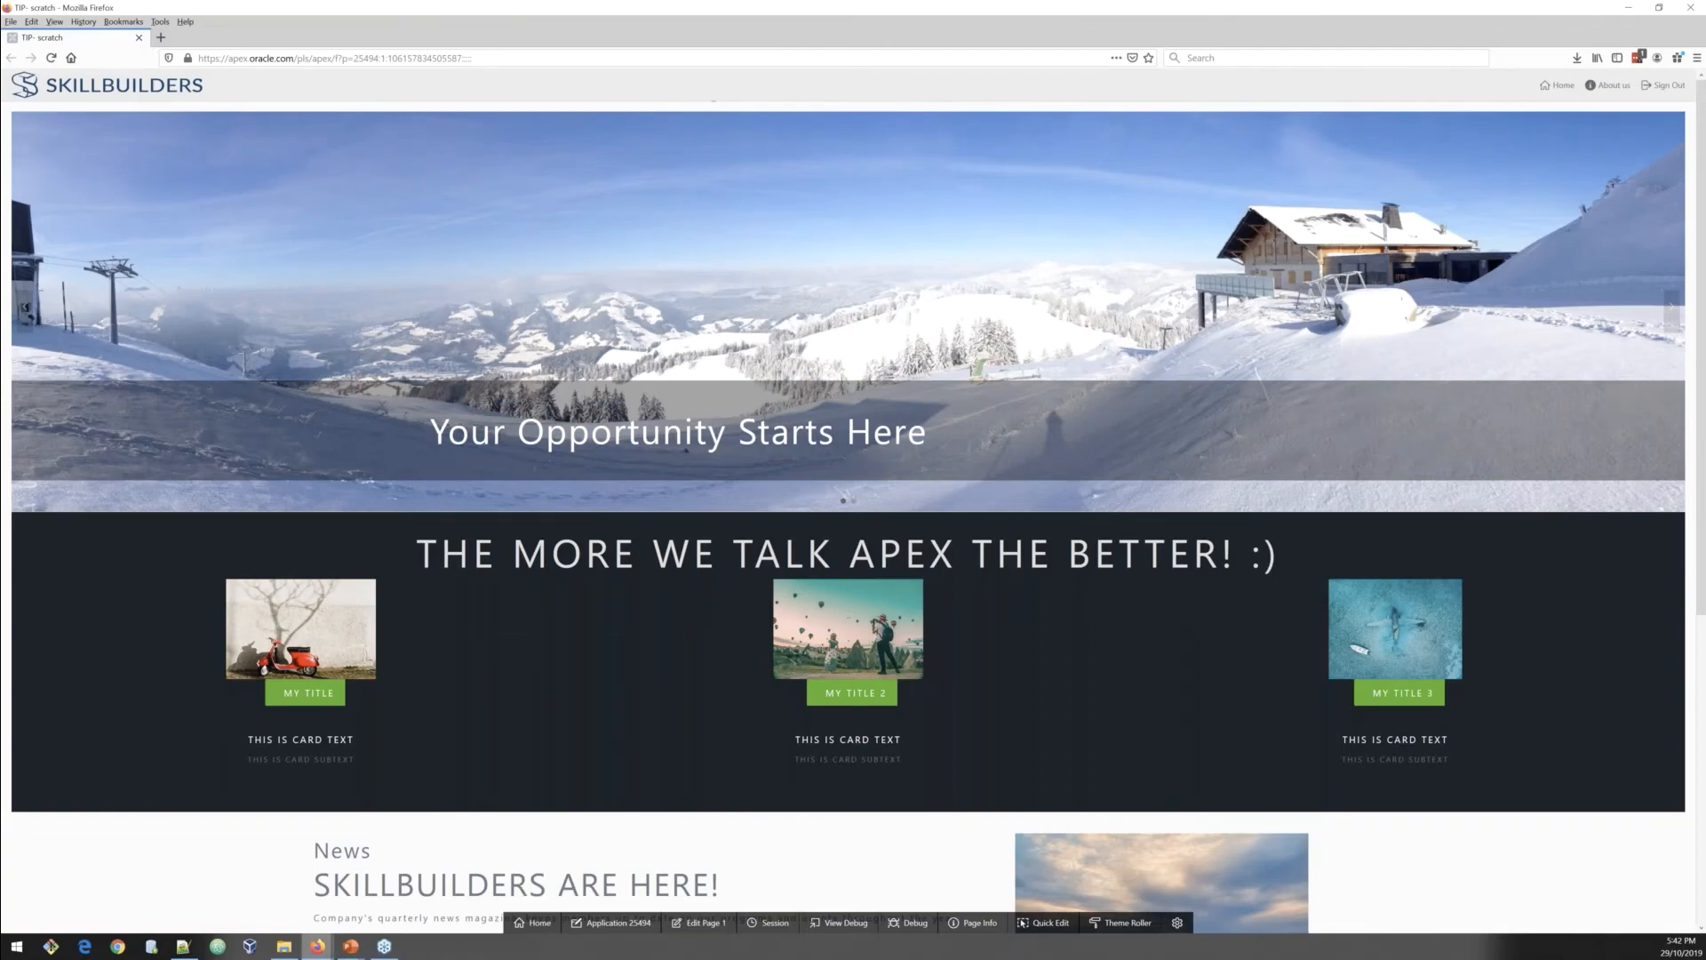
Step: Open the Home page's inline CSS in the code editor and locate the commented background-color declaration
{"action": "left_click", "coordinate": [317, 946]}
{"action": "left_click", "coordinate": [175, 887]}
{"action": "left_click", "coordinate": [47, 202]}
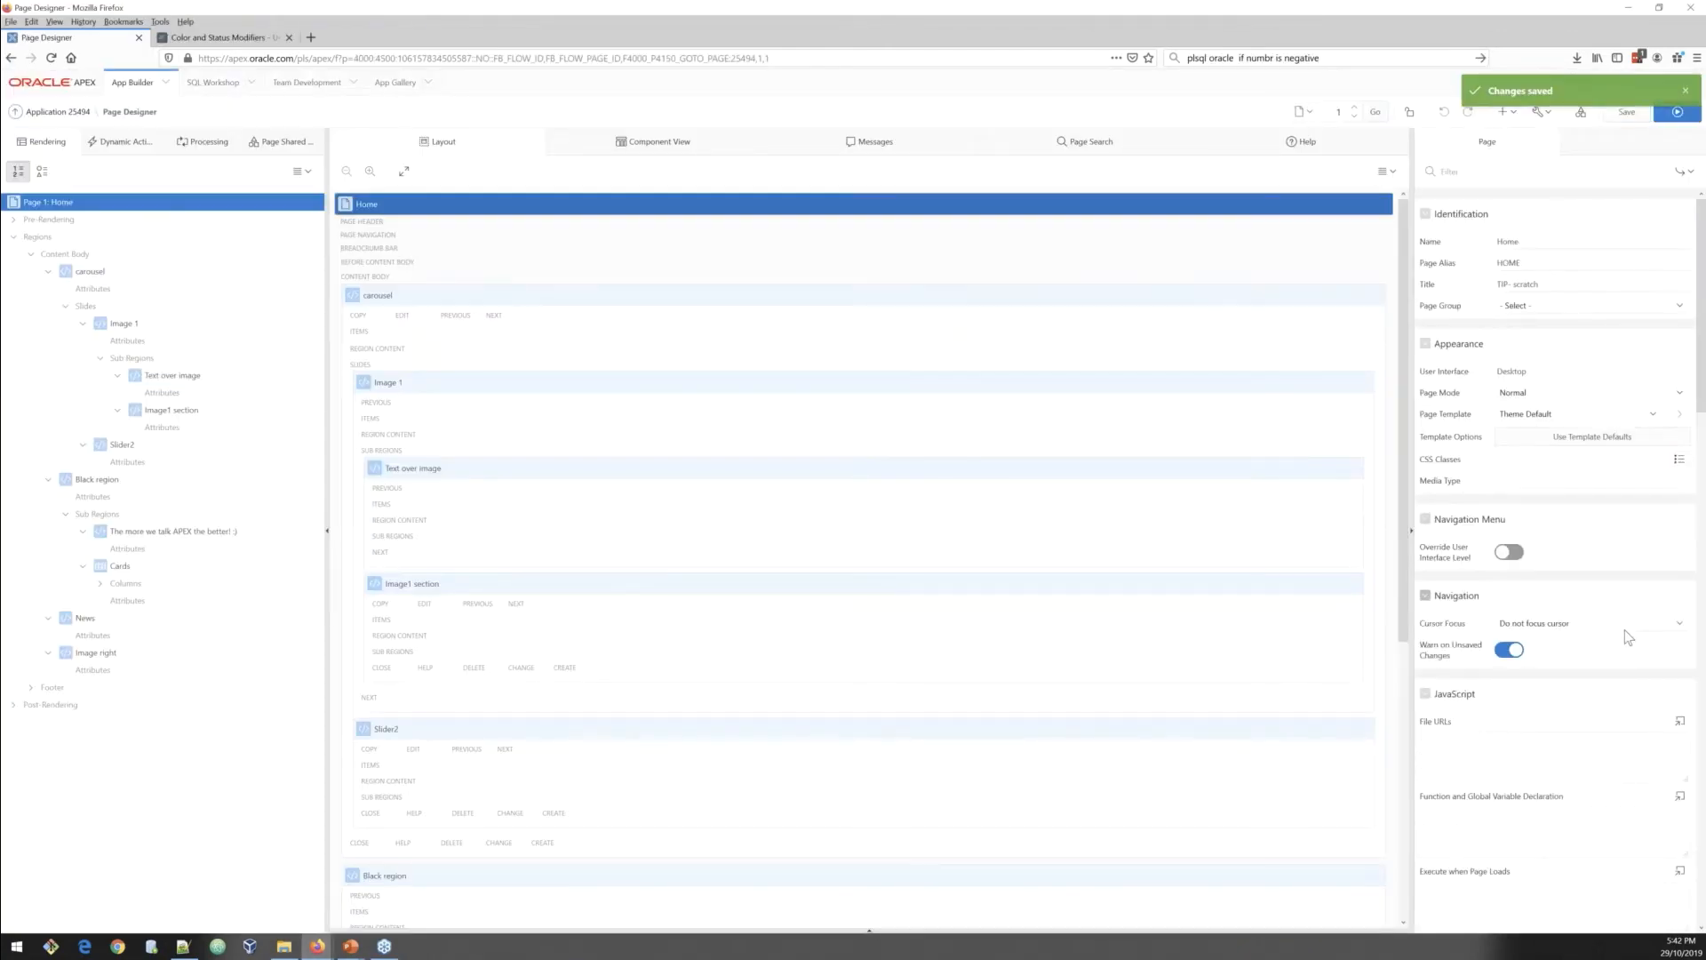
{"action": "scroll", "coordinate": [1627, 638], "scroll_direction": "down", "scroll_amount": 5}
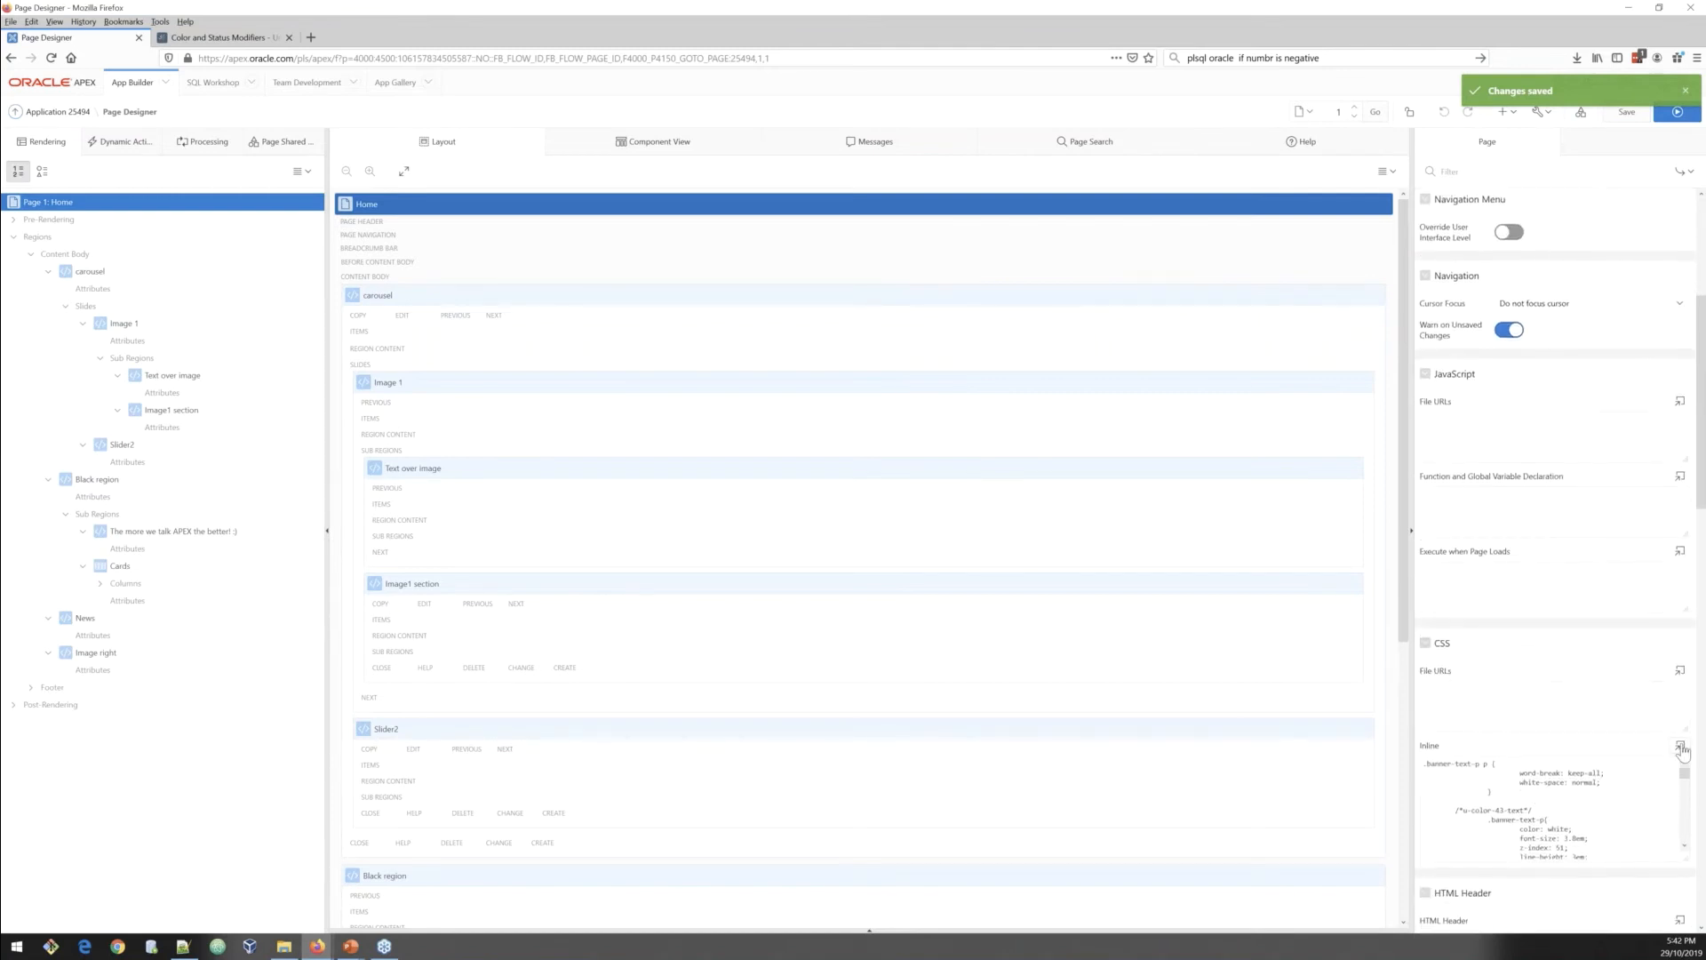
{"action": "left_click", "coordinate": [1680, 747]}
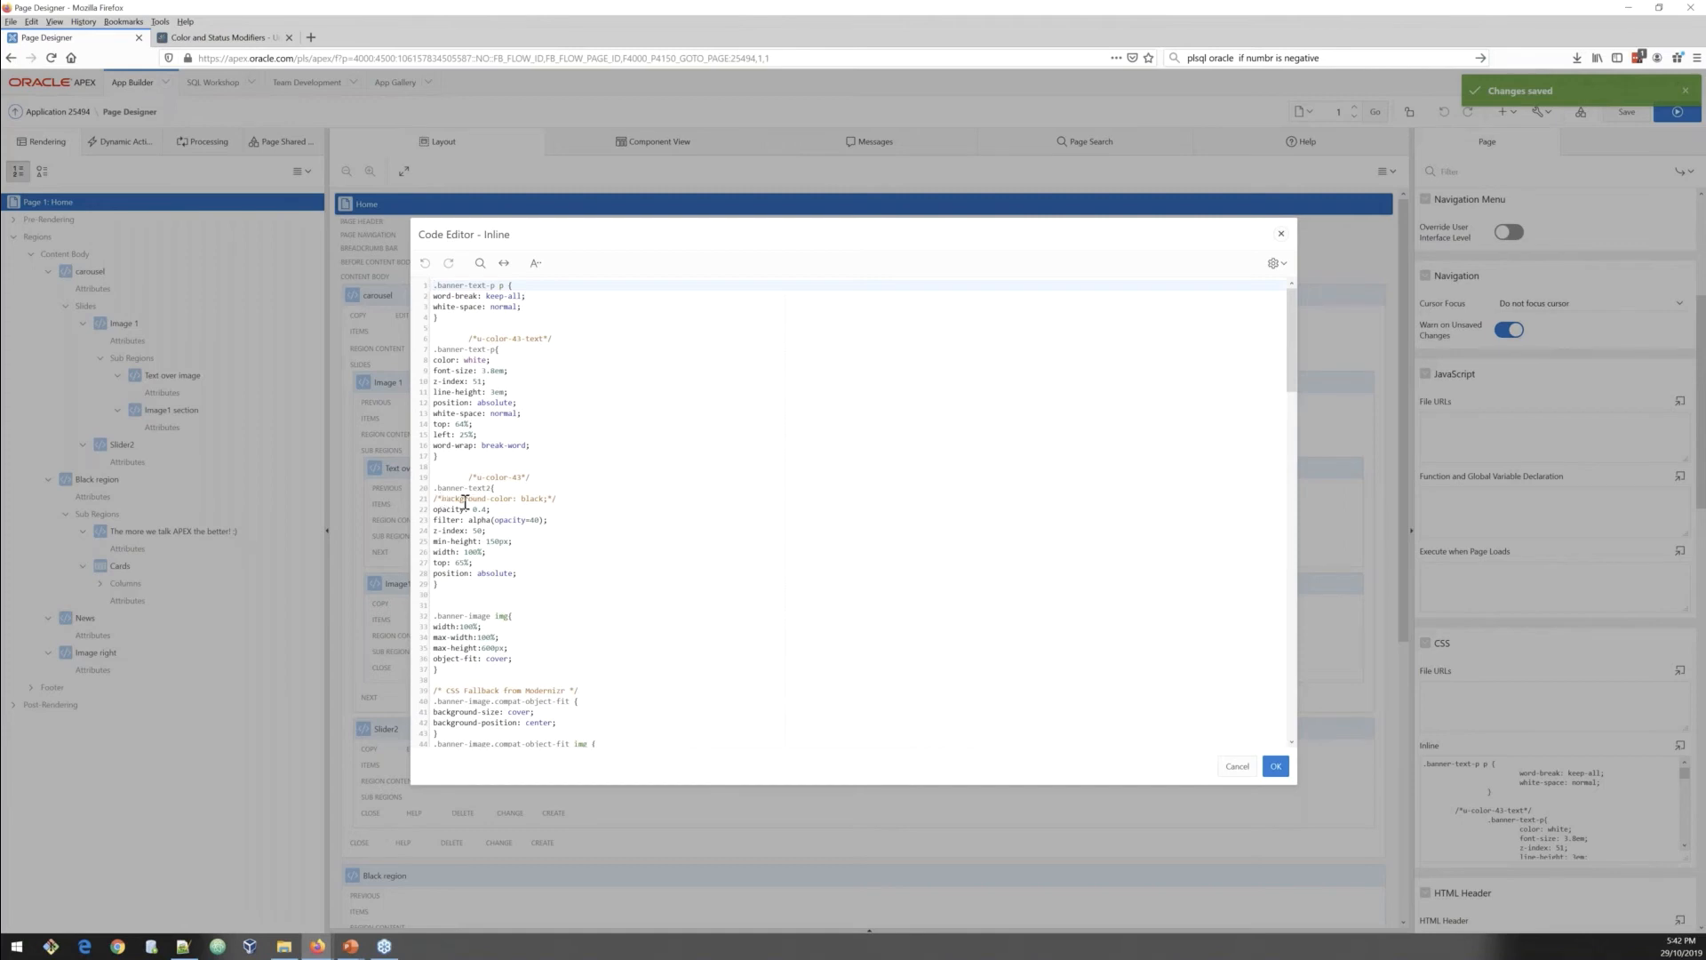
{"action": "left_click_drag", "start_coordinate": [444, 501], "coordinate": [548, 500]}
Step: Reload the running Home page to preview the banner
{"action": "left_click", "coordinate": [313, 951]}
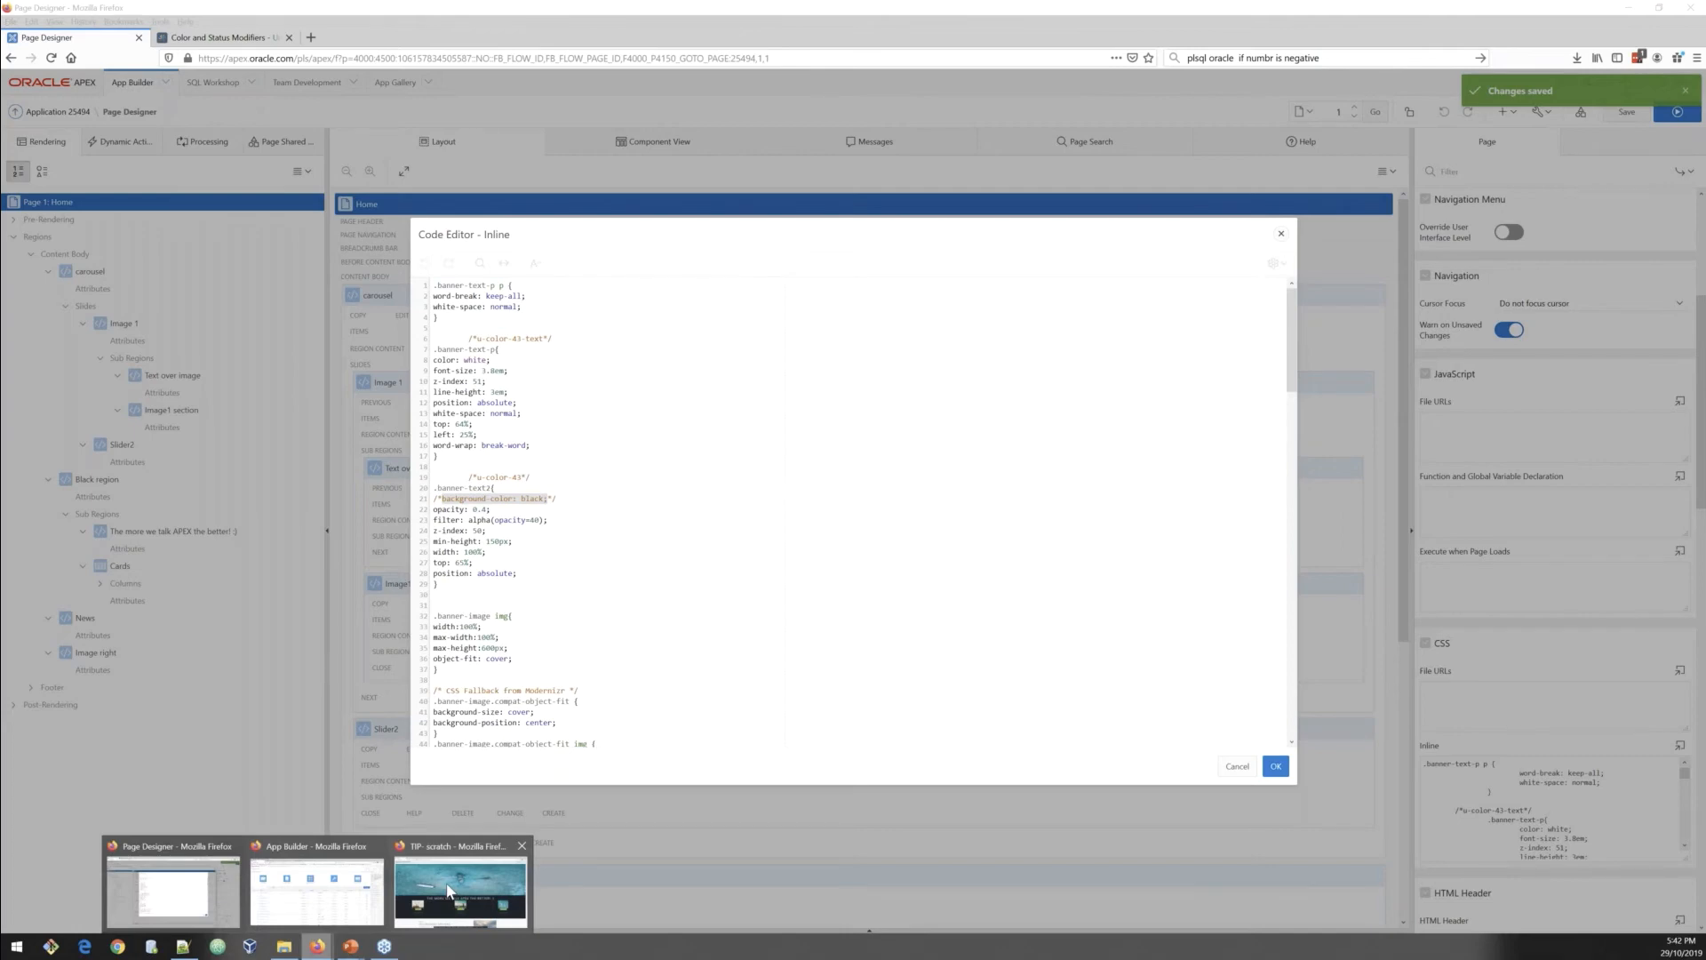
{"action": "left_click", "coordinate": [449, 891]}
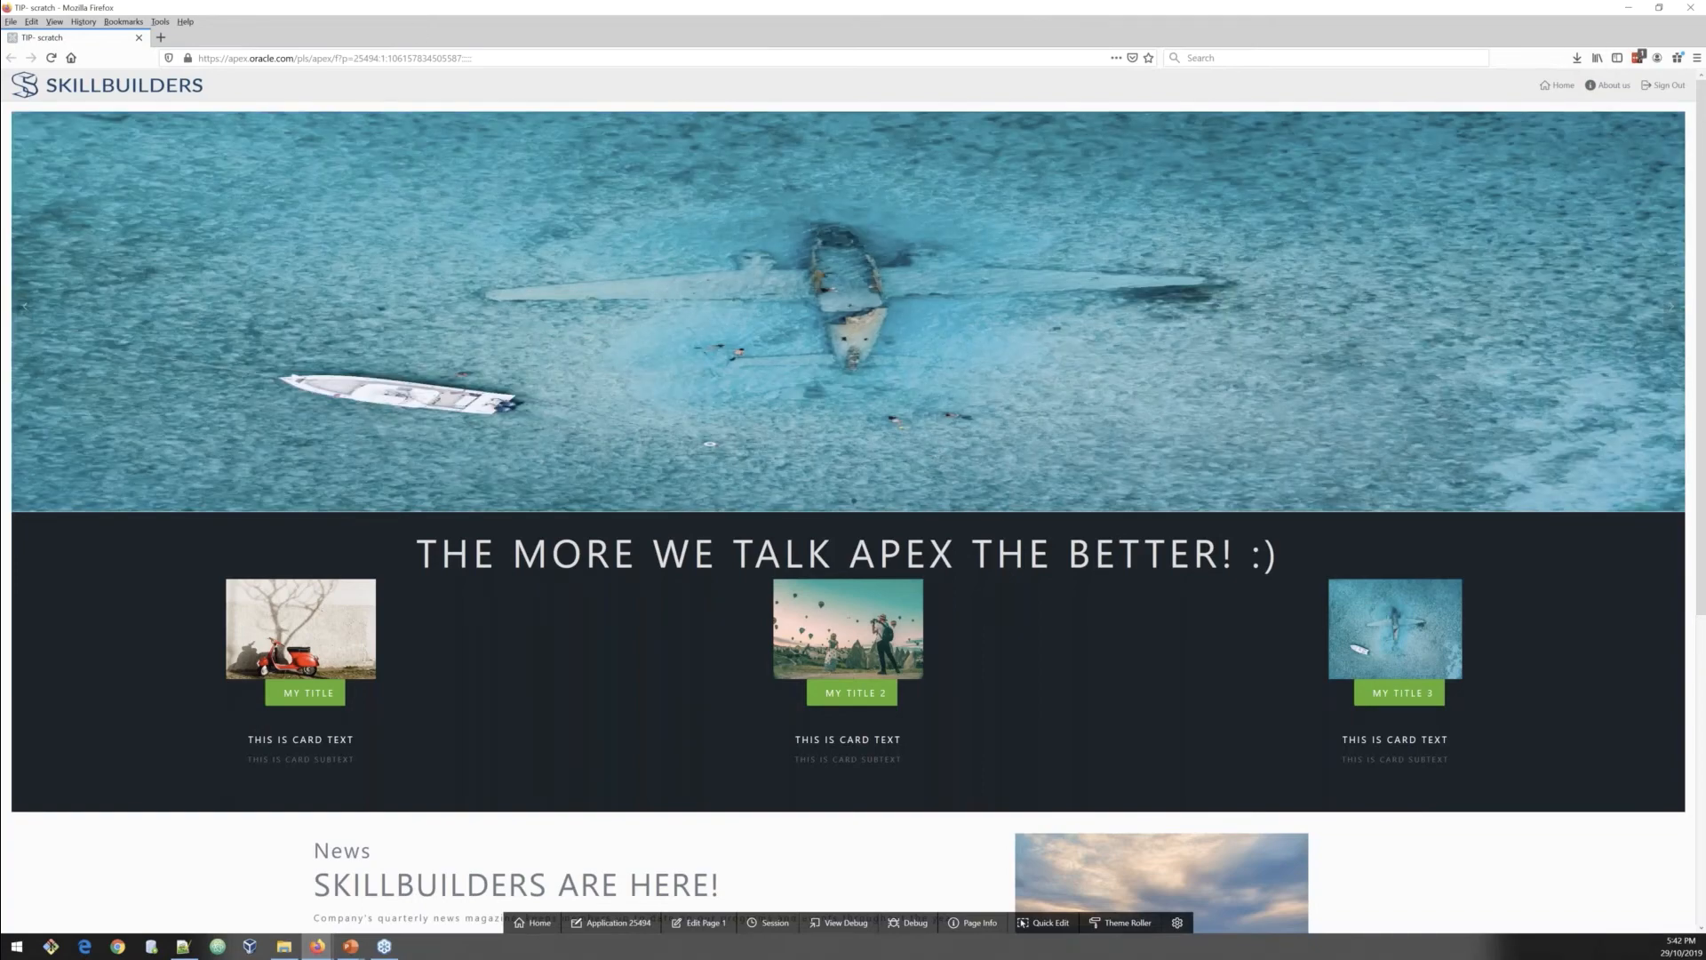
{"action": "left_click", "coordinate": [52, 58]}
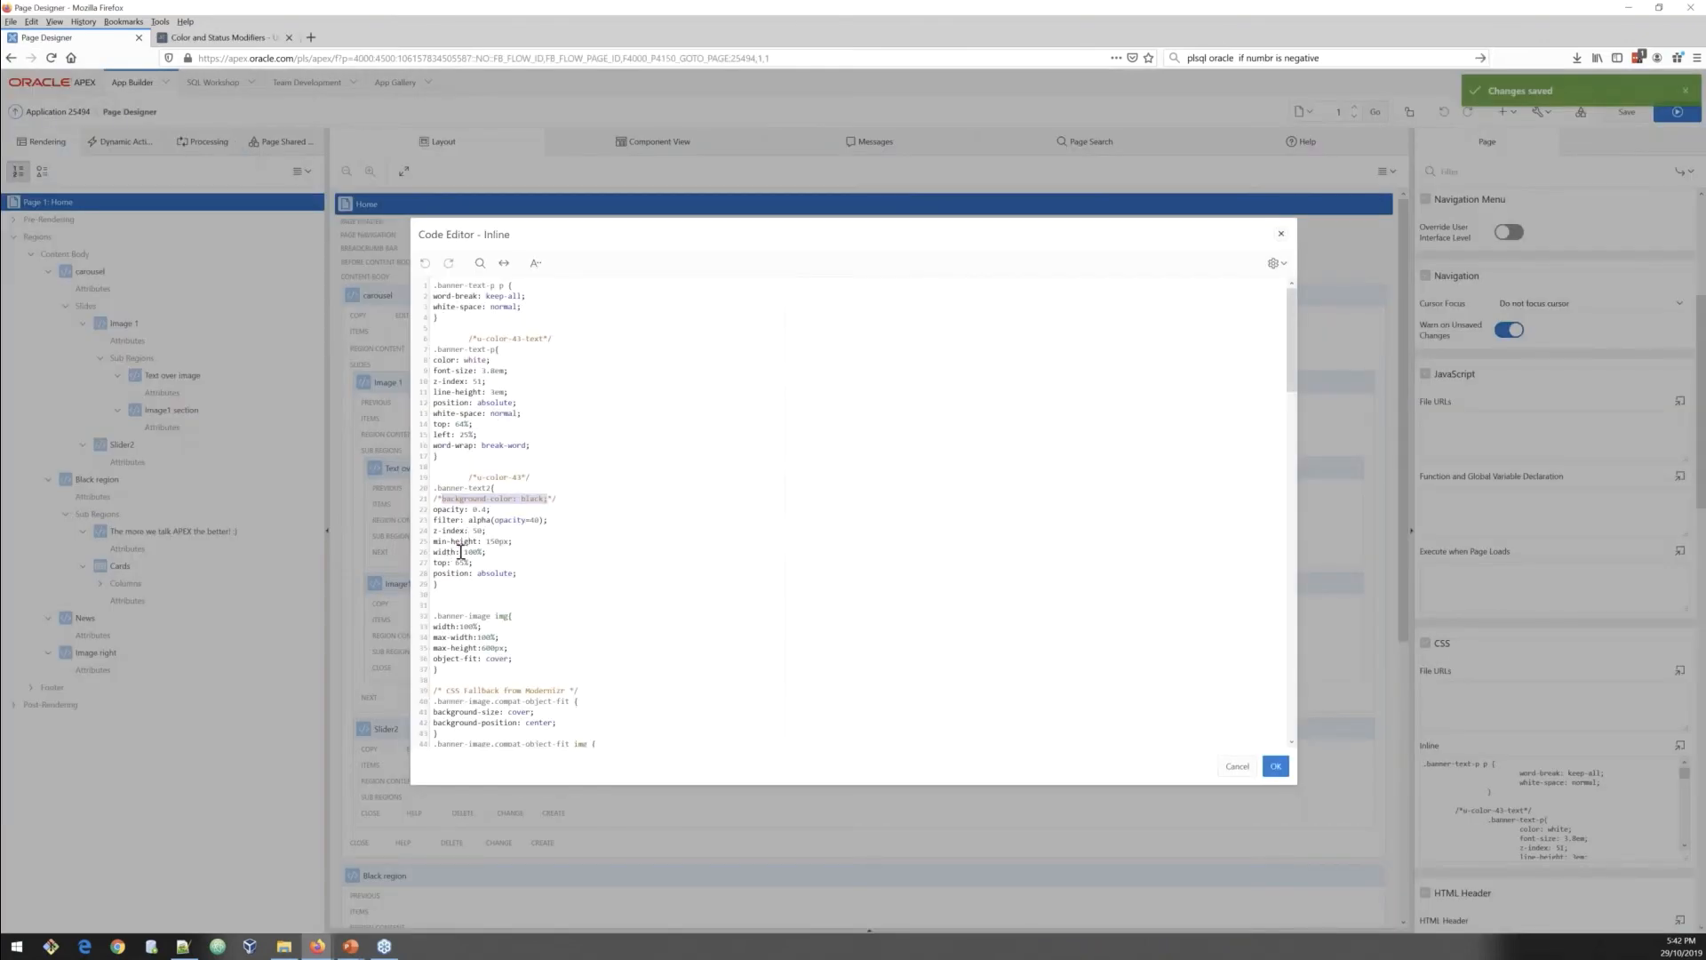
Step: Delete the max-width and max-height declarations from the .banner-image img rule
{"action": "left_click", "coordinate": [459, 552]}
{"action": "scroll", "coordinate": [497, 581], "scroll_direction": "down", "scroll_amount": 3}
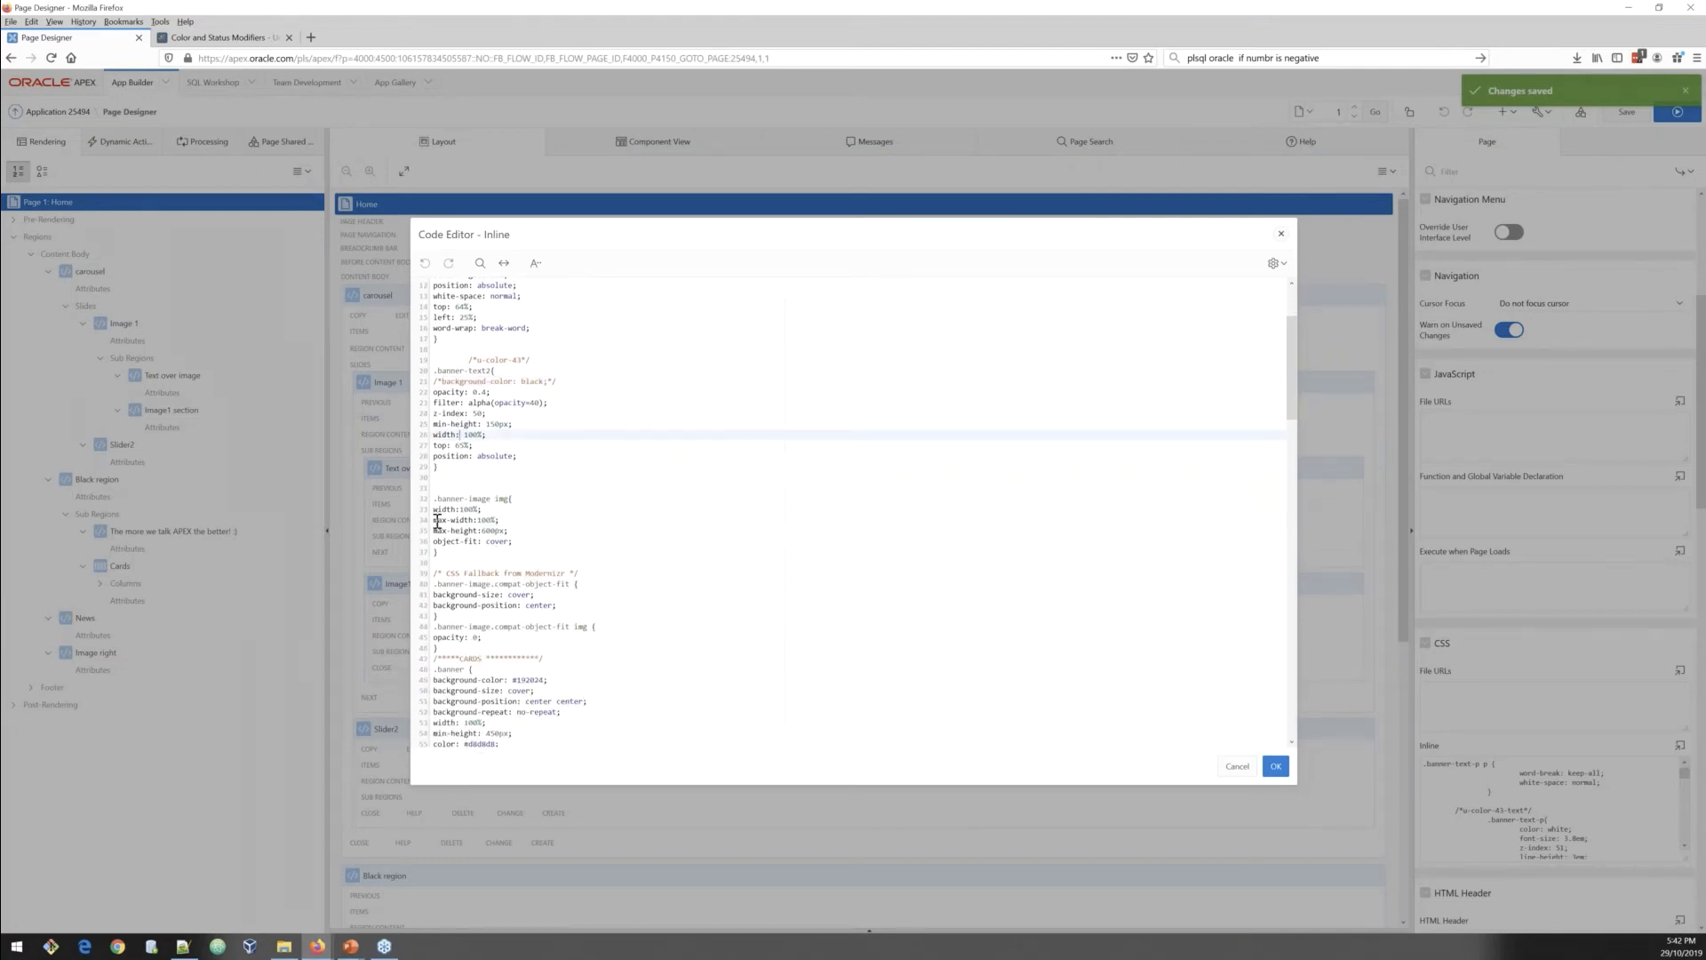
{"action": "left_click_drag", "start_coordinate": [437, 521], "coordinate": [514, 530]}
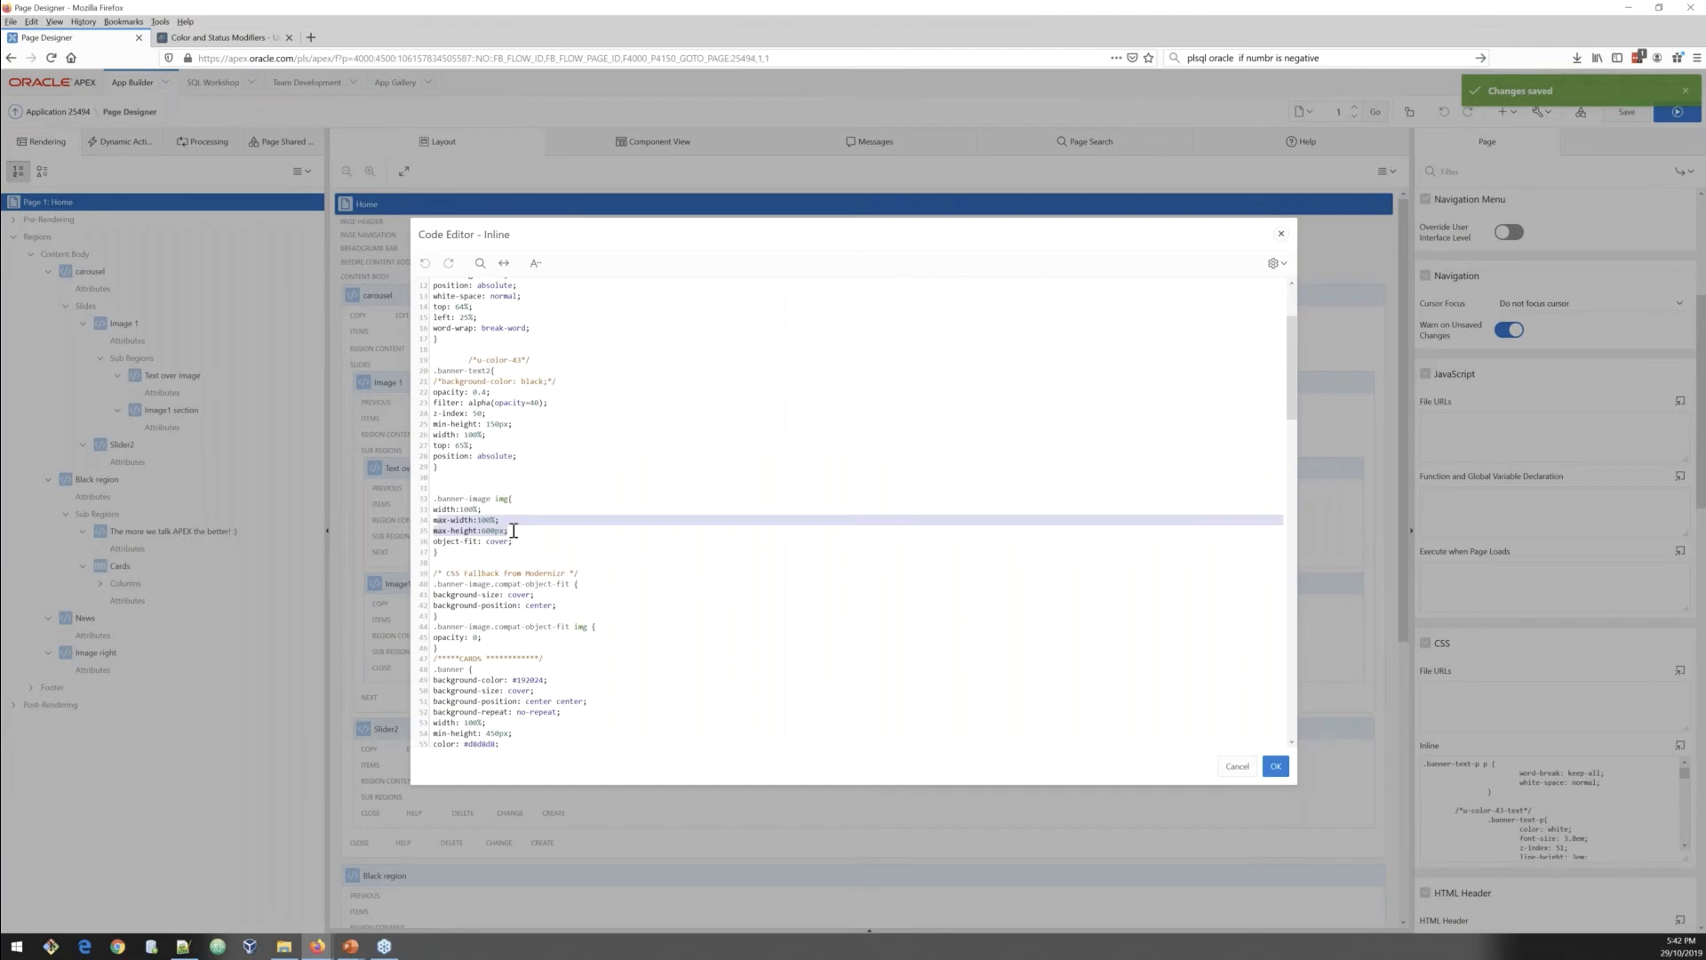
{"action": "key", "text": "Left"}
{"action": "key", "text": "shift+Down"}
{"action": "key", "text": "shift+Down"}
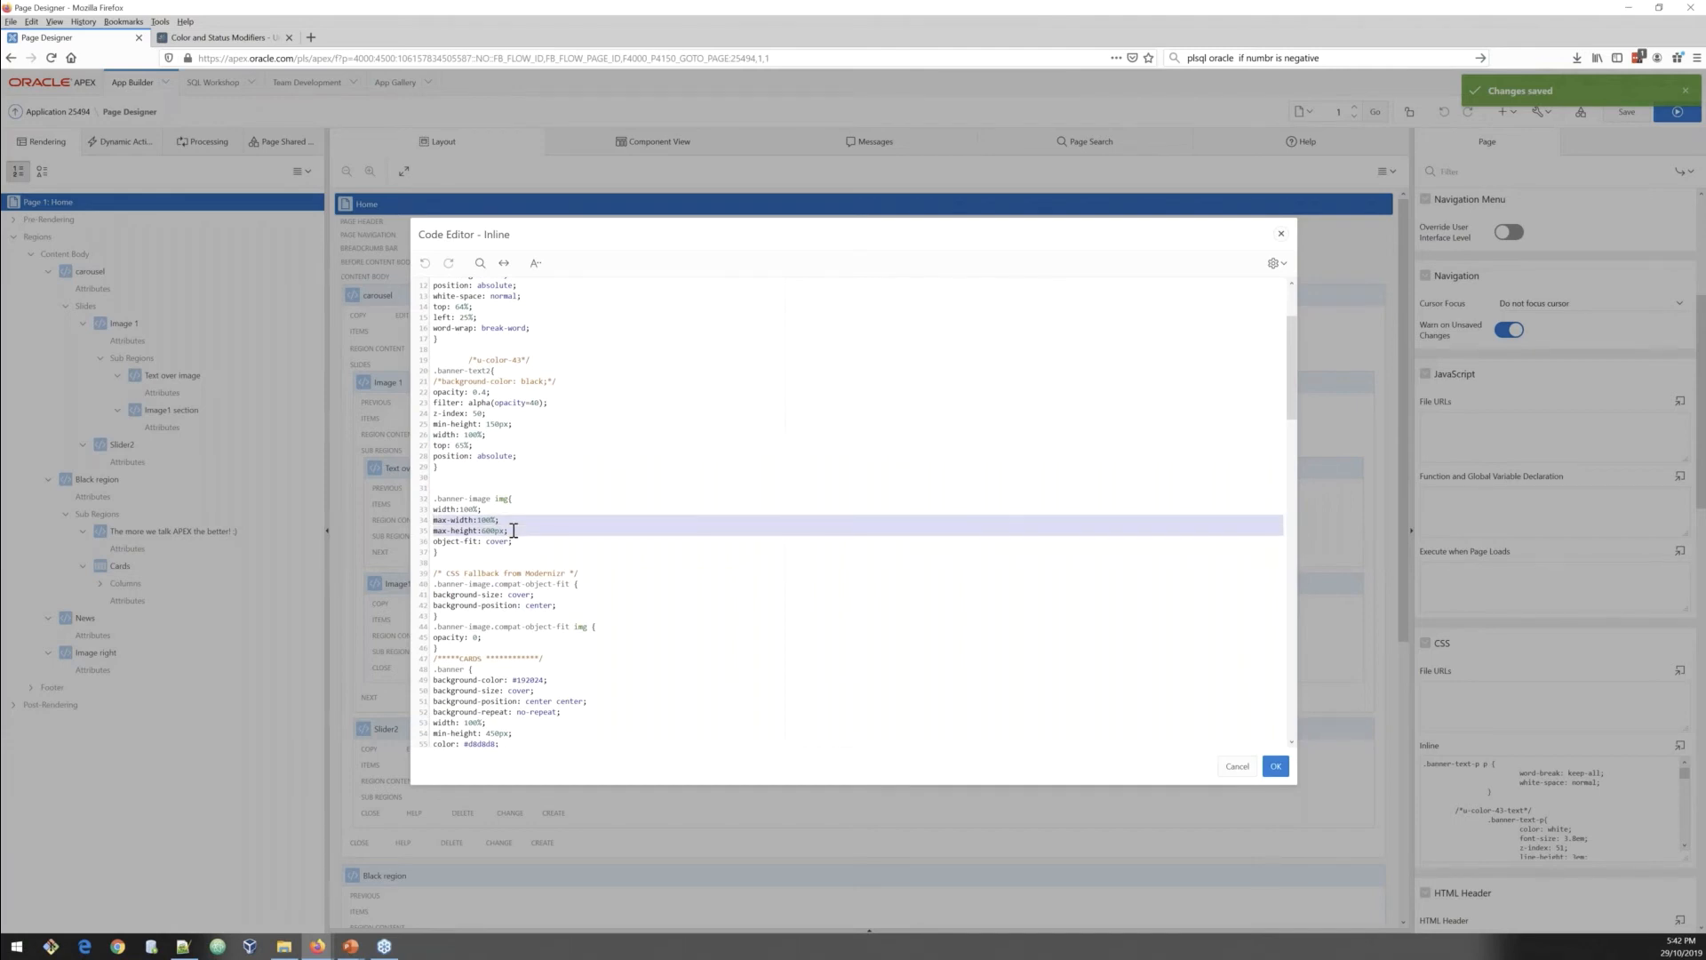
{"action": "key", "text": "Delete"}
Step: Scroll through the inline CSS to review the .banner and card rules
{"action": "key", "text": "Down"}
{"action": "key", "text": "Down"}
{"action": "key", "text": "Down"}
{"action": "key", "text": "Down"}
{"action": "key", "text": "Down"}
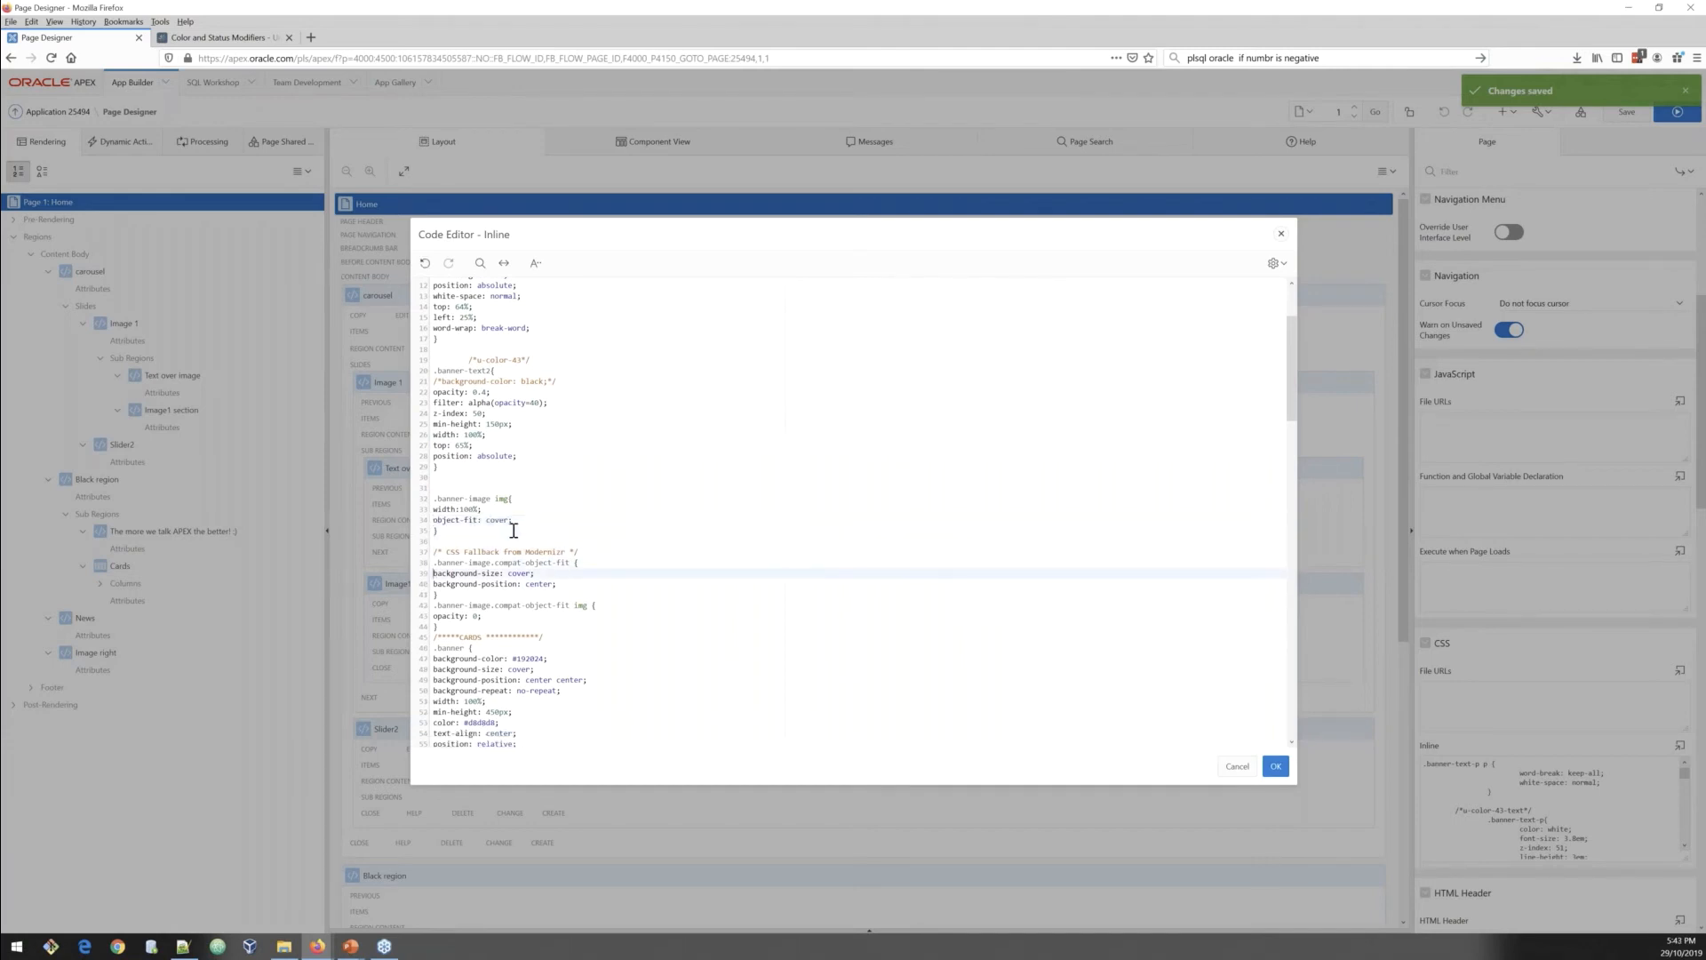
{"action": "key", "text": "Down"}
{"action": "key", "text": "Down"}
{"action": "key", "text": "Down"}
{"action": "key", "text": "Down"}
{"action": "key", "text": "Down"}
{"action": "key", "text": "Down"}
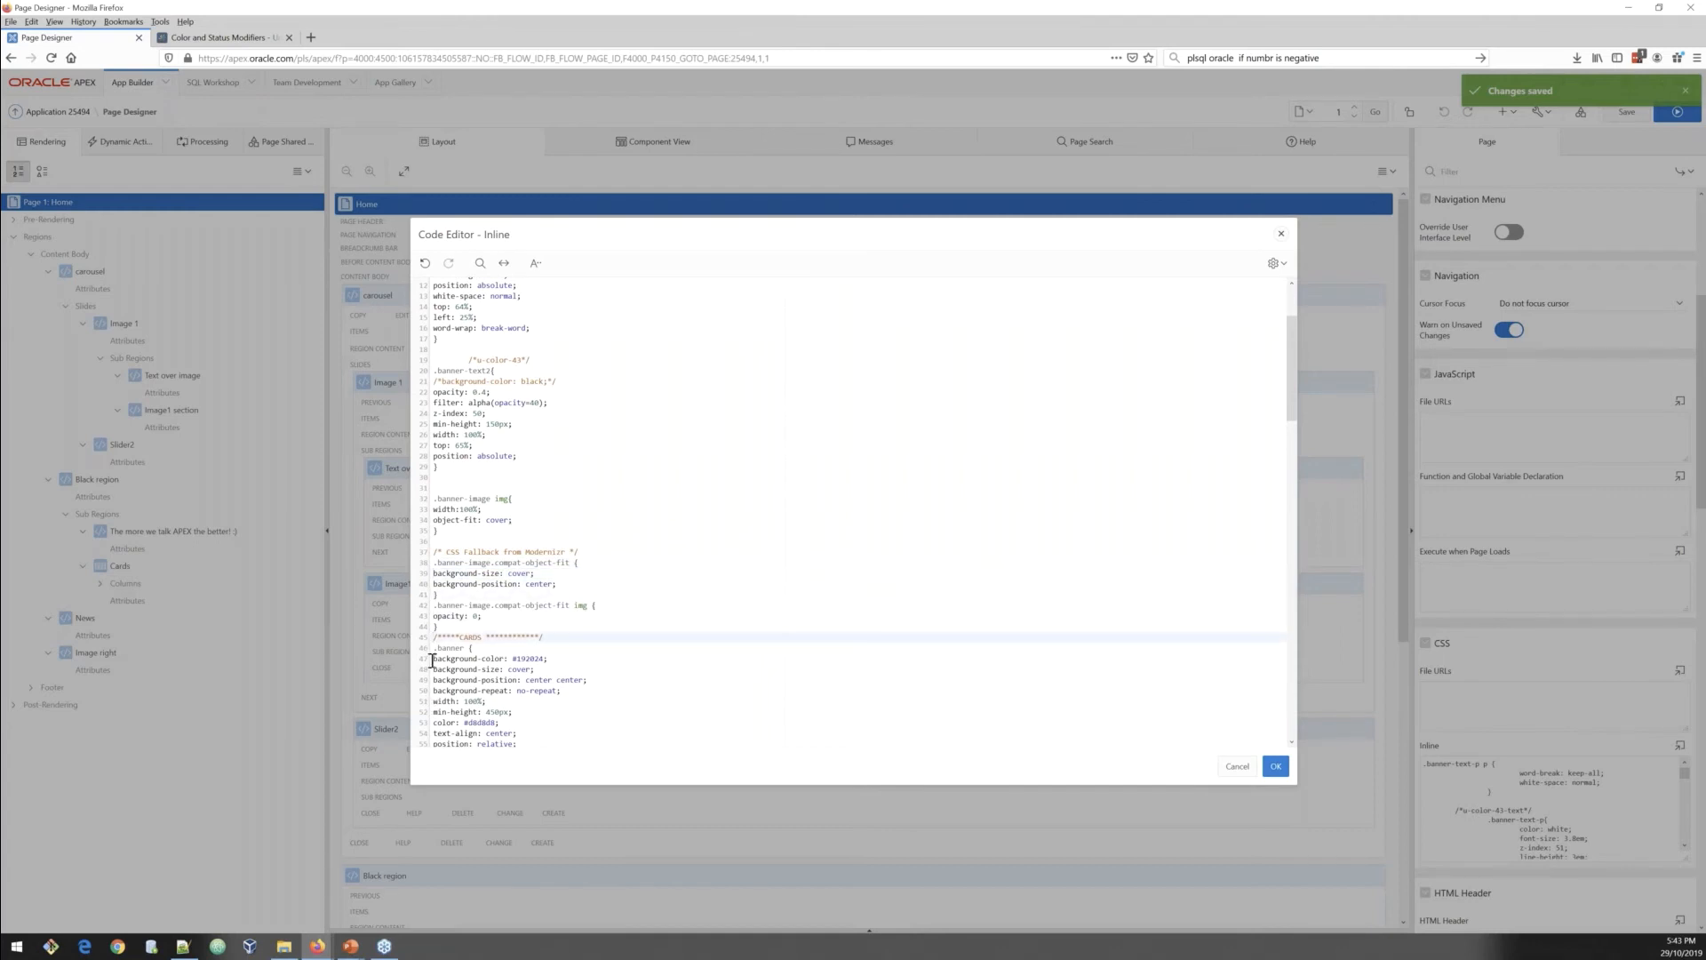
{"action": "left_click_drag", "start_coordinate": [433, 659], "coordinate": [548, 662]}
{"action": "scroll", "coordinate": [591, 712], "scroll_direction": "down", "scroll_amount": 4}
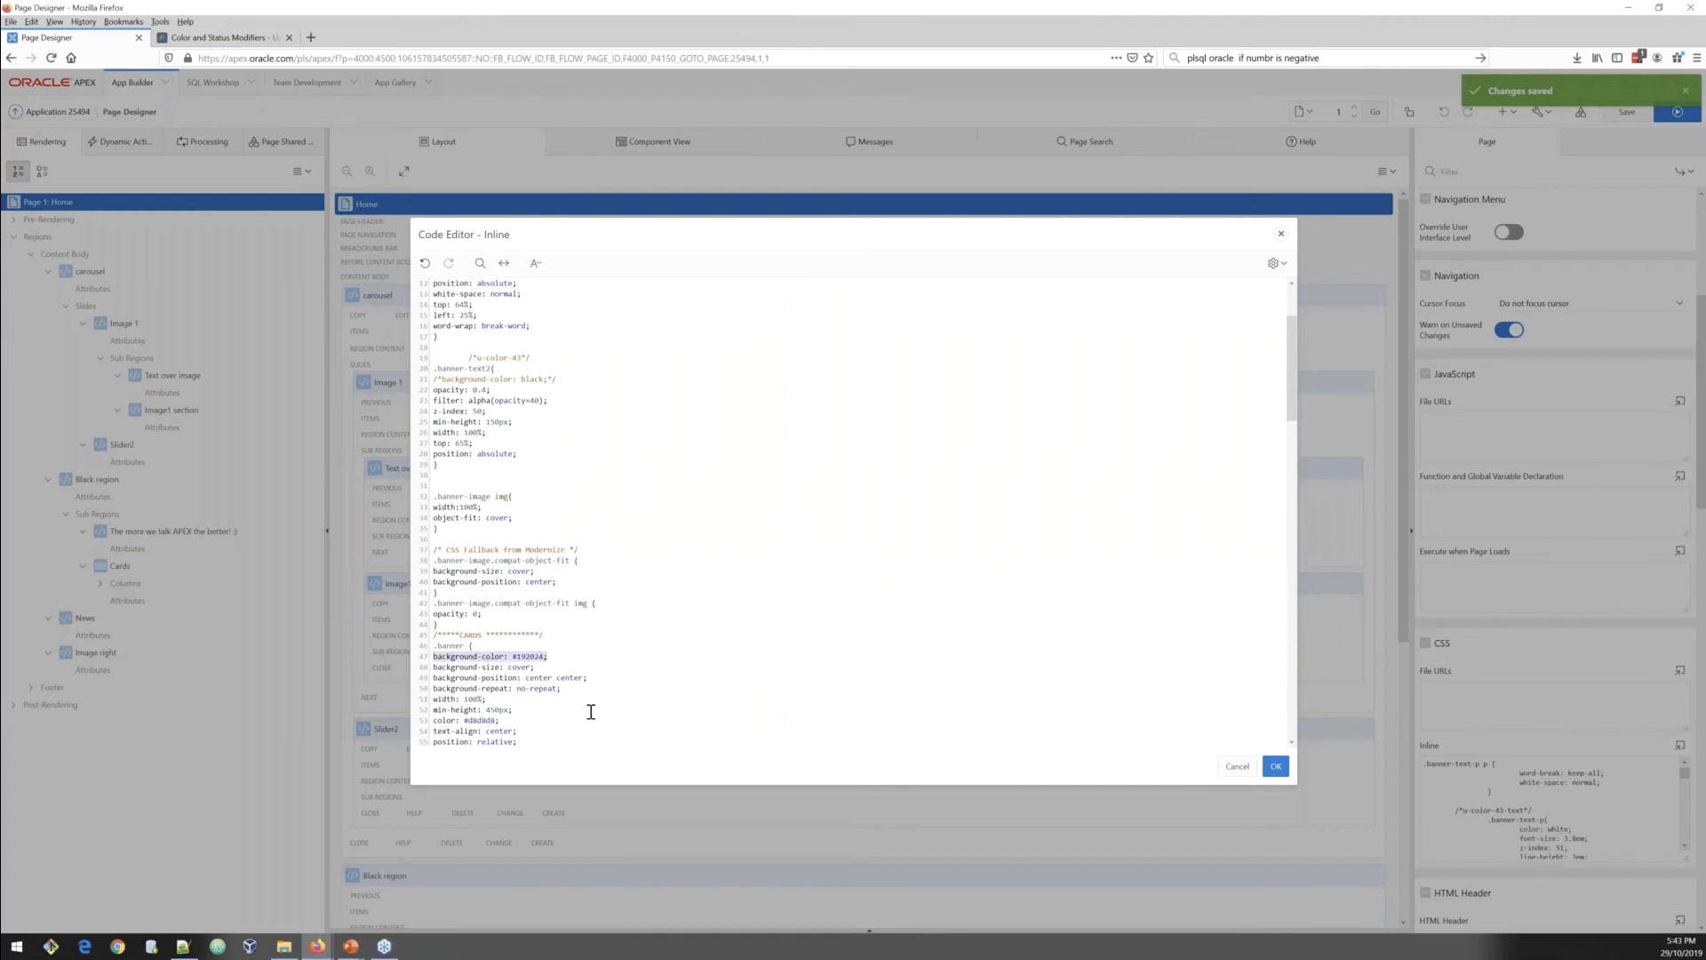
{"action": "scroll", "coordinate": [590, 712], "scroll_direction": "down", "scroll_amount": 3}
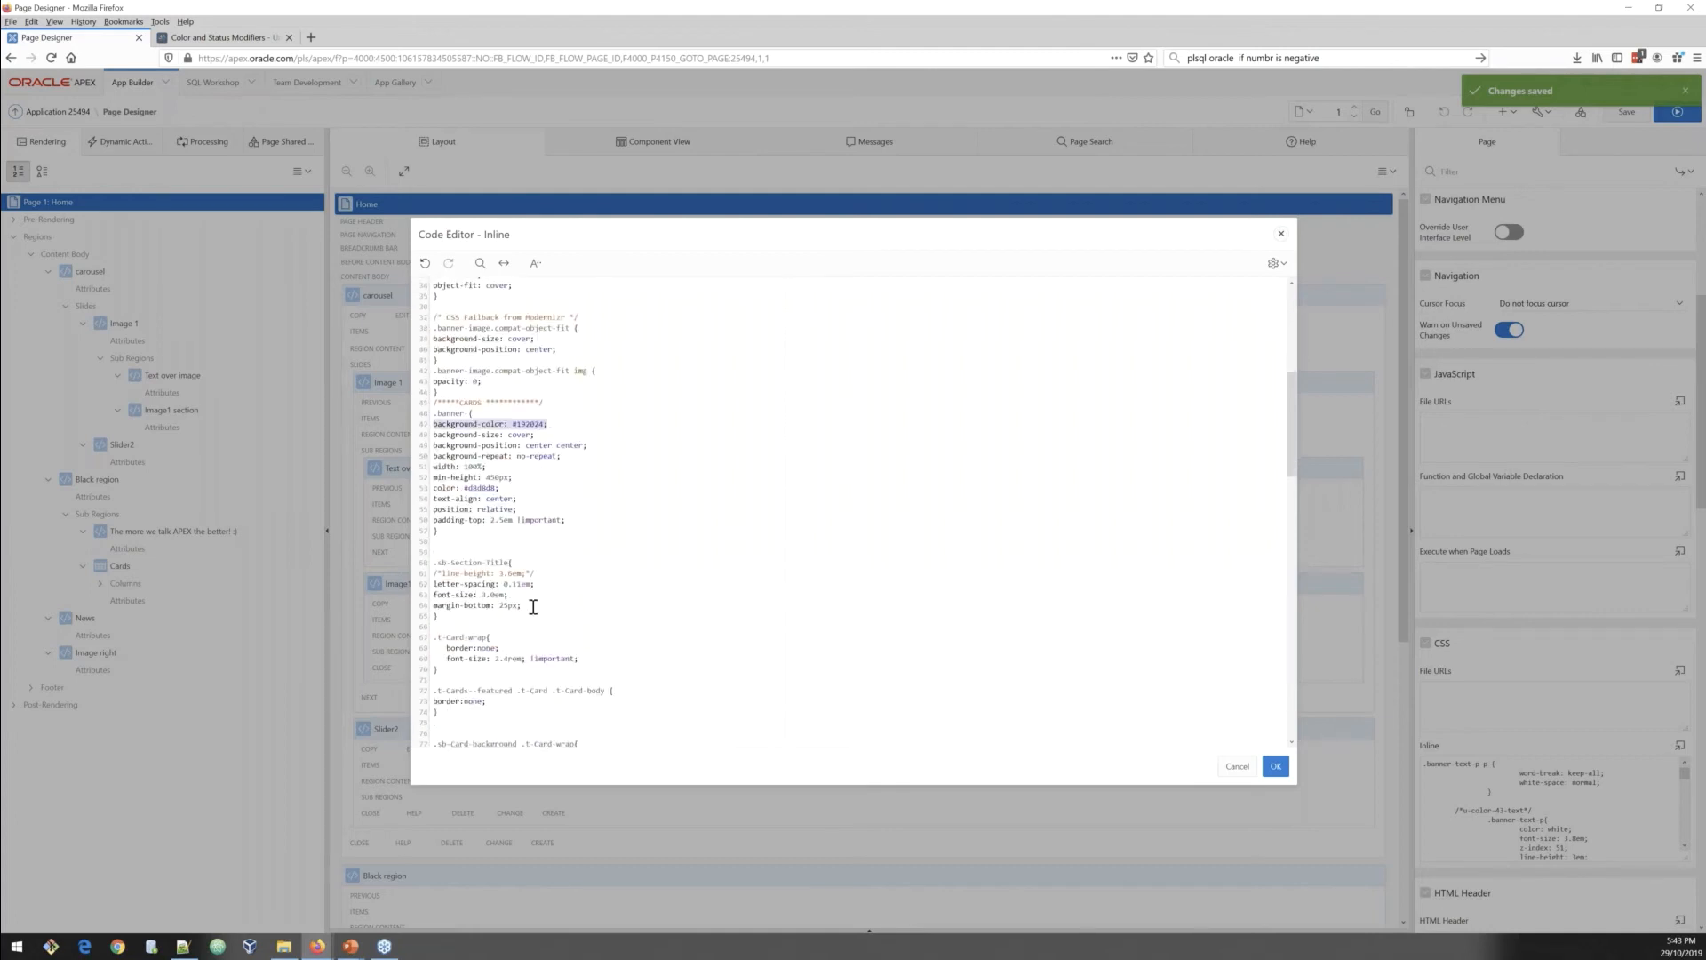
{"action": "left_click", "coordinate": [534, 605]}
{"action": "scroll", "coordinate": [551, 627], "scroll_direction": "down", "scroll_amount": 5}
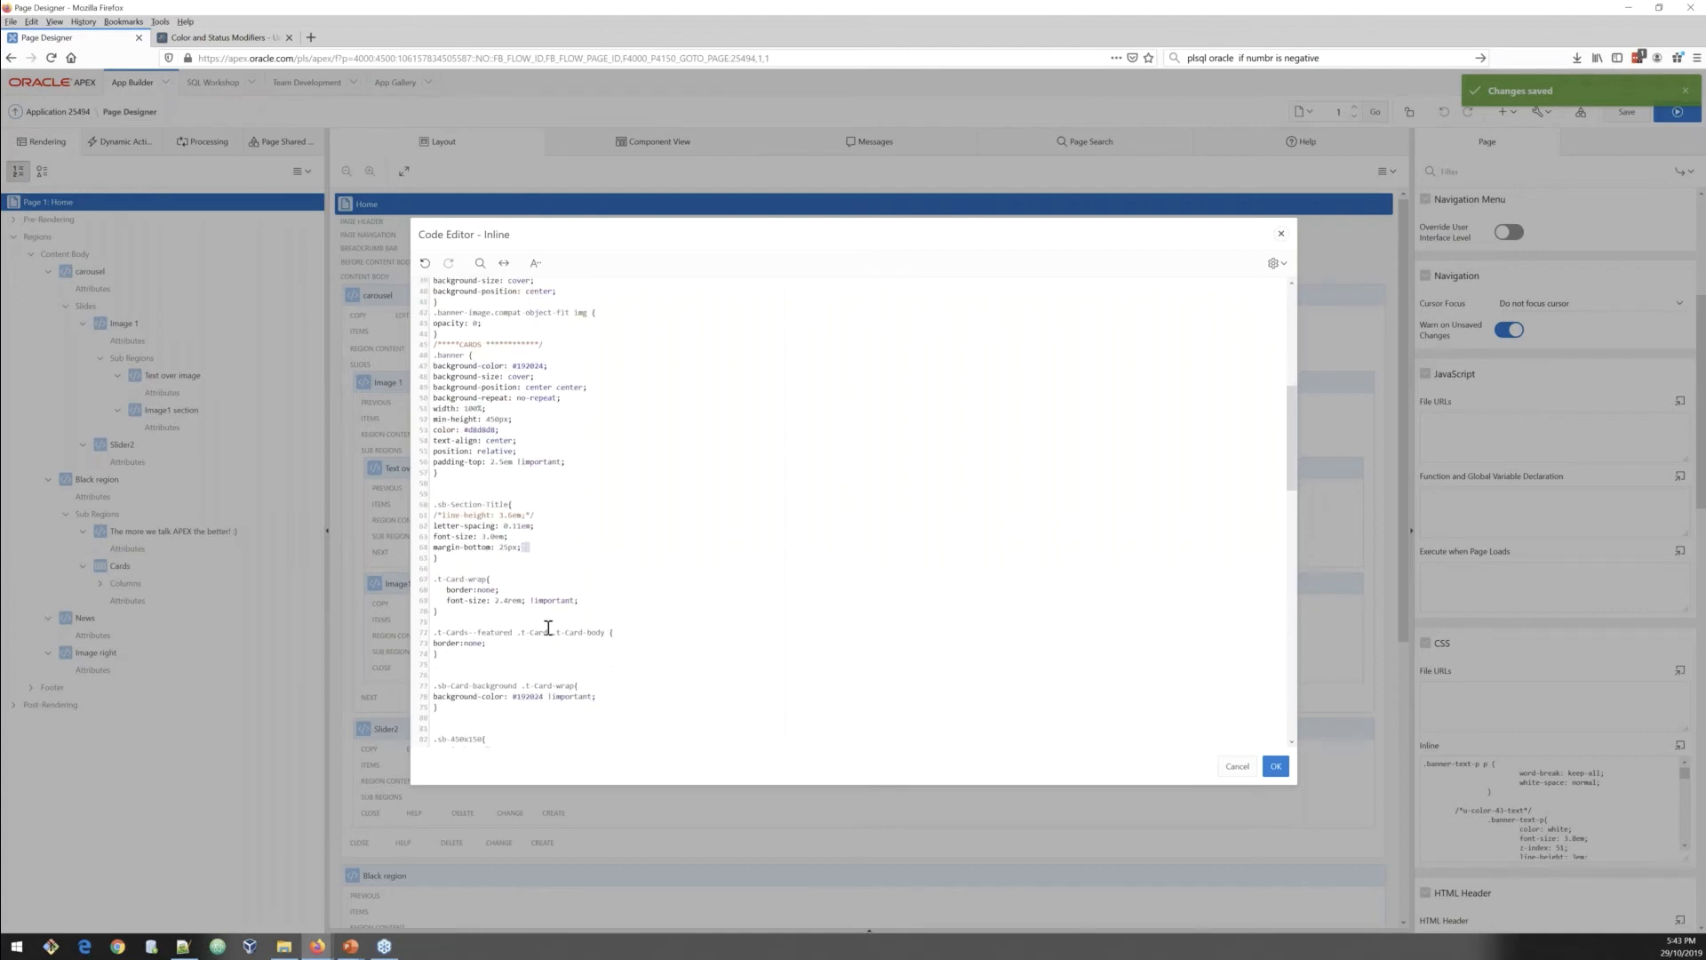
Step: Browse the Layout Modifiers reference page in the Universal Theme documentation
{"action": "left_click", "coordinate": [221, 39]}
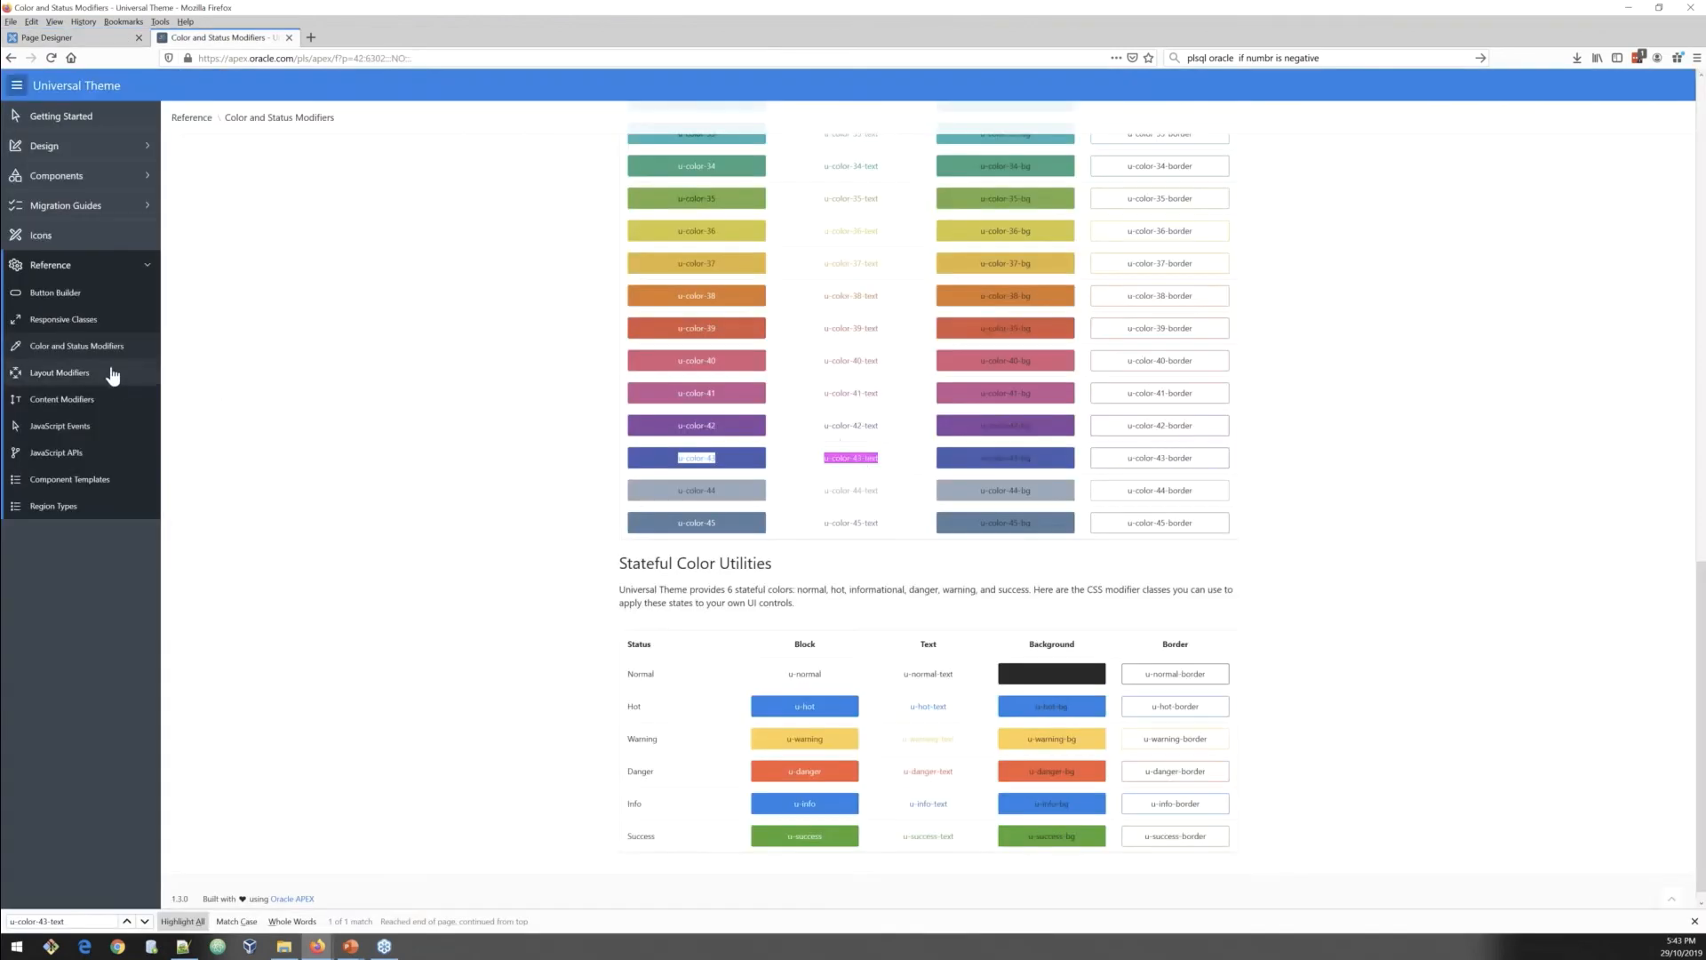
{"action": "left_click", "coordinate": [65, 374]}
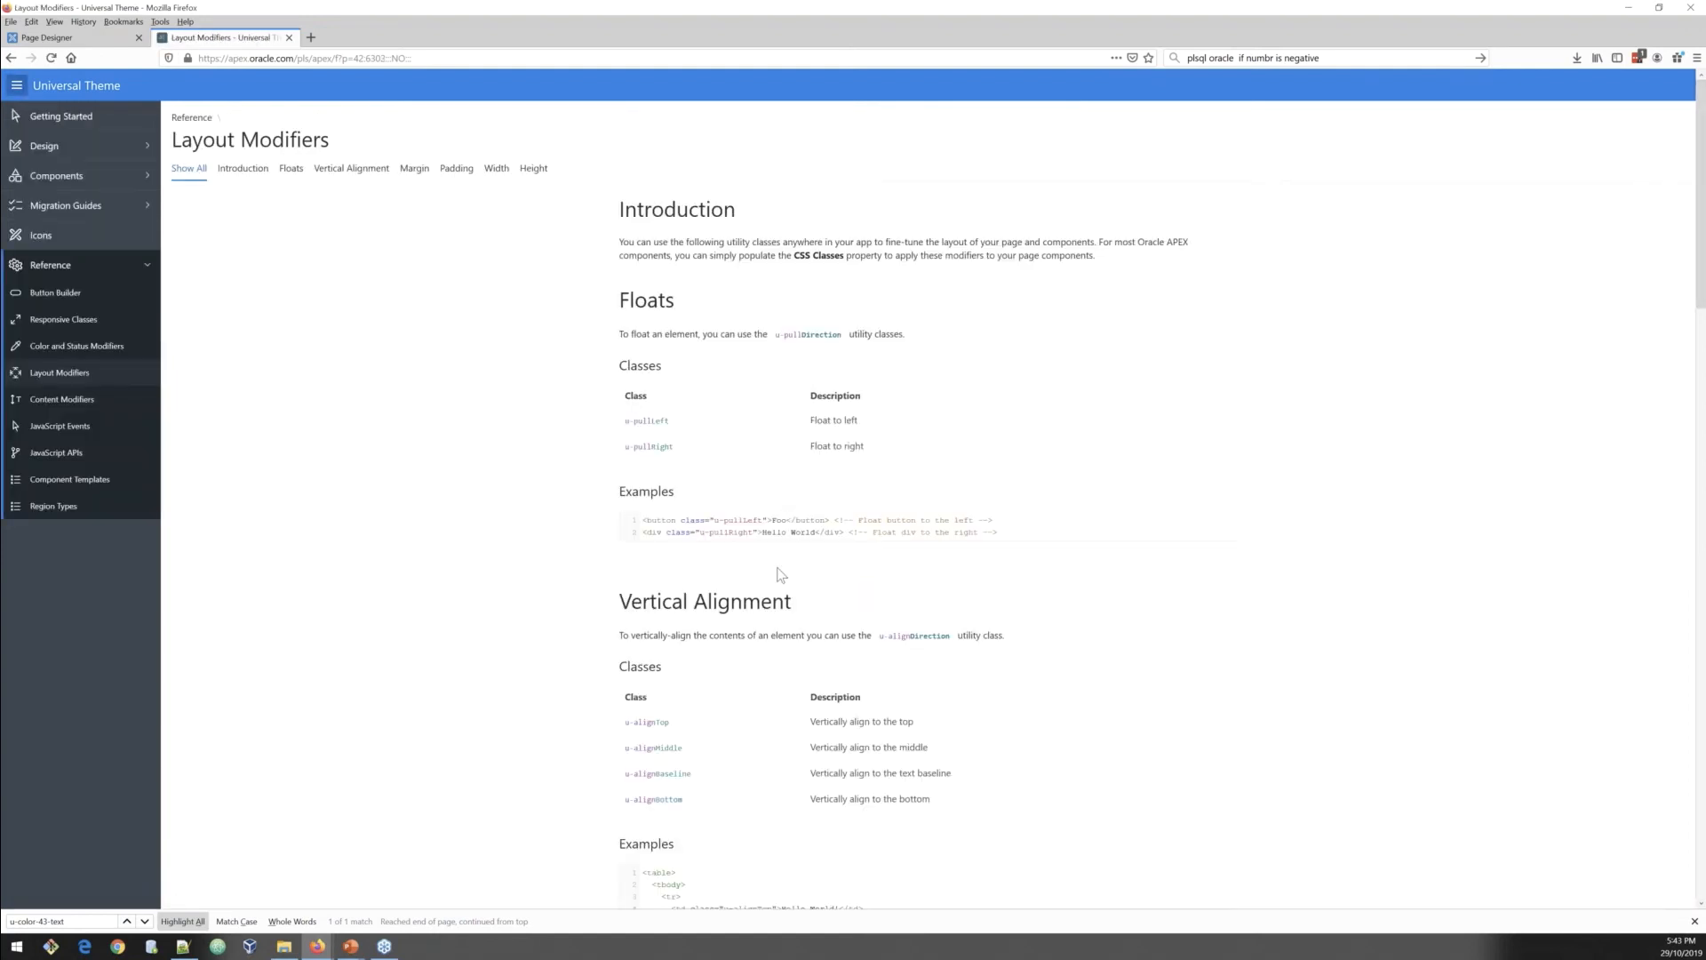
{"action": "scroll", "coordinate": [780, 575], "scroll_direction": "down", "scroll_amount": 2}
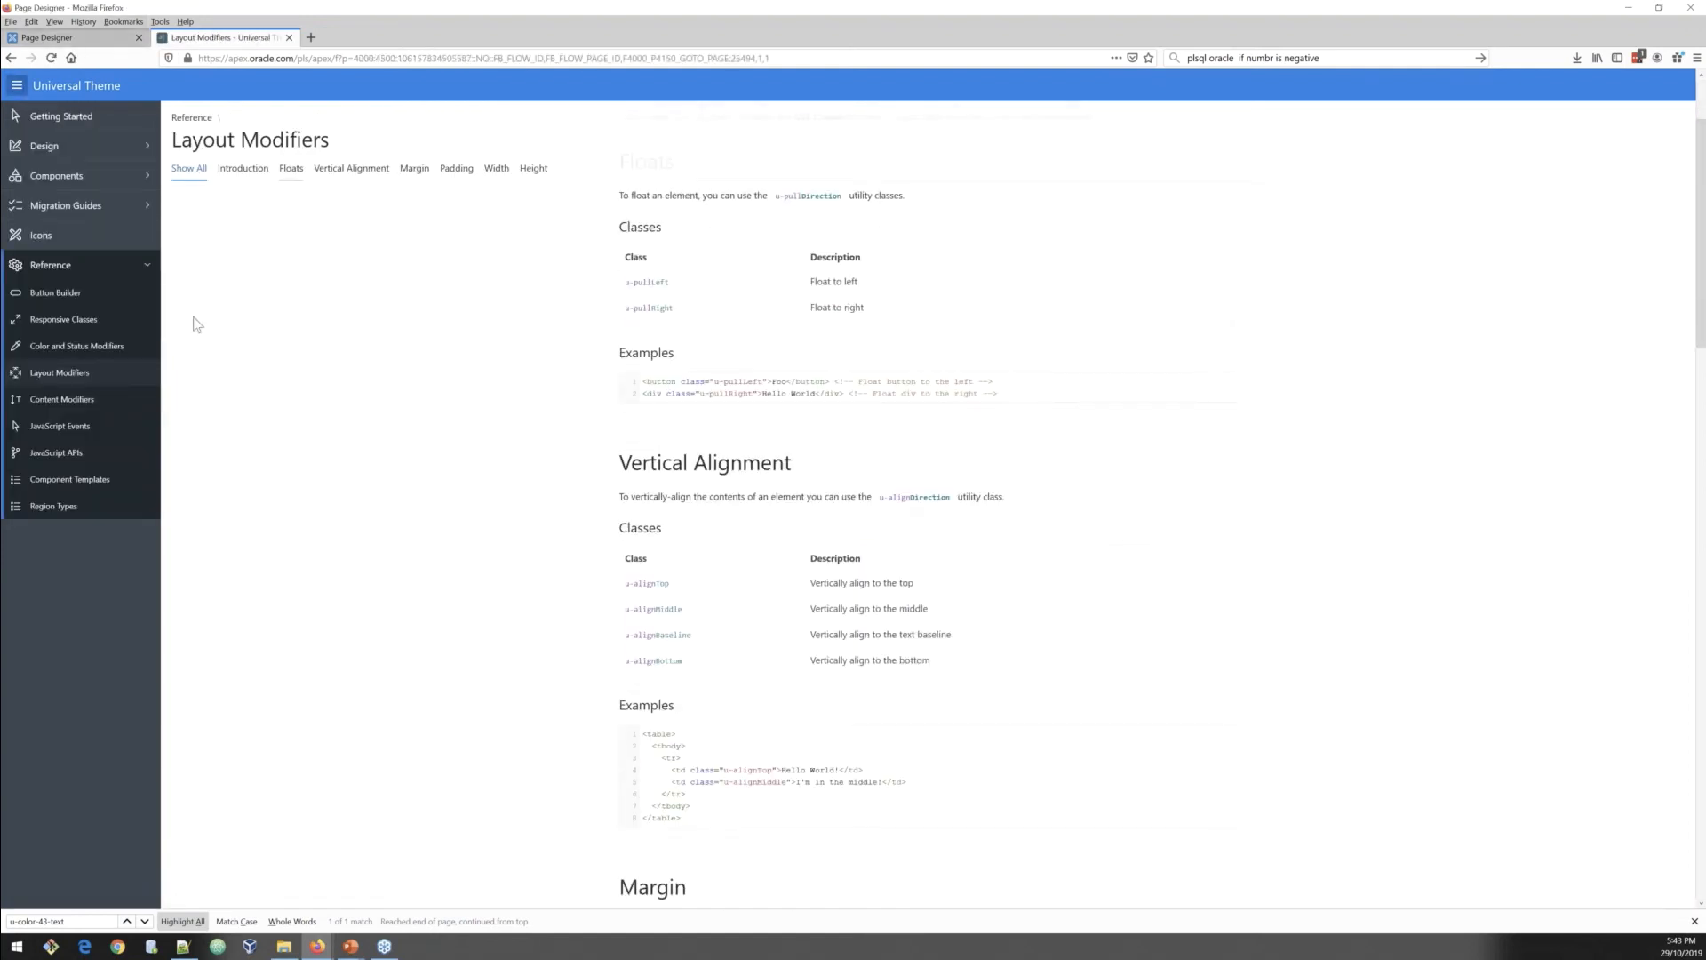
{"action": "key", "text": "ctrl+Tab"}
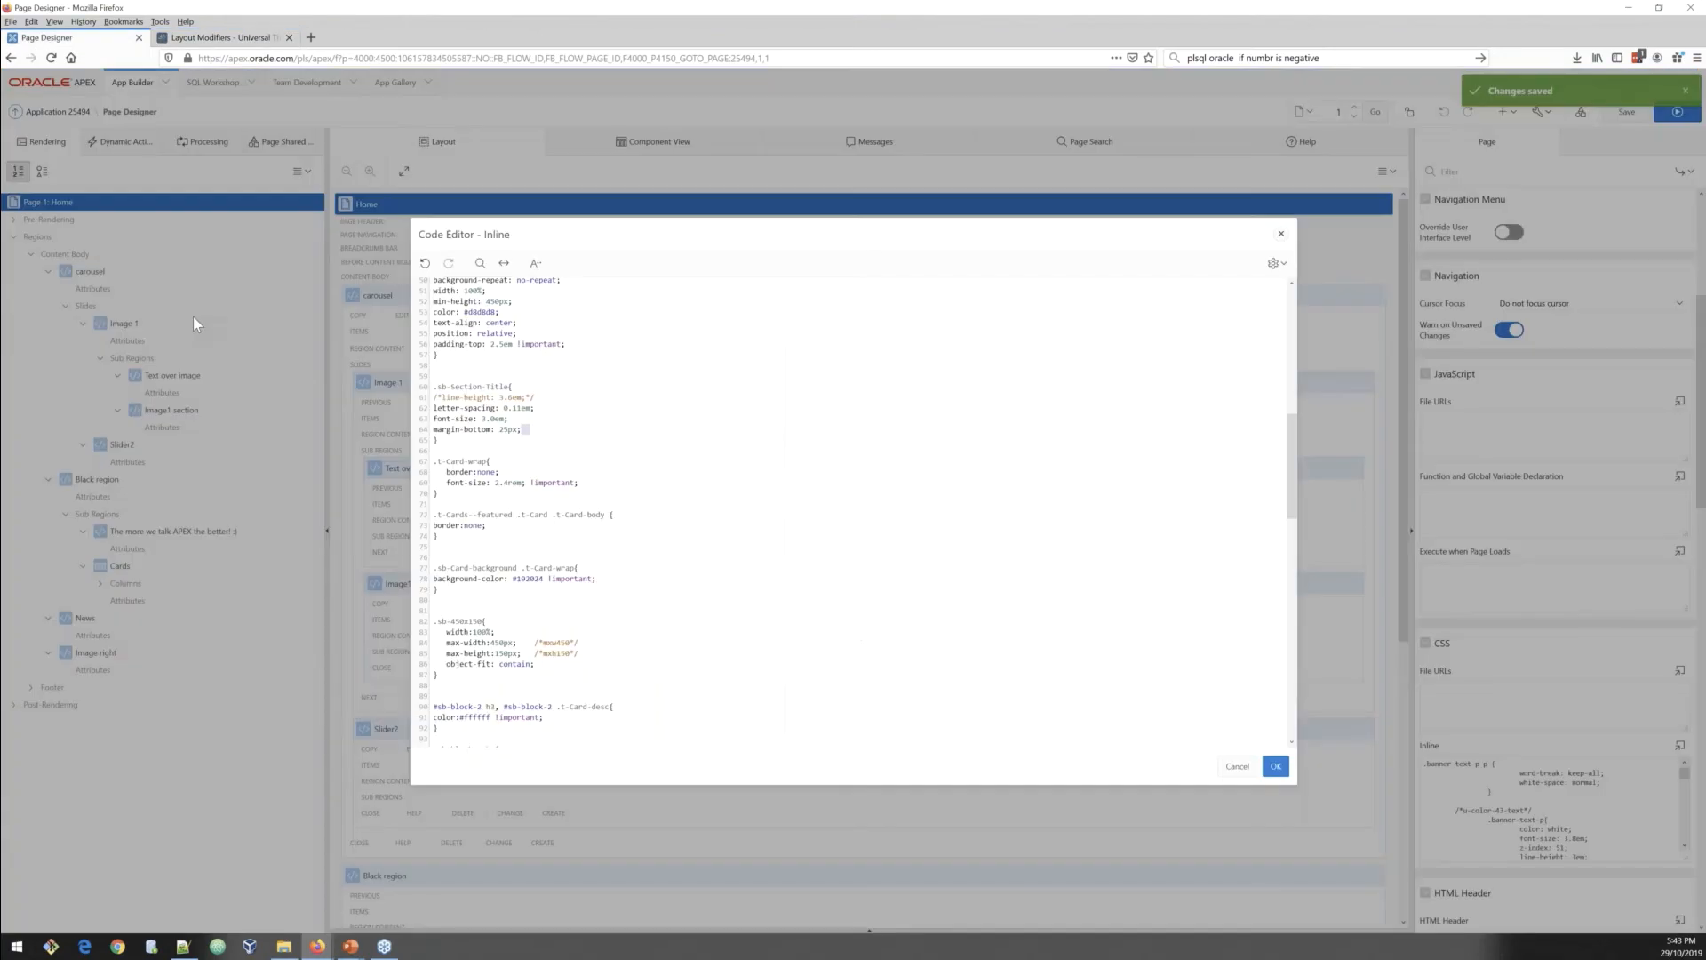
Step: Cancel the inline CSS editor and step through the carousel sub-regions to the banner title region
{"action": "left_click", "coordinate": [1244, 766]}
{"action": "left_click", "coordinate": [904, 402]}
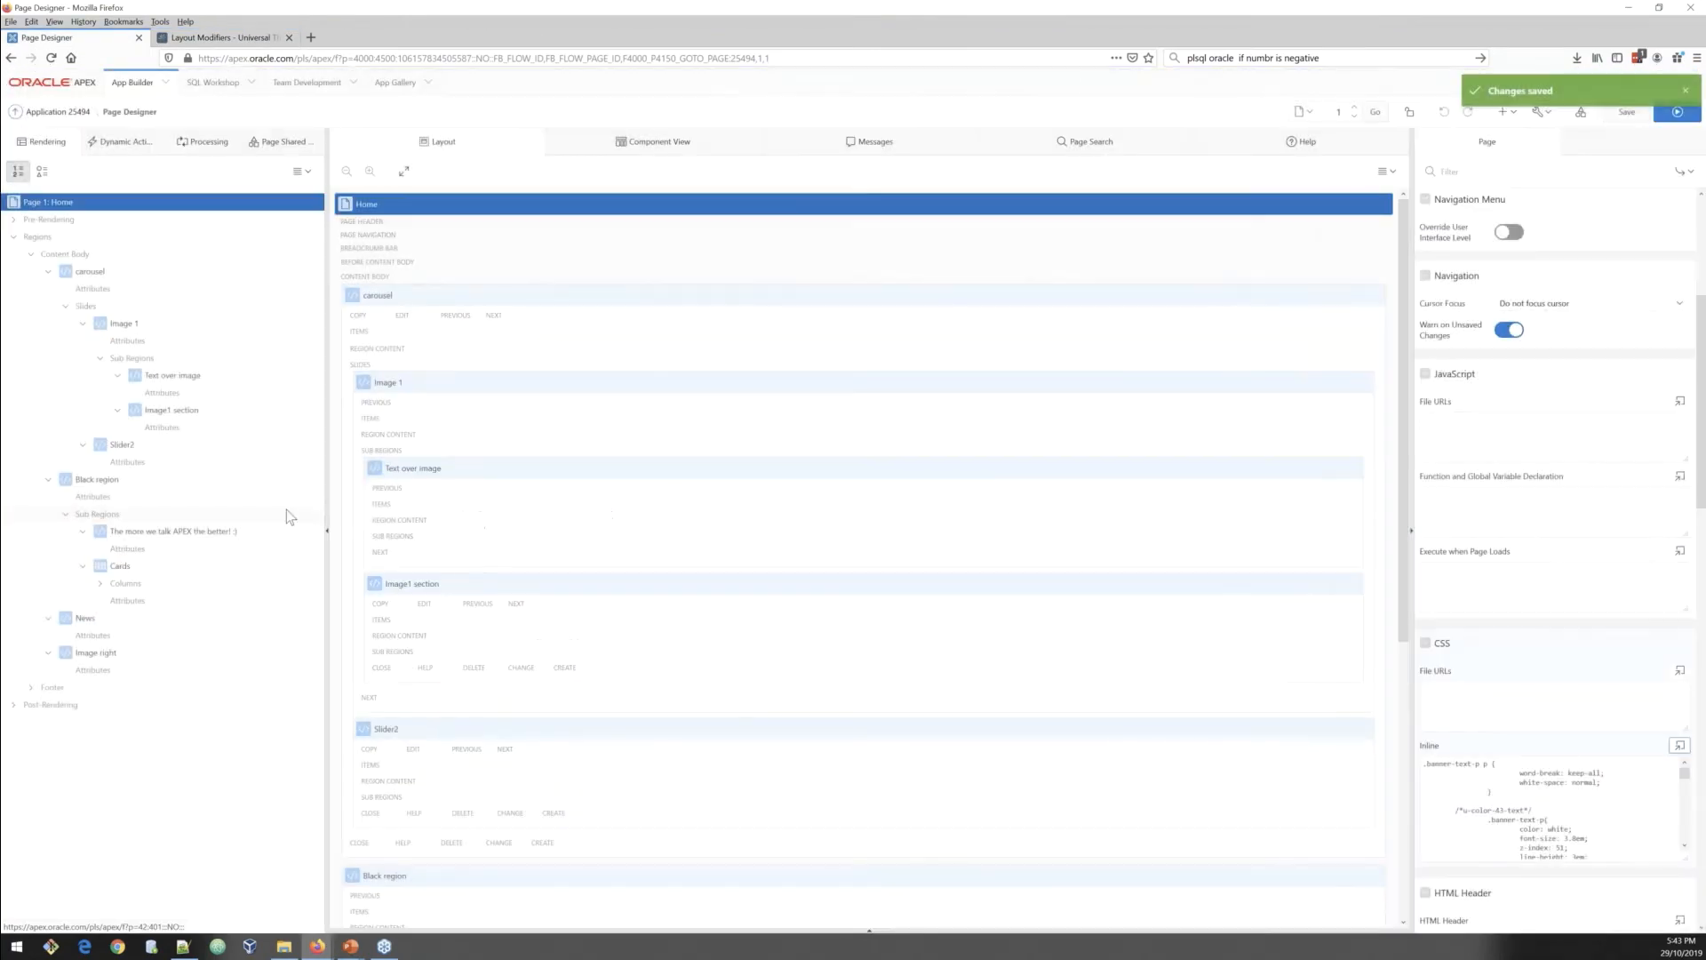
{"action": "left_click", "coordinate": [133, 327]}
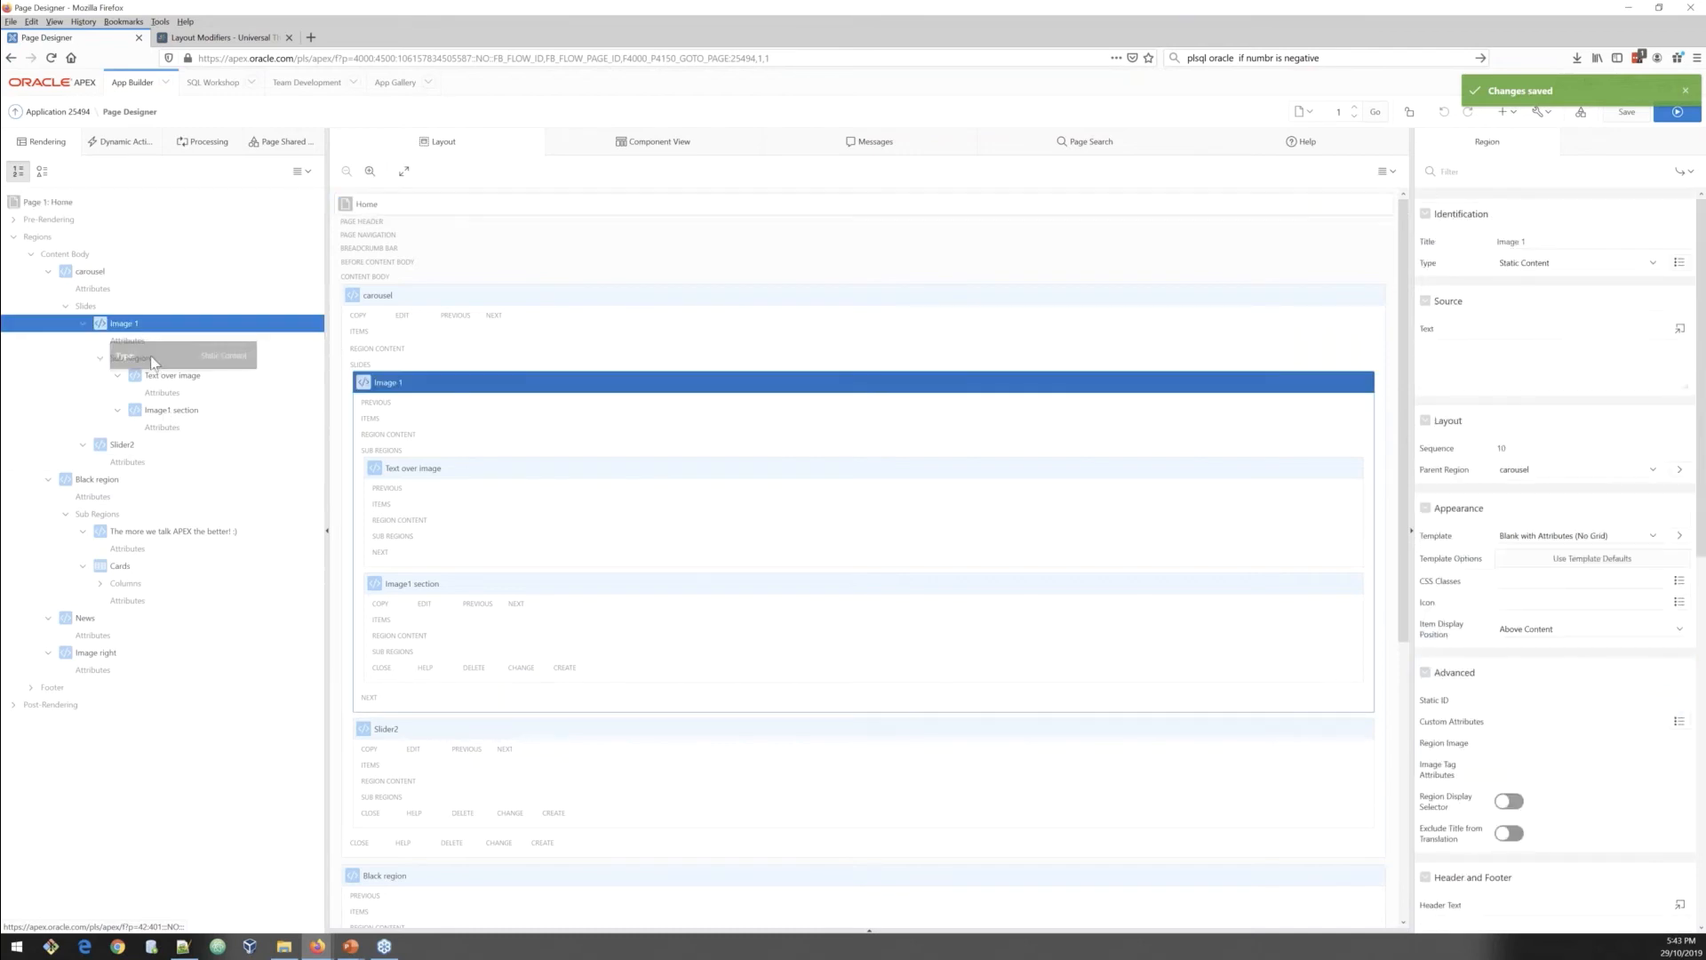
{"action": "left_click", "coordinate": [164, 381]}
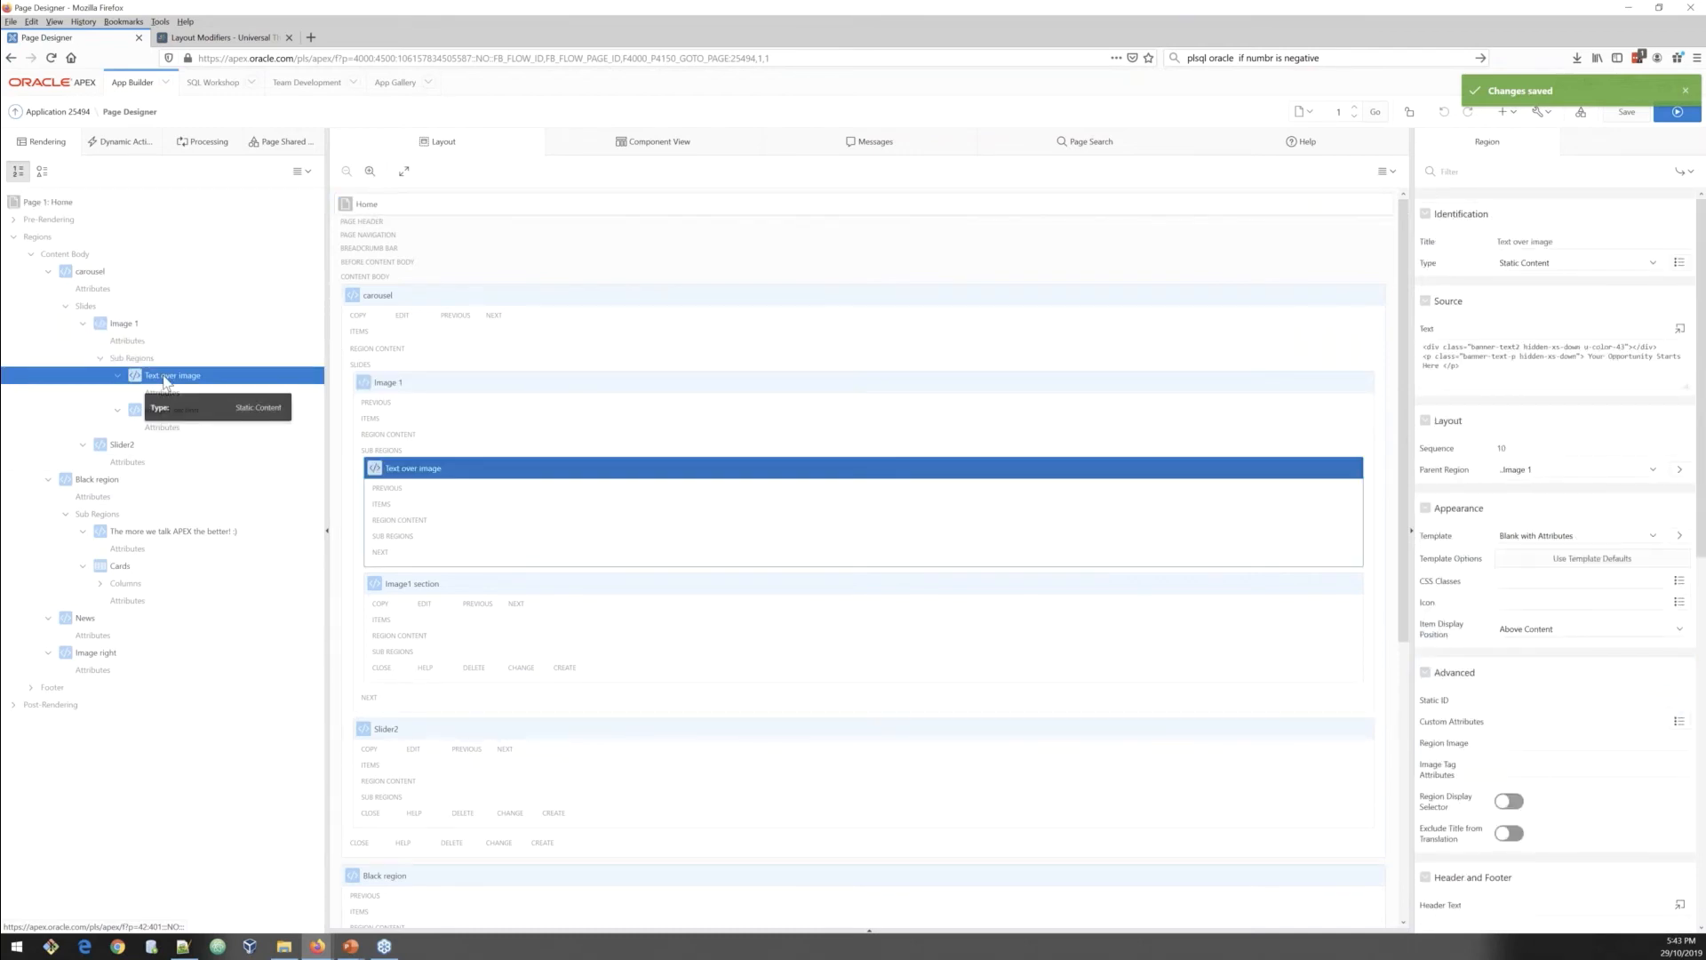
{"action": "left_click", "coordinate": [173, 411]}
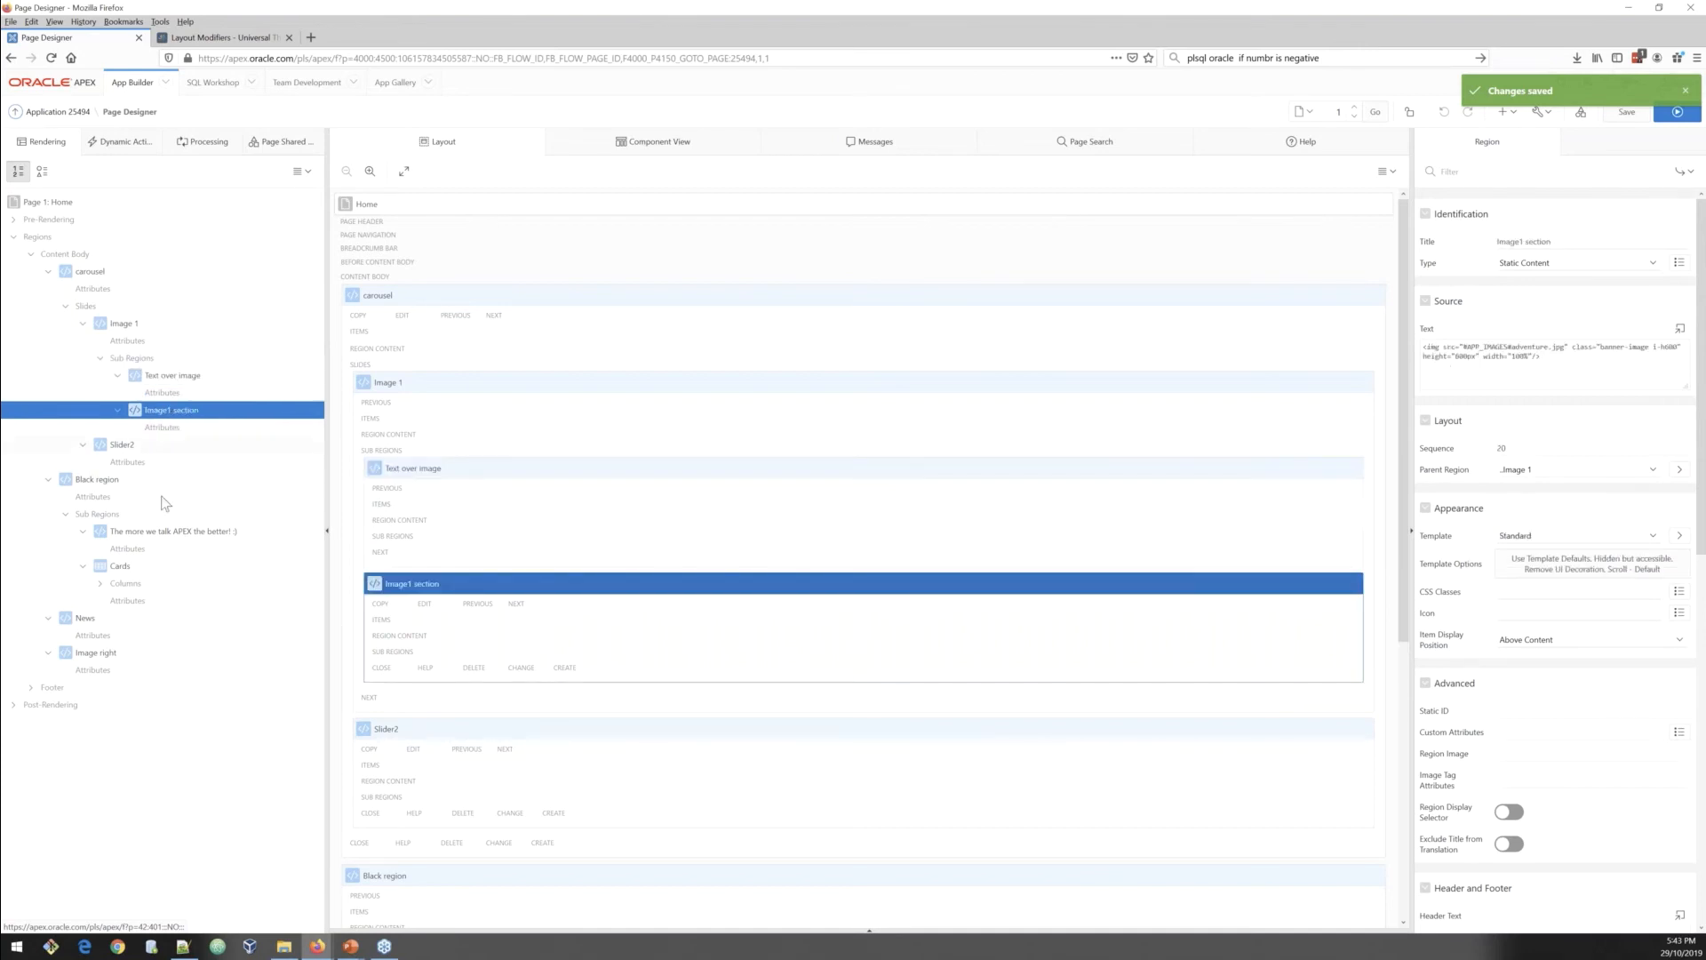
{"action": "left_click", "coordinate": [161, 531]}
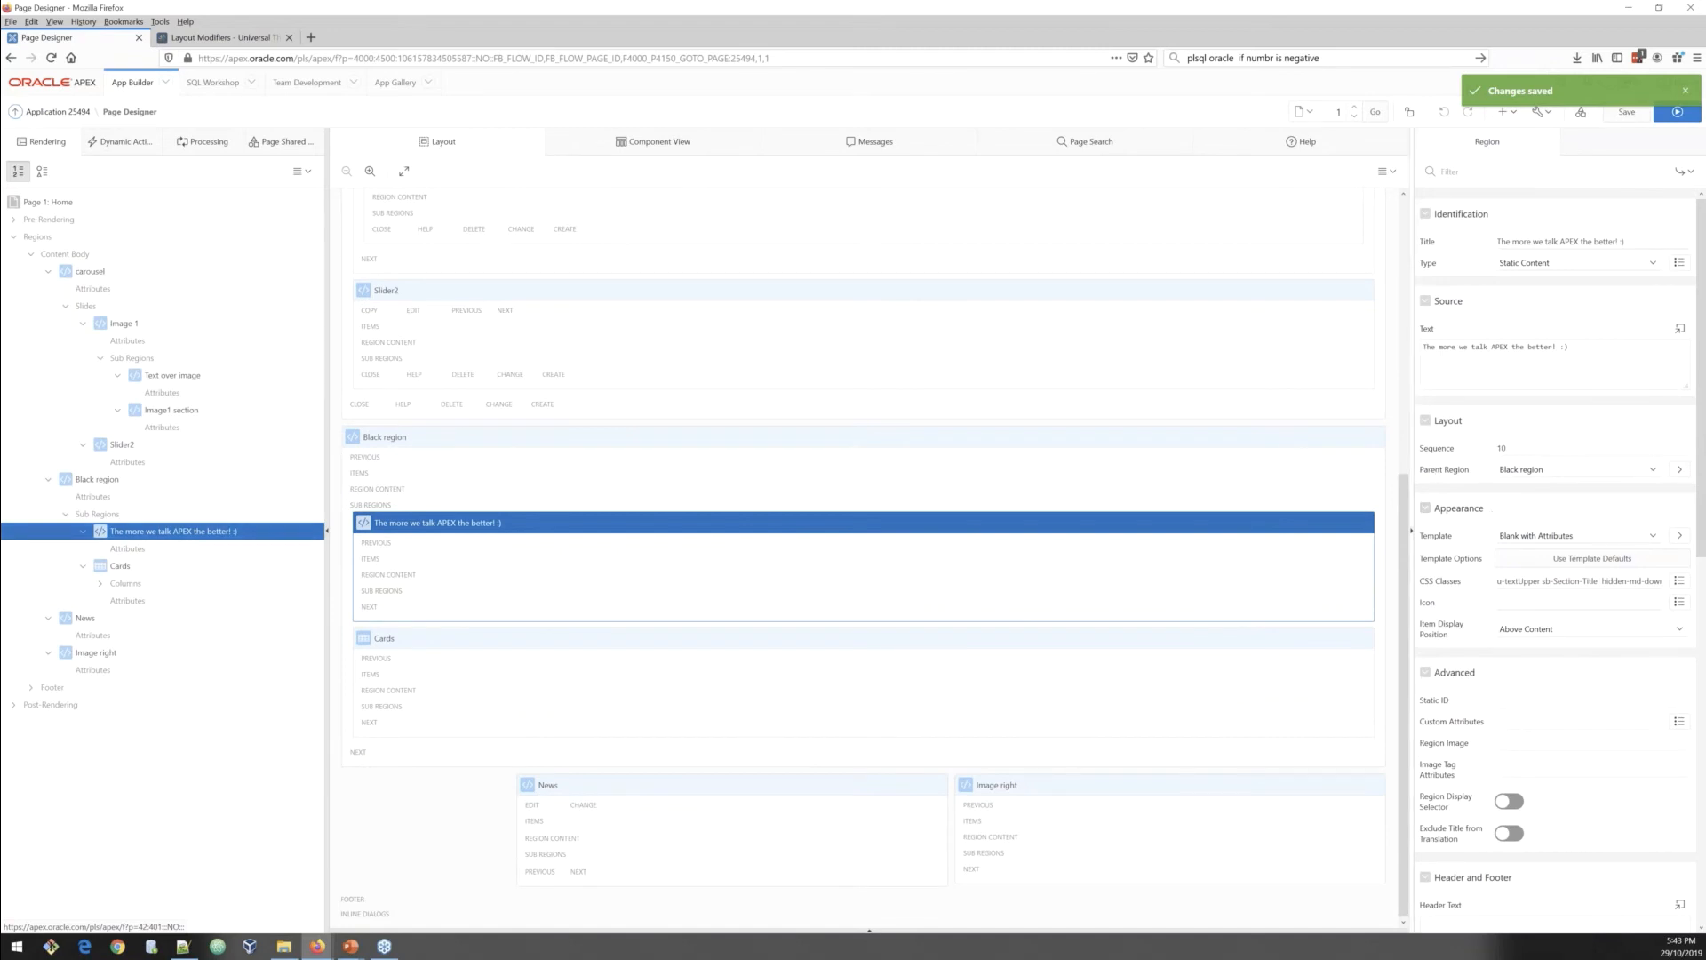
Step: Examine each CSS class of the 'The more we talk APEX the better! :)' region
{"action": "left_click_drag", "start_coordinate": [1411, 451], "coordinate": [952, 583]}
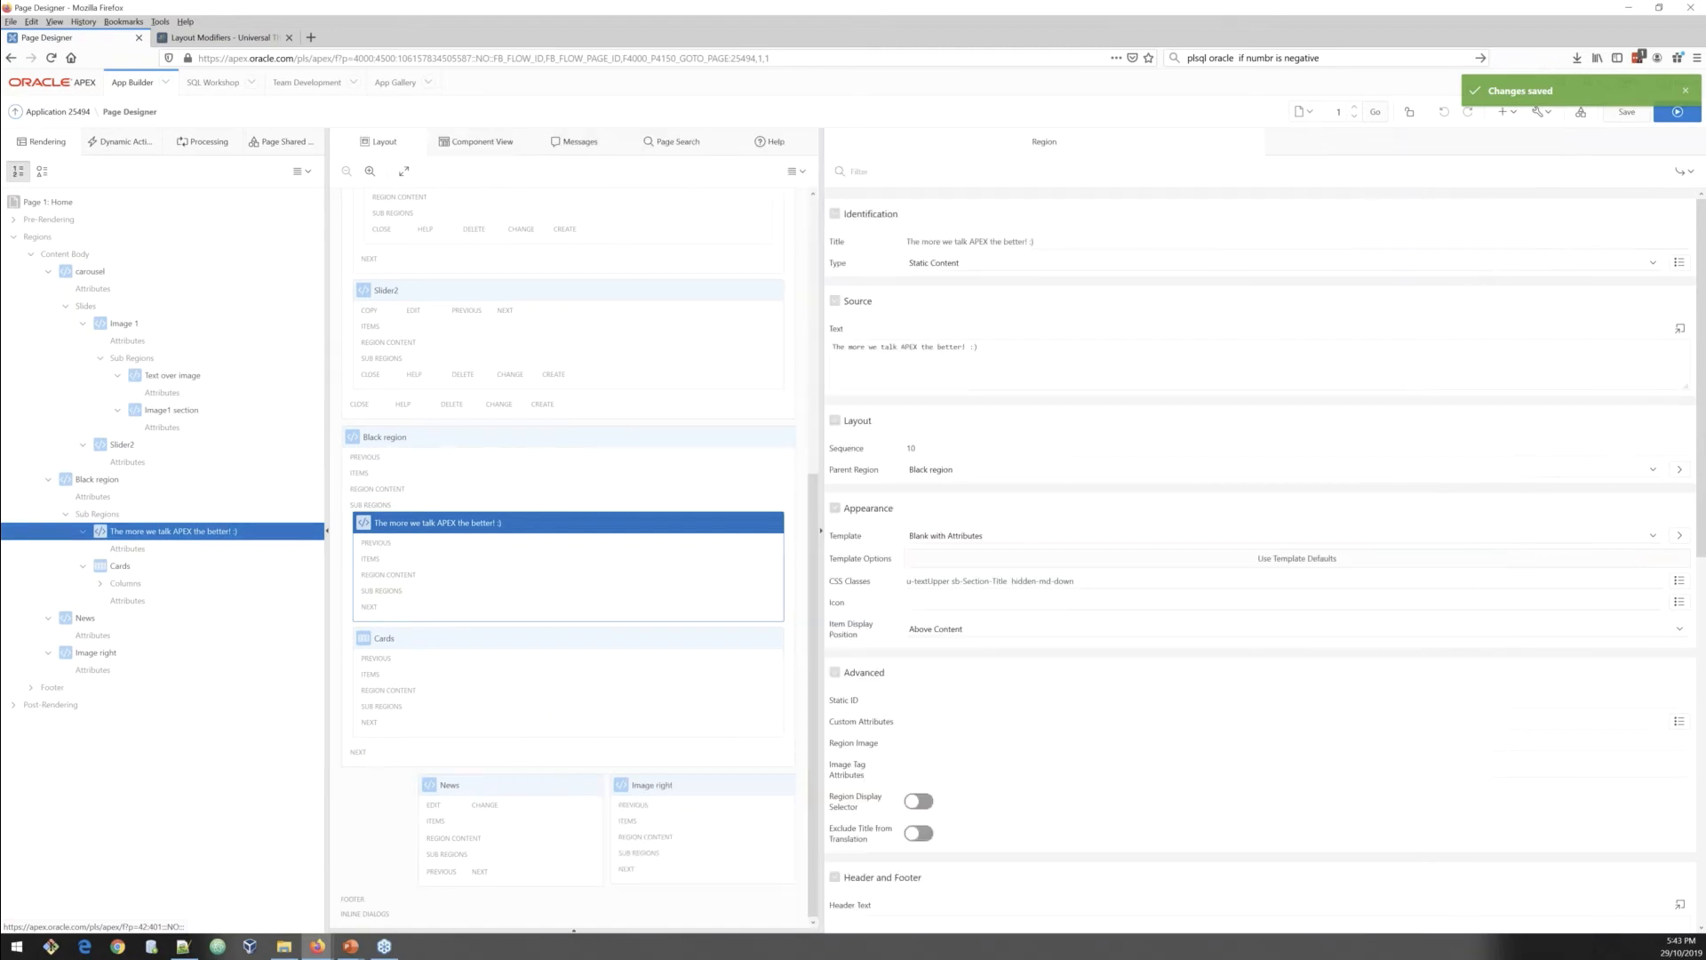
{"action": "key", "text": "ctrl+plus"}
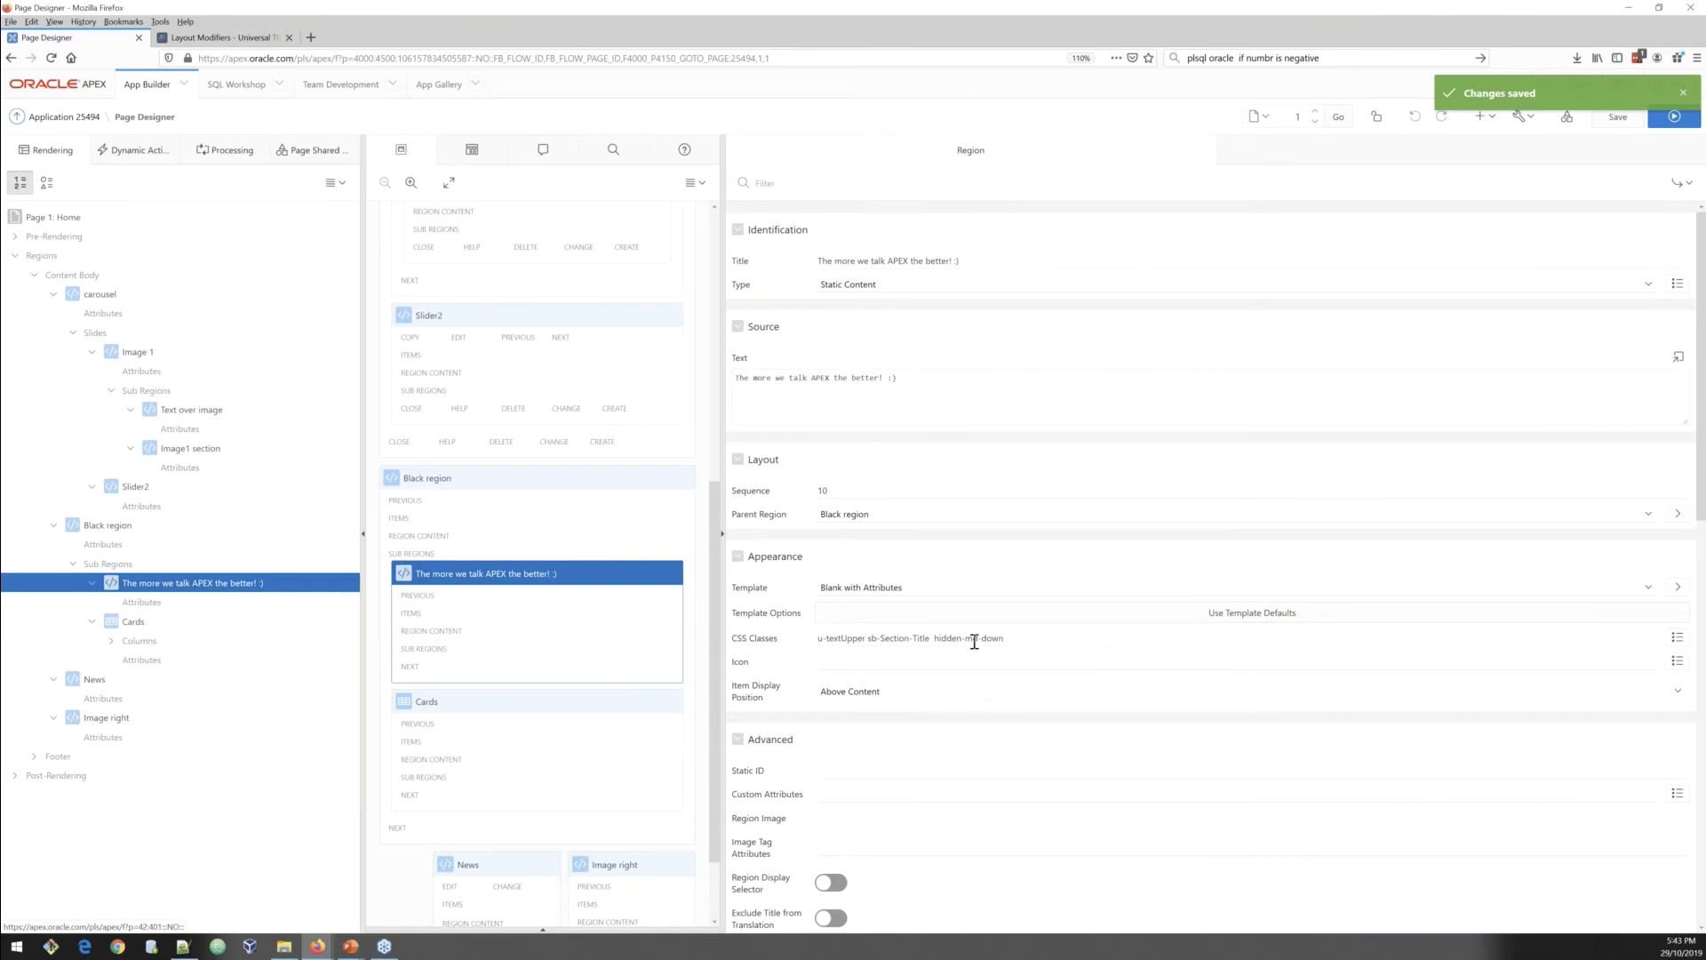
{"action": "left_click_drag", "start_coordinate": [1005, 638], "coordinate": [933, 639]}
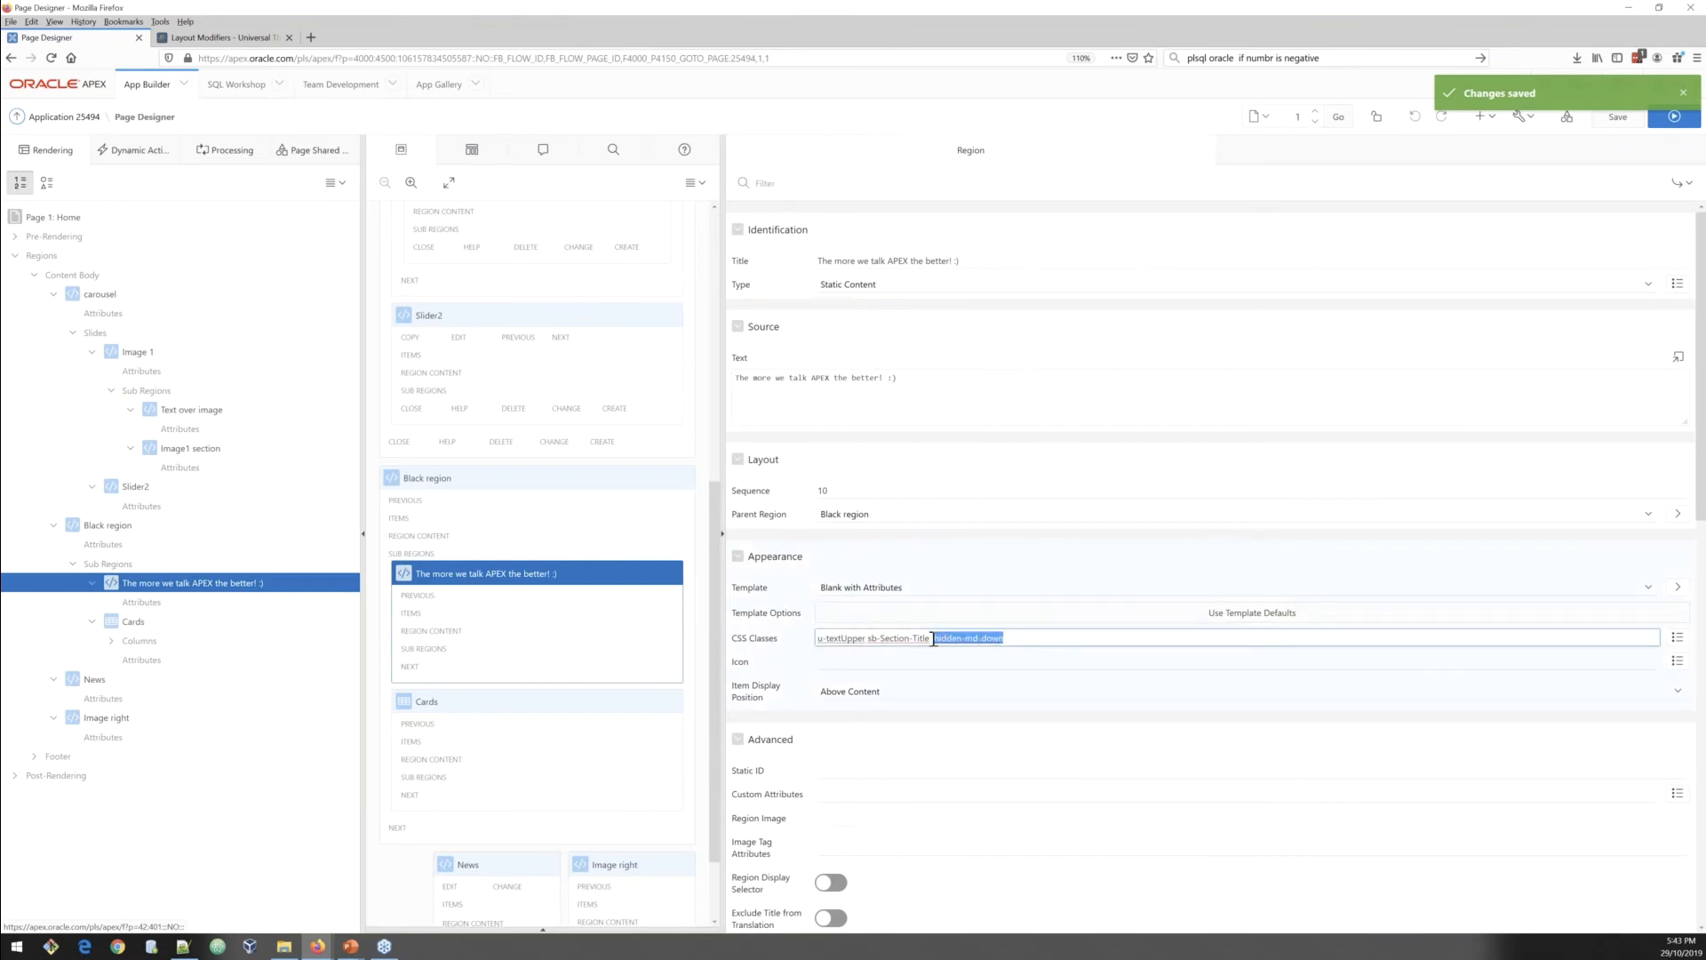
{"action": "left_click_drag", "start_coordinate": [865, 638], "coordinate": [818, 638]}
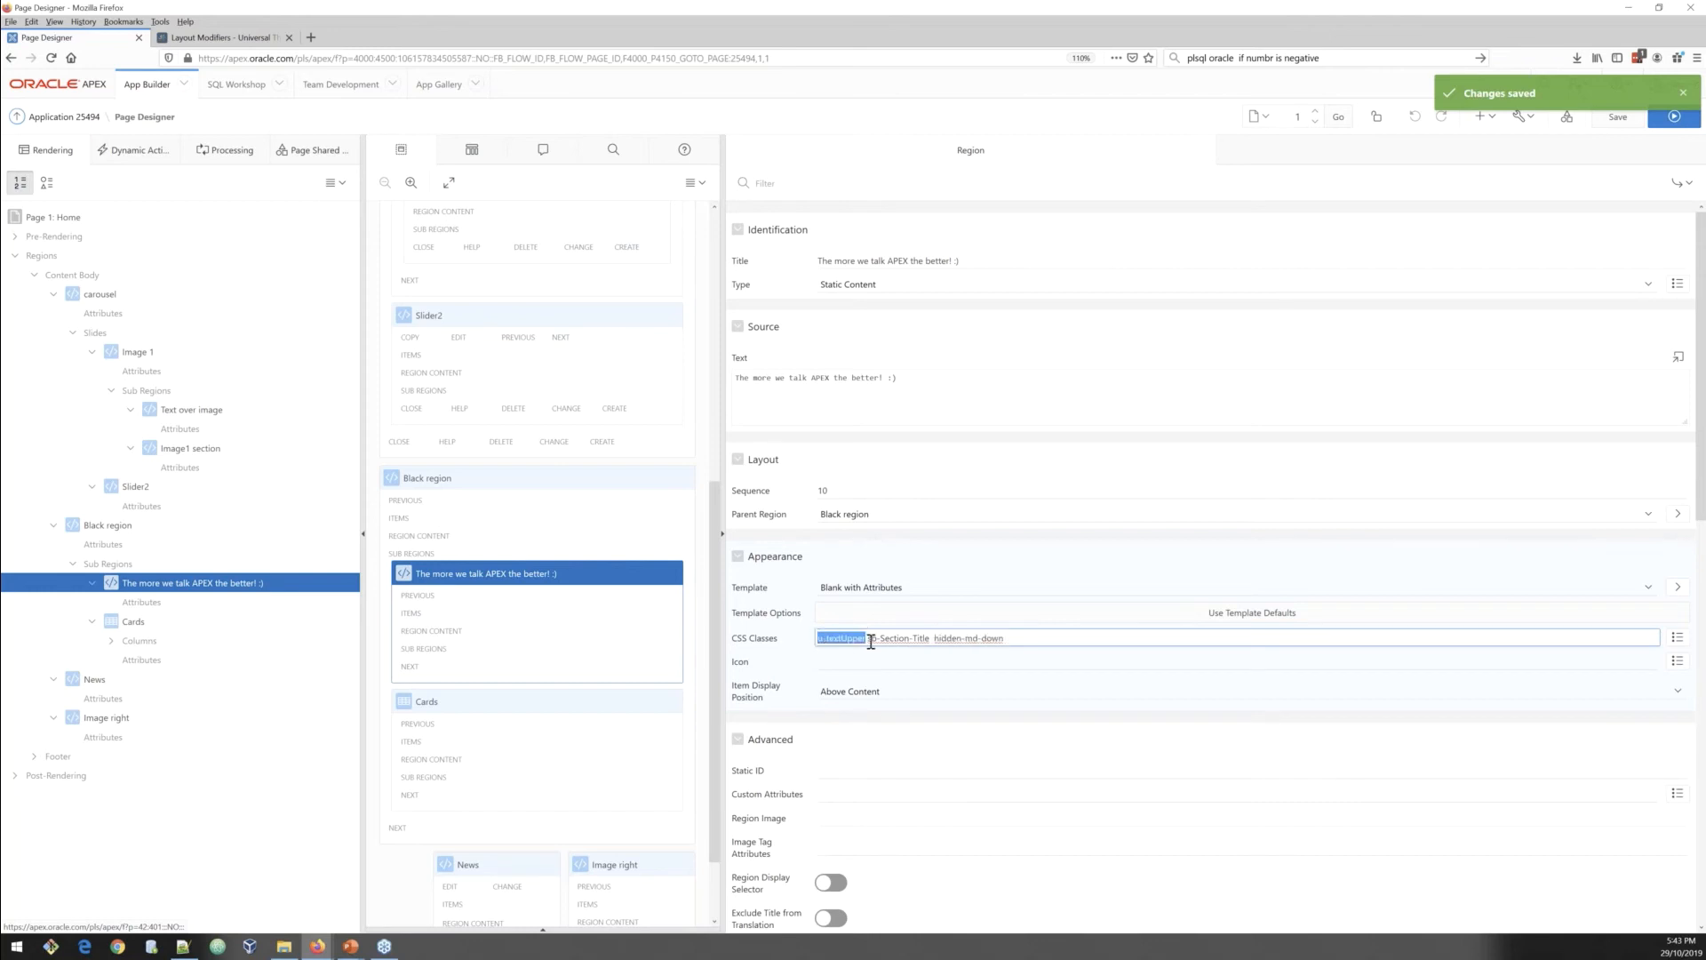
{"action": "left_click", "coordinate": [870, 640]}
{"action": "left_click_drag", "start_coordinate": [869, 638], "coordinate": [931, 638]}
{"action": "left_click", "coordinate": [1038, 645]}
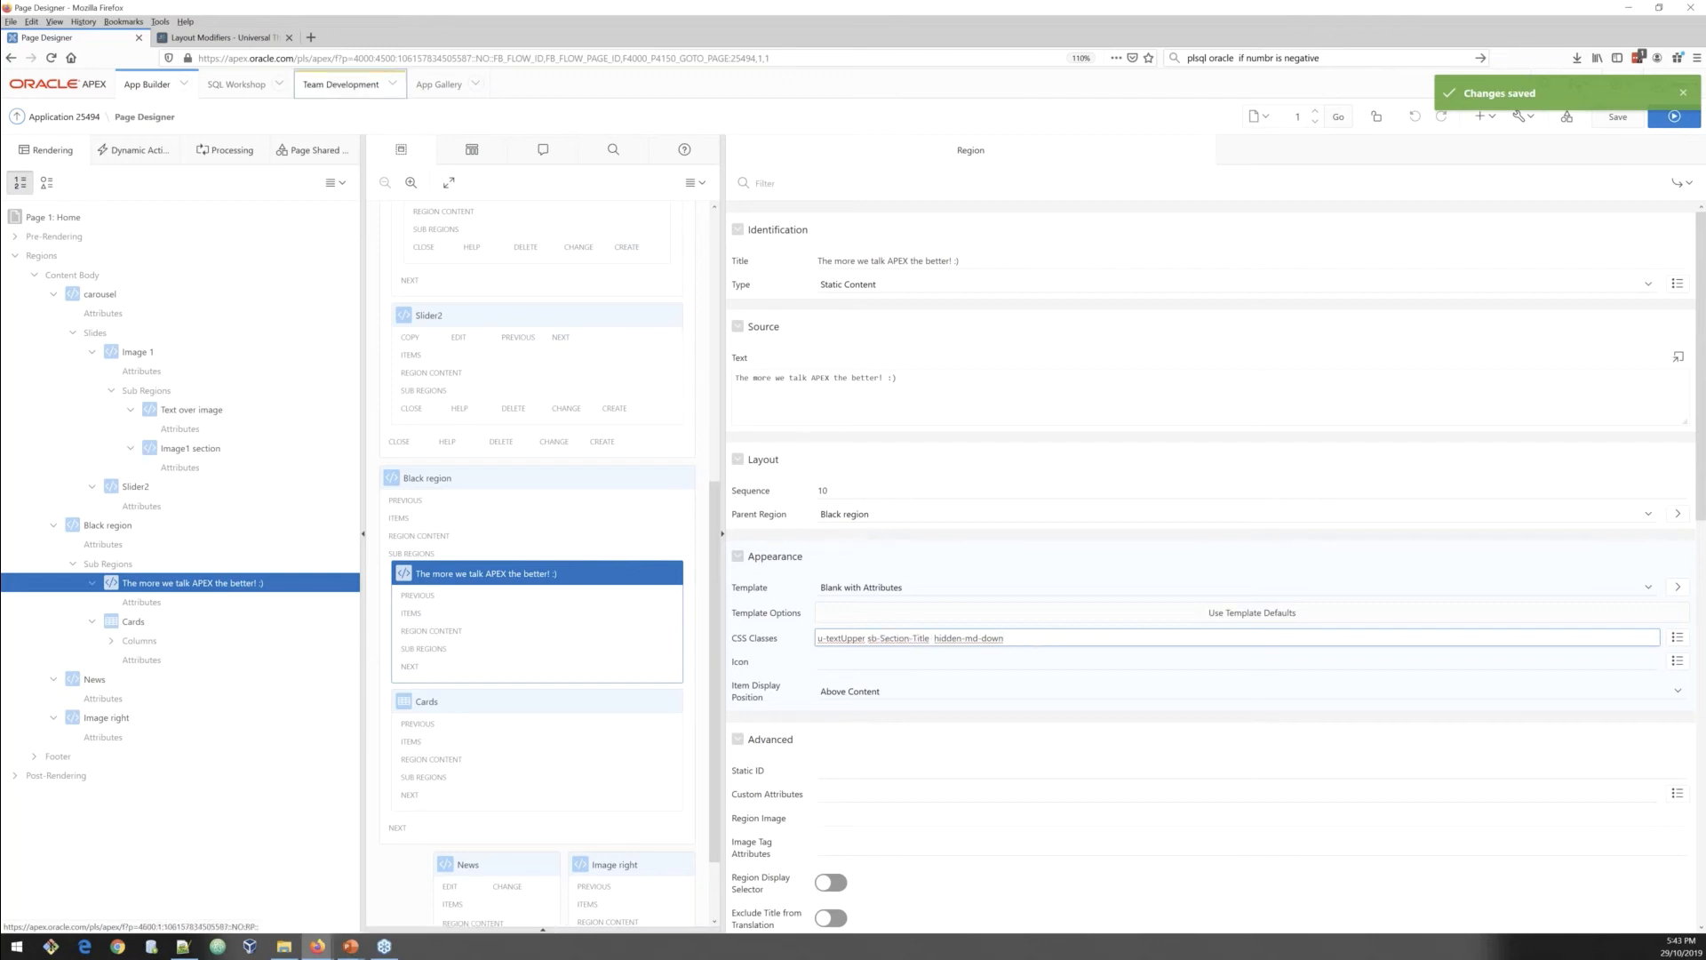
{"action": "left_click_drag", "start_coordinate": [866, 638], "coordinate": [818, 640]}
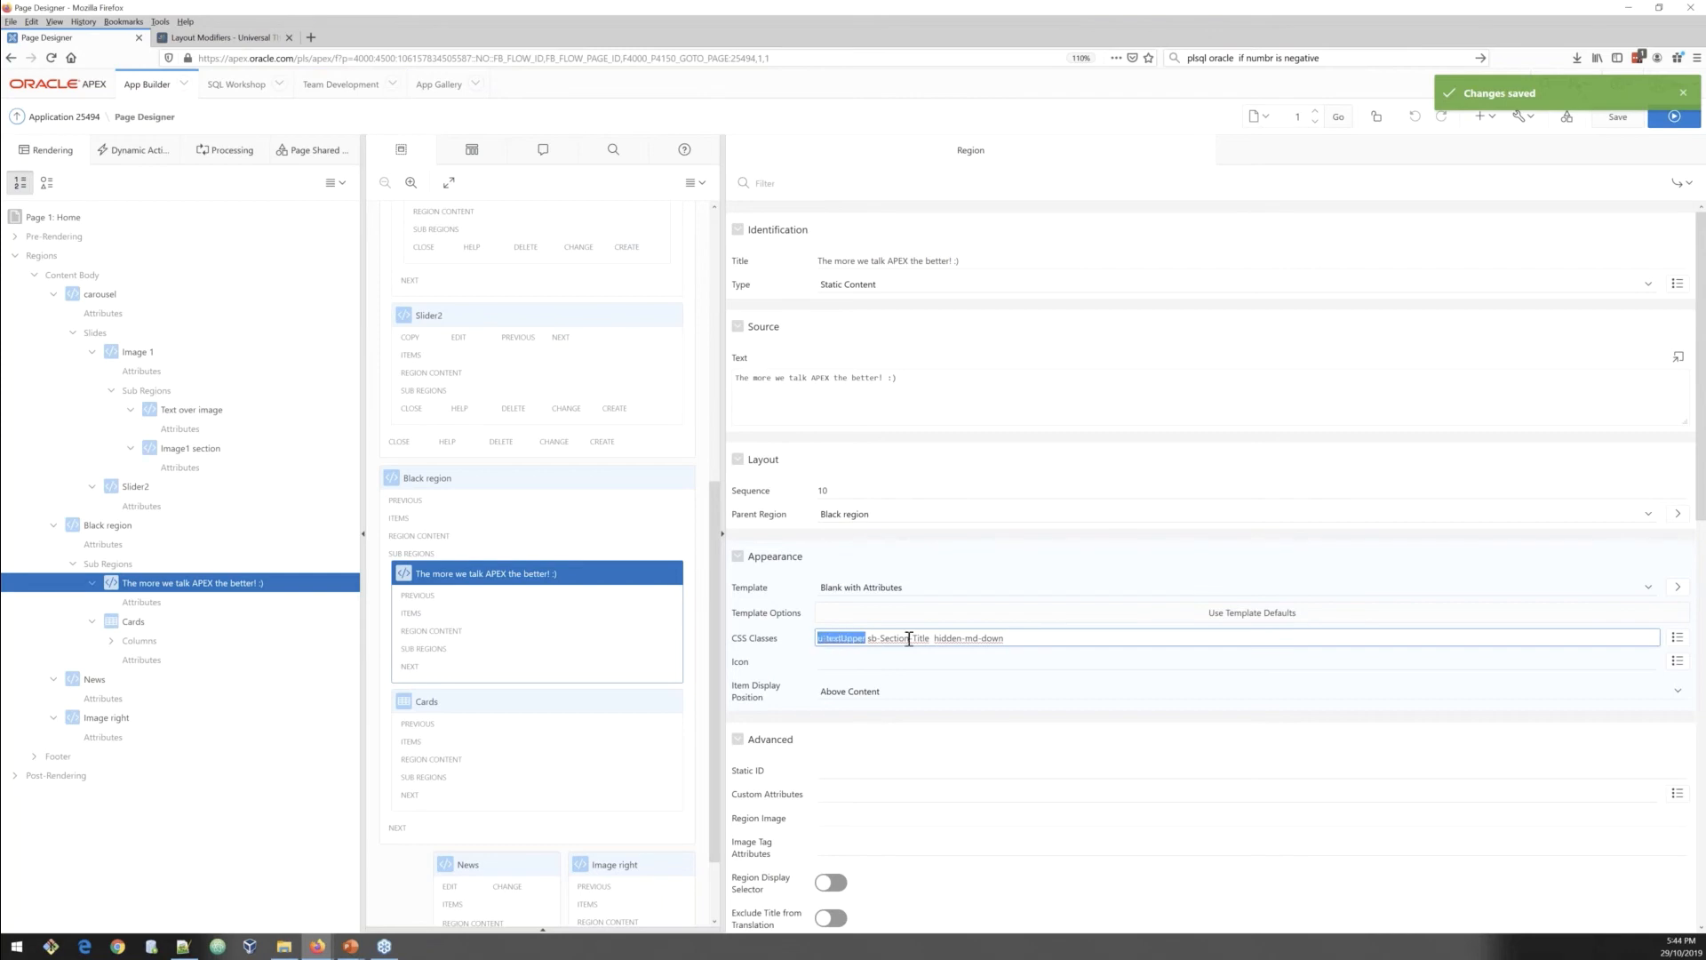
{"action": "left_click", "coordinate": [1007, 636]}
{"action": "left_click_drag", "start_coordinate": [1007, 636], "coordinate": [934, 638]}
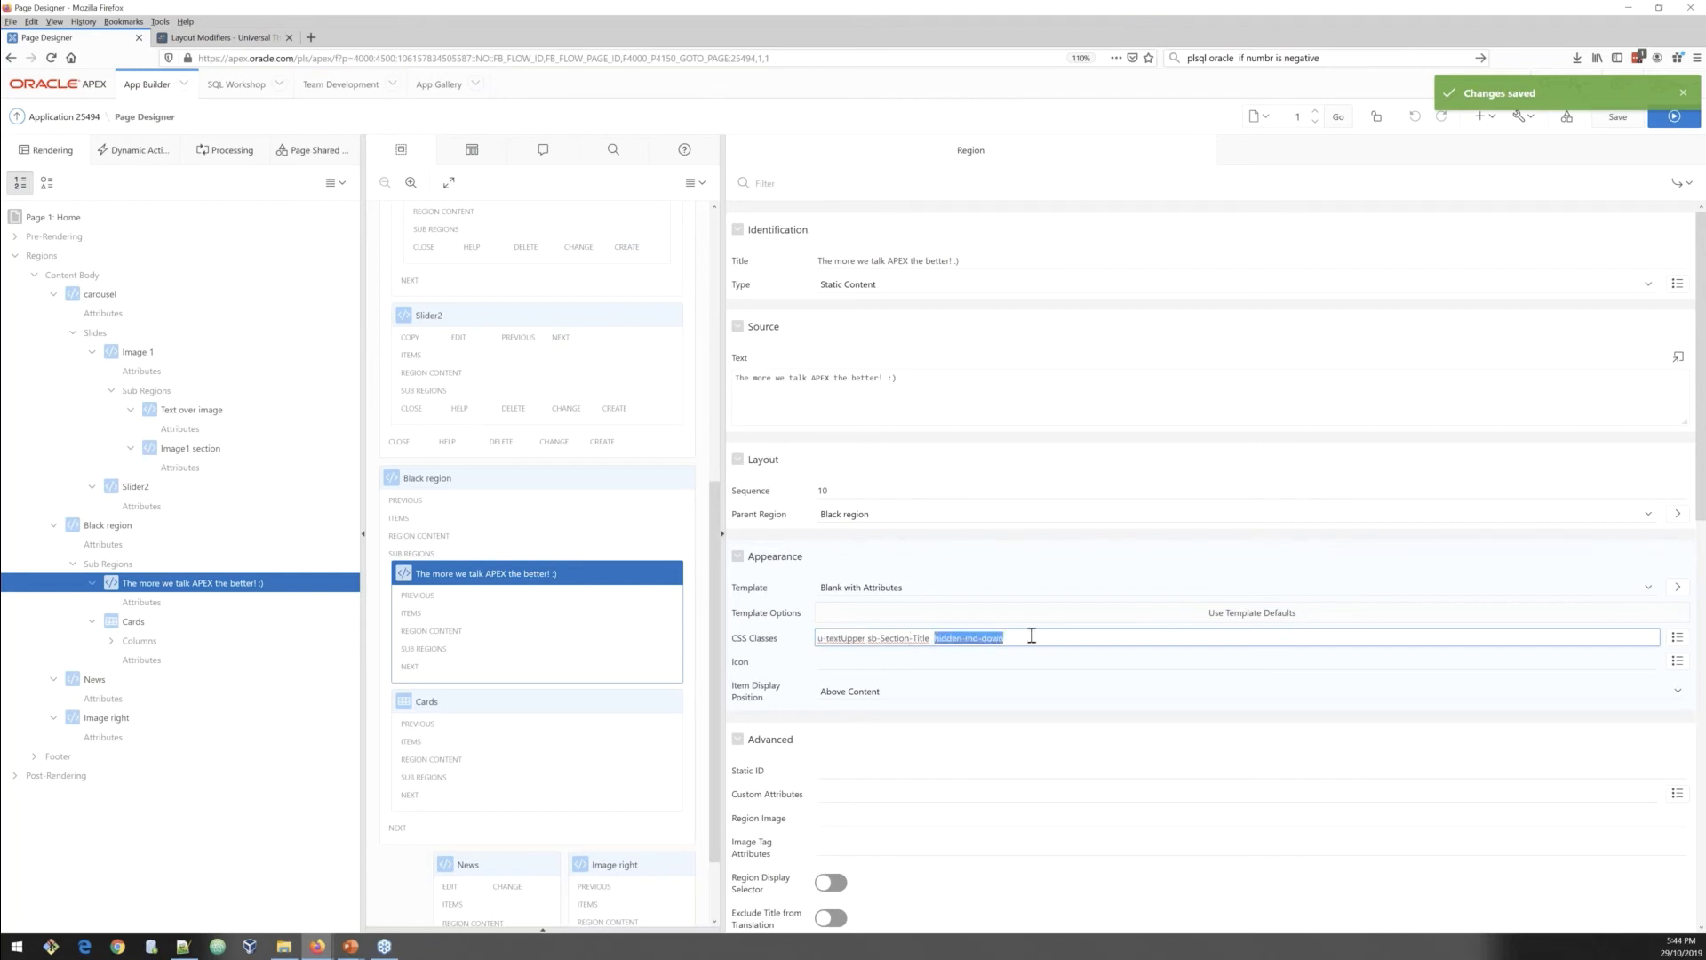
{"action": "left_click", "coordinate": [222, 38]}
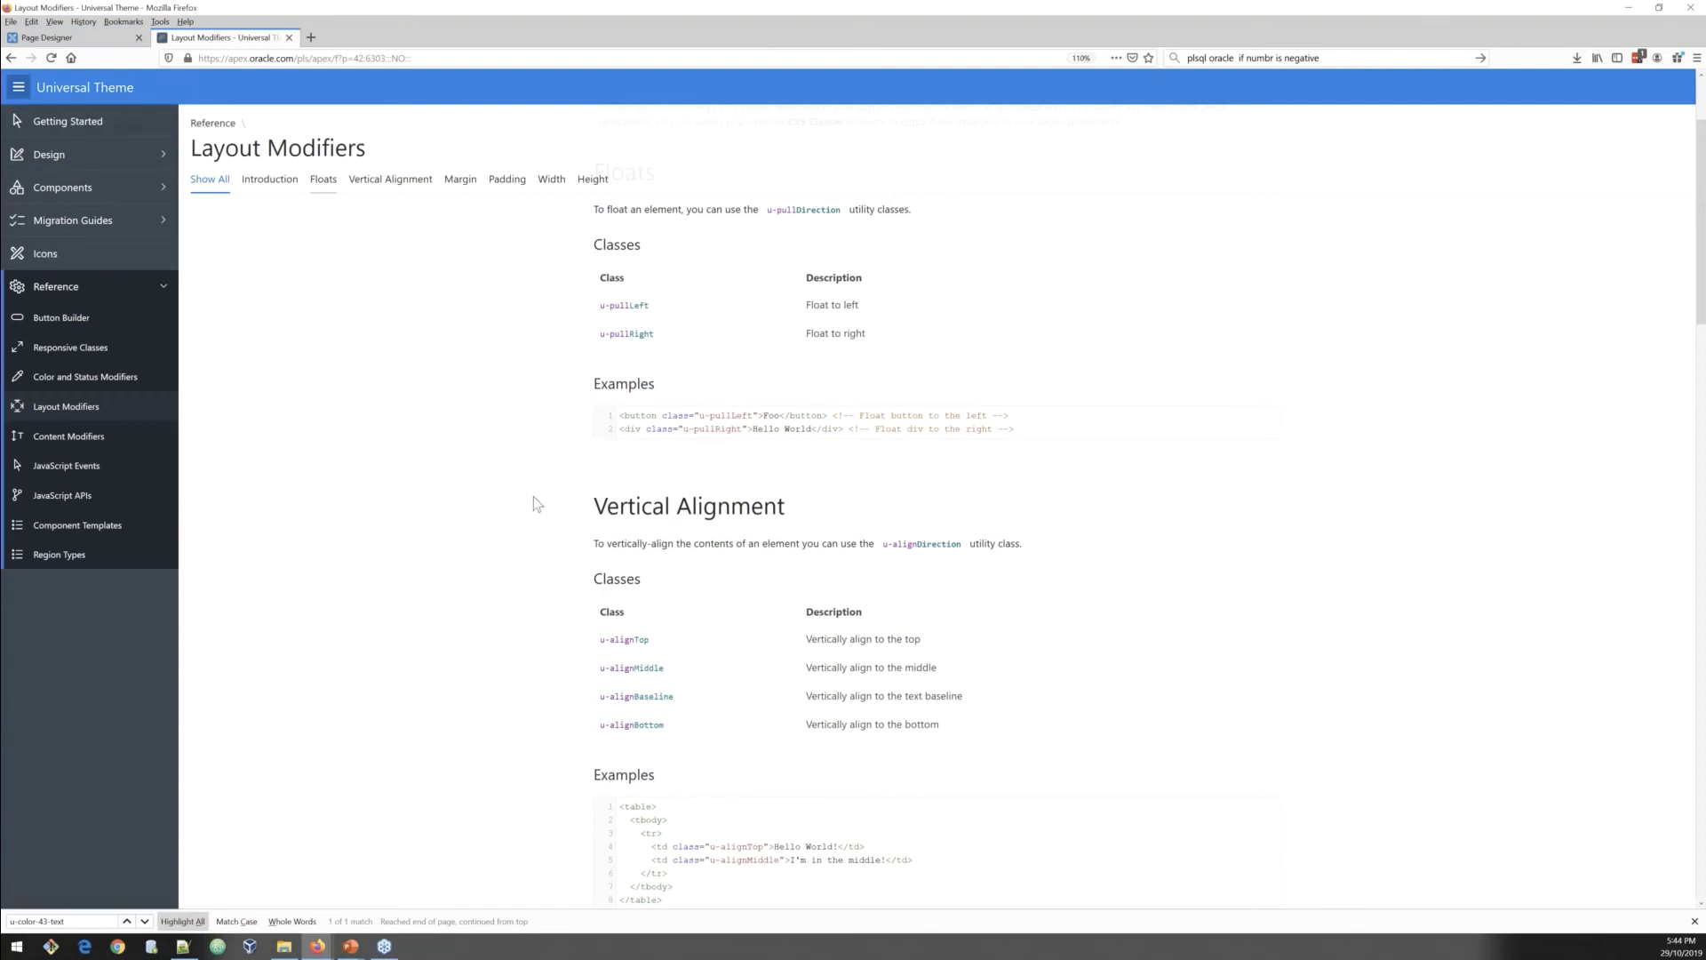
Step: Browse the Content Modifiers reference page and its text transform classes in the Universal Theme documentation
{"action": "scroll", "coordinate": [525, 514], "scroll_direction": "down", "scroll_amount": 5}
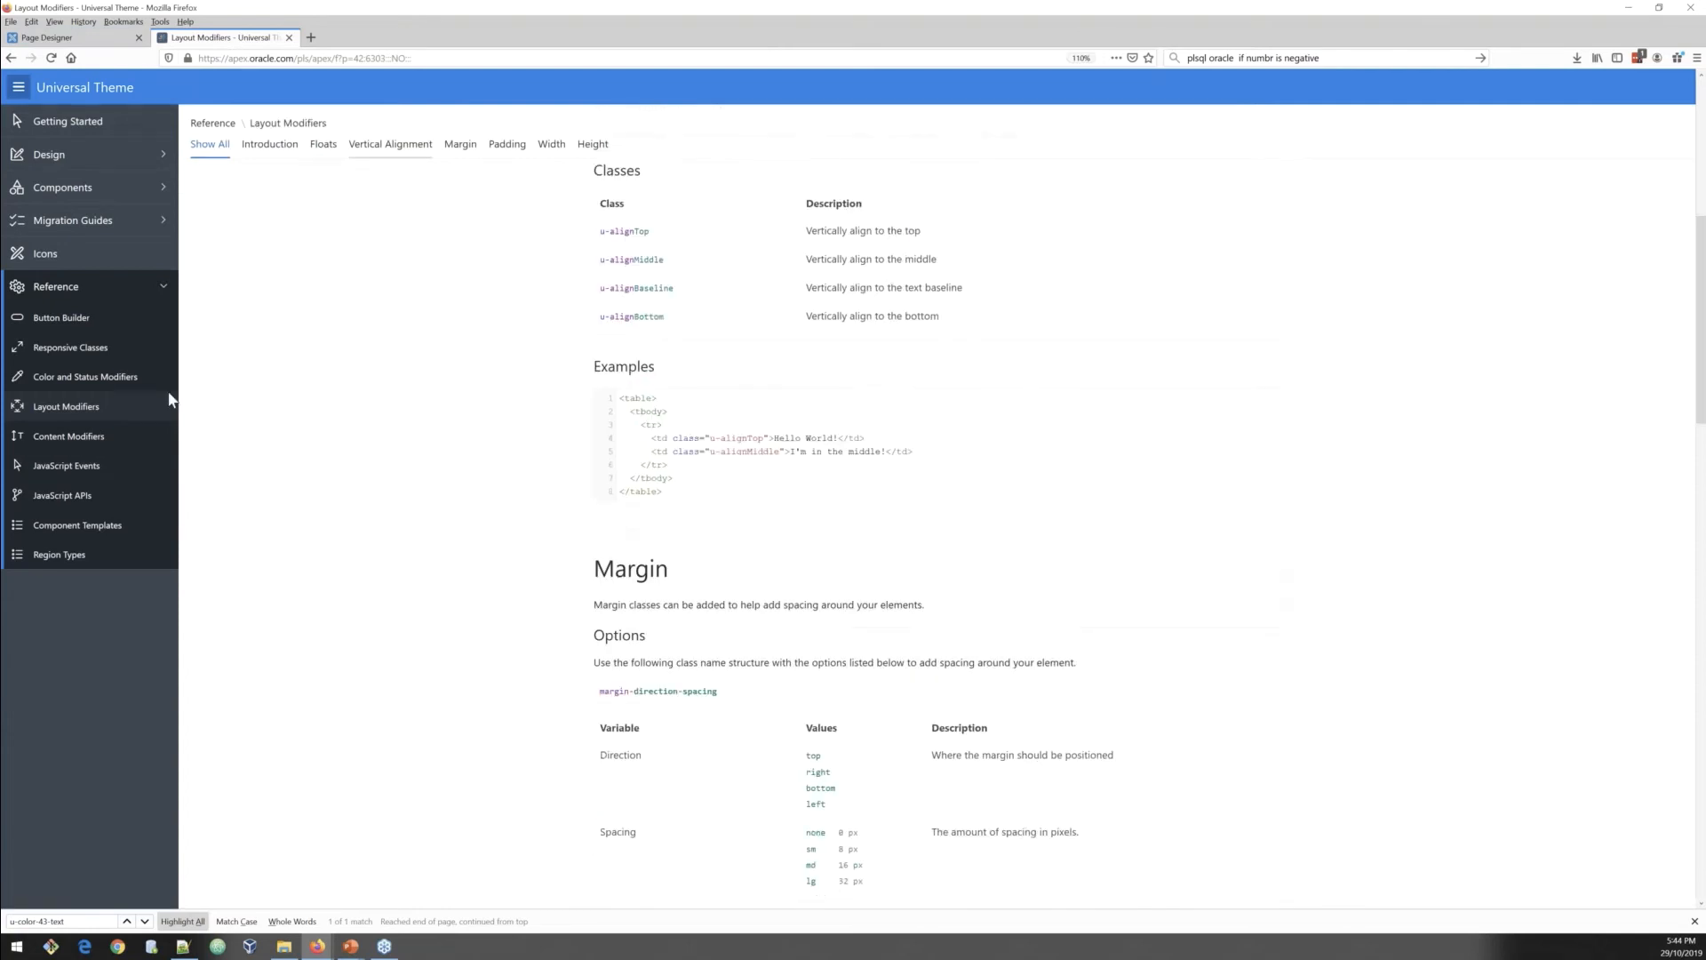
{"action": "left_click", "coordinate": [75, 442]}
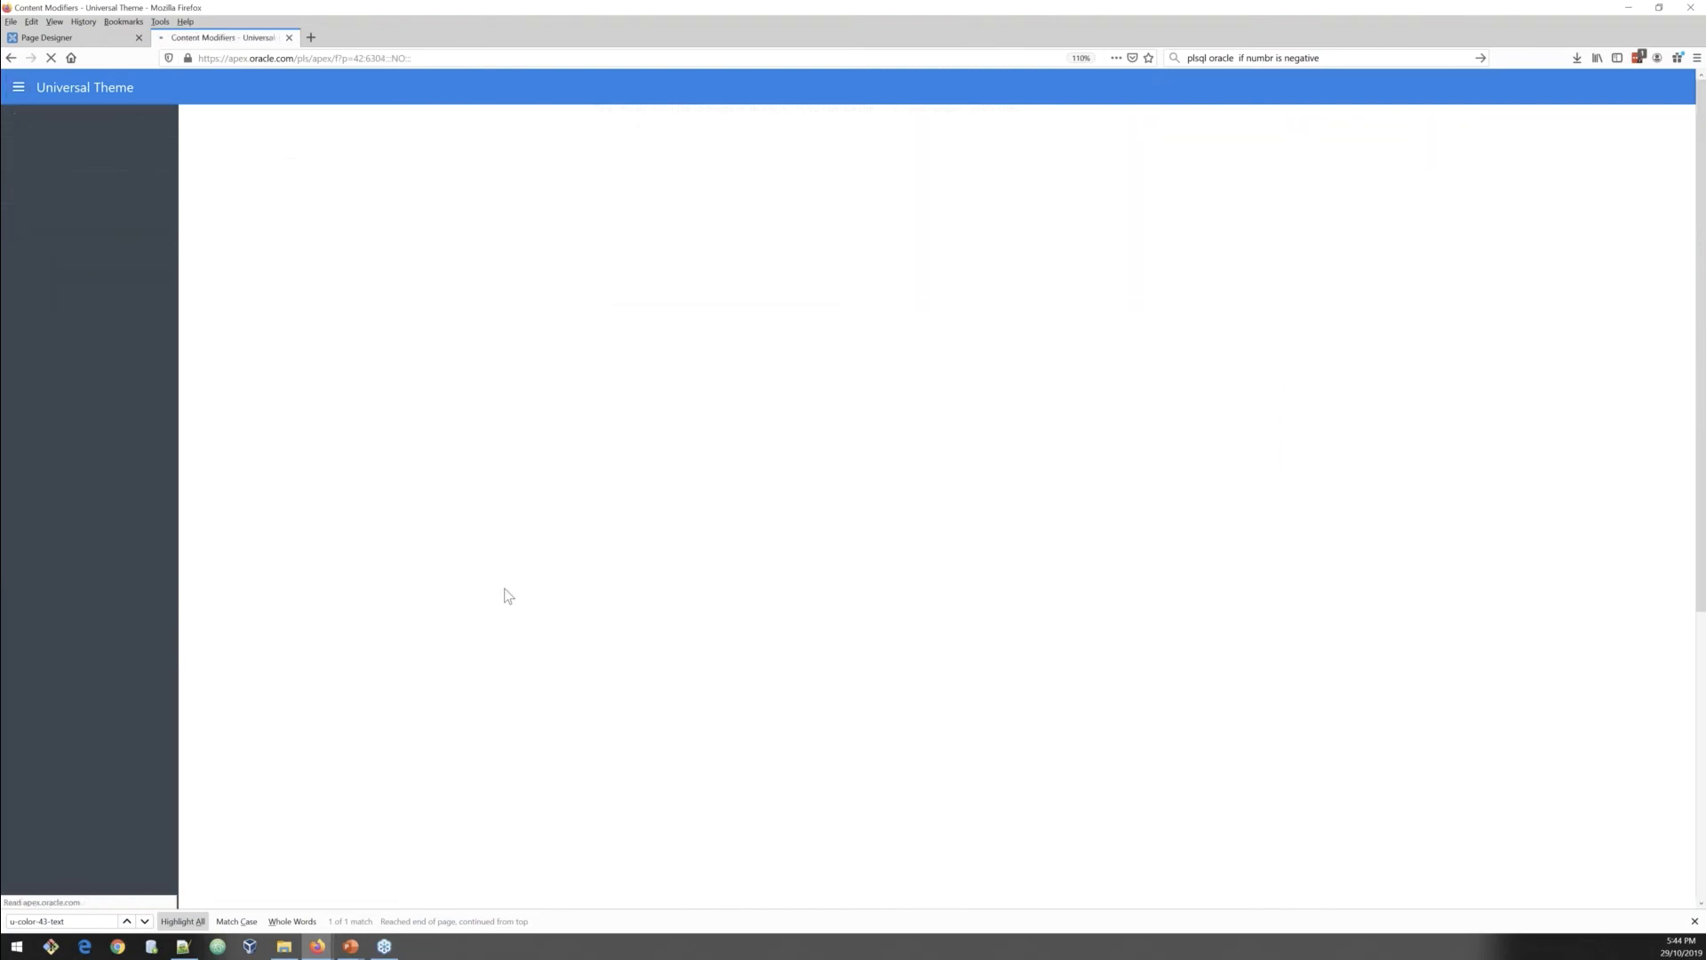
{"action": "scroll", "coordinate": [519, 631], "scroll_direction": "down", "scroll_amount": 2}
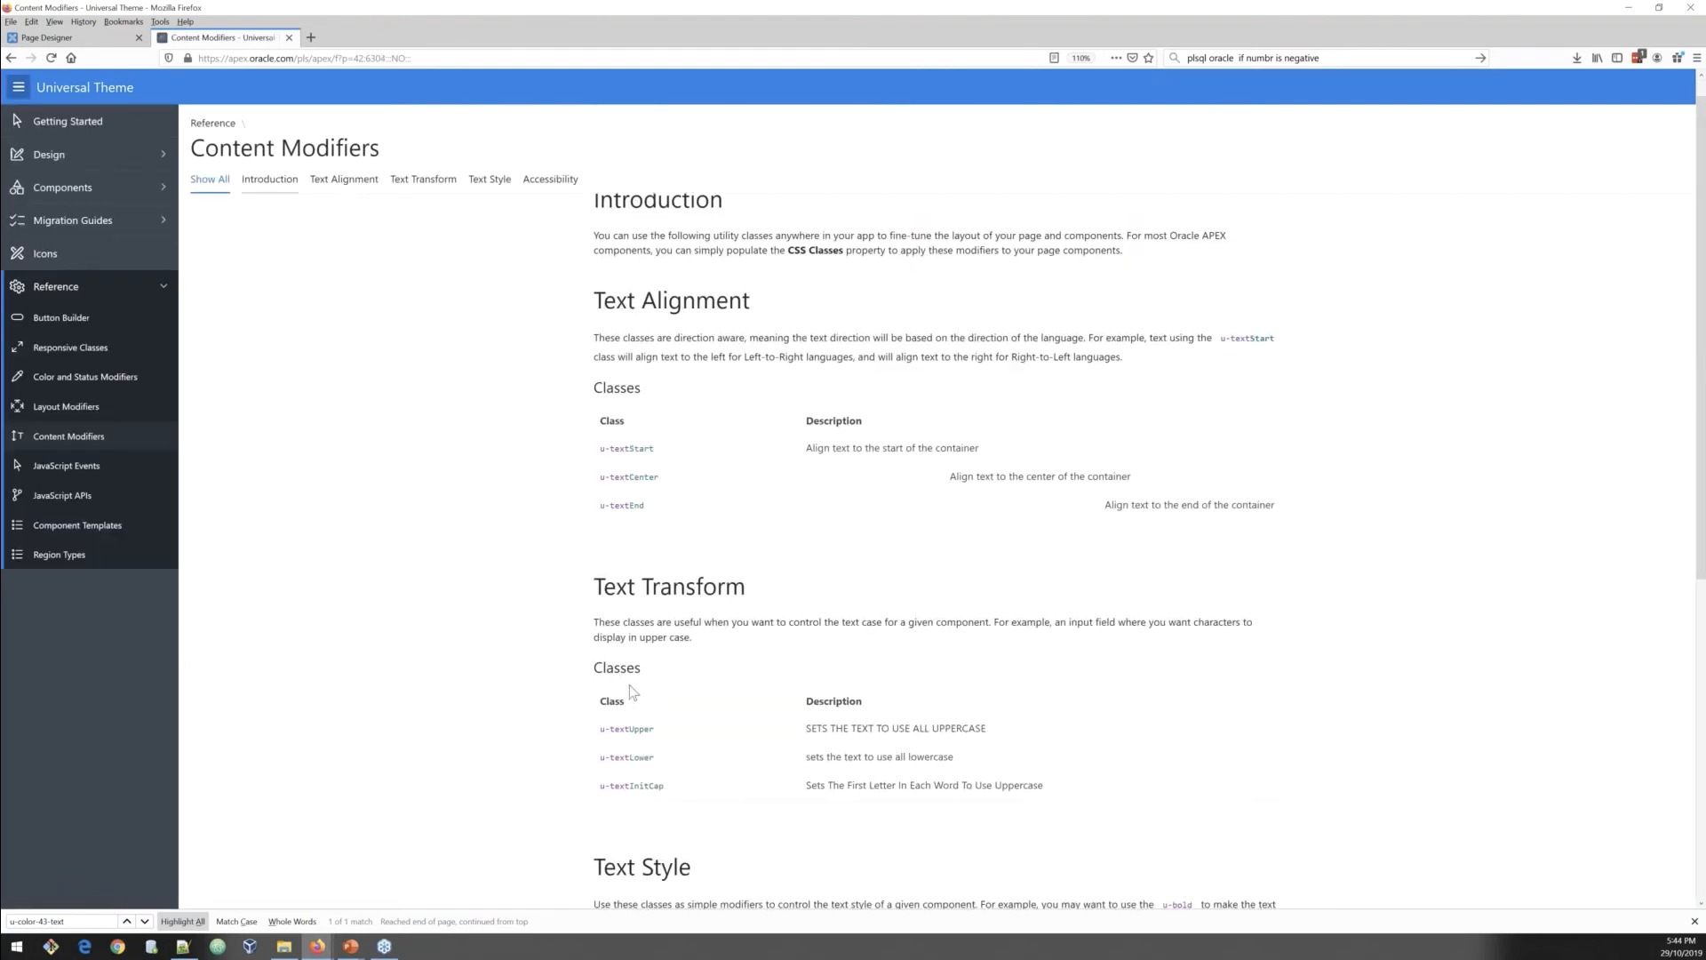
{"action": "left_click_drag", "start_coordinate": [595, 674], "coordinate": [987, 675]}
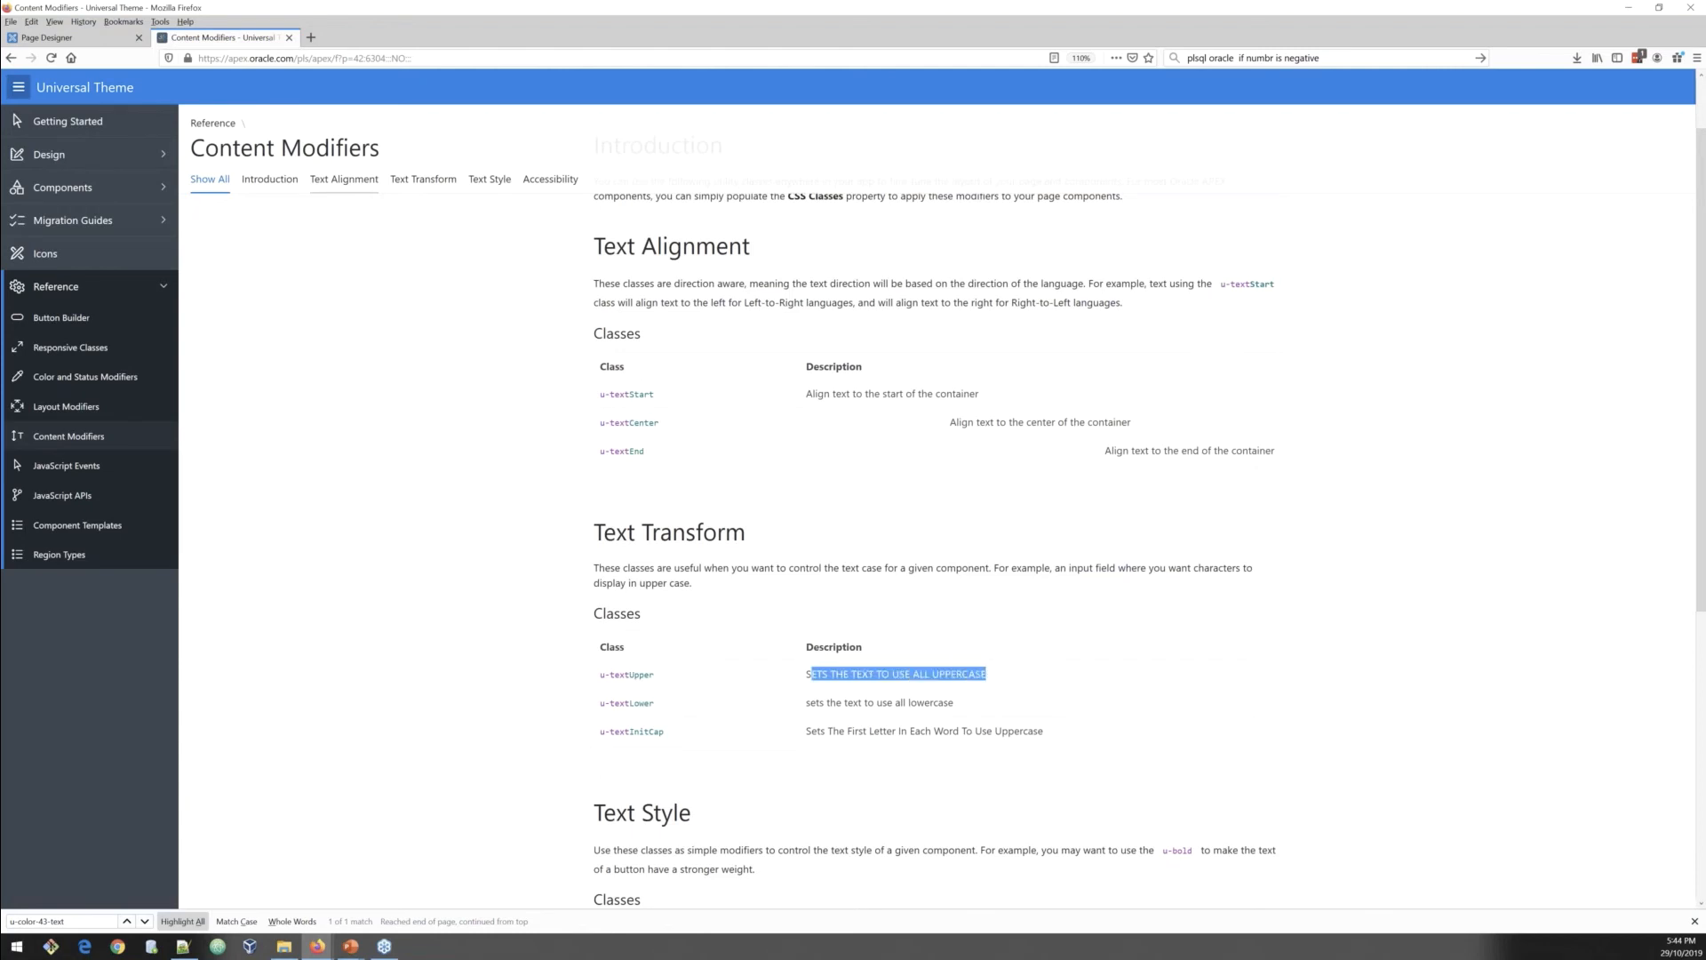
Step: Review the hidden-md-down class and its breakpoints in the Responsive Utilities reference table
{"action": "left_click", "coordinate": [94, 355]}
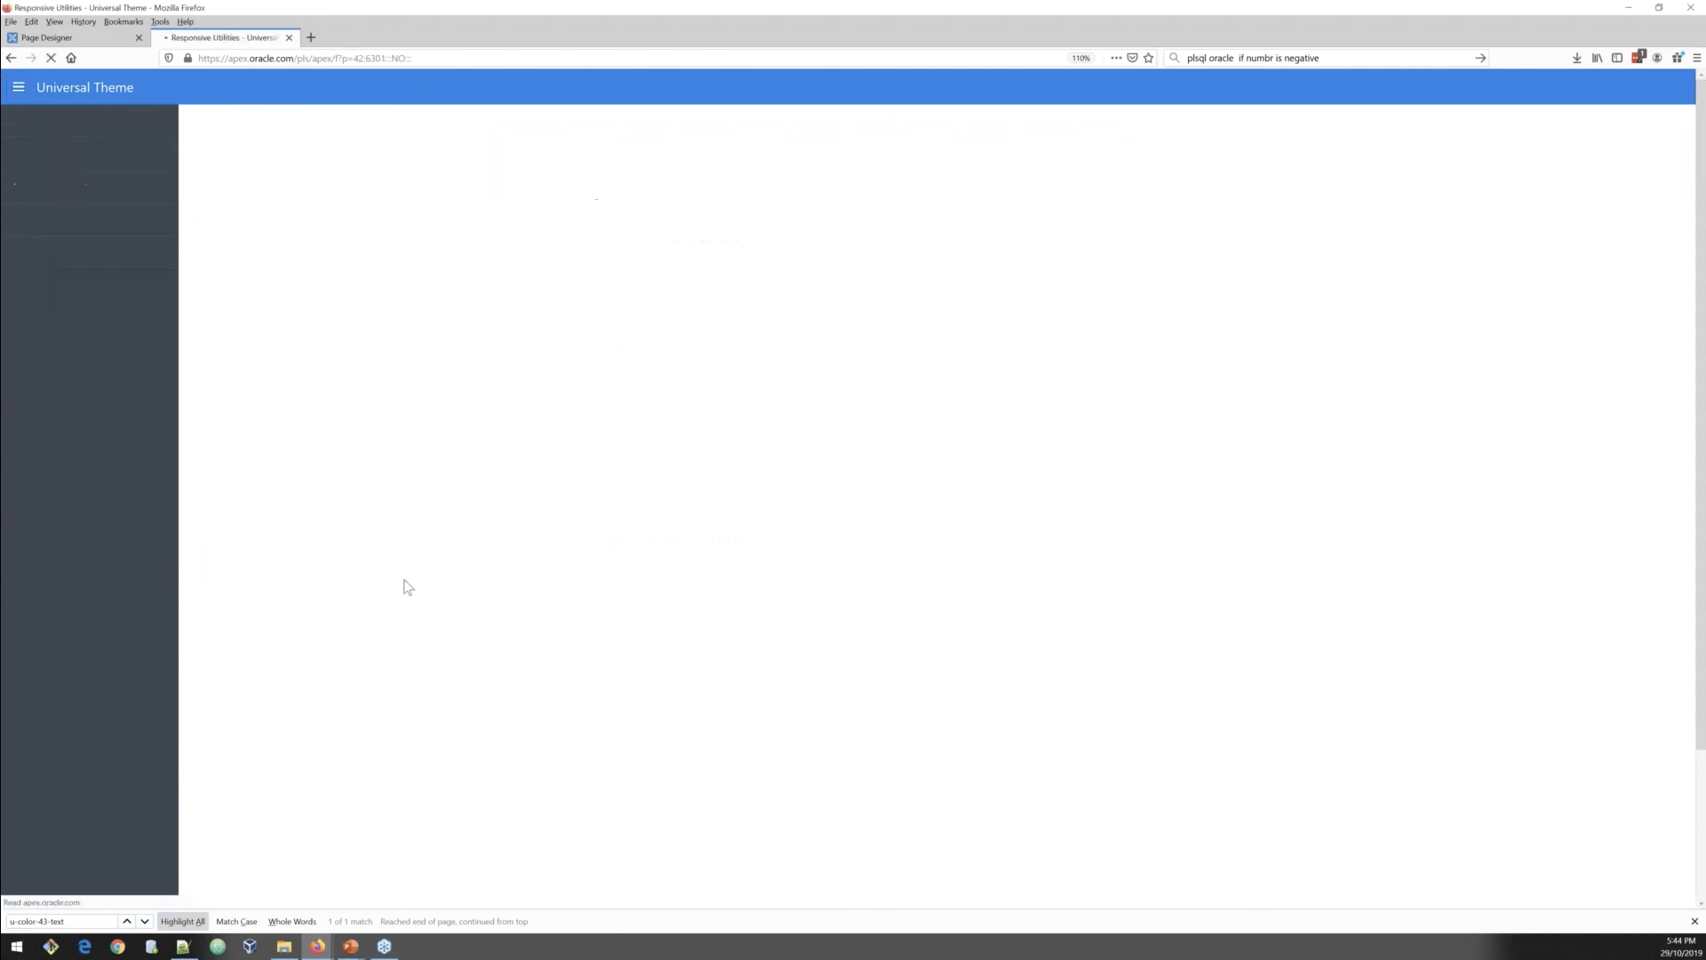
{"action": "scroll", "coordinate": [505, 572], "scroll_direction": "down", "scroll_amount": 2}
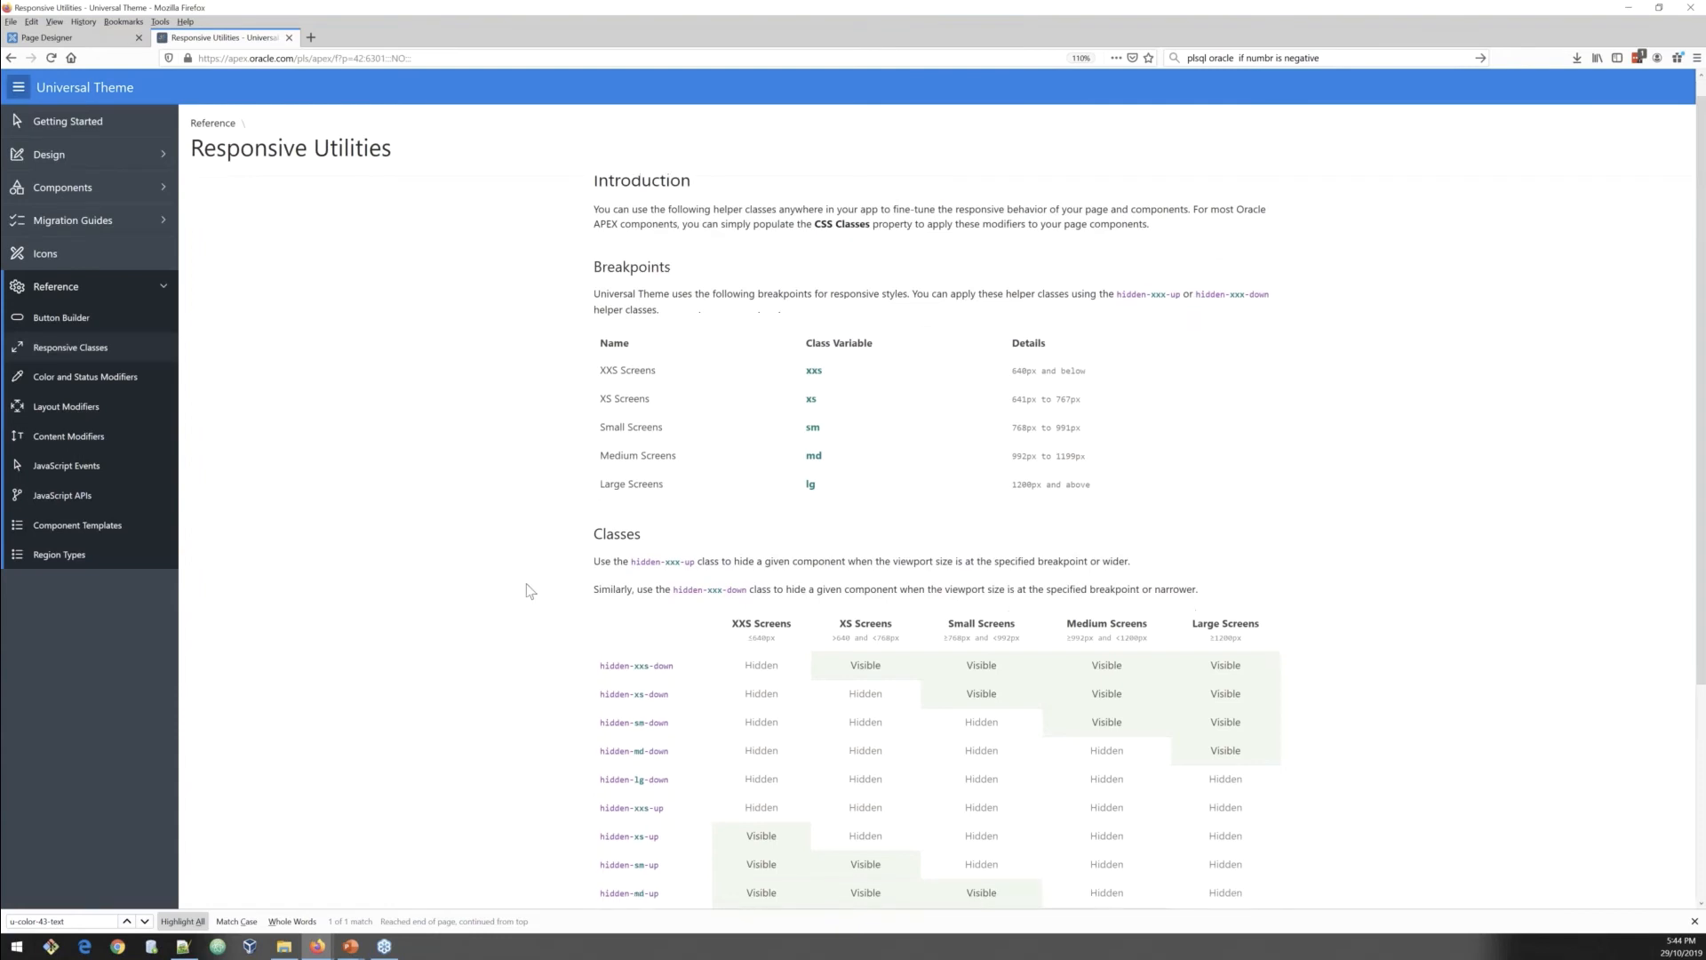
{"action": "double_click", "coordinate": [668, 692]}
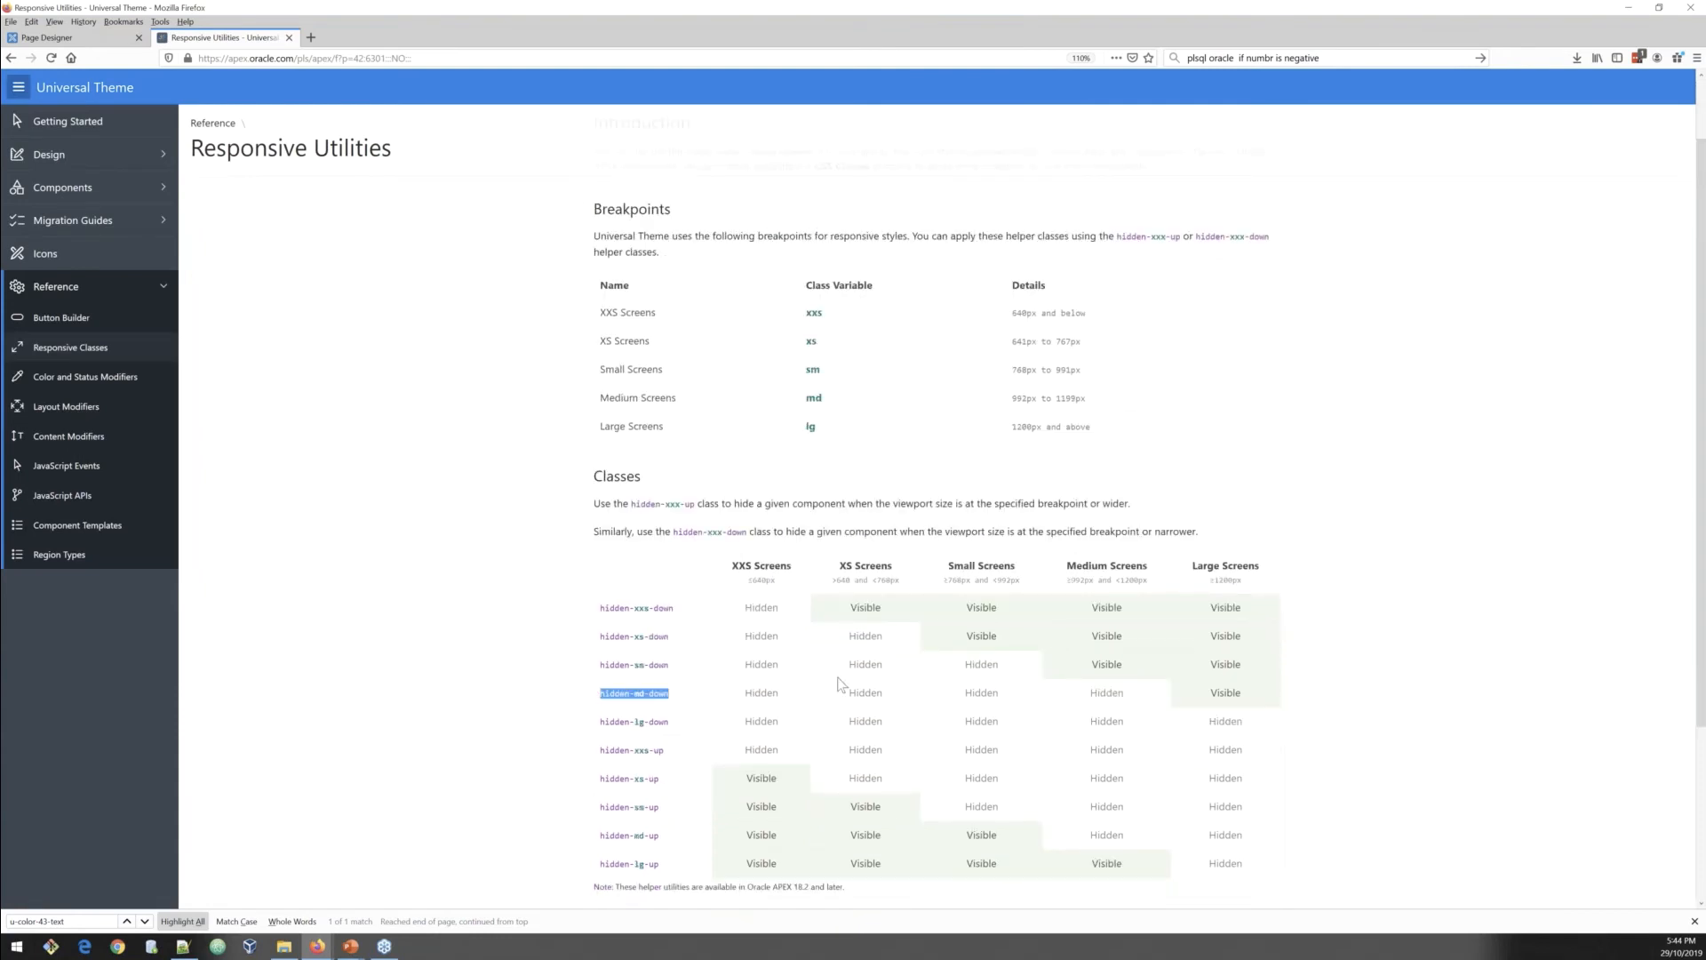
{"action": "left_click", "coordinate": [1197, 566]}
{"action": "left_click_drag", "start_coordinate": [1194, 567], "coordinate": [1264, 582]}
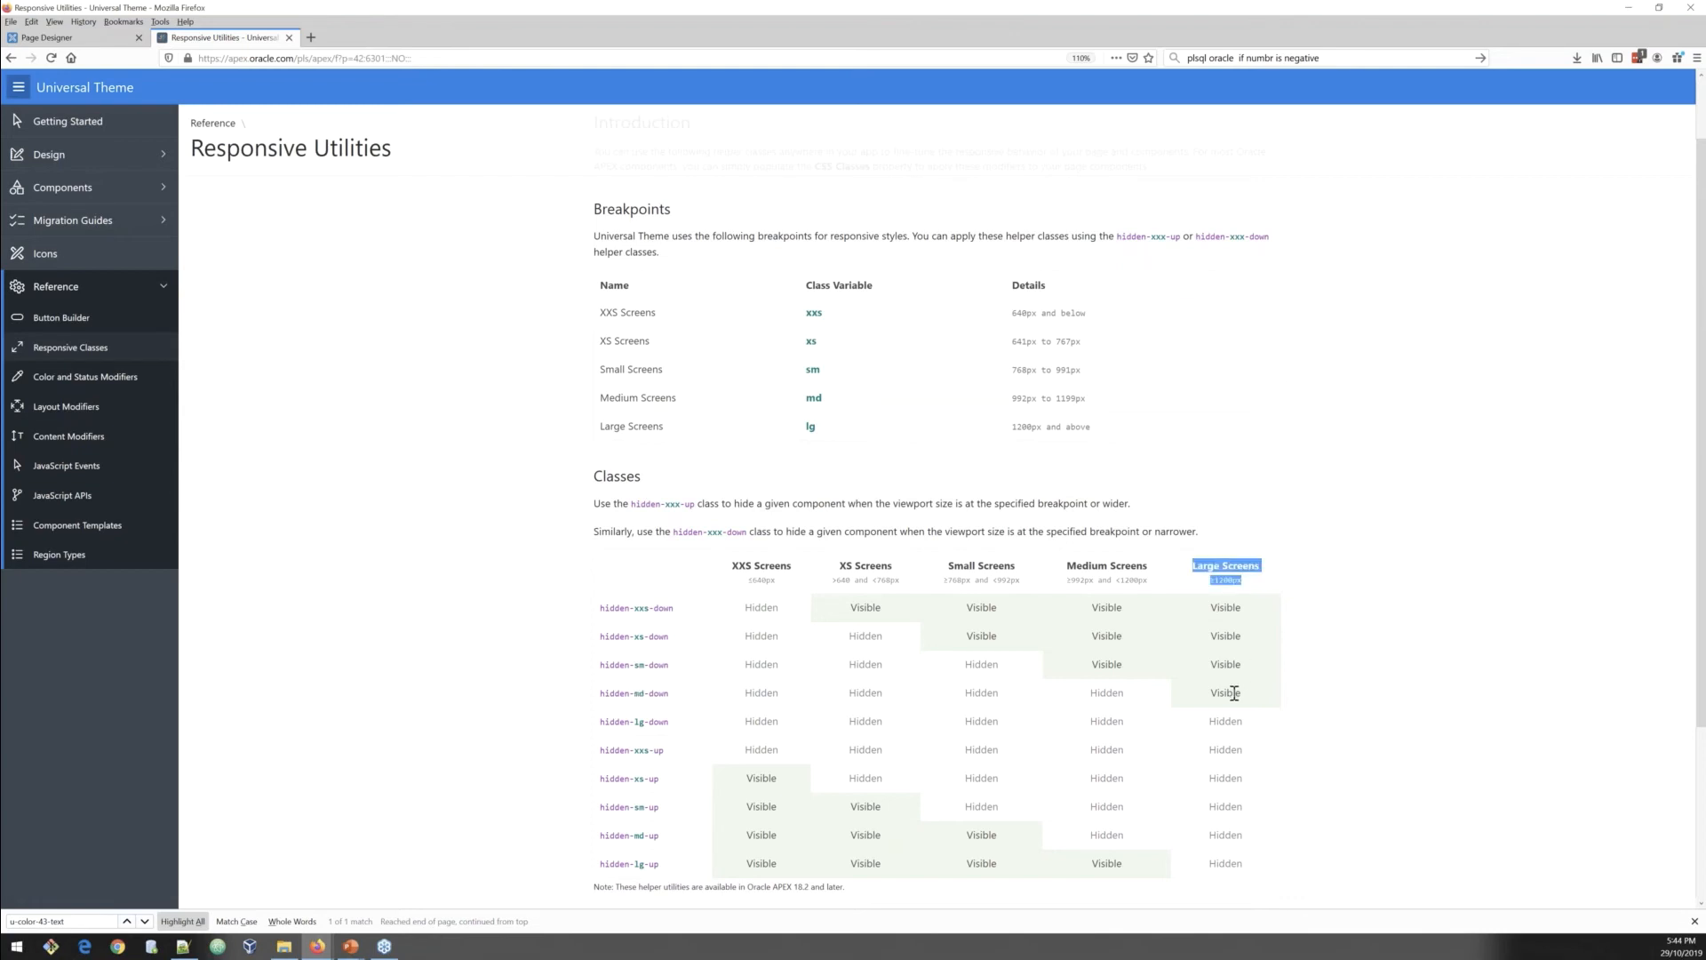
{"action": "left_click_drag", "start_coordinate": [1126, 694], "coordinate": [745, 693]}
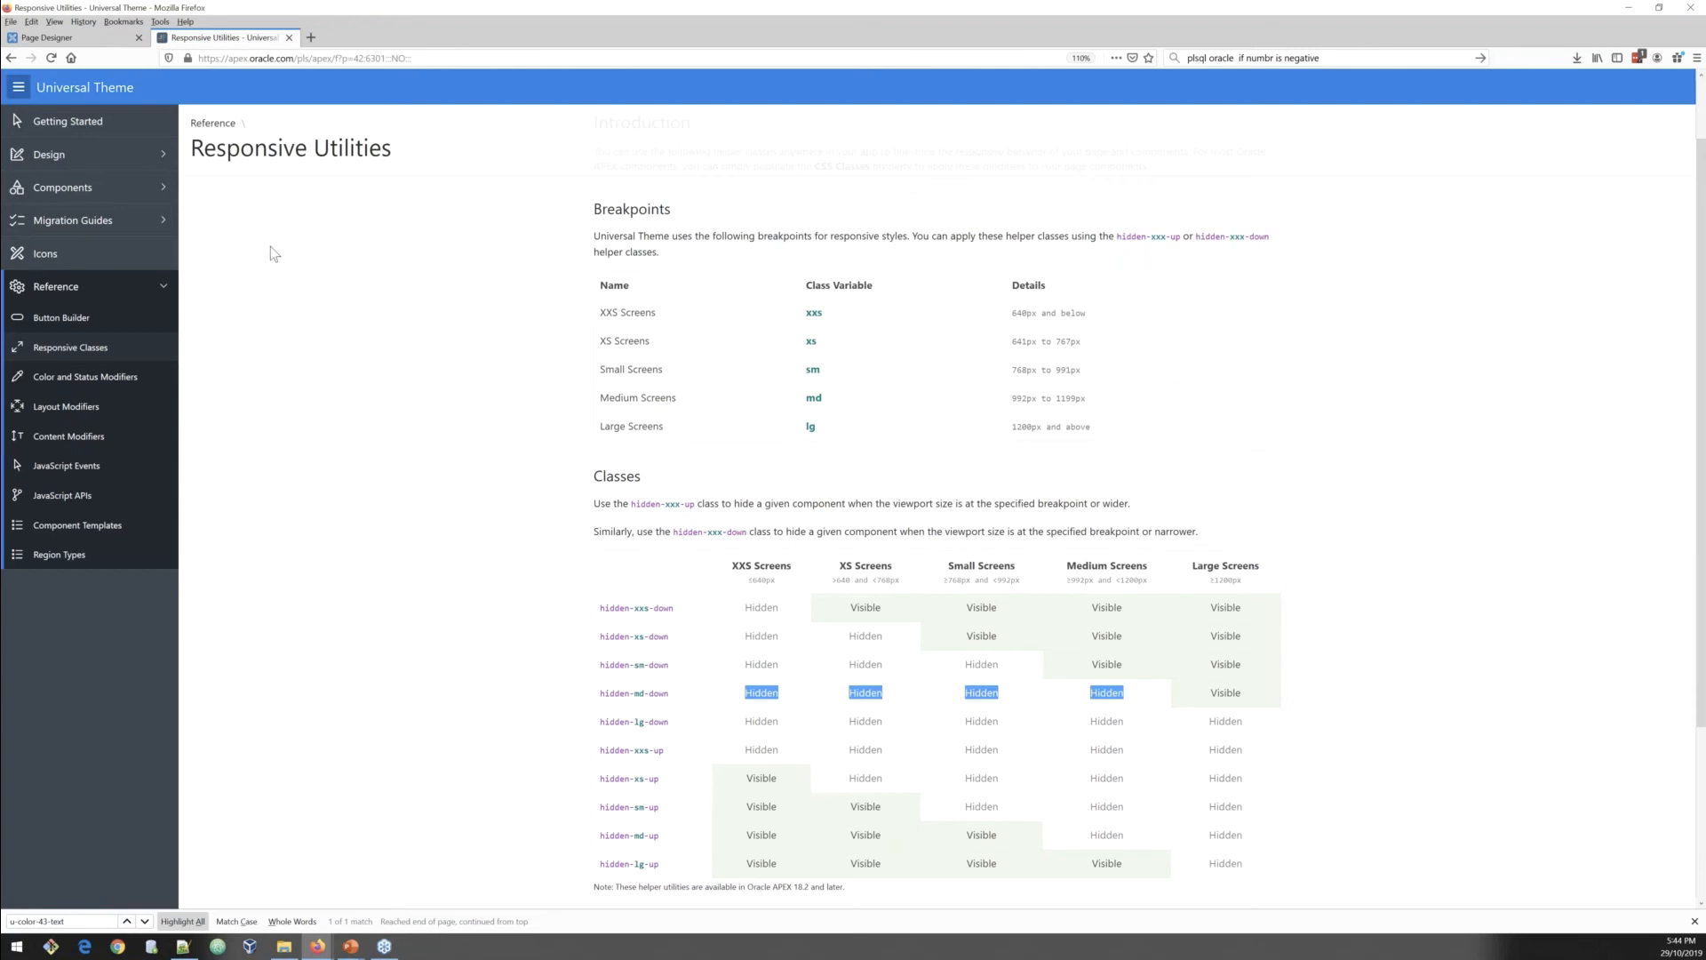
Step: Switch to the running Home page, zoom in, and scroll through the carousel, banner and News section
{"action": "left_click", "coordinate": [316, 949]}
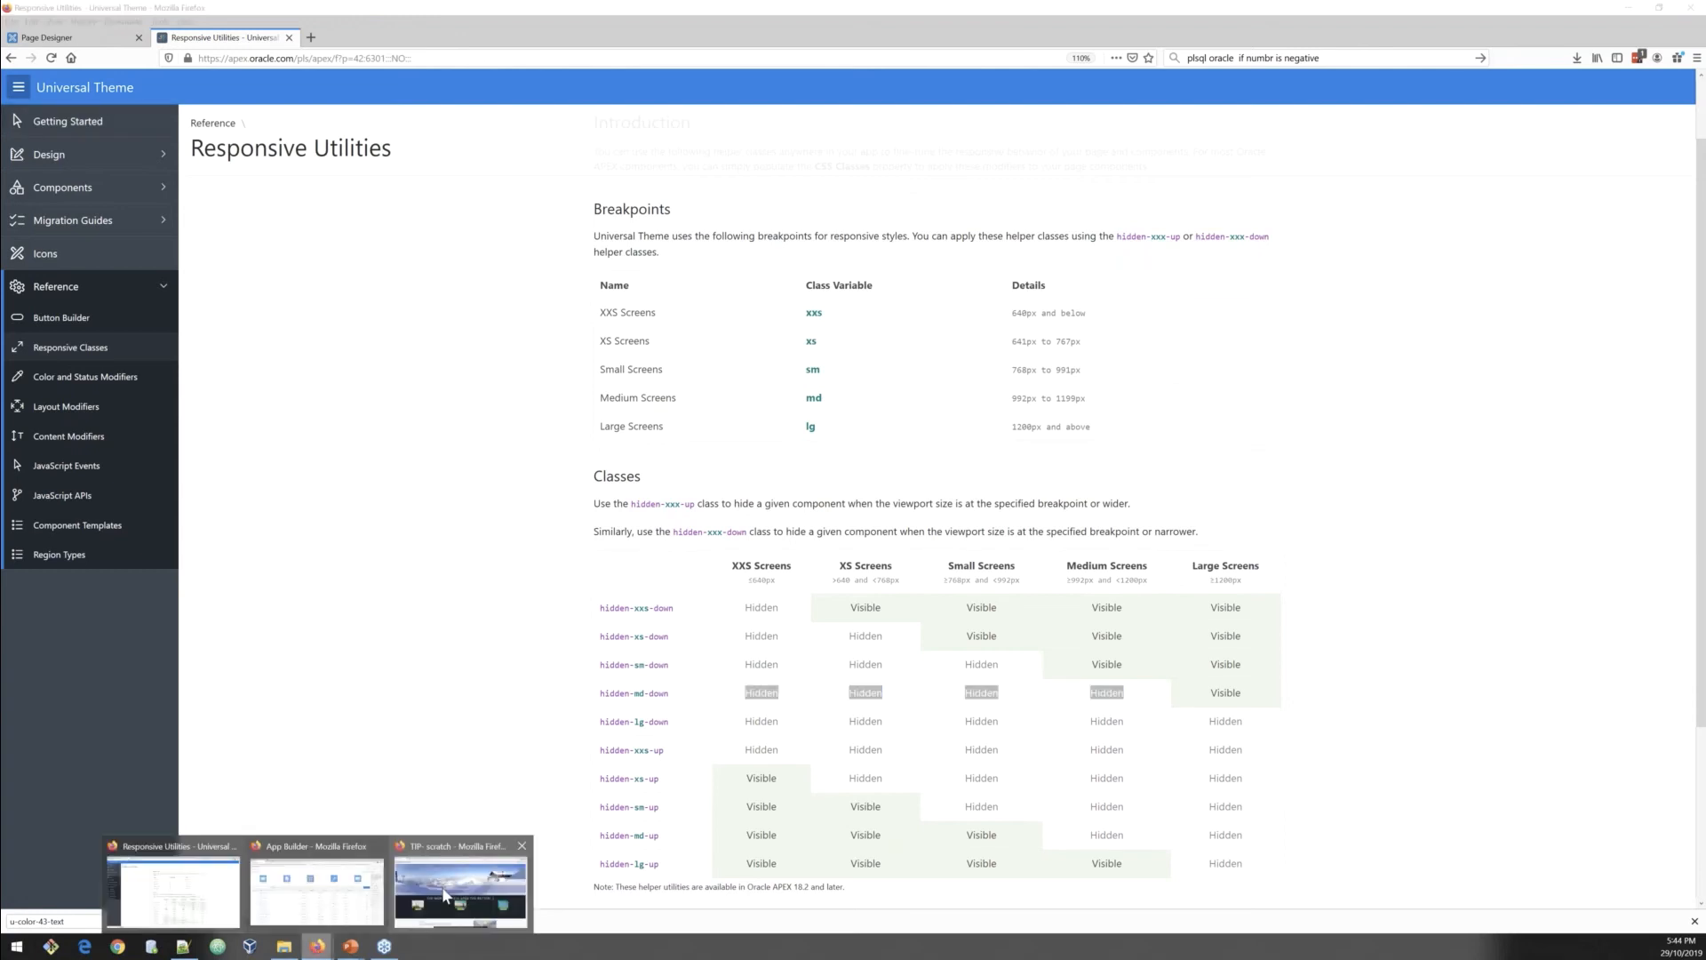
{"action": "left_click", "coordinate": [445, 896]}
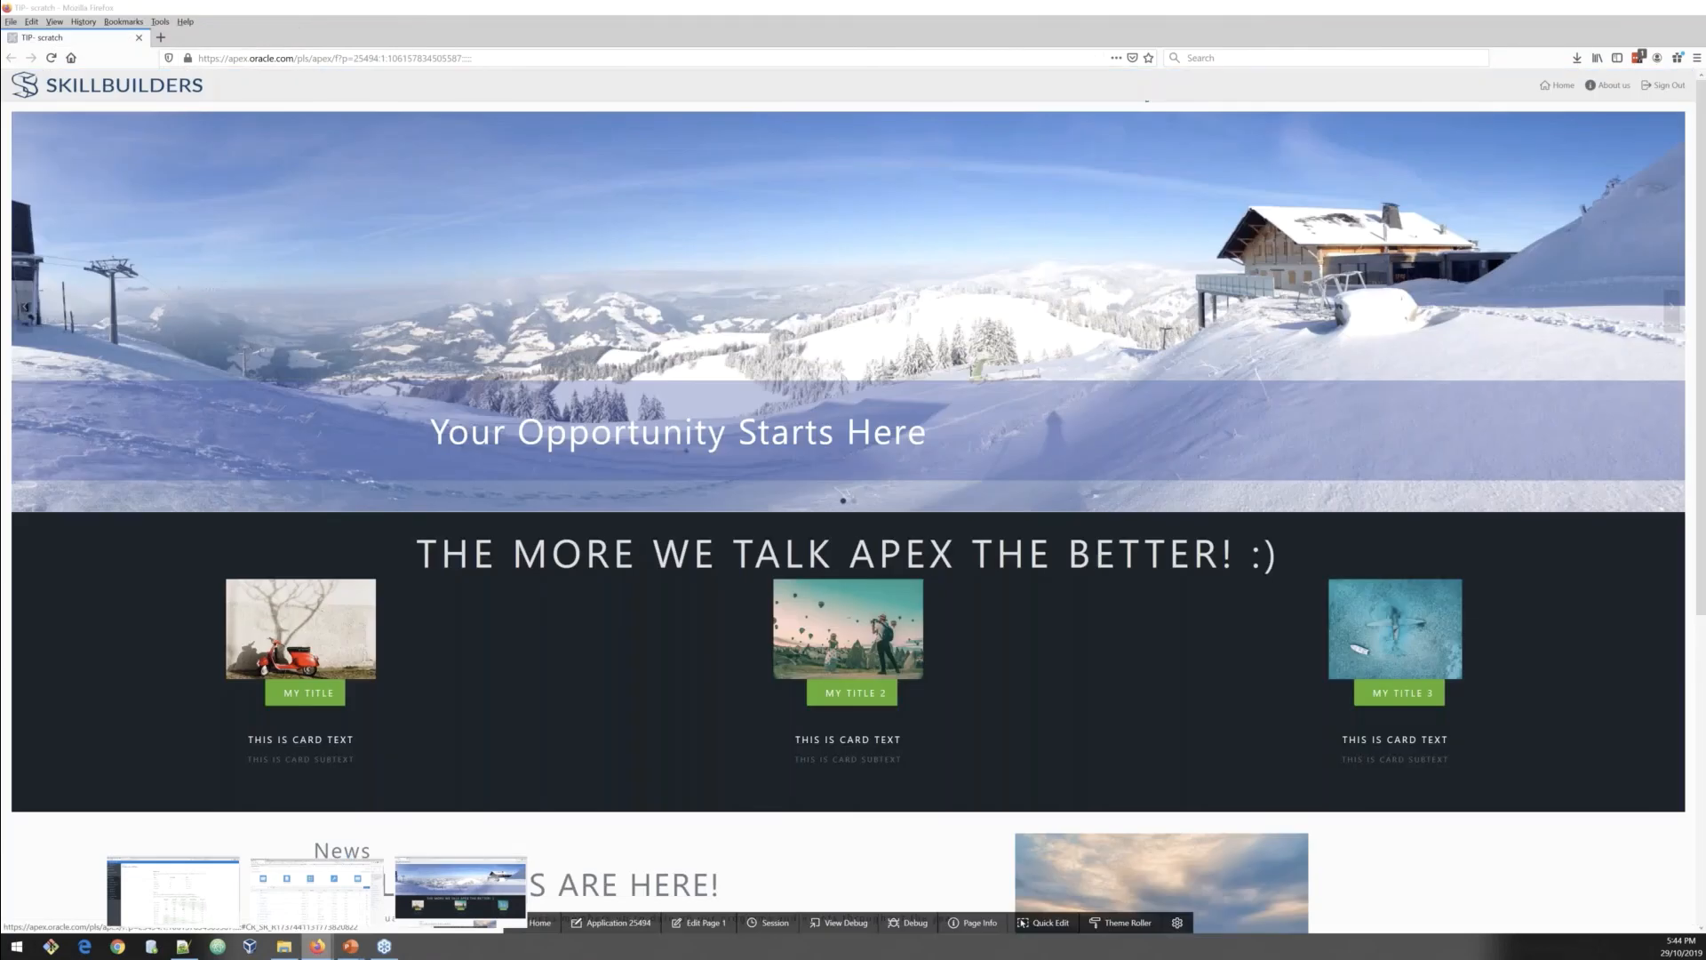
{"action": "key", "text": "ctrl+plus"}
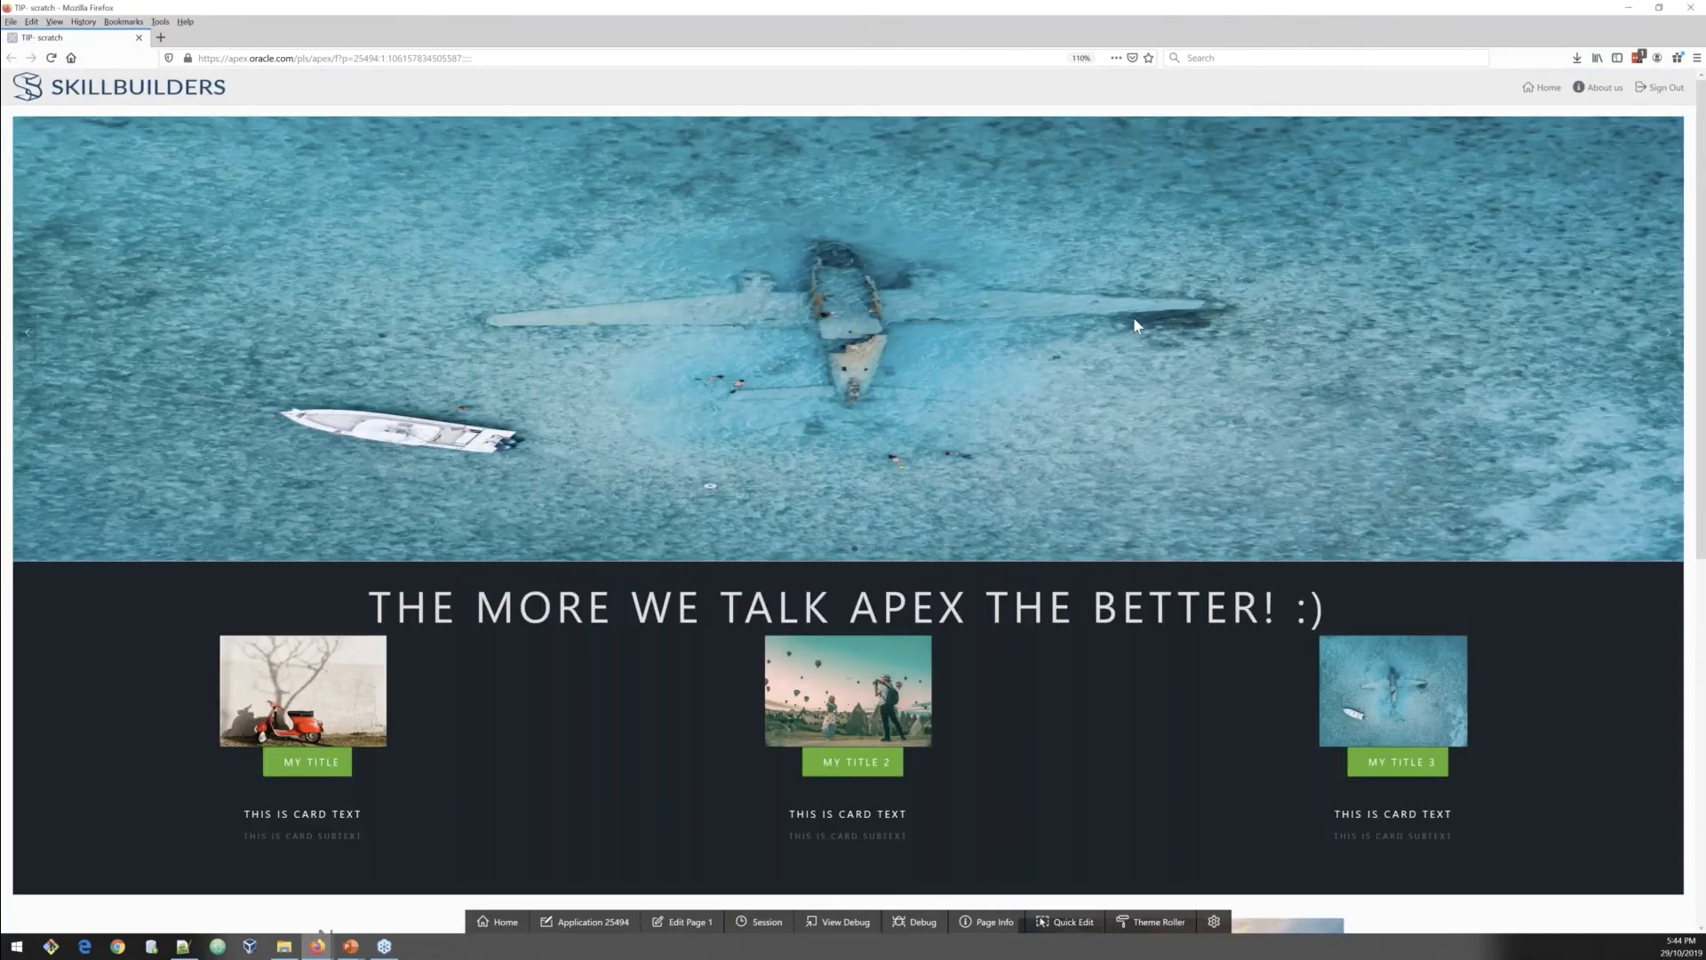
{"action": "scroll", "coordinate": [156, 558], "scroll_direction": "down", "scroll_amount": 1}
{"action": "scroll", "coordinate": [156, 558], "scroll_direction": "down", "scroll_amount": 3}
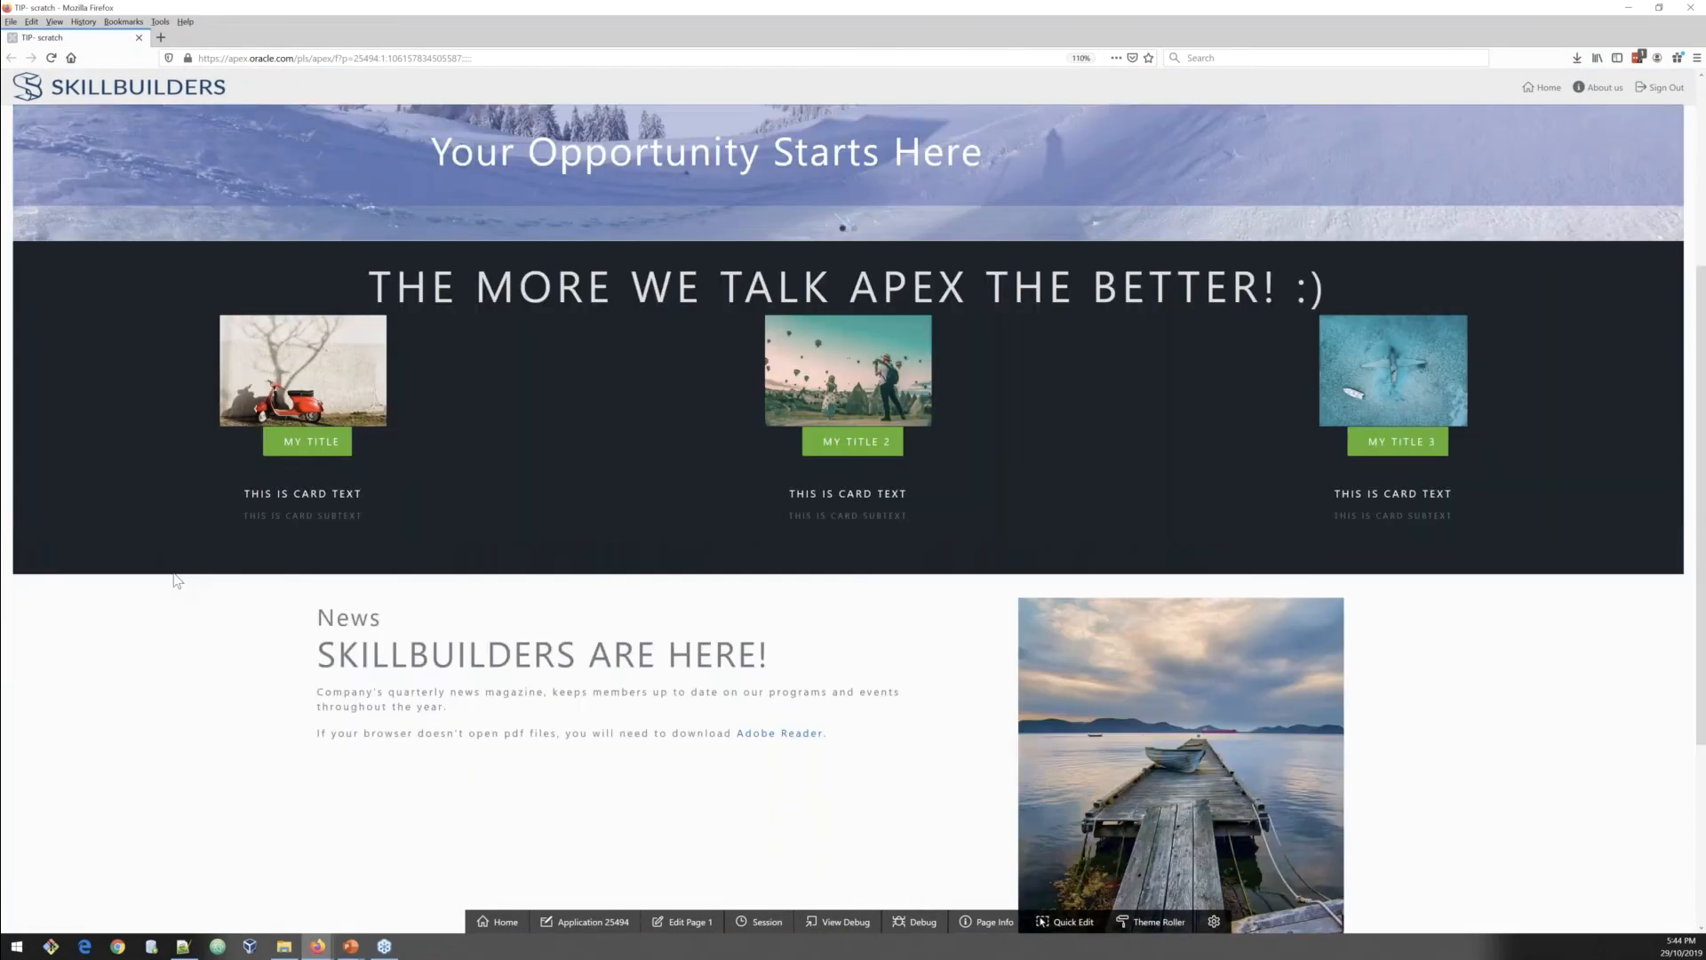
{"action": "scroll", "coordinate": [177, 581], "scroll_direction": "up", "scroll_amount": 3}
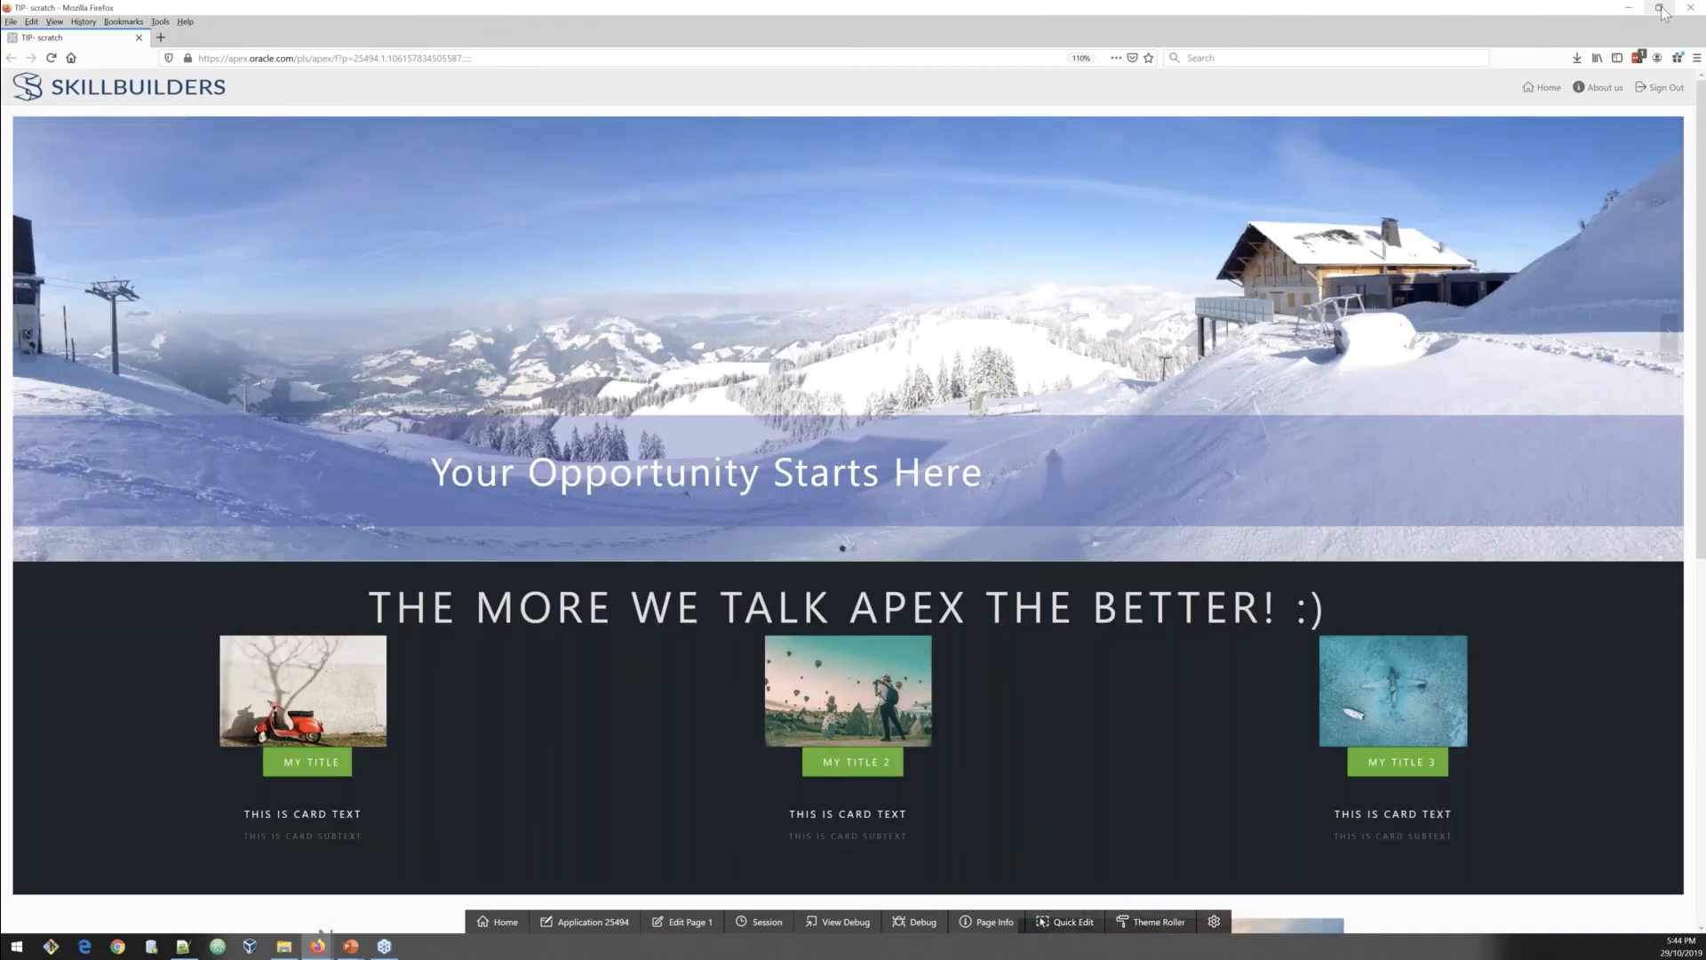
Step: Restore the running app's browser window and narrow it to a phone-like width
{"action": "left_click", "coordinate": [1659, 8]}
{"action": "left_click", "coordinate": [1660, 8]}
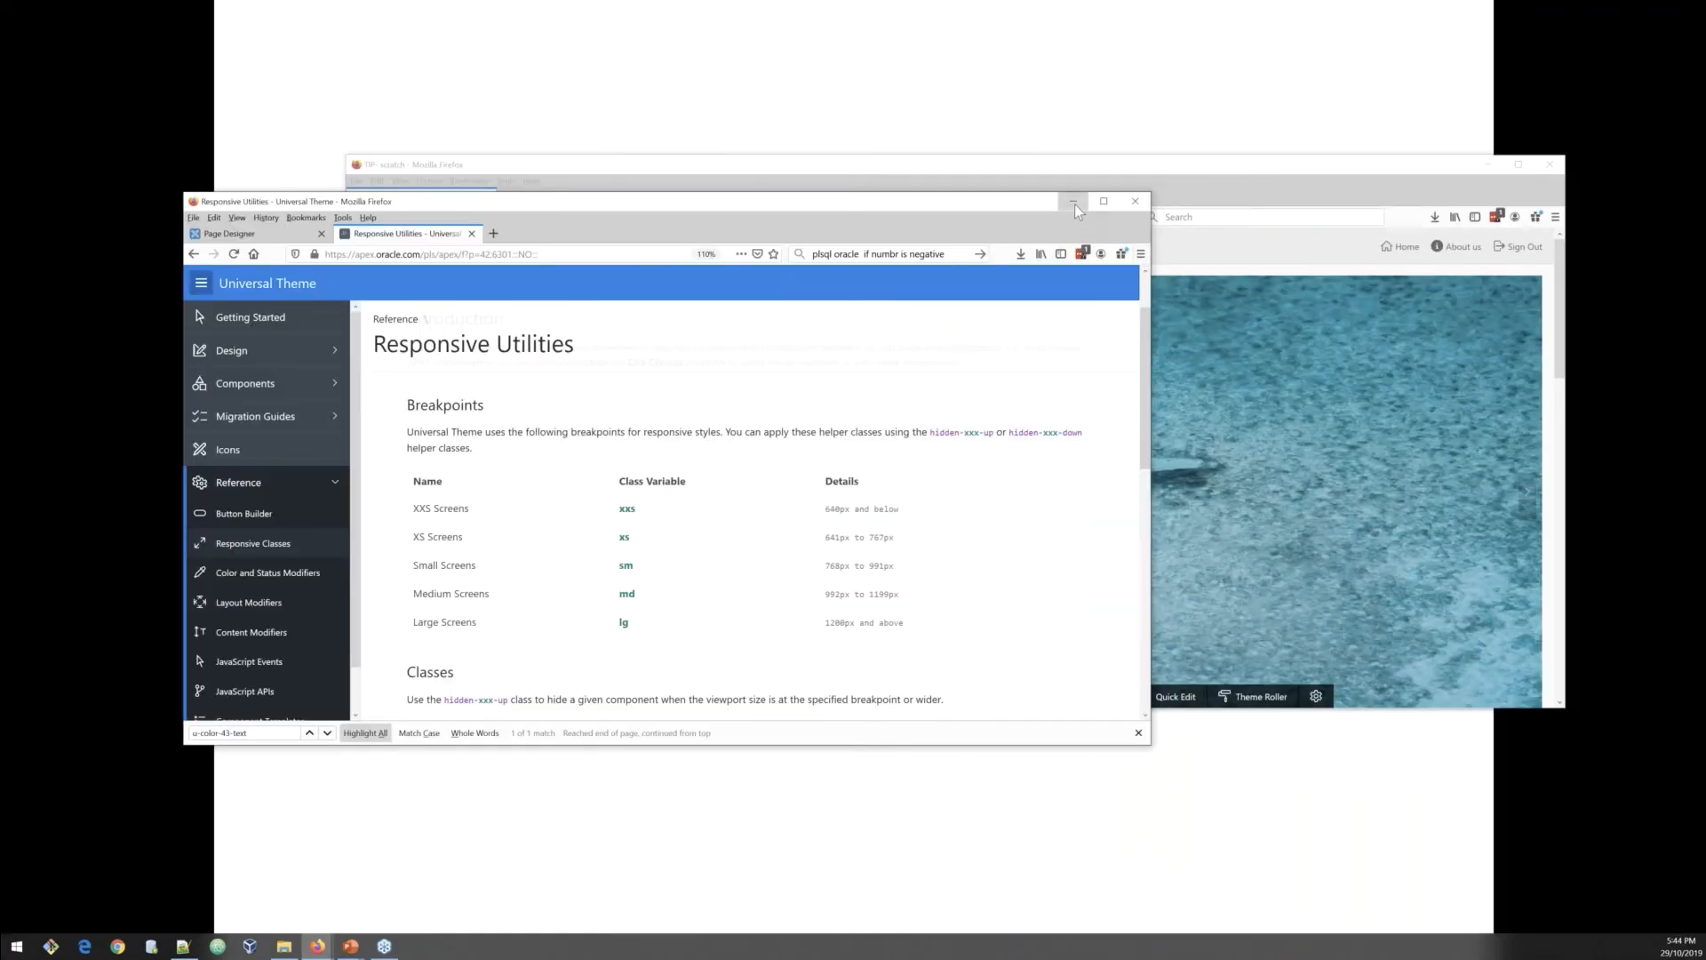
{"action": "left_click", "coordinate": [1074, 204]}
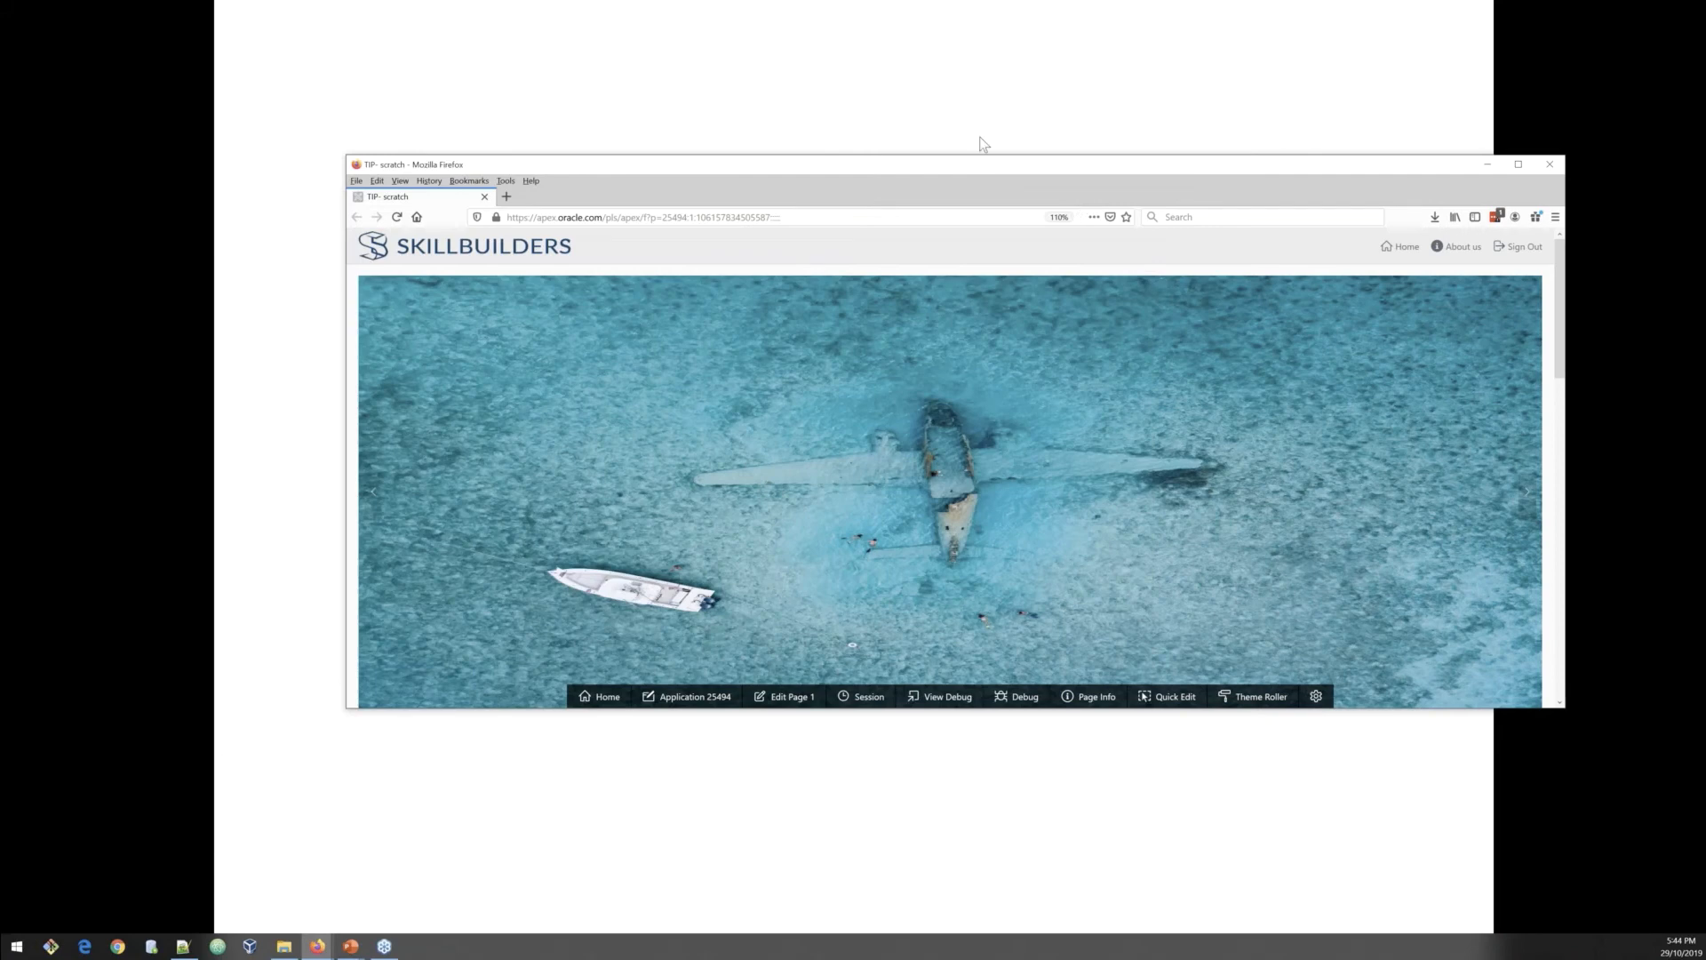
{"action": "left_click_drag", "start_coordinate": [983, 143], "coordinate": [920, 89]}
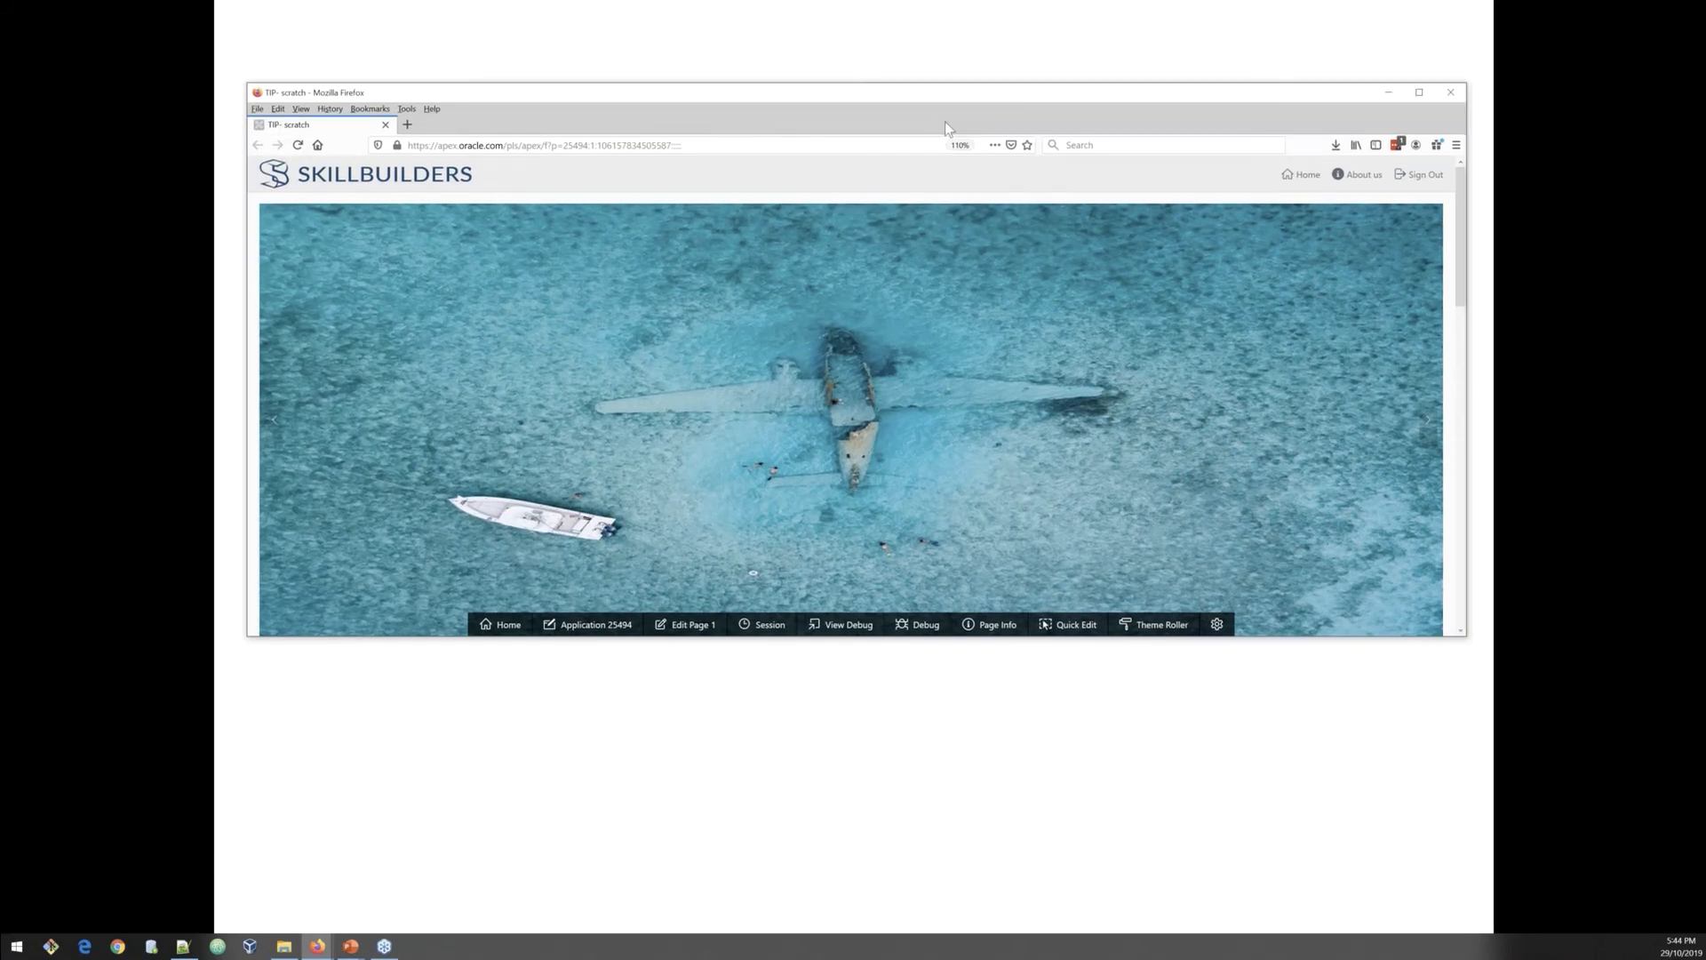
{"action": "left_click_drag", "start_coordinate": [1416, 314], "coordinate": [450, 355]}
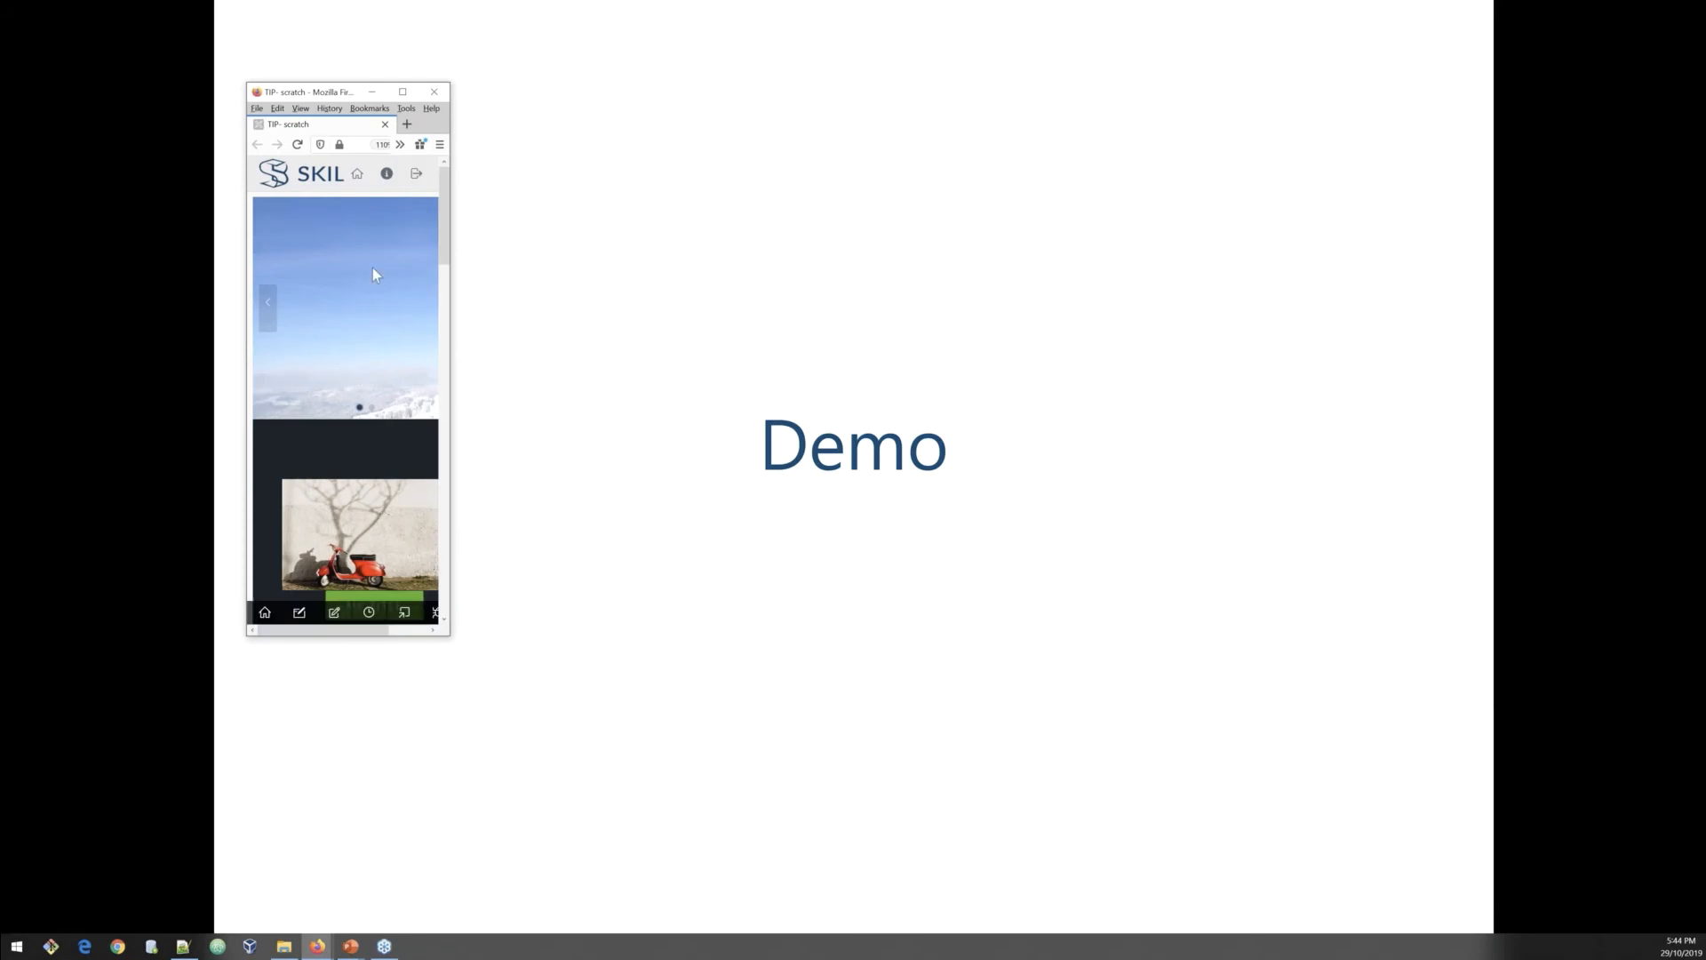
Step: Scroll through the page's narrow-screen layout from the cards down to the footer
{"action": "scroll", "coordinate": [355, 306], "scroll_direction": "down", "scroll_amount": 2}
{"action": "scroll", "coordinate": [356, 310], "scroll_direction": "down", "scroll_amount": 4}
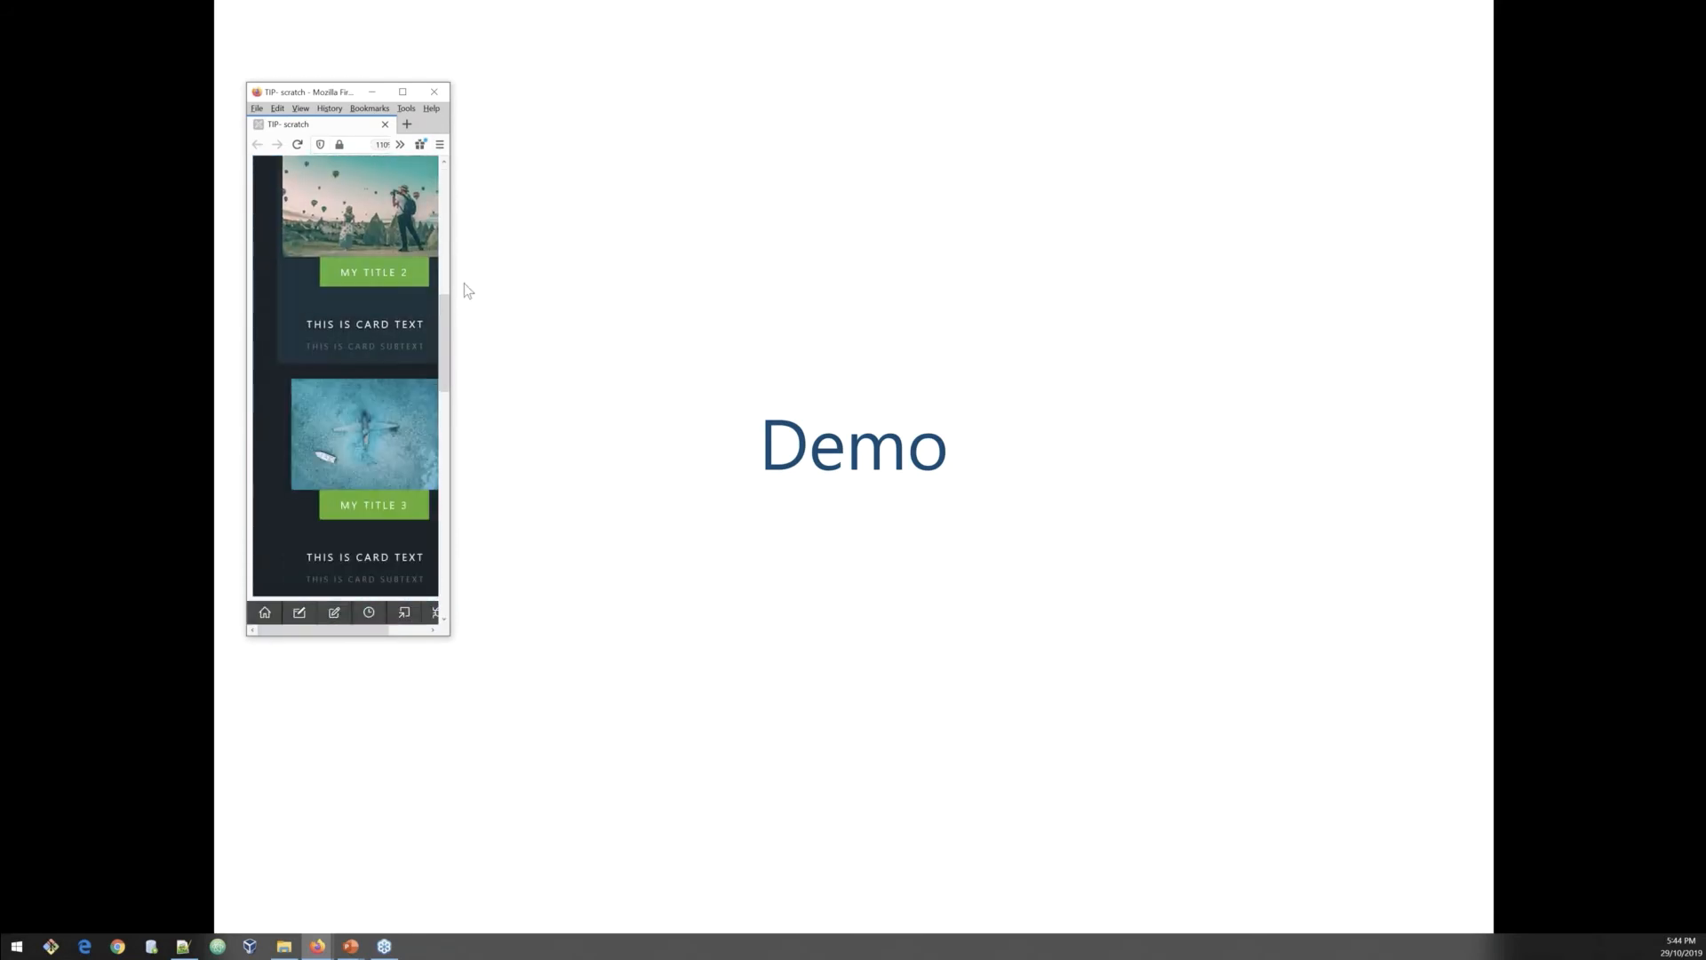
{"action": "left_click_drag", "start_coordinate": [464, 267], "coordinate": [495, 267]}
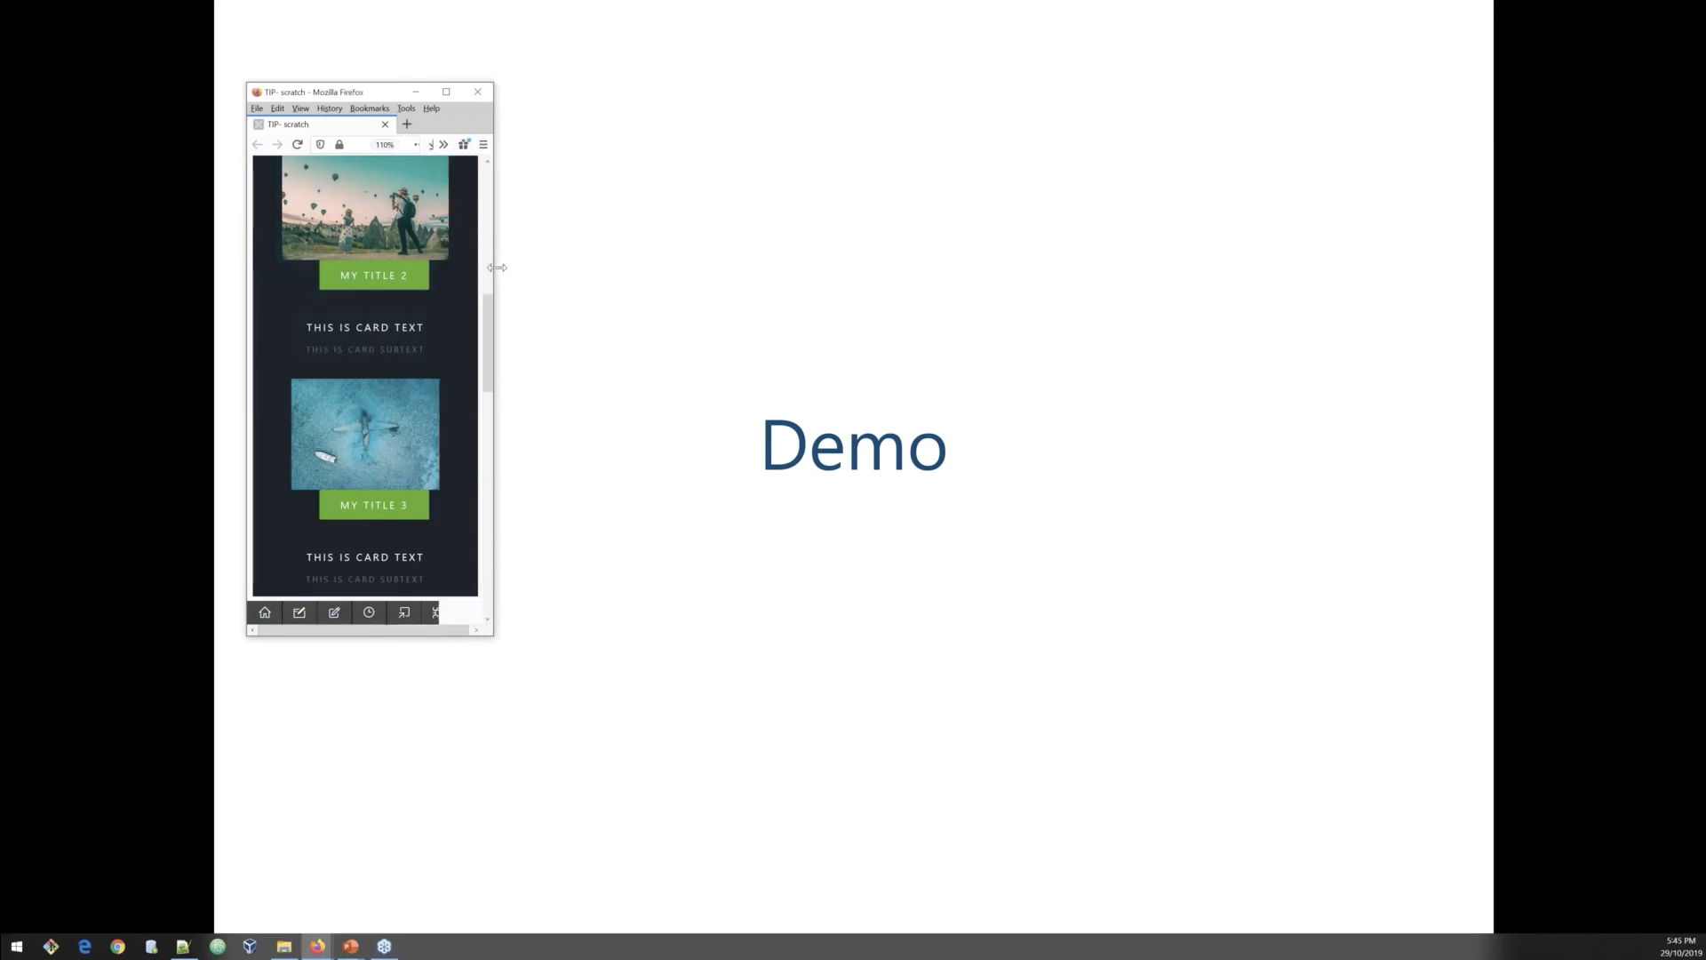
{"action": "scroll", "coordinate": [445, 336], "scroll_direction": "down", "scroll_amount": 3}
{"action": "scroll", "coordinate": [445, 336], "scroll_direction": "down", "scroll_amount": 6}
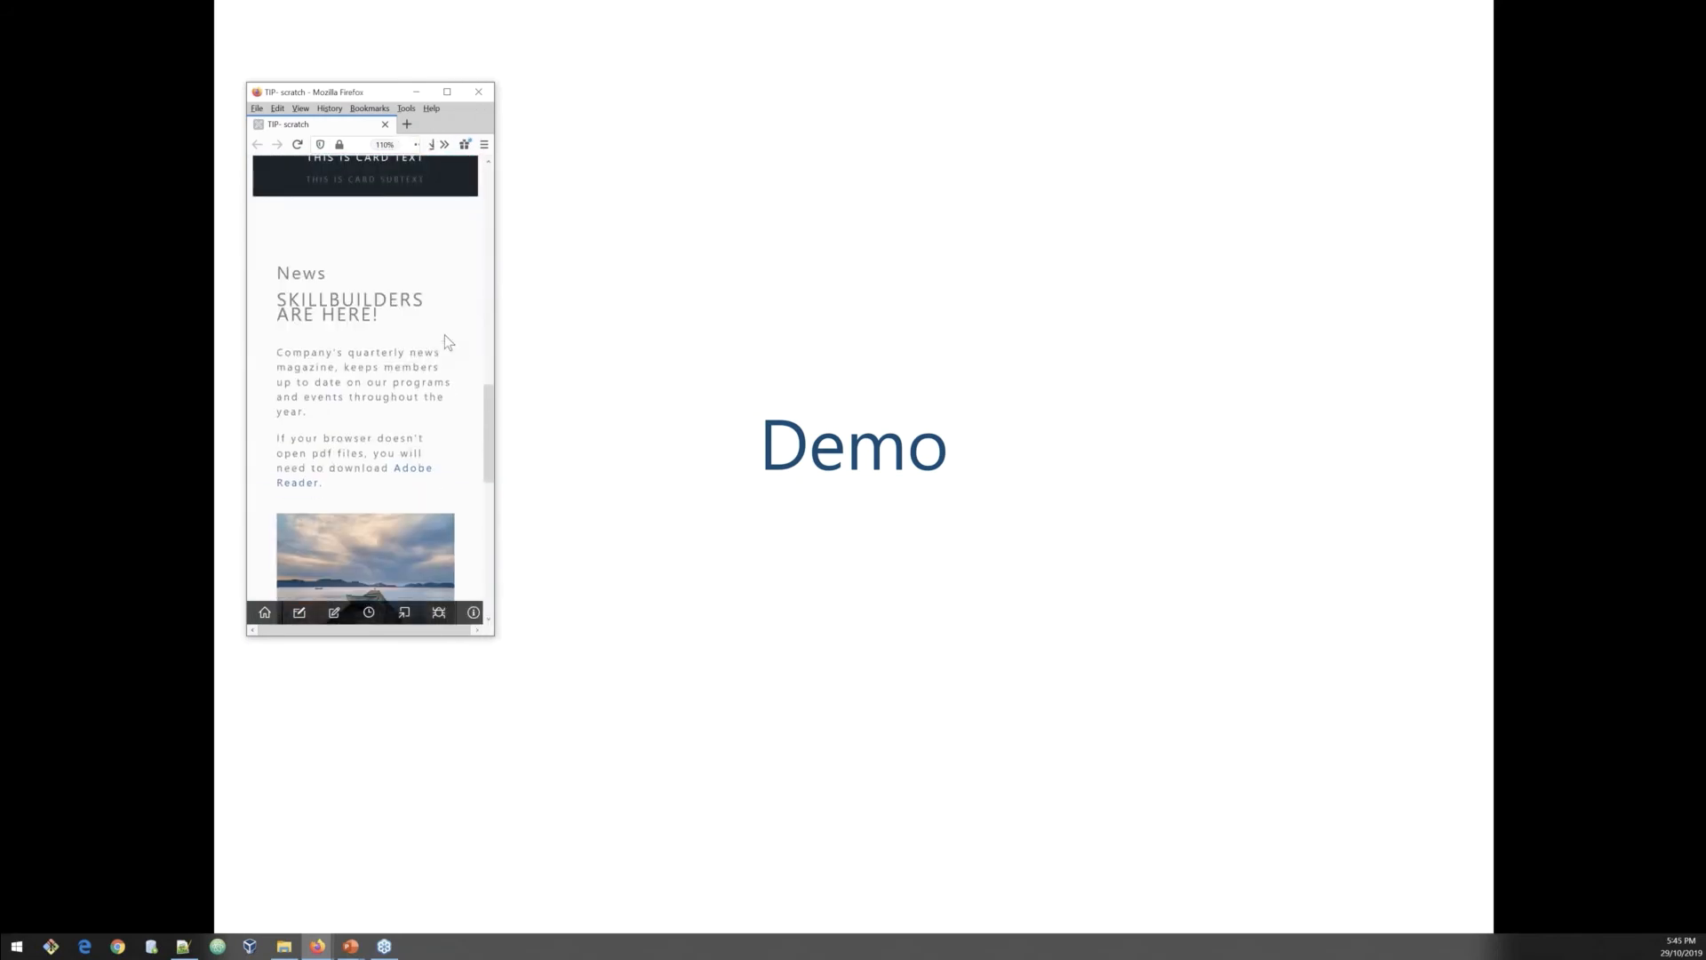
{"action": "scroll", "coordinate": [445, 334], "scroll_direction": "down", "scroll_amount": 5}
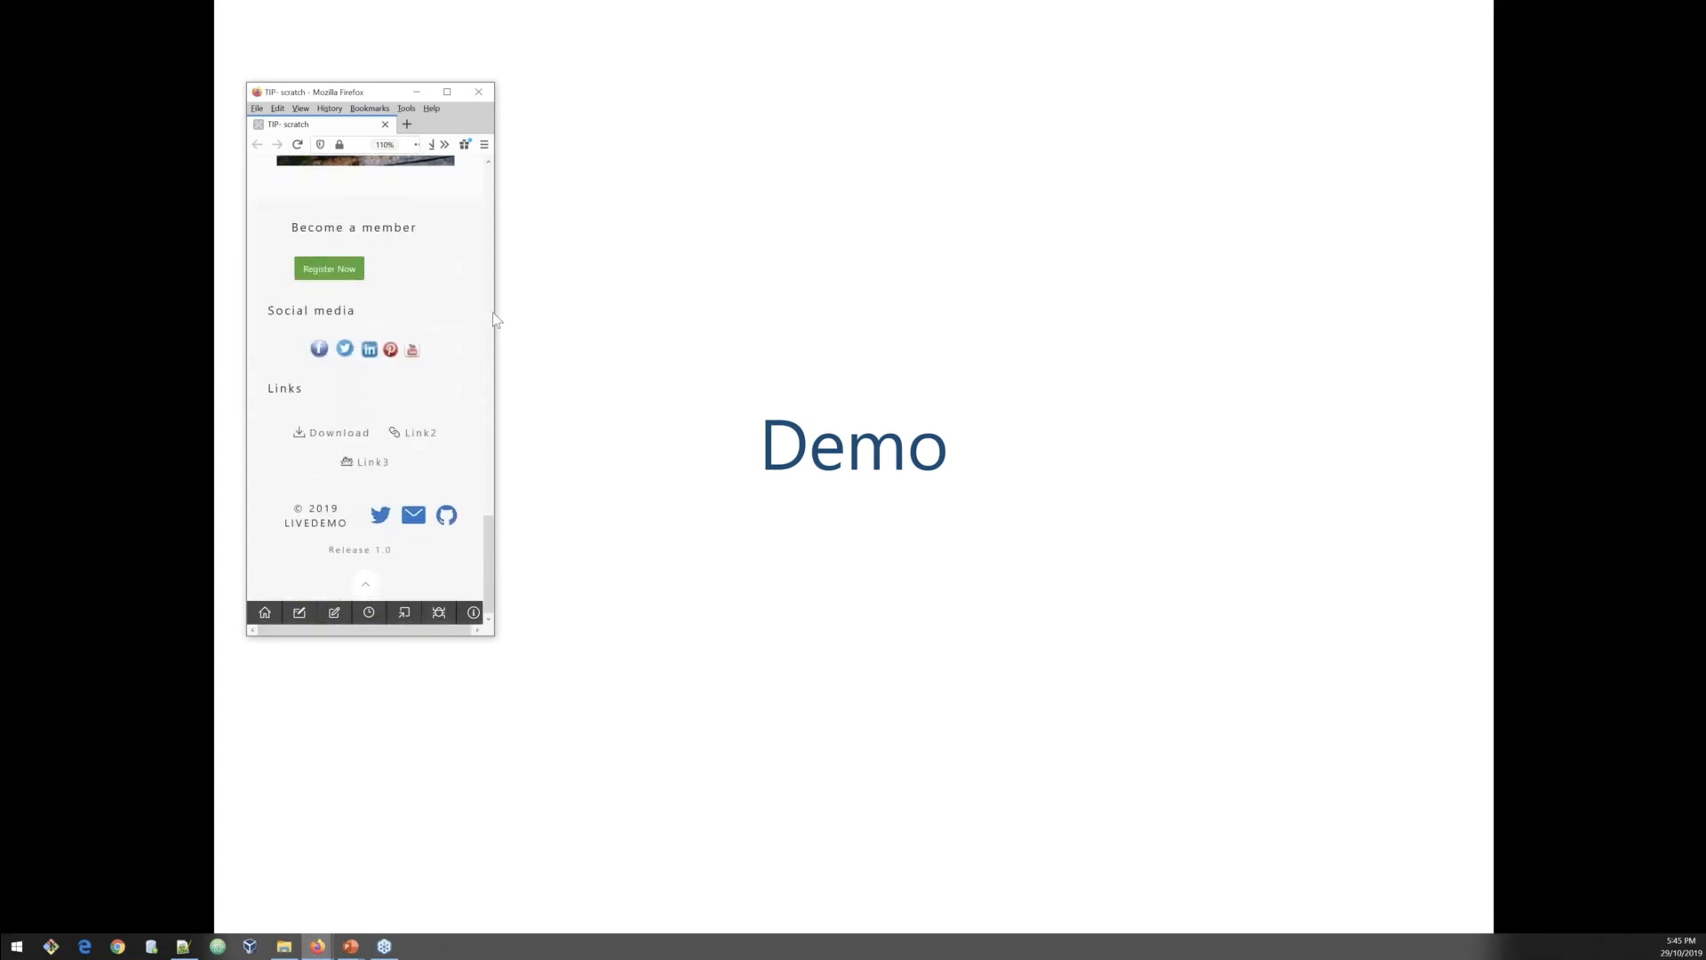
Step: Compare the page's wide and narrow layouts by resizing the browser window, then maximize it again
{"action": "left_click_drag", "start_coordinate": [495, 312], "coordinate": [1360, 403]}
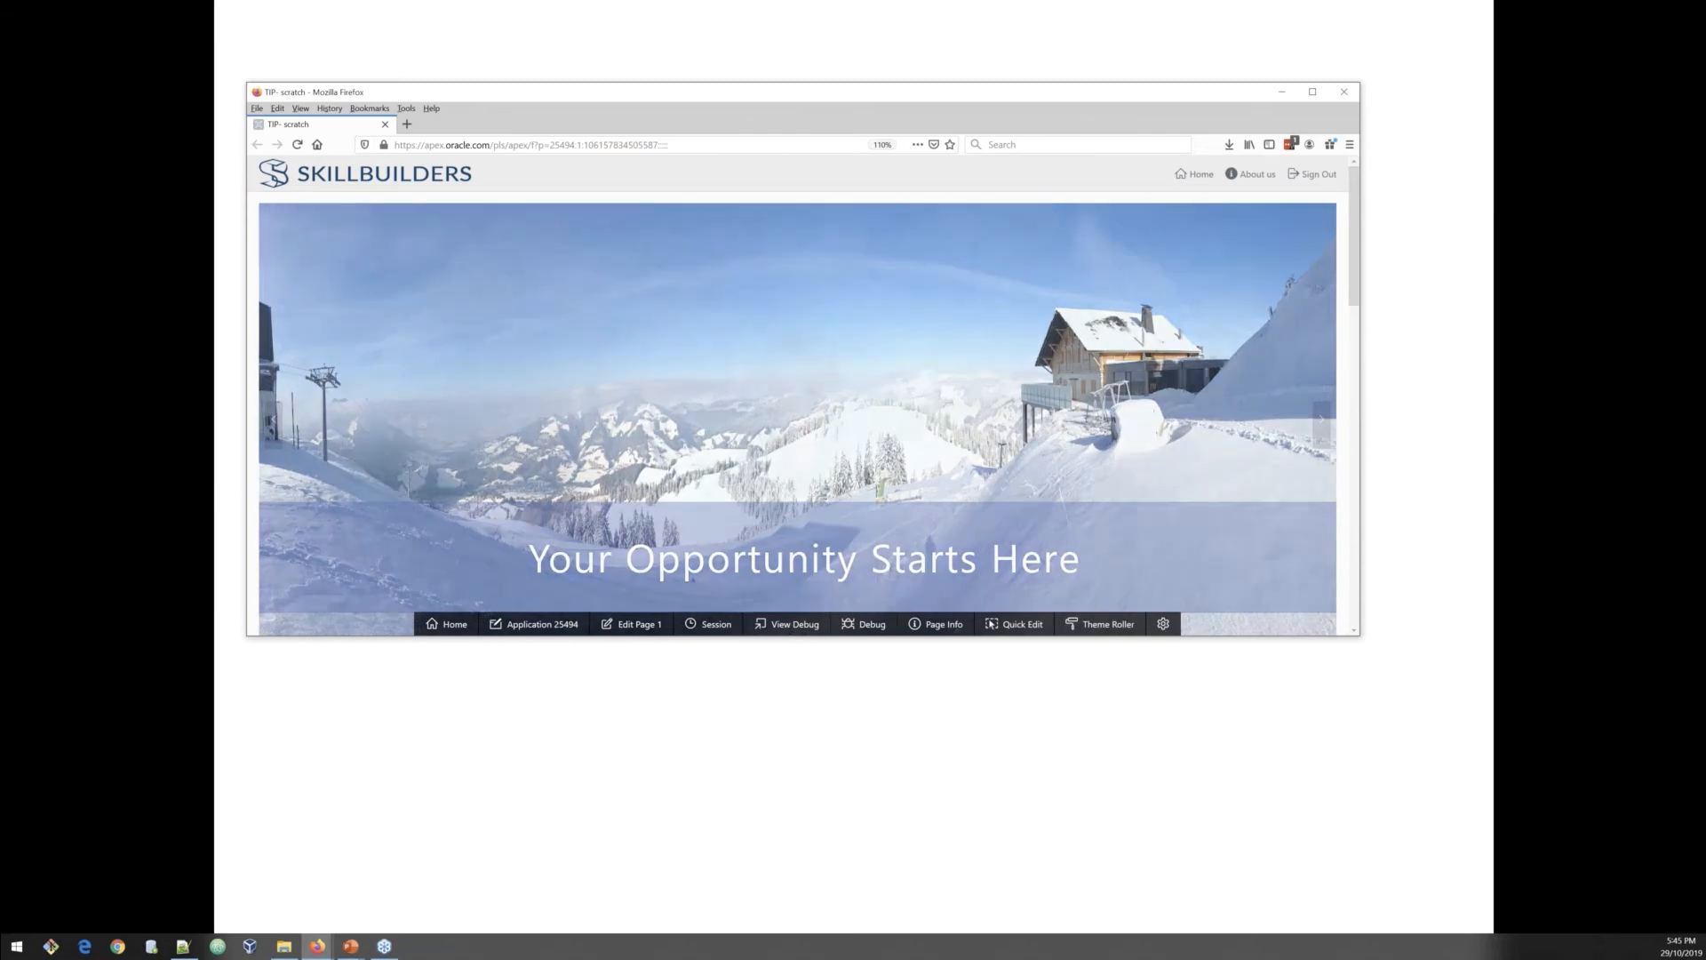
{"action": "left_click_drag", "start_coordinate": [1360, 307], "coordinate": [283, 304]}
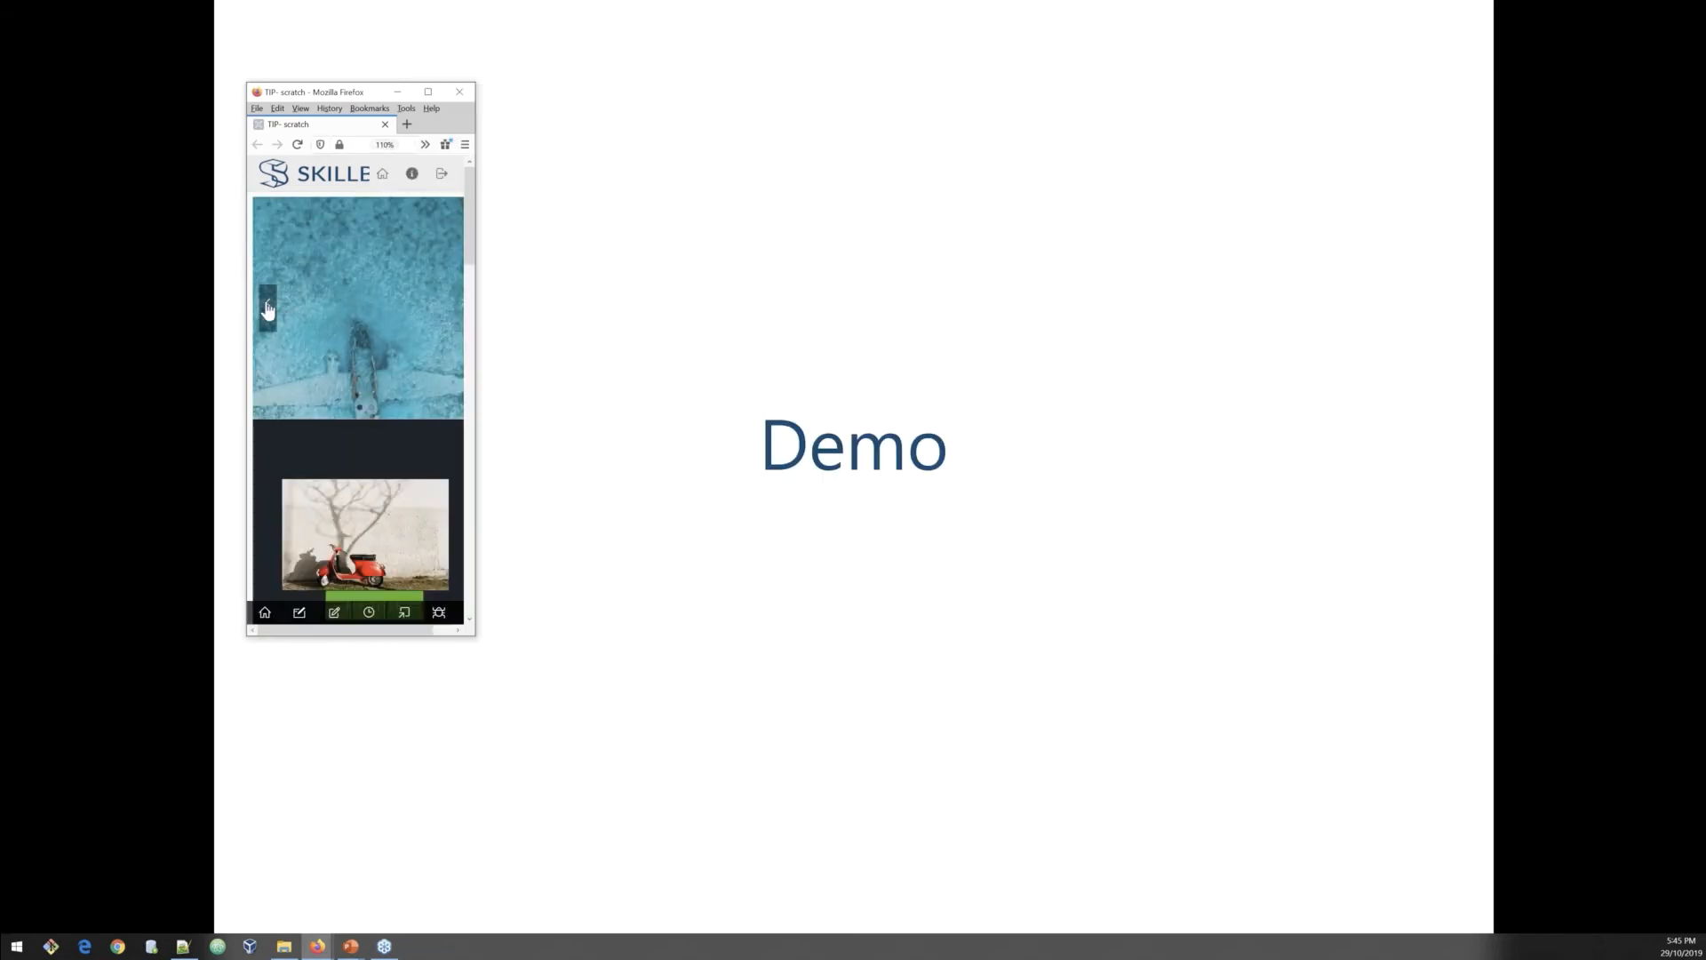
{"action": "left_click", "coordinate": [267, 309]}
{"action": "scroll", "coordinate": [354, 365], "scroll_direction": "down", "scroll_amount": 2}
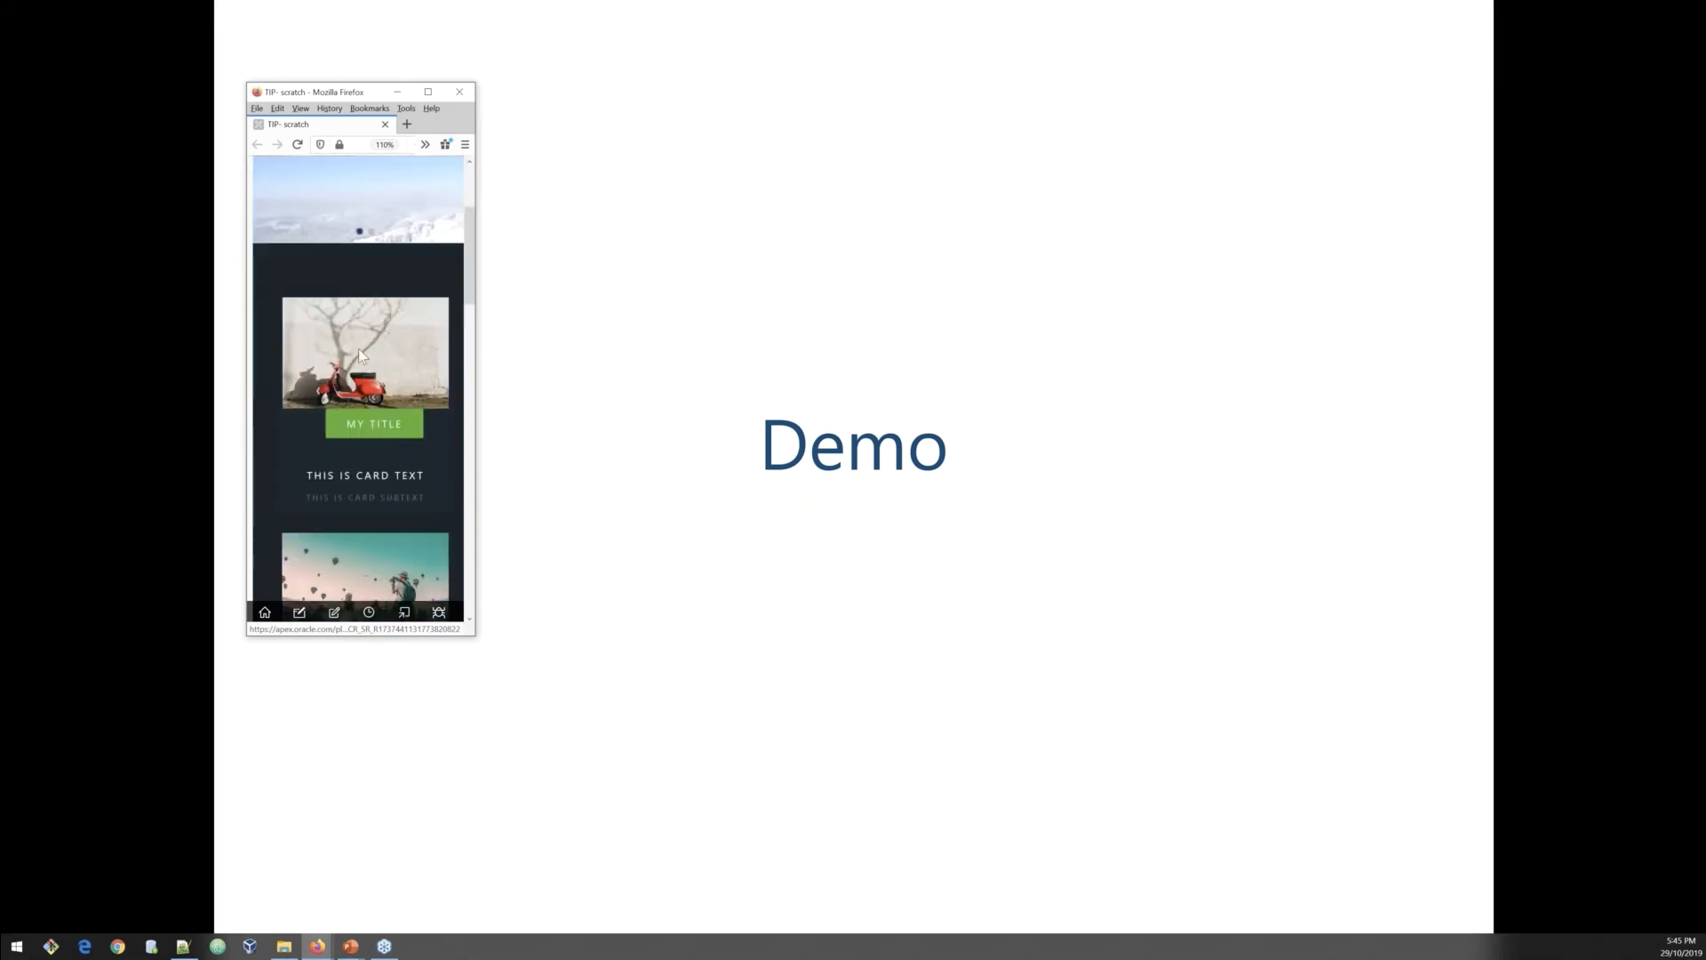
{"action": "scroll", "coordinate": [359, 354], "scroll_direction": "down", "scroll_amount": 1}
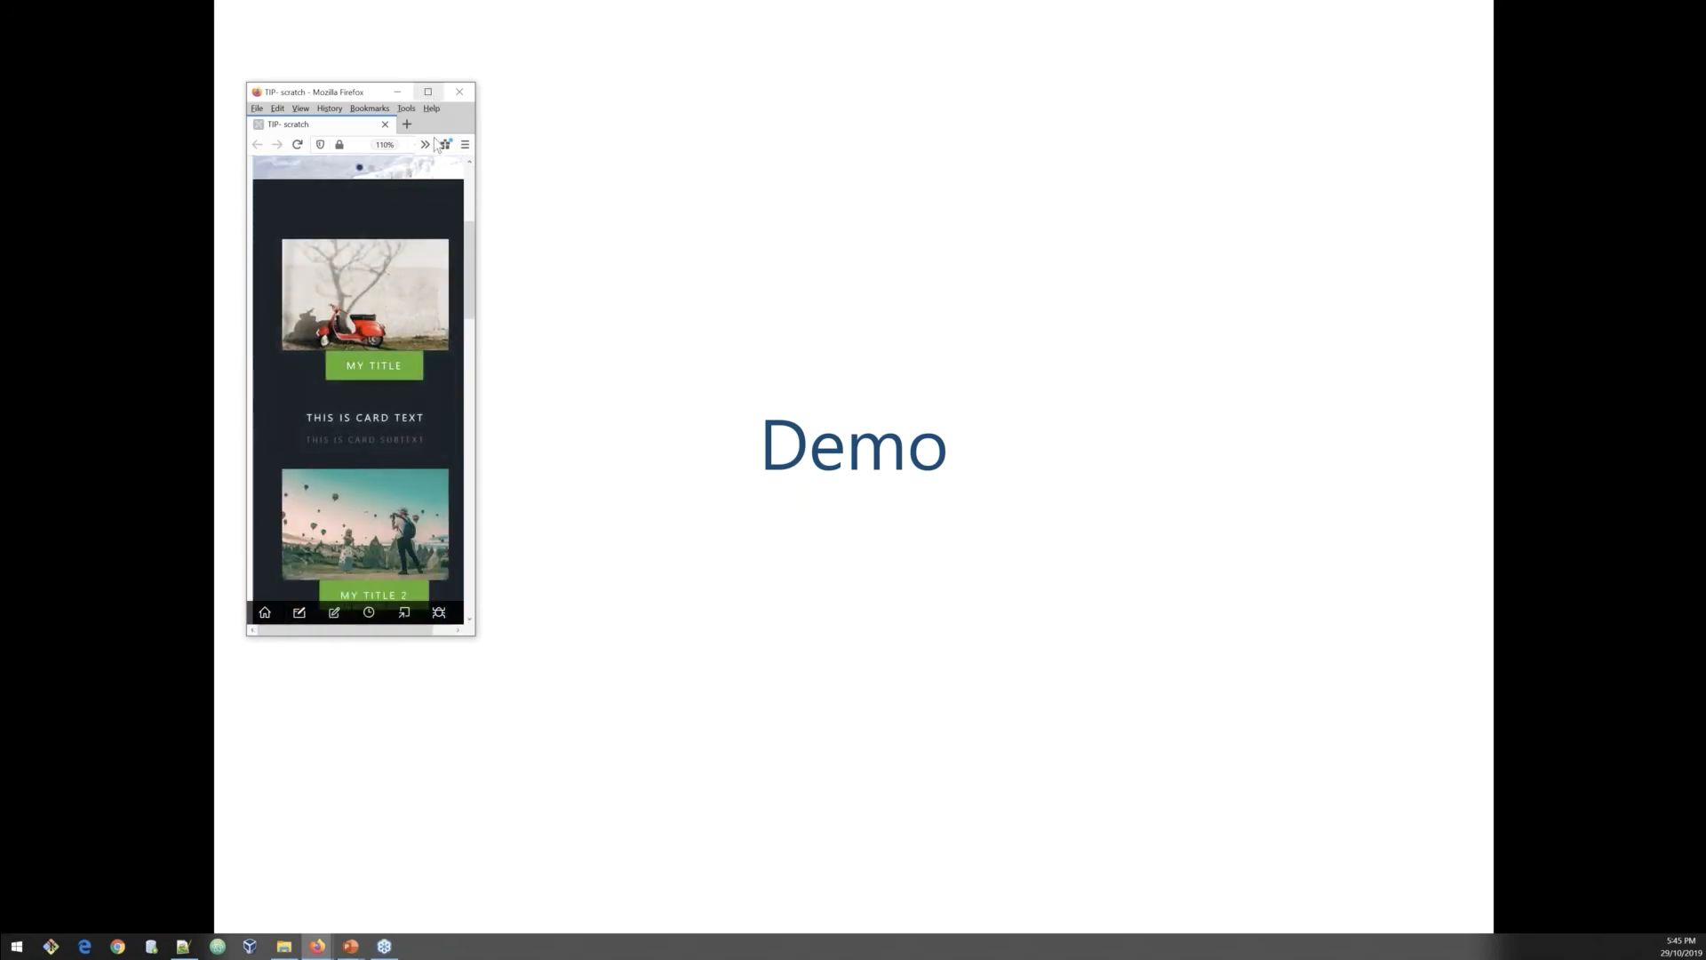
{"action": "left_click", "coordinate": [427, 92]}
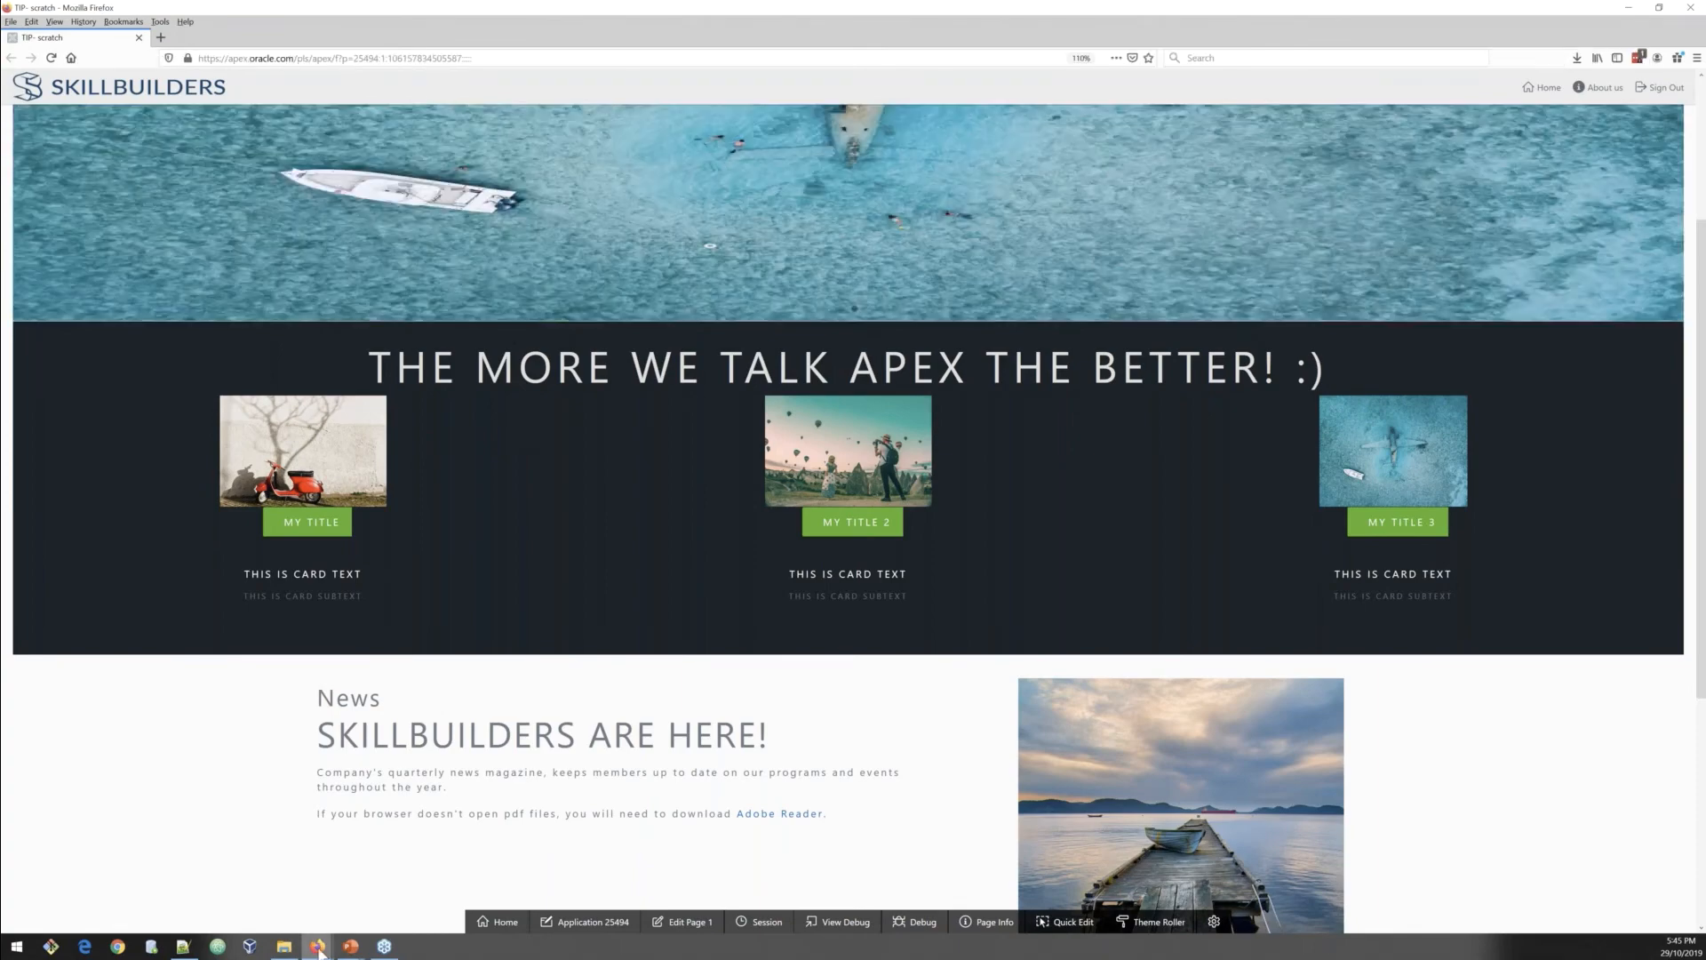
Step: Return to Page Designer and inspect the CSS Classes of the Cards region
{"action": "left_click", "coordinate": [319, 947]}
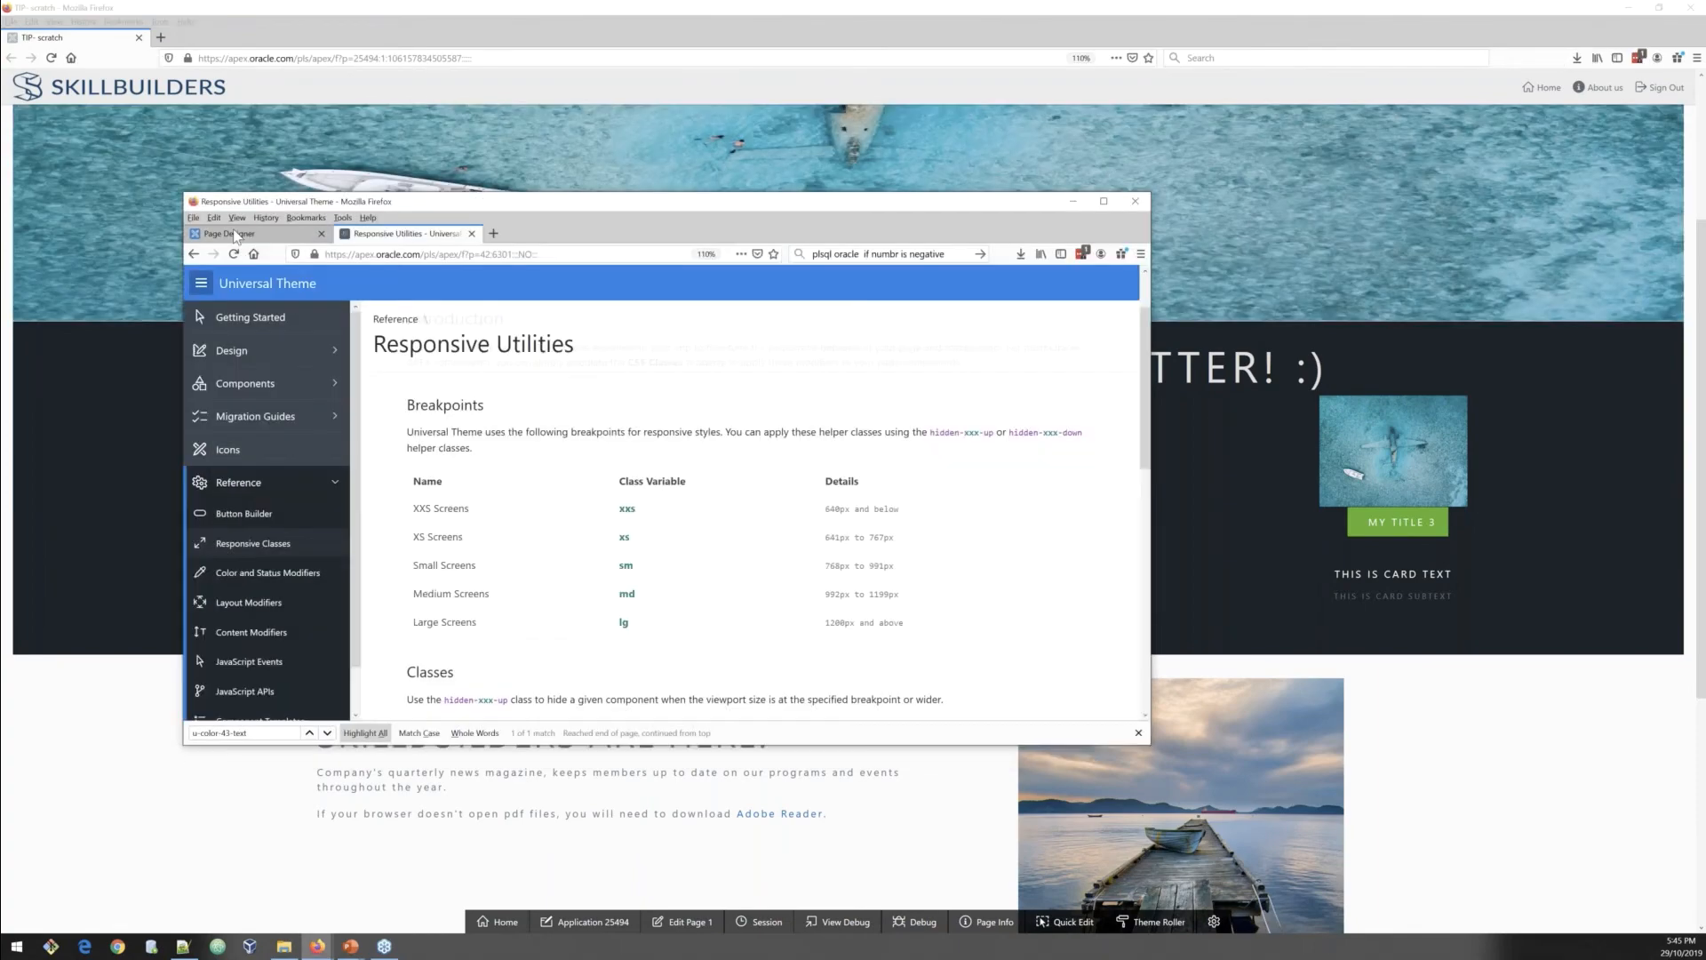
{"action": "scroll", "coordinate": [391, 533], "scroll_direction": "down", "scroll_amount": 1}
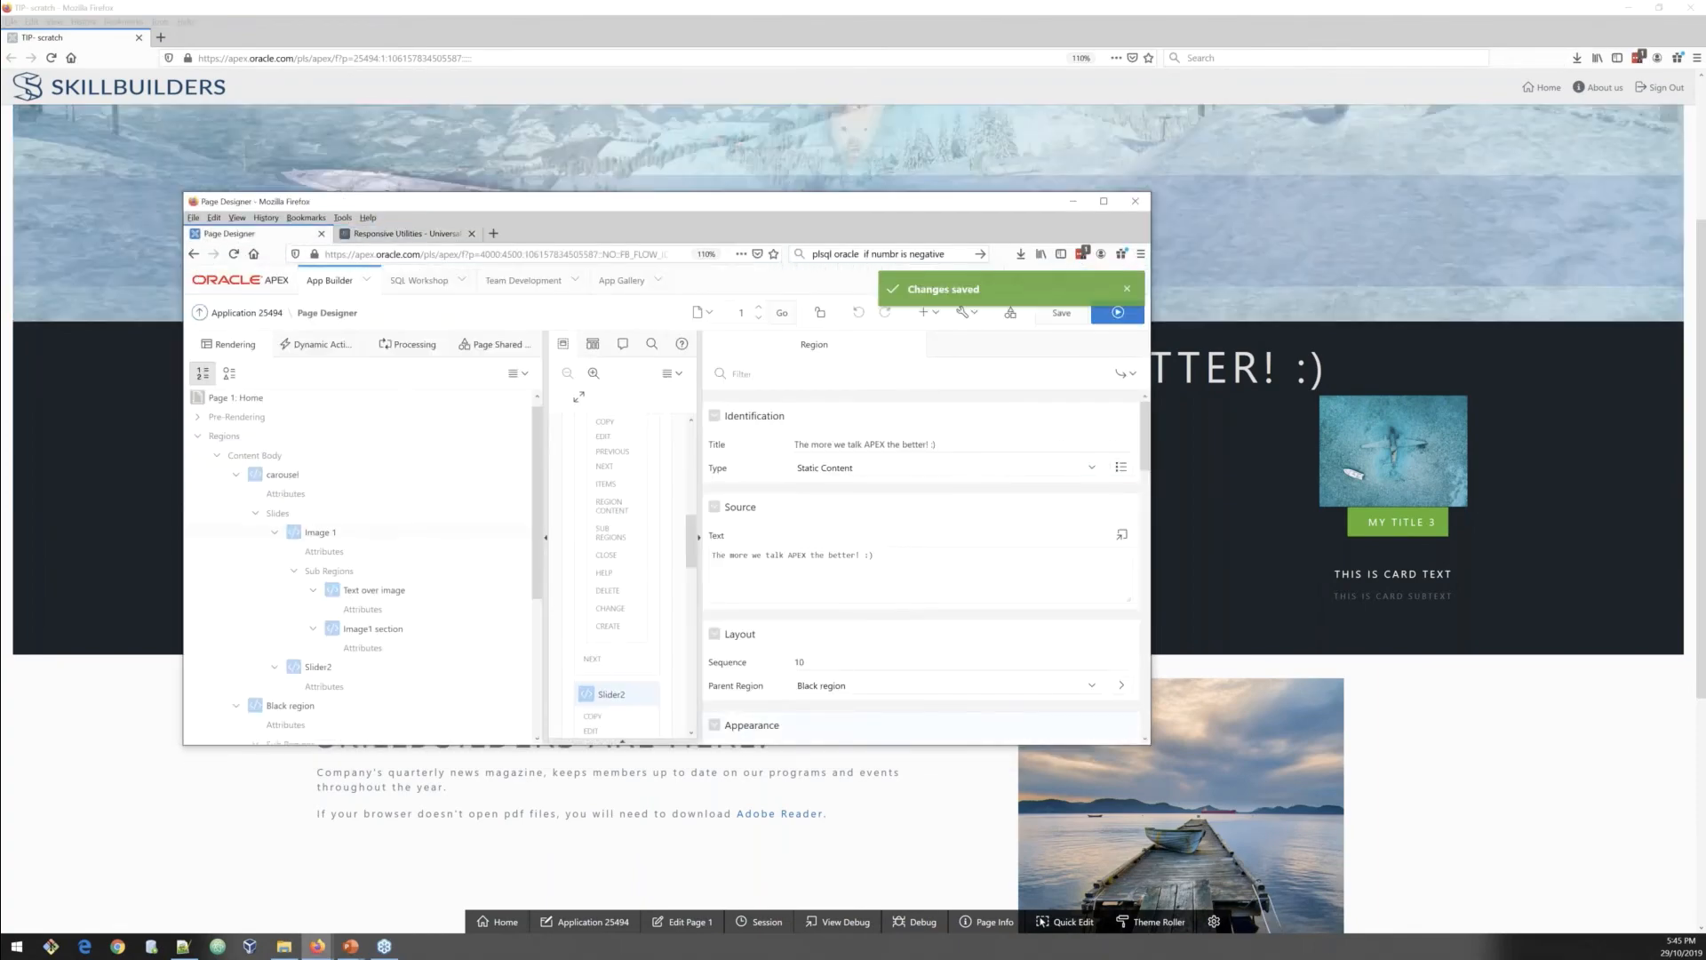
{"action": "scroll", "coordinate": [391, 533], "scroll_direction": "down", "scroll_amount": 5}
{"action": "left_click", "coordinate": [316, 581]}
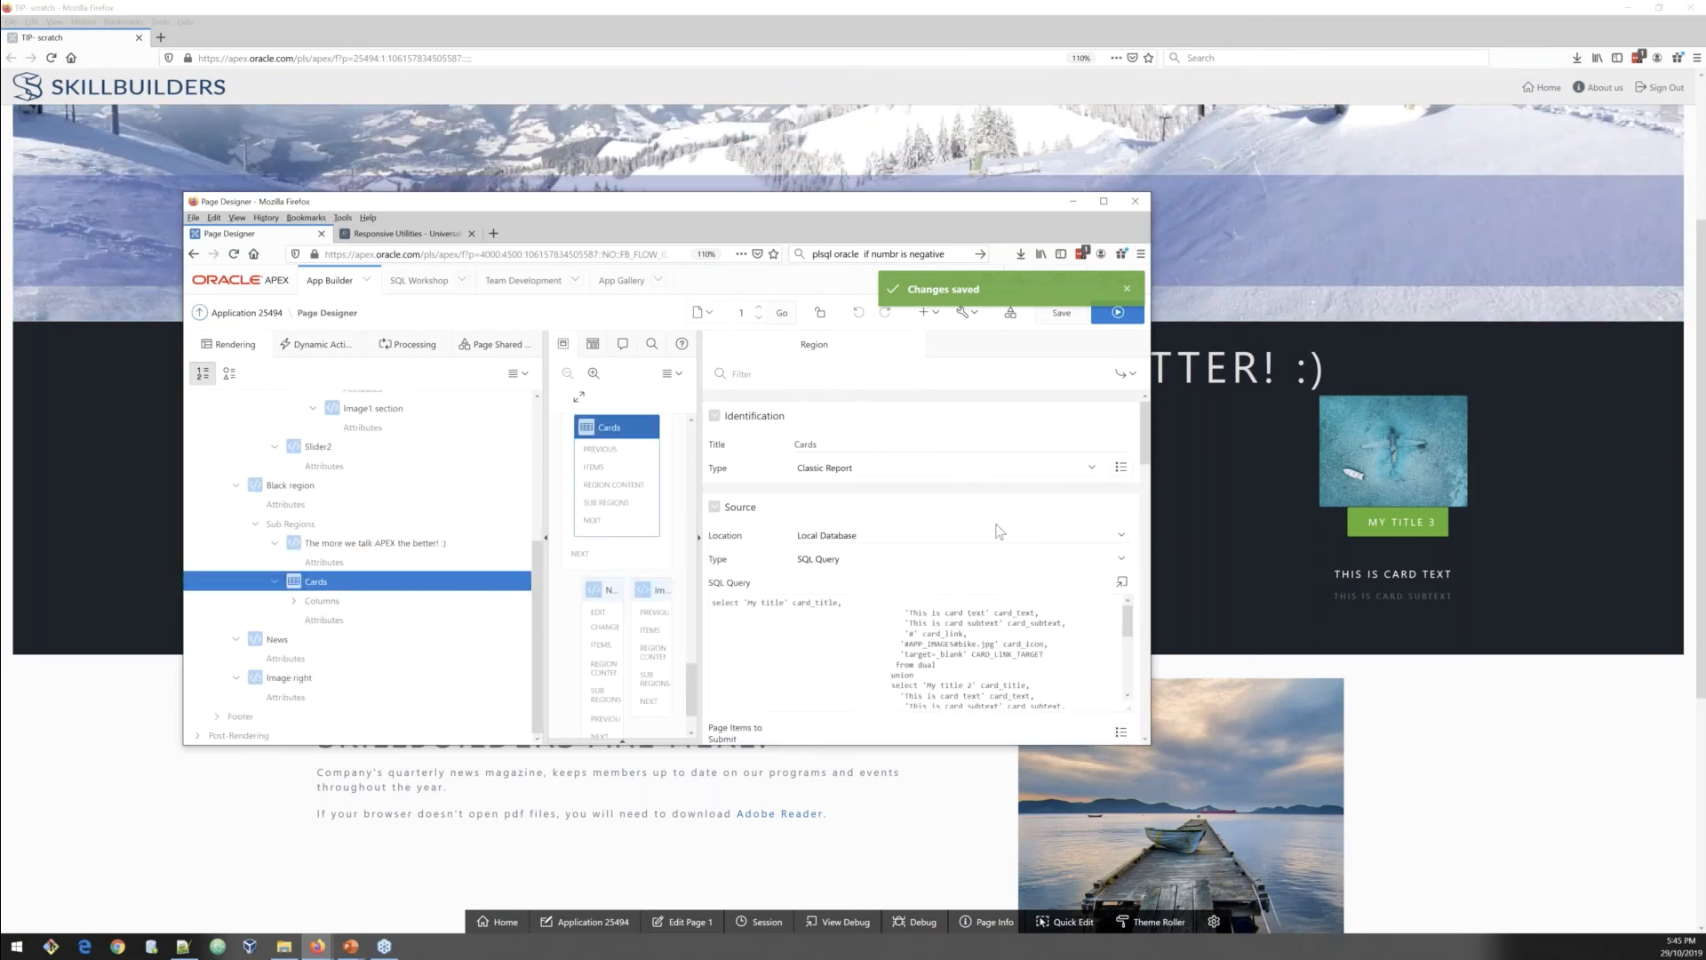
{"action": "scroll", "coordinate": [999, 531], "scroll_direction": "down", "scroll_amount": 10}
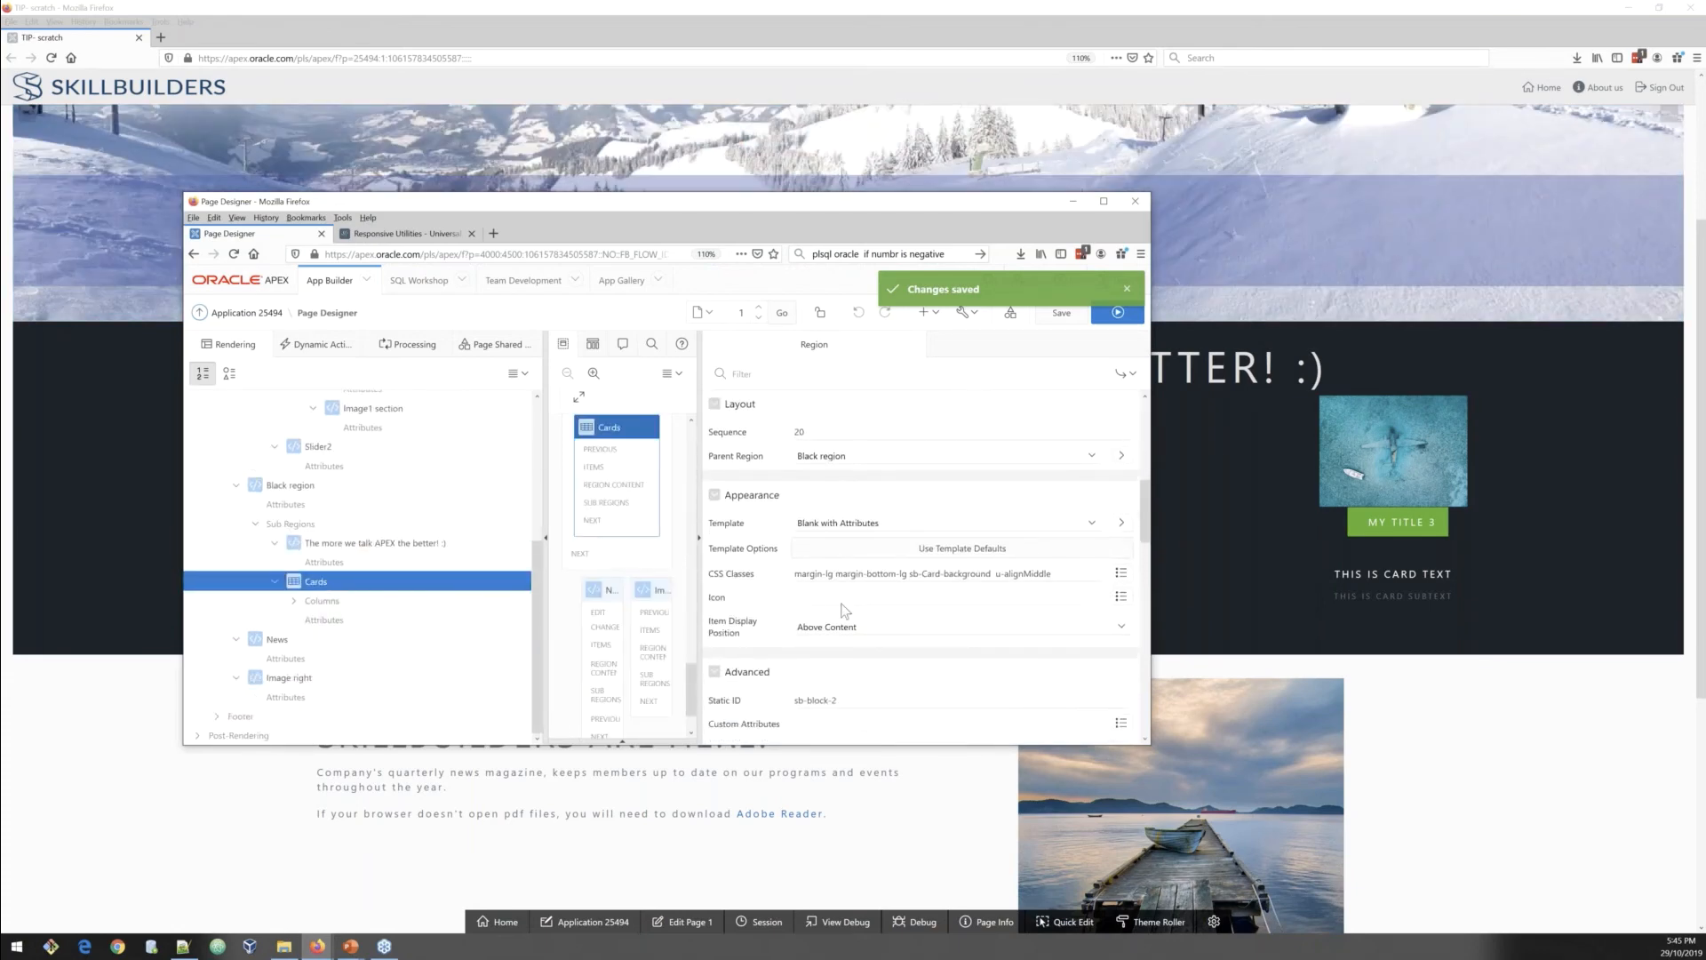
{"action": "scroll", "coordinate": [844, 611], "scroll_direction": "down", "scroll_amount": 1}
{"action": "left_click_drag", "start_coordinate": [793, 540], "coordinate": [1054, 540]}
{"action": "scroll", "coordinate": [622, 582], "scroll_direction": "up", "scroll_amount": 2}
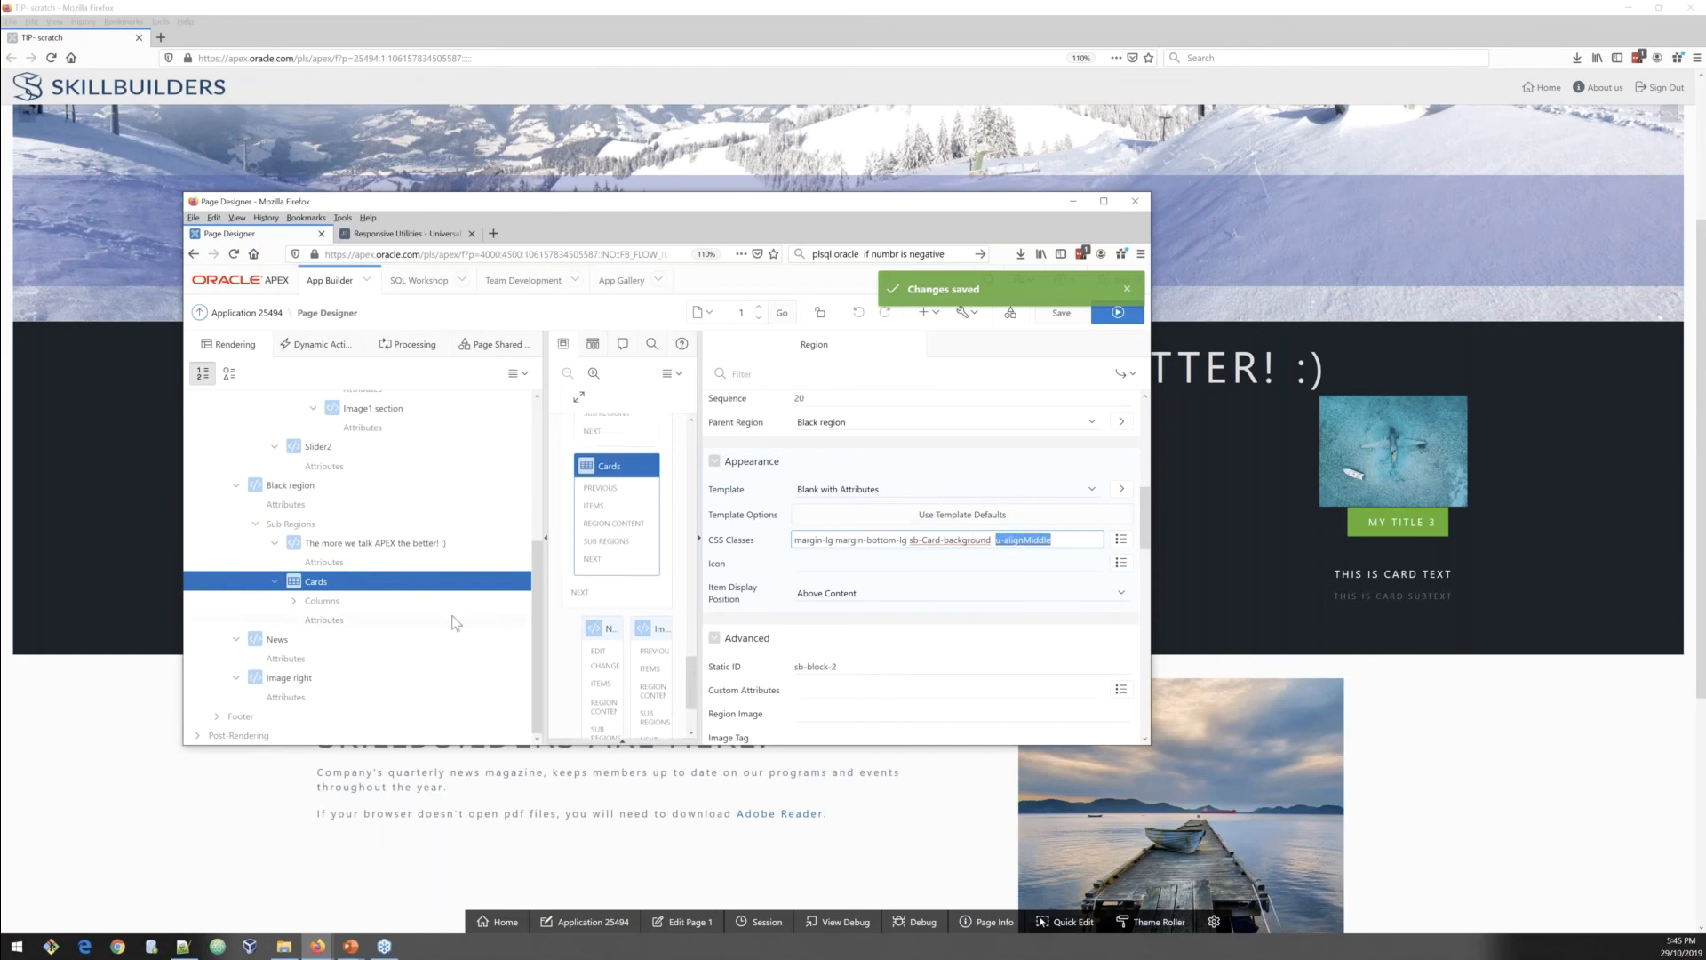
Step: Inspect the News region's appearance settings and the Image right region's source
{"action": "left_click", "coordinate": [320, 641]}
{"action": "scroll", "coordinate": [800, 605], "scroll_direction": "down", "scroll_amount": 4}
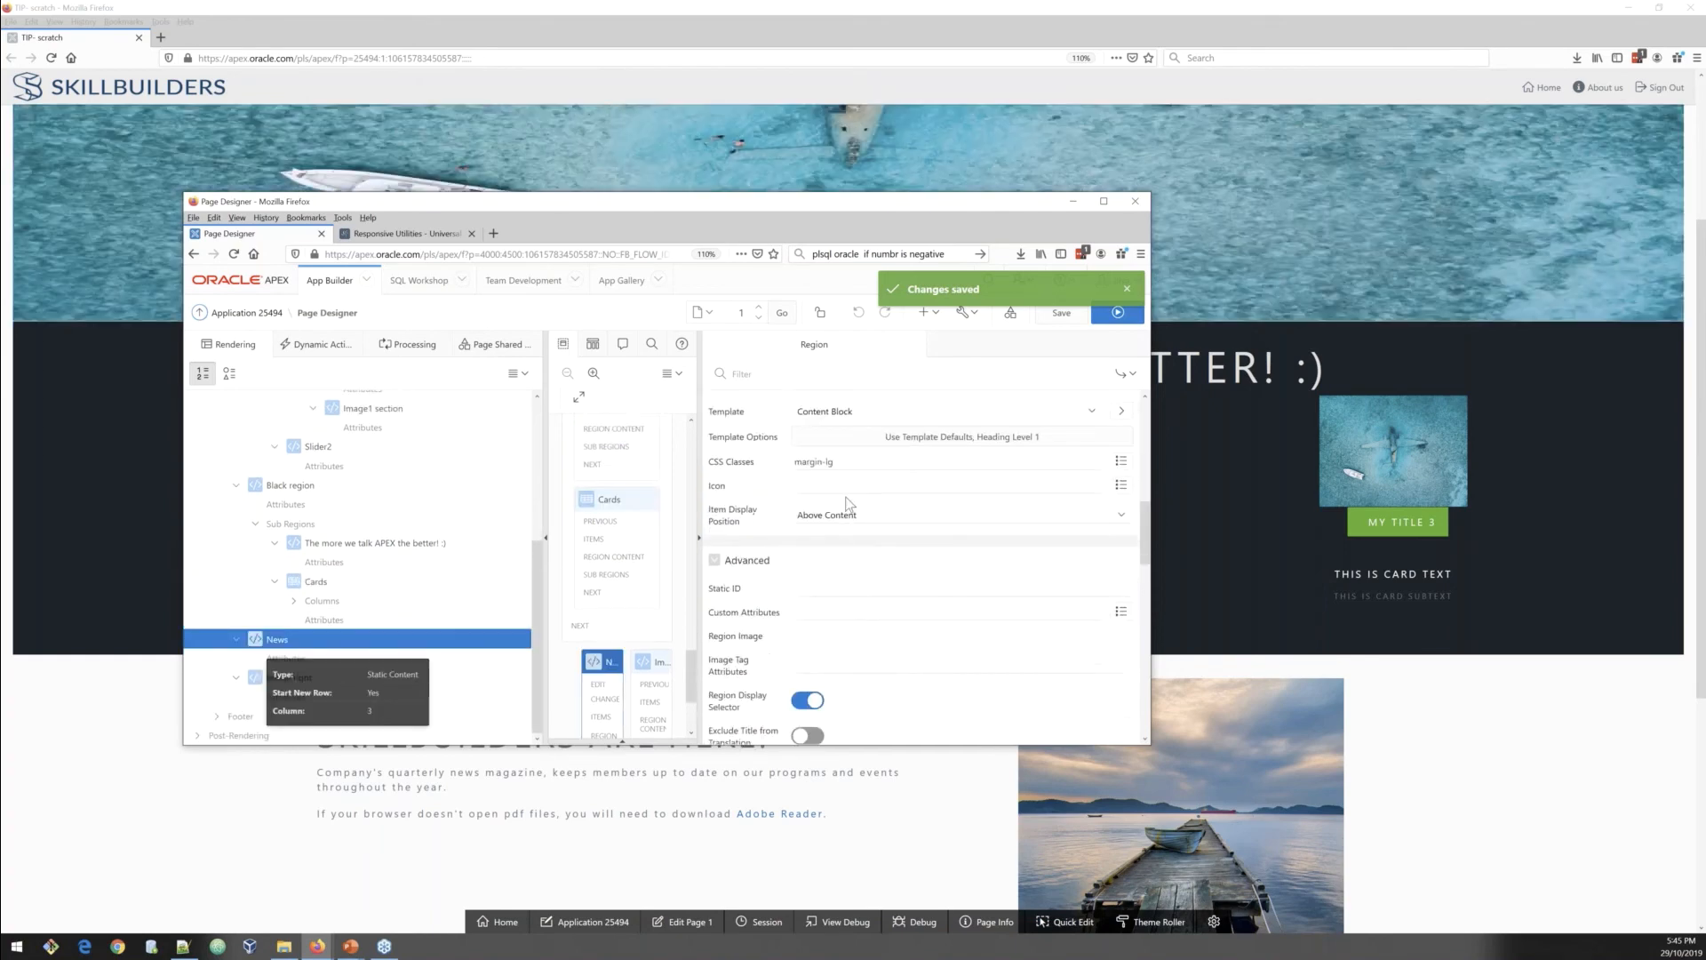
{"action": "left_click", "coordinate": [840, 470]}
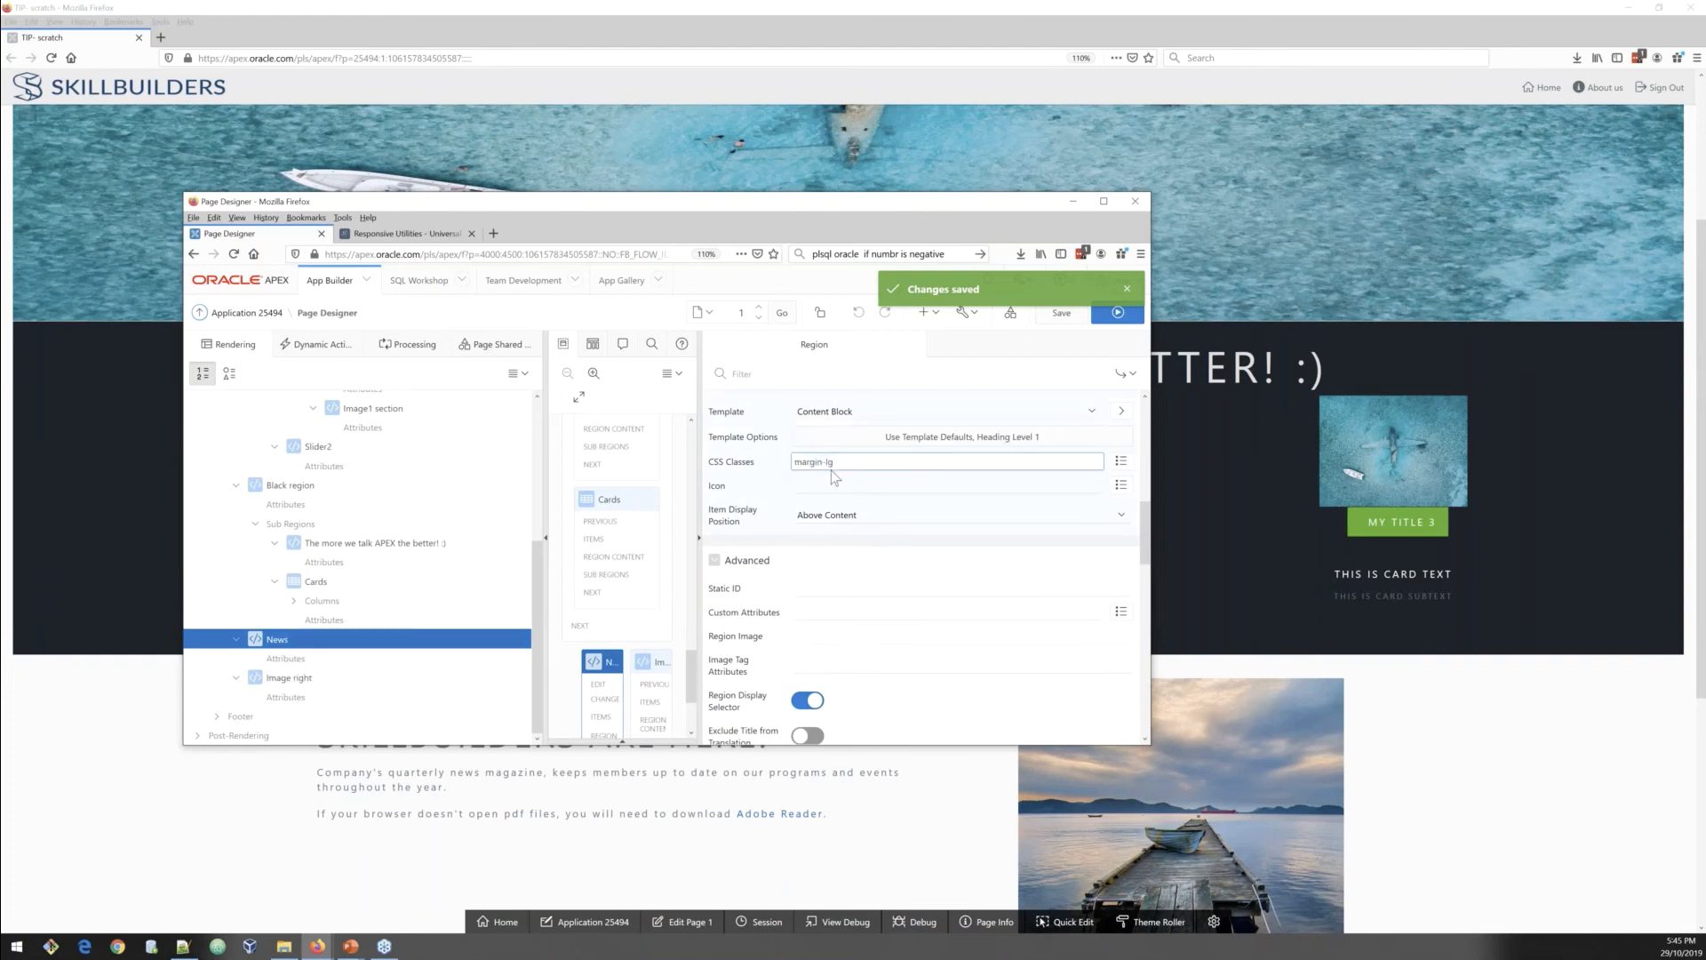
{"action": "left_click", "coordinate": [277, 681]}
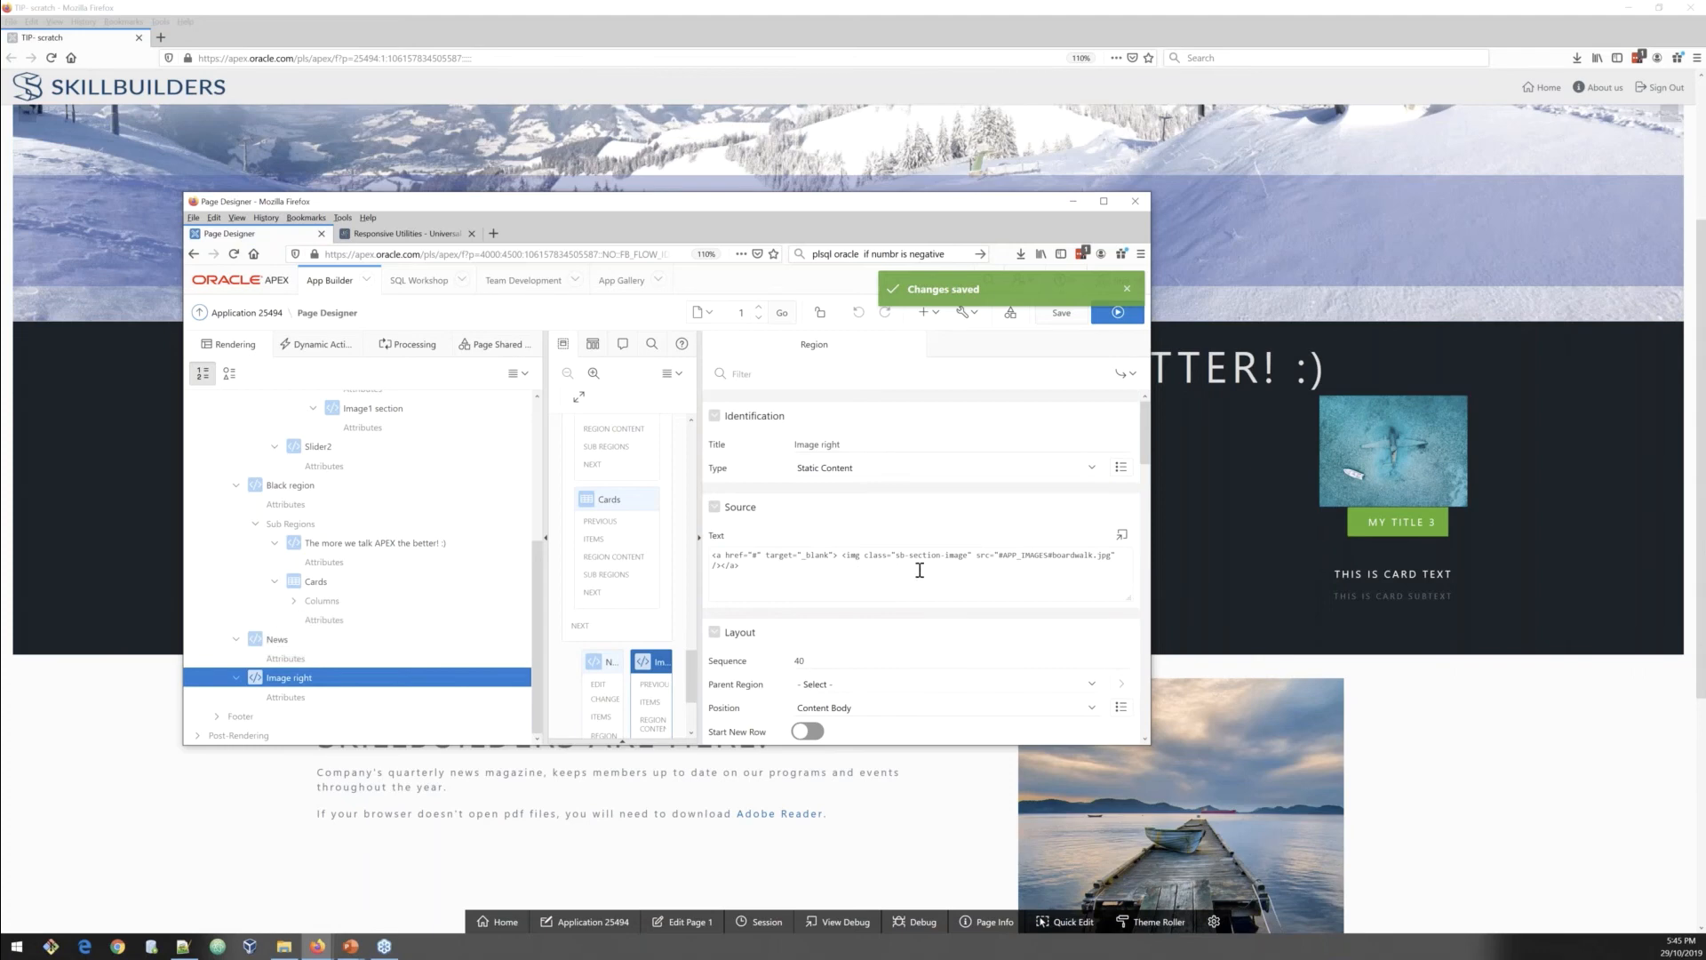
Step: Open the Image1 section region's source HTML in the code editor and highlight its height and width attributes
{"action": "scroll", "coordinate": [373, 578], "scroll_direction": "up", "scroll_amount": 5}
{"action": "left_click", "coordinate": [374, 599]}
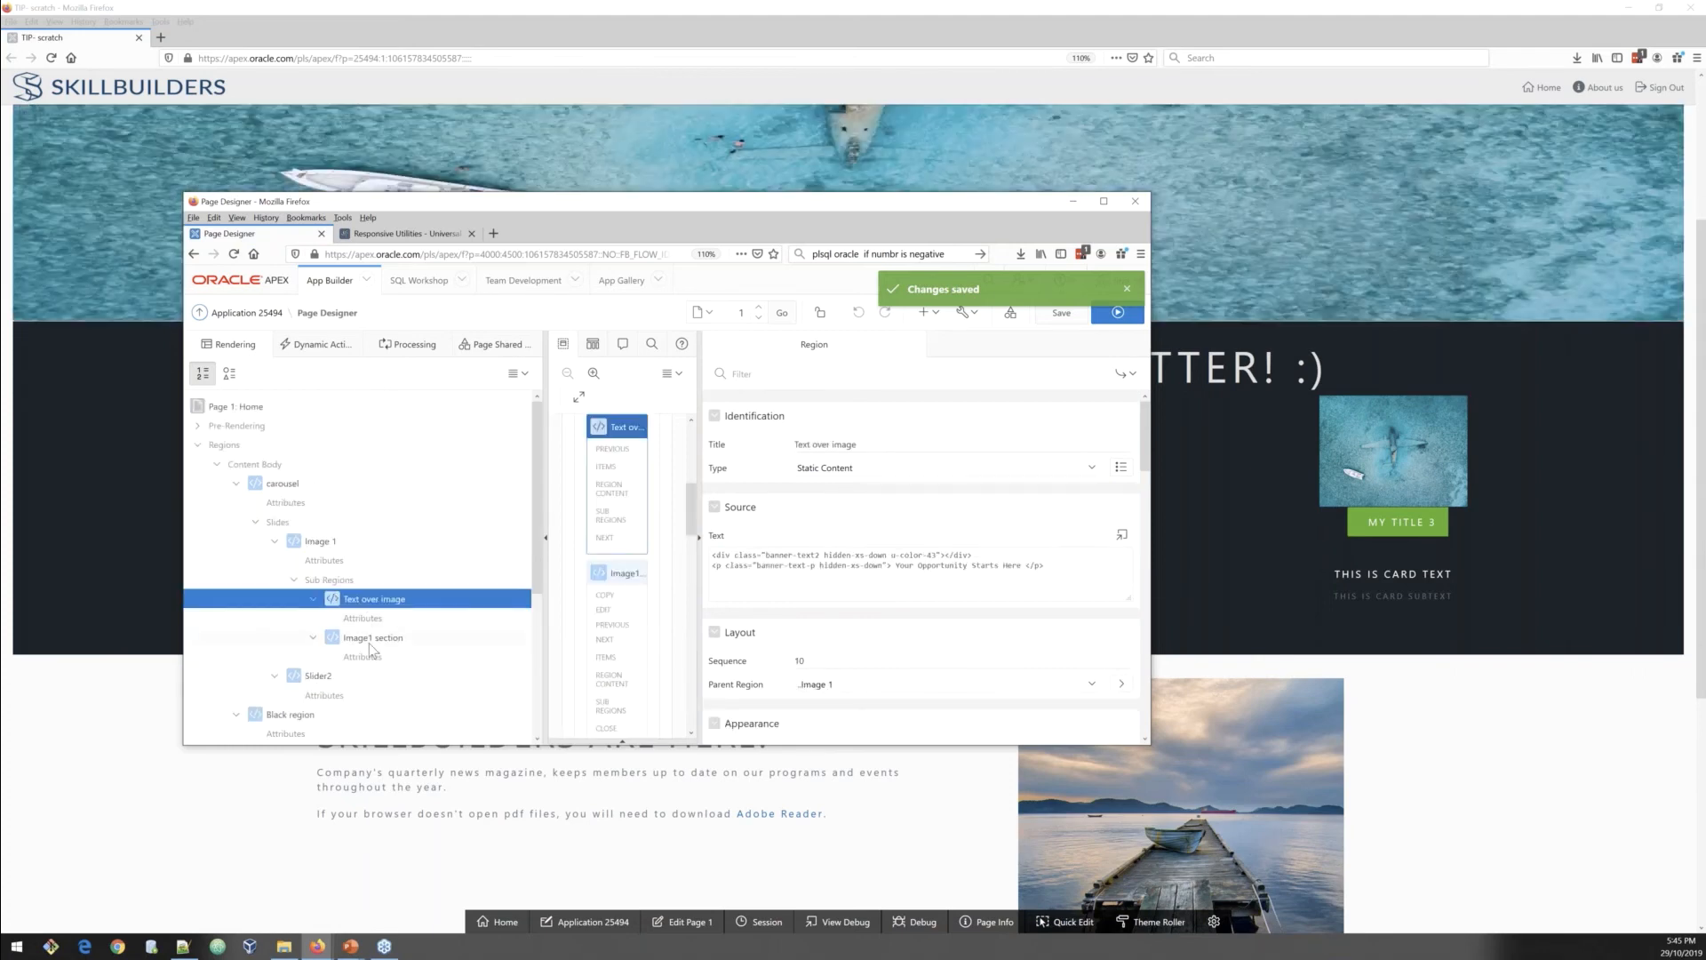
{"action": "left_click", "coordinate": [370, 640]}
{"action": "left_click", "coordinate": [1122, 535]}
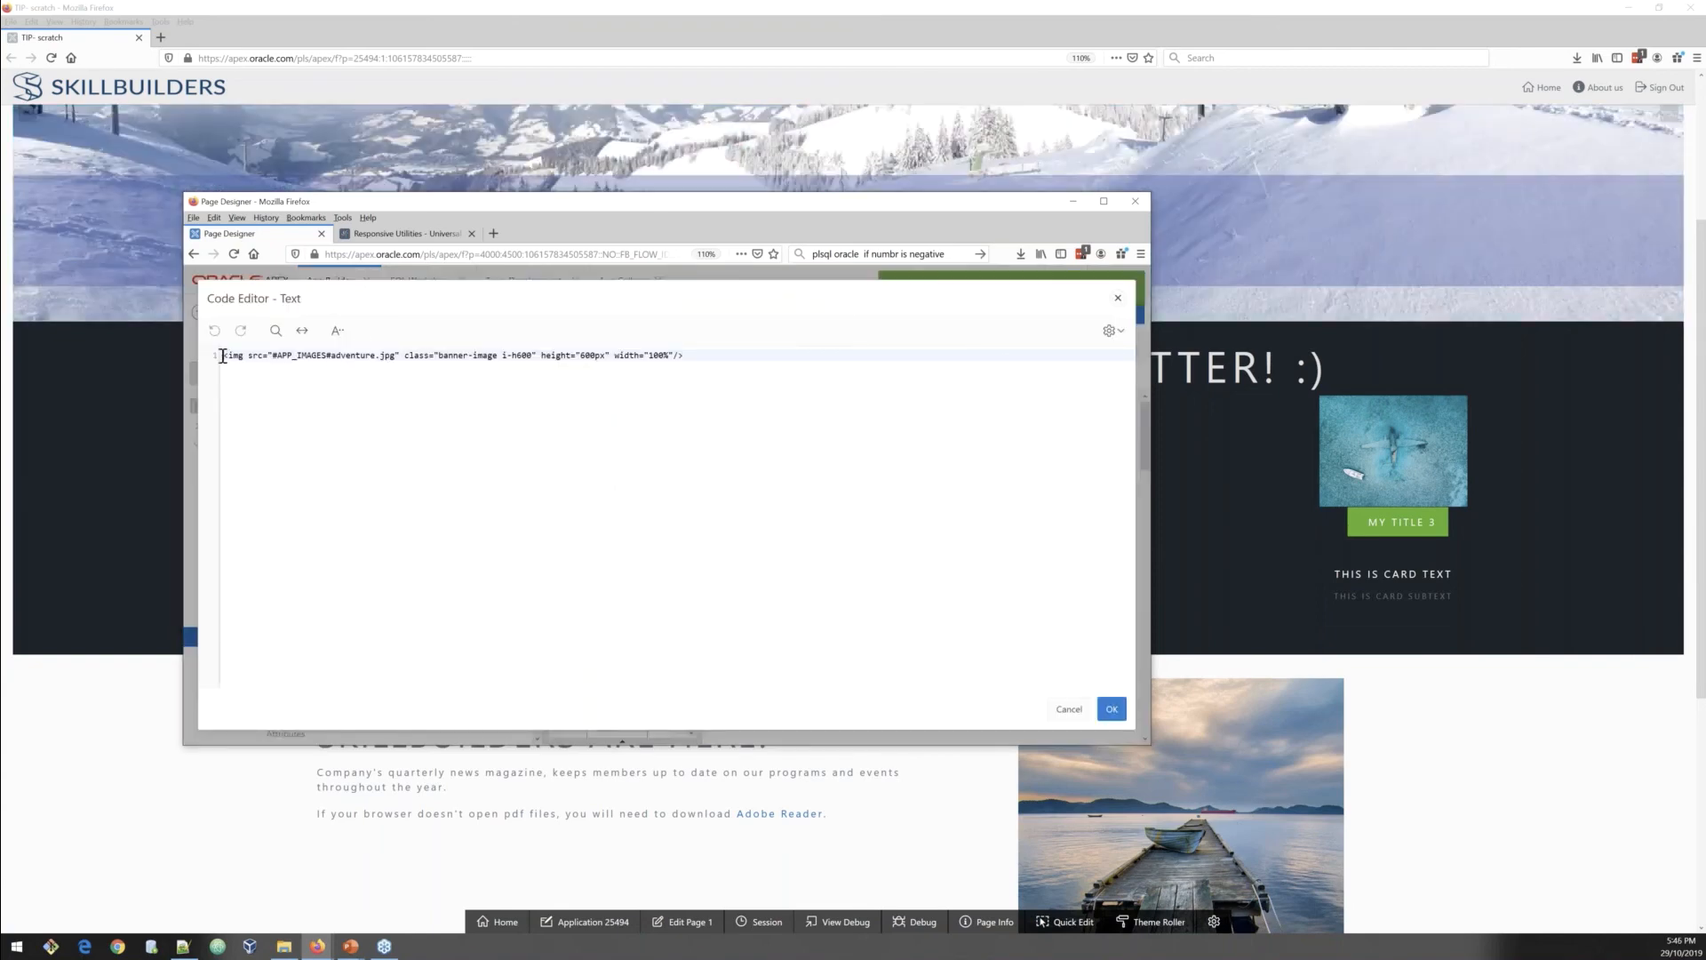
{"action": "left_click_drag", "start_coordinate": [223, 356], "coordinate": [675, 358]}
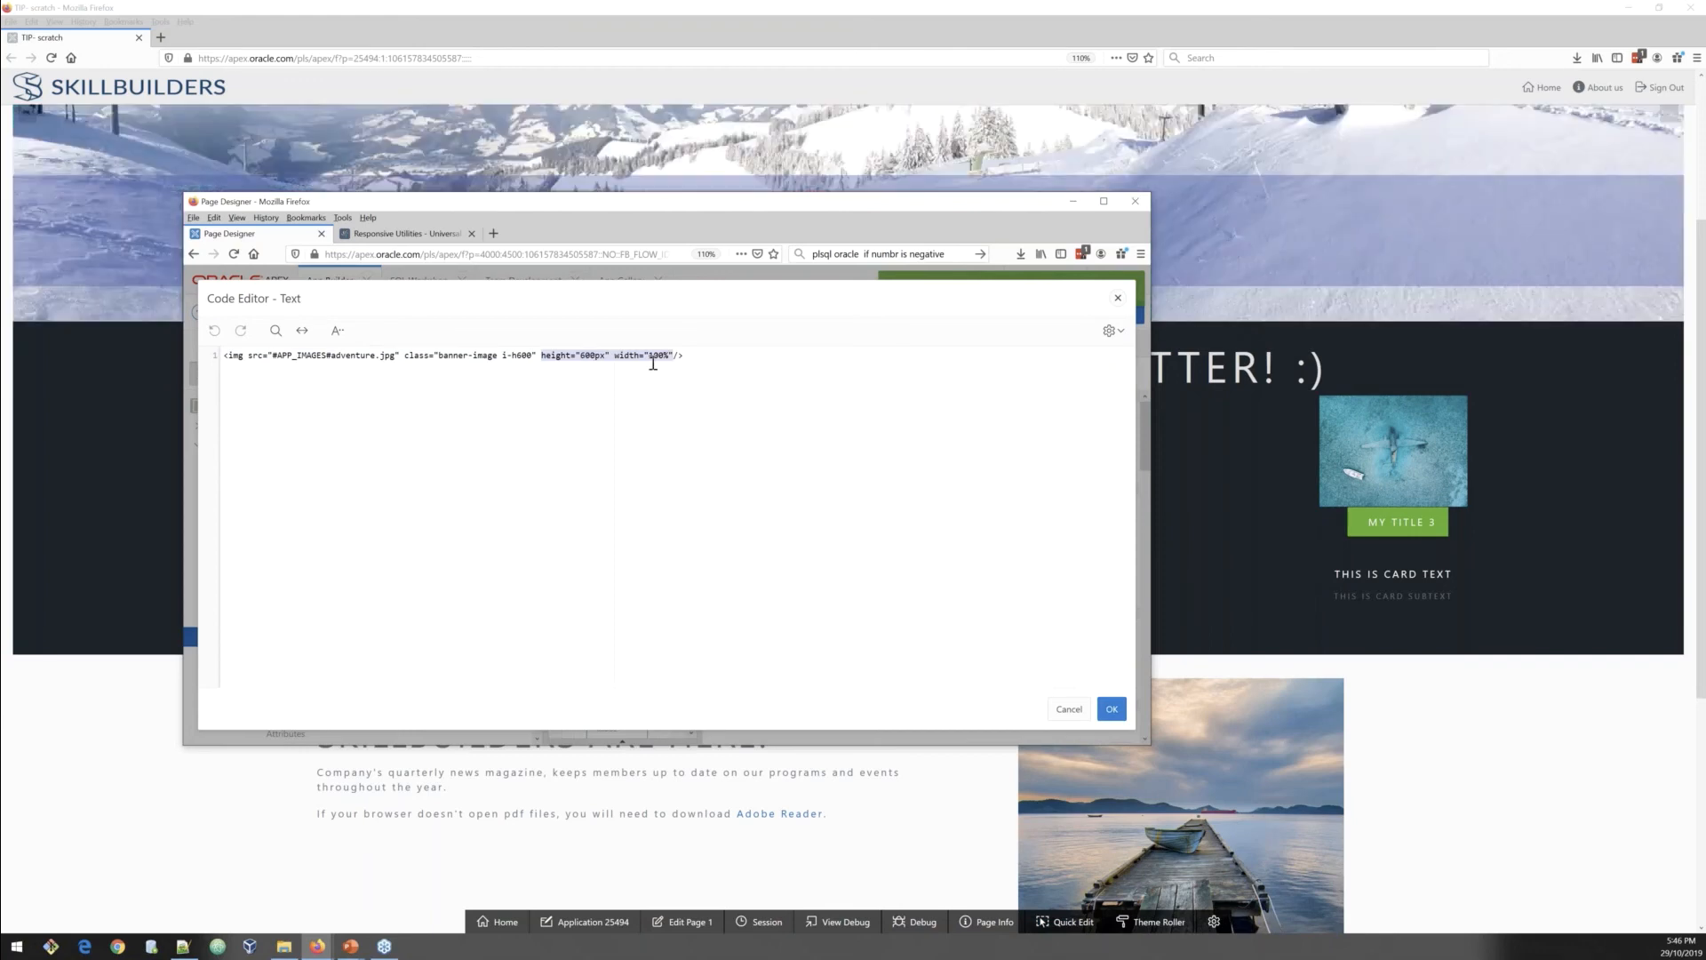
Step: Switch to the Universal Theme reference and browse the Content Modifiers page
{"action": "left_click", "coordinate": [325, 945]}
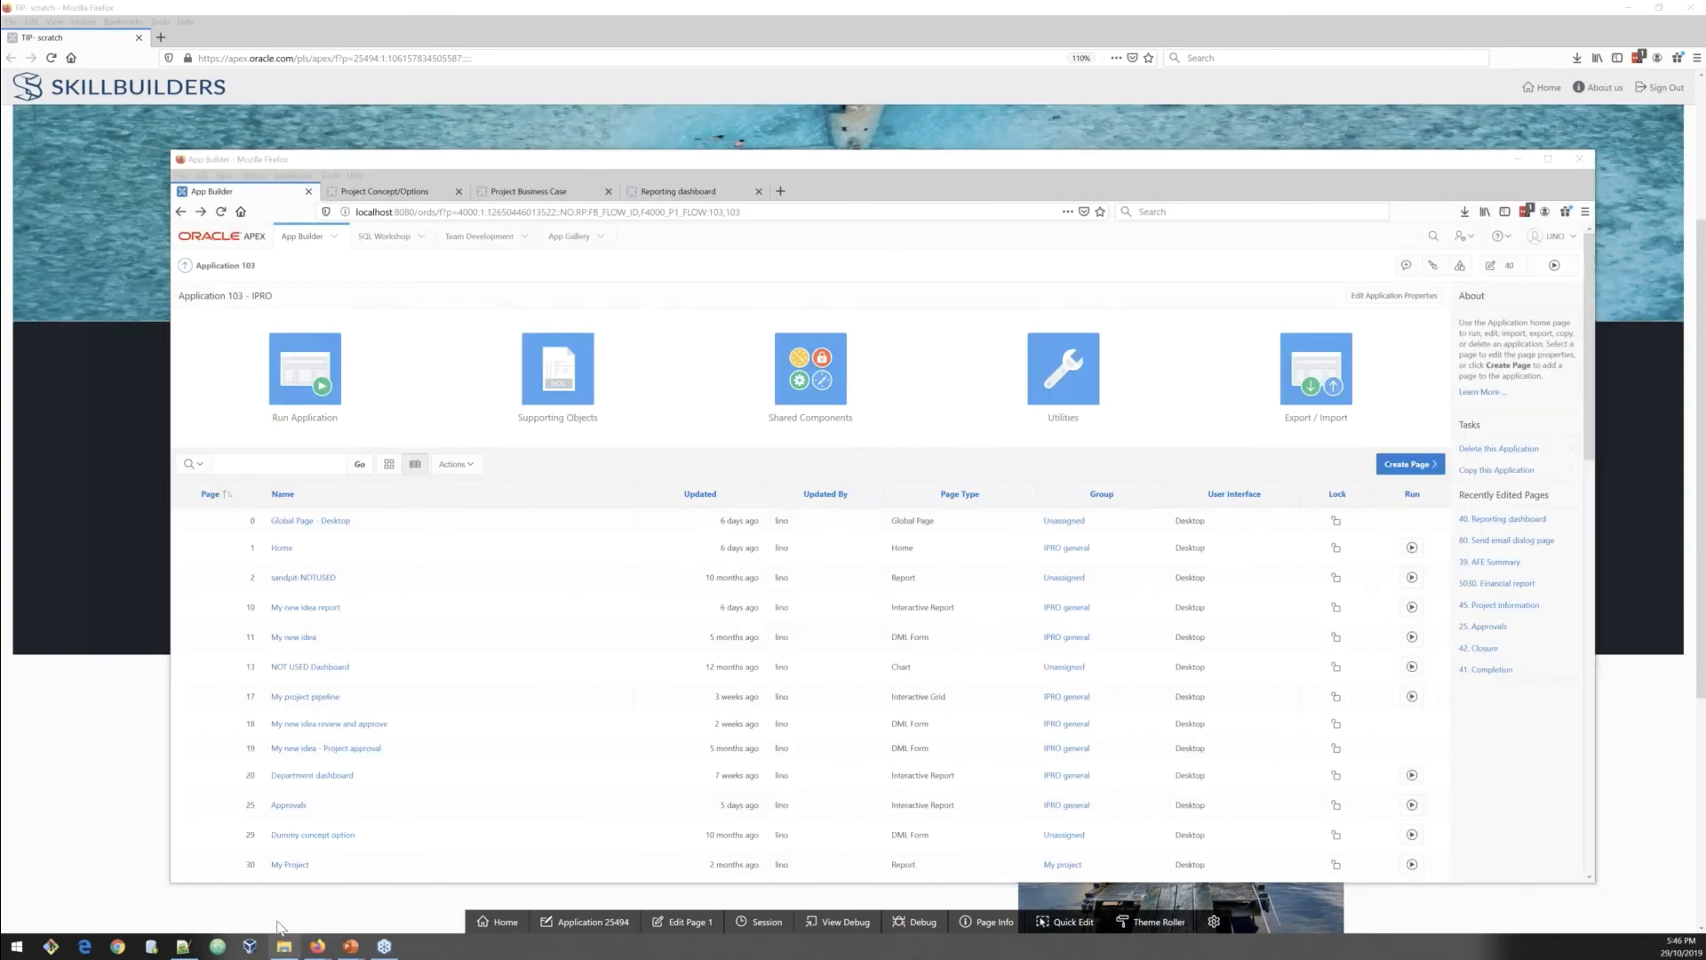
{"action": "left_click", "coordinate": [315, 946]}
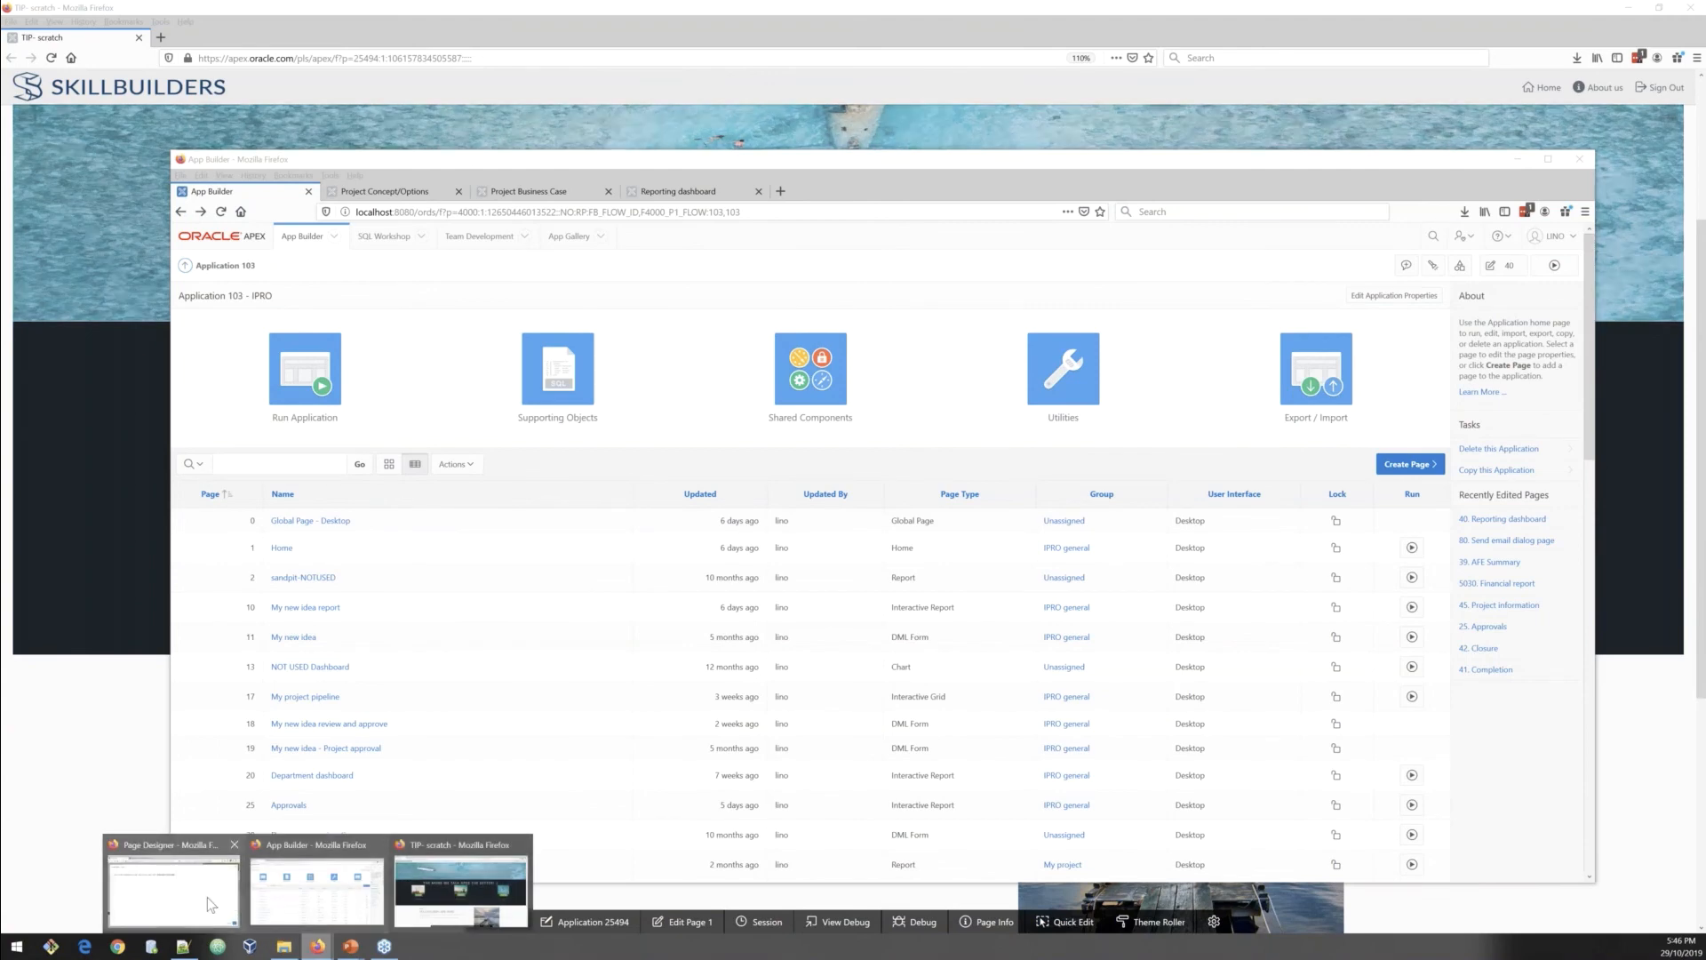
{"action": "left_click", "coordinate": [211, 903]}
{"action": "key", "text": "ctrl+Tab"}
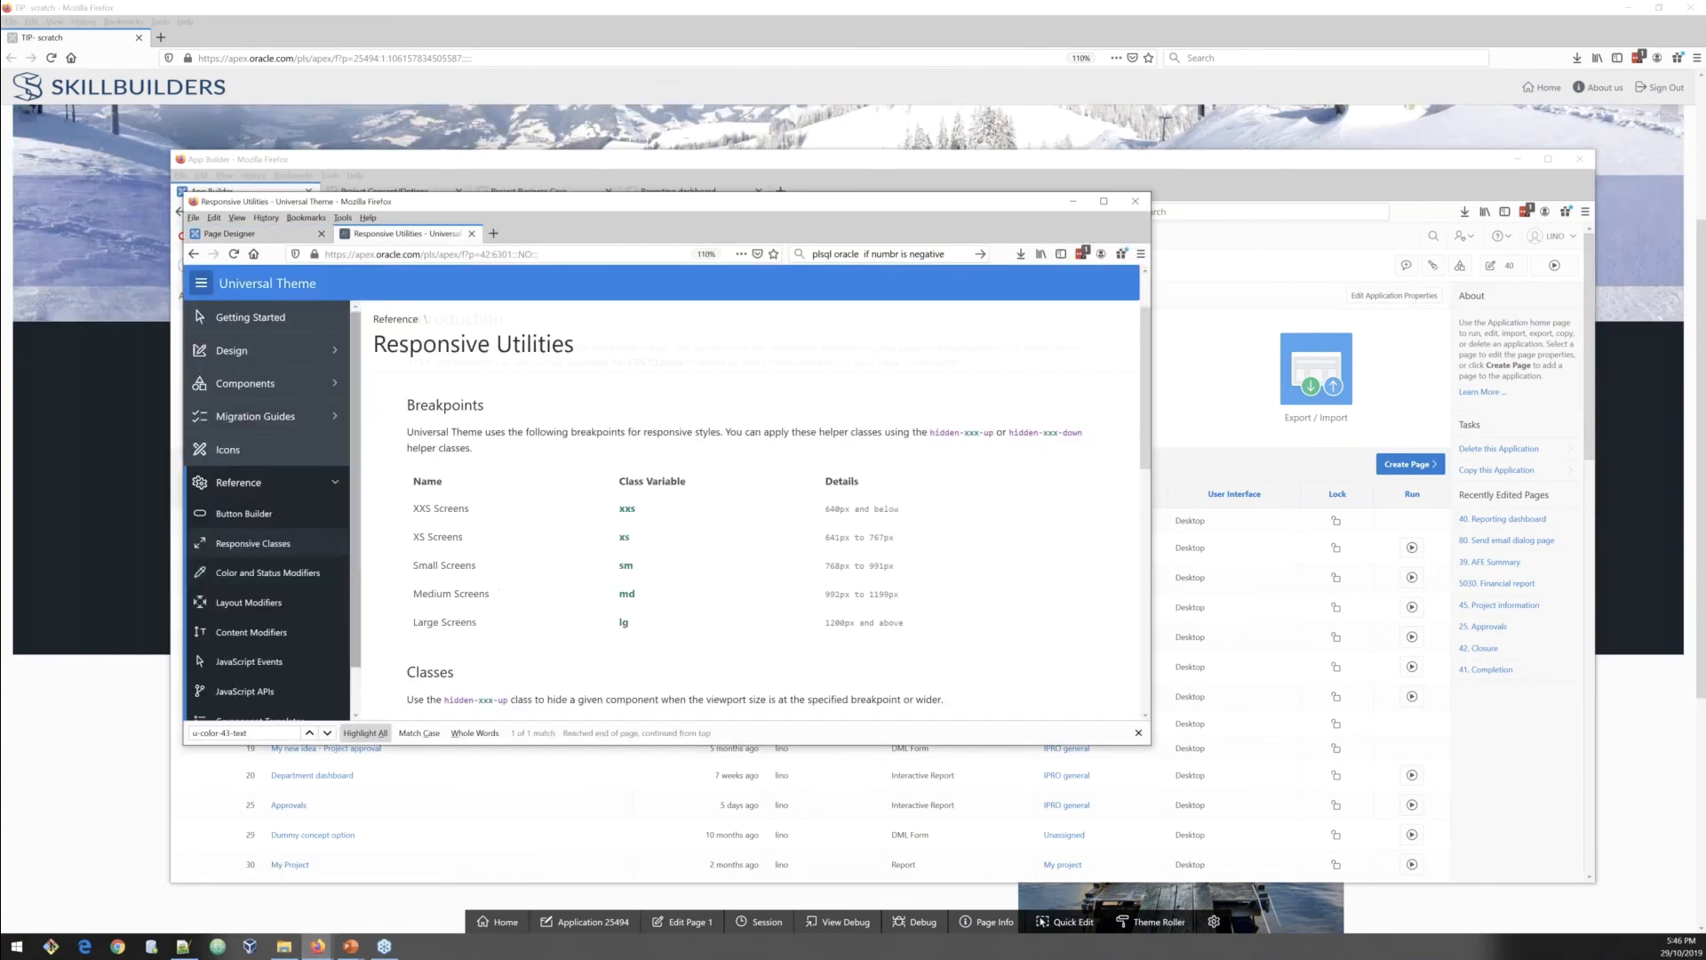
{"action": "left_click", "coordinate": [267, 632]}
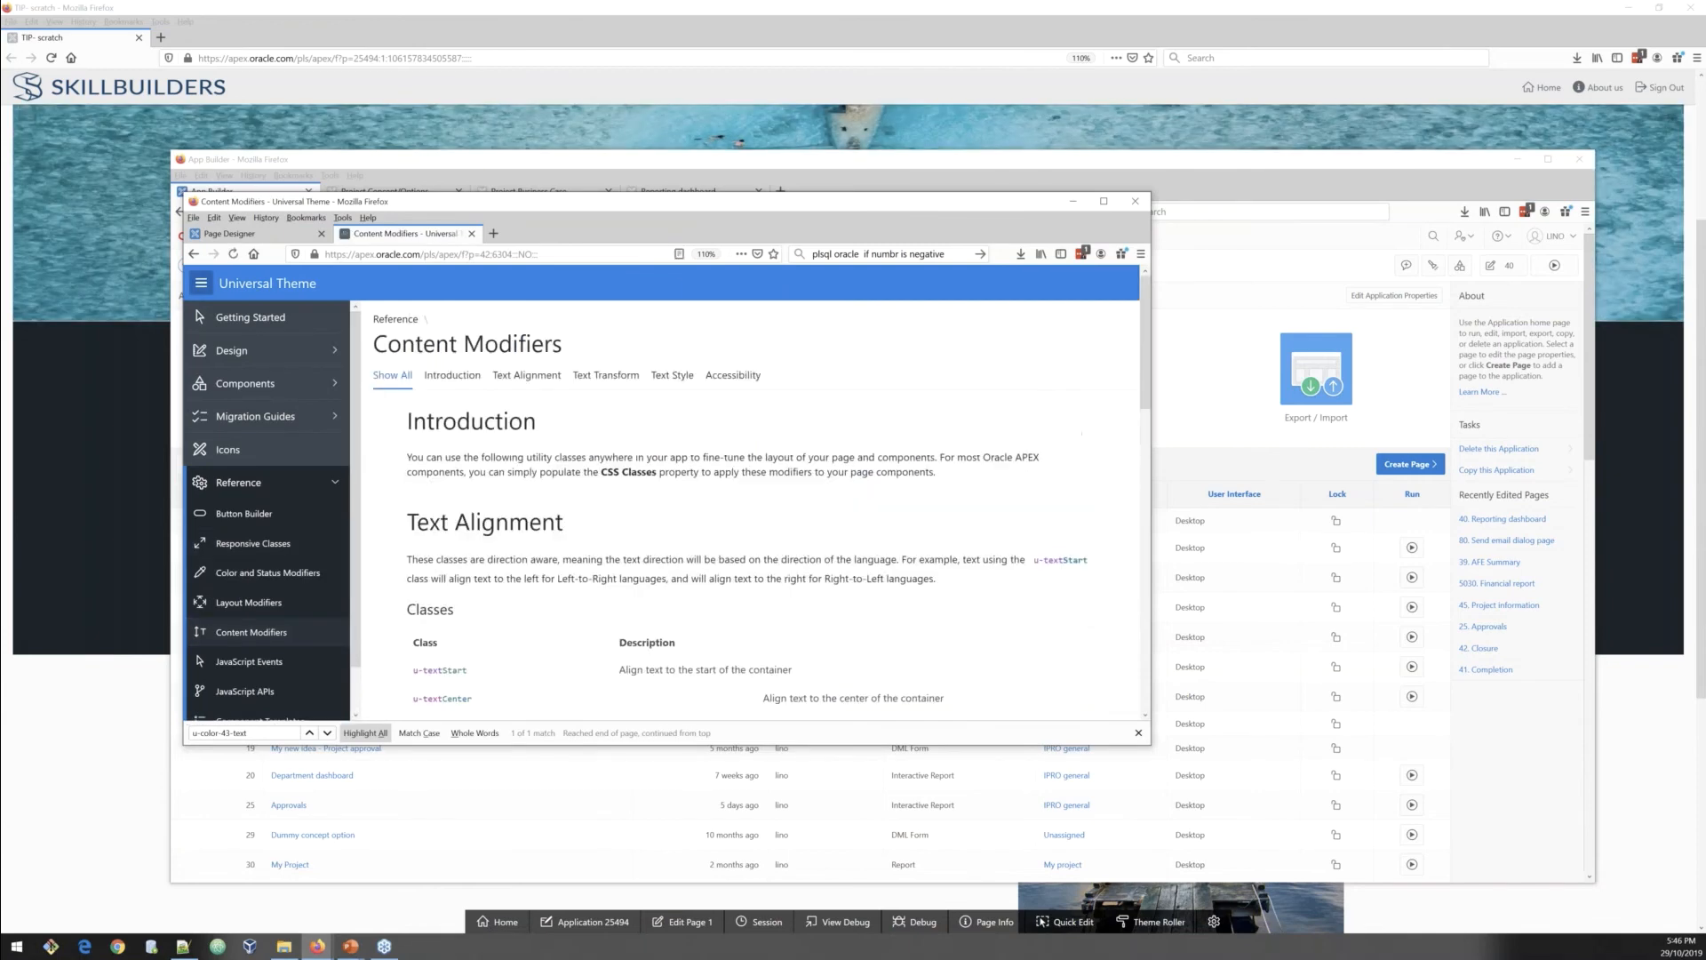
{"action": "scroll", "coordinate": [522, 580], "scroll_direction": "down", "scroll_amount": 10}
{"action": "scroll", "coordinate": [522, 579], "scroll_direction": "down", "scroll_amount": 2}
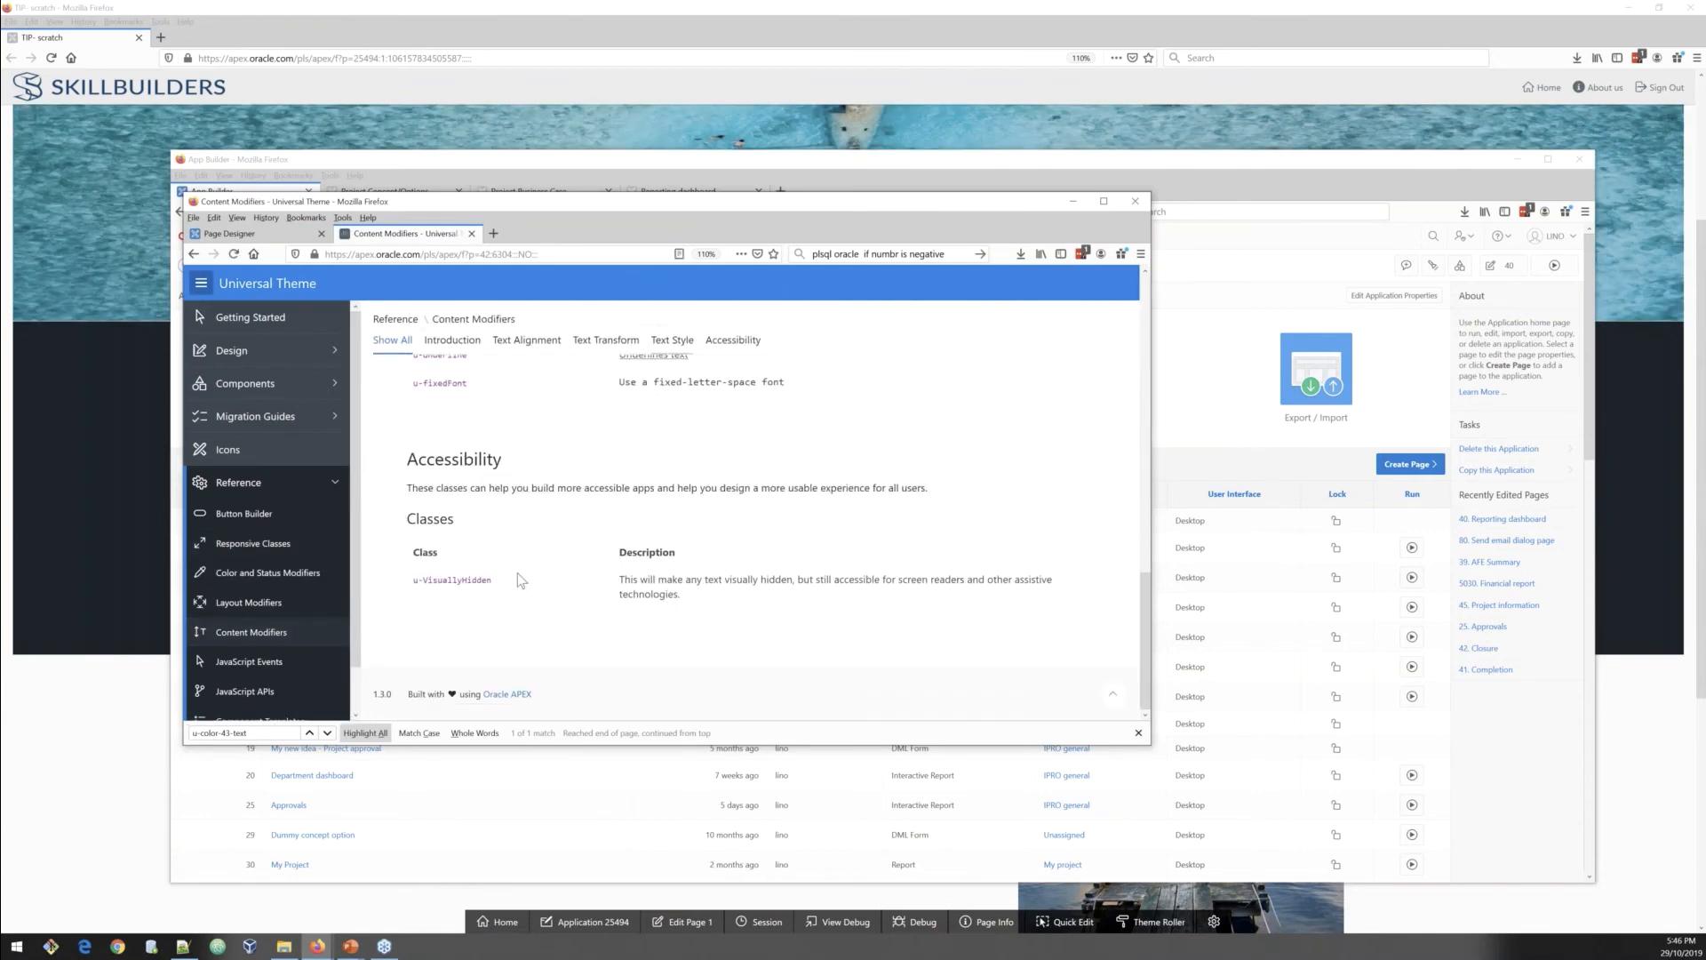
Step: Browse the Layout Modifiers width classes, highlight the max-width class, and return to the Page Designer code editor
{"action": "left_click", "coordinate": [267, 602]}
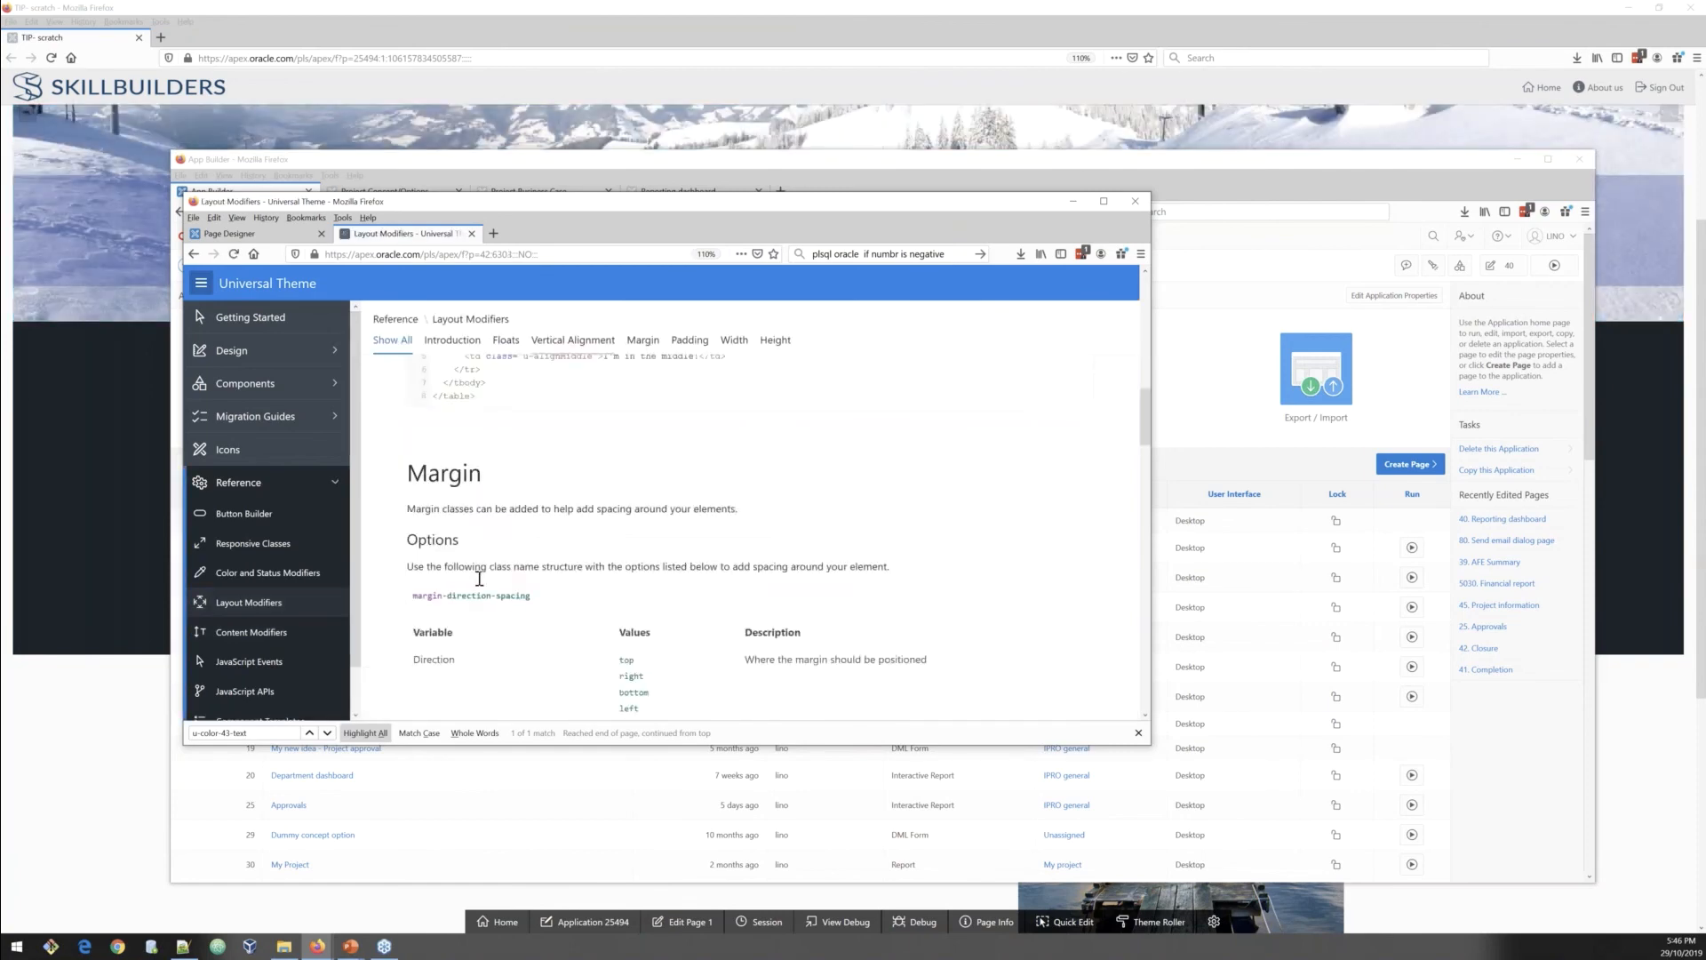
{"action": "scroll", "coordinate": [746, 534], "scroll_direction": "down", "scroll_amount": 6}
{"action": "scroll", "coordinate": [746, 533], "scroll_direction": "down", "scroll_amount": 1}
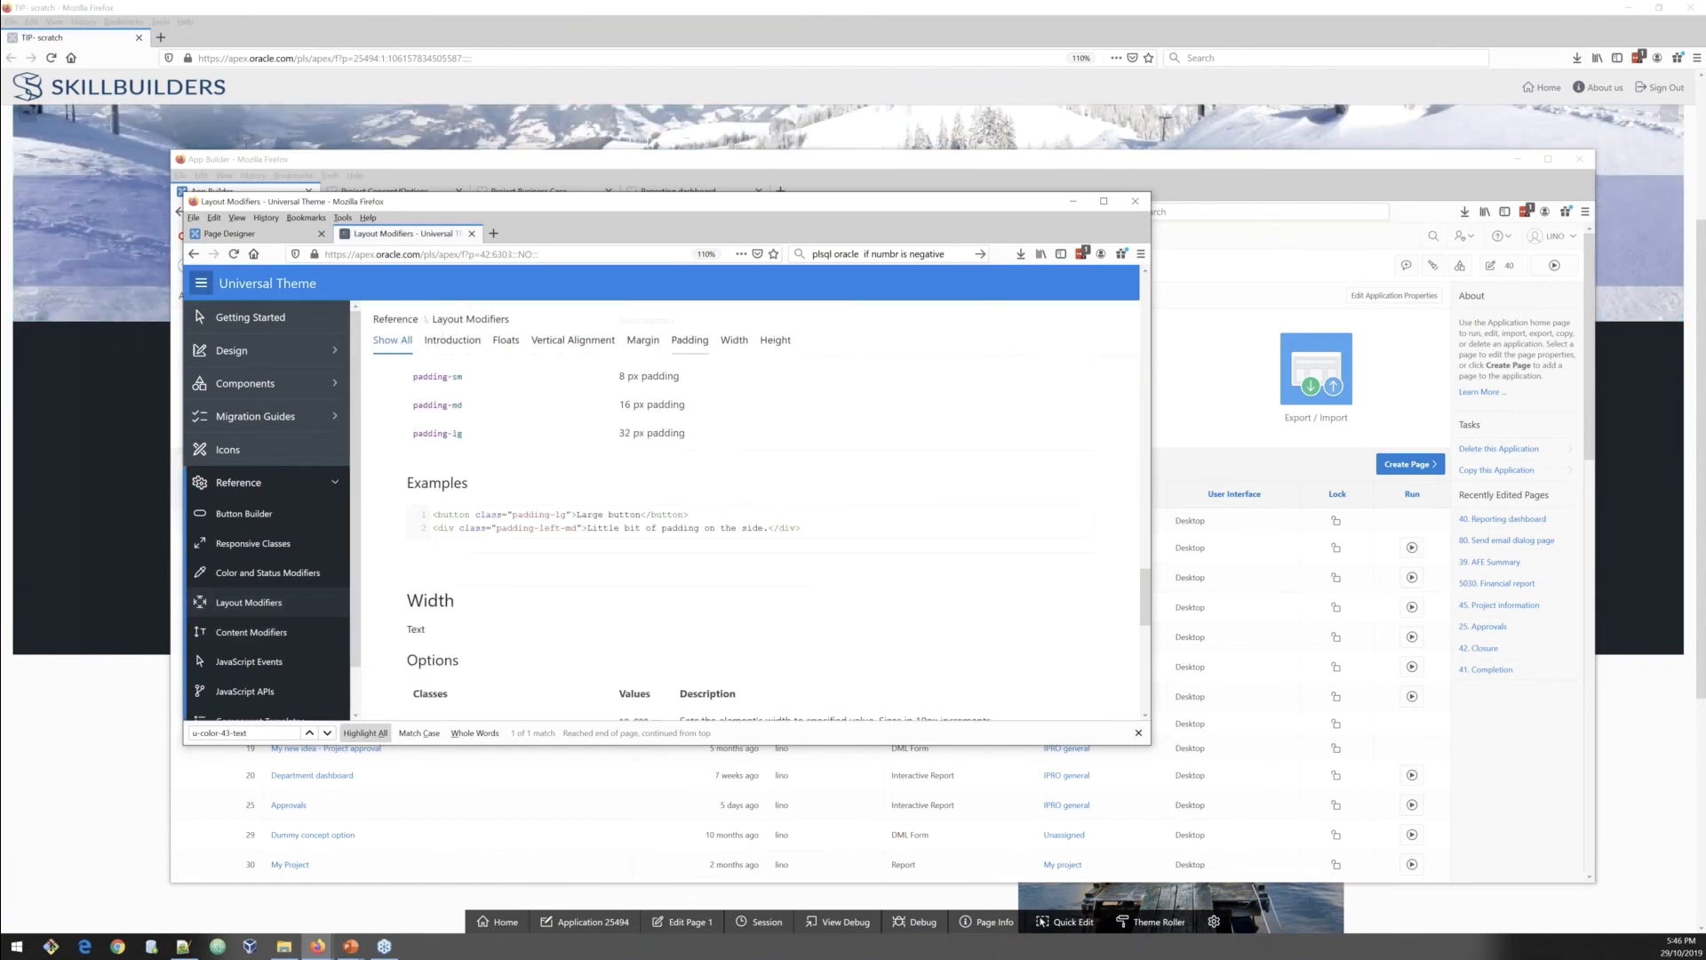
{"action": "scroll", "coordinate": [747, 534], "scroll_direction": "down", "scroll_amount": 2}
{"action": "scroll", "coordinate": [429, 452], "scroll_direction": "down", "scroll_amount": 4}
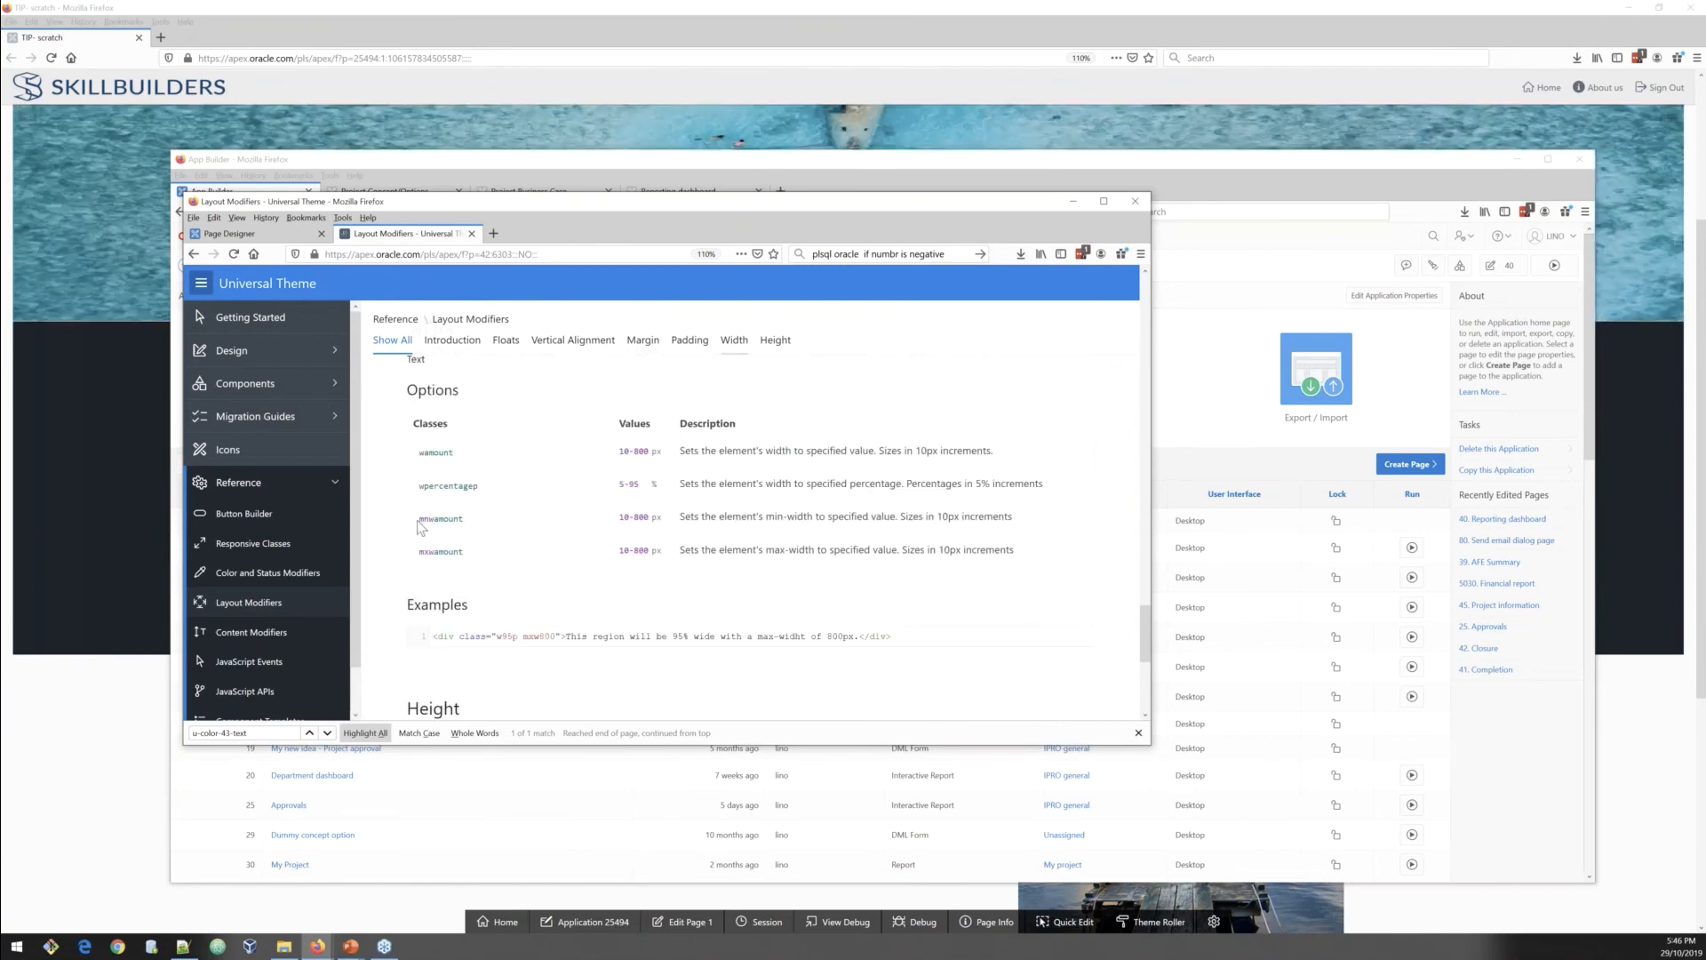
{"action": "left_click_drag", "start_coordinate": [642, 552], "coordinate": [439, 552]}
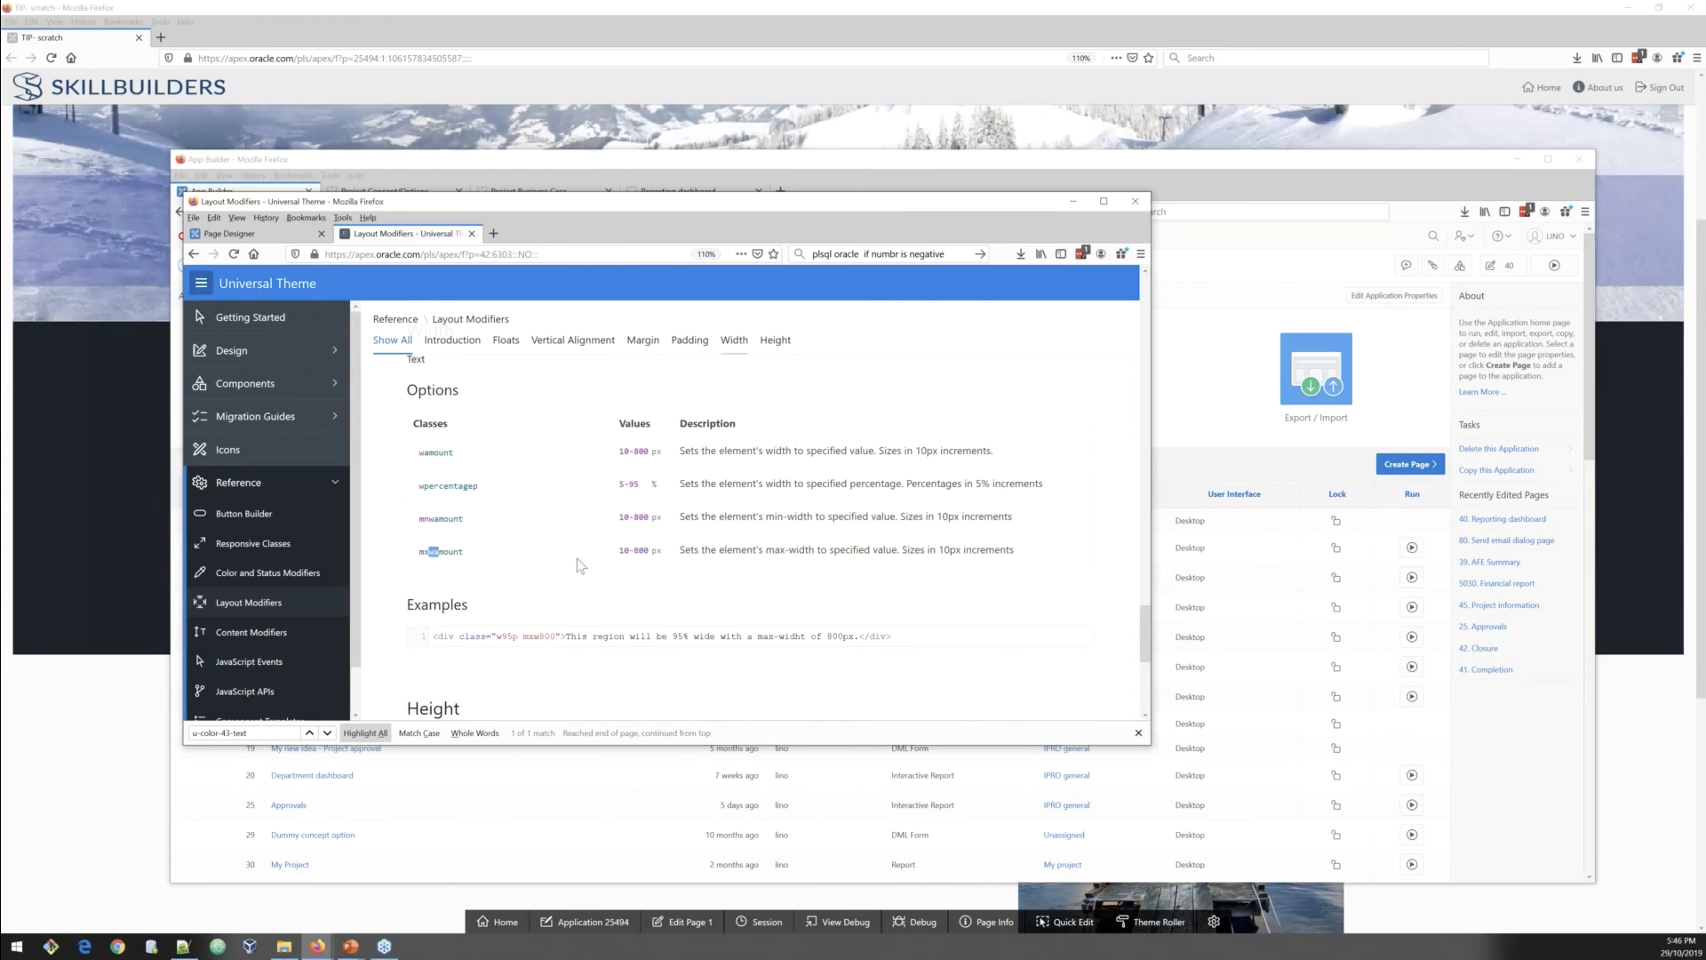
{"action": "left_click_drag", "start_coordinate": [620, 551], "coordinate": [668, 558]}
{"action": "left_click", "coordinate": [322, 948]}
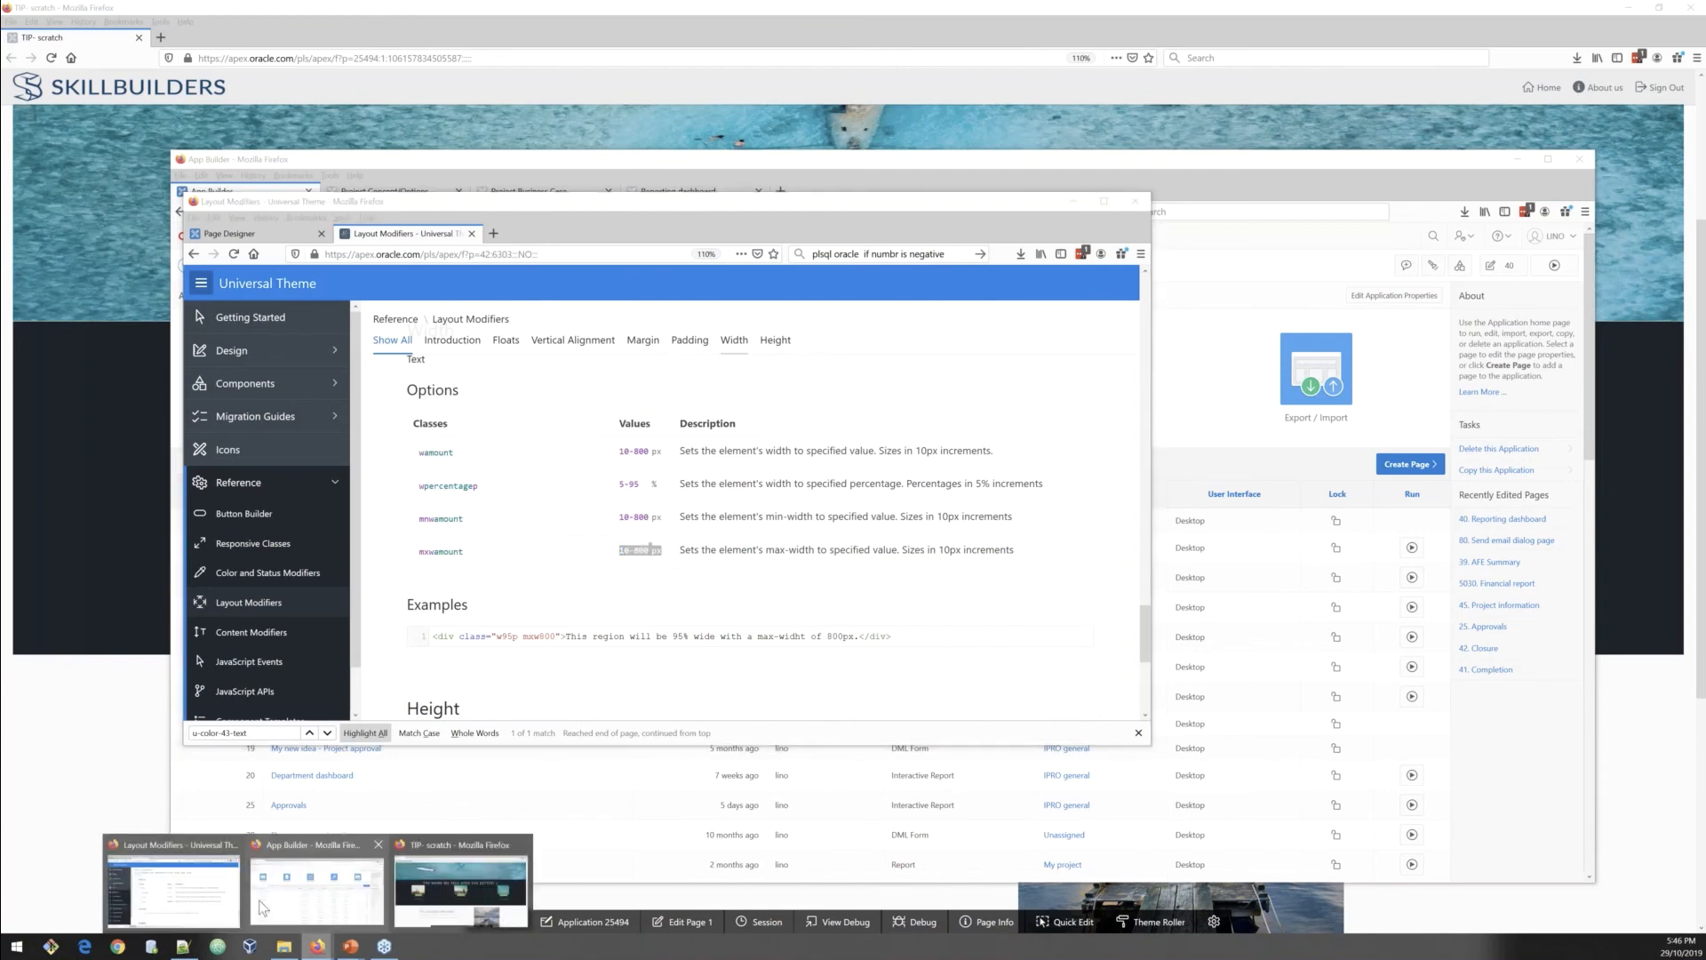
{"action": "mouse_move", "coordinate": [322, 888]}
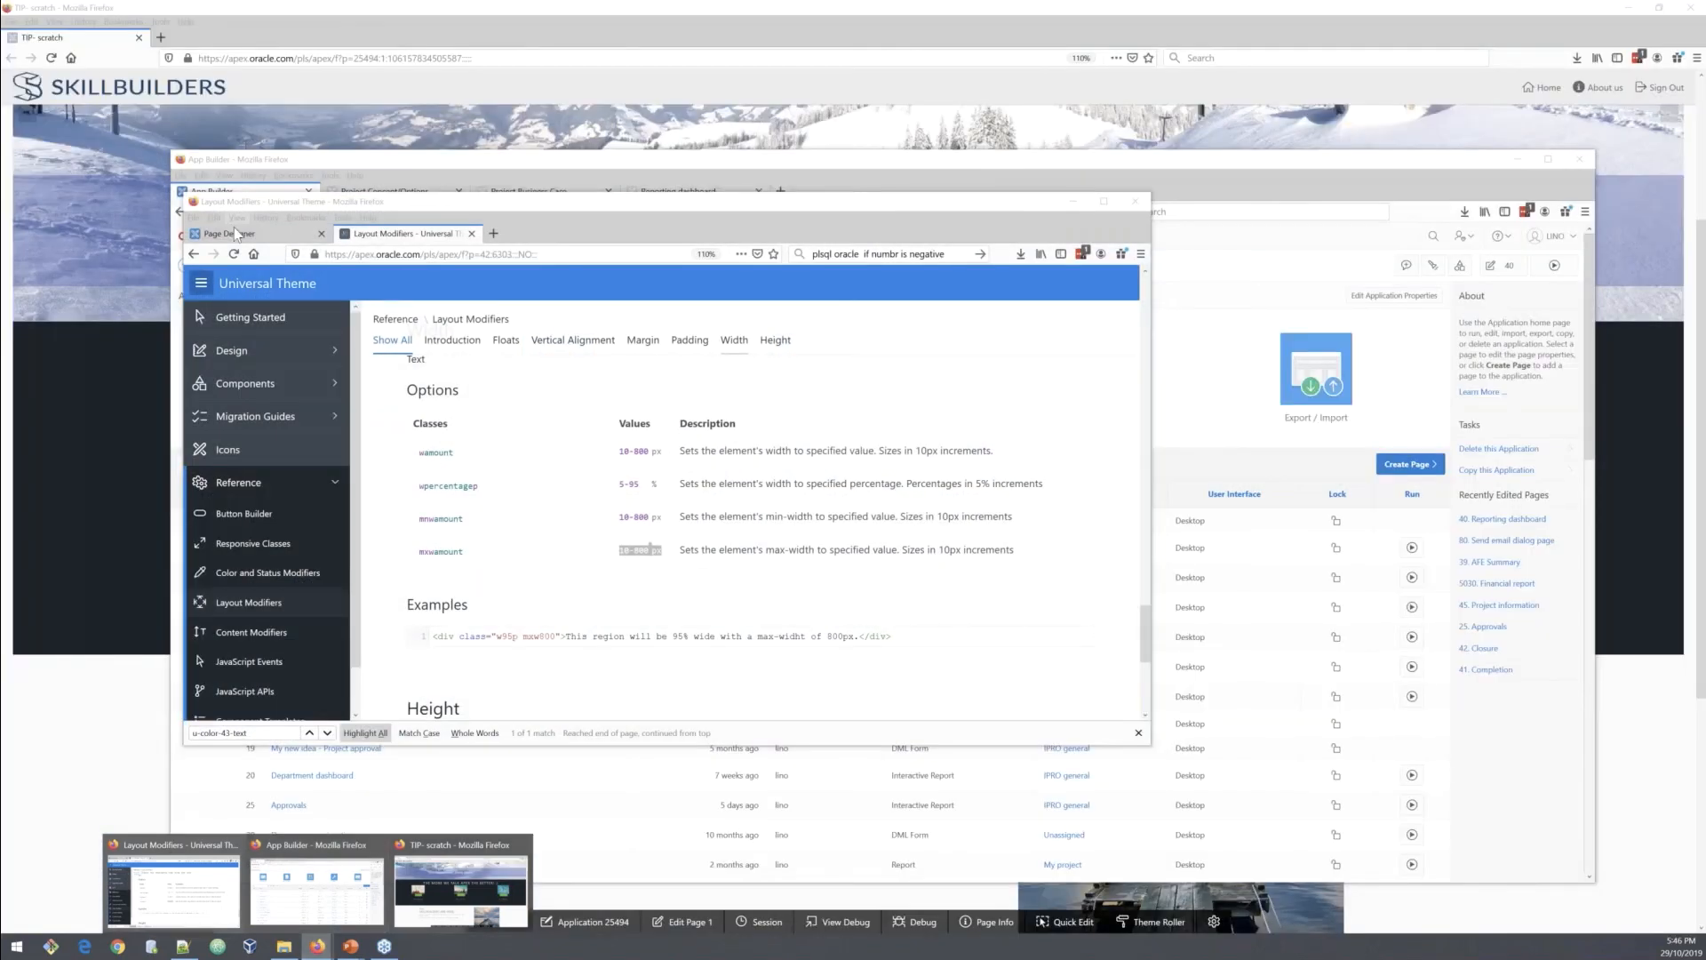
{"action": "left_click", "coordinate": [229, 233]}
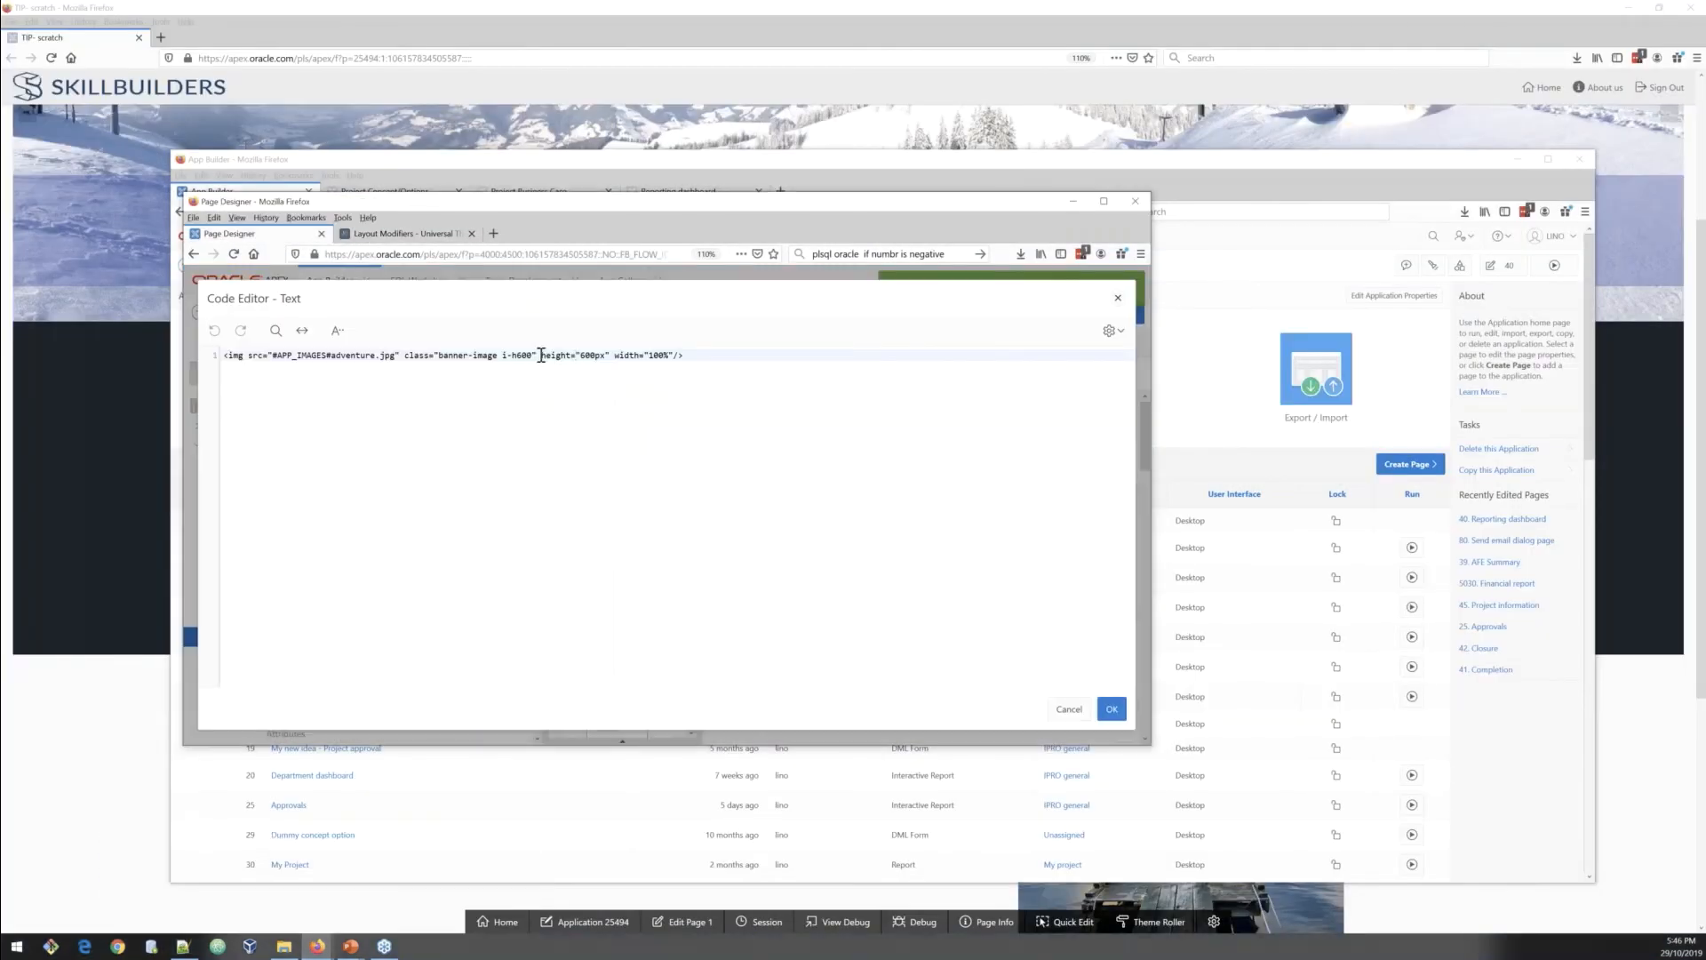
Step: Replace the image's height and width attributes with the mxw600 class in the Image1 section source
{"action": "left_click_drag", "start_coordinate": [540, 356], "coordinate": [672, 356]}
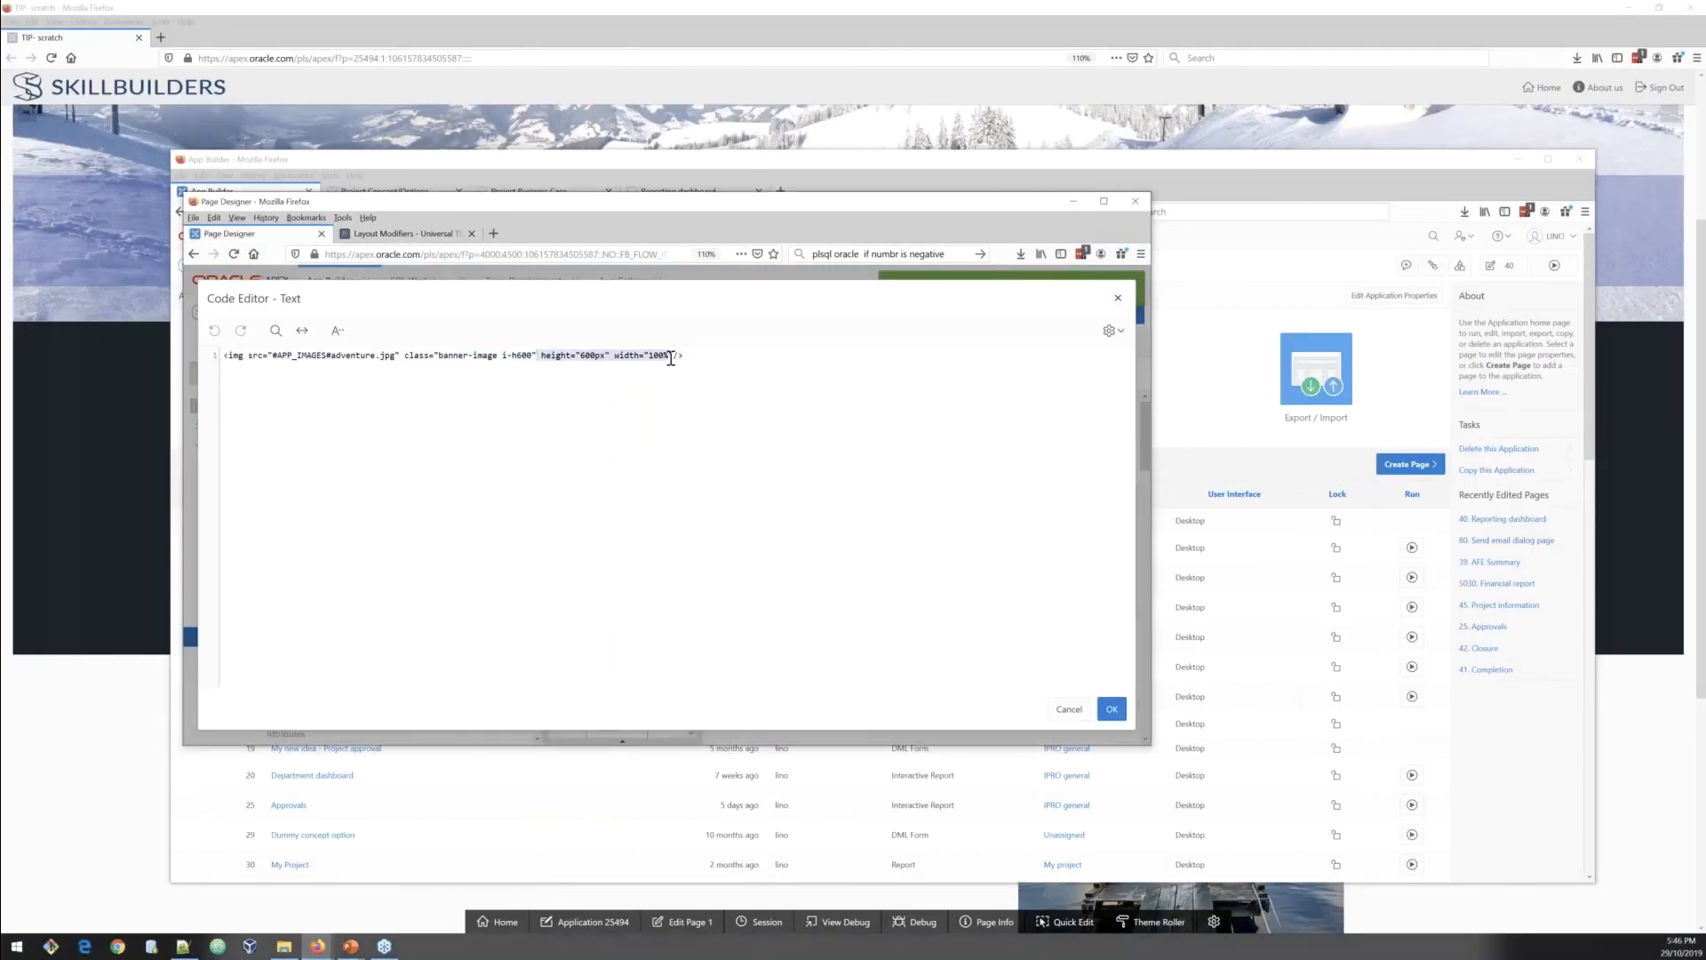
{"action": "key", "text": "Delete"}
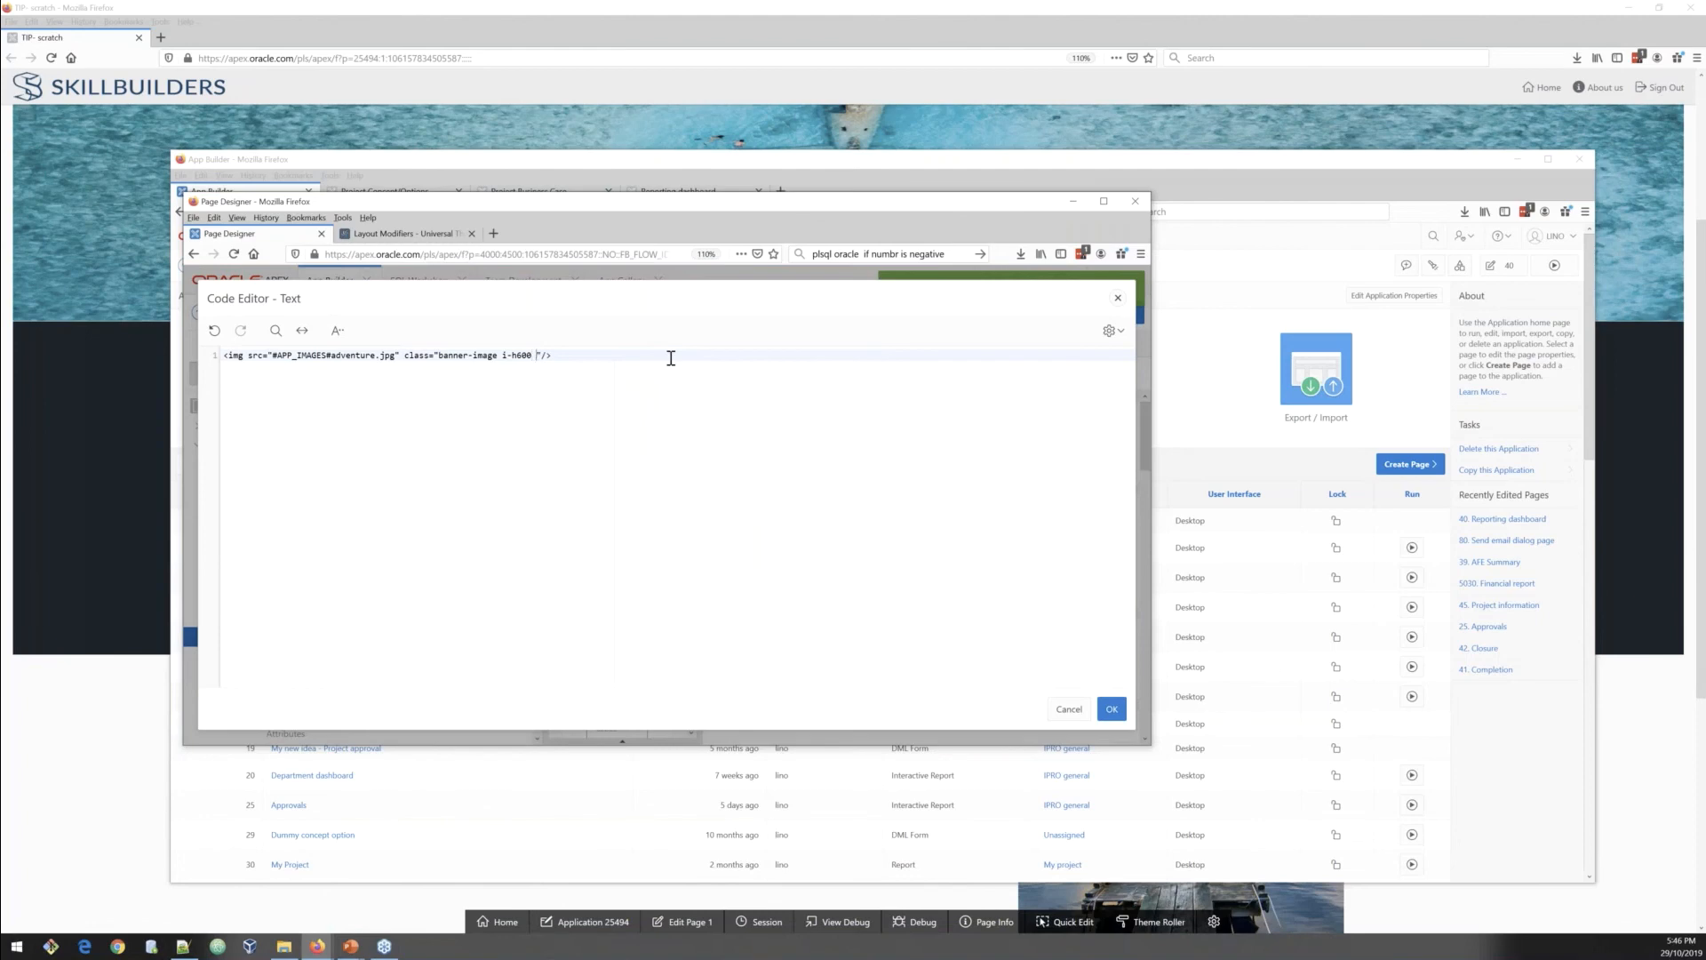
{"action": "type", "text": "mxw600"}
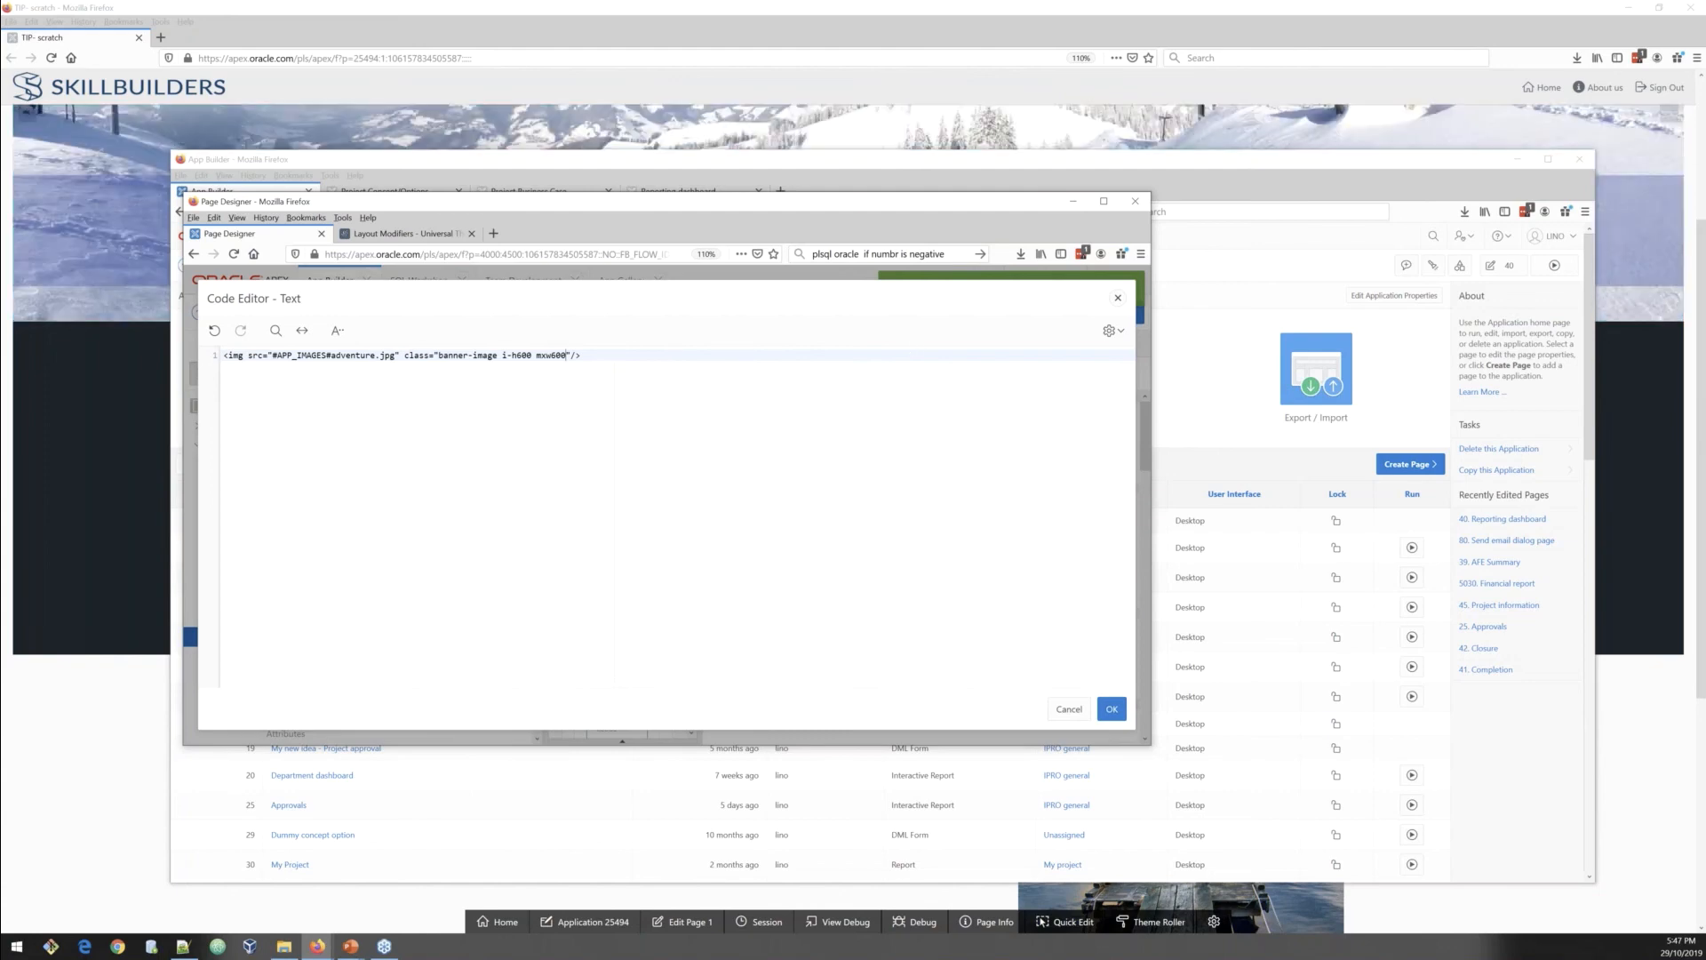
{"action": "key", "text": "Escape"}
{"action": "left_click", "coordinate": [788, 473]}
{"action": "left_click", "coordinate": [1069, 709]}
{"action": "left_click", "coordinate": [717, 469]}
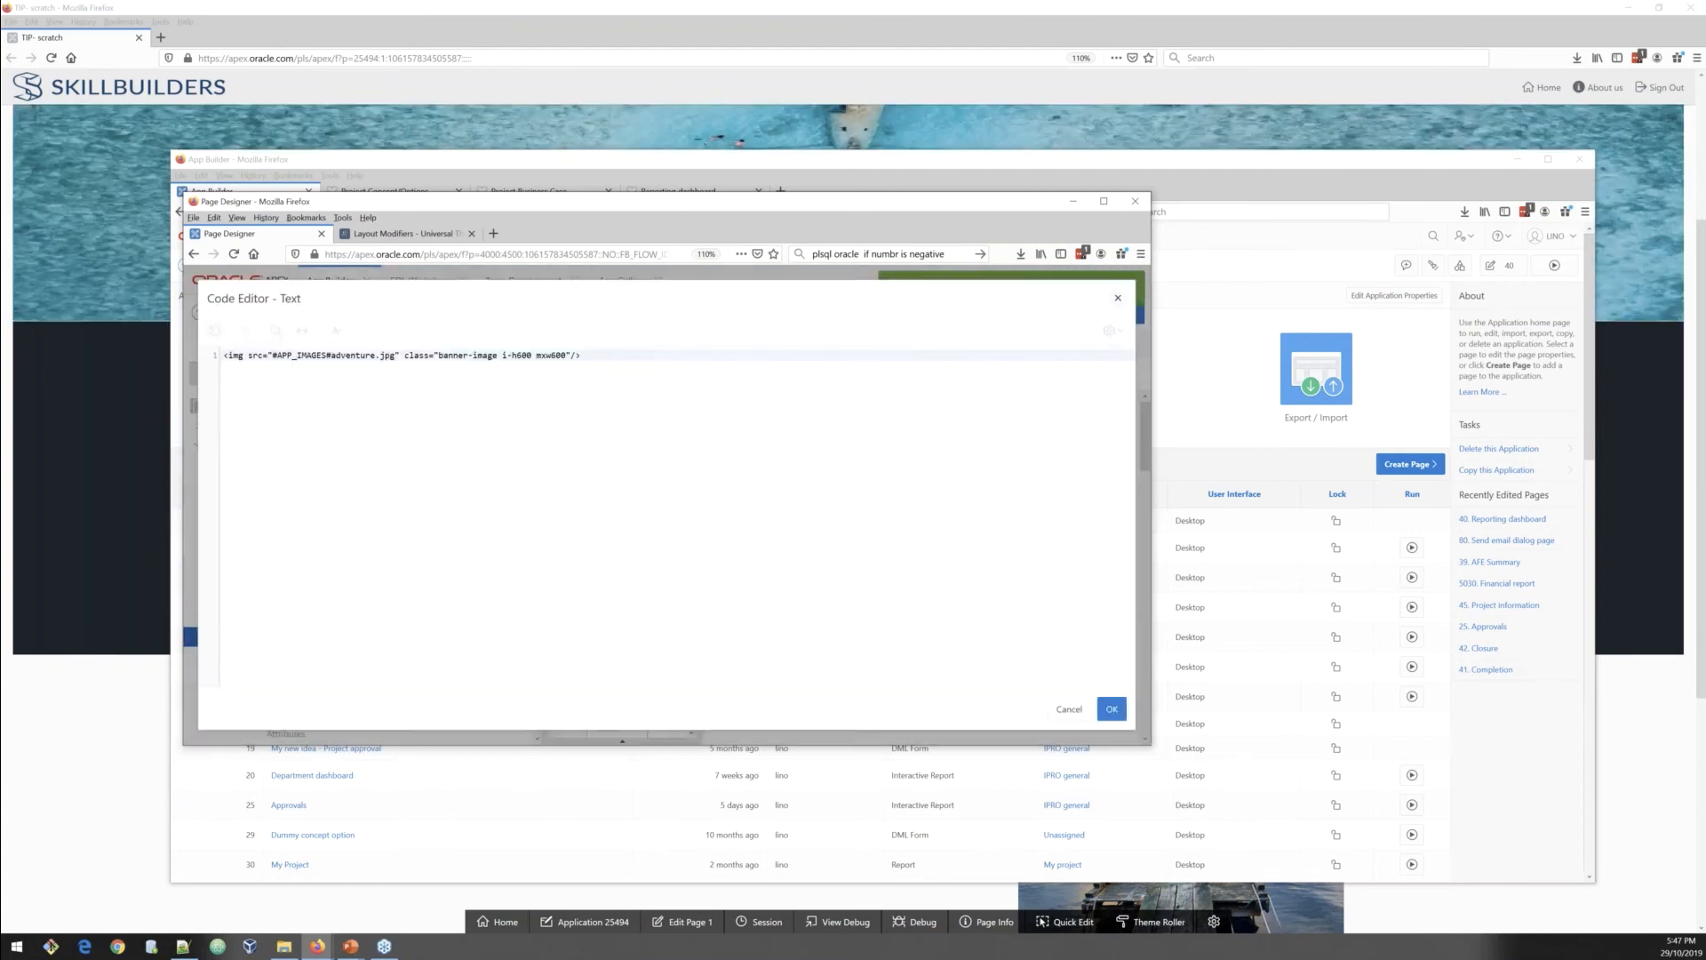
{"action": "left_click", "coordinate": [1063, 200]}
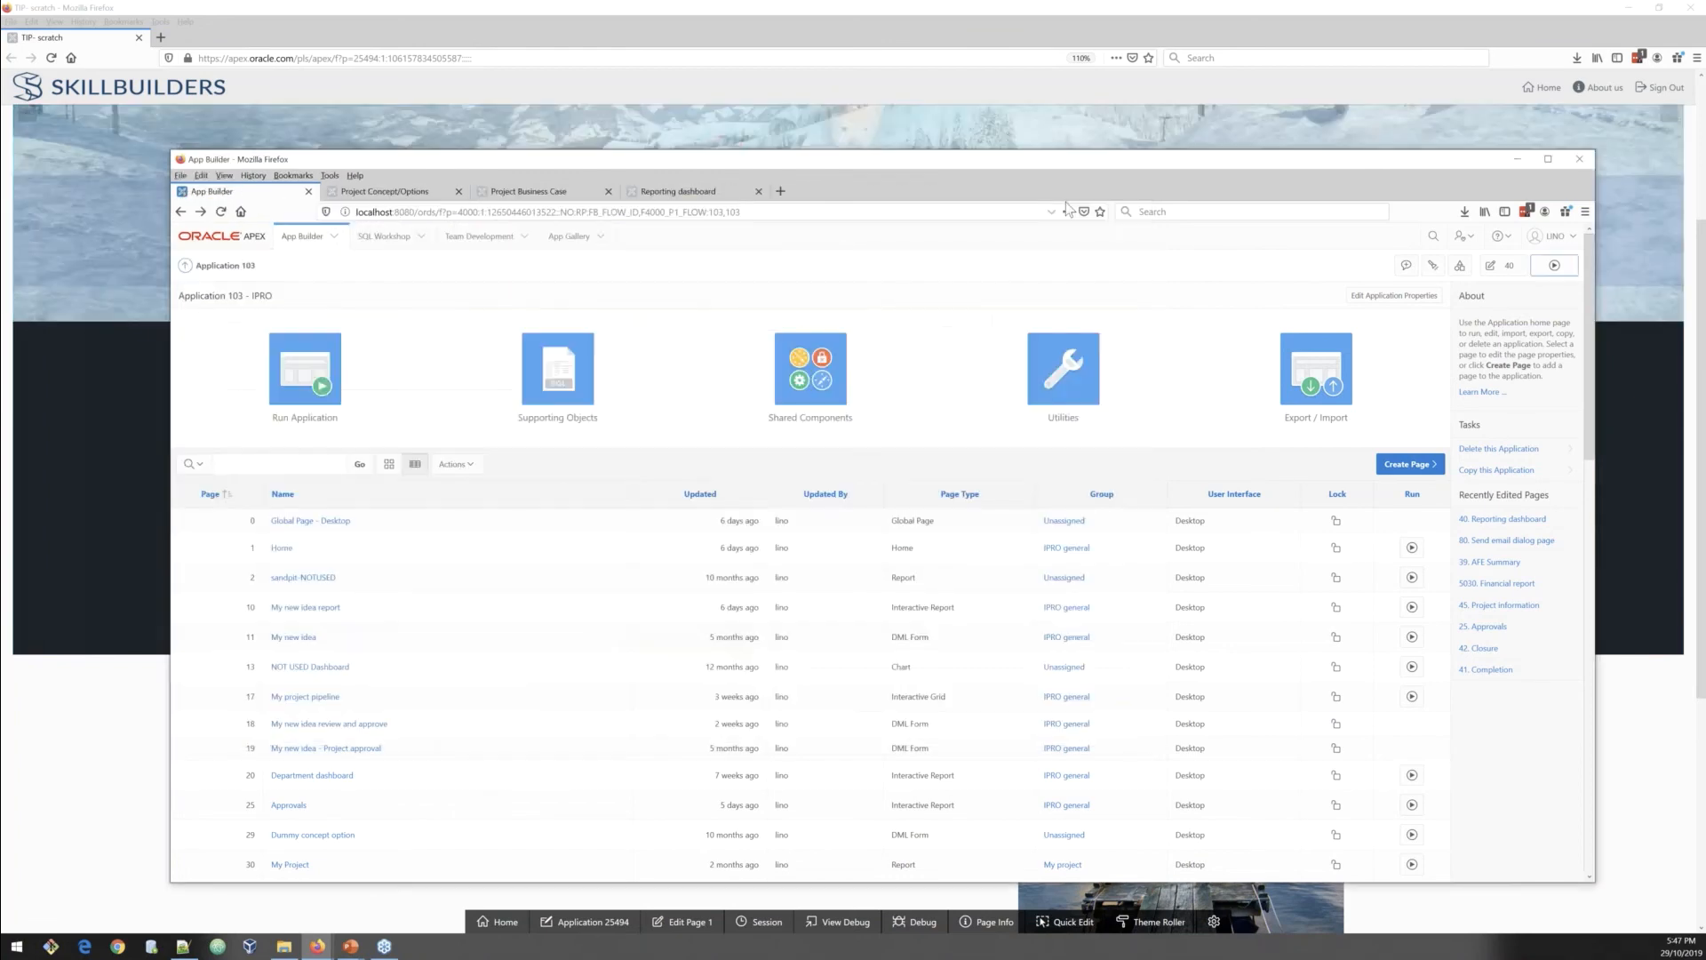
{"action": "left_click", "coordinate": [1519, 161]}
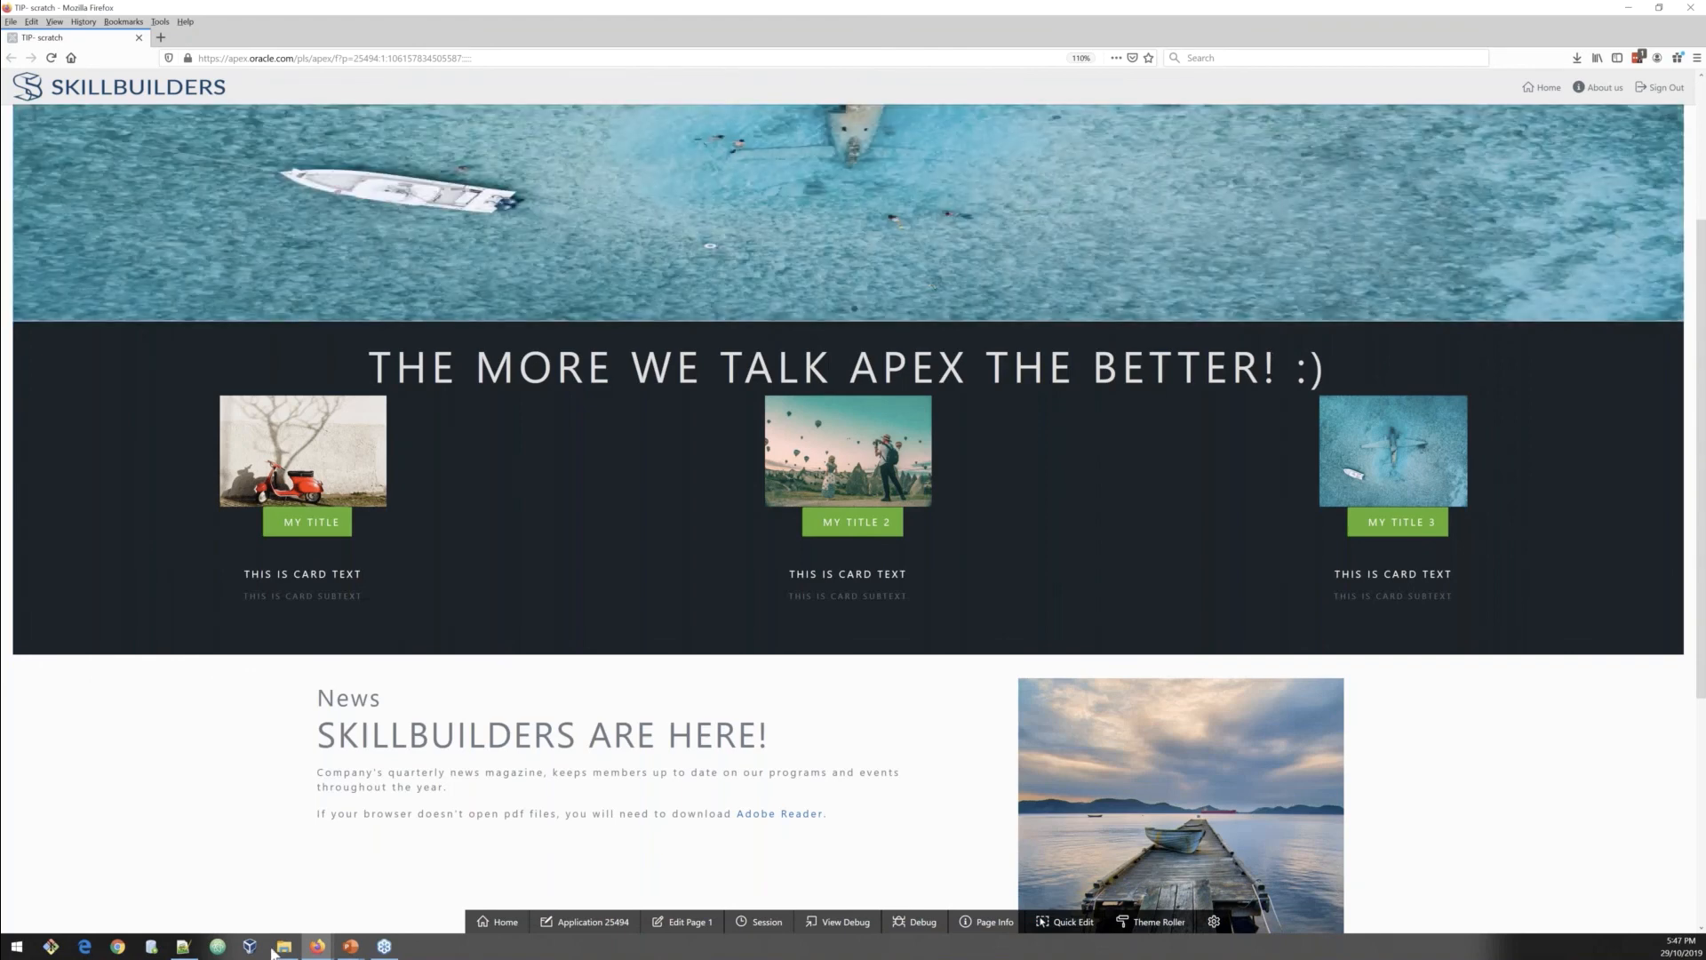
{"action": "left_click", "coordinate": [343, 950]}
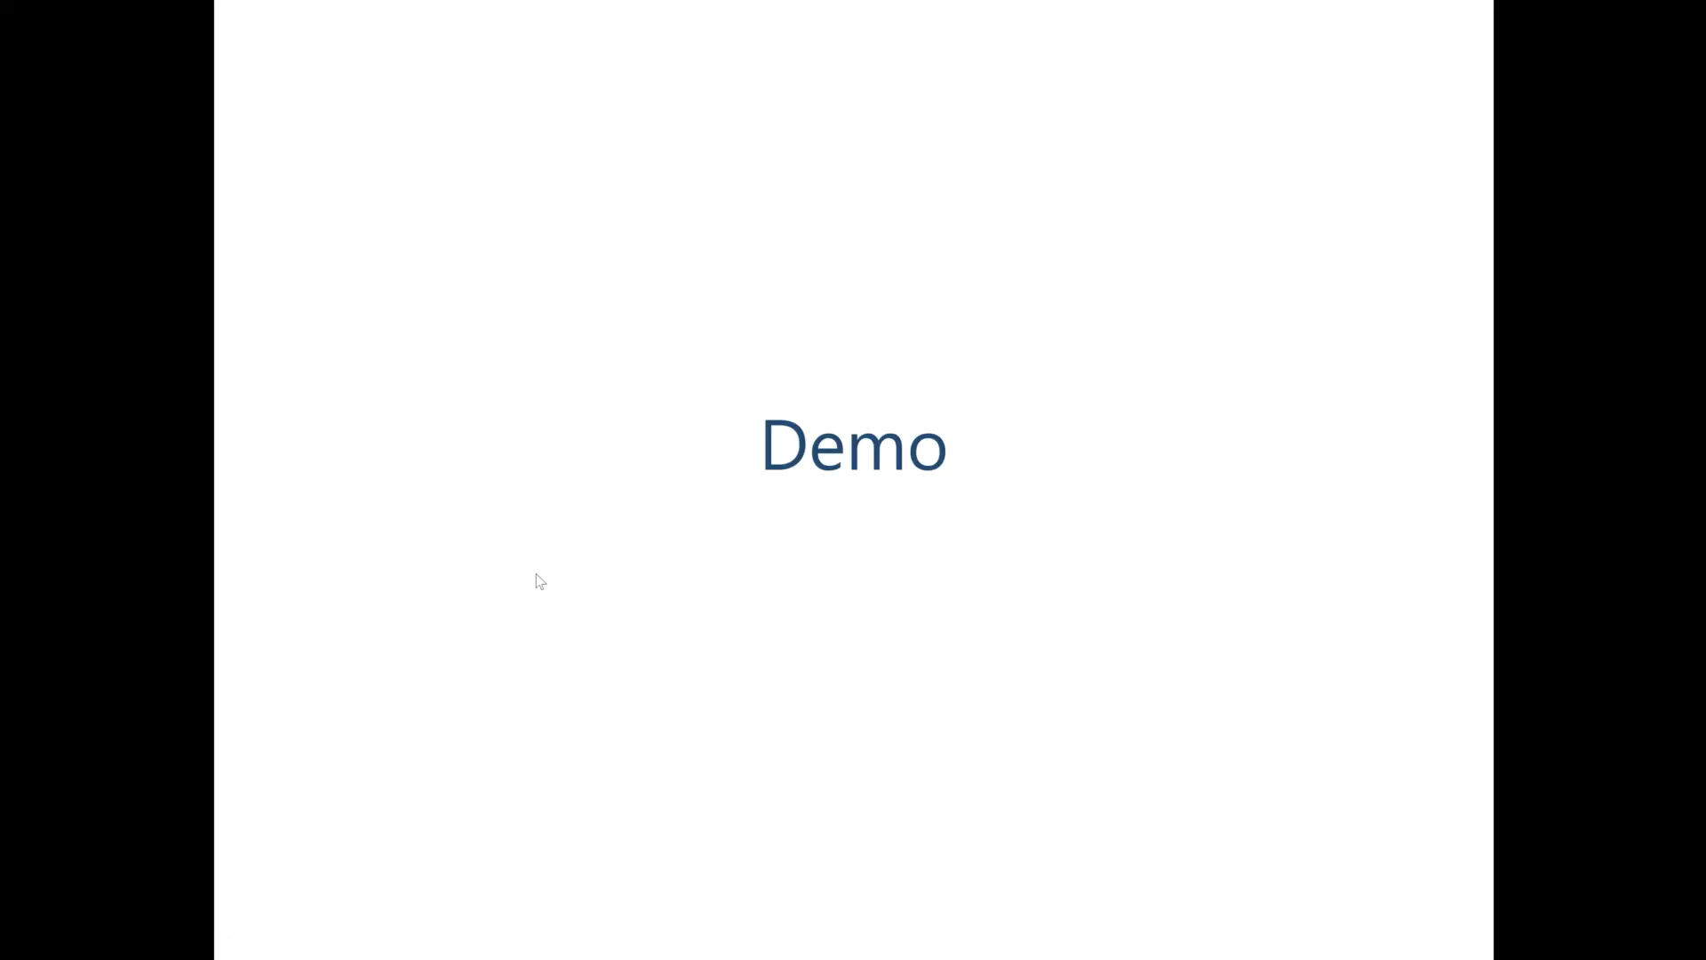
{"action": "key", "text": "Right"}
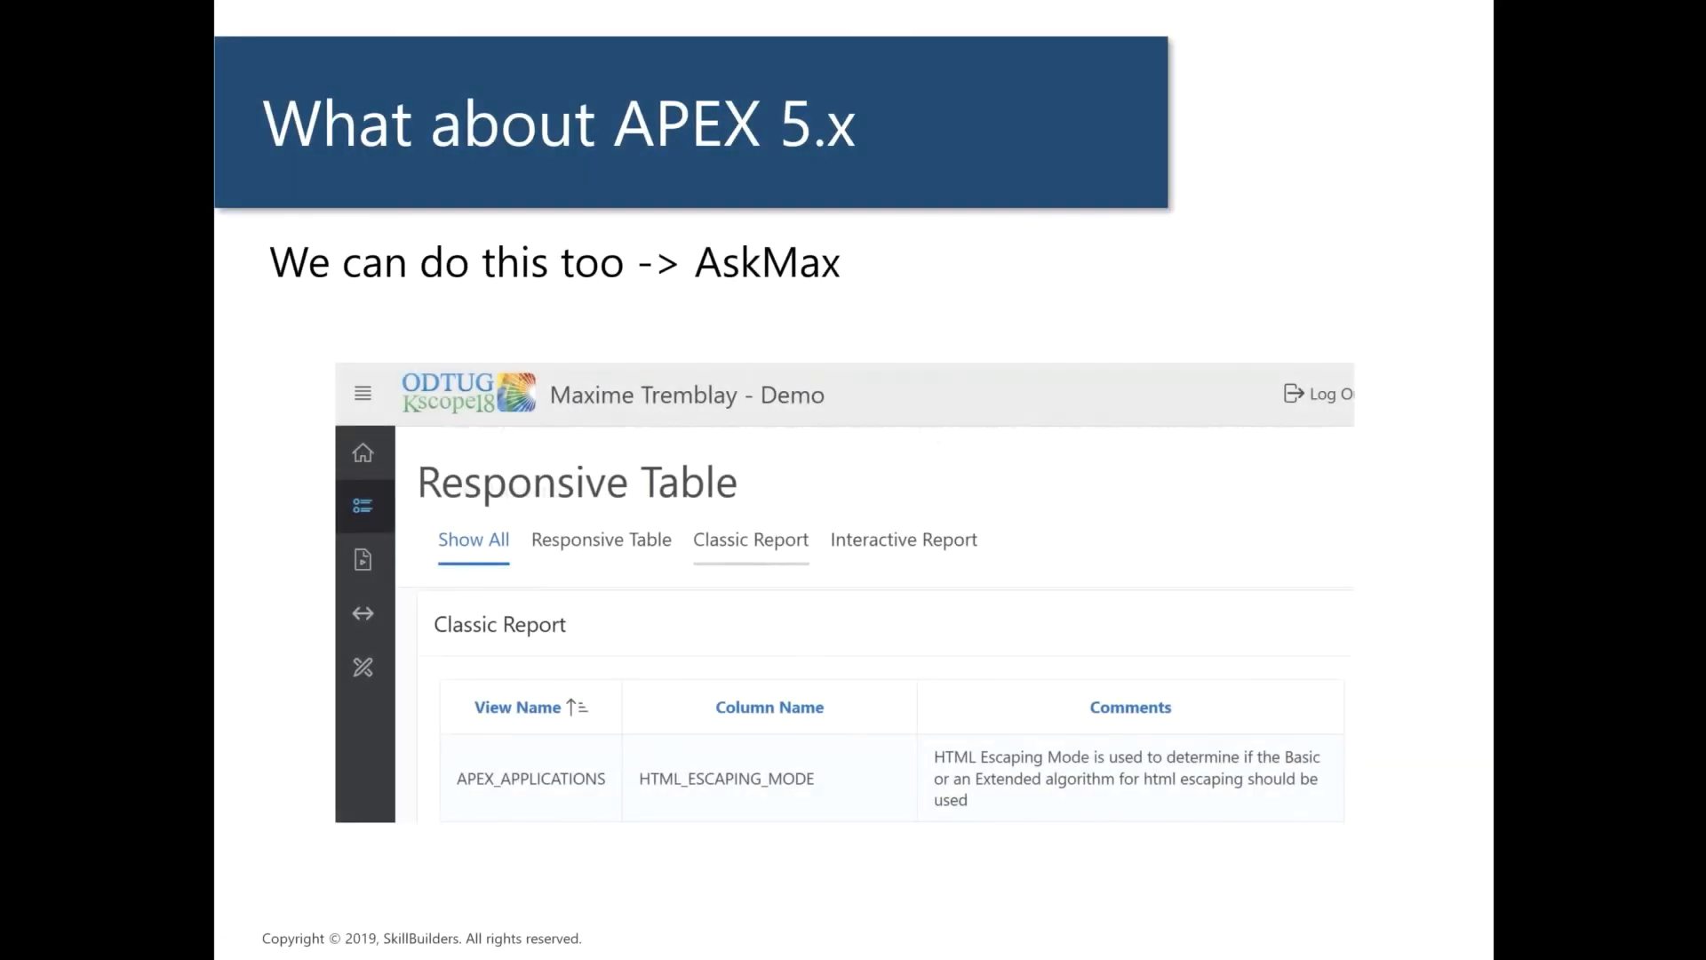